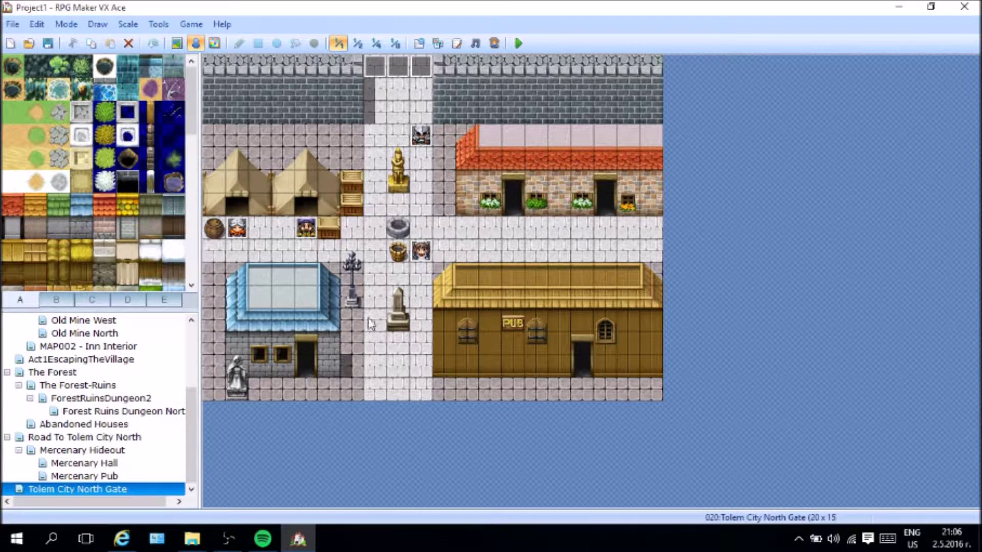
Step: View the Mercenary Hideout, Mercenary Pub and Mercenary Hall maps one after another
{"action": "left_click", "coordinate": [78, 451]}
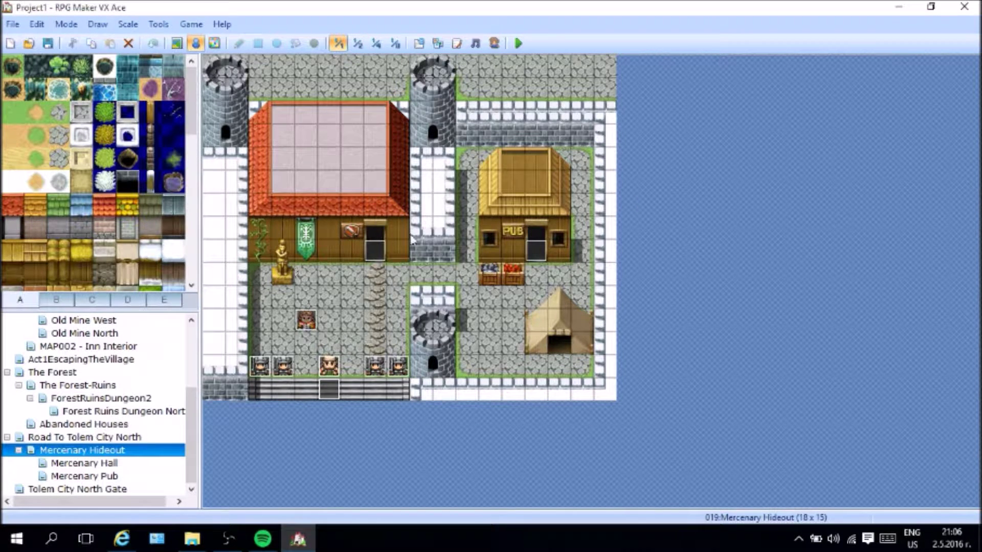
{"action": "left_click", "coordinate": [128, 475]}
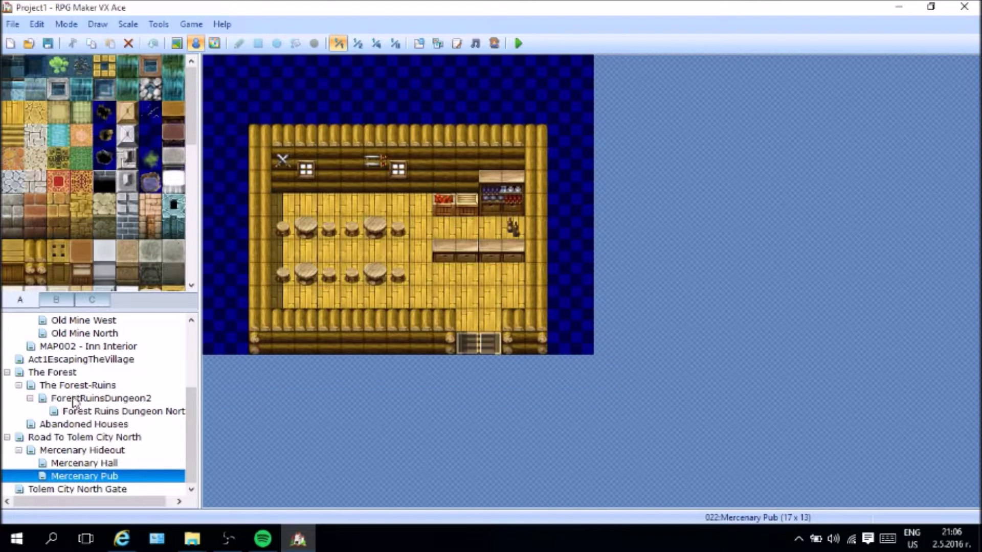
{"action": "left_click", "coordinate": [80, 464]}
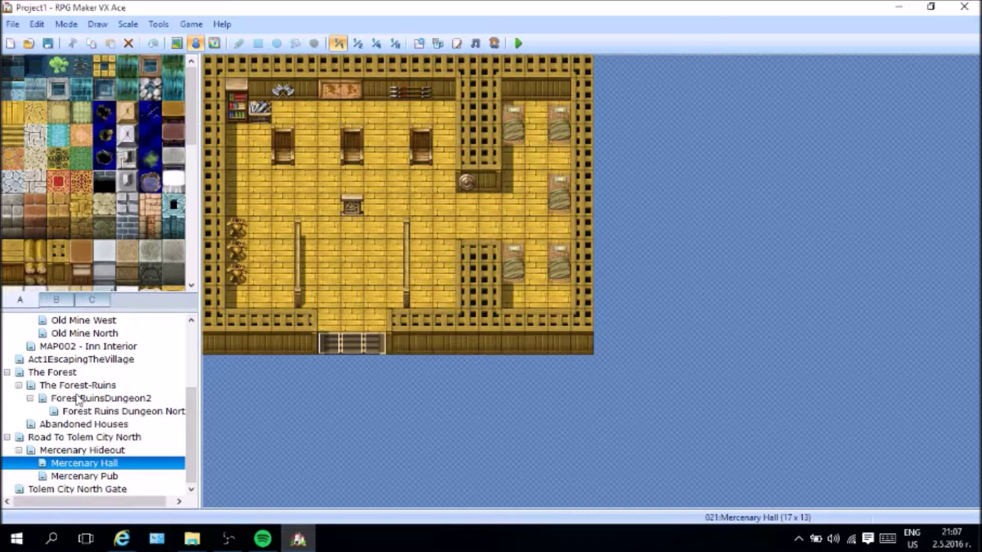
Step: Delete the Act1Lost map from Project1
{"action": "scroll", "coordinate": [77, 381], "scroll_direction": "up", "scroll_amount": 3}
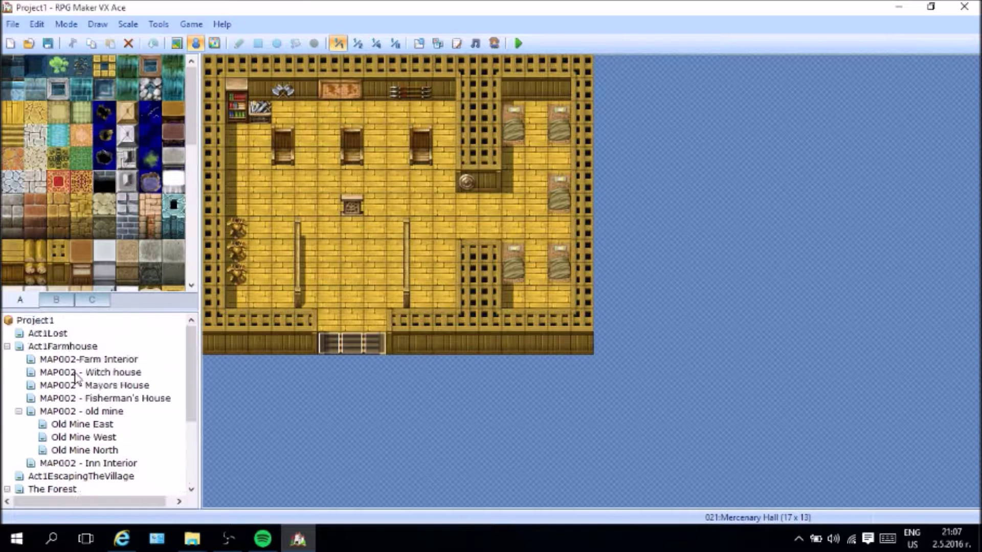
{"action": "left_click", "coordinate": [61, 336]}
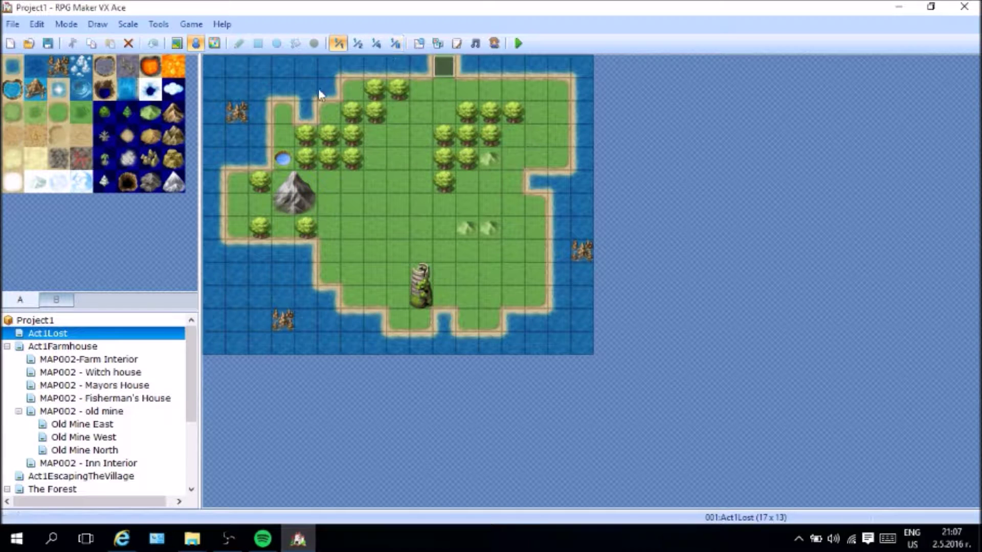
{"action": "left_click", "coordinate": [87, 322]}
{"action": "right_click", "coordinate": [89, 324]}
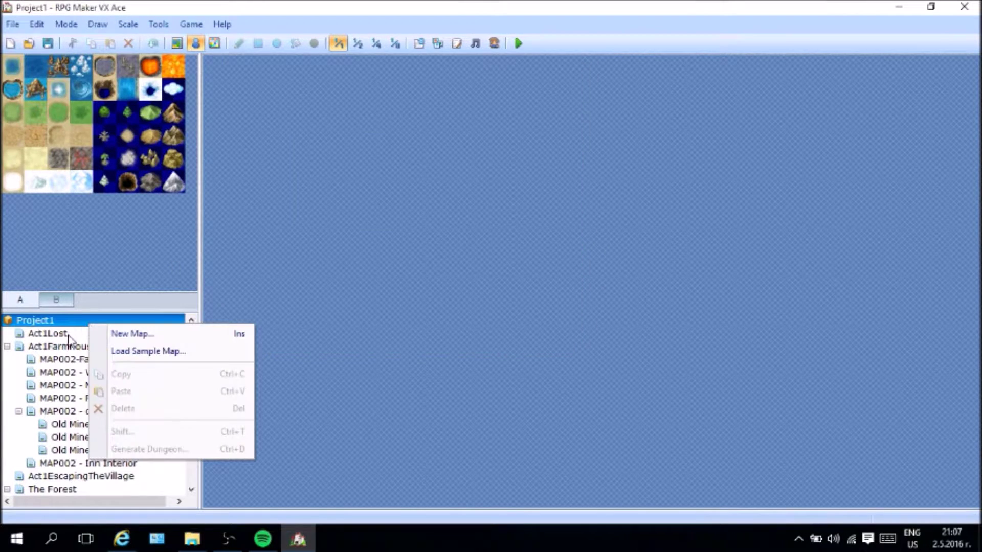
{"action": "left_click", "coordinate": [69, 335]}
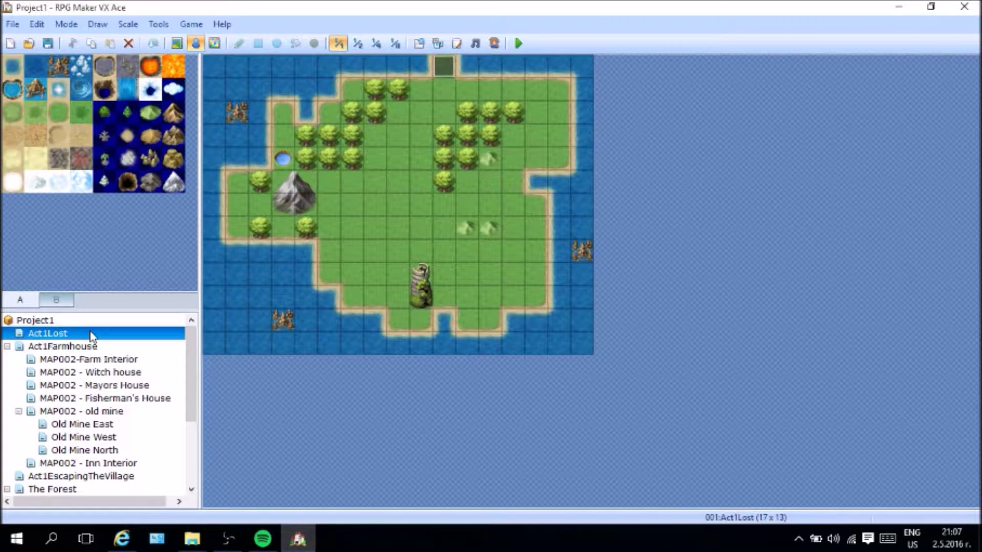
{"action": "key", "text": "Delete"}
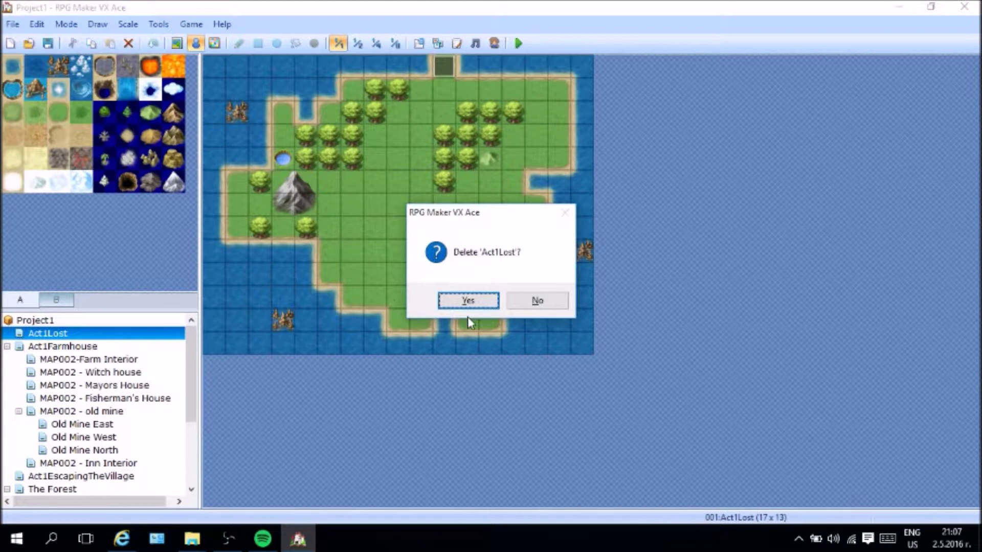
{"action": "left_click", "coordinate": [468, 301]}
Step: Delete the event at the southern path exit of the Act1Farmhouse map
{"action": "right_click", "coordinate": [492, 346]}
{"action": "key", "text": "Escape"}
{"action": "key", "text": "Delete"}
{"action": "left_click", "coordinate": [491, 319]}
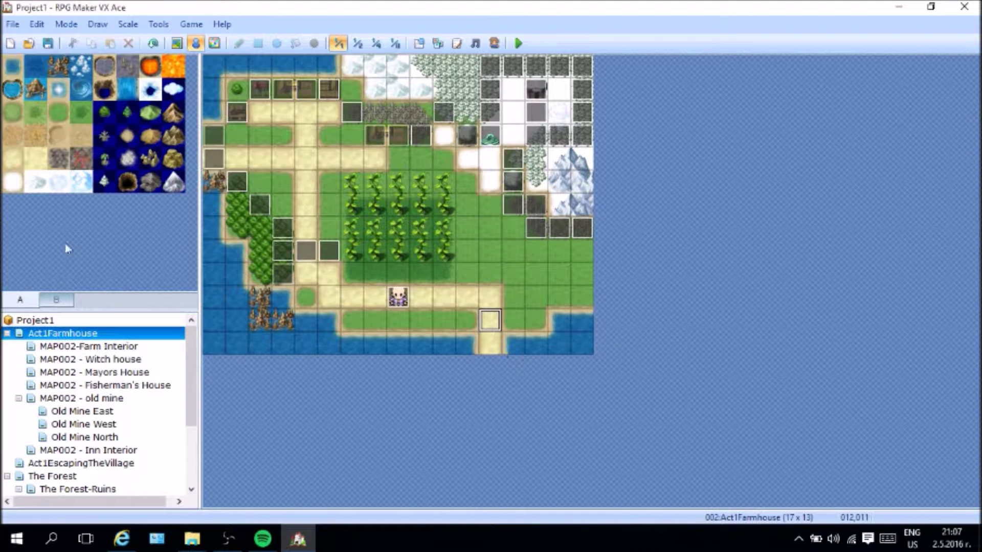
Step: Switch to map-layer editing and paint a water tile over the southern end of the sand path in Act1Farmhouse
{"action": "left_click", "coordinate": [19, 68]}
{"action": "left_click", "coordinate": [177, 43]}
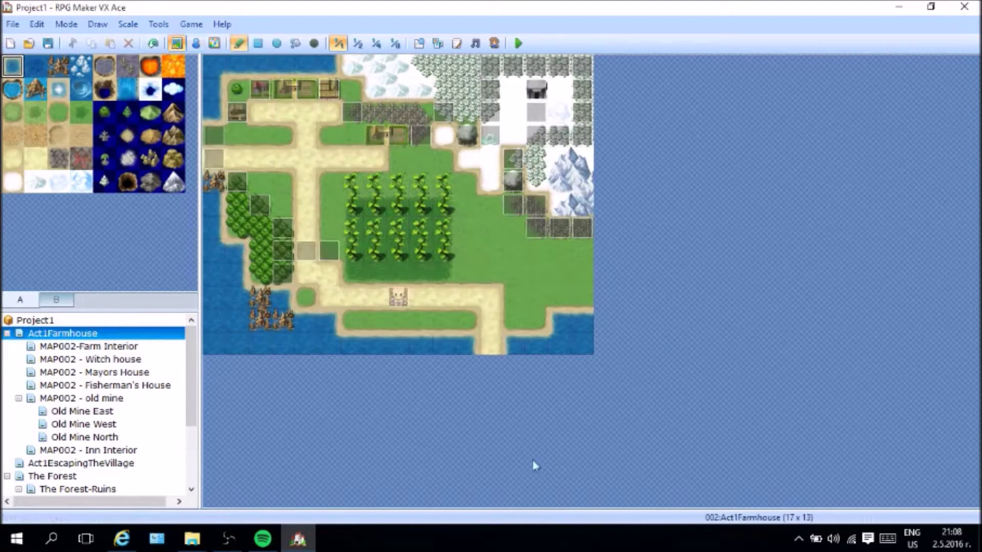
{"action": "left_click", "coordinate": [490, 343]}
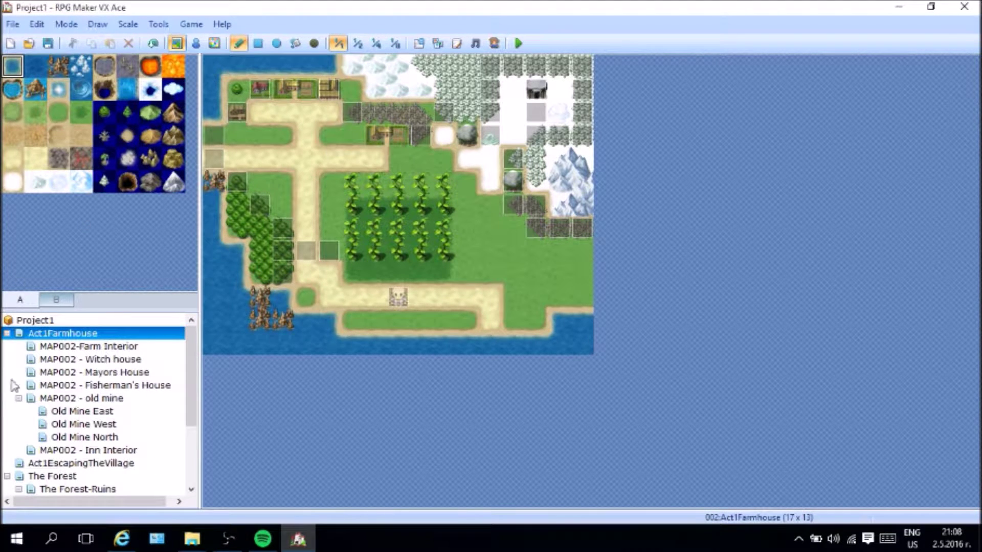
Step: View The Forest map and look over the remaining maps in the project
{"action": "scroll", "coordinate": [110, 461], "scroll_direction": "down", "scroll_amount": 1}
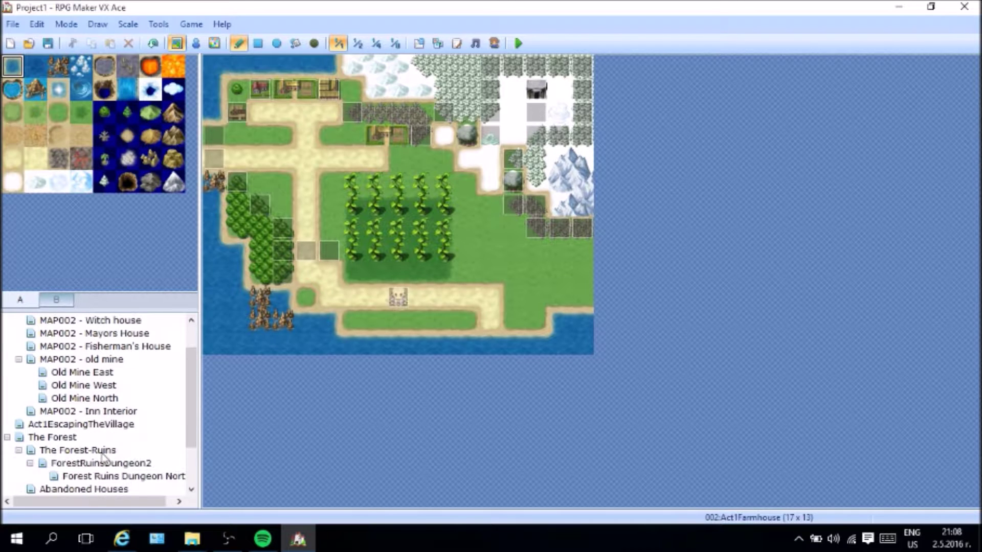
{"action": "left_click", "coordinate": [53, 437]}
{"action": "scroll", "coordinate": [58, 452], "scroll_direction": "down", "scroll_amount": 2}
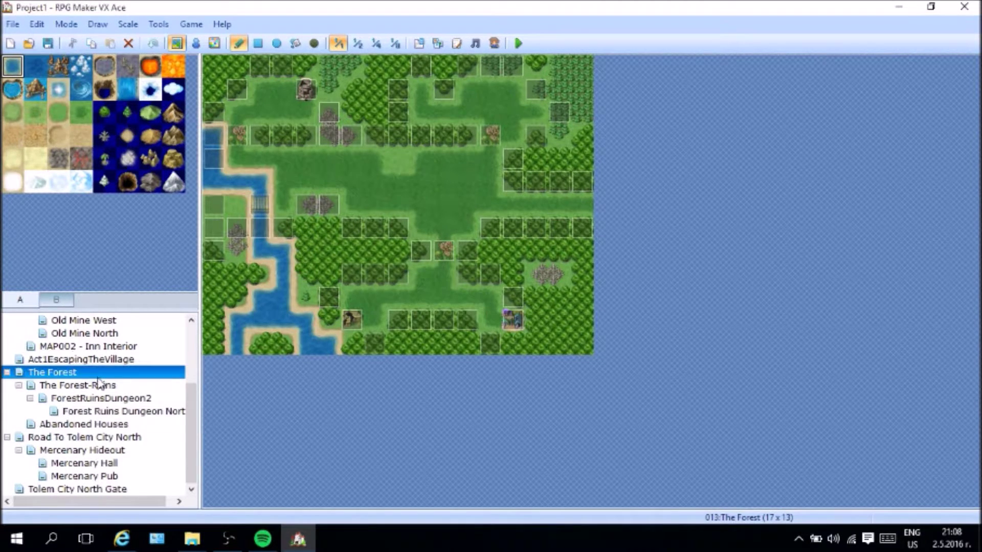
{"action": "scroll", "coordinate": [101, 383], "scroll_direction": "up", "scroll_amount": 3}
Step: In the MAP002-Farm Interior map, paint horizontal log wall-face tiles along the wall row directly above the kitchen furniture
{"action": "left_click", "coordinate": [94, 347]}
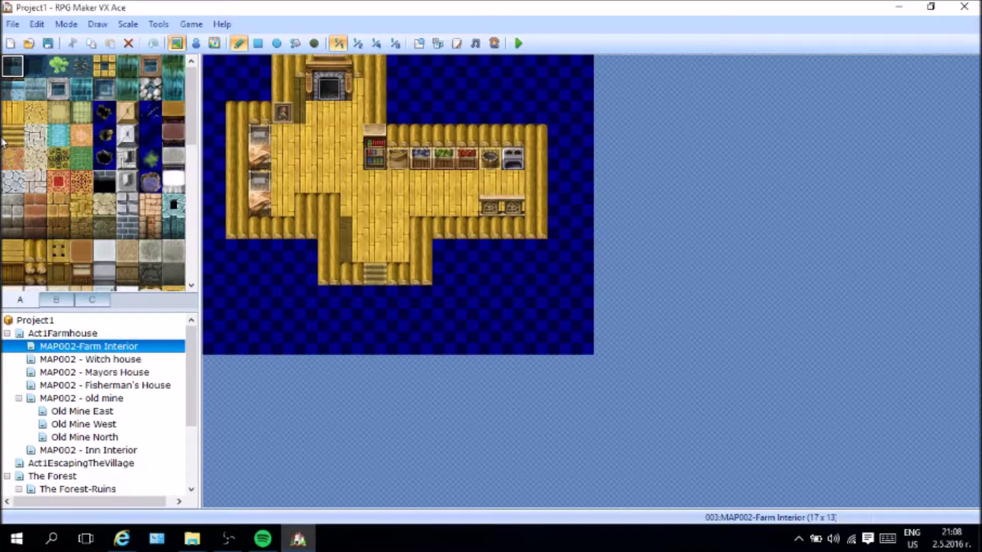
{"action": "left_click", "coordinate": [35, 274]}
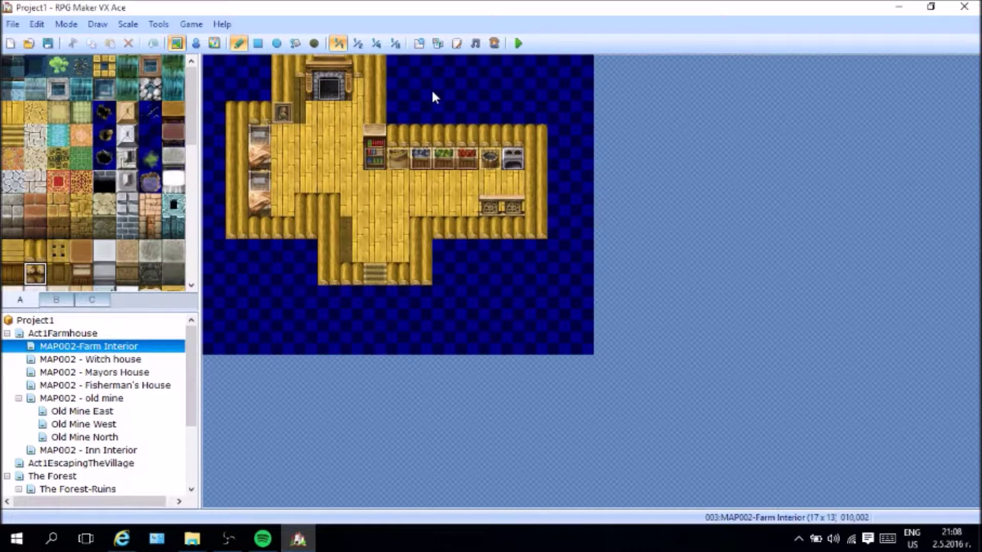
{"action": "left_click", "coordinate": [398, 135]}
{"action": "left_click", "coordinate": [430, 136]}
{"action": "left_click_drag", "start_coordinate": [445, 136], "coordinate": [468, 135]}
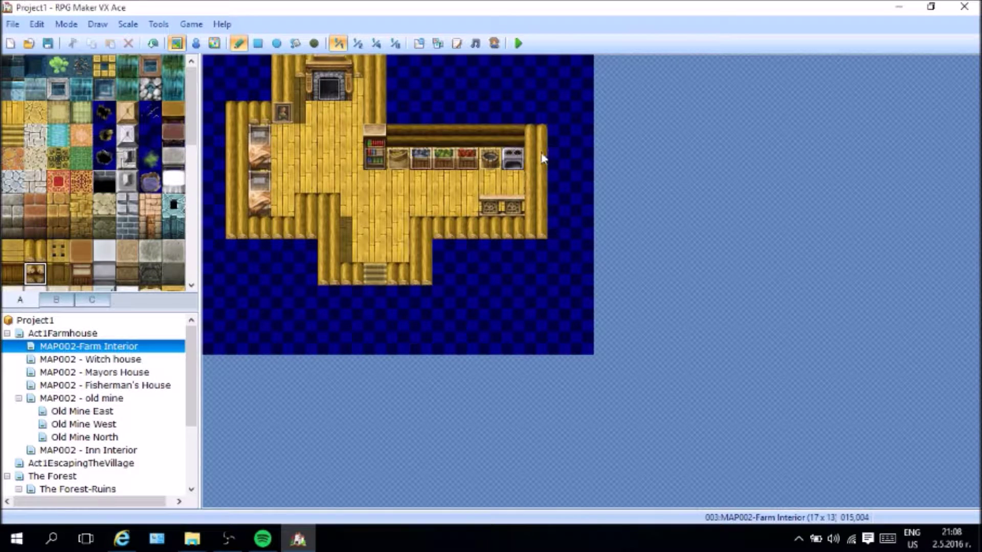
Step: Add a log wall-top row above the kitchen wall, keep its lower corner as wall top, and line the kitchen's lower wall with wall-face tiles underneath
{"action": "left_click", "coordinate": [539, 227]}
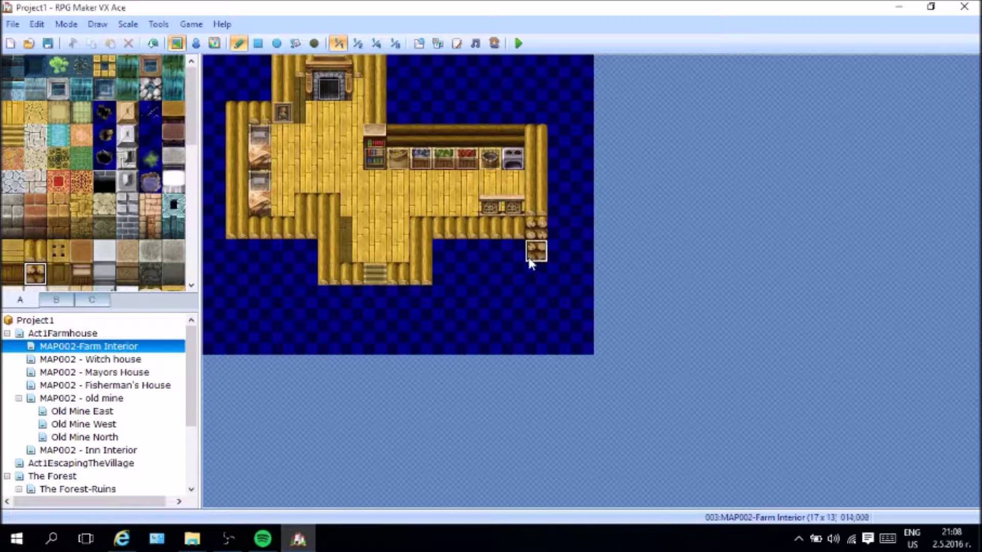
{"action": "left_click", "coordinate": [35, 251]}
{"action": "left_click", "coordinate": [536, 228]}
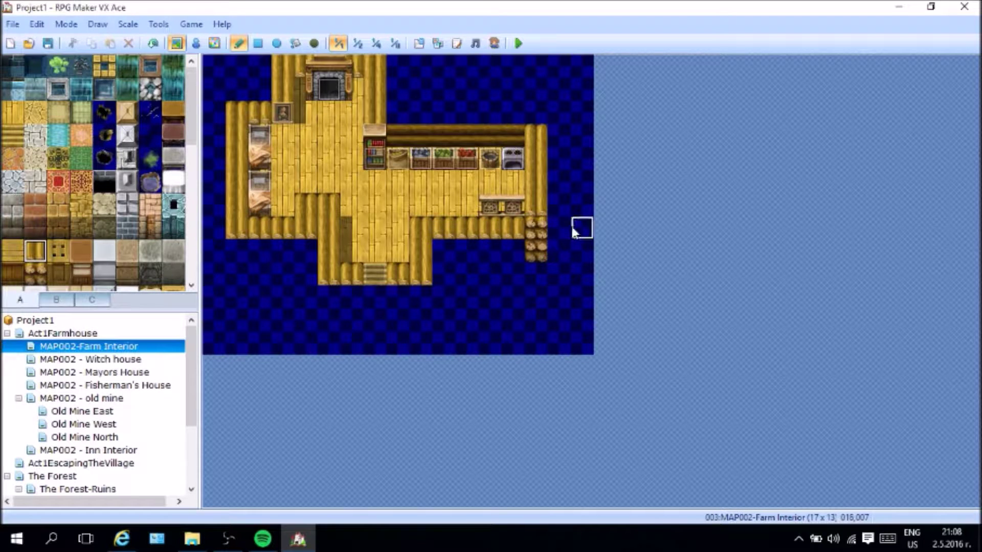
{"action": "left_click_drag", "start_coordinate": [536, 114], "coordinate": [404, 113]}
{"action": "left_click", "coordinate": [34, 274]}
{"action": "left_click_drag", "start_coordinate": [536, 253], "coordinate": [441, 254]}
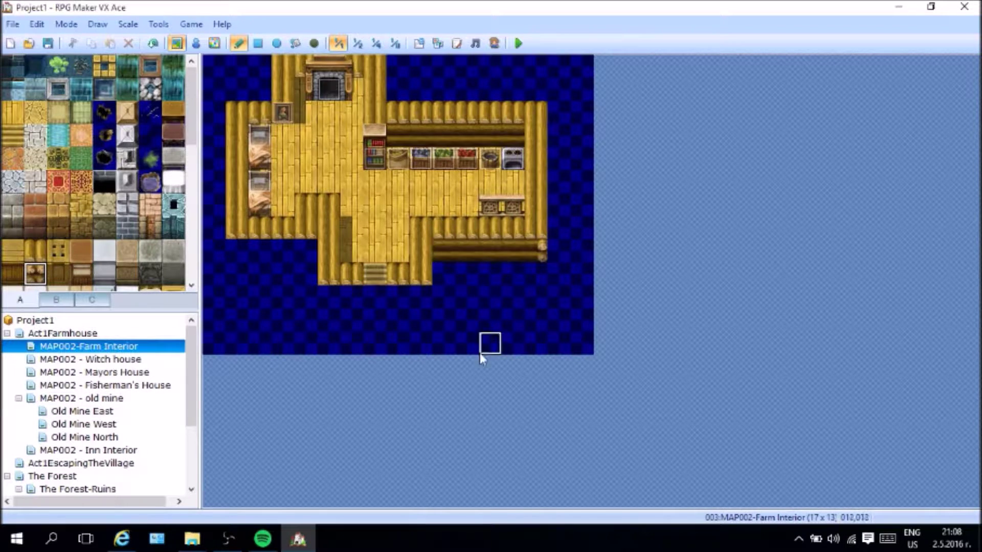
Step: Paint log wall-face tiles below the walls on both sides of the entrance stairs and beneath the bedroom's lower wall
{"action": "left_click", "coordinate": [420, 302]}
{"action": "left_click", "coordinate": [399, 299]}
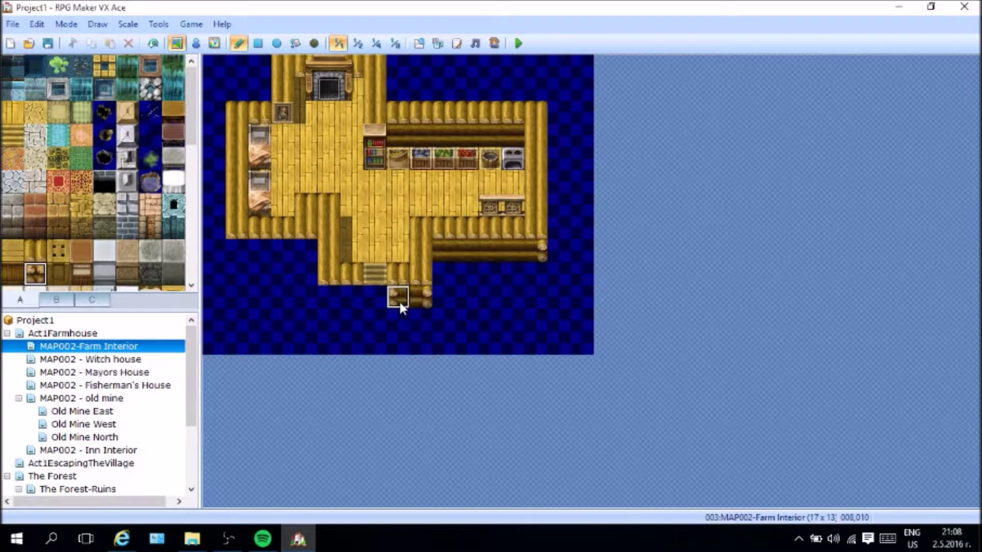
{"action": "left_click", "coordinate": [332, 299]}
{"action": "left_click", "coordinate": [341, 297]}
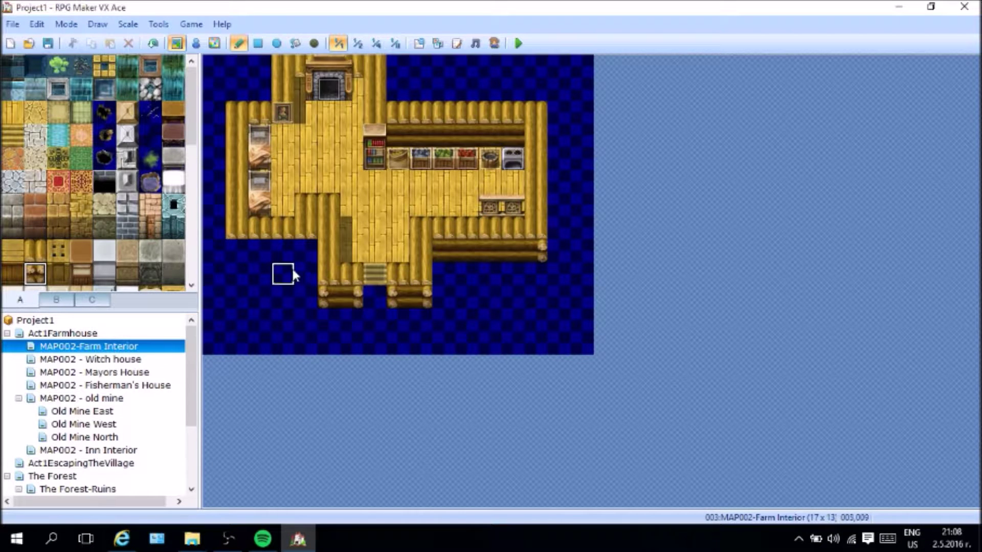
{"action": "left_click", "coordinate": [309, 254]}
{"action": "left_click_drag", "start_coordinate": [270, 261], "coordinate": [235, 261]}
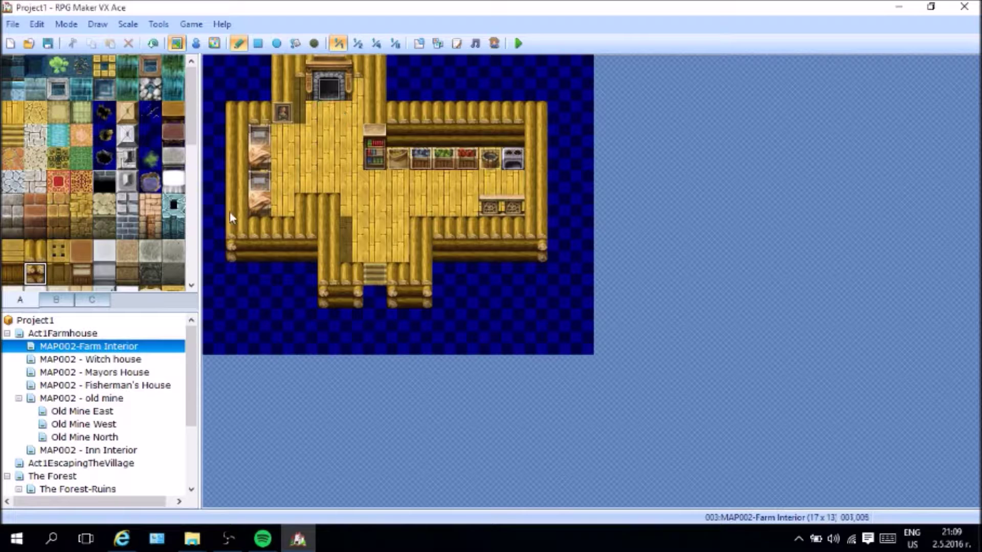
Step: Replace the fireplace in the upper alcove with a row of log wall-face tiles topped by a row of log wall-top tiles
{"action": "mouse_move", "coordinate": [336, 84]}
{"action": "left_mouse_down"}
{"action": "mouse_move", "coordinate": [315, 92]}
{"action": "mouse_move", "coordinate": [339, 90]}
{"action": "left_mouse_up"}
{"action": "left_click", "coordinate": [312, 214]}
{"action": "left_click", "coordinate": [35, 250]}
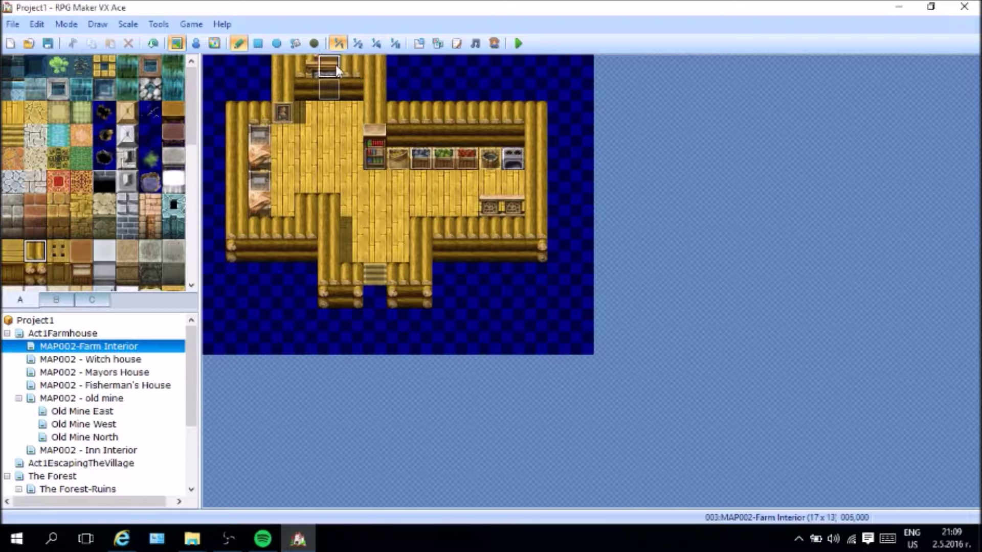
{"action": "left_click", "coordinate": [308, 73]}
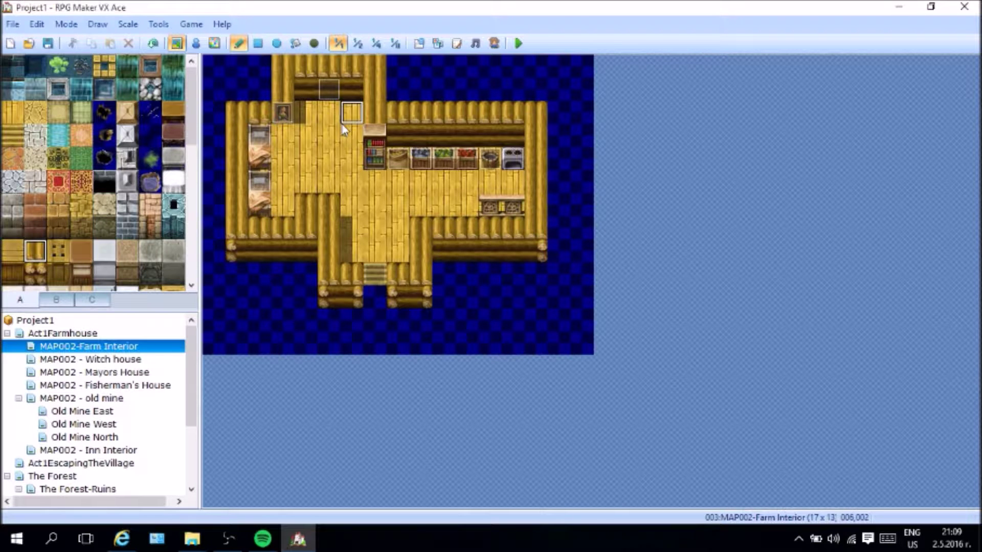
Step: Turn the wall row above the beds into log wall face, add a wall-top row above it, and restore the outer corner's wall top
{"action": "left_click", "coordinate": [34, 272]}
{"action": "left_click", "coordinate": [284, 111]}
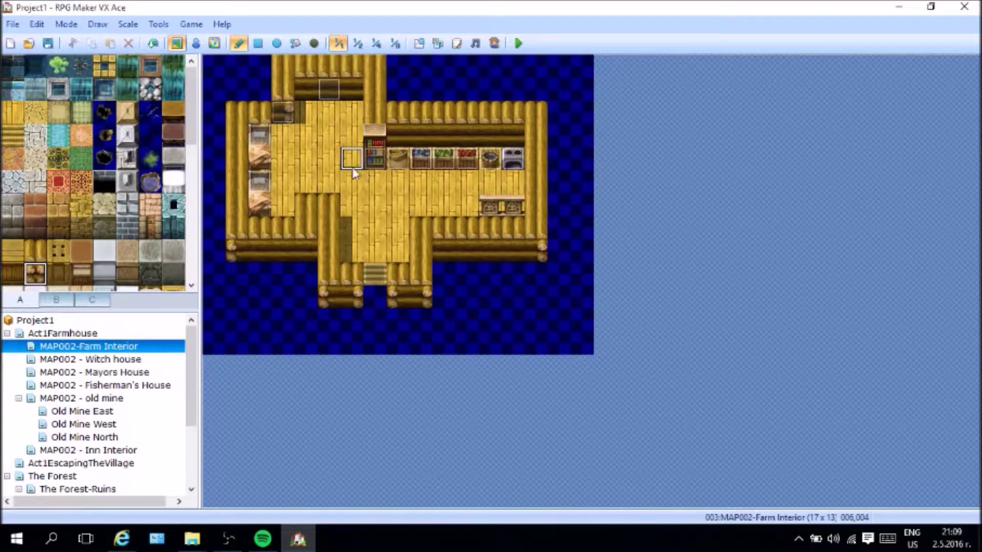
{"action": "left_click", "coordinate": [260, 112]}
{"action": "left_click", "coordinate": [235, 109]}
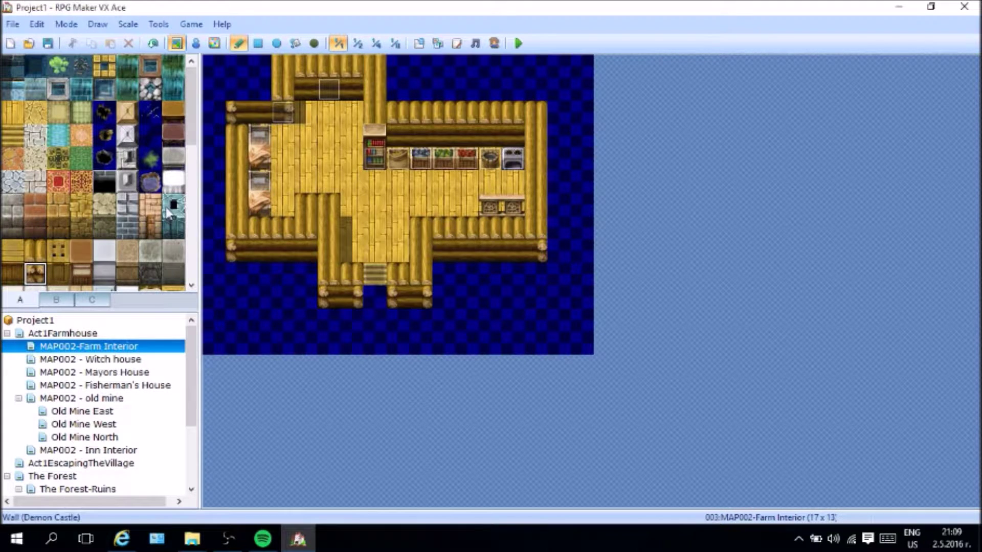
{"action": "left_click", "coordinate": [35, 251]}
{"action": "left_click", "coordinate": [233, 116]}
{"action": "left_click", "coordinate": [238, 92]}
{"action": "left_click", "coordinate": [241, 108]}
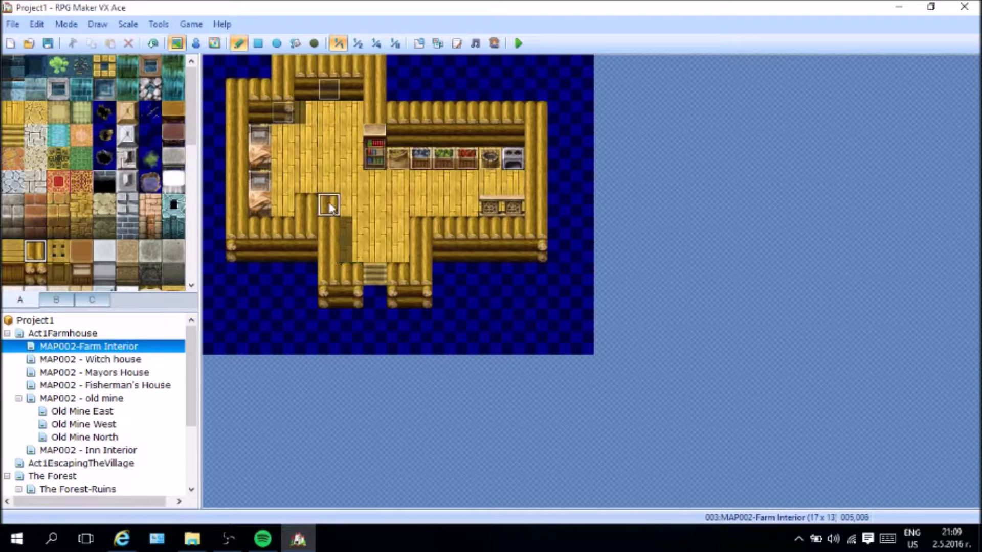
Step: Replace the wall stub between the bedroom and entrance with wooden floor, and place the stone fireplace back on the upper alcove's wall
{"action": "left_click", "coordinate": [12, 112]}
{"action": "left_click", "coordinate": [306, 208]}
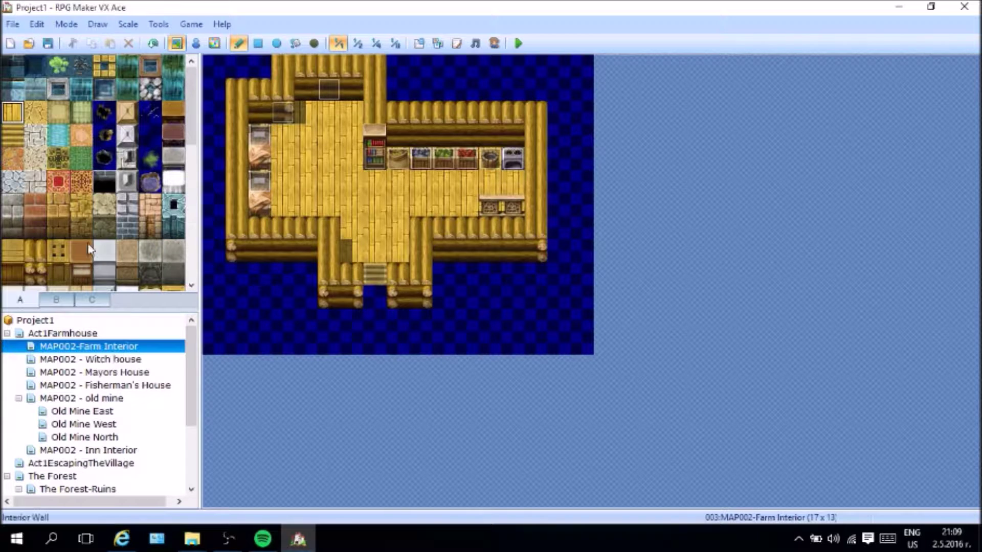
{"action": "left_click", "coordinate": [56, 301]}
{"action": "scroll", "coordinate": [85, 275], "scroll_direction": "down", "scroll_amount": 4}
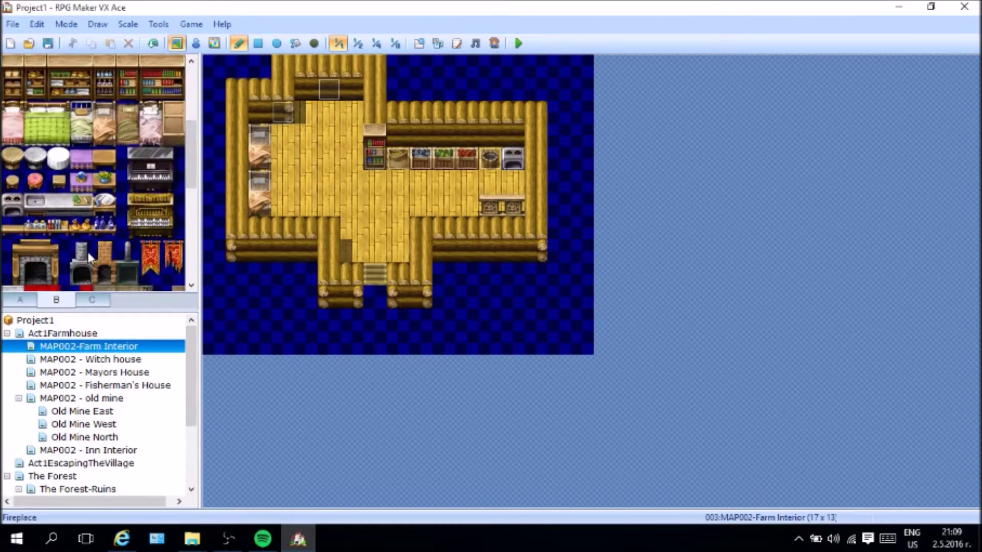
{"action": "left_click_drag", "start_coordinate": [16, 248], "coordinate": [62, 272]}
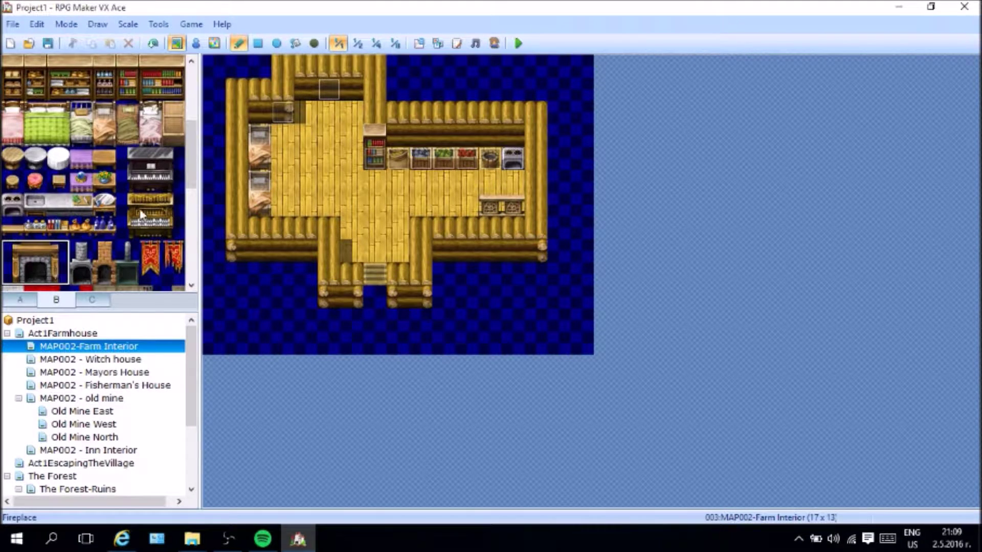
{"action": "left_click", "coordinate": [317, 69]}
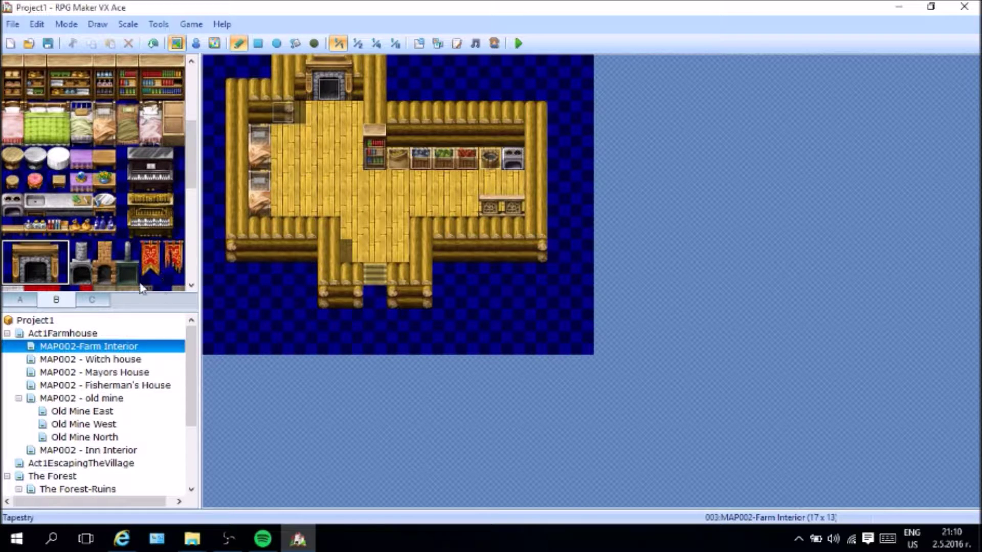
Step: Look through the interior object tiles in tilesets B and C for decorations for the farmhouse
{"action": "scroll", "coordinate": [131, 284], "scroll_direction": "down", "scroll_amount": 2}
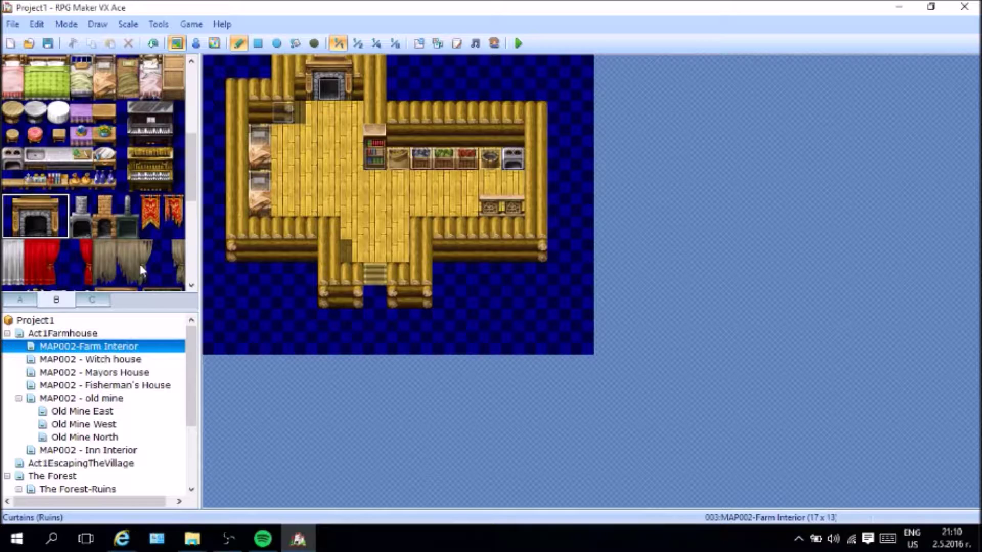
{"action": "left_click", "coordinate": [92, 300]}
{"action": "scroll", "coordinate": [145, 197], "scroll_direction": "down", "scroll_amount": 5}
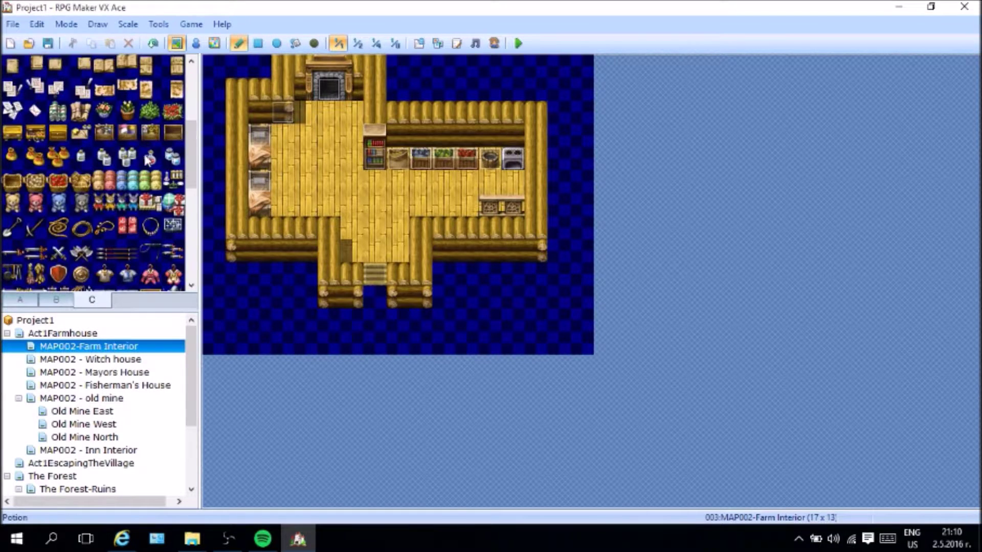
{"action": "scroll", "coordinate": [144, 197], "scroll_direction": "up", "scroll_amount": 2}
{"action": "scroll", "coordinate": [142, 205], "scroll_direction": "down", "scroll_amount": 4}
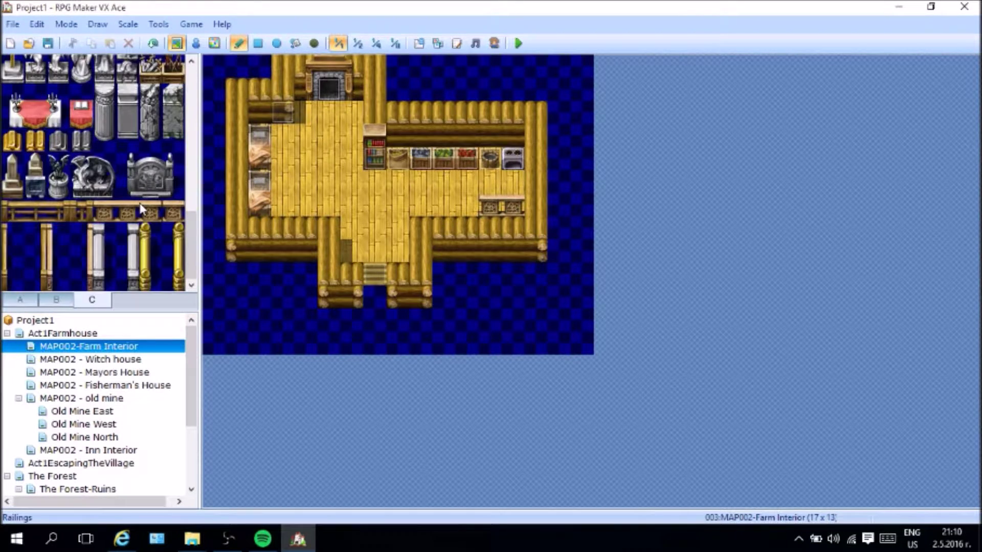
{"action": "scroll", "coordinate": [140, 208], "scroll_direction": "up", "scroll_amount": 4}
{"action": "scroll", "coordinate": [142, 216], "scroll_direction": "up", "scroll_amount": 4}
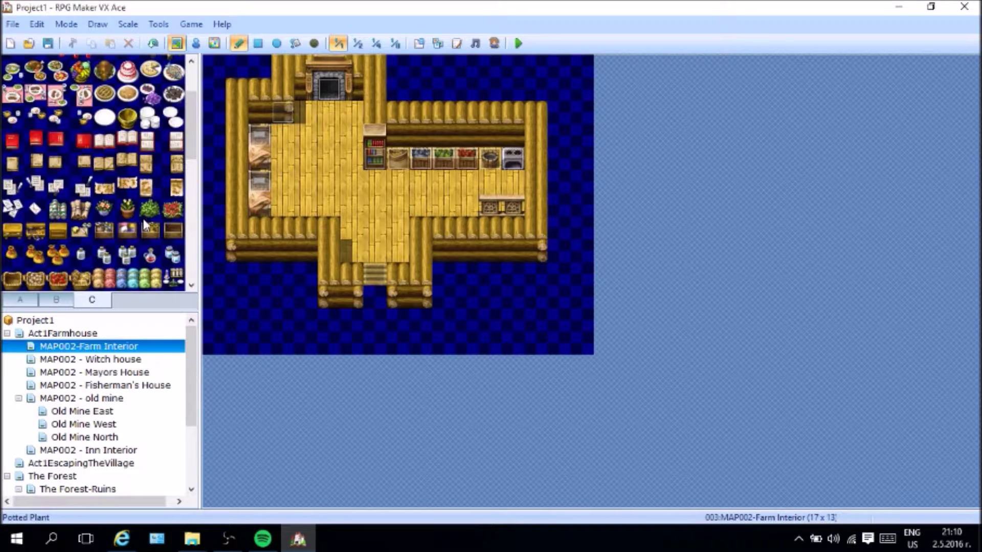
{"action": "scroll", "coordinate": [148, 250], "scroll_direction": "down", "scroll_amount": 4}
{"action": "scroll", "coordinate": [148, 249], "scroll_direction": "down", "scroll_amount": 3}
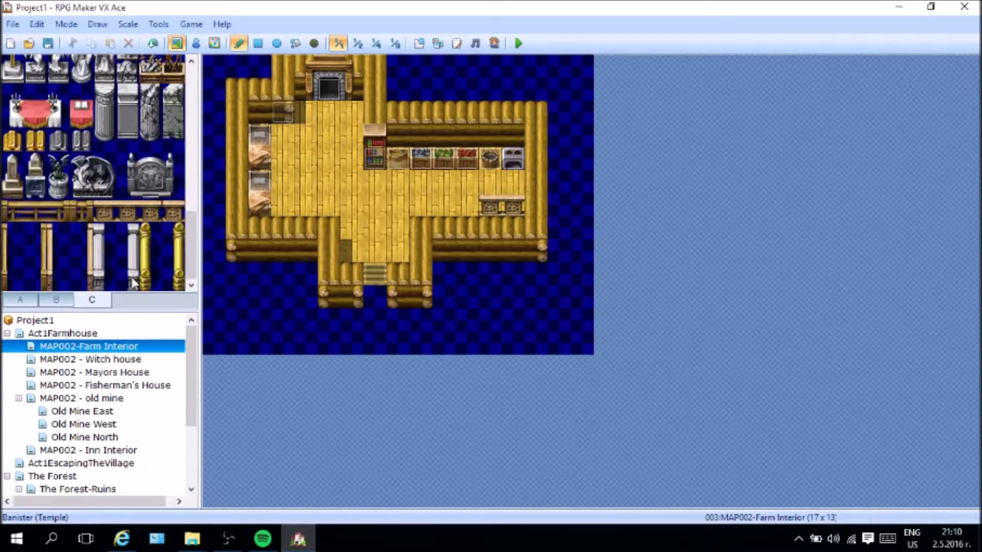
{"action": "left_click", "coordinate": [56, 299]}
{"action": "scroll", "coordinate": [105, 241], "scroll_direction": "up", "scroll_amount": 3}
{"action": "scroll", "coordinate": [116, 248], "scroll_direction": "down", "scroll_amount": 1}
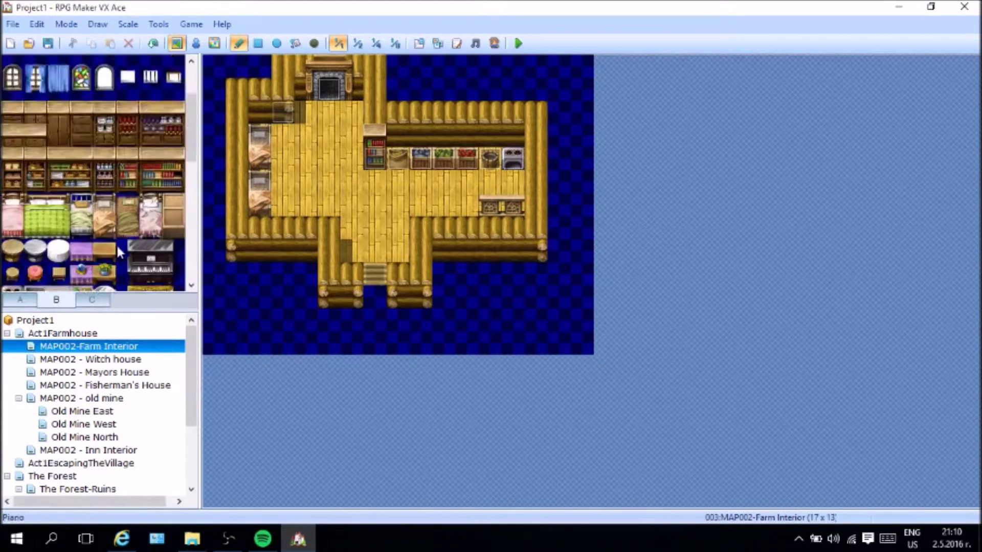
{"action": "scroll", "coordinate": [118, 247], "scroll_direction": "down", "scroll_amount": 5}
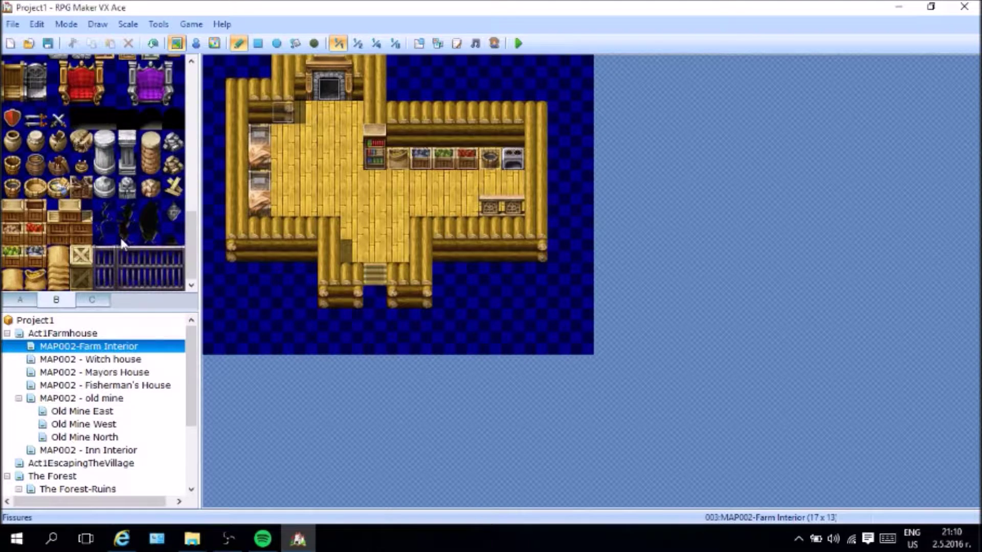
{"action": "scroll", "coordinate": [121, 238], "scroll_direction": "up", "scroll_amount": 5}
{"action": "scroll", "coordinate": [122, 236], "scroll_direction": "up", "scroll_amount": 2}
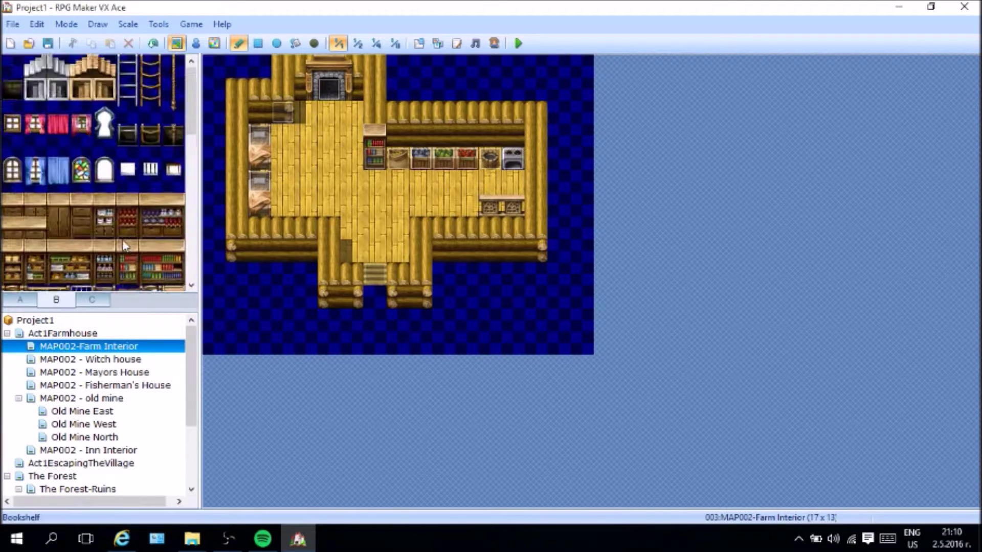
{"action": "left_click", "coordinate": [93, 300]}
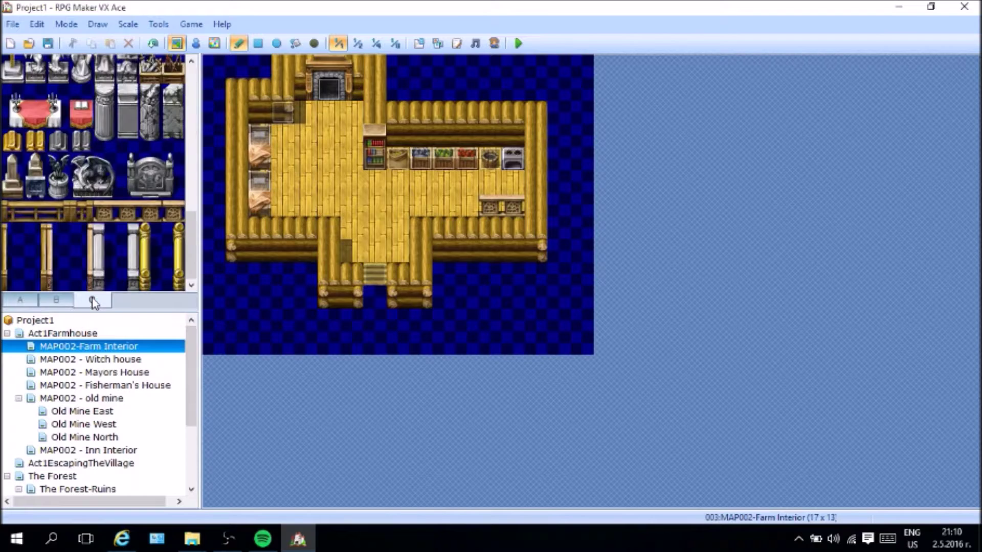
{"action": "scroll", "coordinate": [106, 190], "scroll_direction": "up", "scroll_amount": 6}
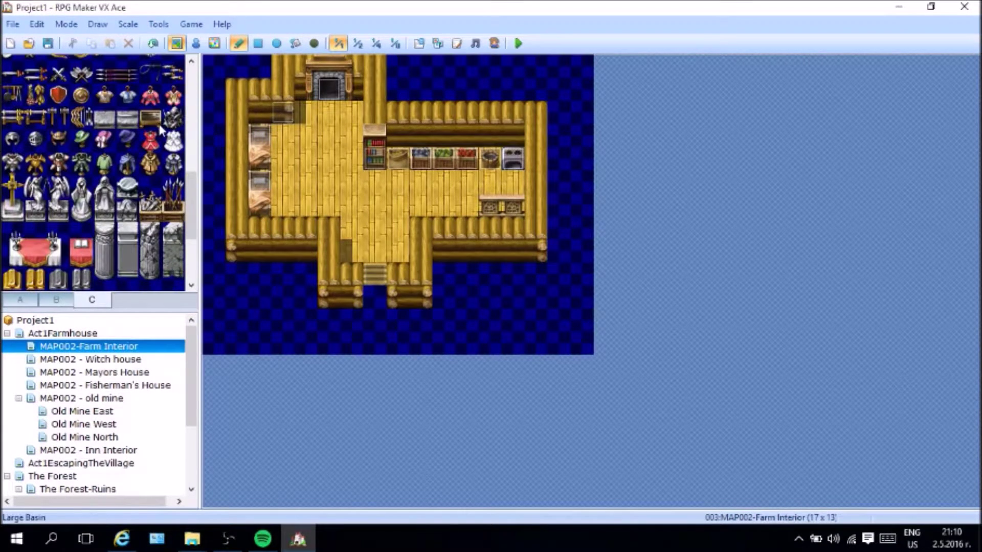
{"action": "scroll", "coordinate": [158, 128], "scroll_direction": "up", "scroll_amount": 2}
{"action": "scroll", "coordinate": [144, 164], "scroll_direction": "up", "scroll_amount": 2}
{"action": "scroll", "coordinate": [143, 163], "scroll_direction": "up", "scroll_amount": 8}
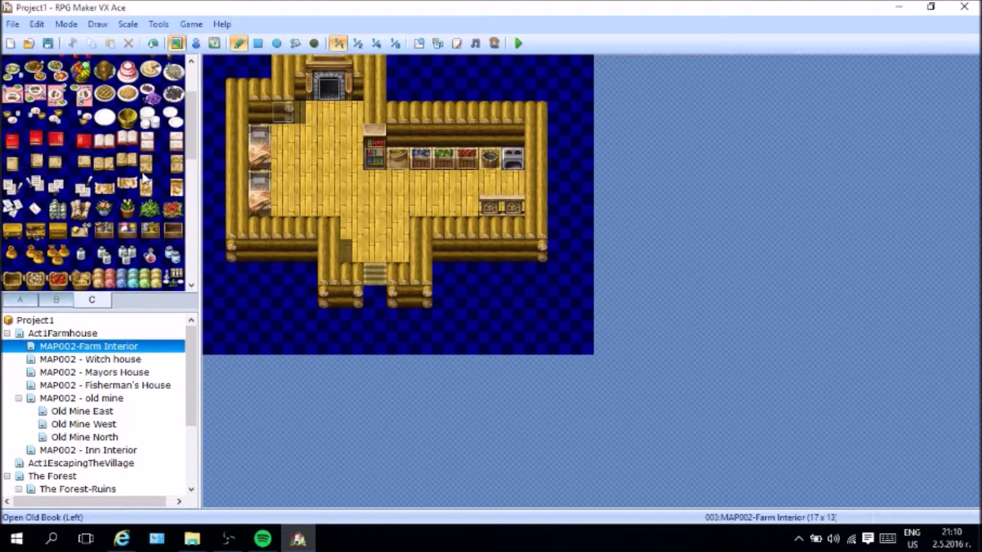
{"action": "scroll", "coordinate": [143, 178], "scroll_direction": "up", "scroll_amount": 2}
{"action": "scroll", "coordinate": [143, 182], "scroll_direction": "up", "scroll_amount": 2}
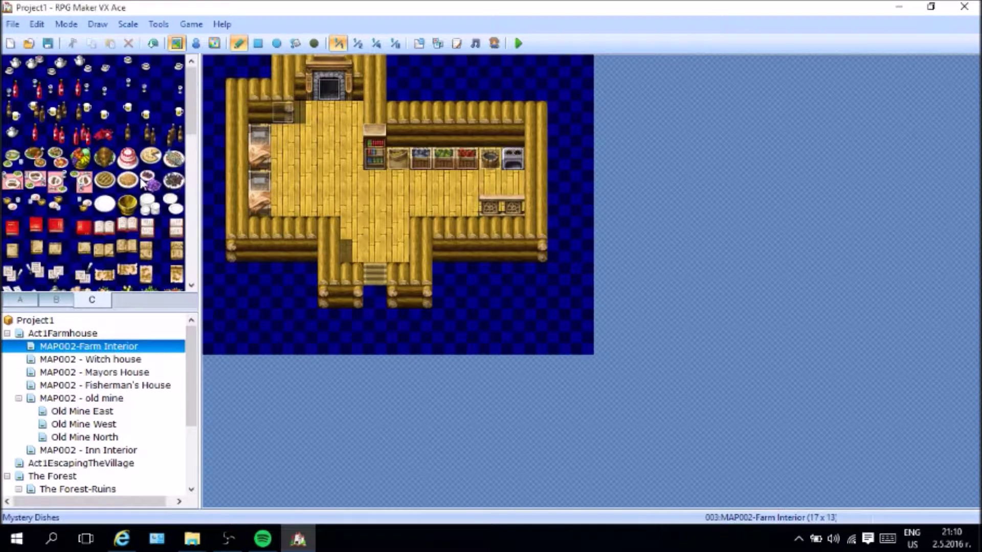
{"action": "left_click_drag", "start_coordinate": [191, 104], "coordinate": [202, 246]}
Step: Hang the small framed portrait on the log wall face above the beds, beside the wall's inner corner
{"action": "left_click", "coordinate": [56, 299]}
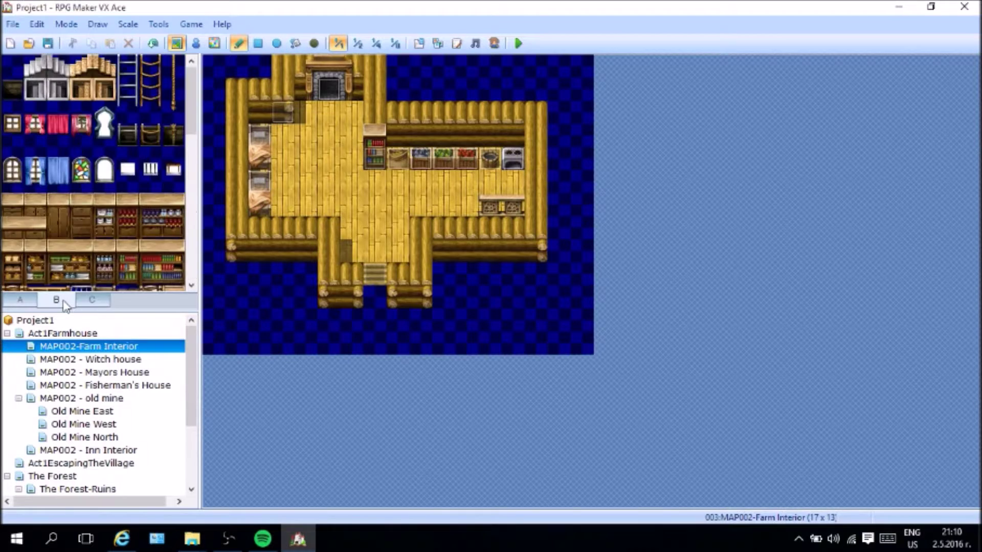
{"action": "left_click_drag", "start_coordinate": [189, 112], "coordinate": [204, 211]}
{"action": "left_click", "coordinate": [127, 232]}
{"action": "left_click", "coordinate": [284, 112]}
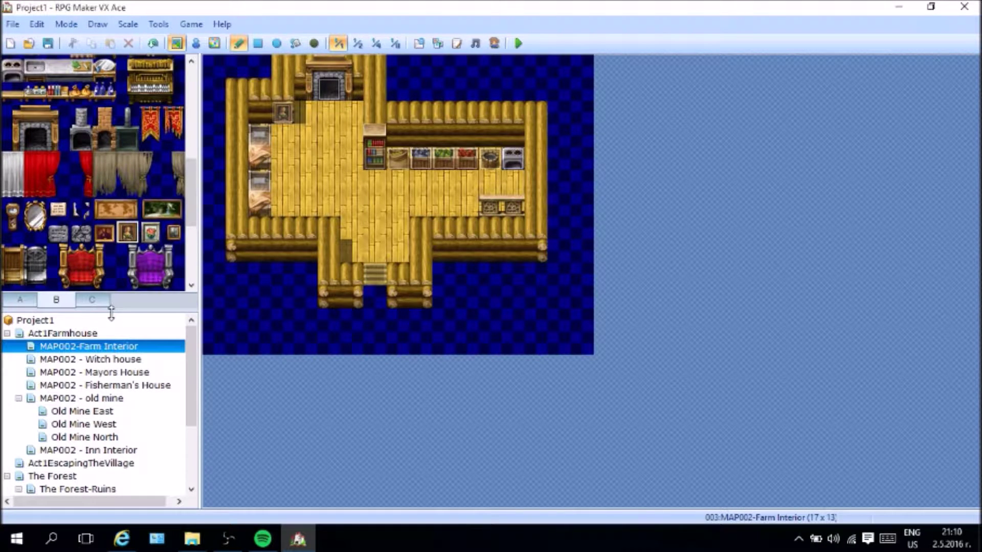
Step: View the Tolem City North Gate map, and open the Road To Tolem City North map
{"action": "scroll", "coordinate": [58, 476], "scroll_direction": "down", "scroll_amount": 3}
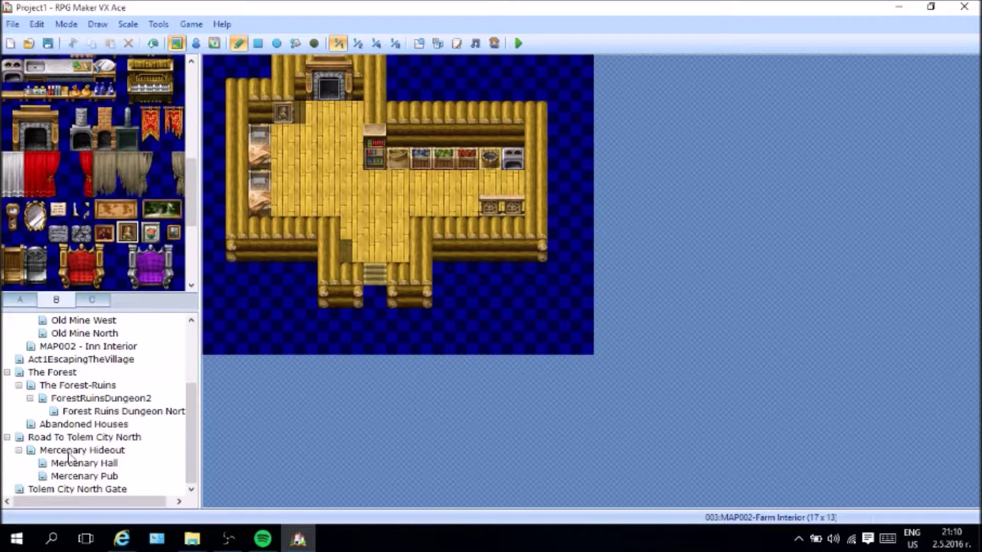
{"action": "left_click", "coordinate": [66, 490]}
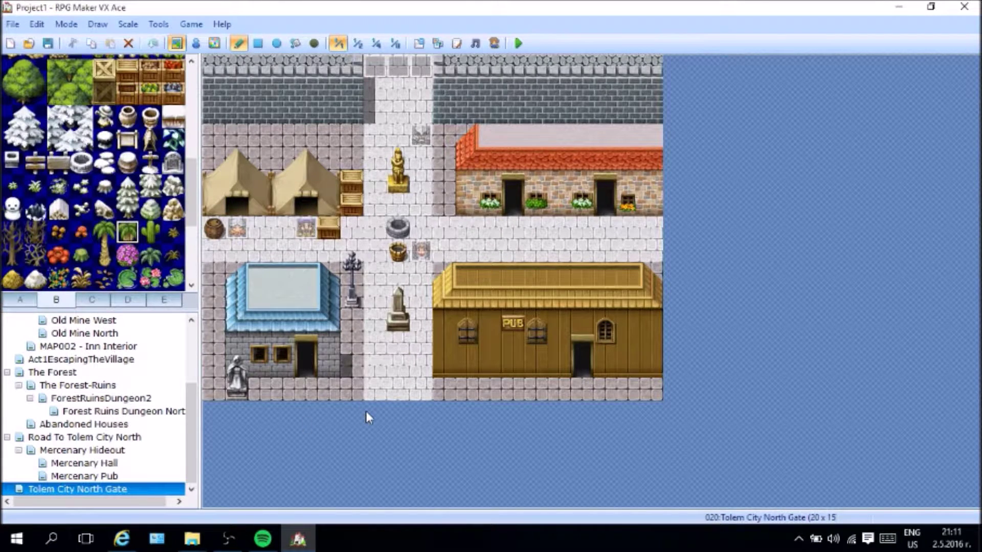
{"action": "left_click", "coordinate": [104, 439]}
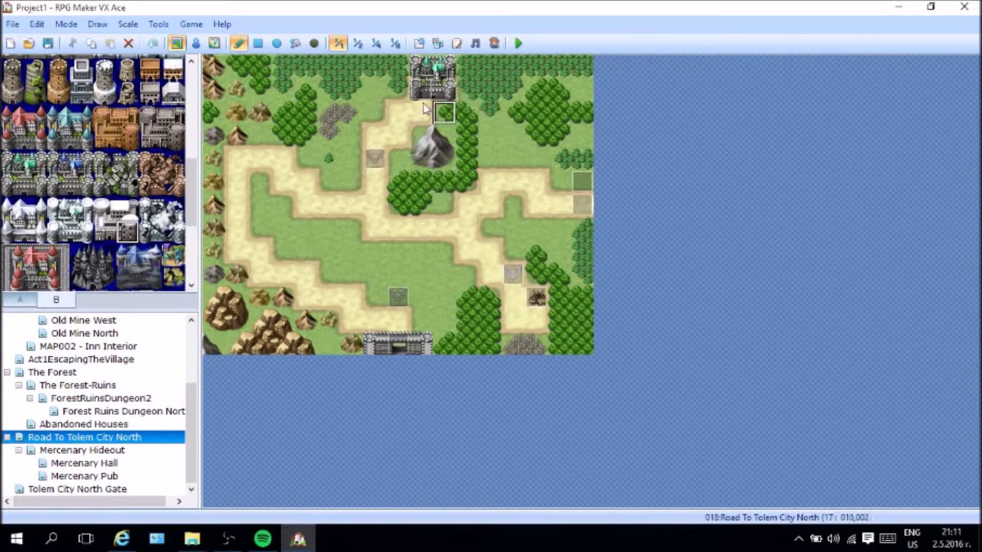
{"action": "left_click_drag", "start_coordinate": [392, 113], "coordinate": [393, 92]}
Step: In the database's Field tileset, make the forest and tree tiles in set A impassable and apply the changes
{"action": "left_click", "coordinate": [189, 25]}
{"action": "mouse_move", "coordinate": [170, 29]}
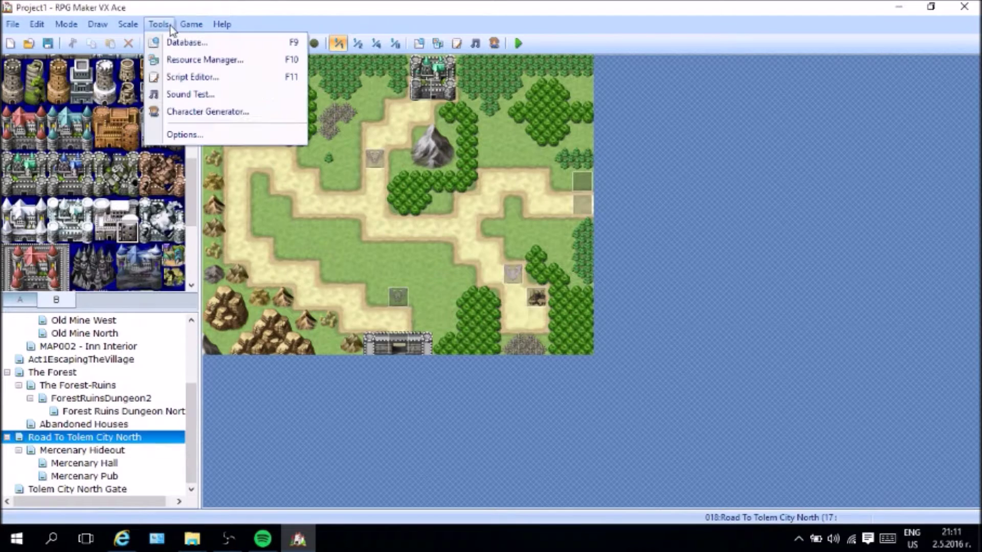
{"action": "left_click", "coordinate": [171, 43]}
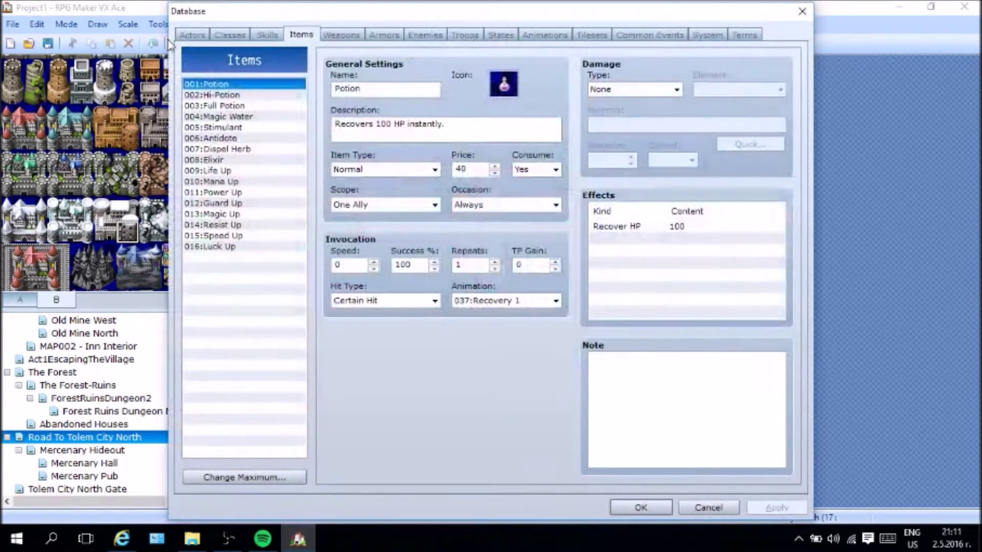
{"action": "left_click", "coordinate": [589, 36]}
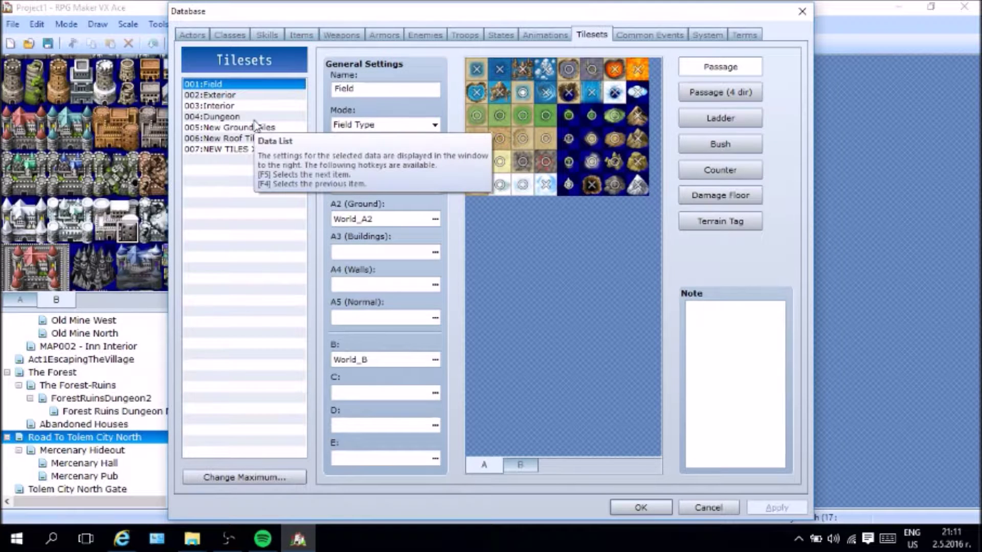
{"action": "left_click", "coordinate": [600, 115]}
{"action": "left_click", "coordinate": [573, 116]}
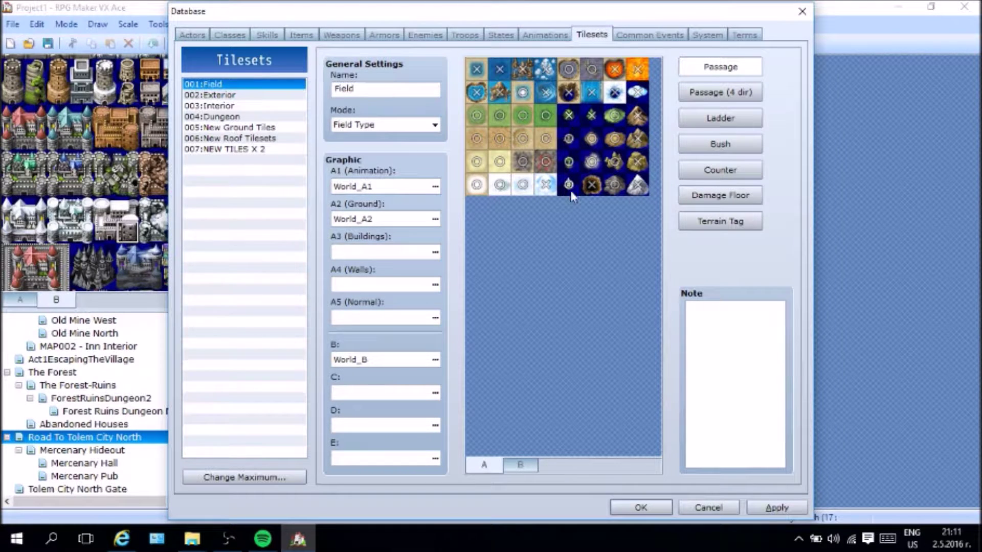
{"action": "left_click", "coordinate": [568, 162]}
{"action": "left_click", "coordinate": [569, 139]}
{"action": "left_click", "coordinate": [772, 508]}
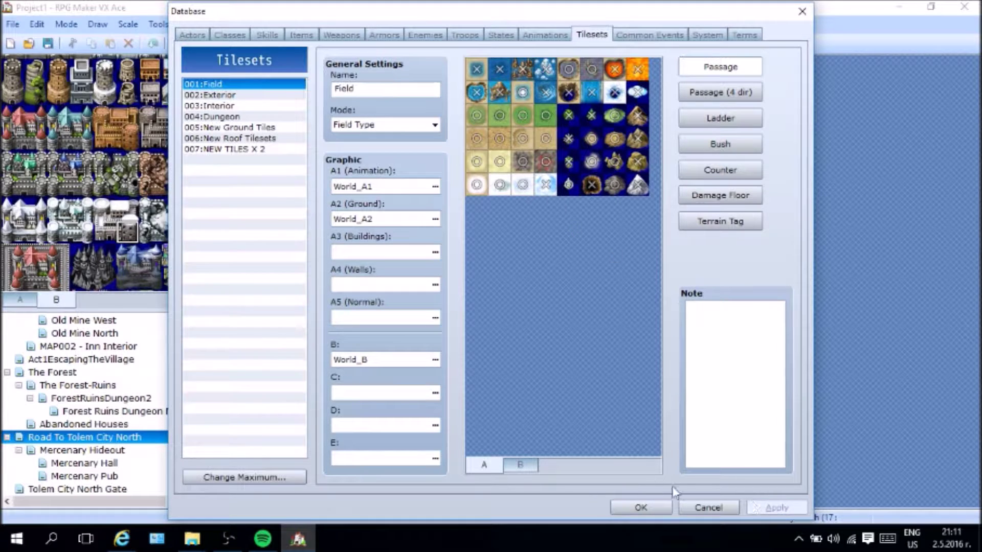
{"action": "left_click", "coordinate": [639, 507]}
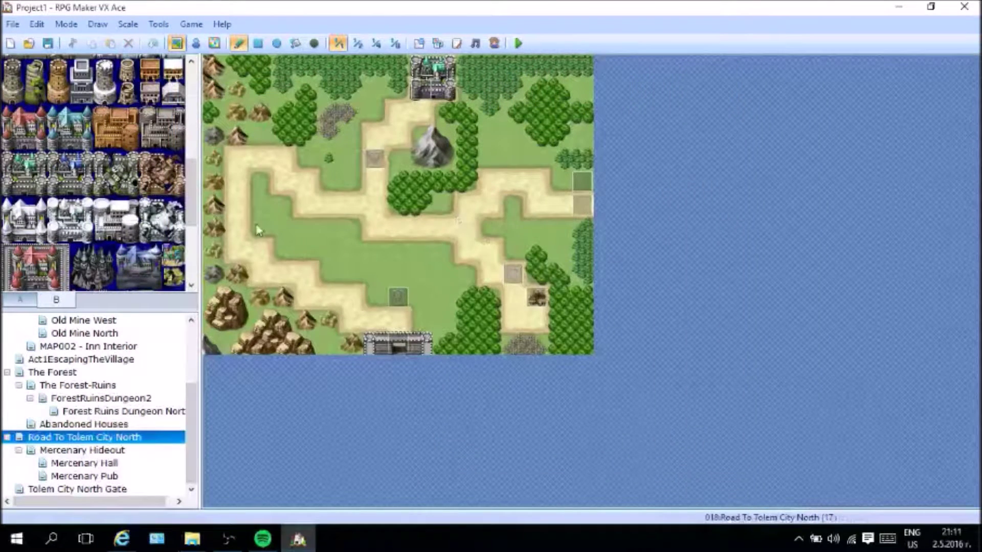
Step: Set the player's starting position on the central road tile at 010,007 of the Road To Tolem City North map
{"action": "left_click", "coordinate": [196, 43]}
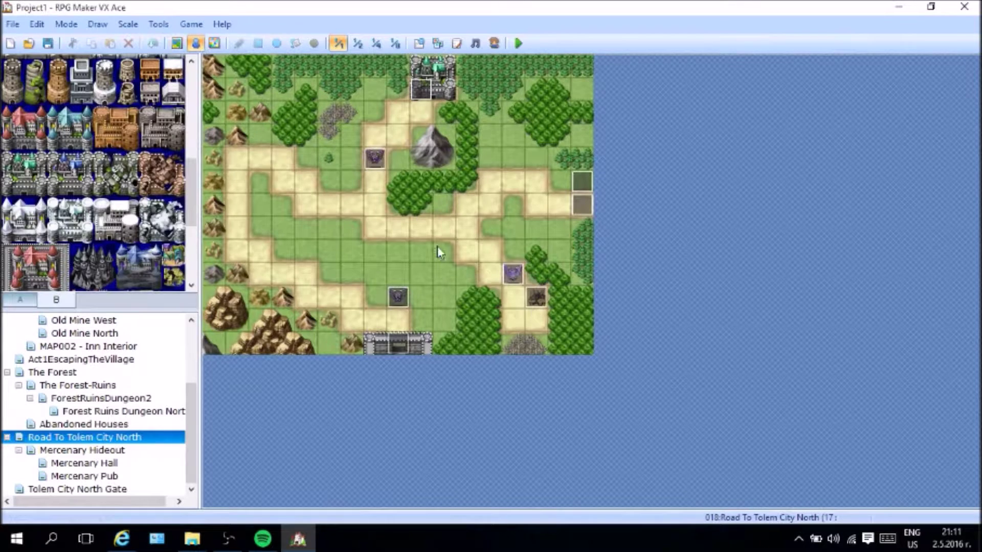
{"action": "right_click", "coordinate": [452, 231]}
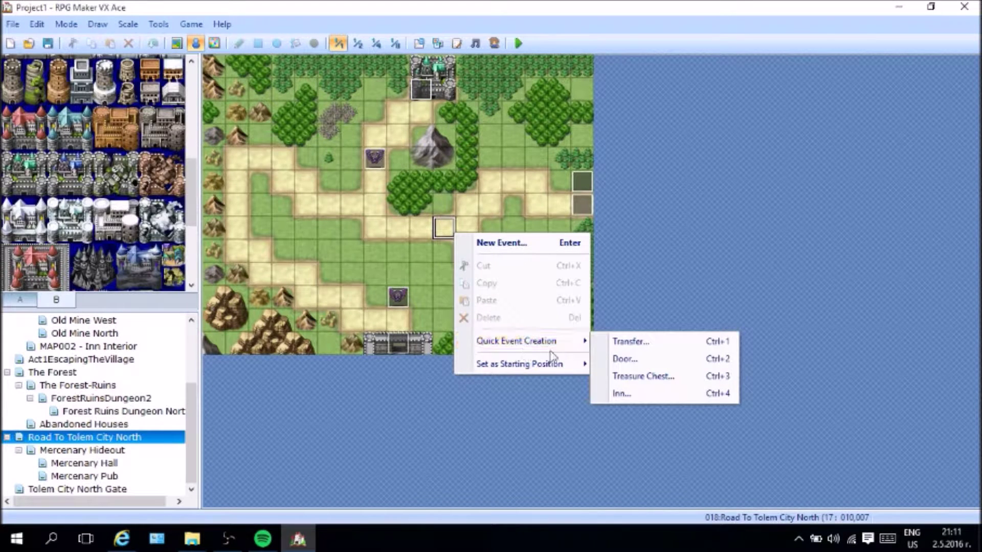
{"action": "mouse_move", "coordinate": [561, 351]}
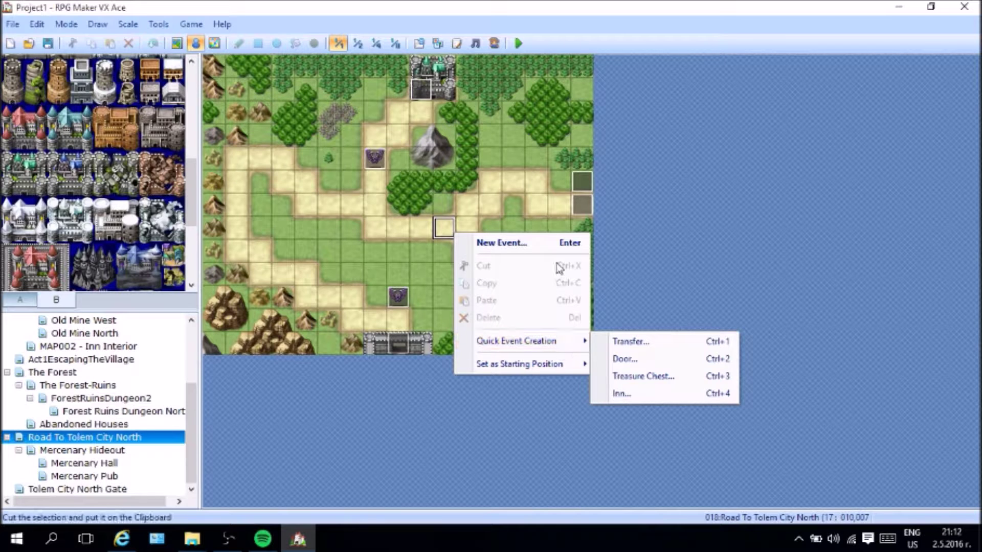
{"action": "mouse_move", "coordinate": [555, 367]}
{"action": "left_click", "coordinate": [624, 365]}
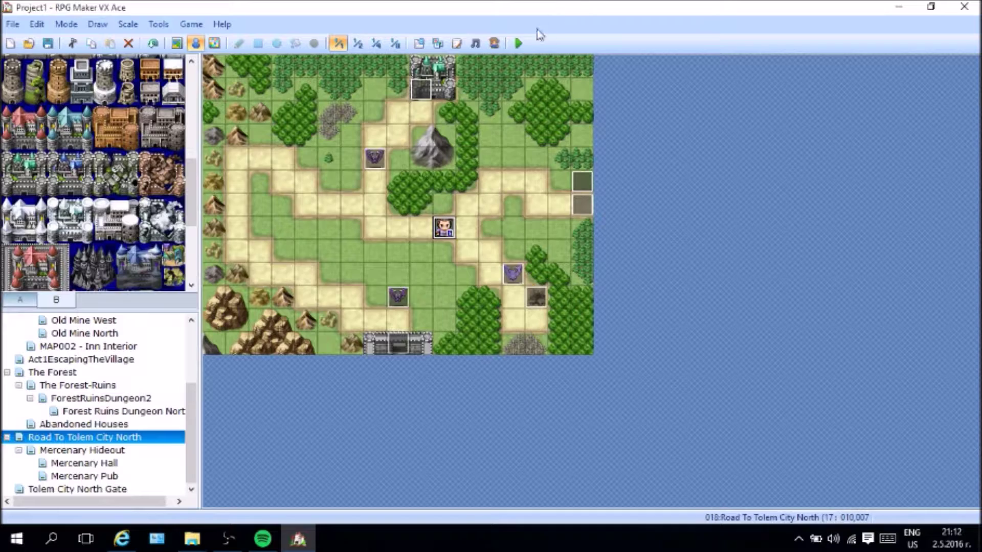
Step: Playtest the project, start a new game, and walk along the road to its upper western bend
{"action": "left_click", "coordinate": [518, 43]}
{"action": "left_click", "coordinate": [426, 302]}
{"action": "key", "text": "Return"}
{"action": "key", "text": "Left"}
{"action": "key", "text": "Left"}
{"action": "key", "text": "Left"}
{"action": "key", "text": "Up"}
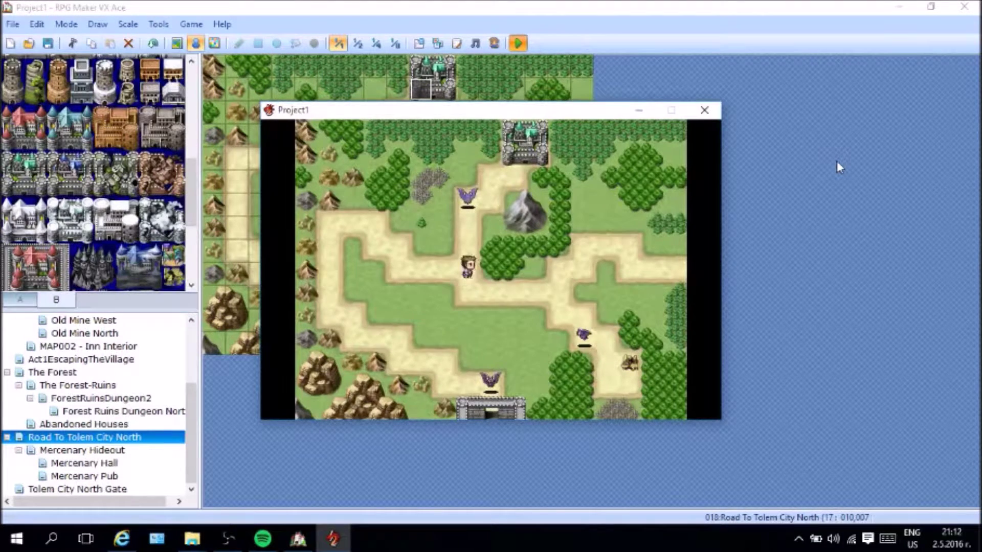
{"action": "key", "text": "Down"}
{"action": "key", "text": "Down"}
{"action": "key", "text": "Left"}
{"action": "key", "text": "Left"}
{"action": "key", "text": "Up"}
{"action": "key", "text": "Up"}
{"action": "key", "text": "Up"}
{"action": "key", "text": "Left"}
{"action": "key", "text": "Left"}
{"action": "key", "text": "Up"}
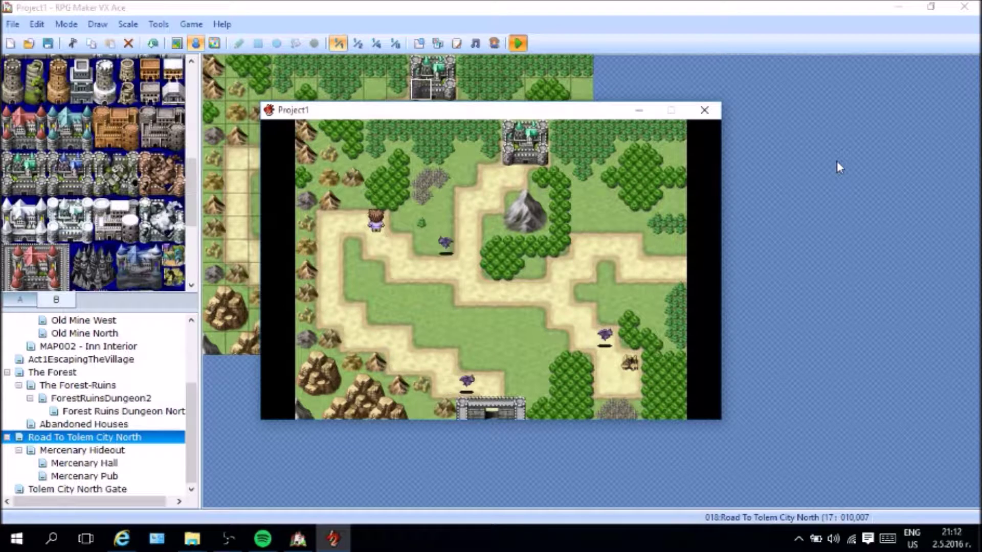
Step: Walk the character back east along the road and against the surrounding grass to test movement, and end the playtest
{"action": "key", "text": "Down"}
{"action": "key", "text": "Down"}
{"action": "key", "text": "Right"}
{"action": "key", "text": "Right"}
{"action": "key", "text": "Right"}
{"action": "key", "text": "Right"}
{"action": "key", "text": "Down"}
{"action": "key", "text": "Down"}
{"action": "key", "text": "Left"}
{"action": "key", "text": "Right"}
{"action": "key", "text": "Right"}
{"action": "key", "text": "Up"}
{"action": "key", "text": "Left"}
{"action": "key", "text": "Left"}
{"action": "key", "text": "Left"}
{"action": "key", "text": "Up"}
{"action": "key", "text": "Up"}
{"action": "key", "text": "Left"}
{"action": "key", "text": "Left"}
{"action": "key", "text": "Left"}
{"action": "key", "text": "Down"}
{"action": "key", "text": "Right"}
{"action": "key", "text": "Right"}
{"action": "key", "text": "Right"}
{"action": "key", "text": "Down"}
{"action": "key", "text": "Right"}
{"action": "key", "text": "Right"}
{"action": "key", "text": "Right"}
{"action": "key", "text": "Right"}
{"action": "key", "text": "Right"}
{"action": "key", "text": "Up"}
{"action": "key", "text": "Up"}
{"action": "key", "text": "Right"}
{"action": "key", "text": "Right"}
{"action": "key", "text": "Down"}
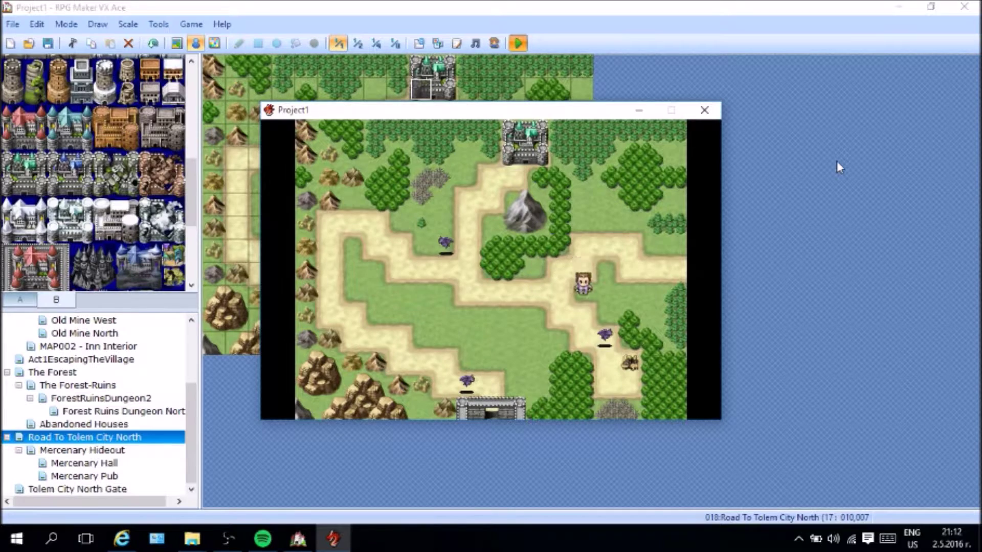
{"action": "key", "text": "Down"}
{"action": "key", "text": "Up"}
{"action": "key", "text": "Up"}
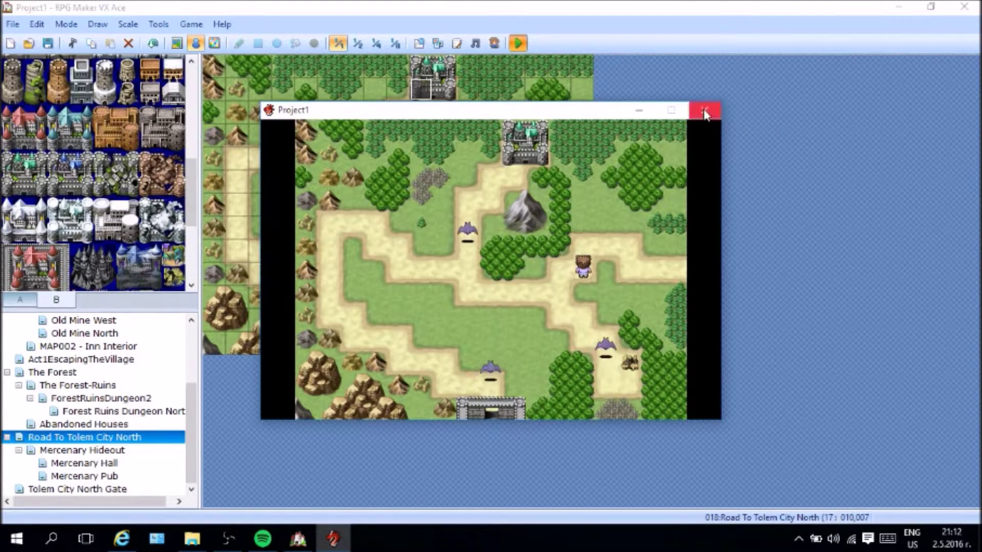
{"action": "left_click", "coordinate": [708, 113]}
Step: Review the contents of the event on the ruined building near the southeastern road, and close it
{"action": "right_click", "coordinate": [539, 301]}
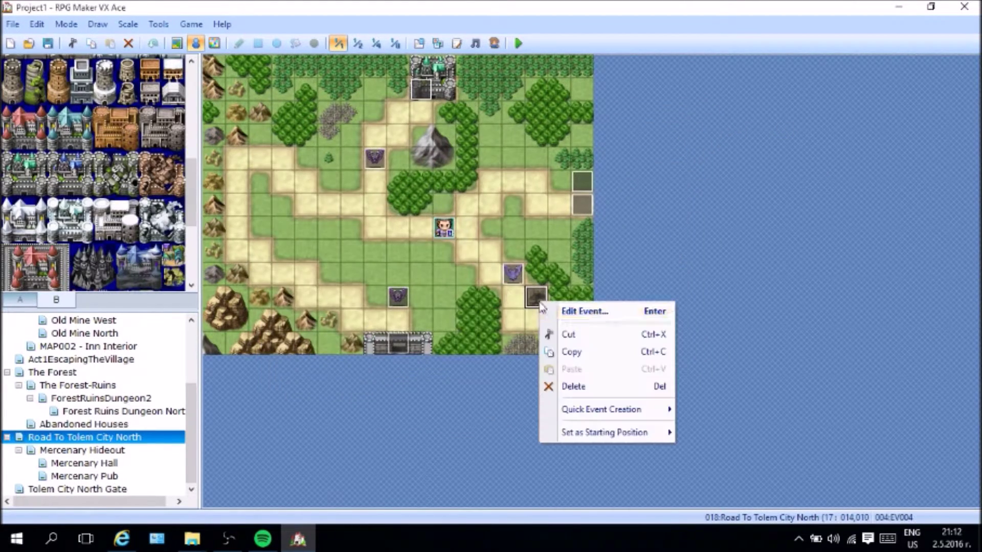
{"action": "left_click", "coordinate": [623, 320]}
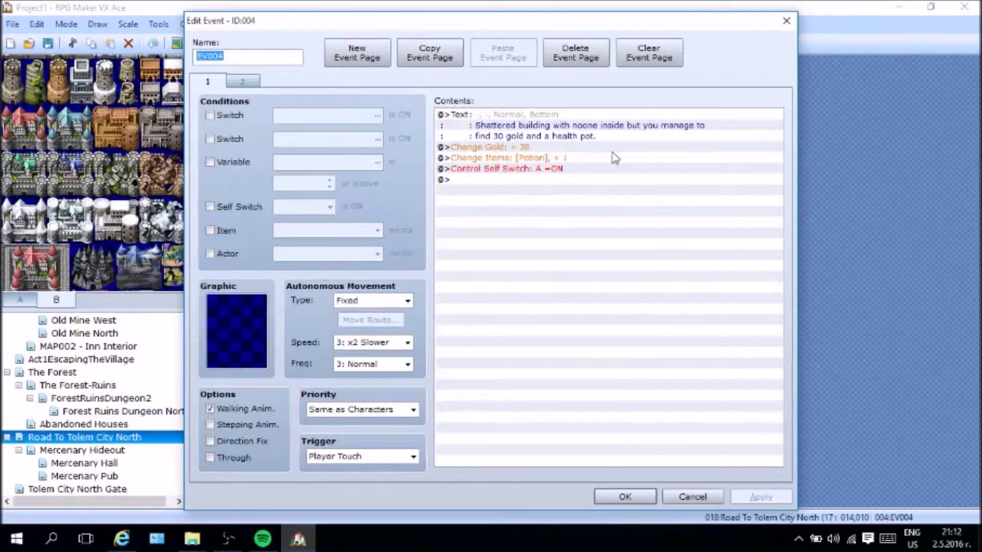
{"action": "left_click", "coordinate": [651, 500]}
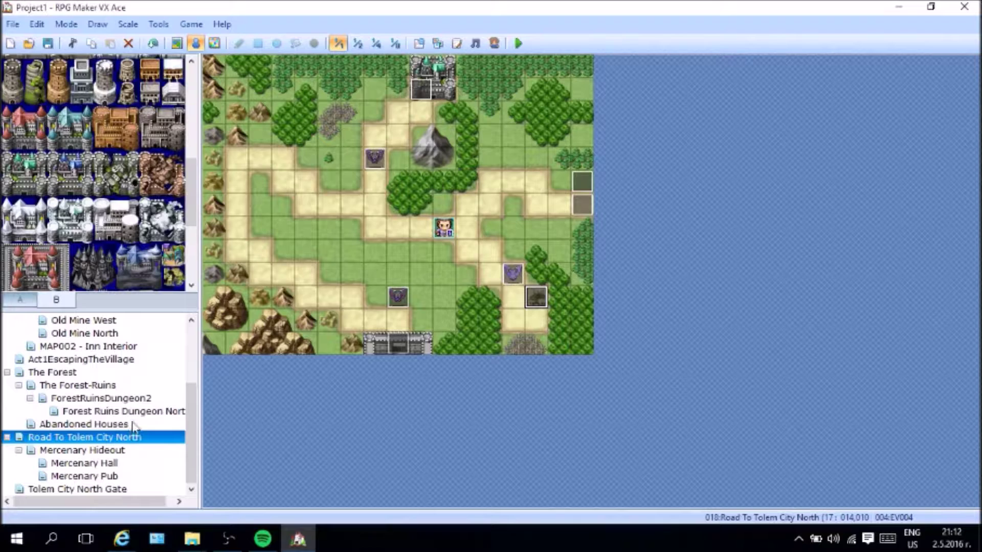
Step: Review both pages of the bat event near the southern gate of the road map, and close it without changes
{"action": "left_click", "coordinate": [516, 274]}
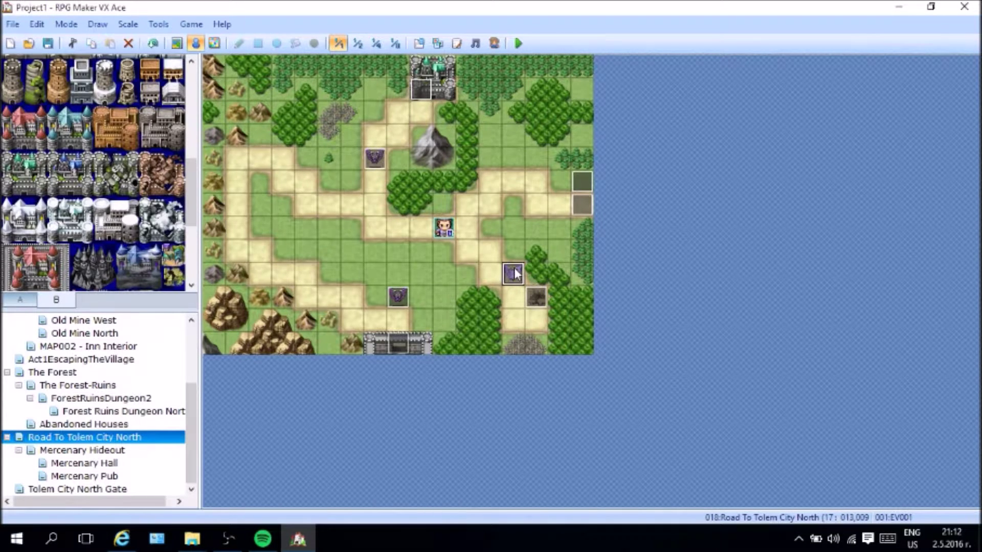
{"action": "right_click", "coordinate": [398, 297]}
{"action": "left_click", "coordinate": [417, 308]}
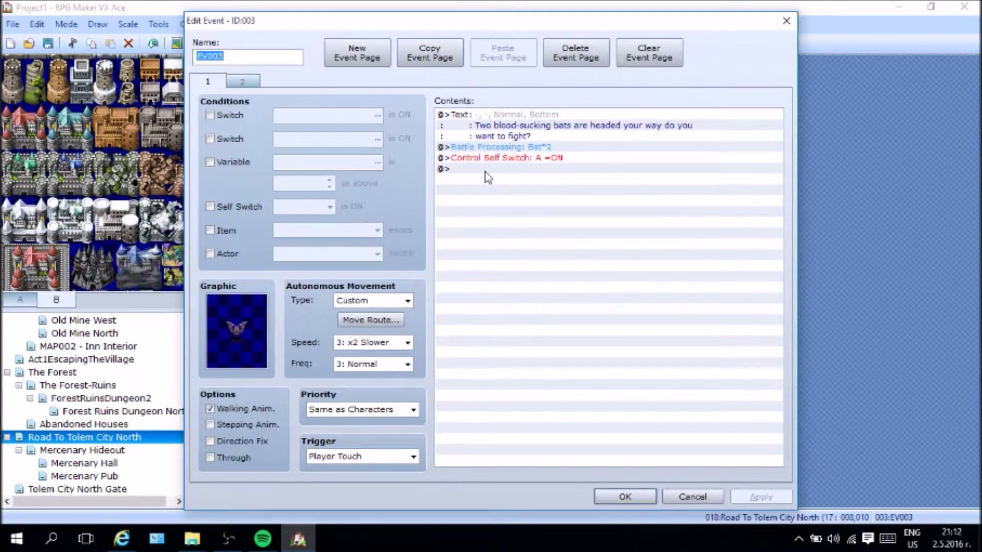
{"action": "left_click", "coordinate": [242, 82]}
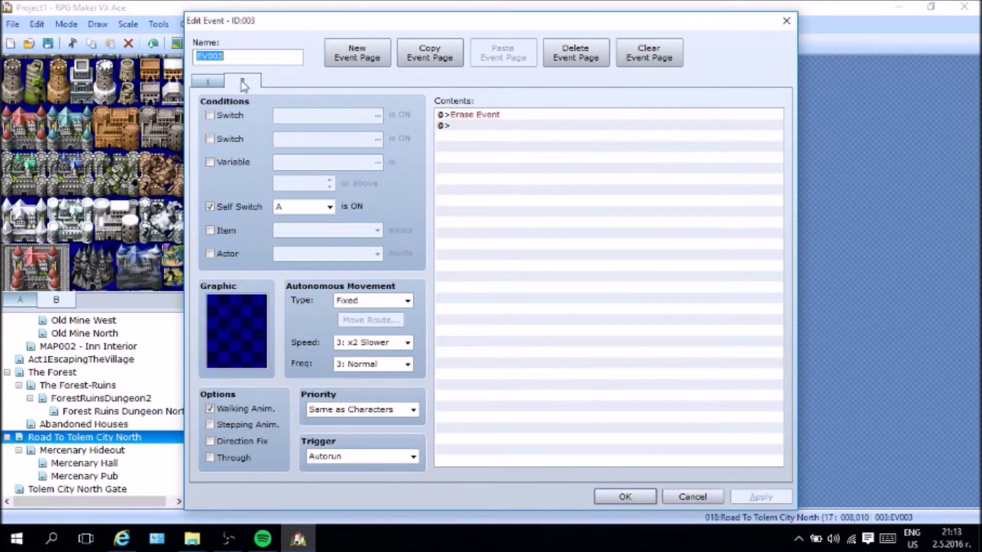
{"action": "left_click", "coordinate": [693, 497]}
Step: Review the contents of the bat event on the northern road at 007,004, and close it without changes
{"action": "left_click", "coordinate": [378, 160]}
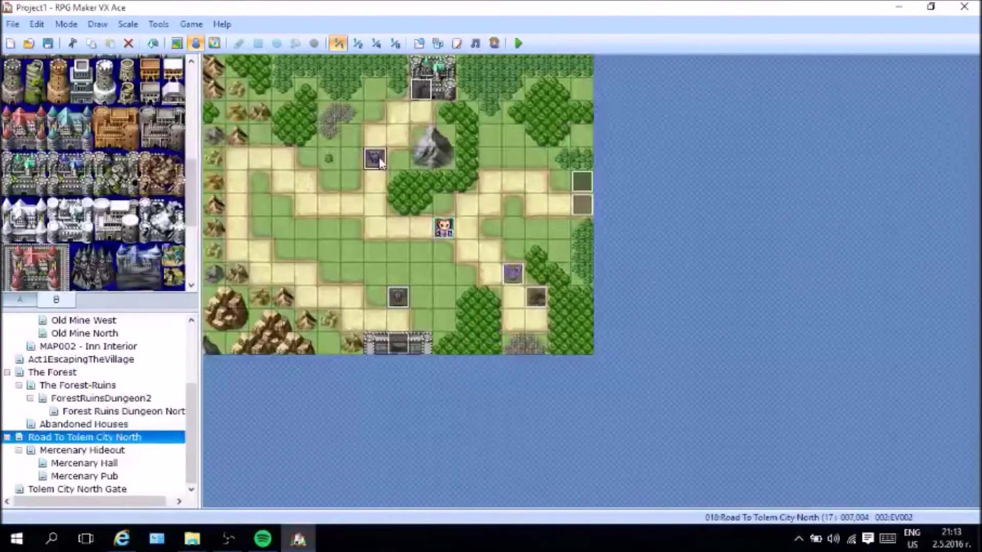
{"action": "right_click", "coordinate": [380, 161]}
{"action": "left_click", "coordinate": [409, 167]}
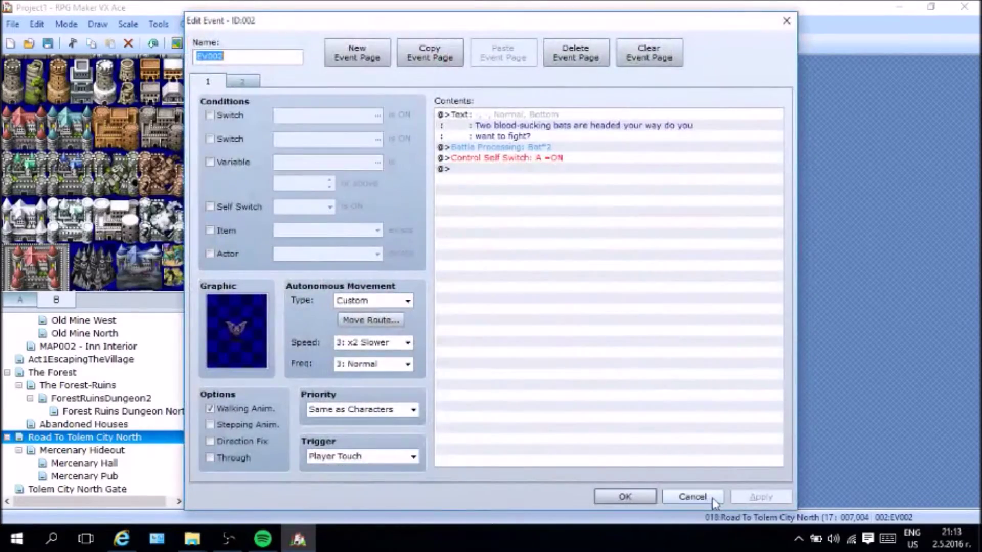
{"action": "left_click", "coordinate": [715, 499]}
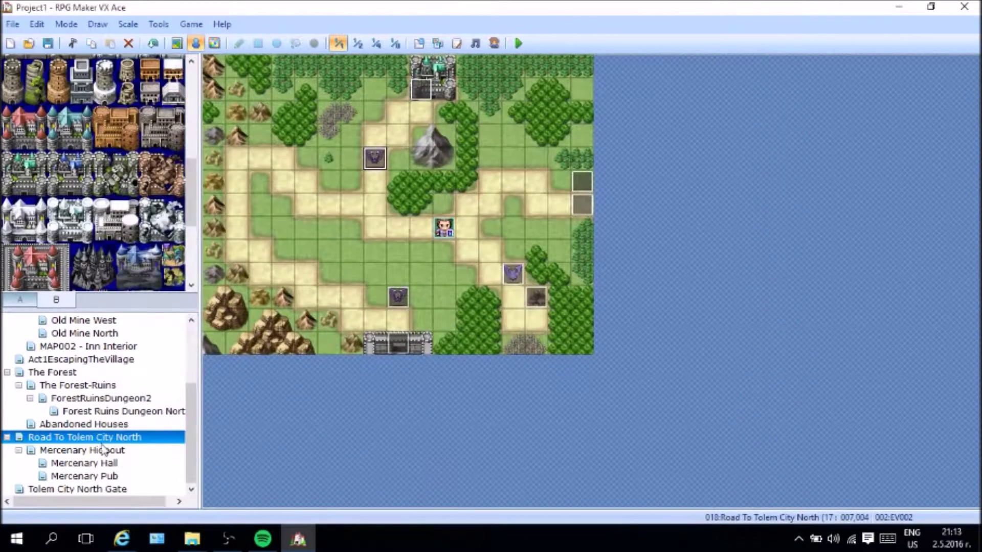
Step: Open The Forest map, review the bridge event over the river at 002,006, and close it without changes
{"action": "left_click", "coordinate": [73, 373]}
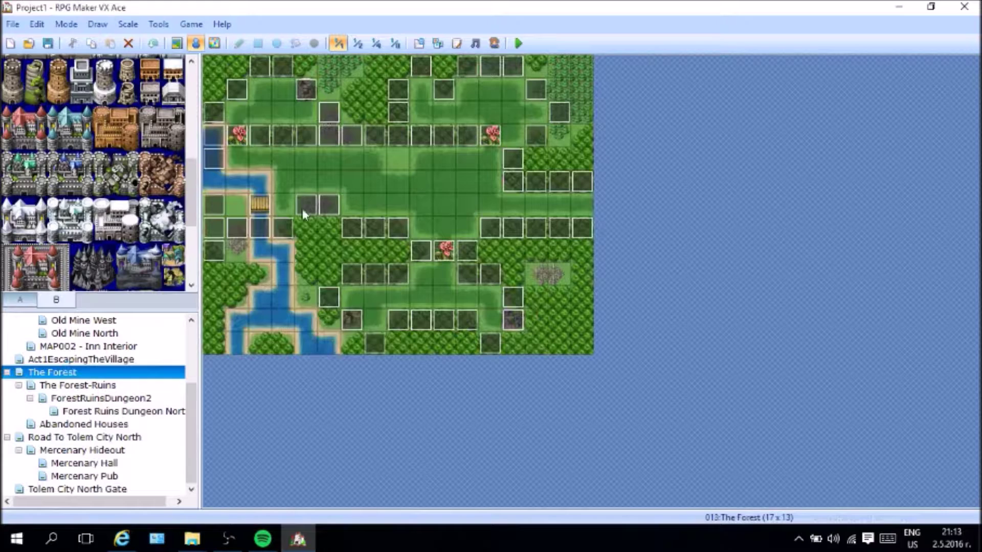
{"action": "right_click", "coordinate": [258, 207]}
{"action": "key", "text": "Escape"}
{"action": "right_click", "coordinate": [266, 209]}
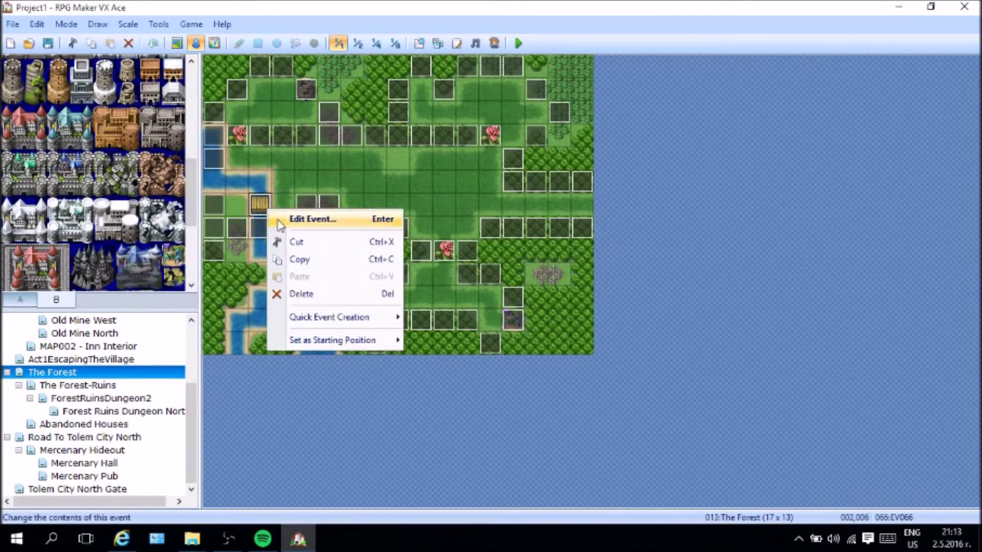
{"action": "left_click", "coordinate": [299, 215]}
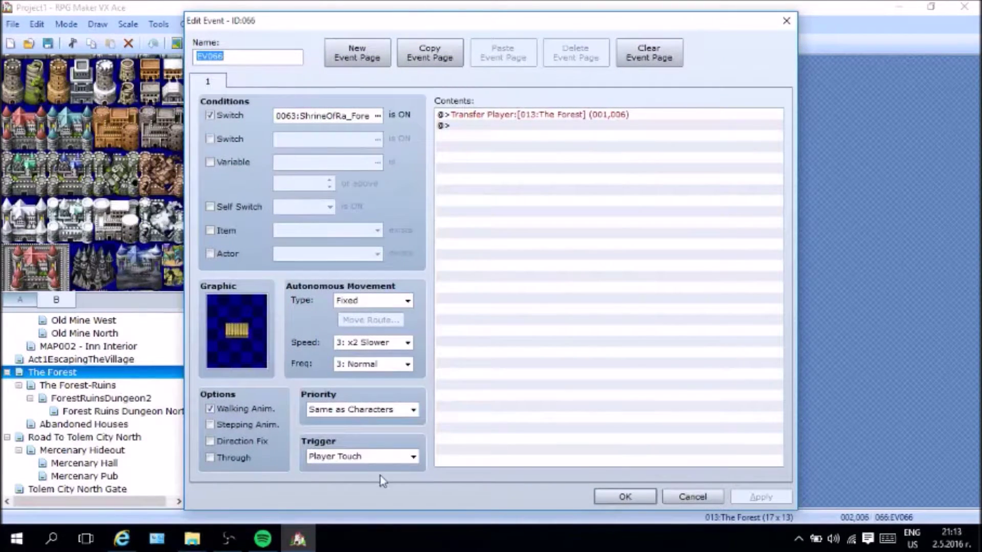
{"action": "left_click", "coordinate": [687, 498]}
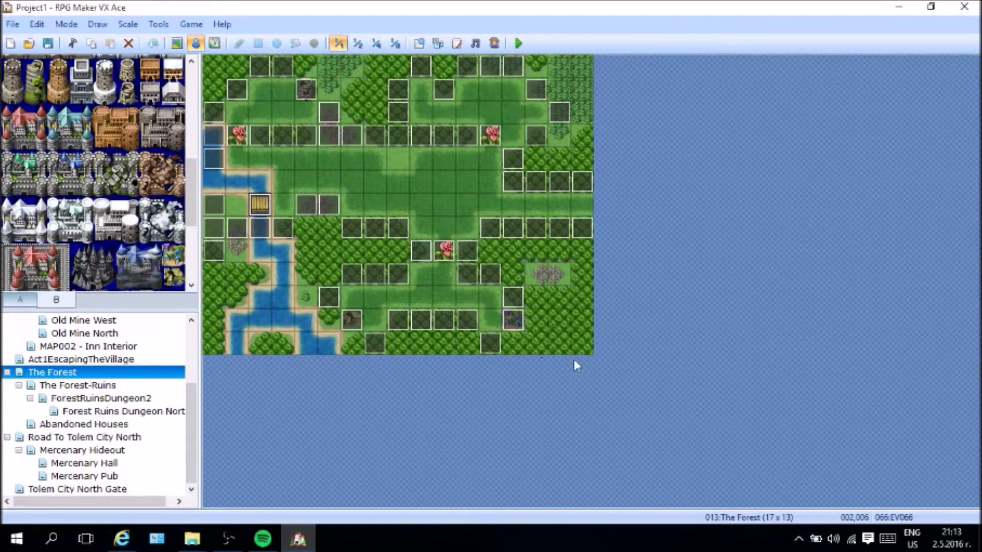
Step: Examine the Tolem City North Gate, Mercenary Hideout and Mercenary Pub maps, and the city's available building tiles
{"action": "left_click", "coordinate": [79, 492]}
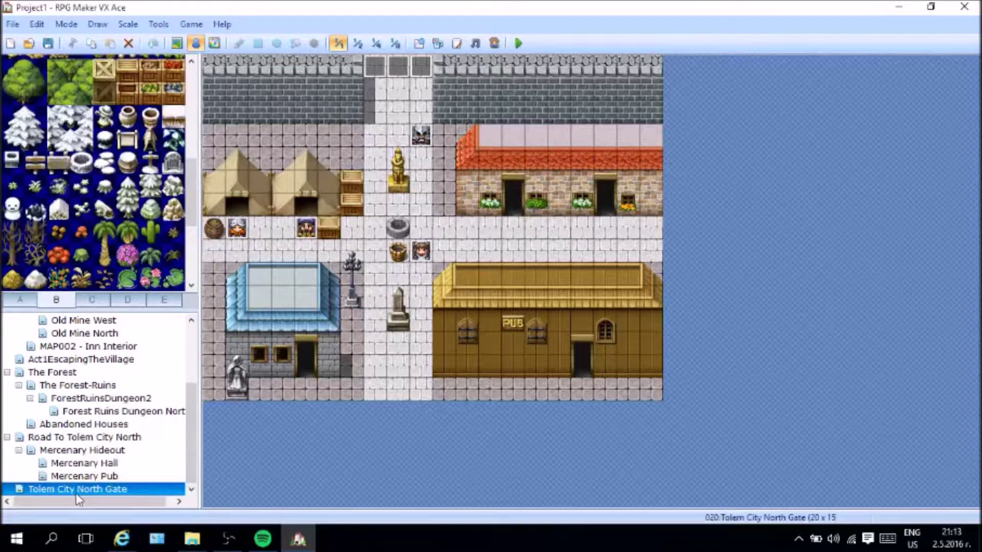
{"action": "left_click", "coordinate": [137, 452]}
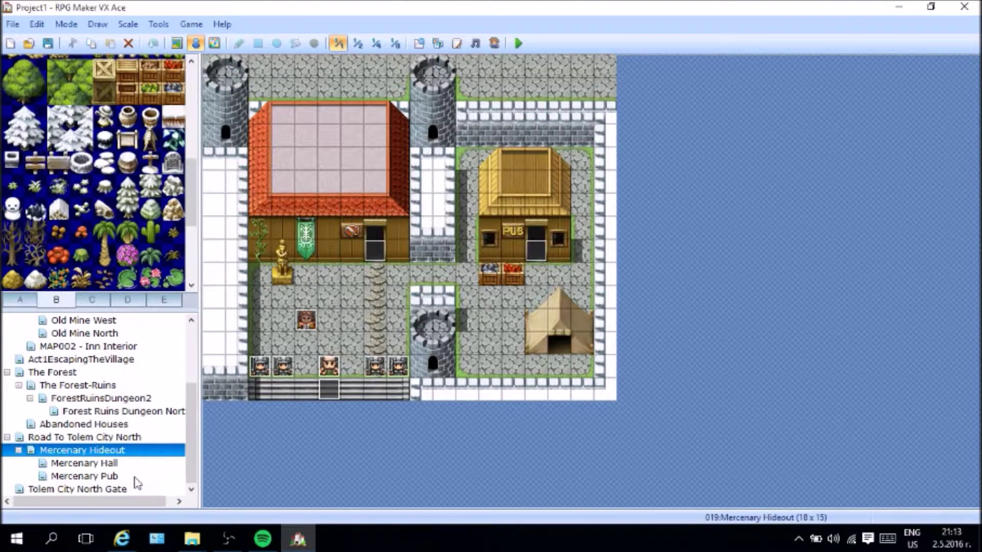
{"action": "left_click", "coordinate": [135, 477]}
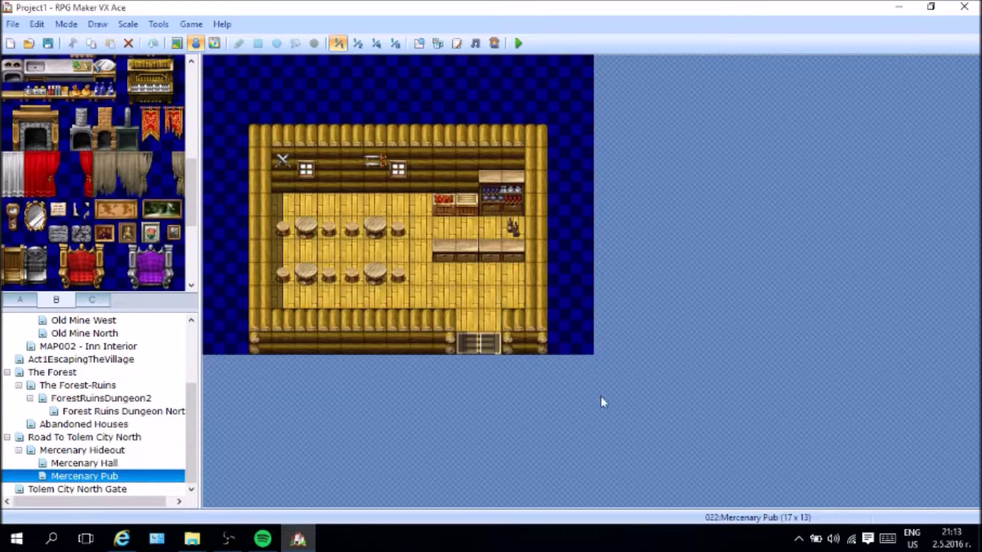
{"action": "left_click", "coordinate": [61, 491]}
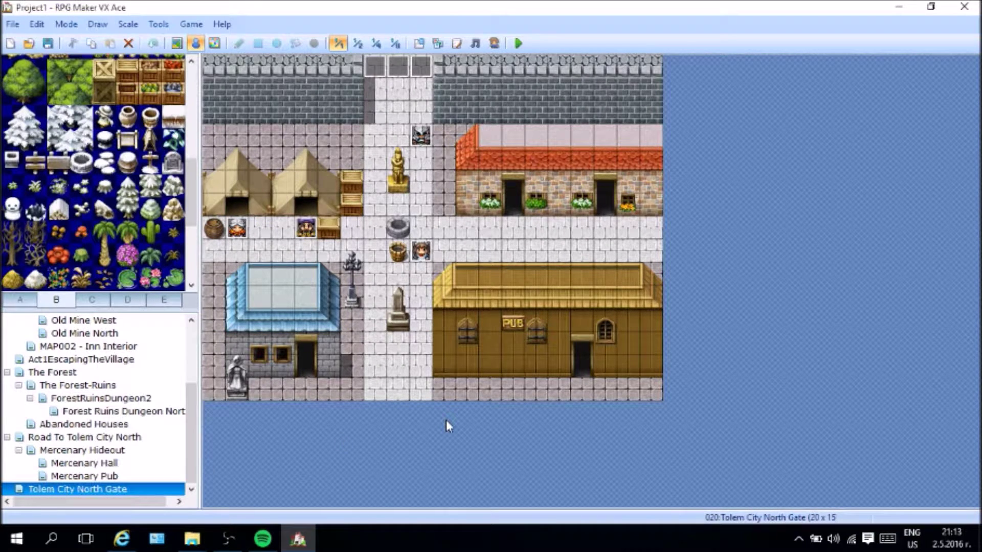
{"action": "scroll", "coordinate": [111, 198], "scroll_direction": "down", "scroll_amount": 5}
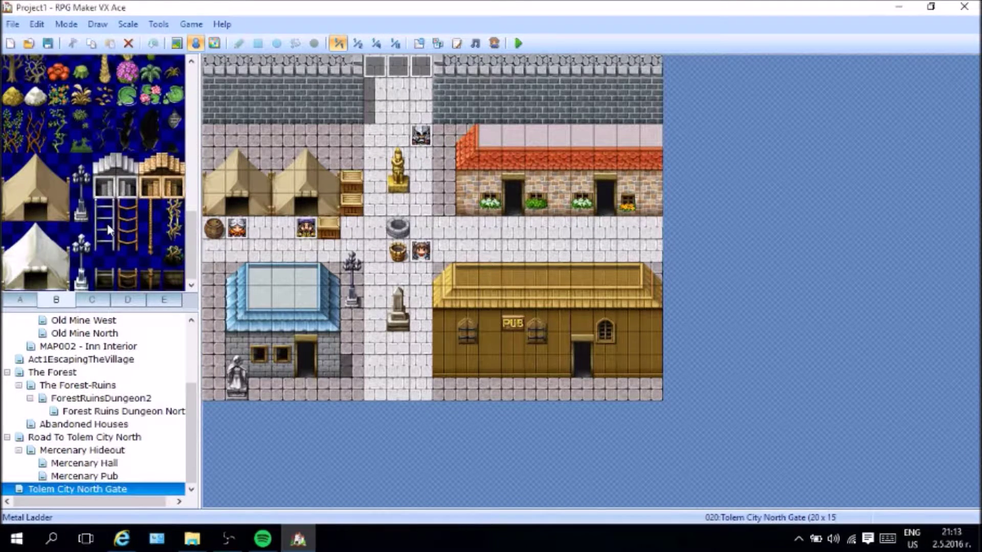
{"action": "left_click", "coordinate": [92, 301]}
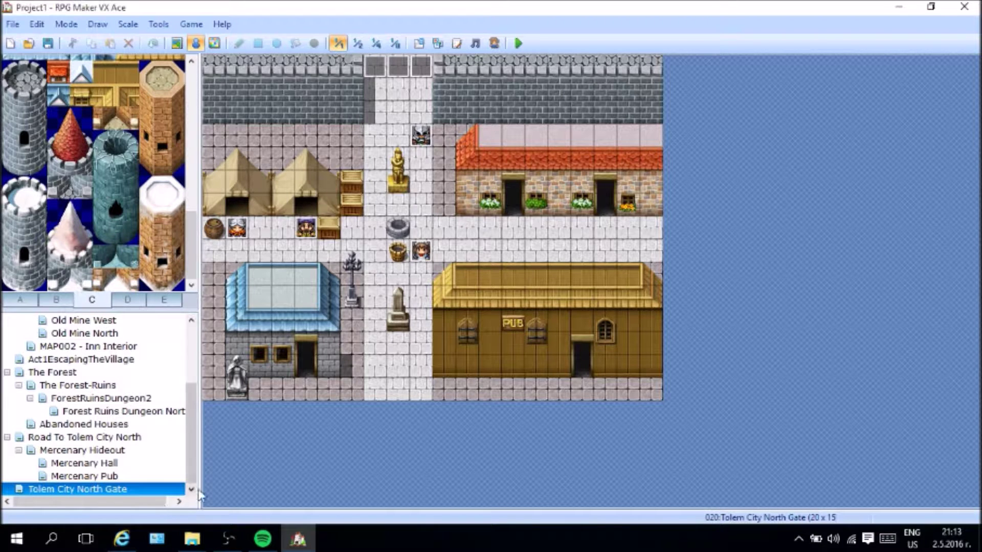
{"action": "scroll", "coordinate": [191, 476], "scroll_direction": "up", "scroll_amount": 1}
{"action": "scroll", "coordinate": [192, 475], "scroll_direction": "down", "scroll_amount": 1}
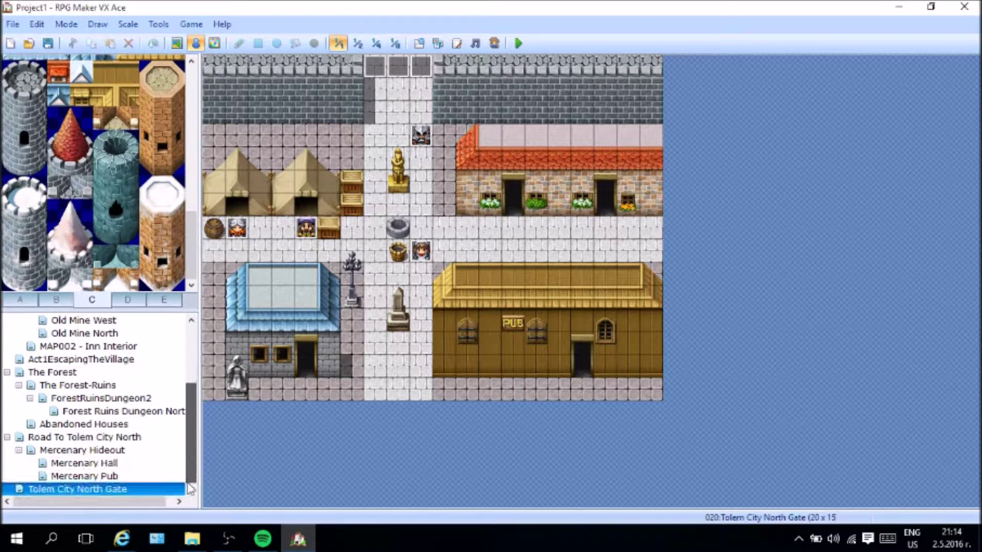
Step: Create a new map named Tolem City Central under Tolem City North Gate, using the 002:Exterior tileset
{"action": "right_click", "coordinate": [90, 494]}
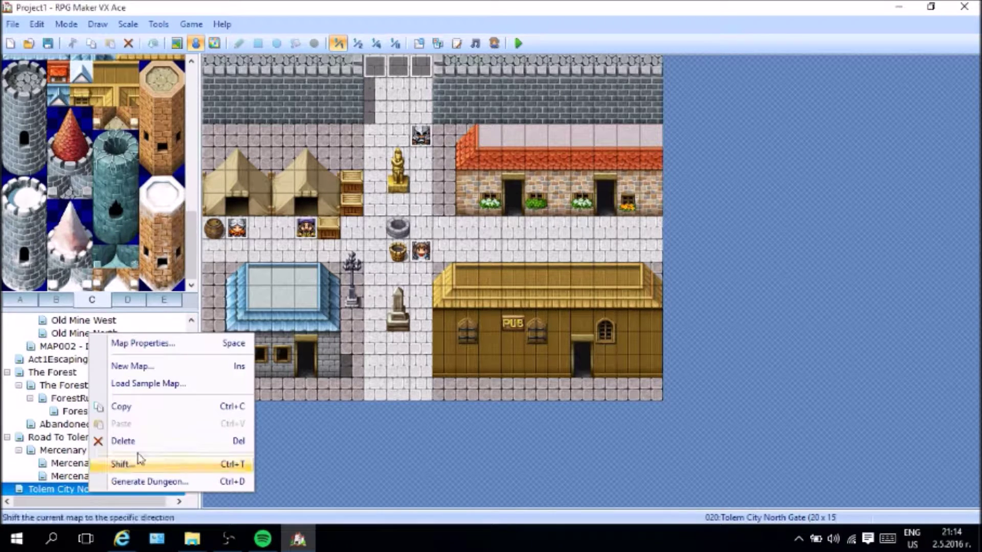
{"action": "left_click", "coordinate": [146, 366]}
{"action": "type", "text": "Tolem City Central"}
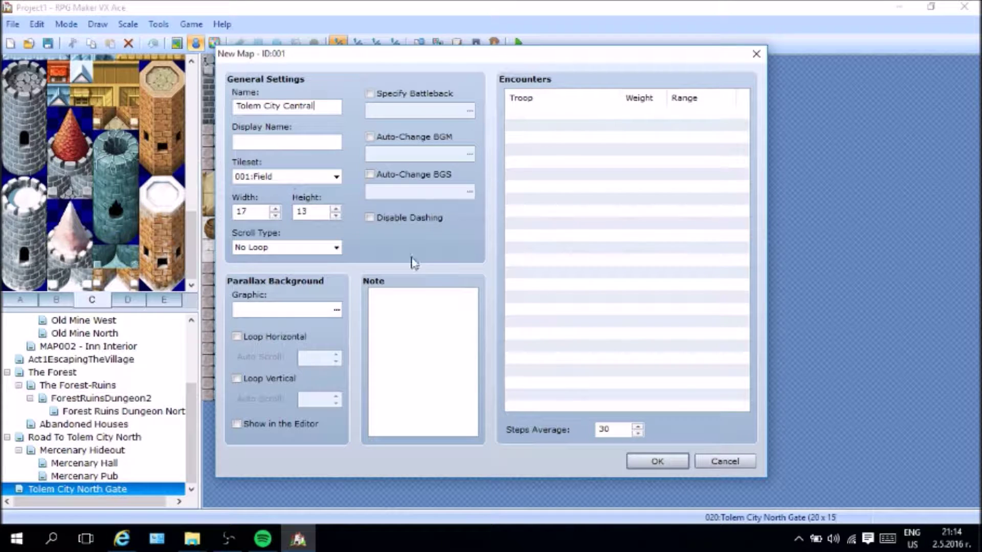
{"action": "left_click", "coordinate": [322, 177]}
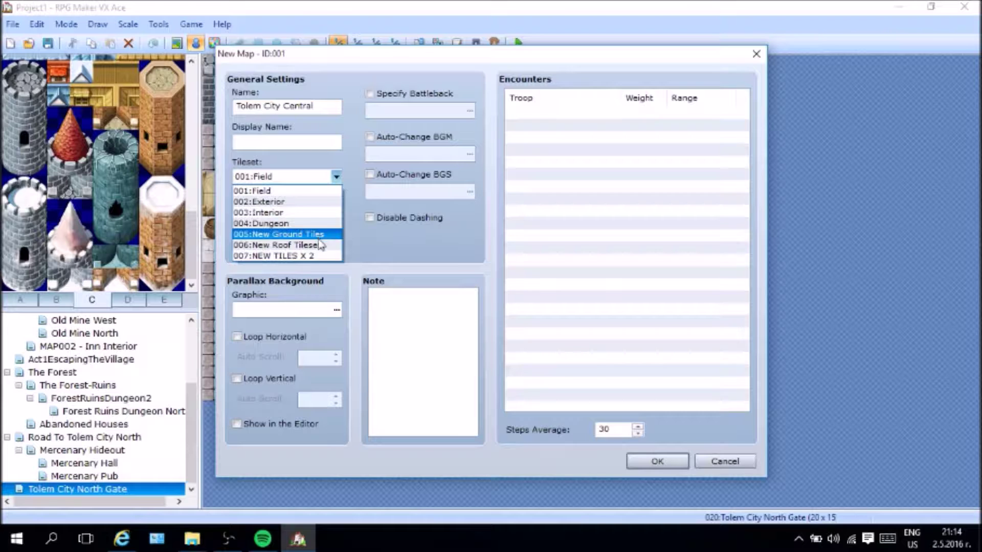
{"action": "left_click", "coordinate": [330, 201]}
{"action": "left_click", "coordinate": [658, 461]}
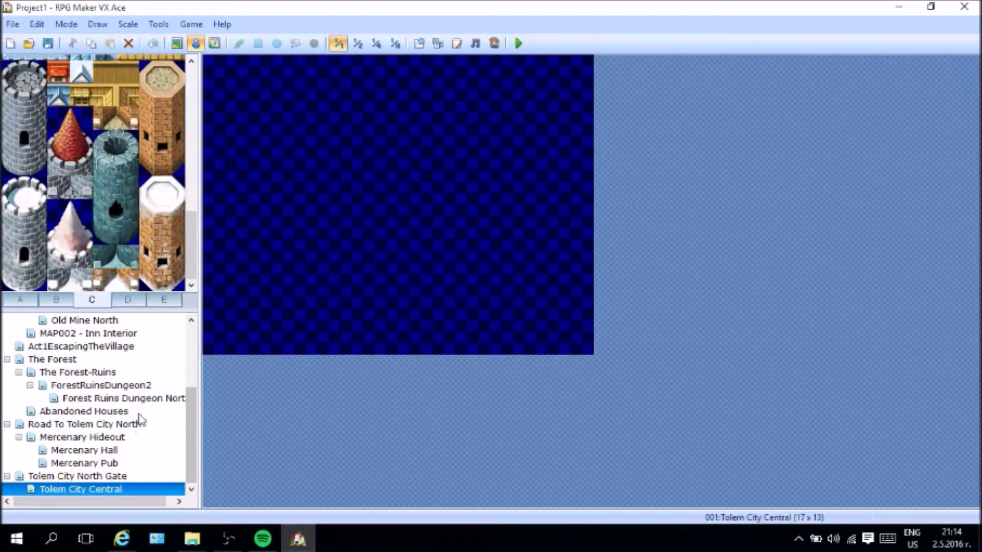
Step: Check the map size in the properties of Tolem City North Gate, and close them without changes
{"action": "right_click", "coordinate": [135, 475]}
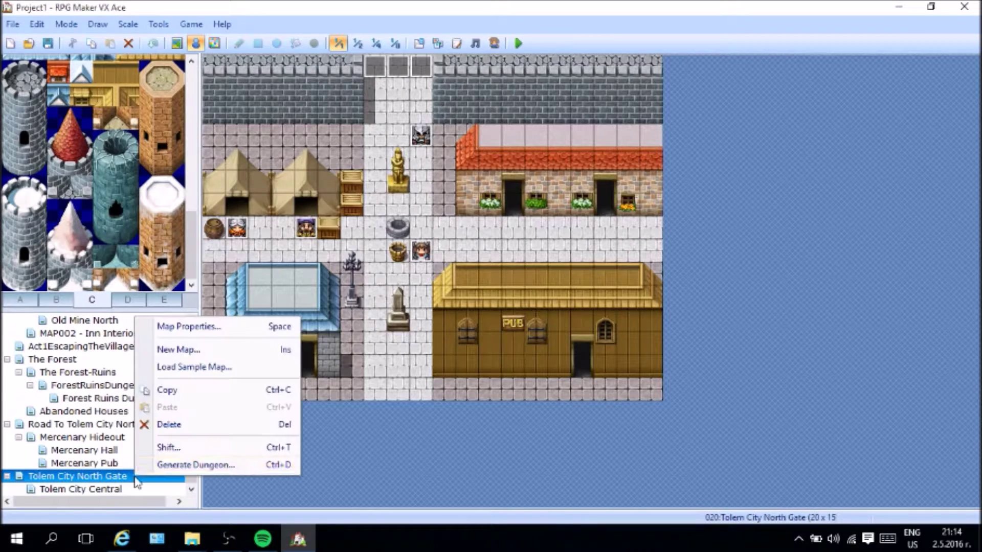
{"action": "left_click", "coordinate": [225, 328]}
{"action": "left_click", "coordinate": [725, 462]}
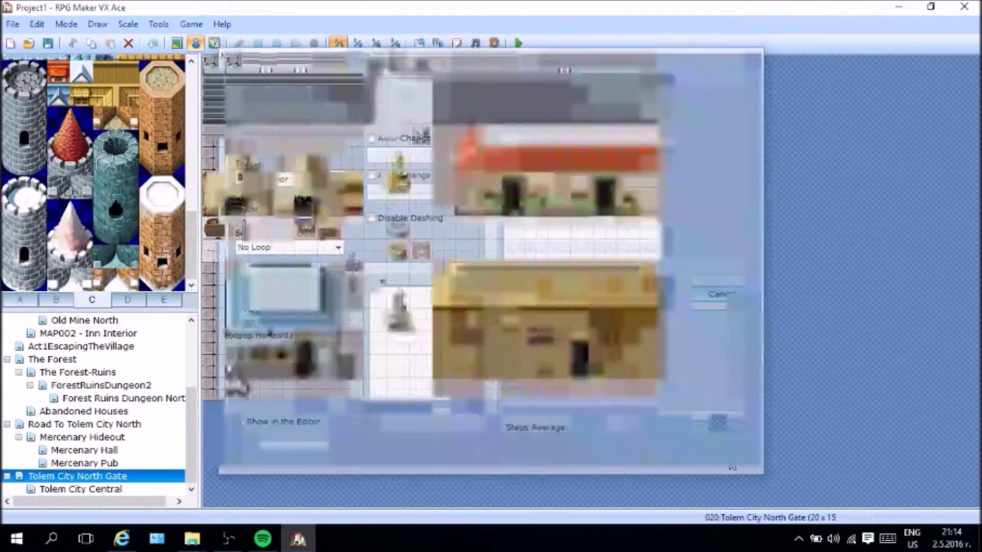
Step: Resize the Tolem City Central map to a width of 20 and a height of 15
{"action": "left_click", "coordinate": [81, 489]}
{"action": "right_click", "coordinate": [67, 489]}
{"action": "left_click", "coordinate": [148, 339]}
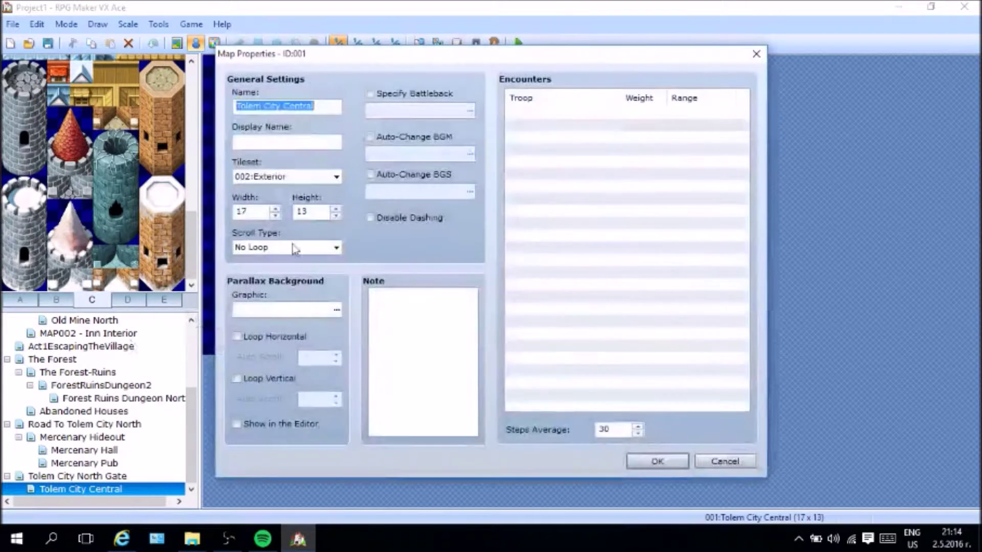
{"action": "left_click", "coordinate": [275, 208]}
{"action": "left_click", "coordinate": [275, 208]}
{"action": "left_click", "coordinate": [275, 208]}
{"action": "left_click", "coordinate": [335, 208]}
{"action": "left_click", "coordinate": [336, 209]}
{"action": "left_click", "coordinate": [658, 461]}
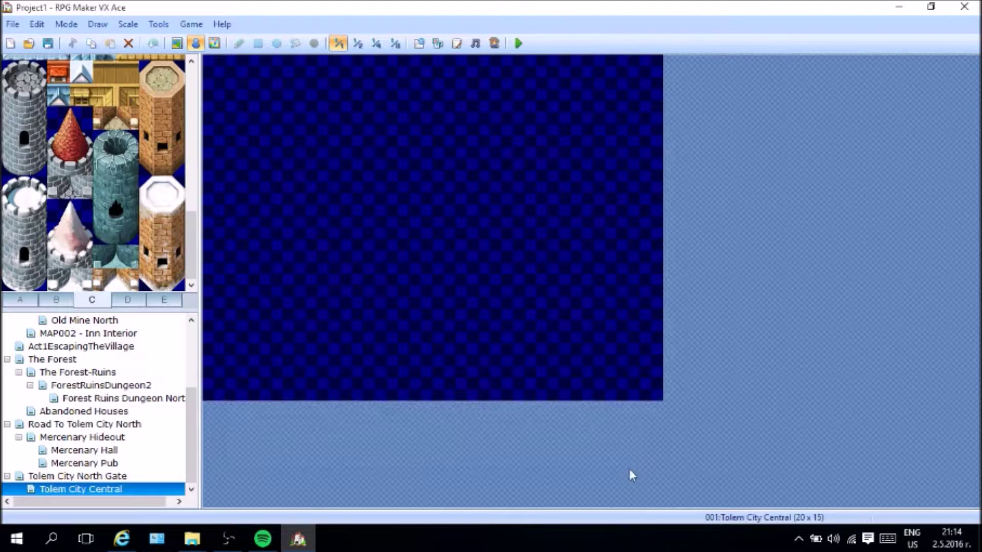
Step: Find the light stone paving tile matching the North Gate road and select it for the Tolem City Central map
{"action": "scroll", "coordinate": [40, 165], "scroll_direction": "up", "scroll_amount": 3}
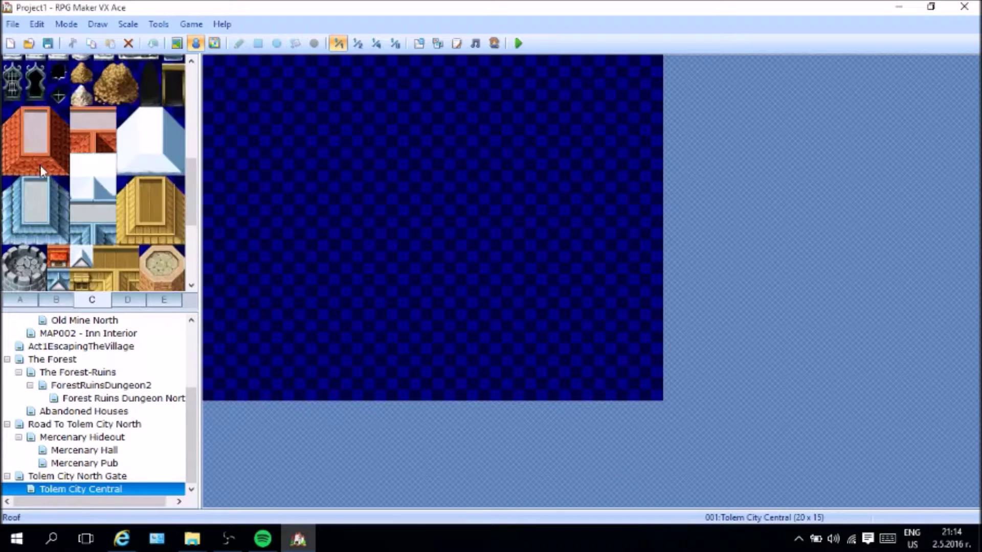
{"action": "scroll", "coordinate": [53, 195], "scroll_direction": "up", "scroll_amount": 3}
{"action": "scroll", "coordinate": [61, 179], "scroll_direction": "up", "scroll_amount": 5}
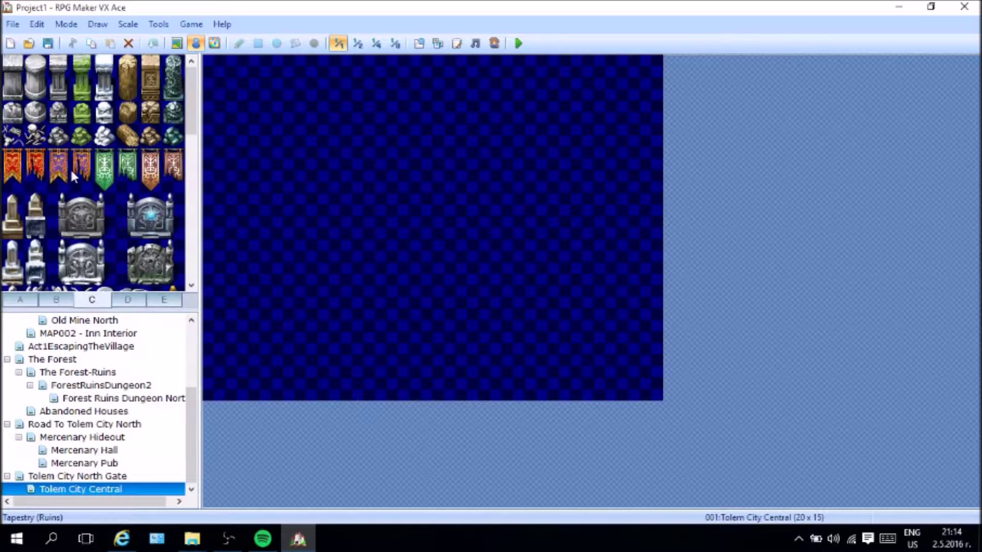
{"action": "scroll", "coordinate": [70, 167], "scroll_direction": "up", "scroll_amount": 3}
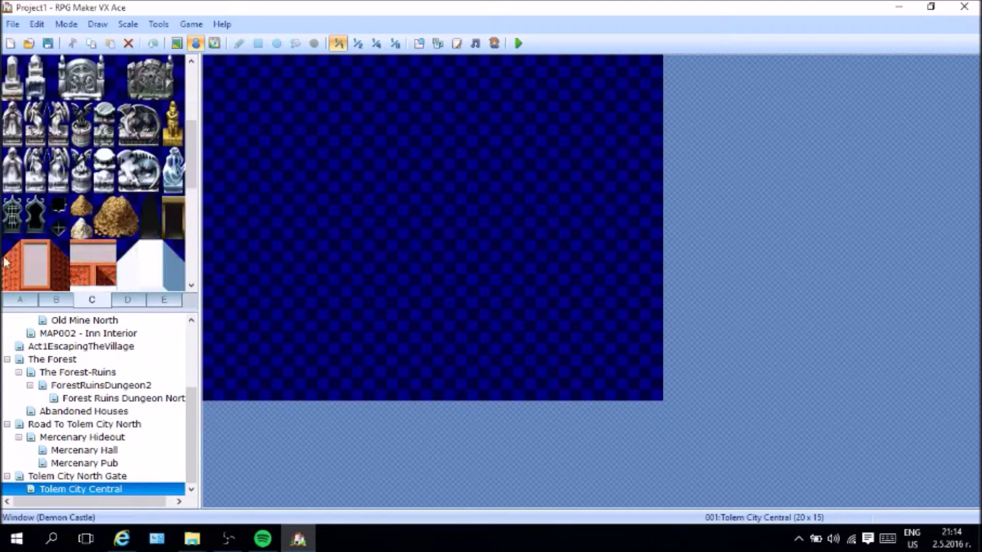
{"action": "left_click", "coordinate": [20, 299]}
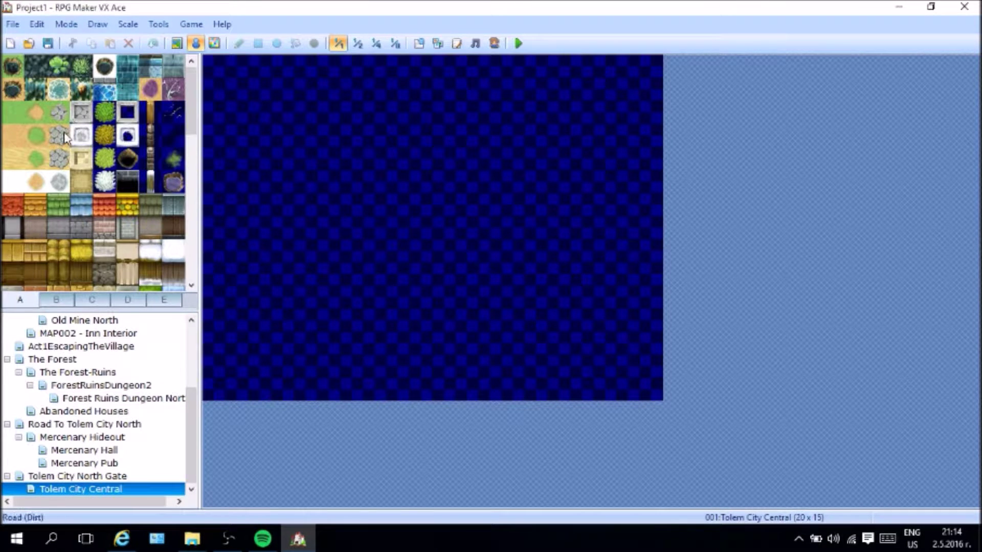
{"action": "scroll", "coordinate": [67, 169], "scroll_direction": "down", "scroll_amount": 5}
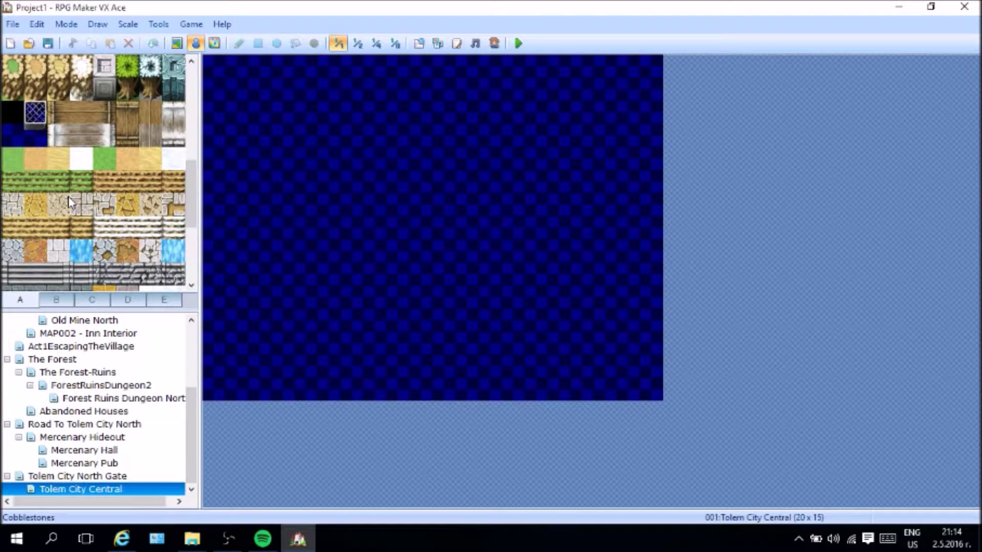
{"action": "left_click", "coordinate": [78, 478]}
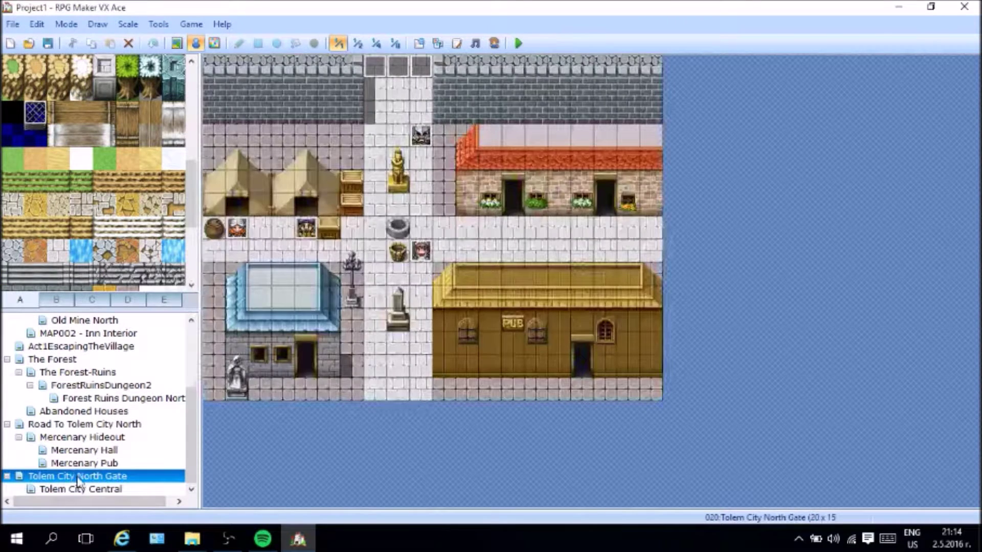
{"action": "left_click", "coordinate": [79, 489]}
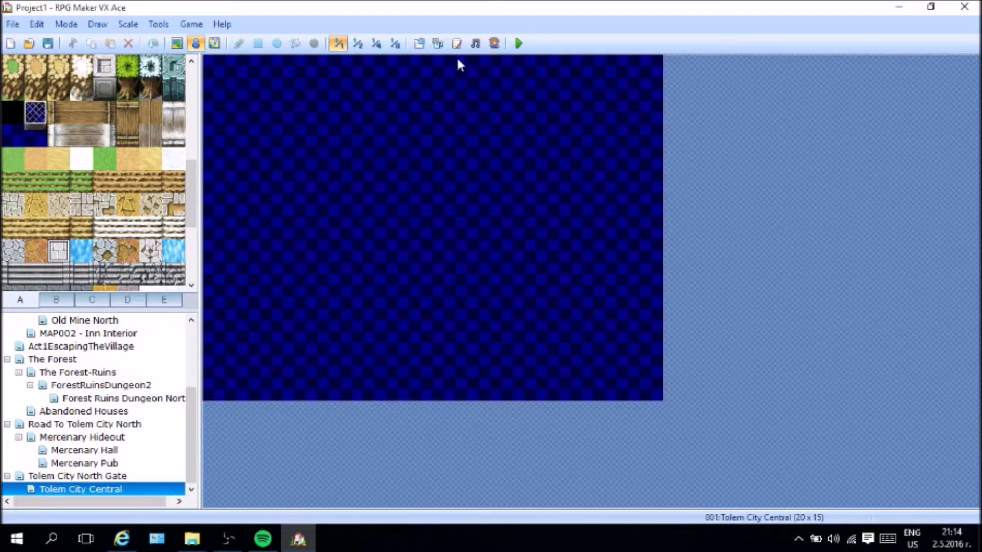
Step: Switch to tile drawing and check where the North Gate road meets its southern edge, returning to Tolem City Central
{"action": "left_click", "coordinate": [176, 43]}
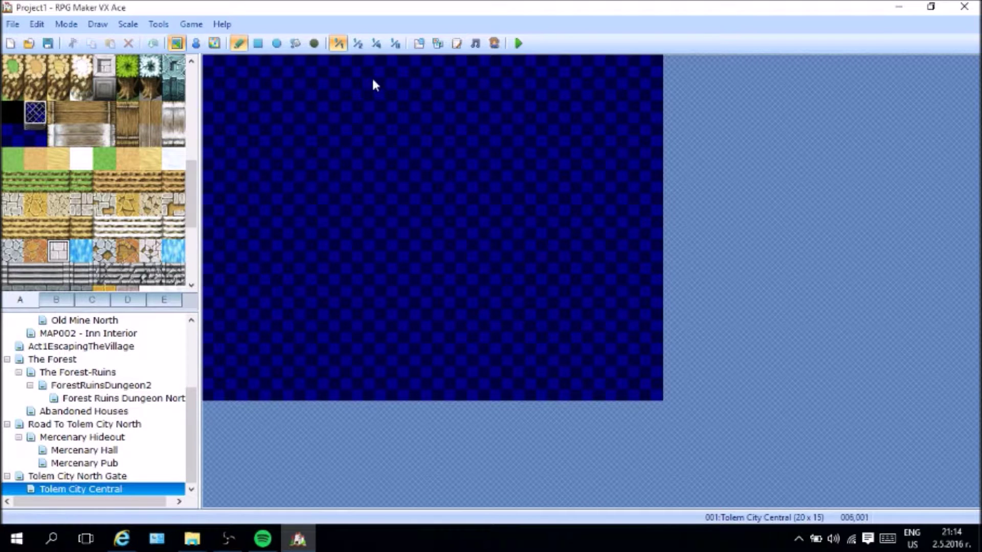
{"action": "left_click", "coordinate": [76, 476]}
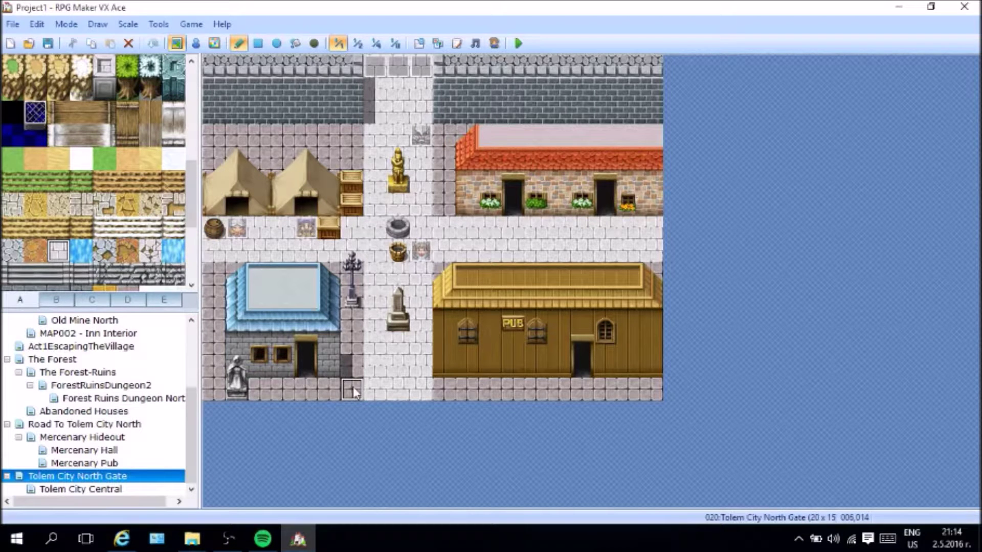
{"action": "left_click", "coordinate": [103, 489]}
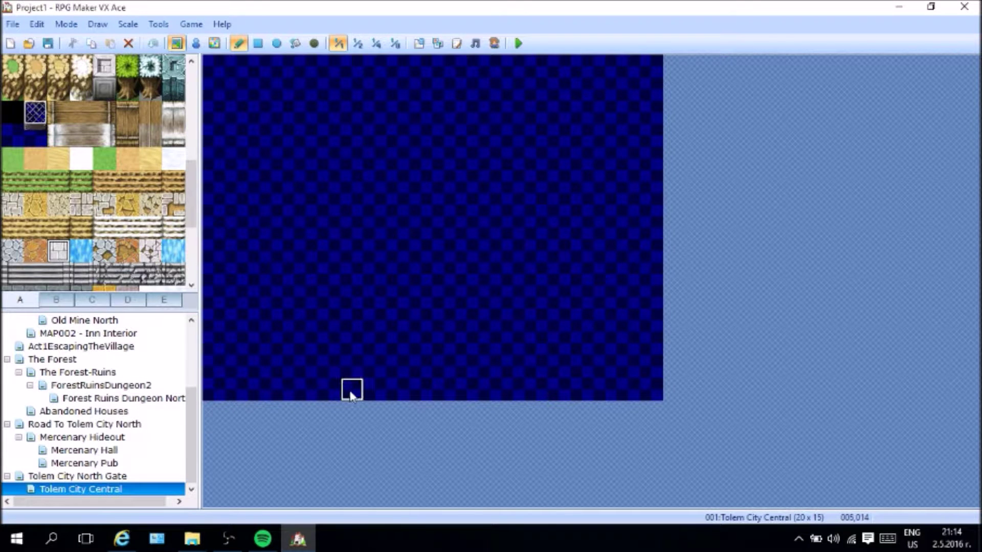
Step: Paint a three-tile-wide light stone road down the full height of Tolem City Central, aligned with the North Gate road
{"action": "left_click_drag", "start_coordinate": [367, 391], "coordinate": [416, 393]}
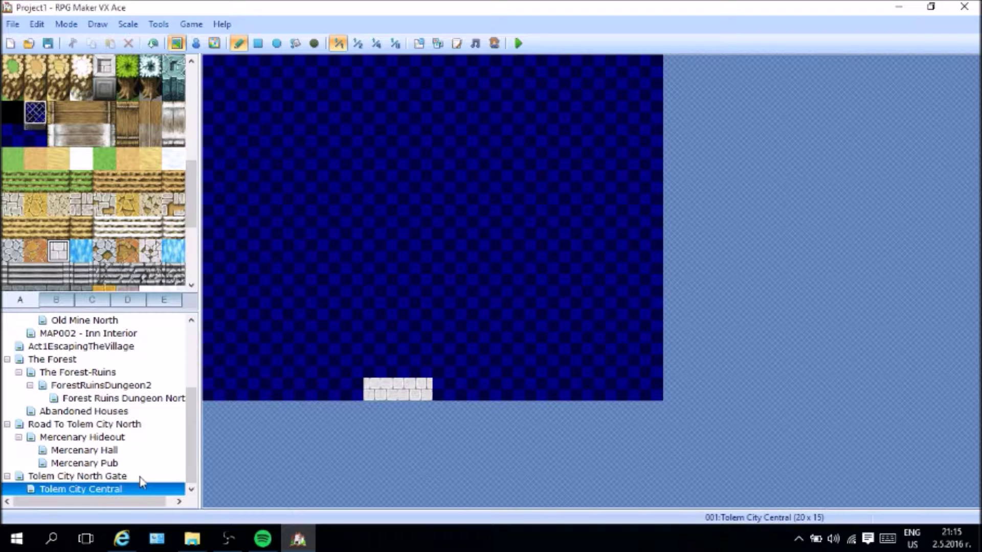
{"action": "left_click", "coordinate": [102, 476]}
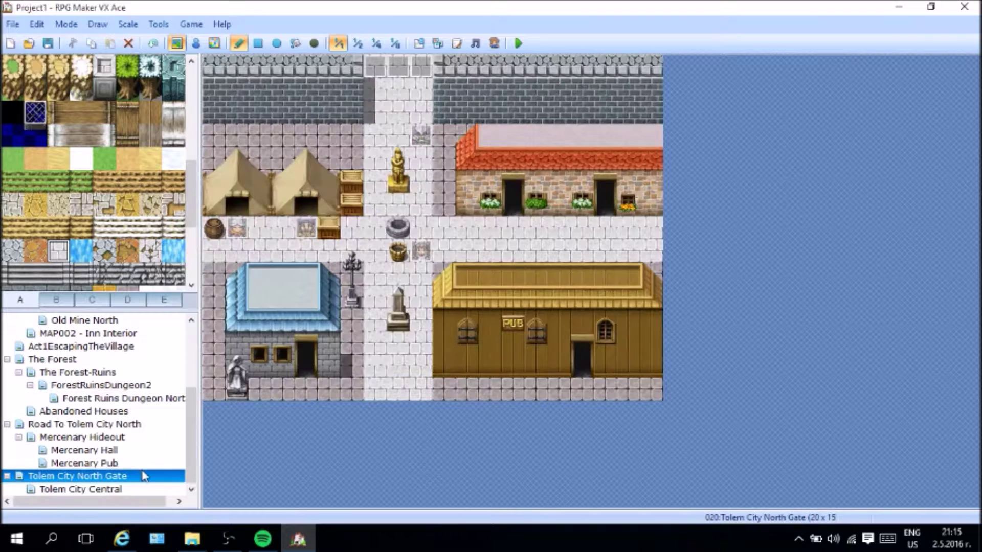
{"action": "left_click", "coordinate": [105, 489]}
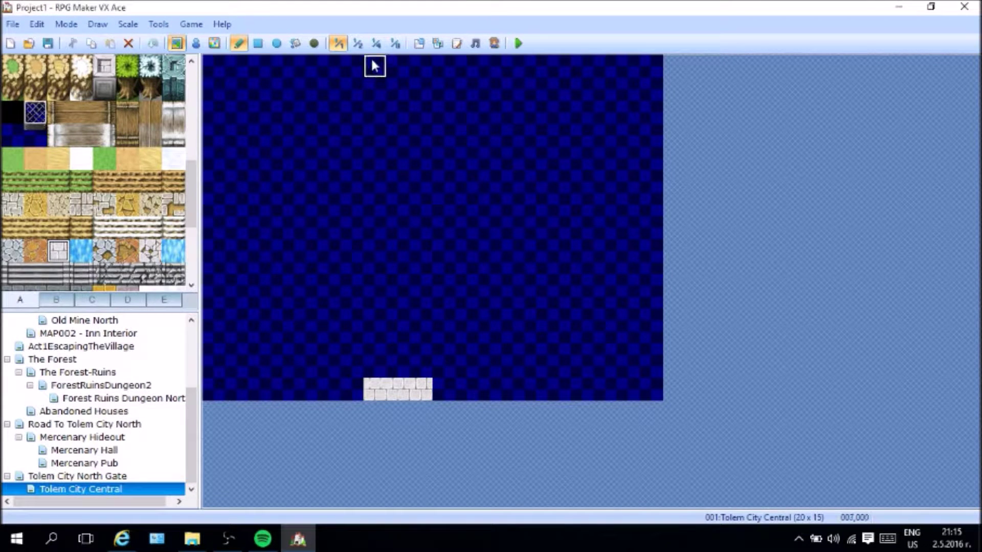
{"action": "mouse_move", "coordinate": [375, 65]}
{"action": "left_mouse_down"}
{"action": "mouse_move", "coordinate": [409, 74]}
{"action": "mouse_move", "coordinate": [379, 91]}
{"action": "mouse_move", "coordinate": [412, 97]}
{"action": "mouse_move", "coordinate": [383, 125]}
{"action": "mouse_move", "coordinate": [398, 179]}
{"action": "mouse_move", "coordinate": [400, 137]}
{"action": "mouse_move", "coordinate": [423, 137]}
{"action": "mouse_move", "coordinate": [407, 206]}
{"action": "mouse_move", "coordinate": [377, 179]}
{"action": "mouse_move", "coordinate": [383, 237]}
{"action": "mouse_move", "coordinate": [421, 227]}
{"action": "left_mouse_up"}
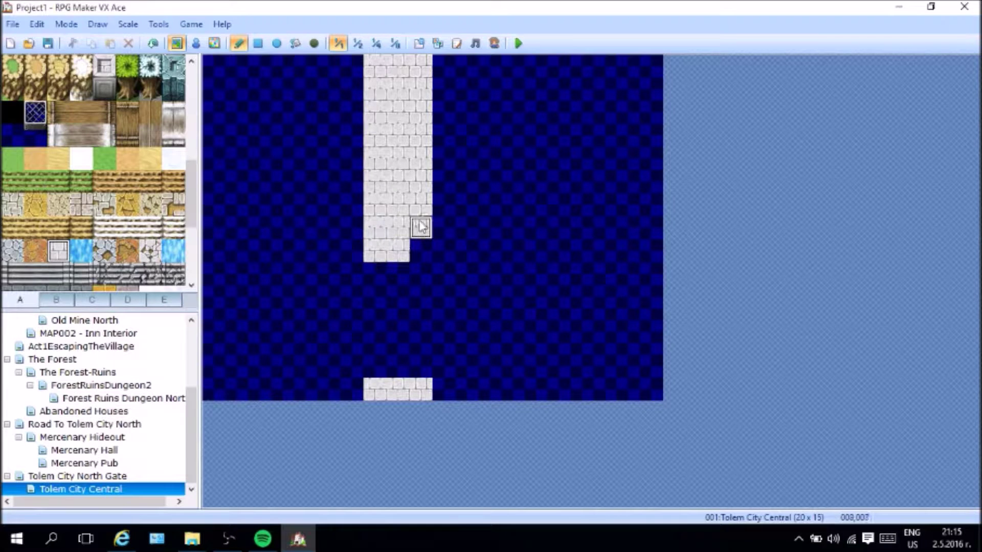
{"action": "mouse_move", "coordinate": [410, 261]}
{"action": "left_mouse_down"}
{"action": "mouse_move", "coordinate": [370, 271]}
{"action": "mouse_move", "coordinate": [397, 272]}
{"action": "mouse_move", "coordinate": [405, 288]}
{"action": "mouse_move", "coordinate": [390, 291]}
{"action": "mouse_move", "coordinate": [417, 296]}
{"action": "mouse_move", "coordinate": [375, 318]}
{"action": "mouse_move", "coordinate": [419, 321]}
{"action": "left_mouse_up"}
{"action": "mouse_move", "coordinate": [416, 354]}
{"action": "left_mouse_down"}
{"action": "mouse_move", "coordinate": [378, 364]}
{"action": "mouse_move", "coordinate": [401, 346]}
{"action": "left_mouse_up"}
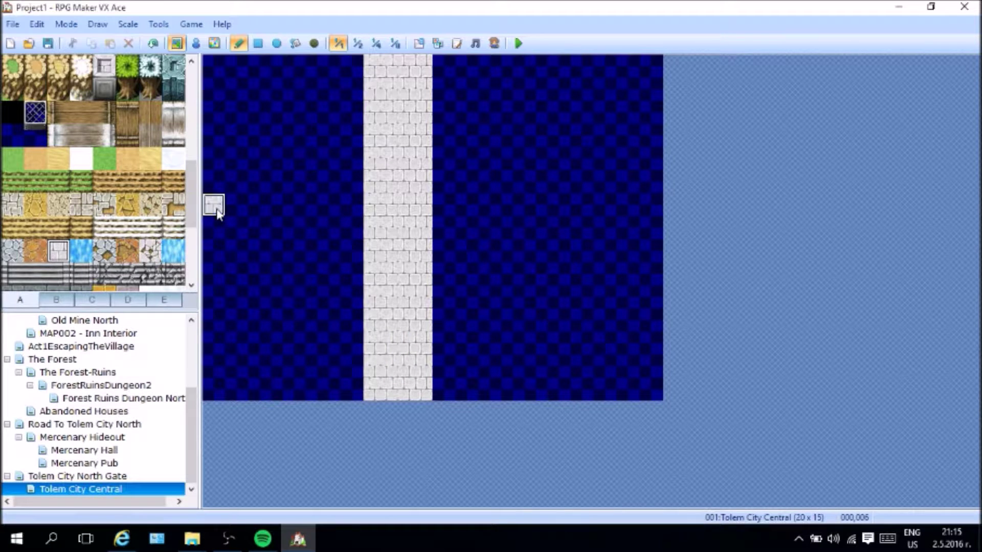
{"action": "left_click_drag", "start_coordinate": [216, 208], "coordinate": [263, 216]}
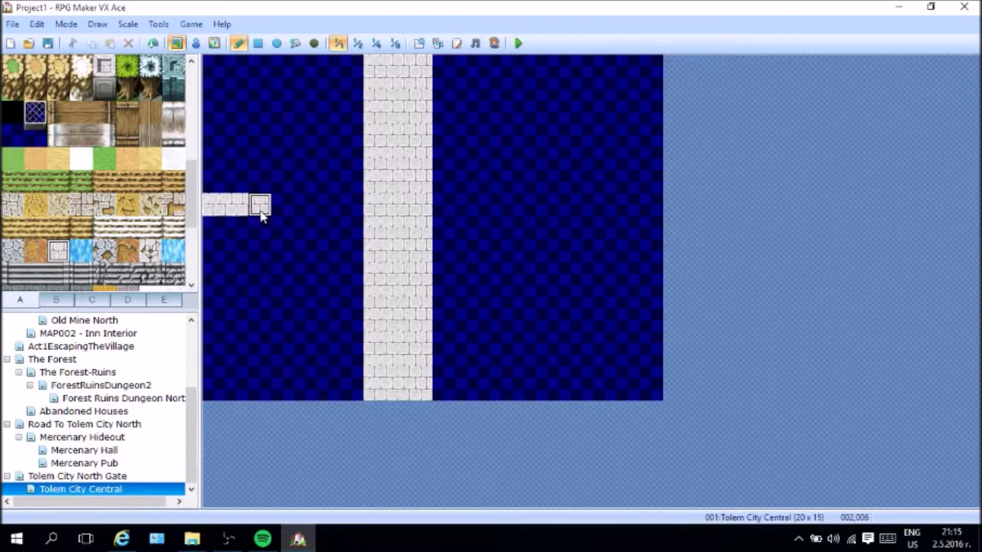
{"action": "key", "text": "ctrl+z"}
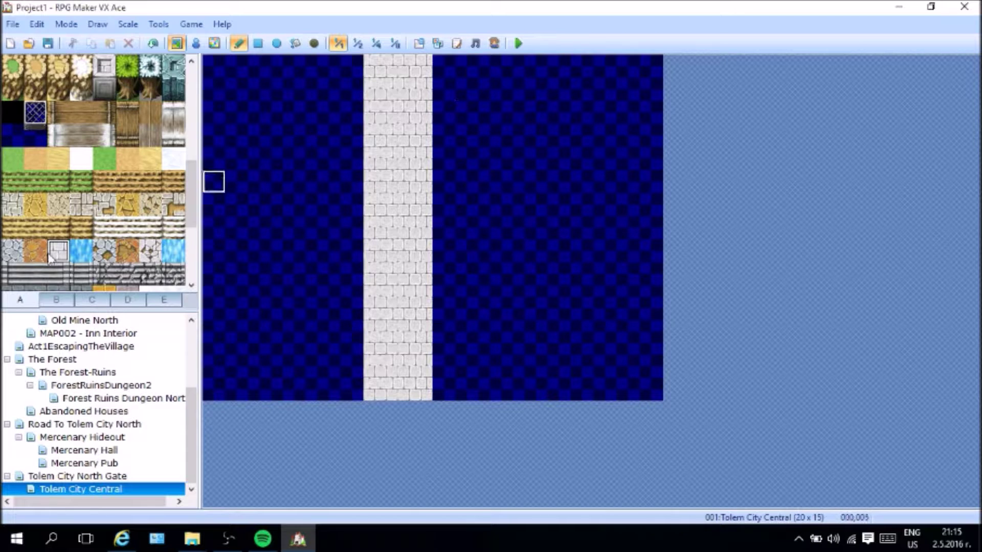
Step: Find the red roof among the tile sets and place its three-by-three block at the map's northern edge, east of the road
{"action": "scroll", "coordinate": [52, 257], "scroll_direction": "up", "scroll_amount": 5}
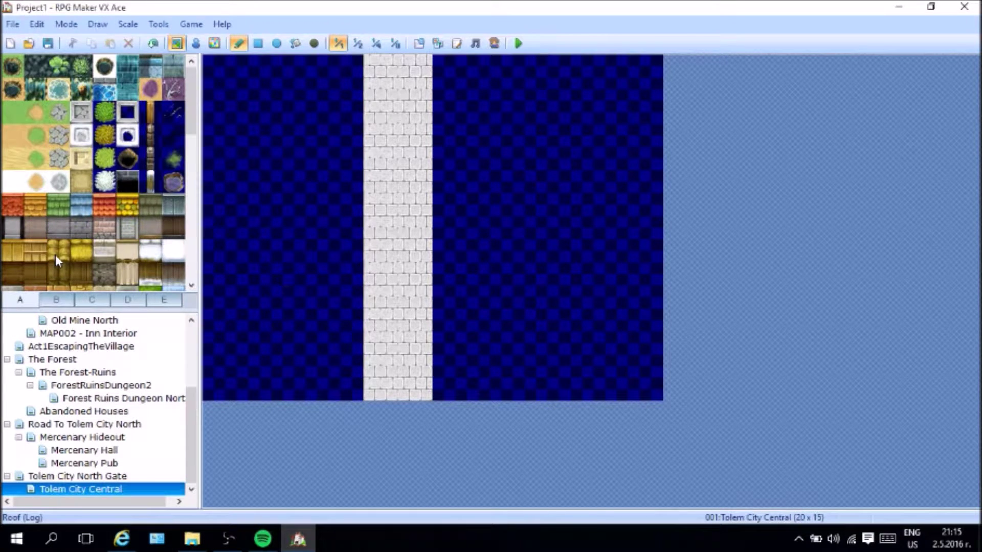
{"action": "scroll", "coordinate": [45, 222], "scroll_direction": "down", "scroll_amount": 2}
{"action": "scroll", "coordinate": [46, 222], "scroll_direction": "up", "scroll_amount": 2}
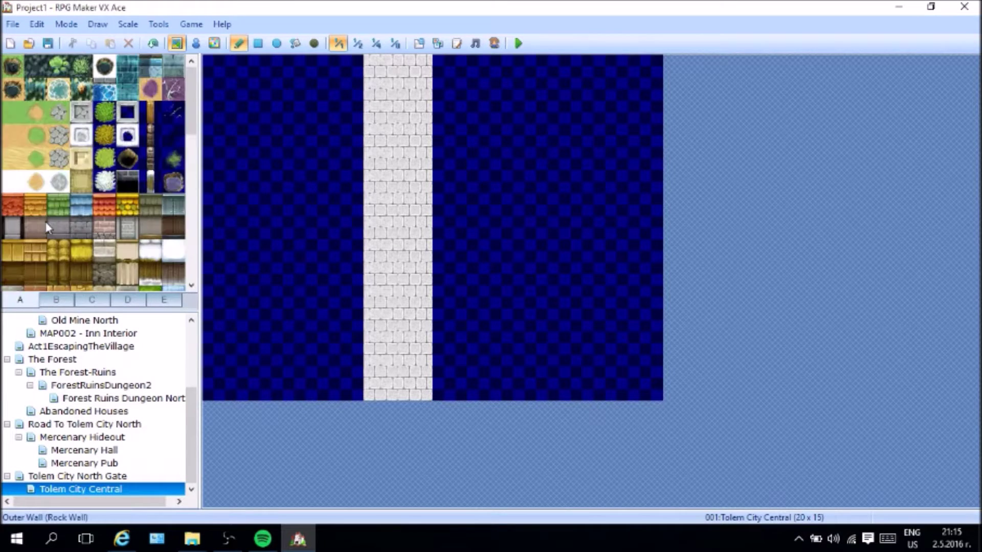
{"action": "left_click", "coordinate": [51, 302]}
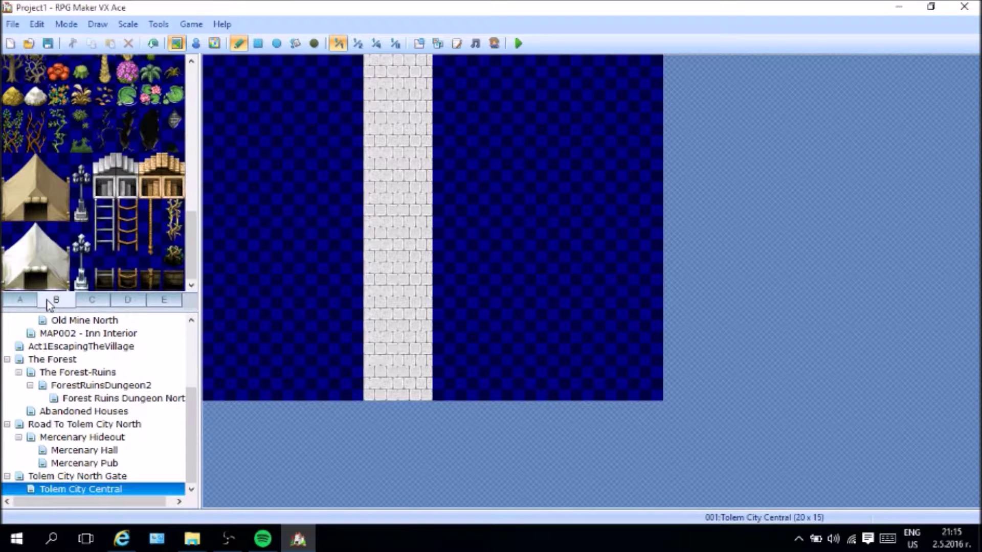
{"action": "scroll", "coordinate": [105, 224], "scroll_direction": "up", "scroll_amount": 4}
{"action": "scroll", "coordinate": [101, 245], "scroll_direction": "up", "scroll_amount": 3}
{"action": "left_click", "coordinate": [106, 296]}
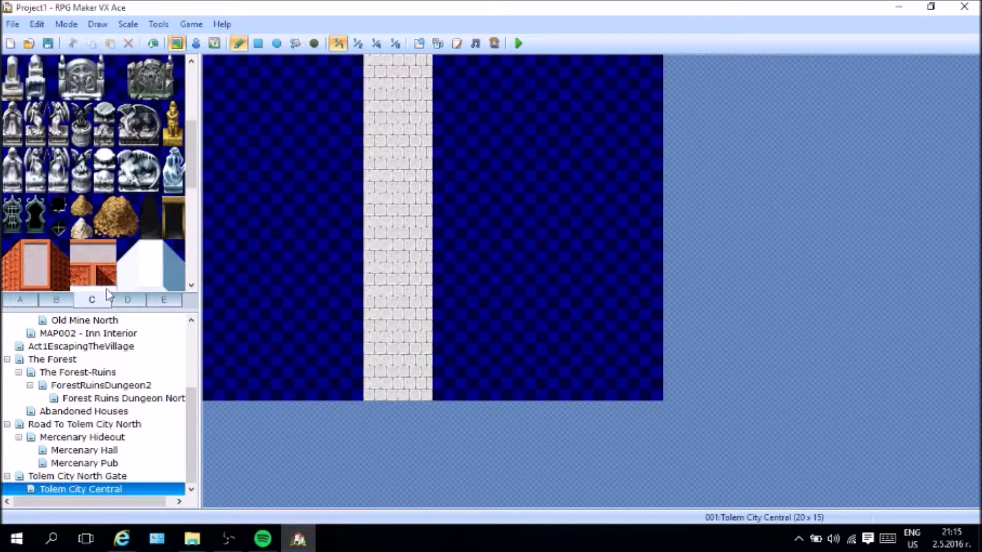
{"action": "scroll", "coordinate": [110, 288], "scroll_direction": "down", "scroll_amount": 3}
{"action": "scroll", "coordinate": [110, 288], "scroll_direction": "down", "scroll_amount": 2}
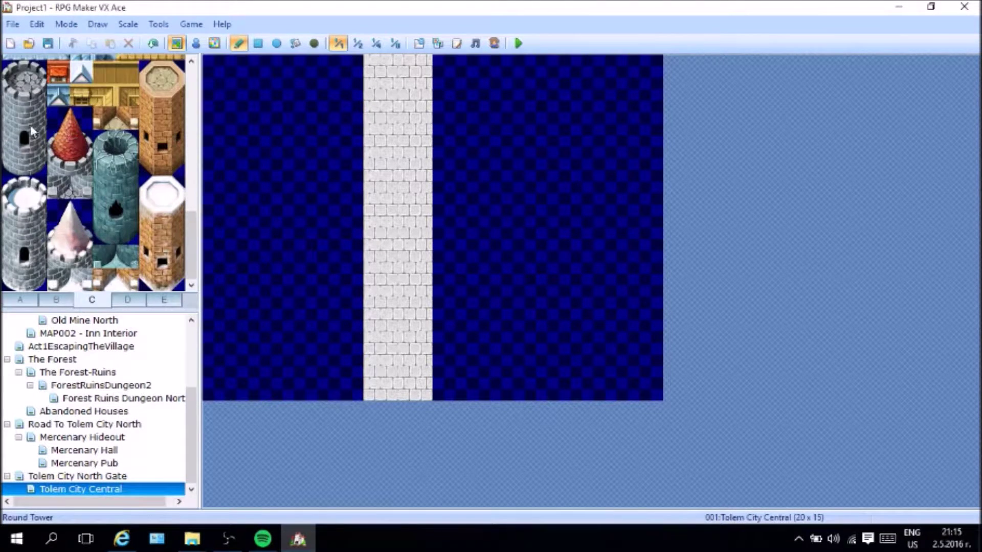
{"action": "scroll", "coordinate": [82, 151], "scroll_direction": "up", "scroll_amount": 4}
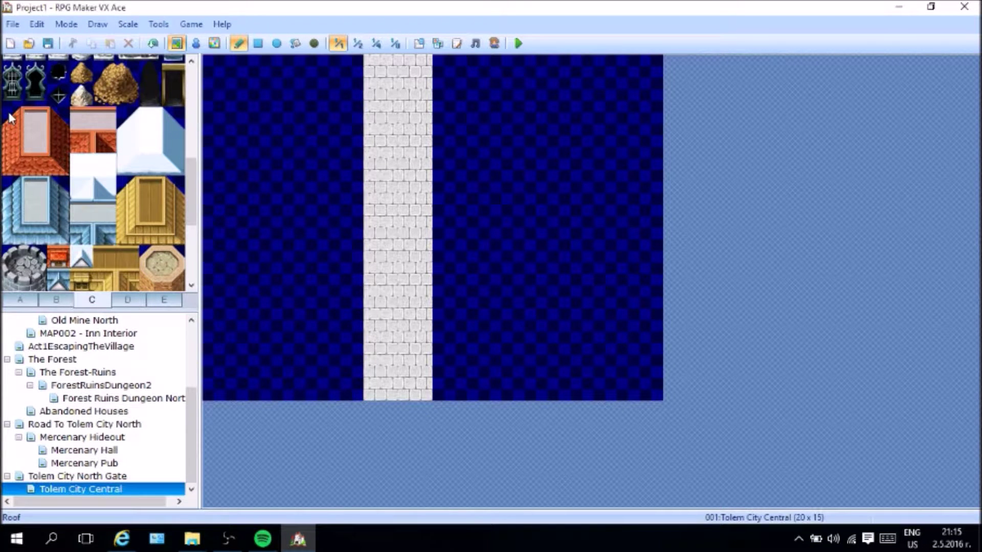
{"action": "scroll", "coordinate": [10, 118], "scroll_direction": "down", "scroll_amount": 4}
{"action": "scroll", "coordinate": [31, 138], "scroll_direction": "up", "scroll_amount": 5}
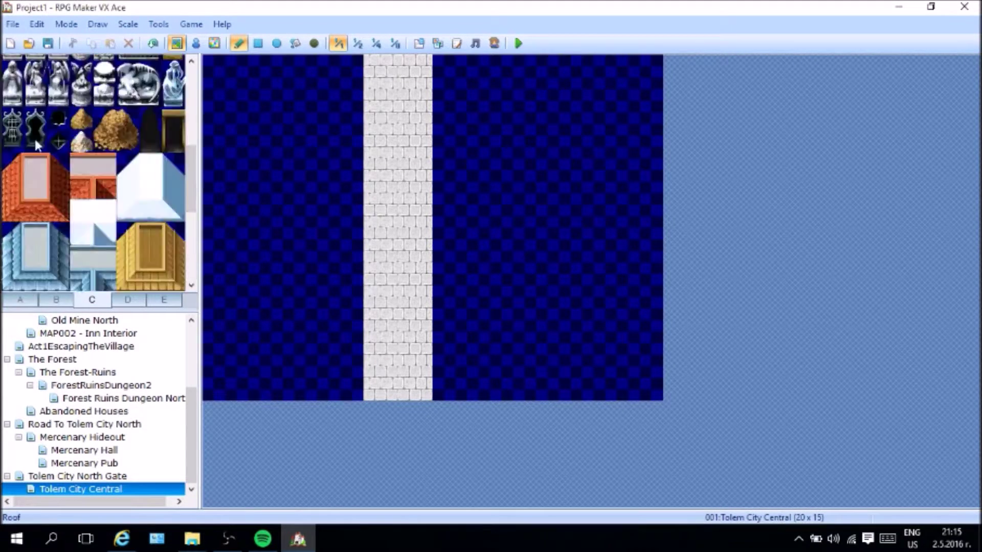
{"action": "scroll", "coordinate": [34, 148], "scroll_direction": "up", "scroll_amount": 4}
{"action": "scroll", "coordinate": [34, 160], "scroll_direction": "down", "scroll_amount": 3}
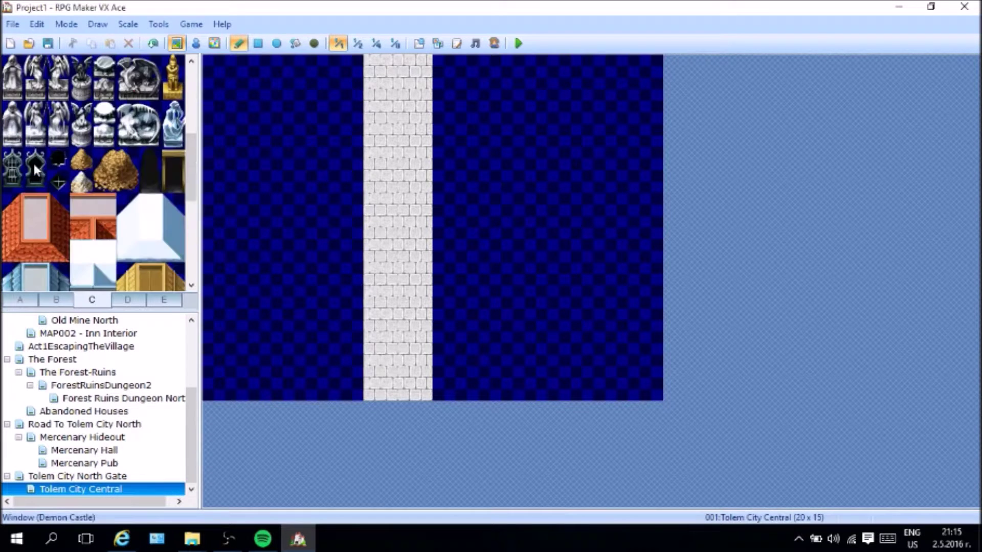
{"action": "left_click_drag", "start_coordinate": [23, 195], "coordinate": [58, 255]}
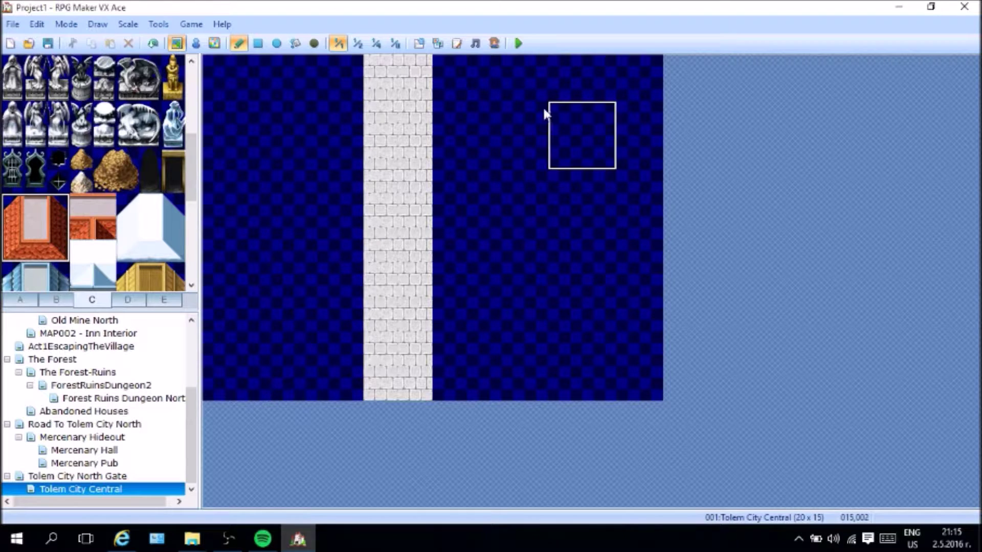
{"action": "left_click", "coordinate": [493, 58]}
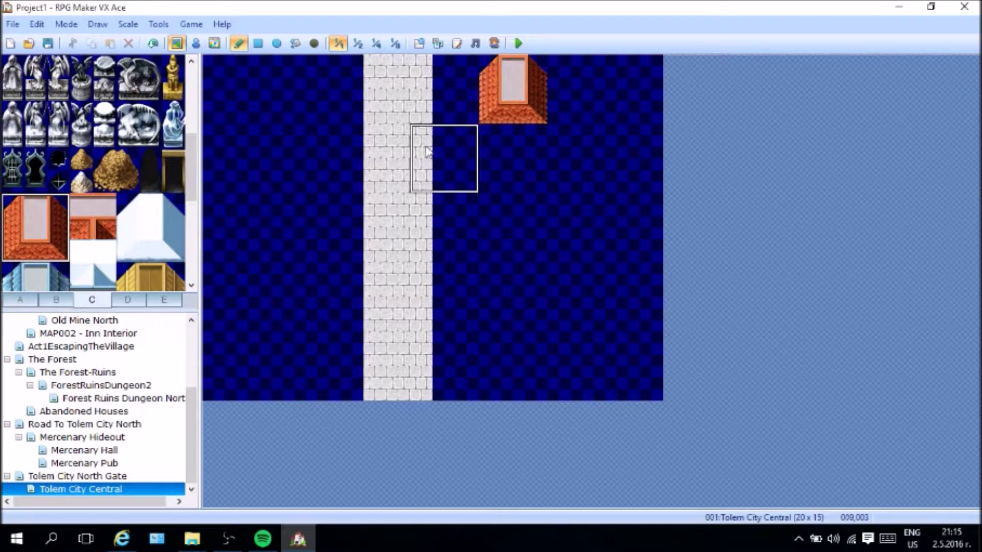
Step: Extend the roof's flat grey surface southward as a two-tile-wide strip, undoing the misdrawn strokes
{"action": "left_click", "coordinate": [34, 228]}
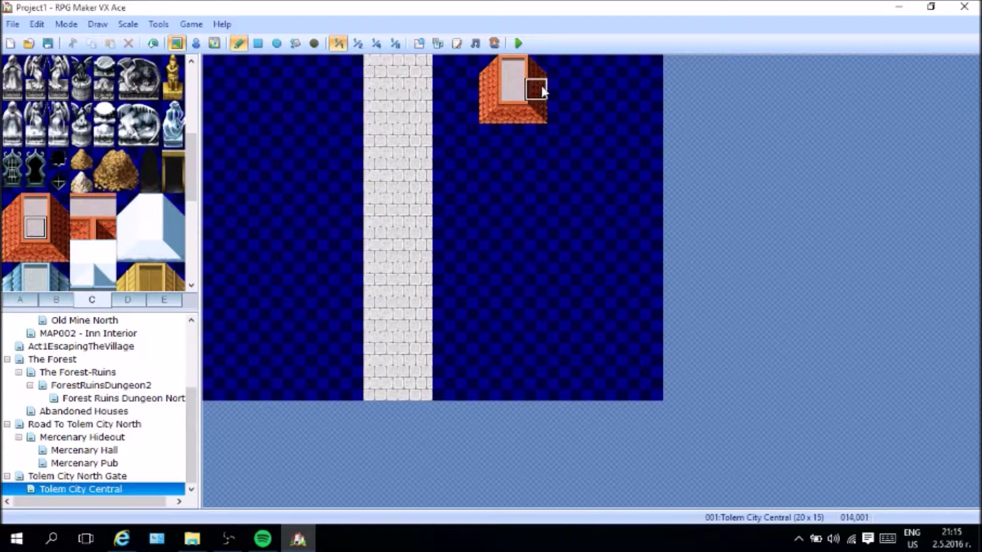
{"action": "left_click_drag", "start_coordinate": [514, 100], "coordinate": [504, 255]}
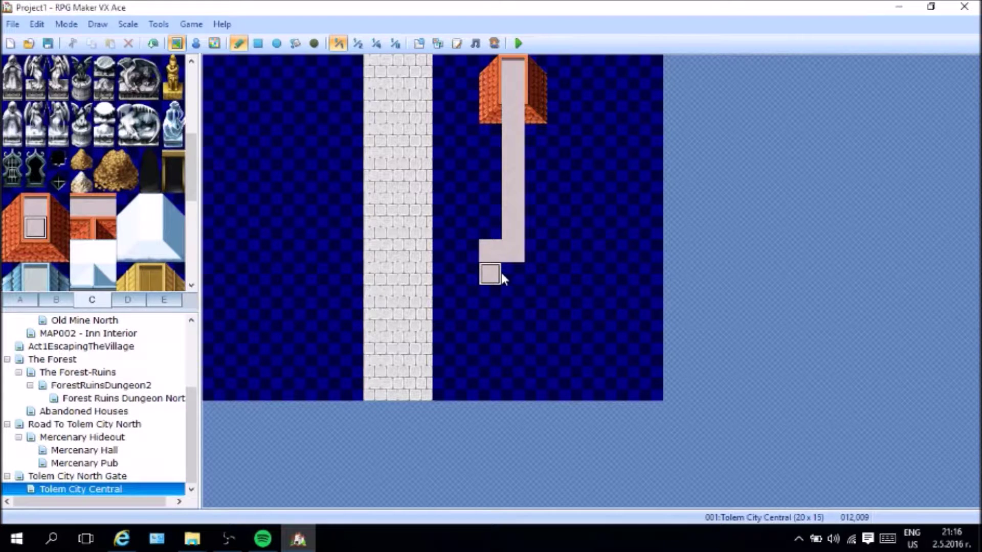
{"action": "key", "text": "ctrl+z"}
{"action": "mouse_move", "coordinate": [518, 144]}
{"action": "left_mouse_down"}
{"action": "mouse_move", "coordinate": [513, 365]}
{"action": "mouse_move", "coordinate": [533, 364]}
{"action": "mouse_move", "coordinate": [530, 91]}
{"action": "left_mouse_up"}
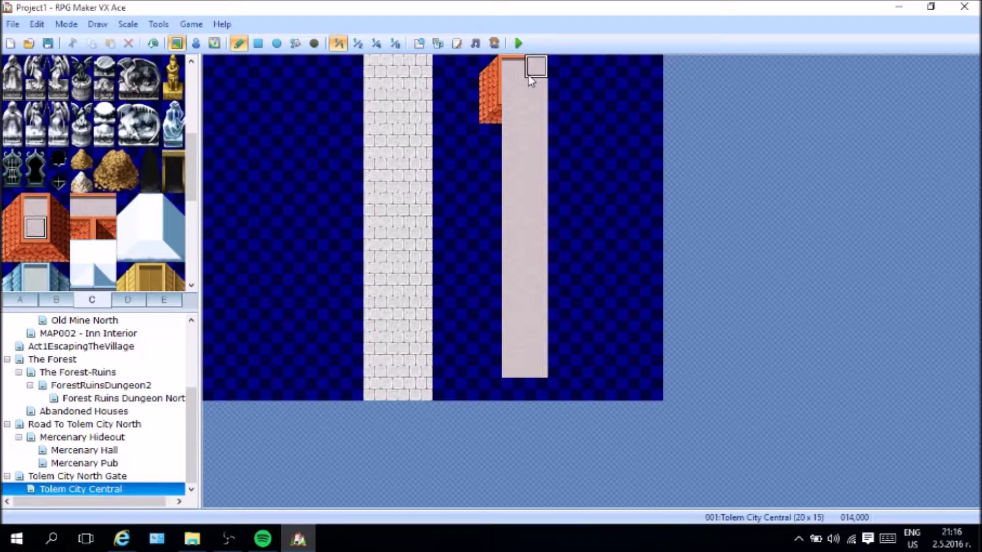
{"action": "key", "text": "ctrl+z"}
{"action": "left_click_drag", "start_coordinate": [530, 88], "coordinate": [530, 350]}
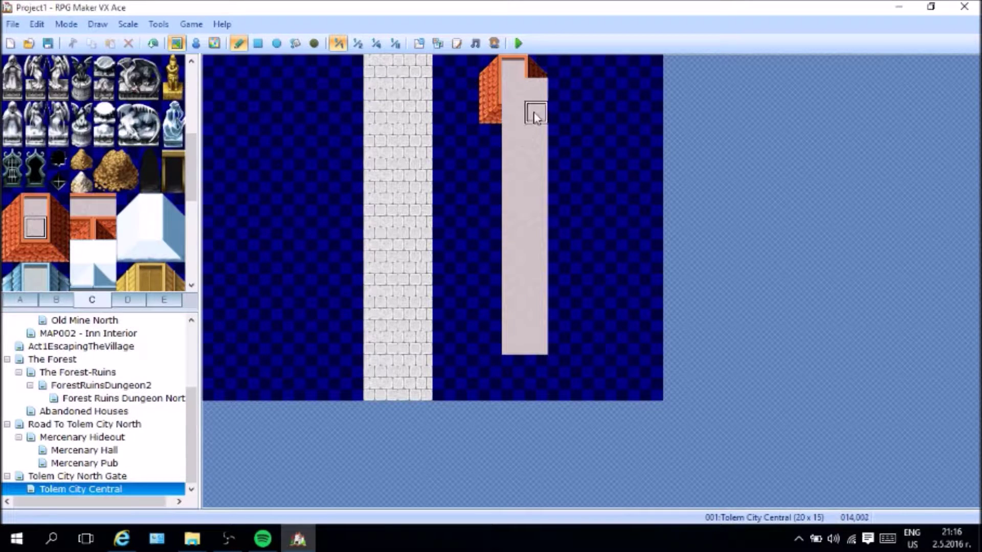
Step: Extend the roof's northern border eastward and finish it with the red northeast corner at the map's edge
{"action": "left_click", "coordinate": [47, 205]}
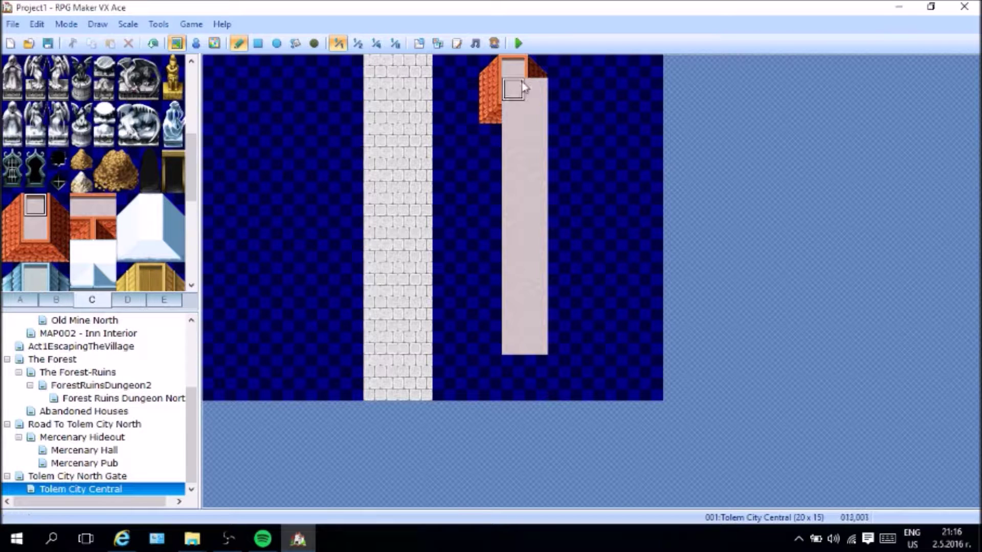
{"action": "left_click", "coordinate": [530, 66]}
{"action": "left_click_drag", "start_coordinate": [554, 66], "coordinate": [601, 75]}
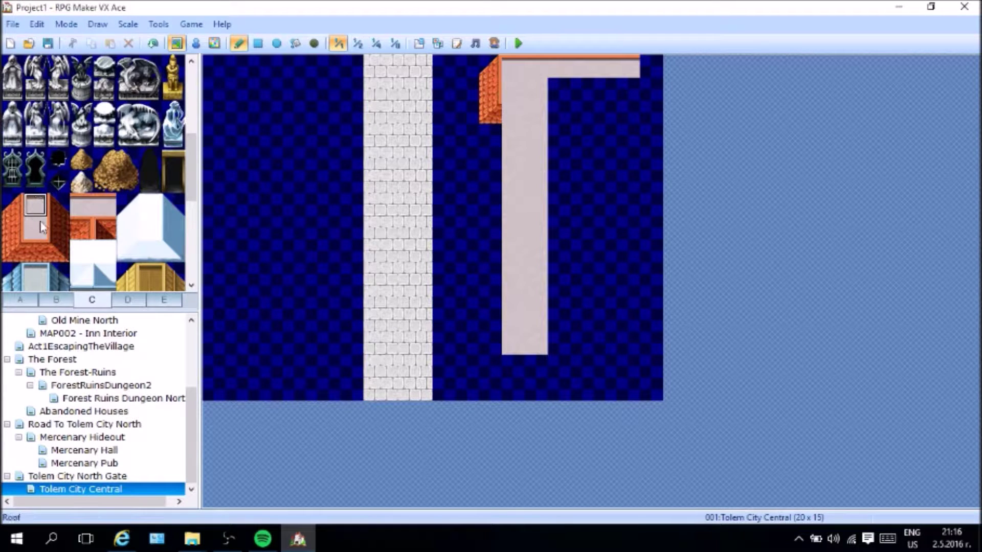
{"action": "left_click", "coordinate": [58, 205]}
{"action": "left_click", "coordinate": [653, 67]}
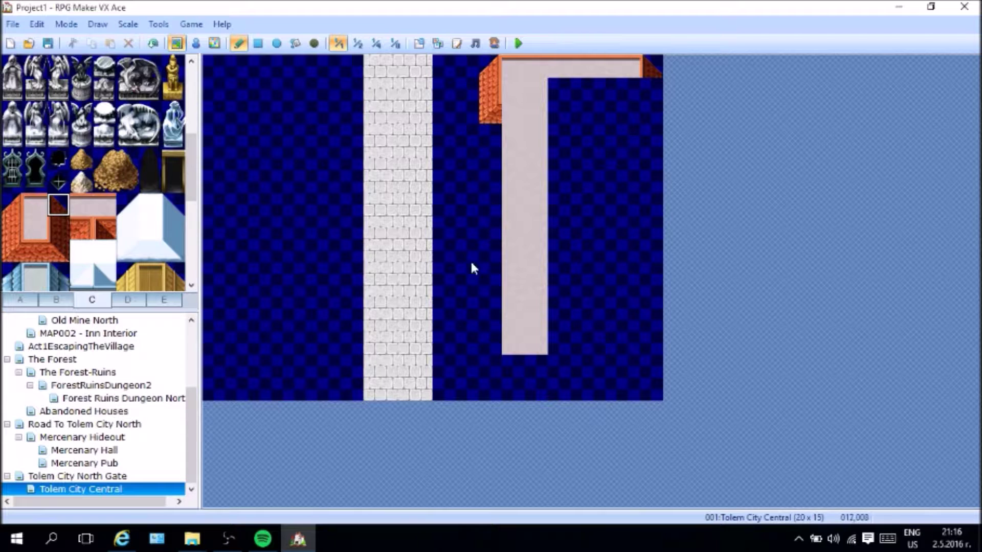
Step: Paint the roof's dark red eastern slope down the map's edge and close it with the southeast corner tile
{"action": "left_click", "coordinate": [56, 225]}
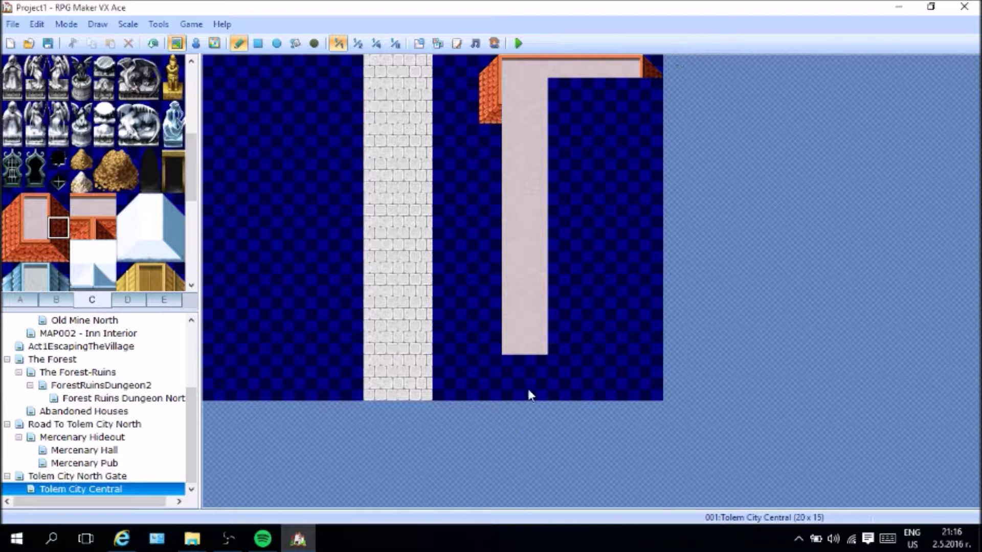
{"action": "left_click_drag", "start_coordinate": [651, 88], "coordinate": [651, 321]}
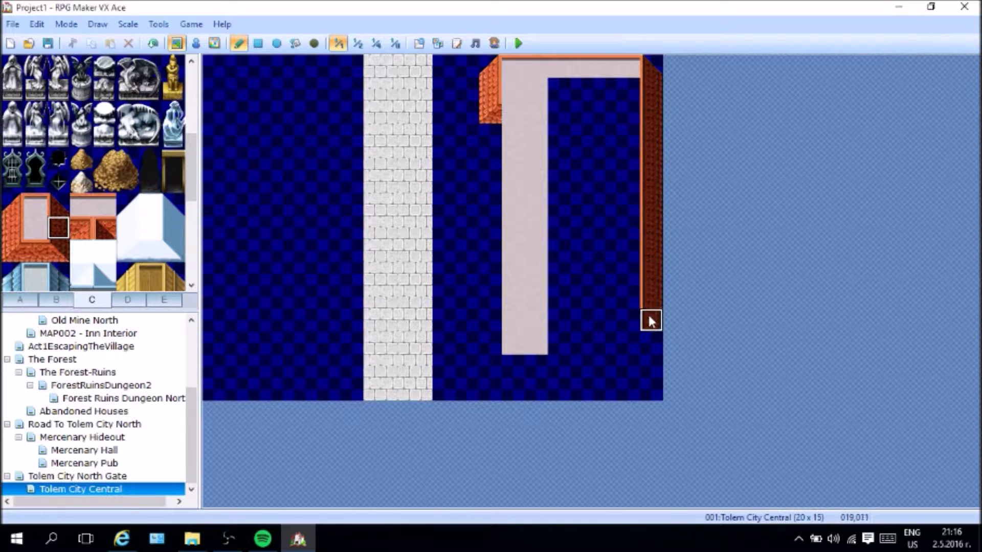
{"action": "left_click", "coordinate": [58, 251]}
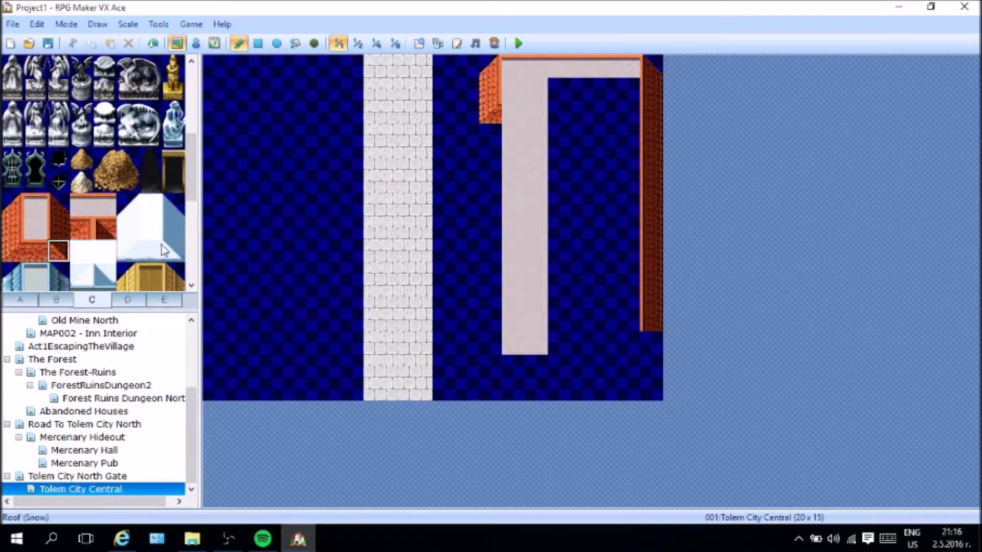
{"action": "left_click", "coordinate": [651, 343]}
Step: Complete the roof outline with the red southern edge, the southwest corner and the western slope
{"action": "left_click", "coordinate": [36, 250]}
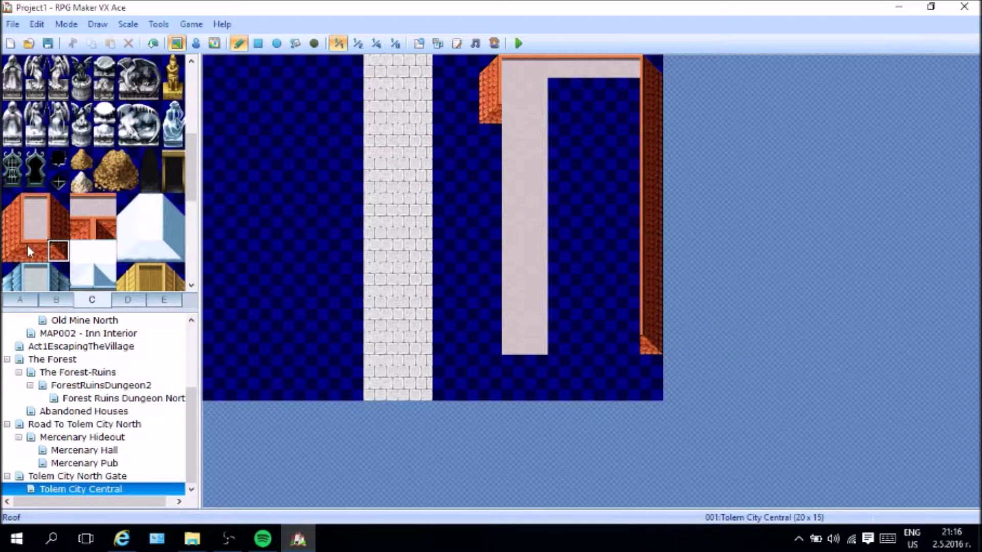
{"action": "left_click_drag", "start_coordinate": [611, 350], "coordinate": [519, 351]}
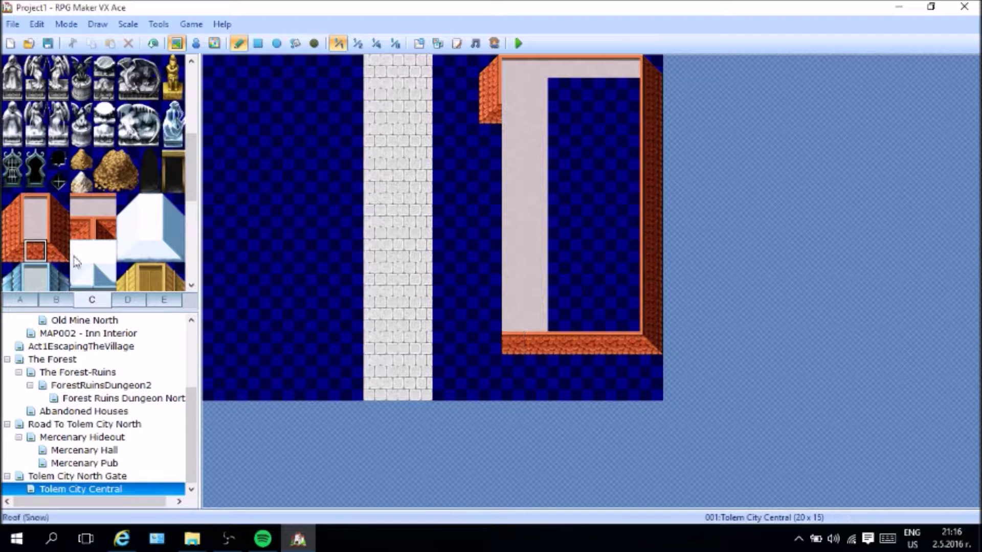
{"action": "left_click", "coordinate": [12, 251]}
{"action": "left_click", "coordinate": [490, 354]}
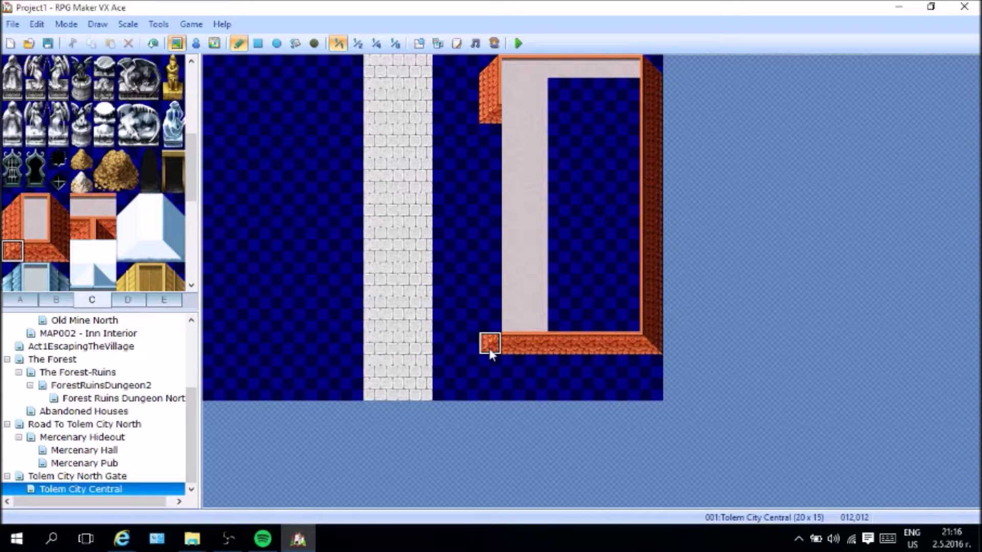
{"action": "left_click", "coordinate": [12, 228]}
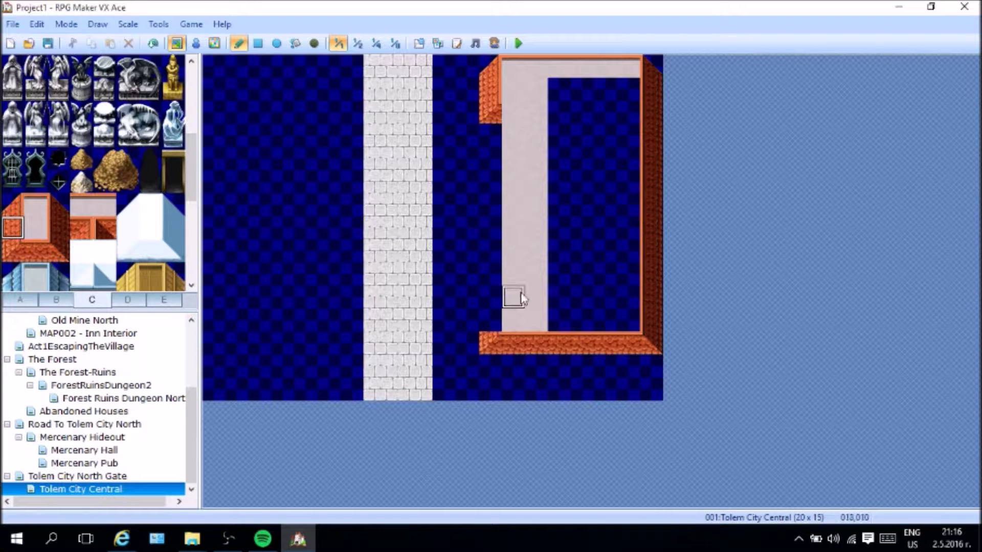
{"action": "left_click_drag", "start_coordinate": [491, 322], "coordinate": [495, 88]}
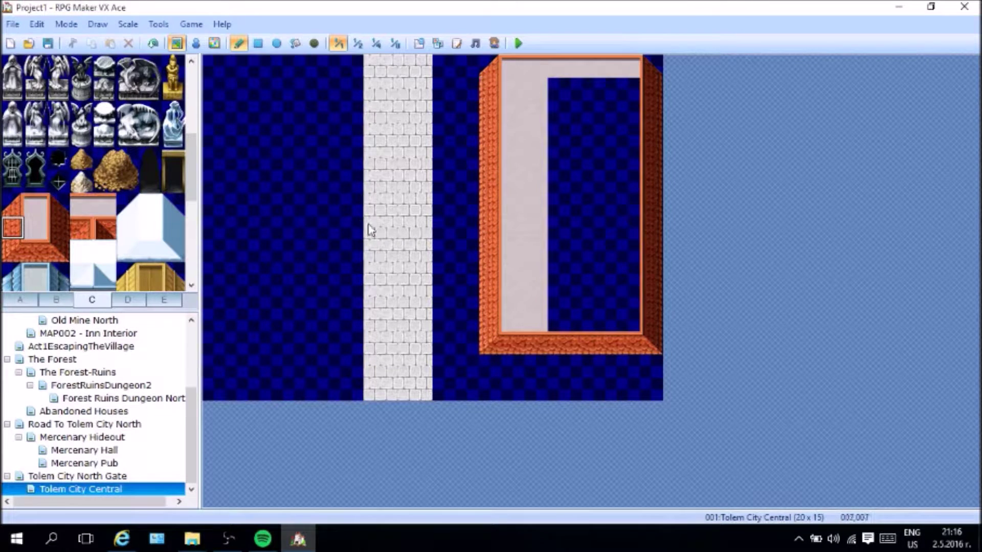
Step: Fill the remaining empty area inside the red roof outline with the flat grey roof tile
{"action": "left_click", "coordinate": [34, 227]}
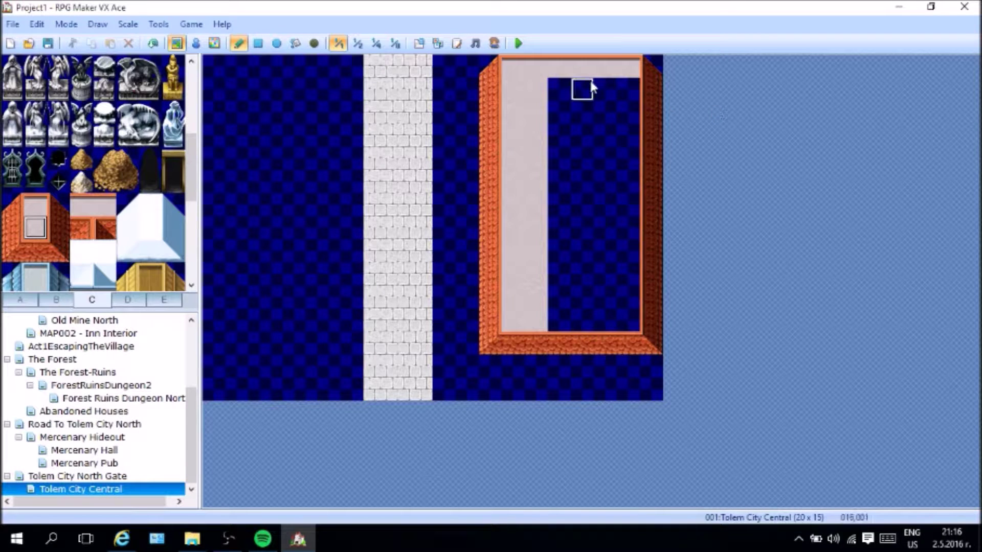
{"action": "mouse_move", "coordinate": [578, 90]}
{"action": "left_mouse_down"}
{"action": "mouse_move", "coordinate": [603, 109]}
{"action": "mouse_move", "coordinate": [620, 102]}
{"action": "mouse_move", "coordinate": [535, 109]}
{"action": "mouse_move", "coordinate": [583, 151]}
{"action": "mouse_move", "coordinate": [606, 122]}
{"action": "mouse_move", "coordinate": [607, 184]}
{"action": "mouse_move", "coordinate": [574, 235]}
{"action": "mouse_move", "coordinate": [554, 241]}
{"action": "mouse_move", "coordinate": [606, 208]}
{"action": "mouse_move", "coordinate": [560, 208]}
{"action": "mouse_move", "coordinate": [628, 251]}
{"action": "mouse_move", "coordinate": [629, 217]}
{"action": "mouse_move", "coordinate": [622, 312]}
{"action": "mouse_move", "coordinate": [569, 327]}
{"action": "left_mouse_up"}
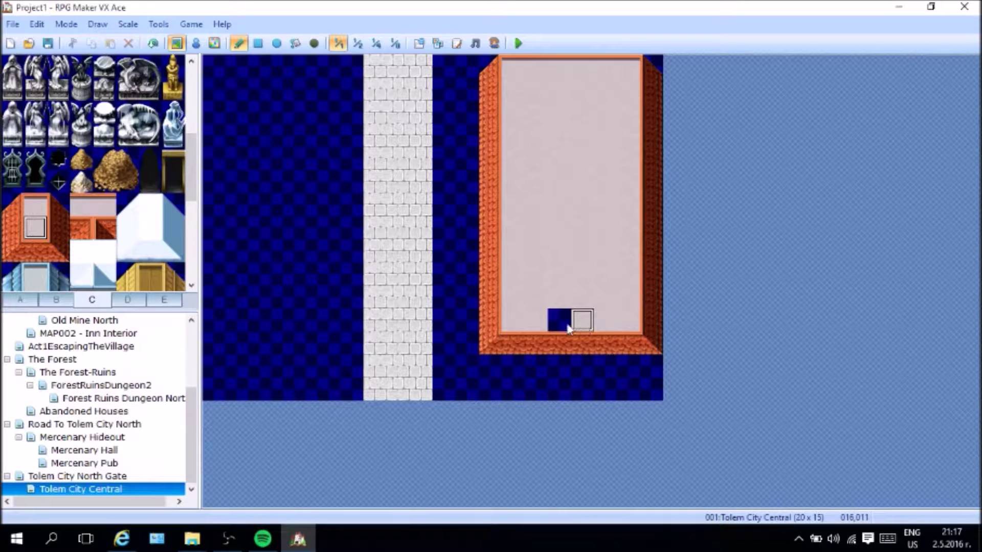
{"action": "scroll", "coordinate": [44, 246], "scroll_direction": "down", "scroll_amount": 3}
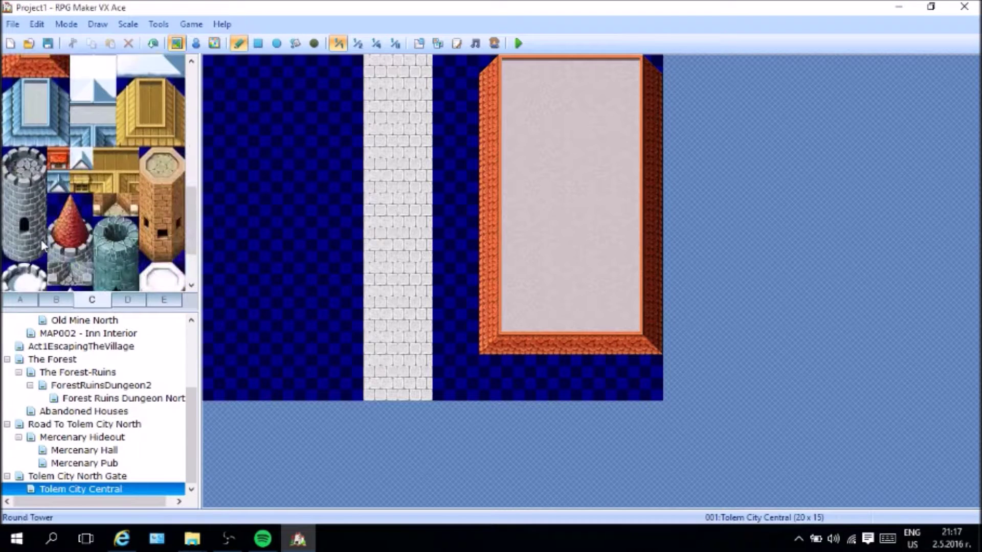
Step: Paint a two-row brick outer wall across the building's south front, replacing the roof's southern red edge
{"action": "left_click", "coordinate": [56, 299]}
{"action": "left_click", "coordinate": [20, 300]}
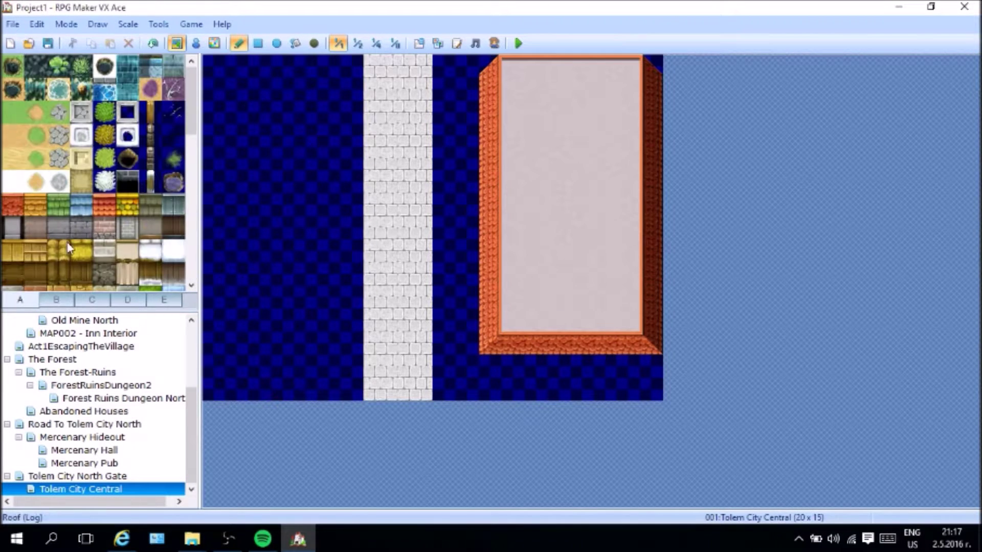
{"action": "left_click", "coordinate": [105, 228]}
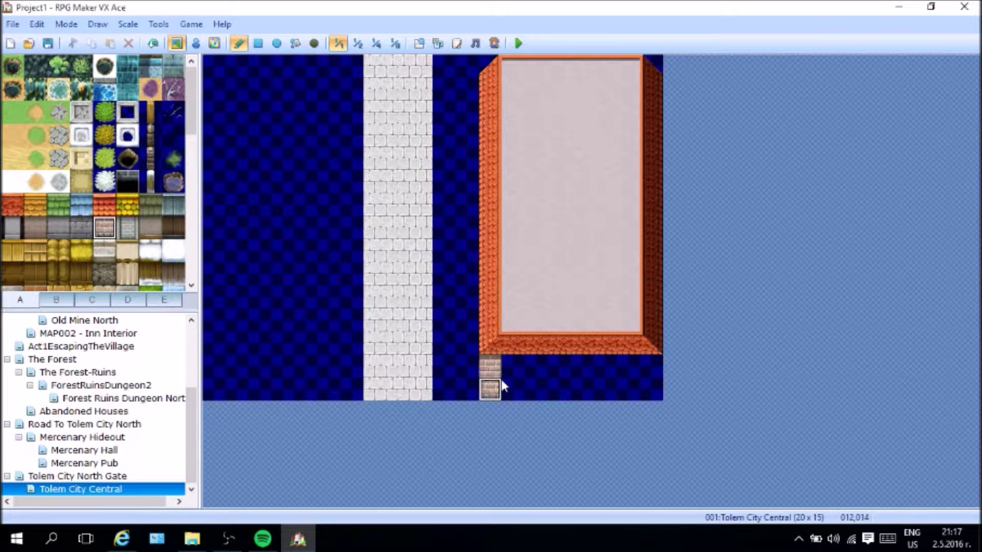
{"action": "key", "text": "ctrl+z"}
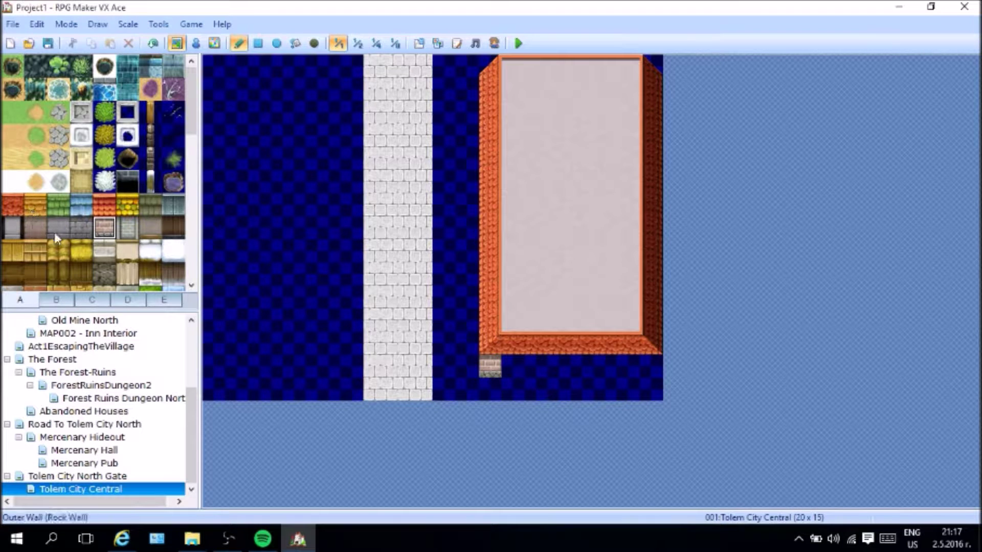
{"action": "left_click", "coordinate": [491, 366]}
{"action": "mouse_move", "coordinate": [501, 343]}
{"action": "left_mouse_down"}
{"action": "mouse_move", "coordinate": [647, 348]}
{"action": "mouse_move", "coordinate": [601, 377]}
{"action": "mouse_move", "coordinate": [493, 366]}
{"action": "left_mouse_up"}
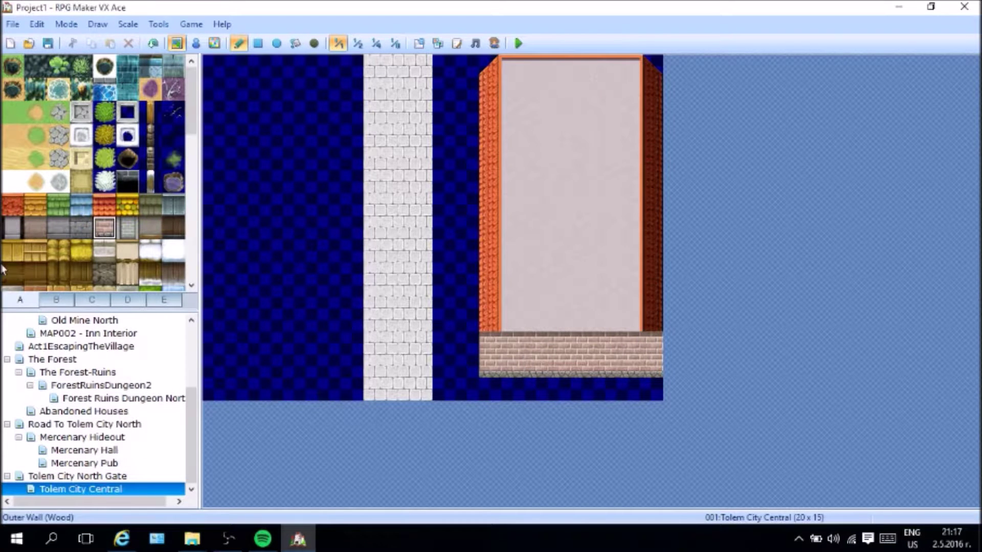
Step: Place the small red chimney tile on the roof's southernmost row, just above the middle of the brick wall
{"action": "left_click", "coordinate": [83, 304]}
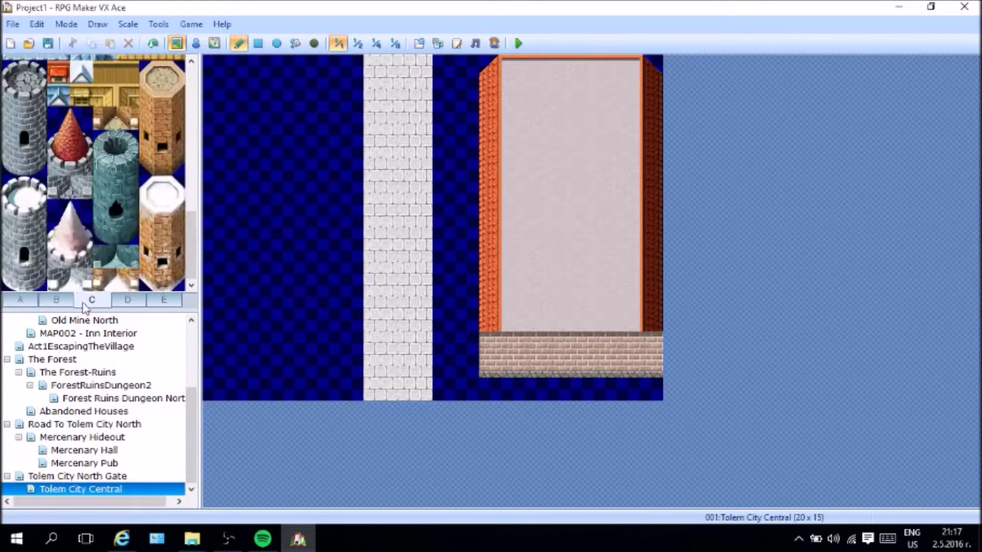
{"action": "scroll", "coordinate": [98, 190], "scroll_direction": "up", "scroll_amount": 3}
{"action": "left_click", "coordinate": [52, 263]}
{"action": "left_click", "coordinate": [575, 342]}
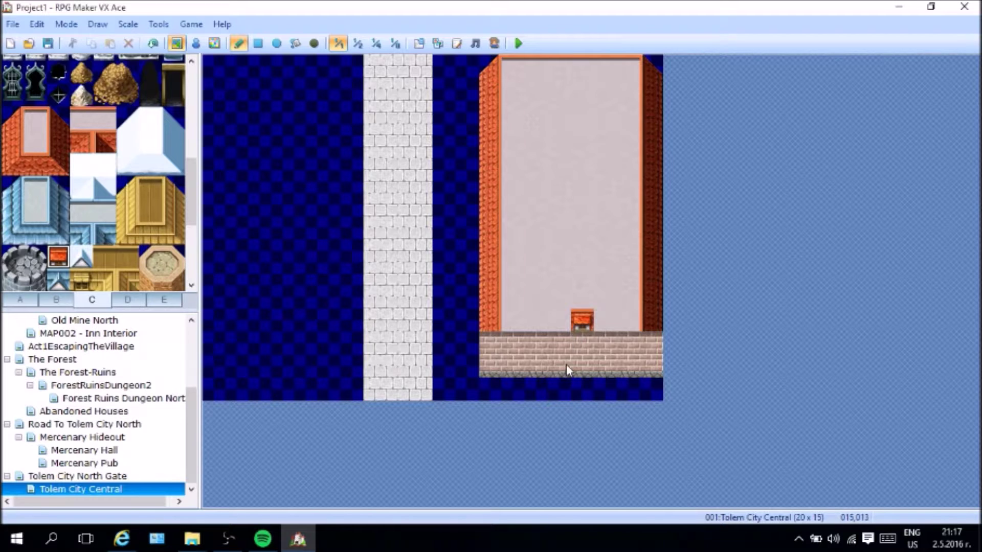
Step: Rebuild the roof's red southern edge directly above the brick wall, including both corner tiles and the stretch around the chimney
{"action": "left_click", "coordinate": [13, 163]}
{"action": "left_click", "coordinate": [498, 322]}
{"action": "left_click", "coordinate": [35, 164]}
{"action": "left_click", "coordinate": [514, 322]}
{"action": "left_click", "coordinate": [543, 322]}
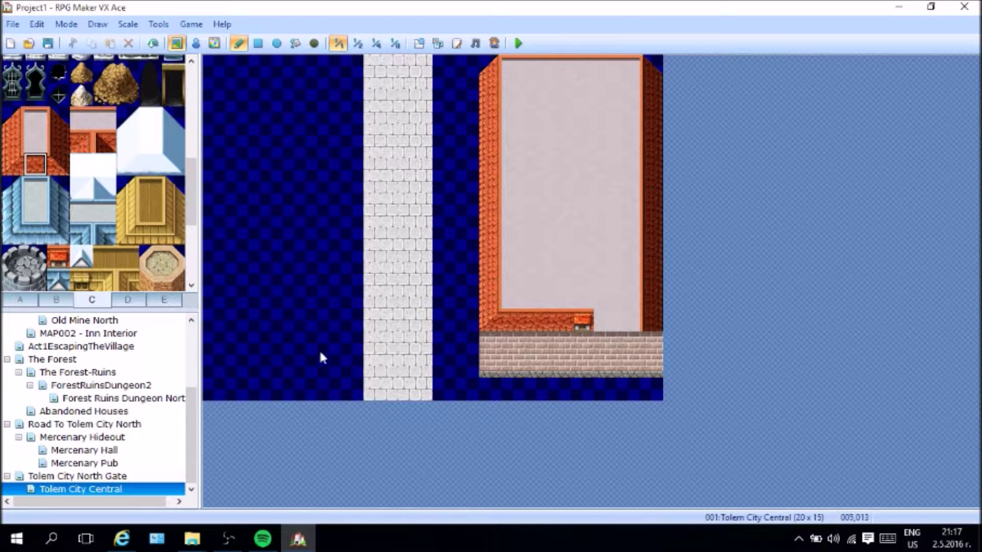
{"action": "left_click", "coordinate": [58, 164]}
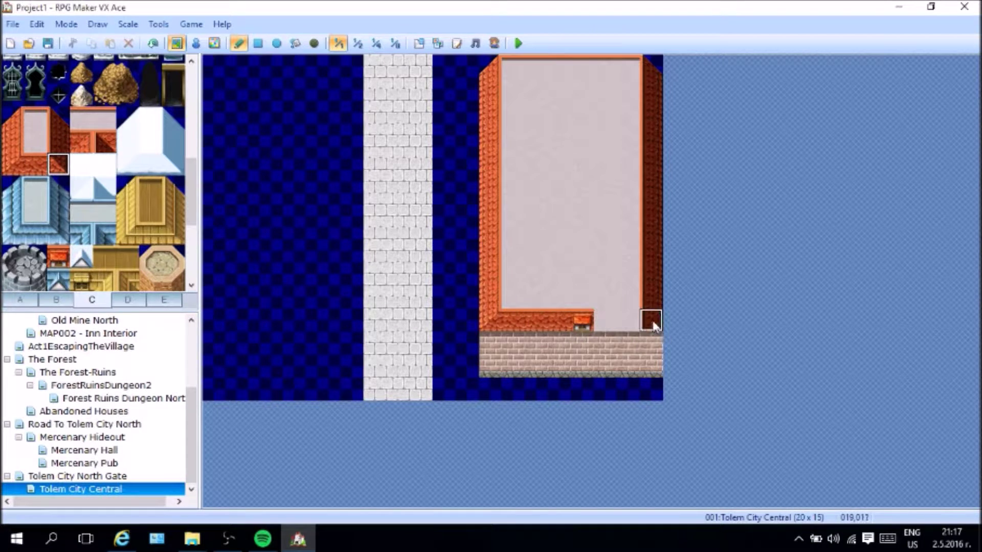
{"action": "left_click", "coordinate": [35, 165]}
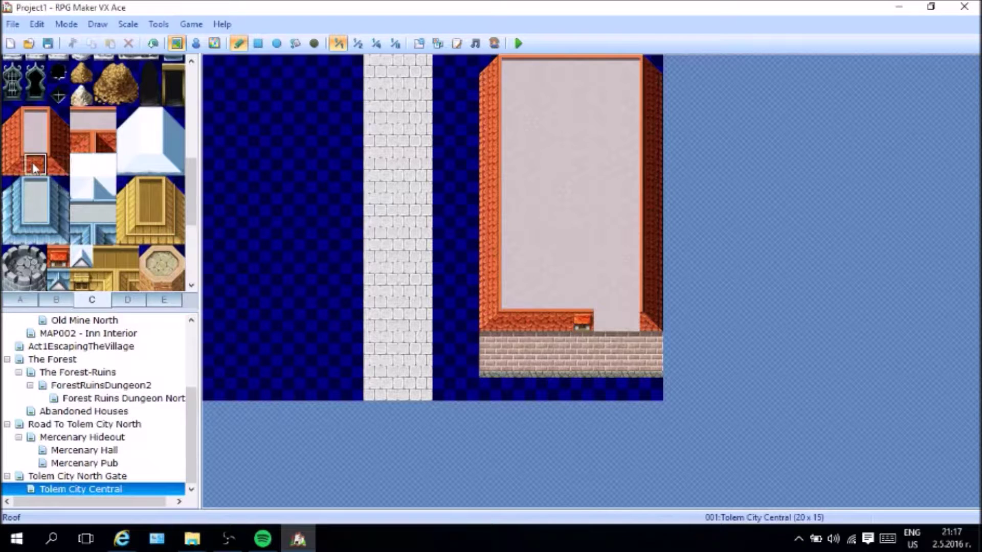
{"action": "left_click", "coordinate": [629, 321]}
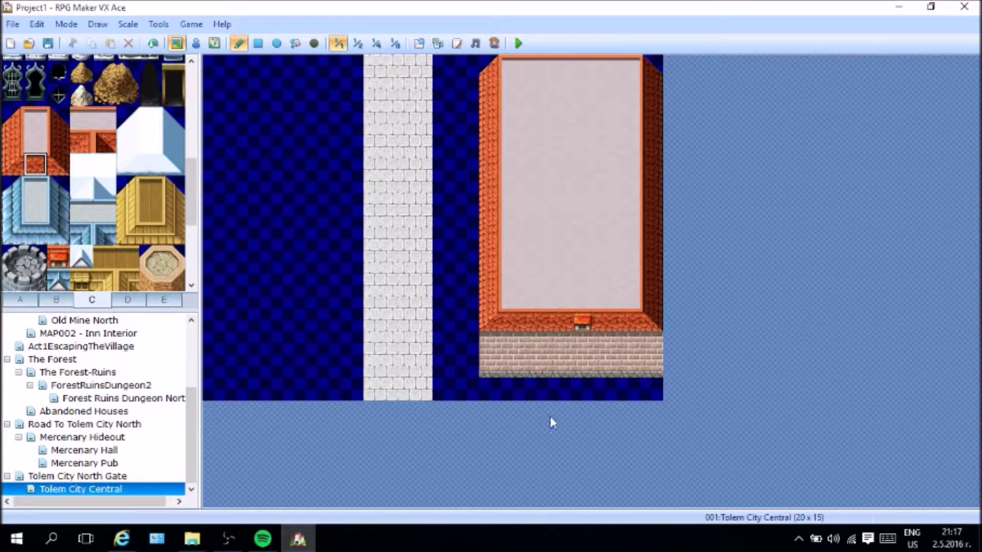
Step: Place the two-tile dark doorway with the wooden frame near the east end of the brick wall
{"action": "scroll", "coordinate": [53, 240], "scroll_direction": "down", "scroll_amount": 3}
{"action": "scroll", "coordinate": [59, 245], "scroll_direction": "up", "scroll_amount": 10}
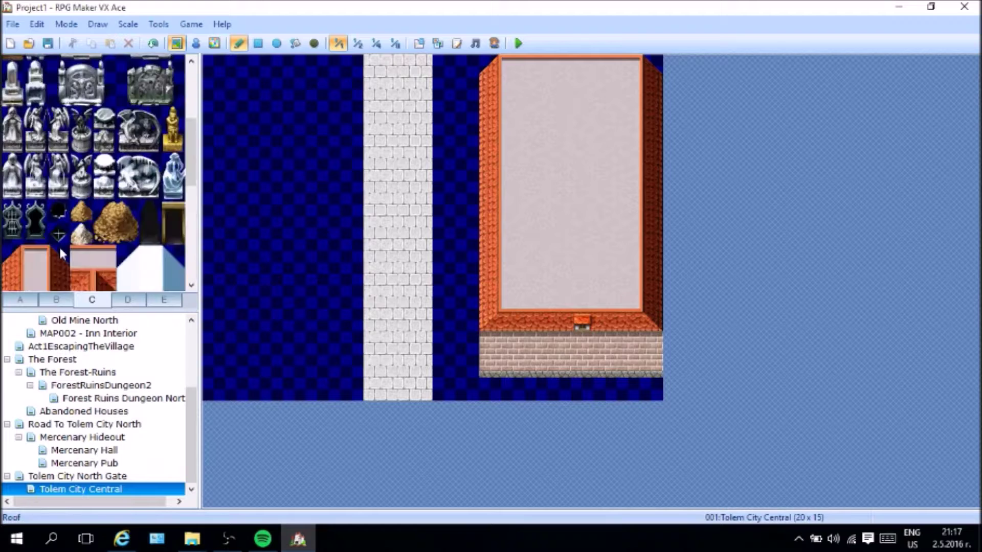
{"action": "left_click", "coordinate": [170, 207]}
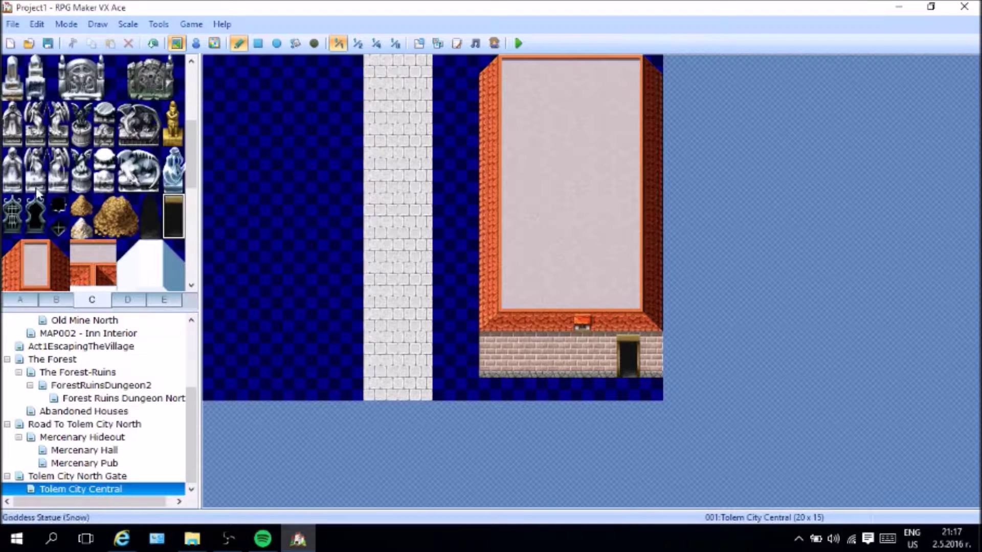
Step: Place two barred Demon Castle windows in the brick wall west of the doorway
{"action": "left_click", "coordinate": [56, 227]}
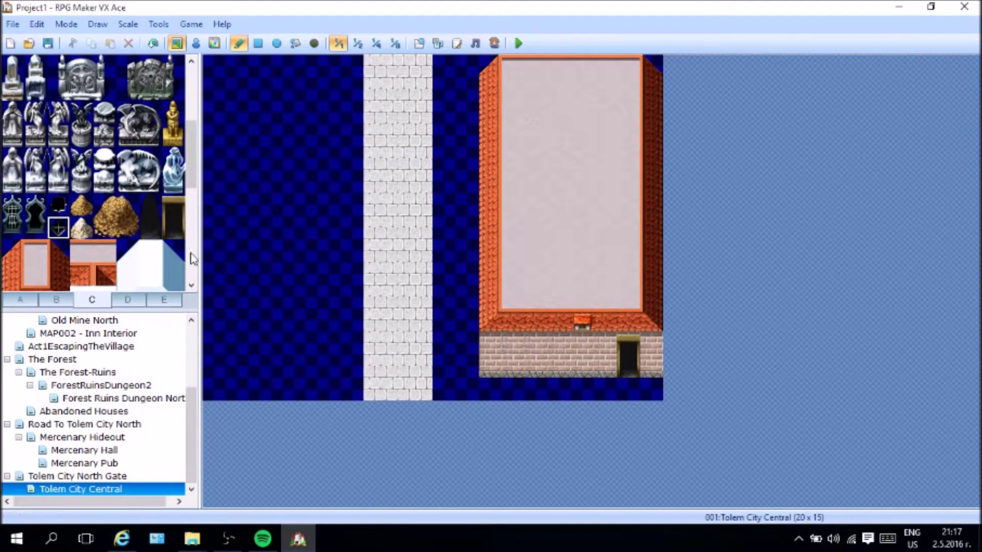
{"action": "scroll", "coordinate": [192, 258], "scroll_direction": "down", "scroll_amount": 3}
{"action": "left_click", "coordinate": [13, 76]}
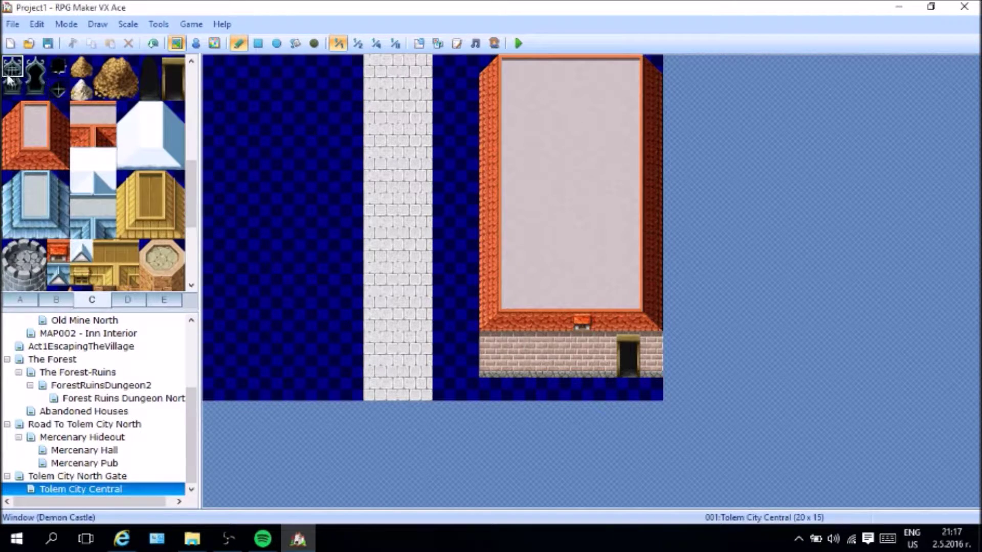
{"action": "left_click", "coordinate": [509, 354]}
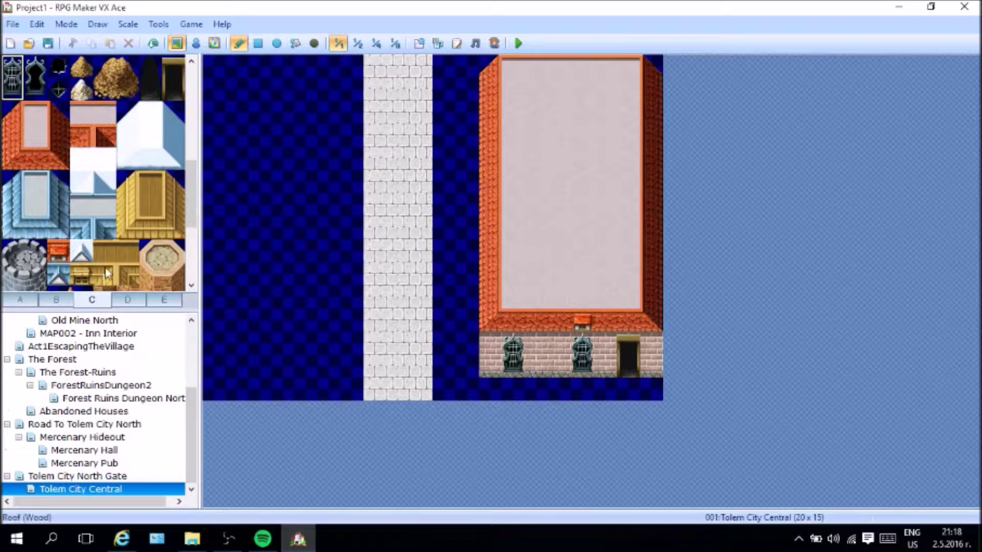
Step: Look through tilesets C, D and E for decorations that suit the building
{"action": "scroll", "coordinate": [109, 267], "scroll_direction": "down", "scroll_amount": 4}
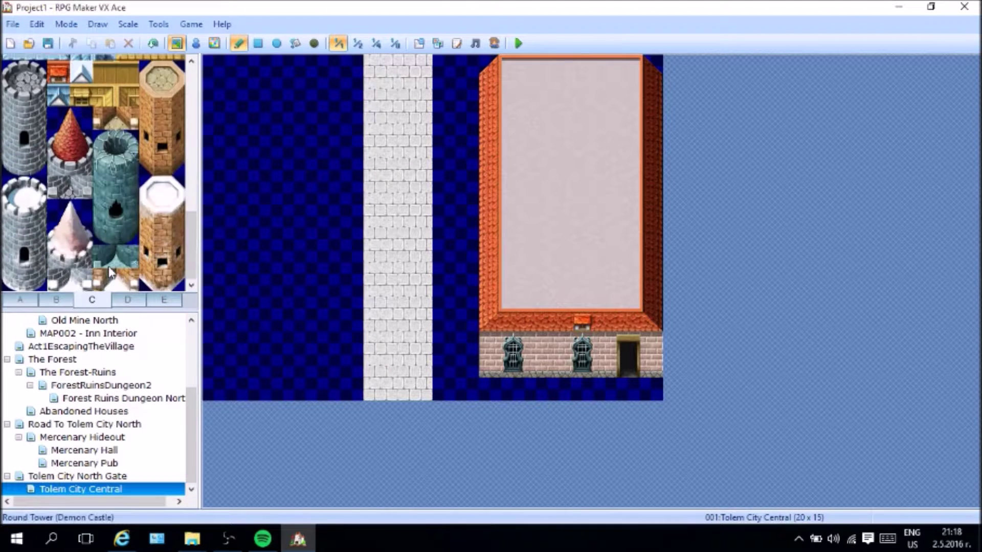
{"action": "left_click", "coordinate": [128, 300]}
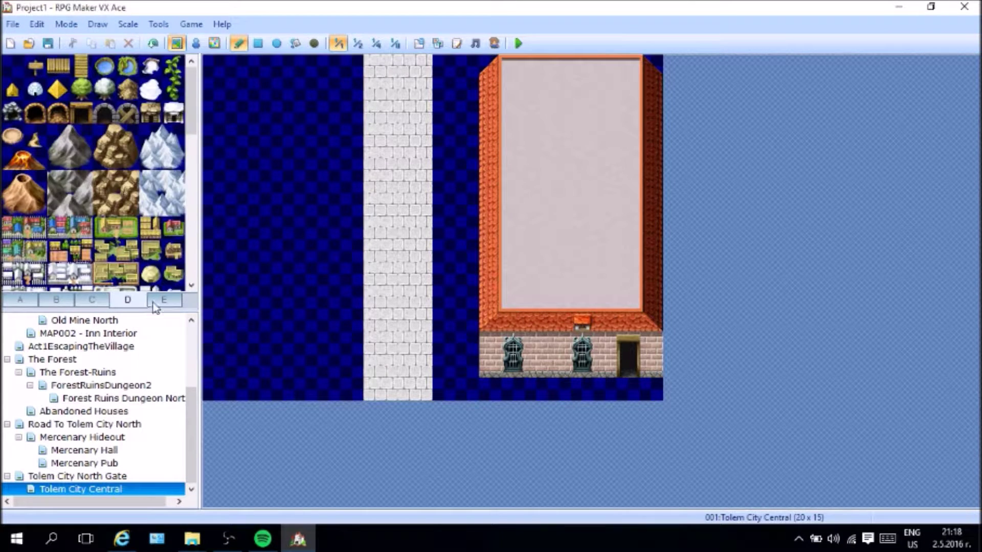
{"action": "scroll", "coordinate": [102, 244], "scroll_direction": "down", "scroll_amount": 5}
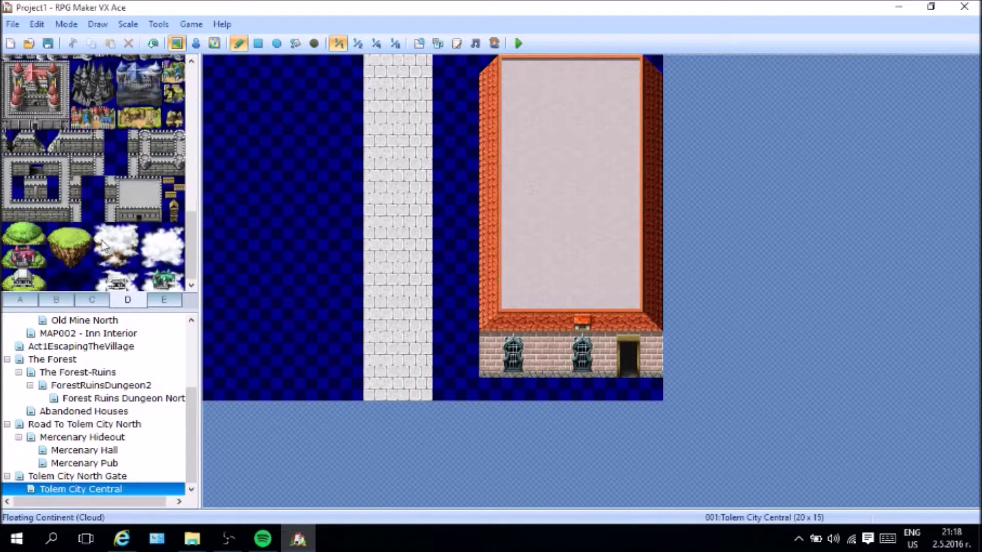
{"action": "left_click", "coordinate": [164, 301]}
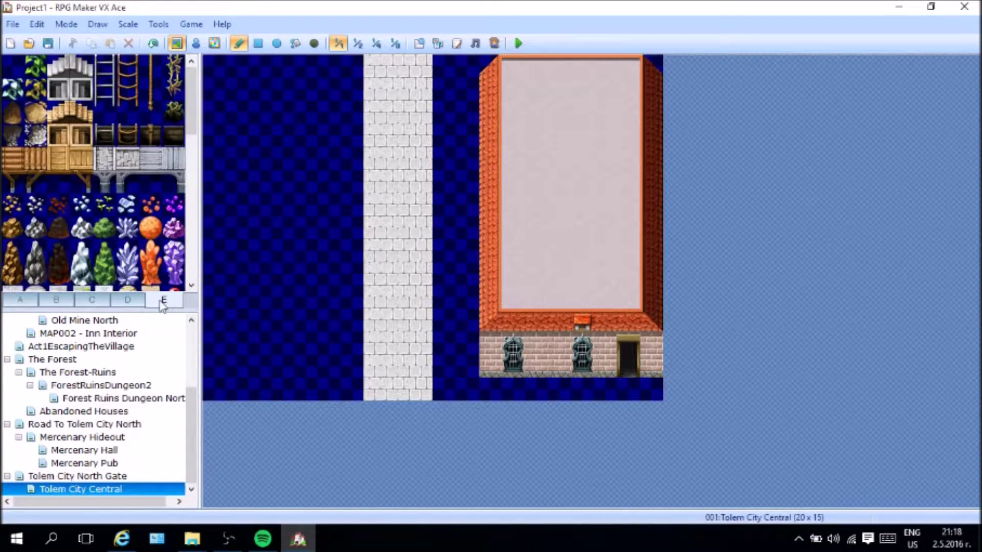
{"action": "scroll", "coordinate": [148, 231], "scroll_direction": "down", "scroll_amount": 5}
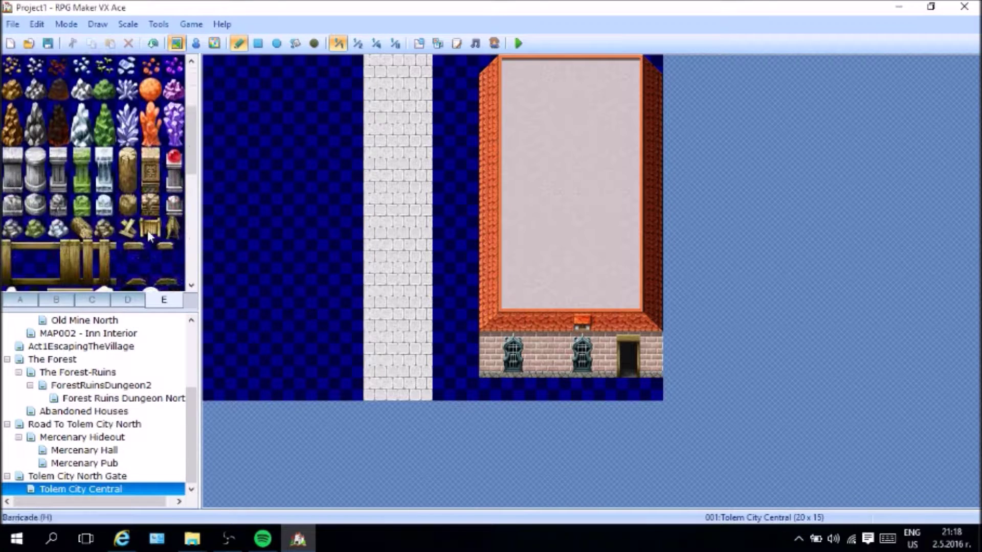
{"action": "scroll", "coordinate": [149, 241], "scroll_direction": "down", "scroll_amount": 3}
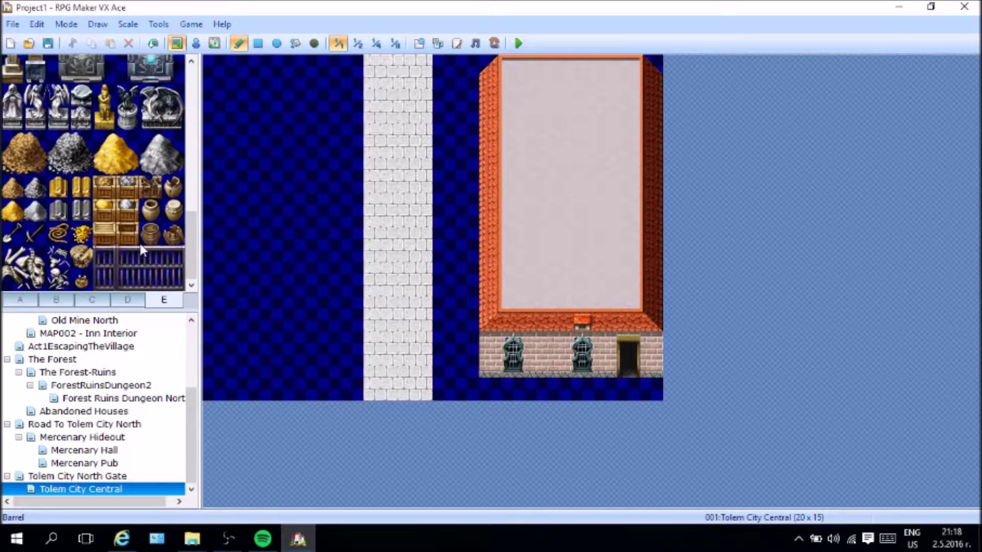
{"action": "scroll", "coordinate": [141, 250], "scroll_direction": "up", "scroll_amount": 3}
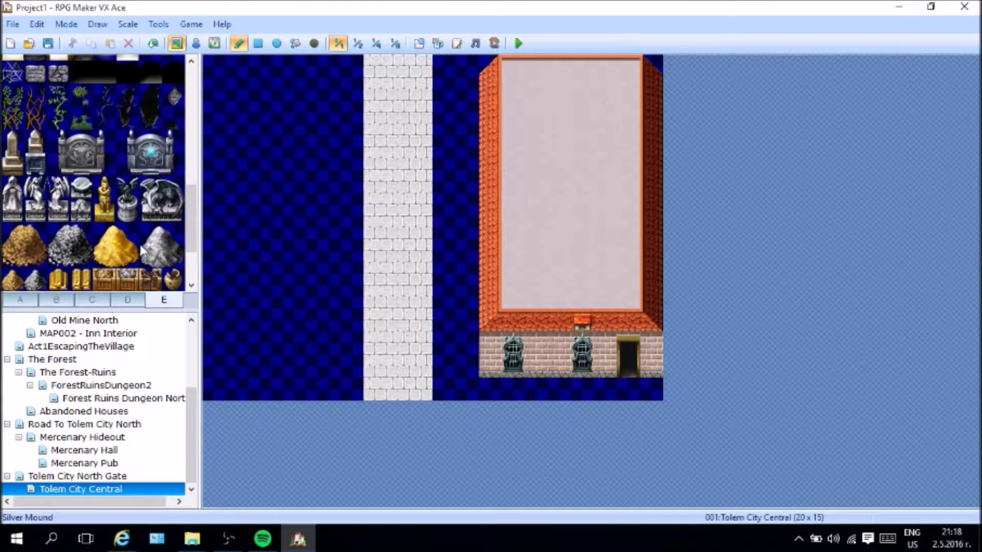
Step: Try the small monument top tile on the brick wall and on the roof, undoing each placement
{"action": "left_click", "coordinate": [22, 156]}
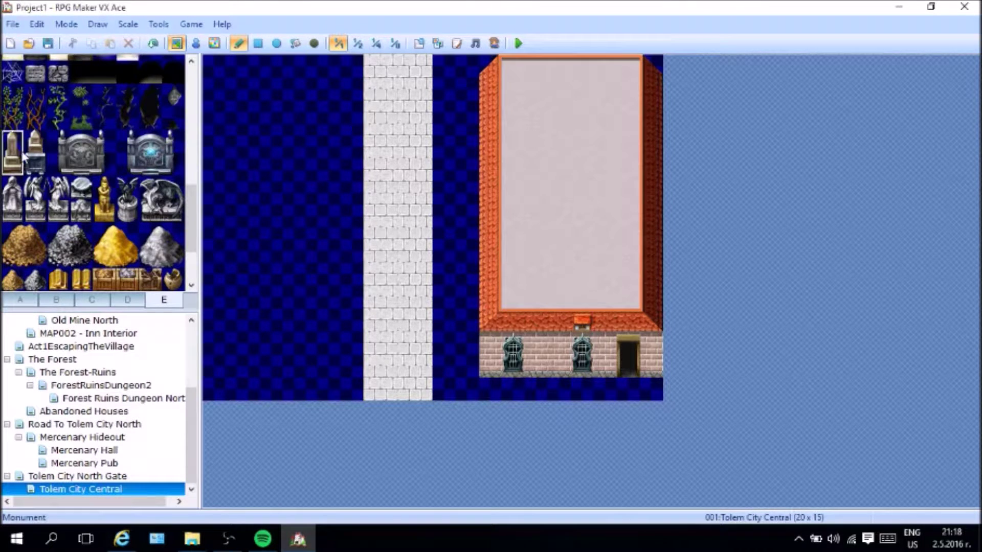
{"action": "left_click", "coordinate": [35, 142]}
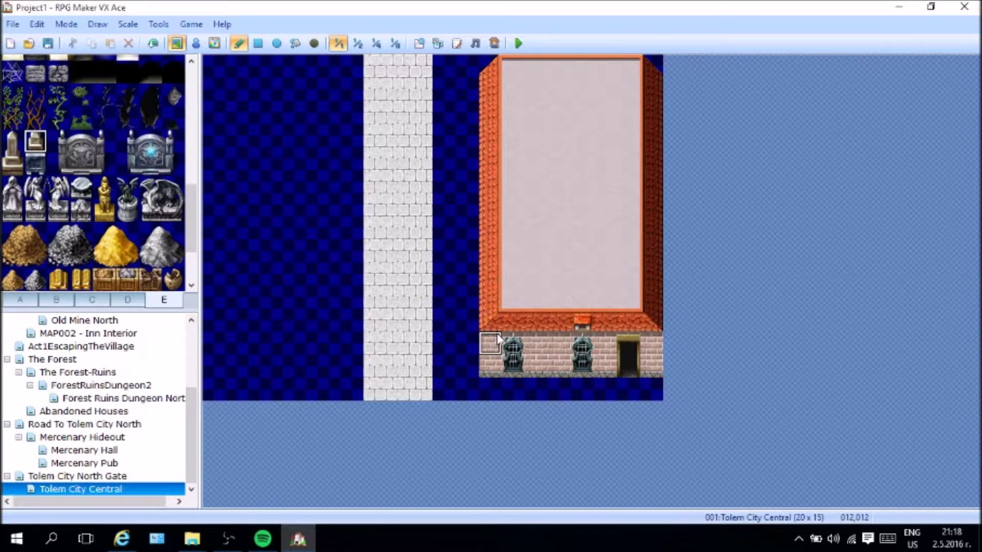
{"action": "left_click", "coordinate": [545, 372]}
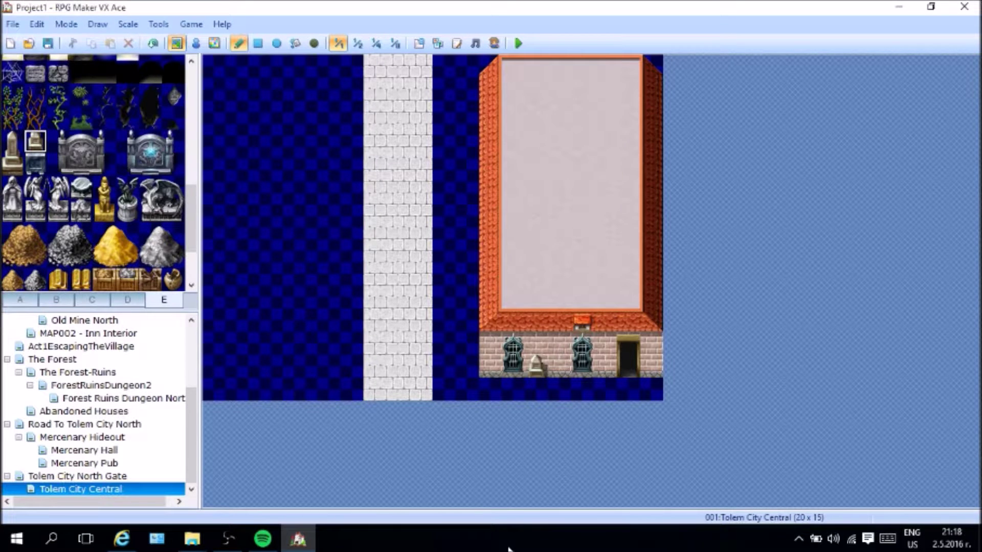
{"action": "key", "text": "ctrl+z"}
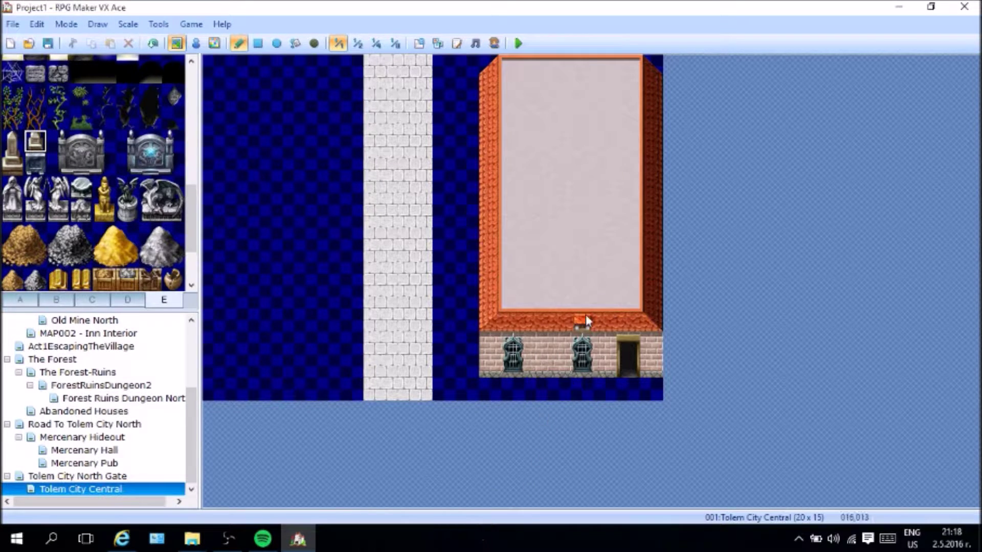
{"action": "left_click", "coordinate": [582, 298]}
{"action": "key", "text": "ctrl+z"}
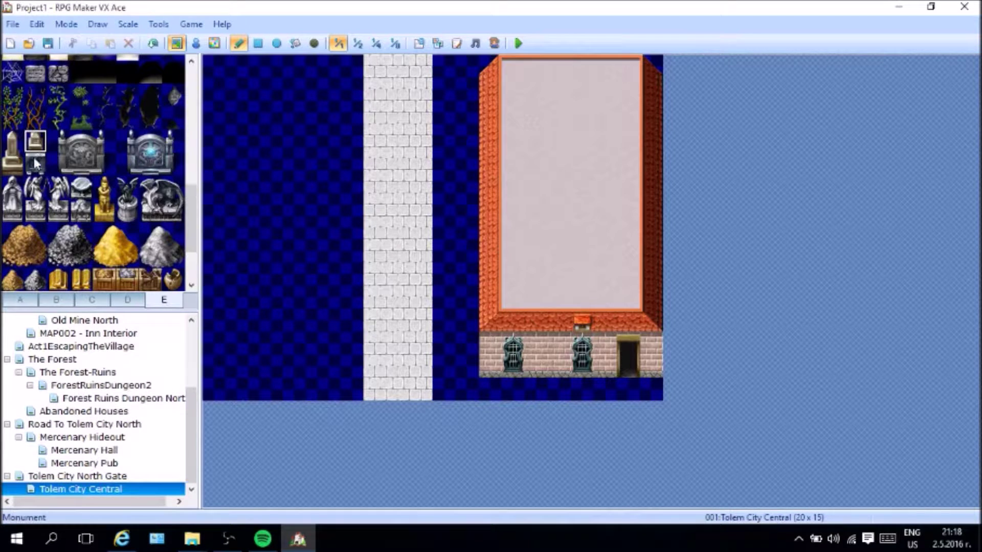
Step: Try the two-tile Monument just west of the brick wall and undo the placement
{"action": "left_click_drag", "start_coordinate": [19, 151], "coordinate": [23, 176]}
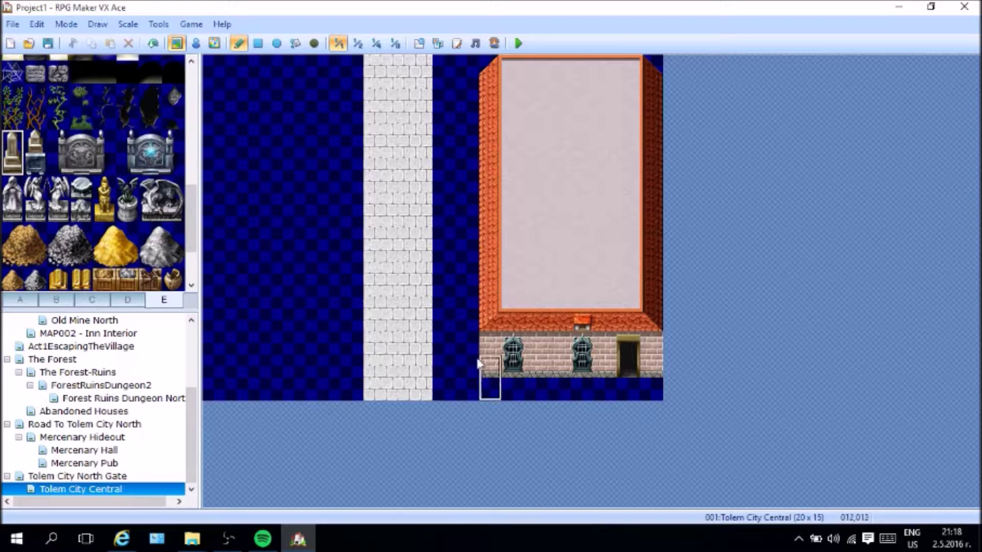
{"action": "left_click", "coordinate": [460, 352]}
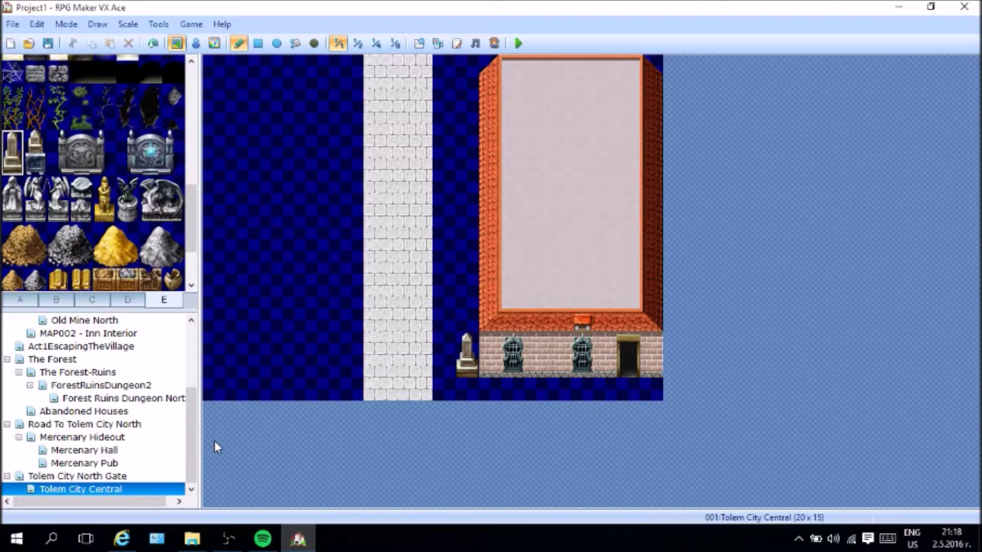
{"action": "key", "text": "ctrl+z"}
Step: Go back through tilesets E, D and C to examine further decoration tiles
{"action": "scroll", "coordinate": [114, 243], "scroll_direction": "up", "scroll_amount": 2}
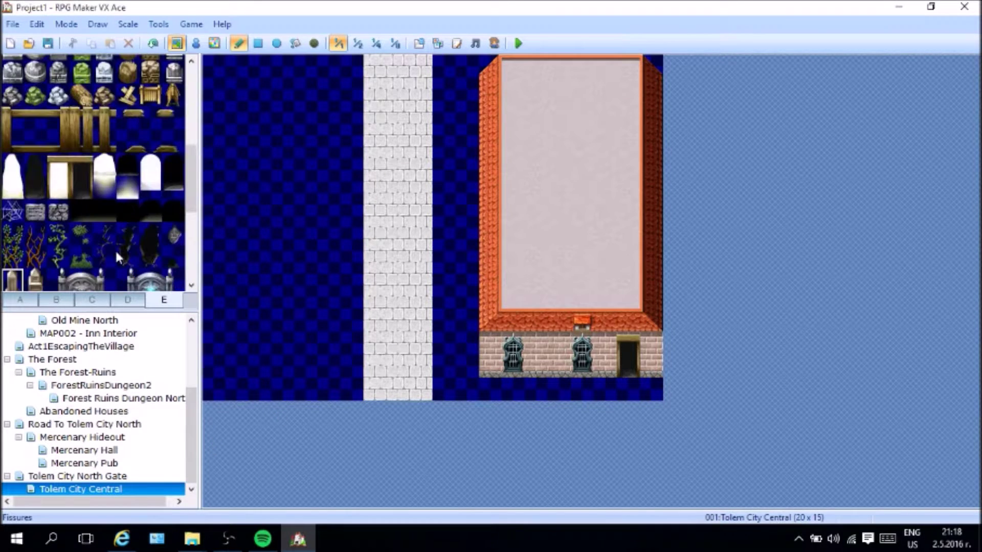
{"action": "scroll", "coordinate": [115, 250], "scroll_direction": "up", "scroll_amount": 2}
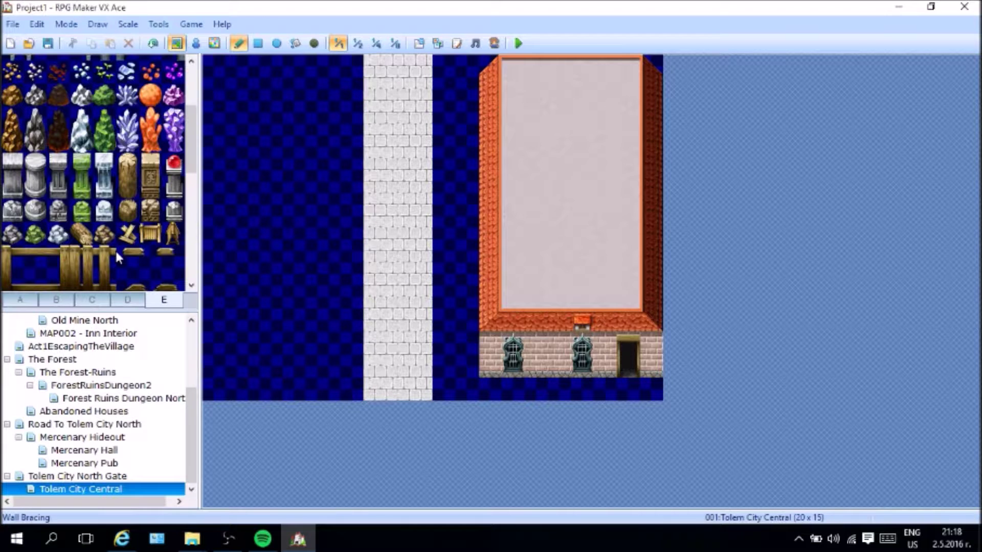
{"action": "scroll", "coordinate": [115, 250], "scroll_direction": "up", "scroll_amount": 3}
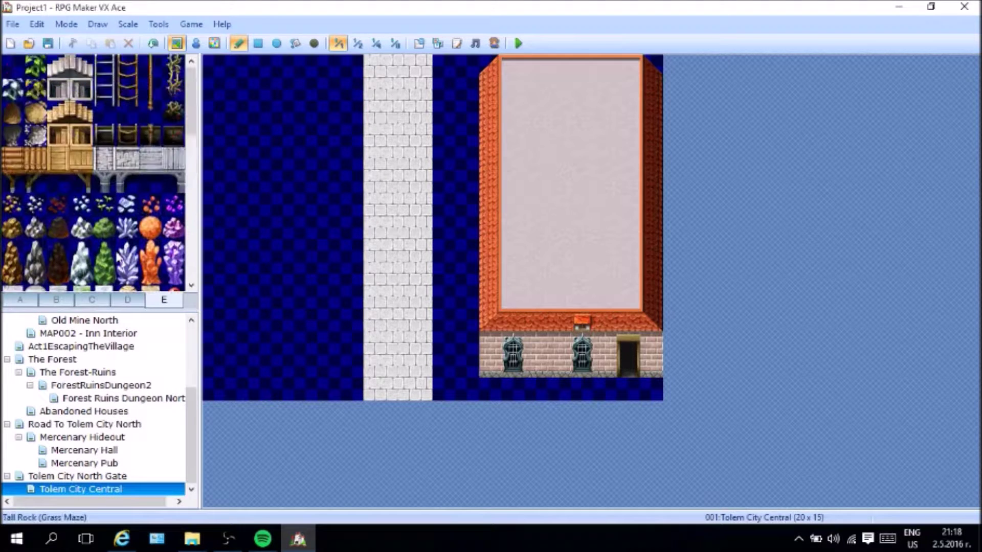
{"action": "left_click", "coordinate": [128, 299]}
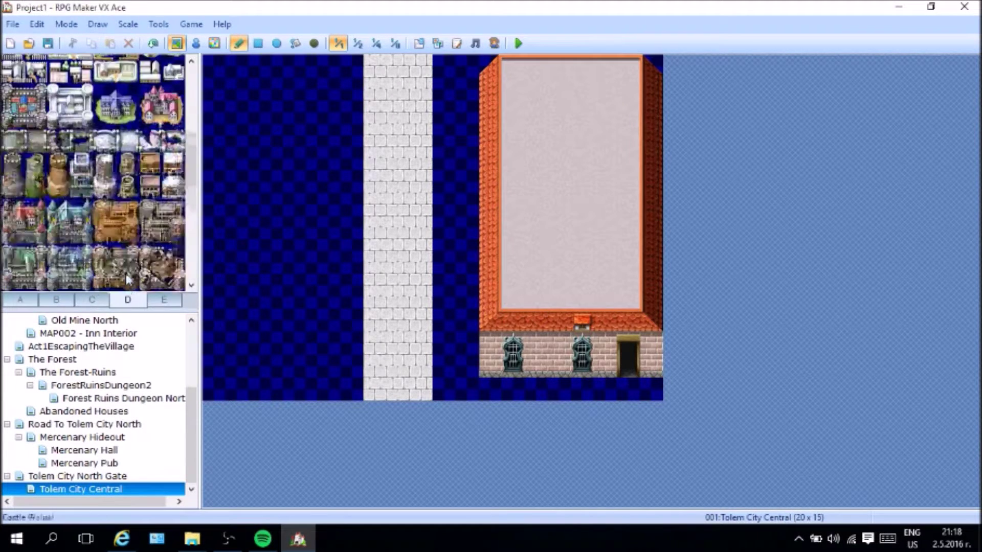
{"action": "left_click", "coordinate": [92, 299]}
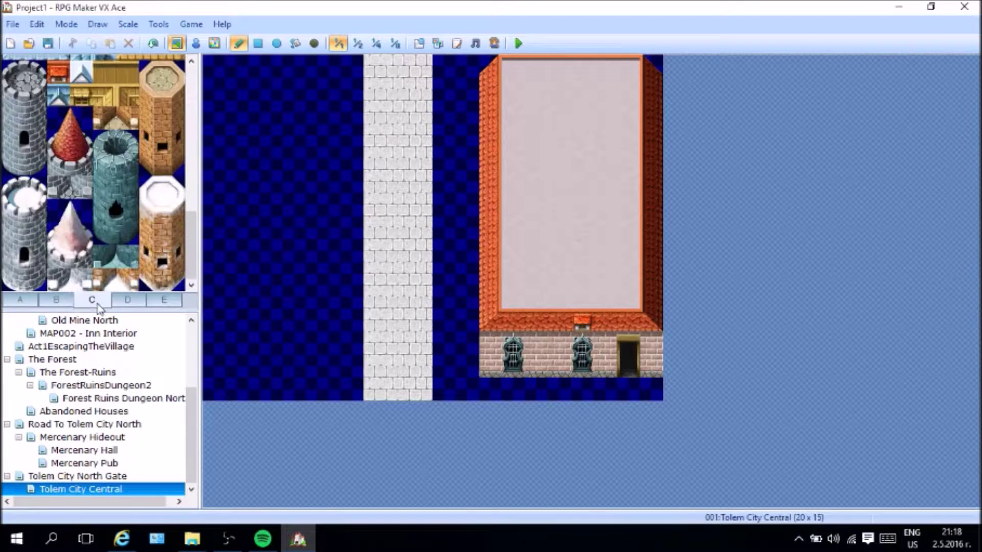
{"action": "scroll", "coordinate": [101, 236], "scroll_direction": "down", "scroll_amount": 5}
{"action": "scroll", "coordinate": [102, 235], "scroll_direction": "down", "scroll_amount": 4}
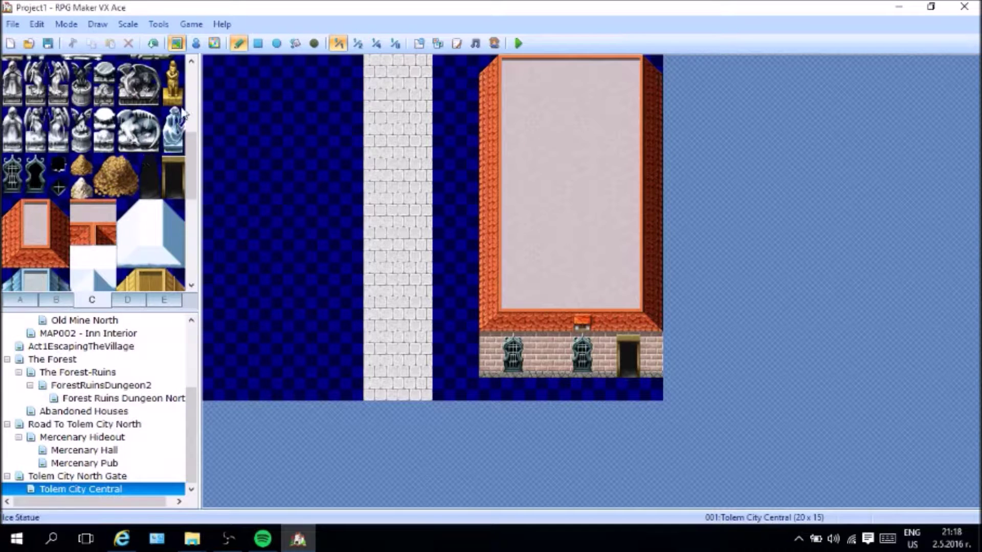
Step: Place the two-tile golden statue directly west of the building's brick wall
{"action": "scroll", "coordinate": [178, 128], "scroll_direction": "up", "scroll_amount": 1}
{"action": "left_click", "coordinate": [174, 145]}
{"action": "left_click_drag", "start_coordinate": [174, 148], "coordinate": [174, 121]}
{"action": "left_click", "coordinate": [466, 342]}
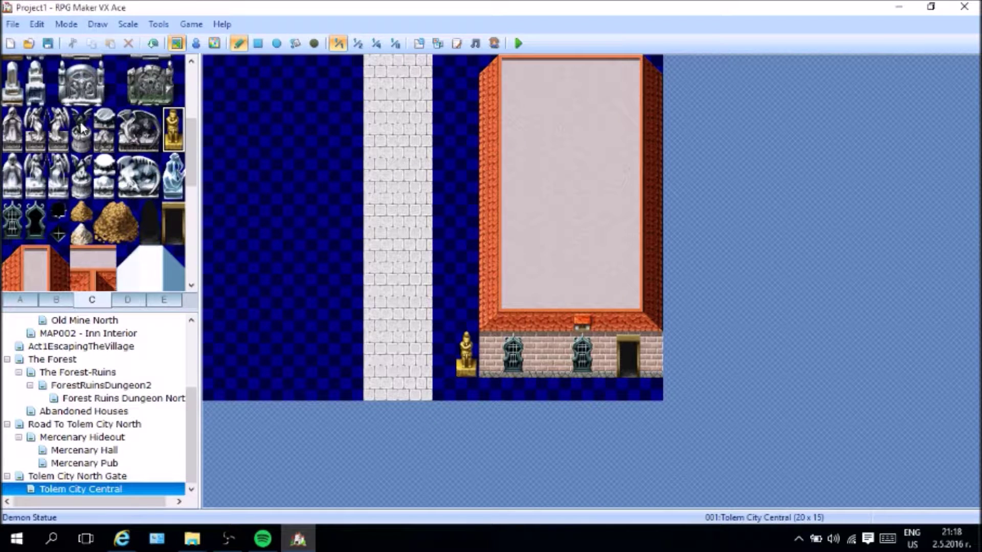
Step: Try the winged statue in the golden statue's spot, undo it, and place the robed Statue just west of the golden one
{"action": "left_click_drag", "start_coordinate": [35, 119], "coordinate": [35, 143]}
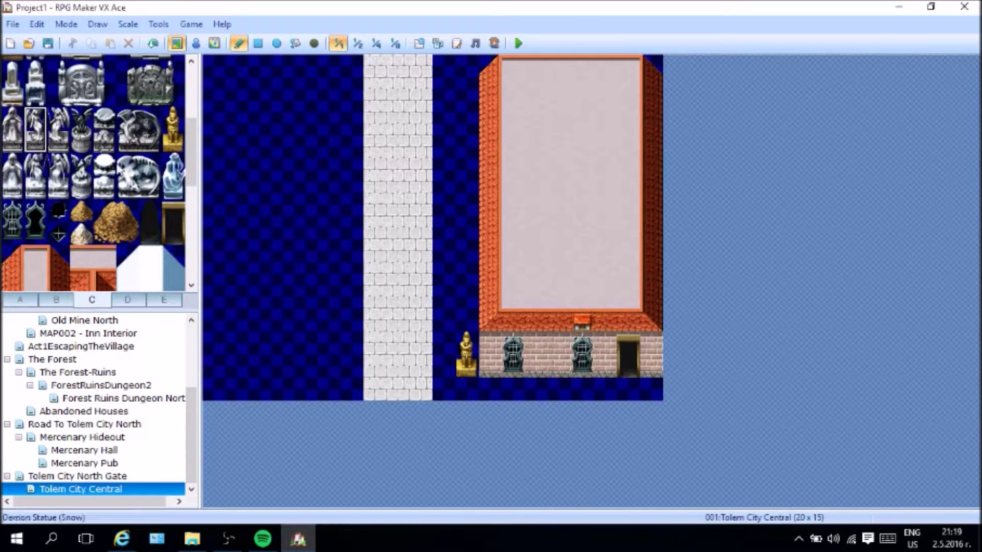
{"action": "left_click", "coordinate": [463, 353]}
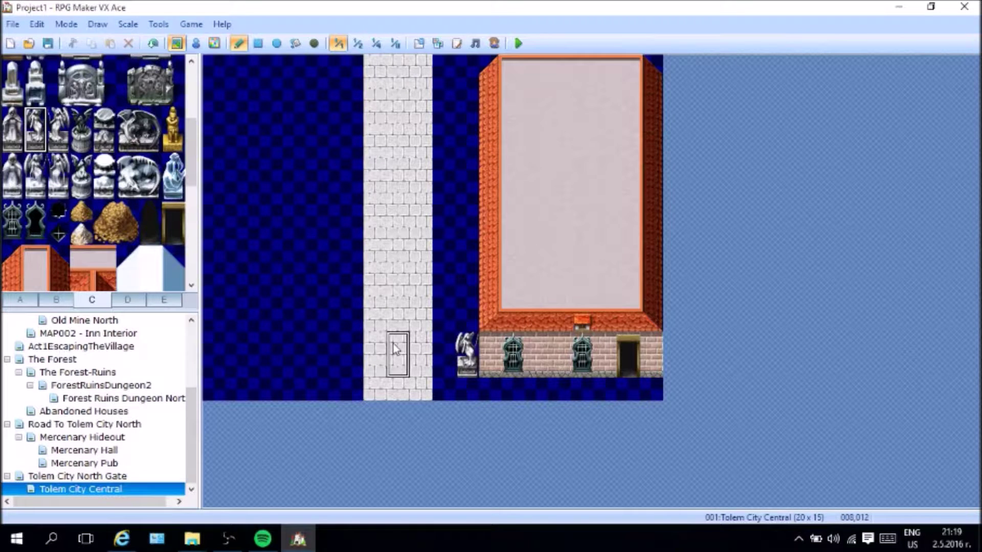
{"action": "key", "text": "ctrl+z"}
{"action": "left_click_drag", "start_coordinate": [13, 119], "coordinate": [16, 147]}
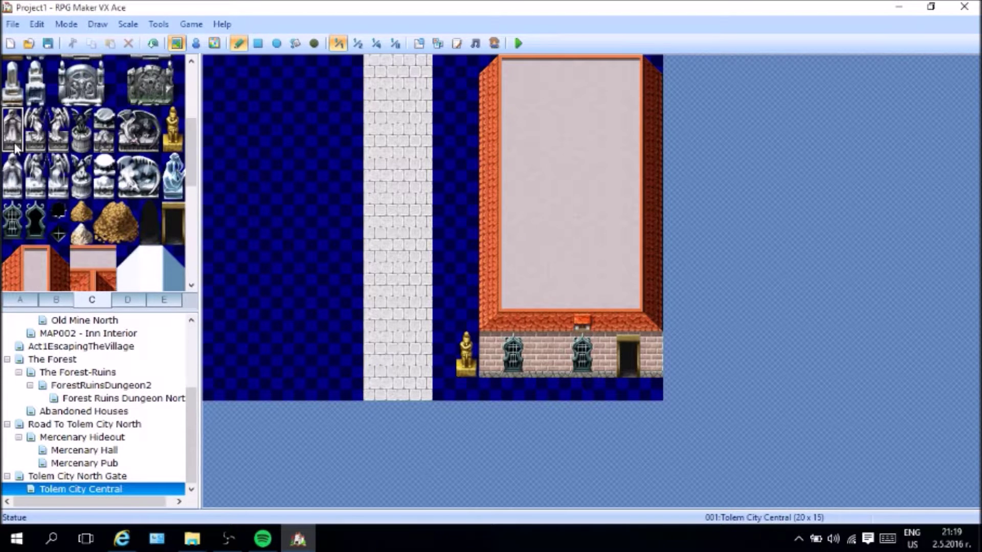
{"action": "left_click", "coordinate": [444, 348]}
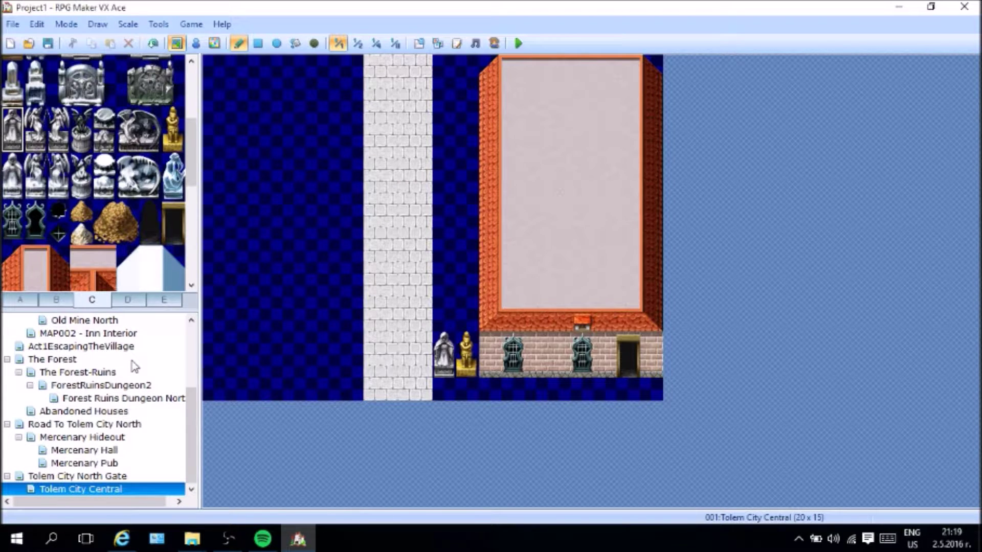
Step: Look through tilesets B, D, E and A and the Tolem City North Gate map for matching decorations and paving
{"action": "left_click", "coordinate": [56, 300]}
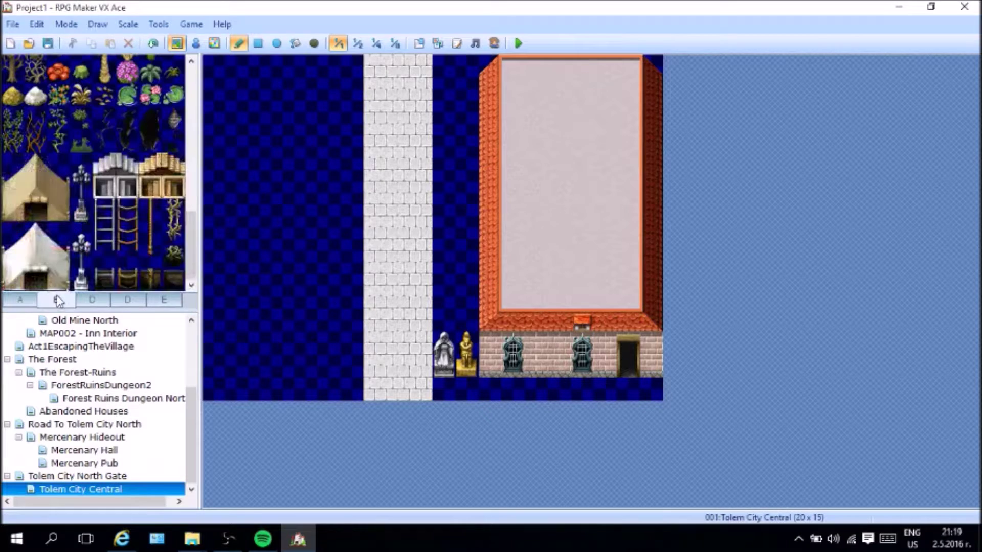
{"action": "left_click", "coordinate": [129, 300]}
{"action": "left_click", "coordinate": [163, 302]}
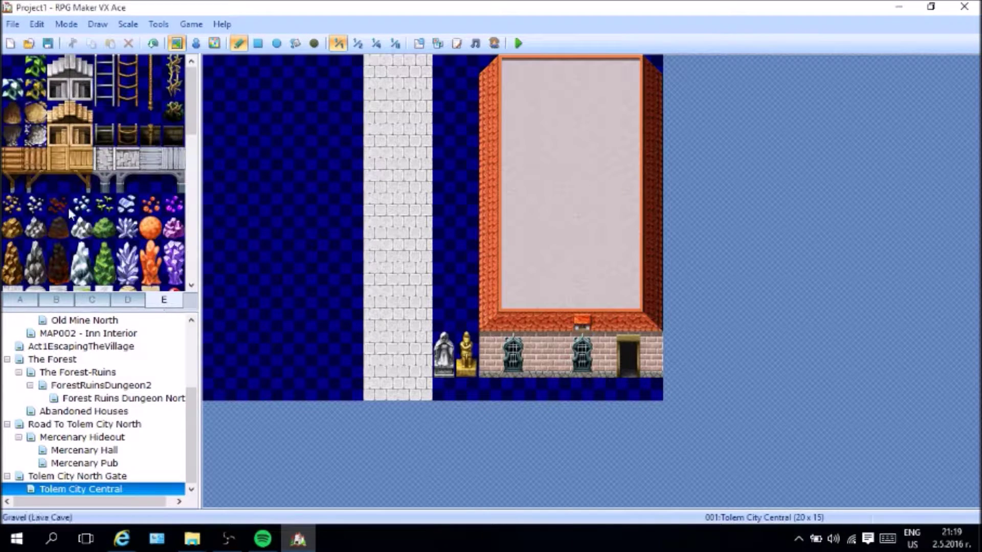
{"action": "scroll", "coordinate": [100, 225], "scroll_direction": "down", "scroll_amount": 3}
{"action": "scroll", "coordinate": [102, 228], "scroll_direction": "up", "scroll_amount": 3}
{"action": "left_click", "coordinate": [20, 301]}
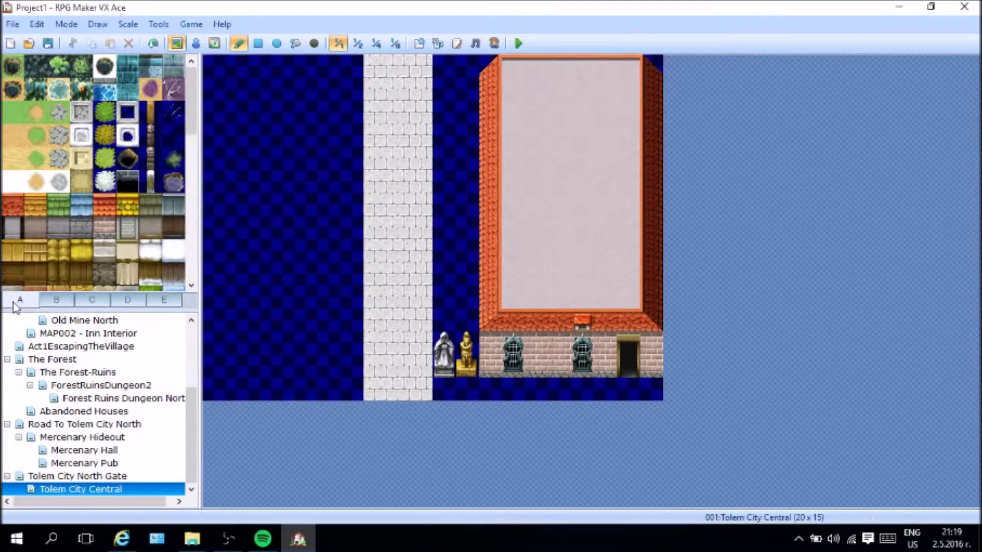
{"action": "left_click", "coordinate": [96, 476]}
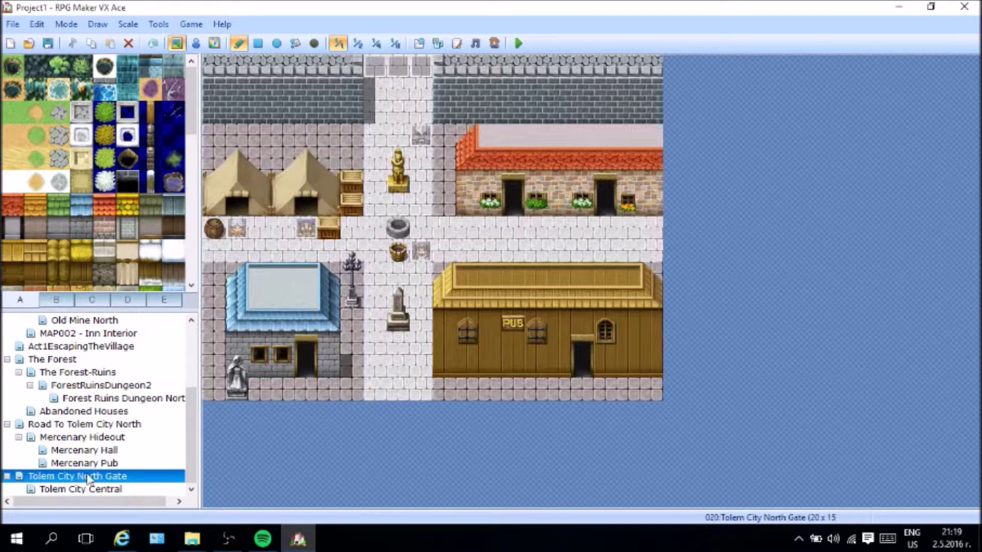
{"action": "left_click", "coordinate": [86, 490]}
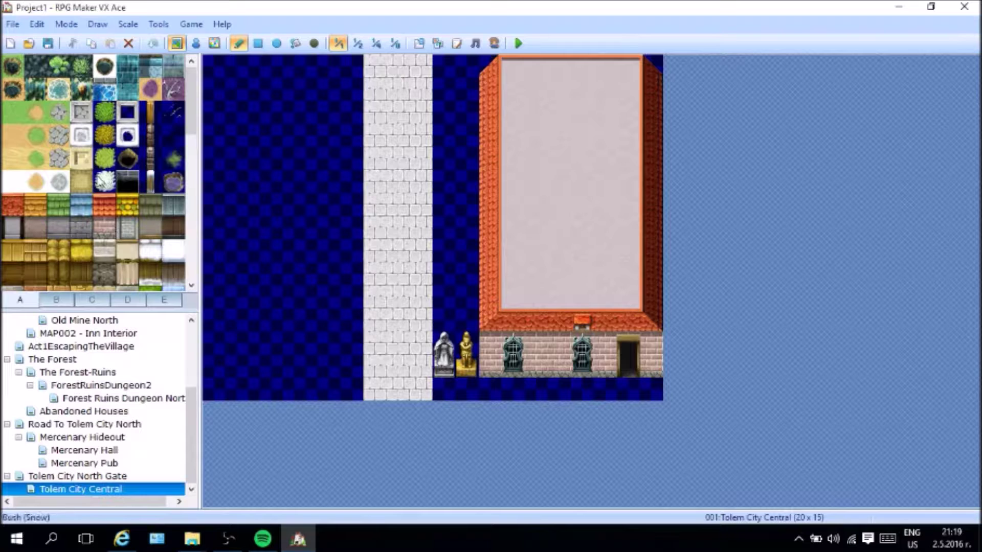
{"action": "scroll", "coordinate": [82, 251], "scroll_direction": "down", "scroll_amount": 5}
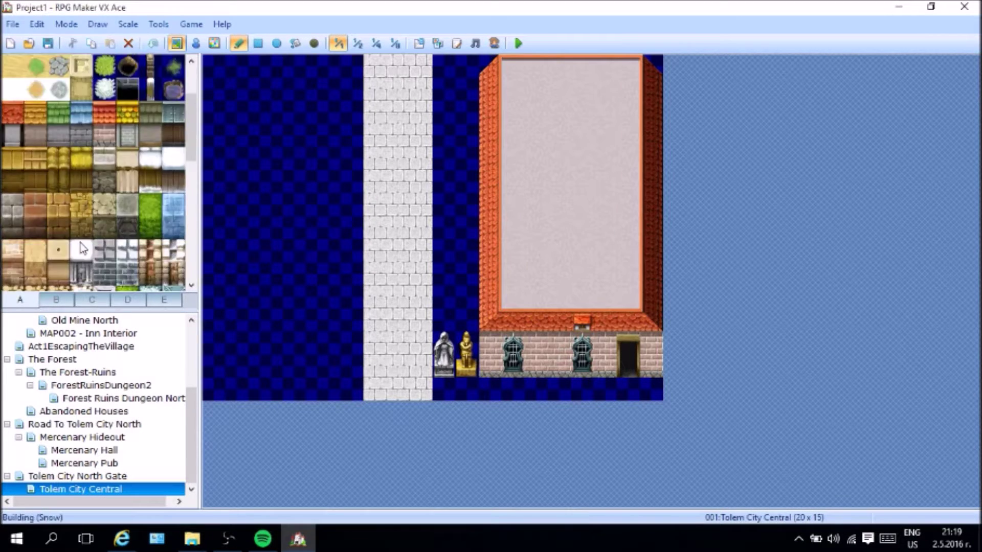
{"action": "scroll", "coordinate": [74, 259], "scroll_direction": "down", "scroll_amount": 2}
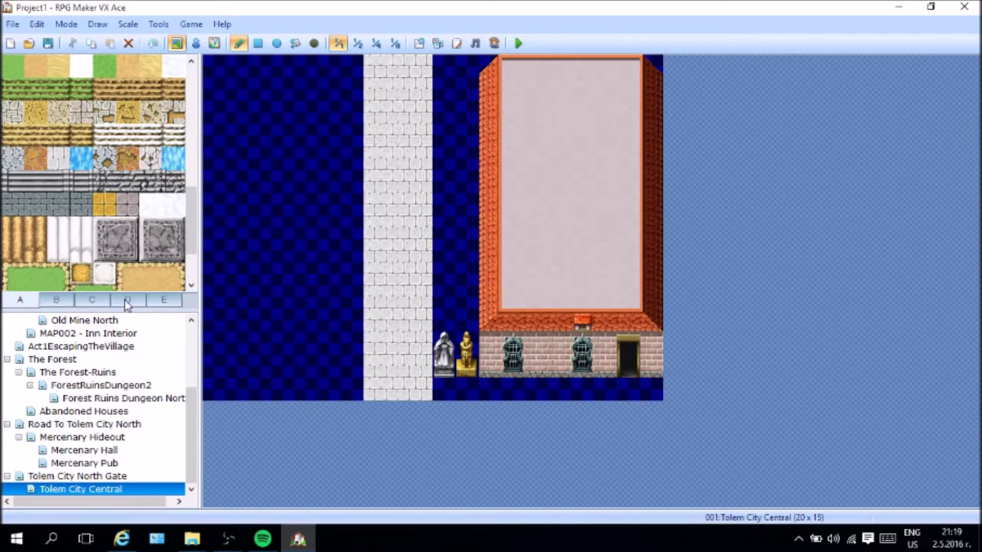
Step: Recheck Tolem City North Gate, and pave the strips between road and building and south of the building with grey square stones
{"action": "left_click", "coordinate": [76, 477]}
{"action": "left_click", "coordinate": [78, 490]}
{"action": "left_click_drag", "start_coordinate": [445, 67], "coordinate": [517, 66]}
{"action": "key", "text": "ctrl+z"}
{"action": "left_click_drag", "start_coordinate": [437, 67], "coordinate": [493, 65]}
{"action": "left_click", "coordinate": [651, 65]}
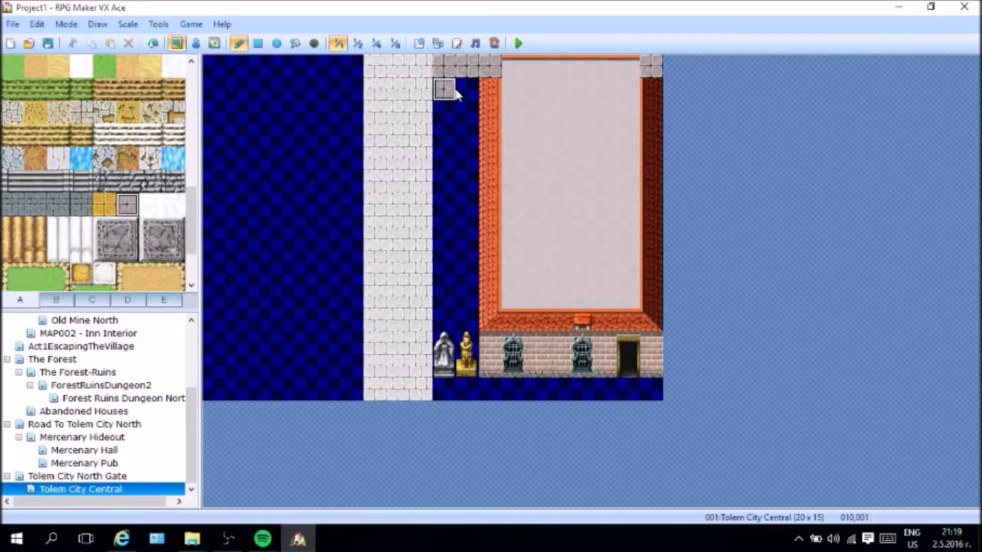
{"action": "mouse_move", "coordinate": [460, 153]}
{"action": "left_mouse_down"}
{"action": "mouse_move", "coordinate": [444, 266]}
{"action": "mouse_move", "coordinate": [456, 375]}
{"action": "mouse_move", "coordinate": [465, 225]}
{"action": "mouse_move", "coordinate": [449, 158]}
{"action": "mouse_move", "coordinate": [464, 182]}
{"action": "mouse_move", "coordinate": [443, 358]}
{"action": "mouse_move", "coordinate": [465, 390]}
{"action": "mouse_move", "coordinate": [655, 390]}
{"action": "left_mouse_up"}
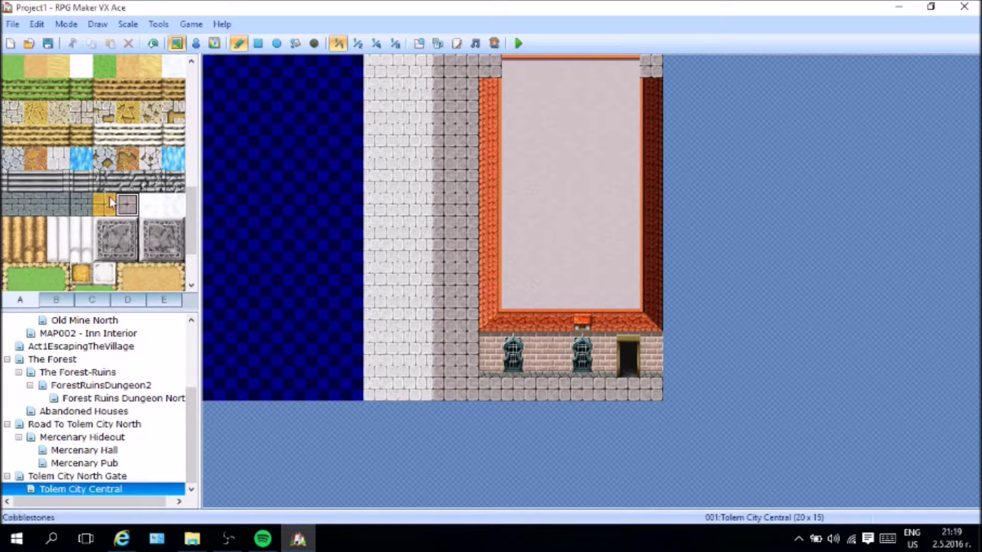
Step: Paint a two-tile-high white cobblestone side road from the main road to the map's west edge
{"action": "left_click", "coordinate": [57, 160]}
{"action": "left_click_drag", "start_coordinate": [361, 198], "coordinate": [220, 207]}
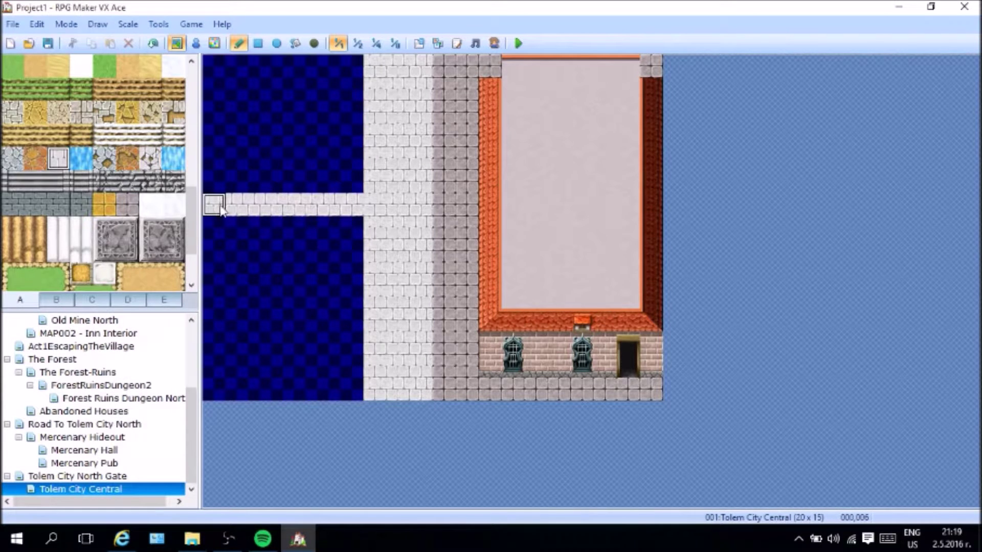
{"action": "left_click_drag", "start_coordinate": [352, 227], "coordinate": [215, 225]}
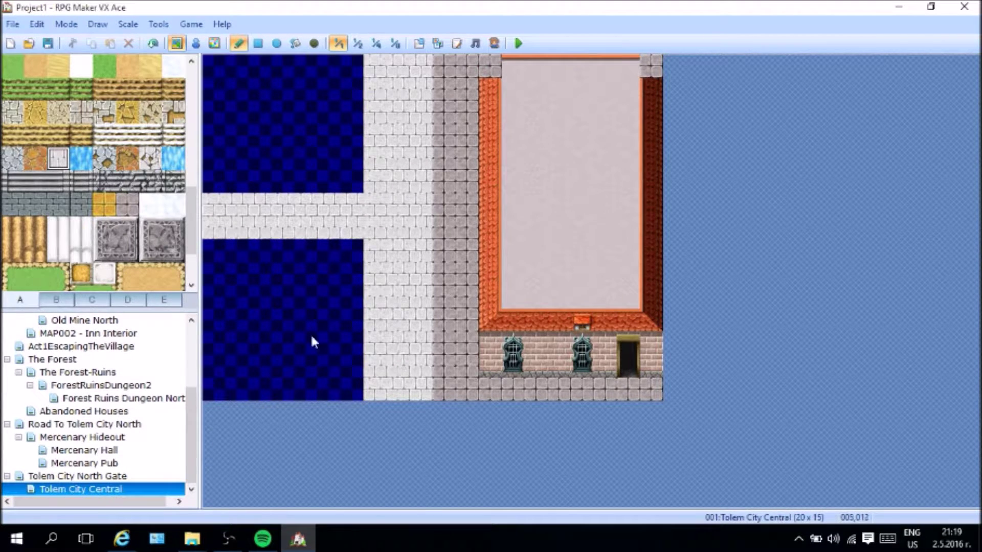
Step: Restore the red roof's northwest and northeast corner tiles over the grey paving
{"action": "left_click", "coordinate": [92, 300]}
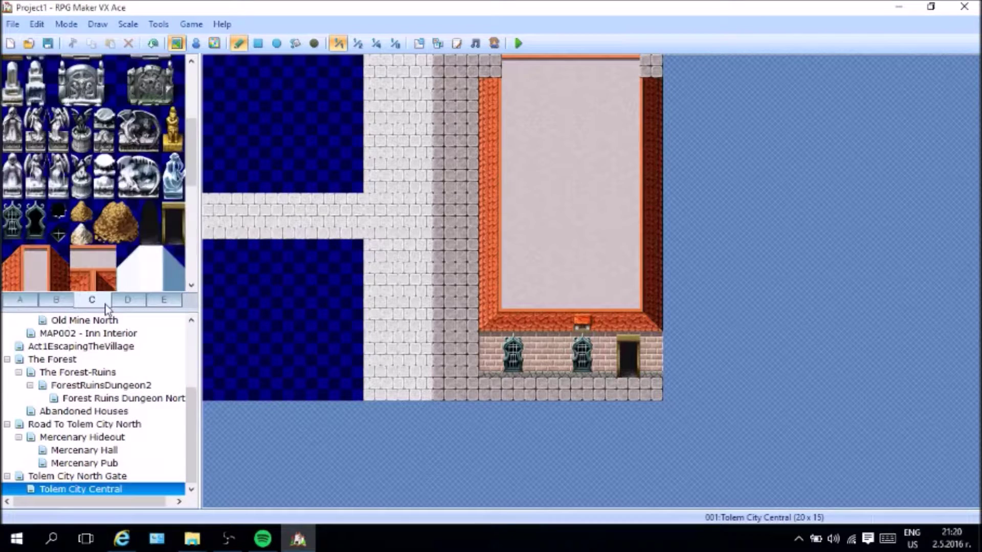
{"action": "left_click", "coordinate": [491, 66]}
{"action": "left_click", "coordinate": [58, 210]}
{"action": "left_click", "coordinate": [651, 66]}
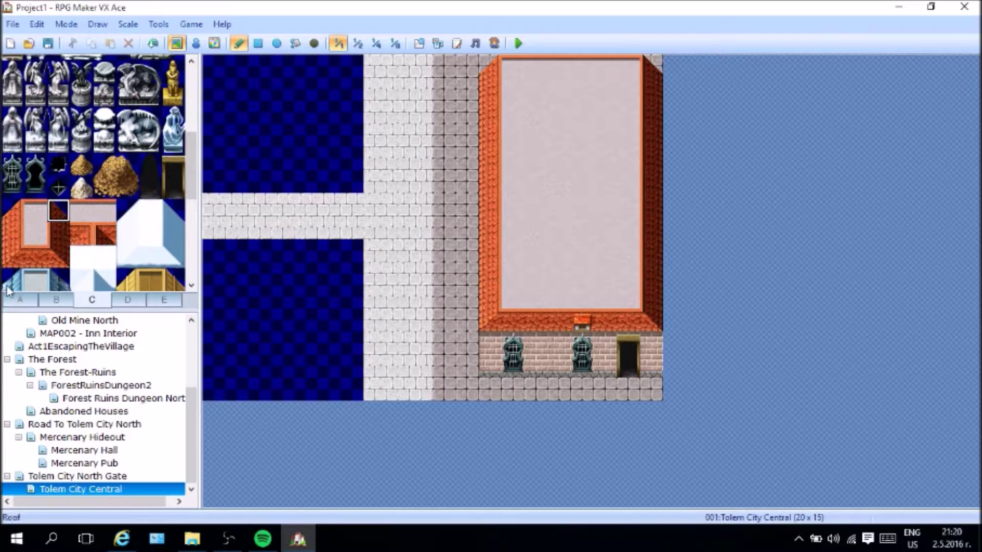
Step: Examine tileset A's ground, stair and paving tiles for the empty areas west of the main road
{"action": "left_click", "coordinate": [21, 300]}
{"action": "left_click", "coordinate": [81, 113]}
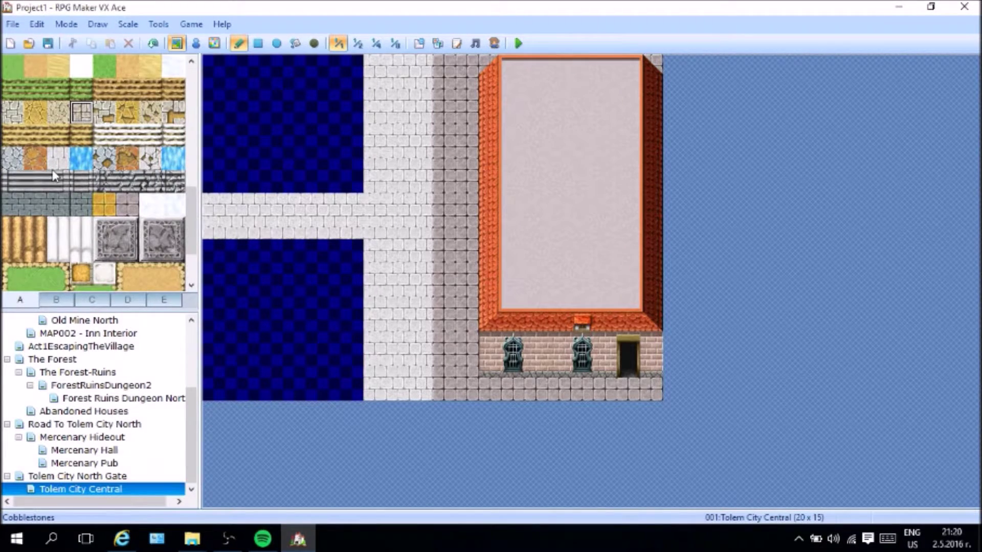
{"action": "scroll", "coordinate": [55, 176], "scroll_direction": "down", "scroll_amount": 2}
{"action": "scroll", "coordinate": [55, 176], "scroll_direction": "up", "scroll_amount": 5}
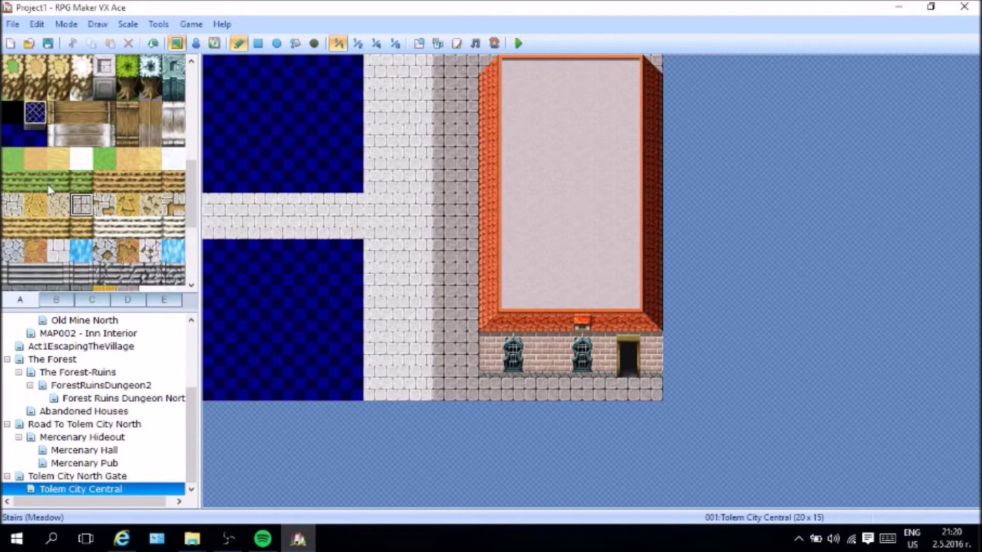
{"action": "scroll", "coordinate": [40, 233], "scroll_direction": "down", "scroll_amount": 3}
{"action": "scroll", "coordinate": [39, 229], "scroll_direction": "down", "scroll_amount": 2}
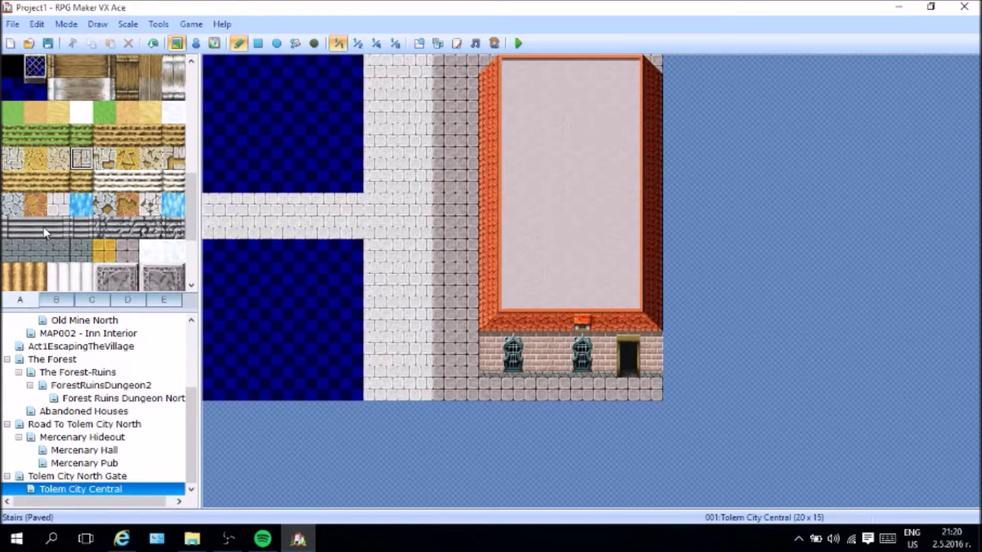
{"action": "scroll", "coordinate": [45, 232], "scroll_direction": "down", "scroll_amount": 3}
{"action": "scroll", "coordinate": [43, 229], "scroll_direction": "up", "scroll_amount": 4}
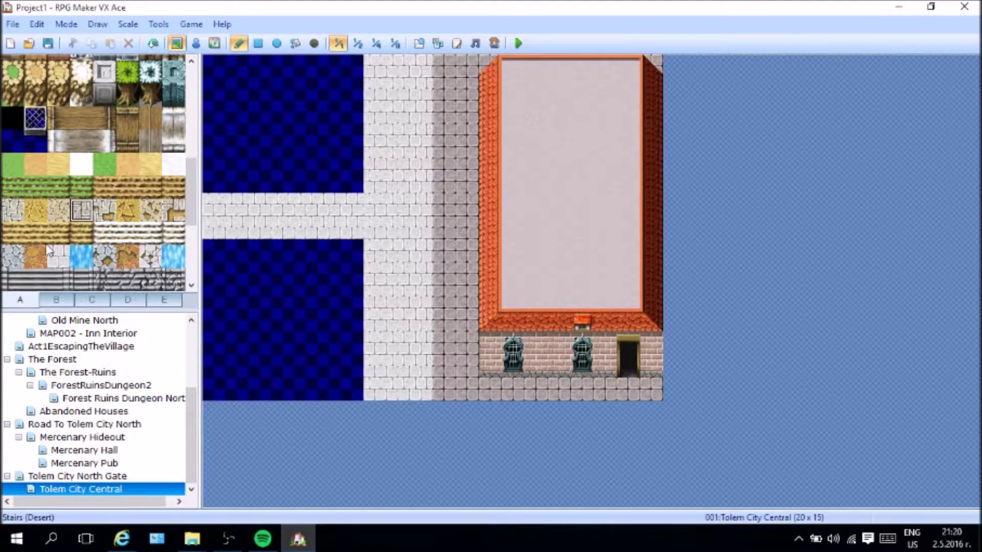
{"action": "scroll", "coordinate": [48, 250], "scroll_direction": "down", "scroll_amount": 3}
{"action": "scroll", "coordinate": [45, 242], "scroll_direction": "up", "scroll_amount": 5}
{"action": "scroll", "coordinate": [47, 251], "scroll_direction": "down", "scroll_amount": 2}
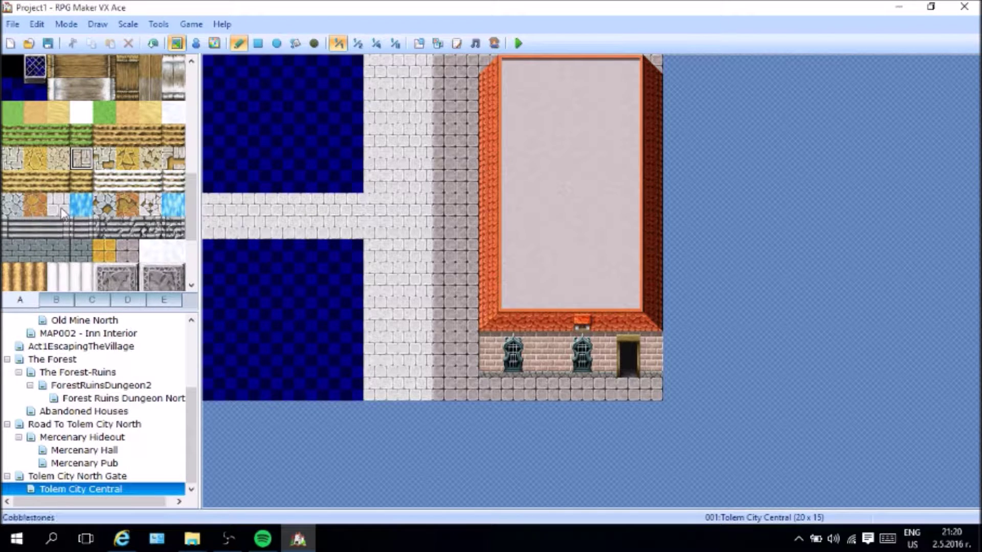
Step: Fill the empty areas north and south of the side road with grey square paving
{"action": "left_click", "coordinate": [127, 250]}
{"action": "mouse_move", "coordinate": [352, 66]}
{"action": "left_mouse_down"}
{"action": "mouse_move", "coordinate": [214, 109]}
{"action": "mouse_move", "coordinate": [317, 75]}
{"action": "mouse_move", "coordinate": [348, 109]}
{"action": "mouse_move", "coordinate": [344, 163]}
{"action": "mouse_move", "coordinate": [302, 180]}
{"action": "mouse_move", "coordinate": [235, 137]}
{"action": "mouse_move", "coordinate": [344, 143]}
{"action": "mouse_move", "coordinate": [236, 136]}
{"action": "mouse_move", "coordinate": [259, 158]}
{"action": "mouse_move", "coordinate": [219, 136]}
{"action": "mouse_move", "coordinate": [276, 181]}
{"action": "mouse_move", "coordinate": [352, 181]}
{"action": "left_mouse_up"}
{"action": "mouse_move", "coordinate": [251, 243]}
{"action": "left_mouse_down"}
{"action": "mouse_move", "coordinate": [351, 247]}
{"action": "mouse_move", "coordinate": [222, 268]}
{"action": "mouse_move", "coordinate": [331, 267]}
{"action": "mouse_move", "coordinate": [213, 297]}
{"action": "mouse_move", "coordinate": [300, 293]}
{"action": "mouse_move", "coordinate": [352, 328]}
{"action": "mouse_move", "coordinate": [347, 391]}
{"action": "mouse_move", "coordinate": [263, 323]}
{"action": "mouse_move", "coordinate": [311, 362]}
{"action": "mouse_move", "coordinate": [217, 364]}
{"action": "mouse_move", "coordinate": [274, 380]}
{"action": "left_mouse_up"}
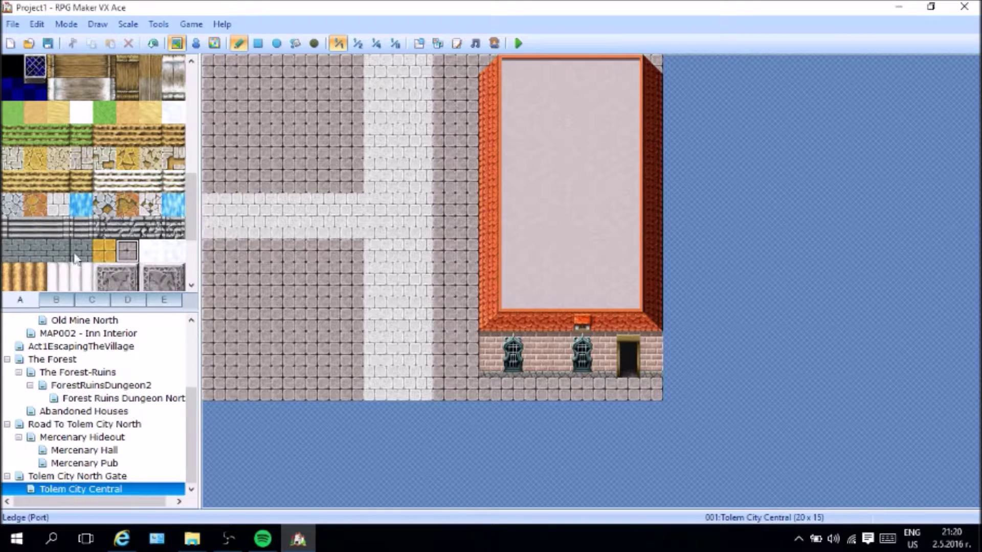
Step: Place the Shop Sign (Crest) on the brick wall between the two barred windows
{"action": "left_click", "coordinate": [70, 301]}
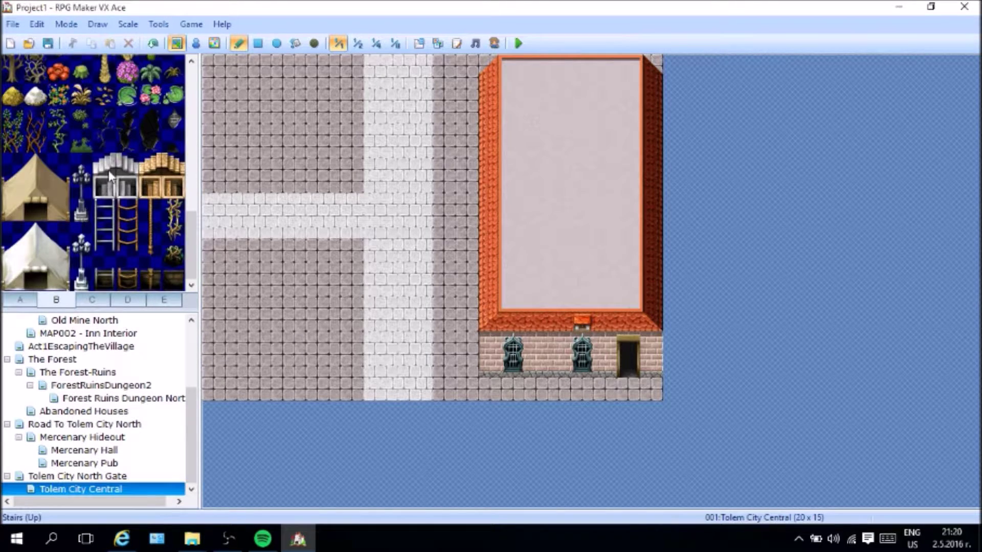
{"action": "scroll", "coordinate": [121, 242], "scroll_direction": "up", "scroll_amount": 6}
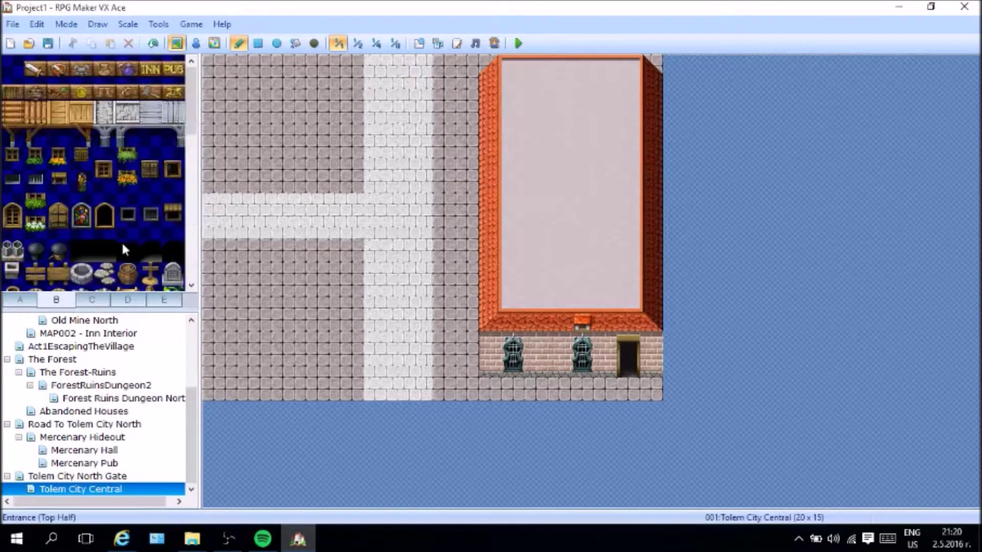
{"action": "scroll", "coordinate": [121, 241], "scroll_direction": "down", "scroll_amount": 2}
{"action": "scroll", "coordinate": [141, 235], "scroll_direction": "up", "scroll_amount": 2}
{"action": "left_click", "coordinate": [150, 95]}
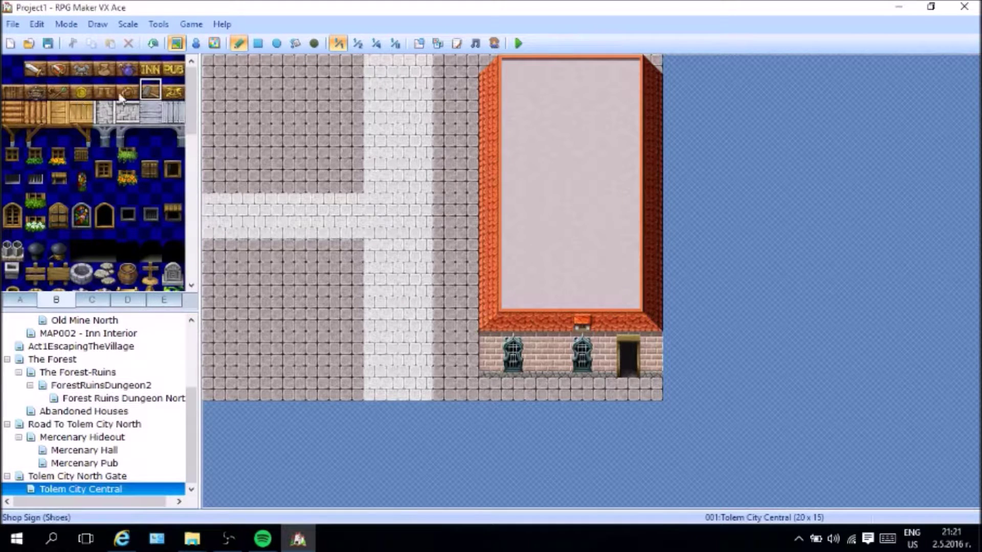
{"action": "left_click", "coordinate": [174, 92]}
{"action": "left_click", "coordinate": [559, 347]}
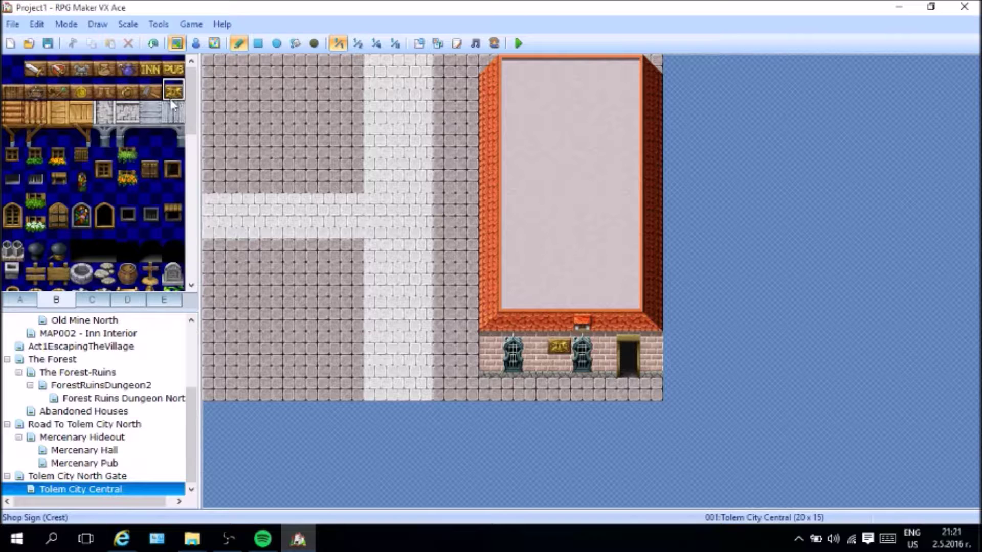
Step: Try the tan tent on the paving just north of the side road and undo the placement
{"action": "scroll", "coordinate": [118, 223], "scroll_direction": "down", "scroll_amount": 3}
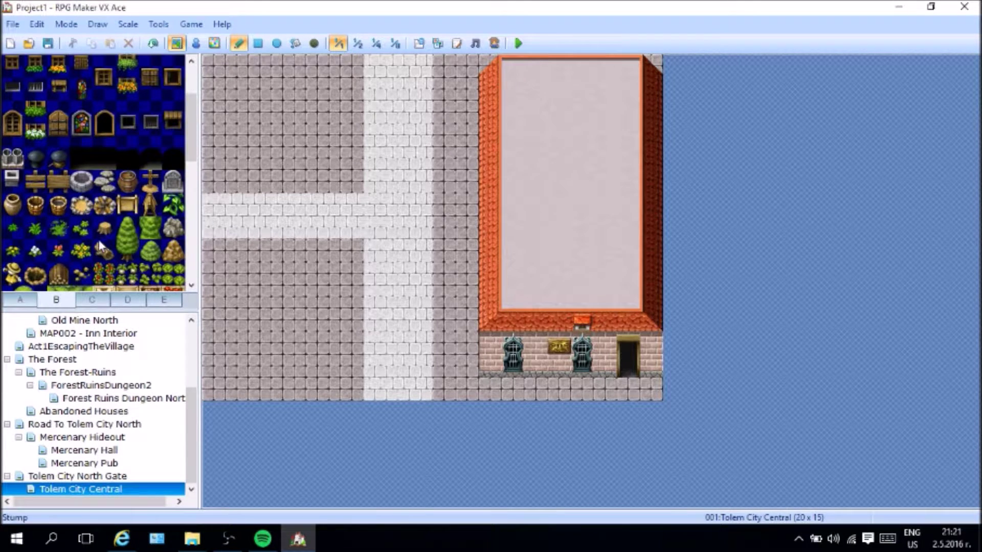
{"action": "scroll", "coordinate": [95, 244], "scroll_direction": "down", "scroll_amount": 6}
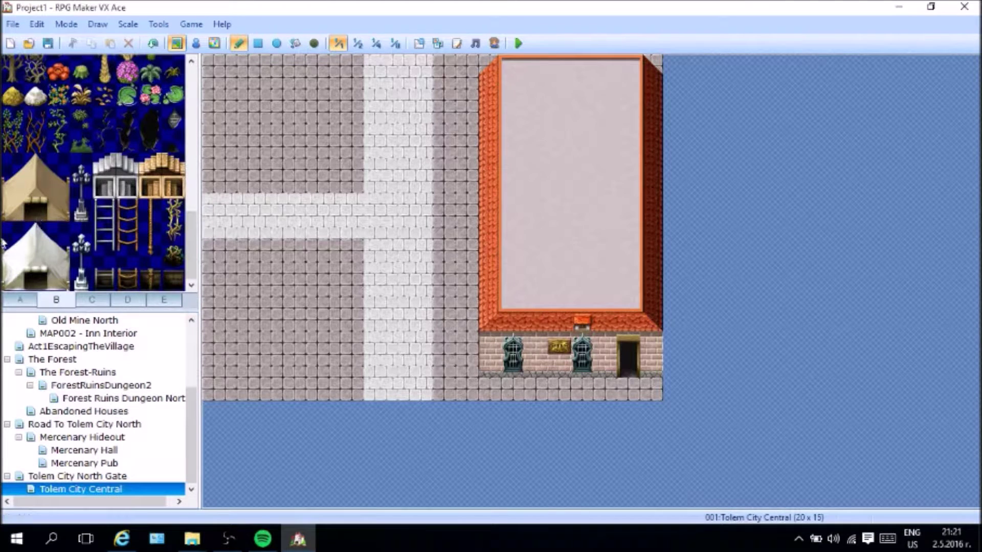
{"action": "left_click_drag", "start_coordinate": [10, 162], "coordinate": [60, 215]}
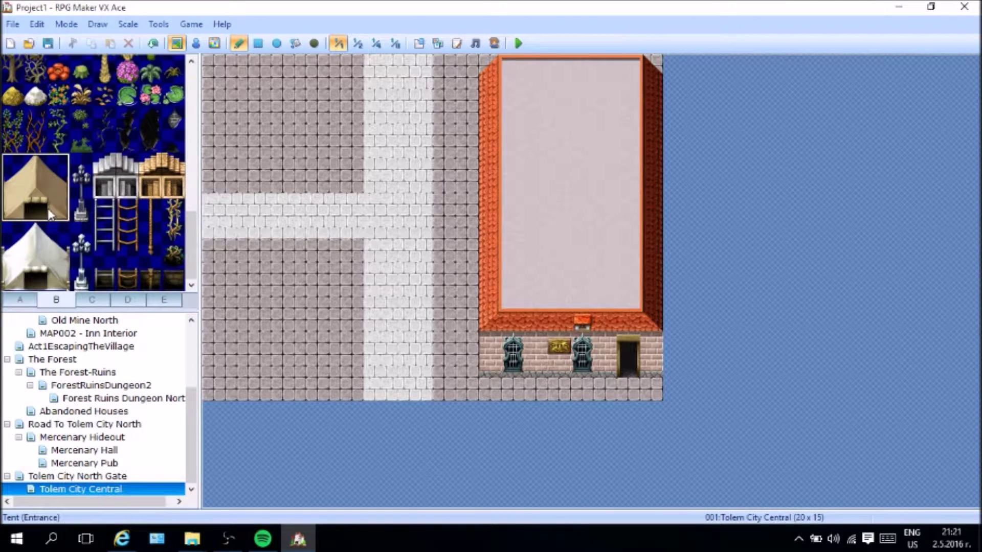
{"action": "left_click", "coordinate": [251, 127]}
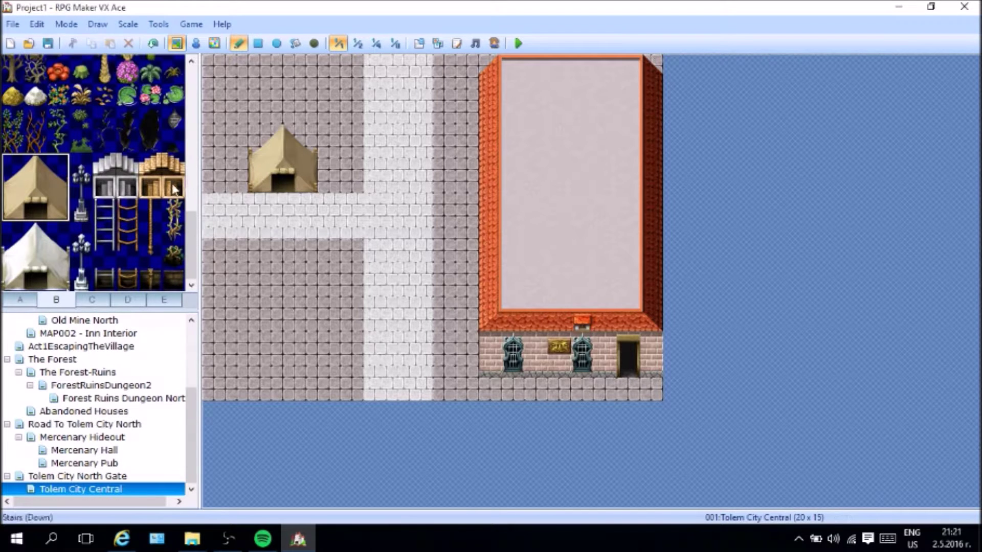
{"action": "left_click", "coordinate": [58, 191]}
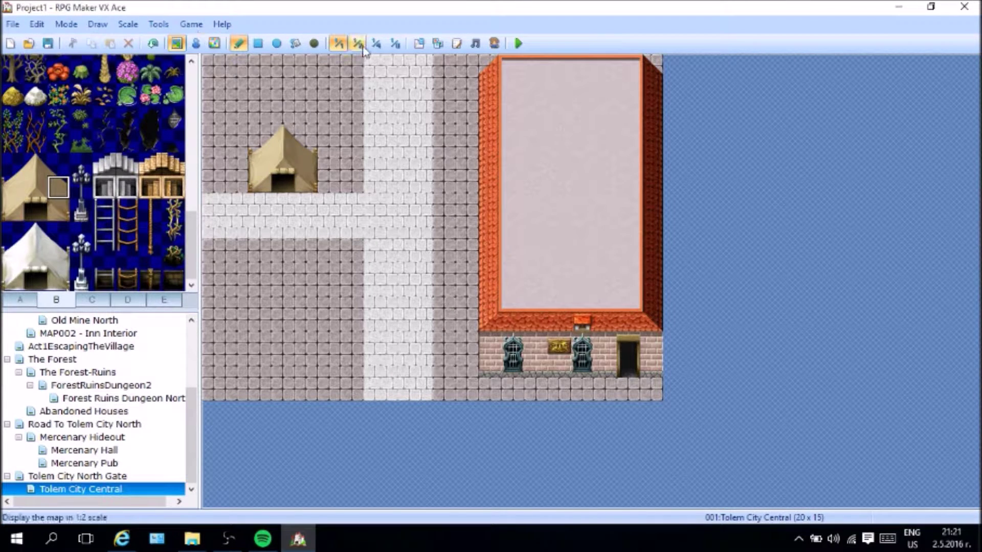
{"action": "key", "text": "ctrl+z"}
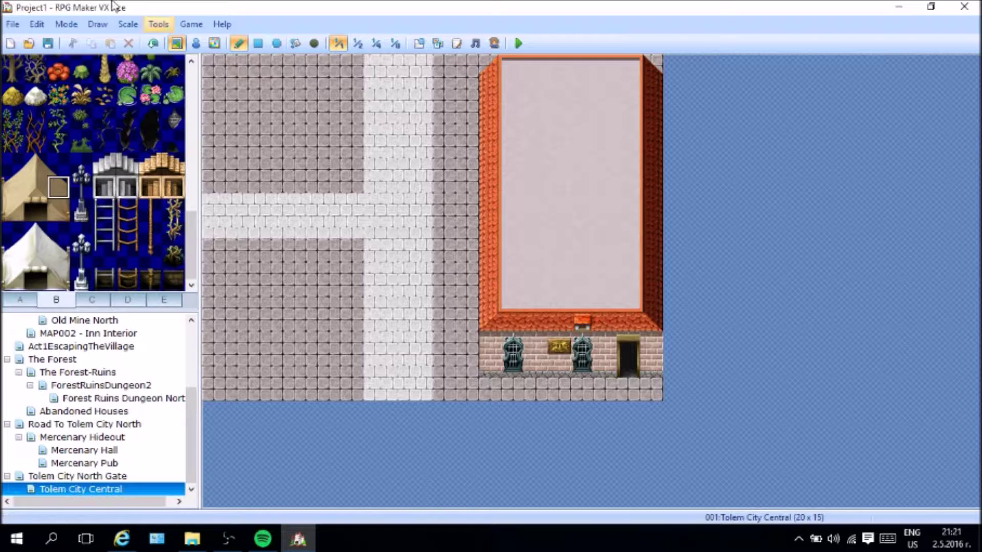
{"action": "left_click", "coordinate": [191, 24]}
{"action": "mouse_move", "coordinate": [164, 26]}
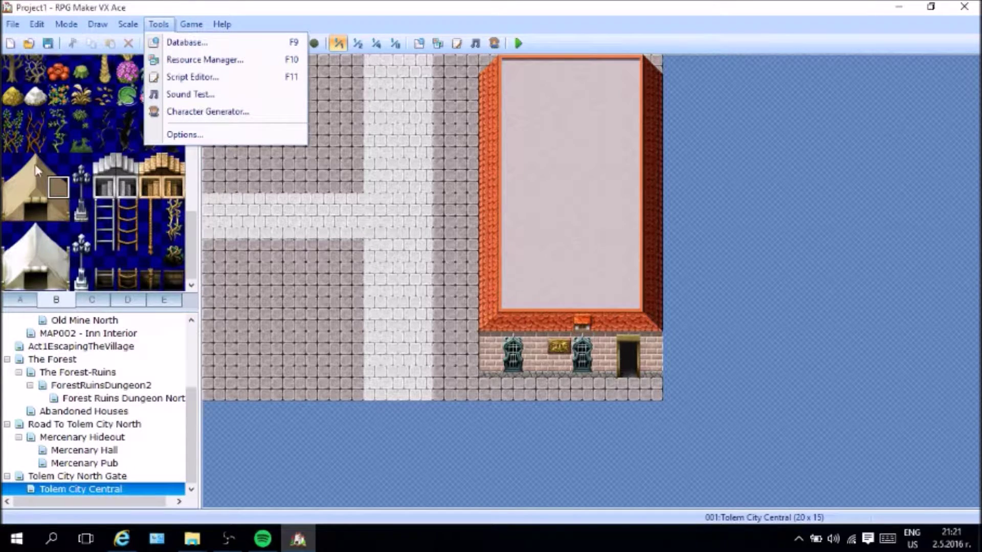
Step: Open the database and examine the Exterior tileset's graphics, including its tile sets A and D
{"action": "left_click", "coordinate": [164, 43]}
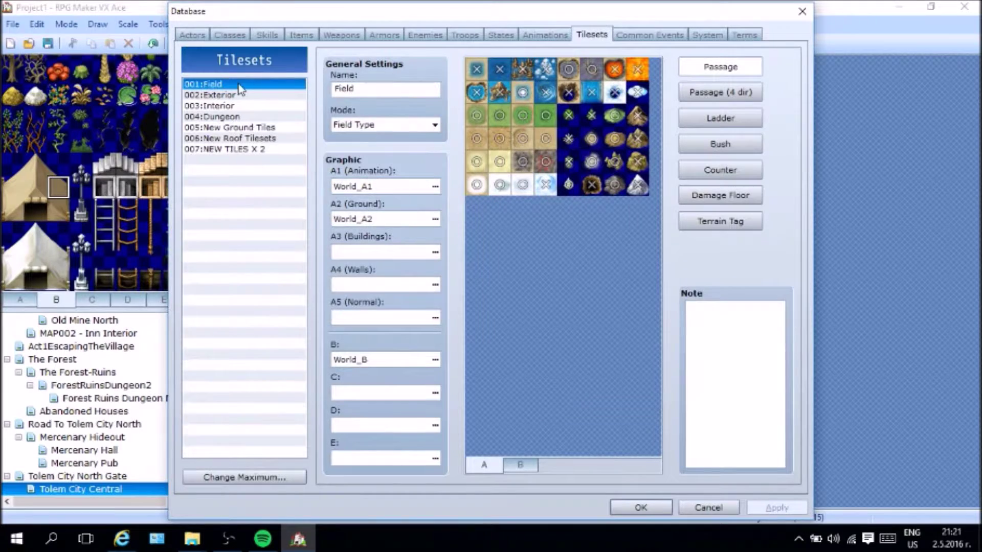
{"action": "left_click_drag", "start_coordinate": [276, 20], "coordinate": [469, 26]}
{"action": "left_click", "coordinate": [421, 101]}
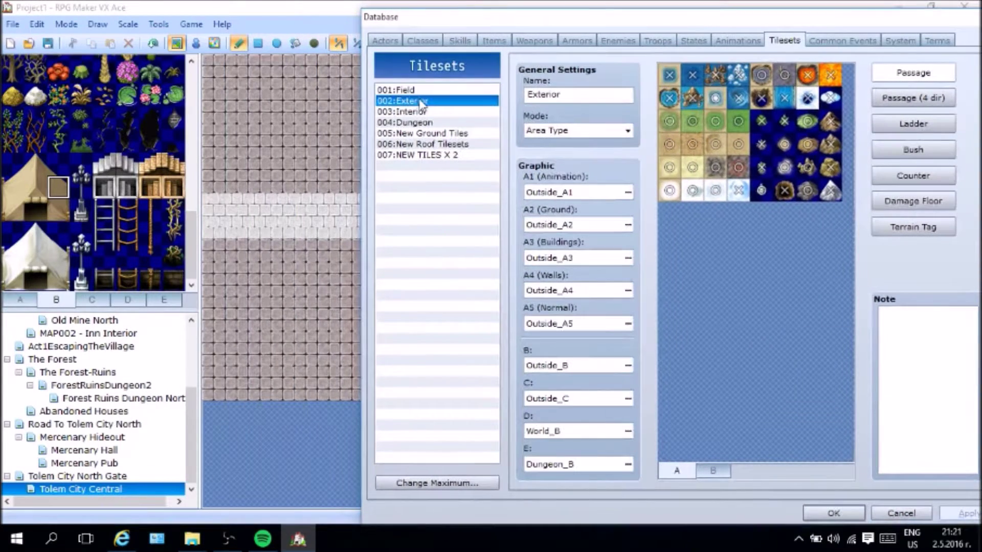
{"action": "scroll", "coordinate": [842, 266], "scroll_direction": "down", "scroll_amount": 5}
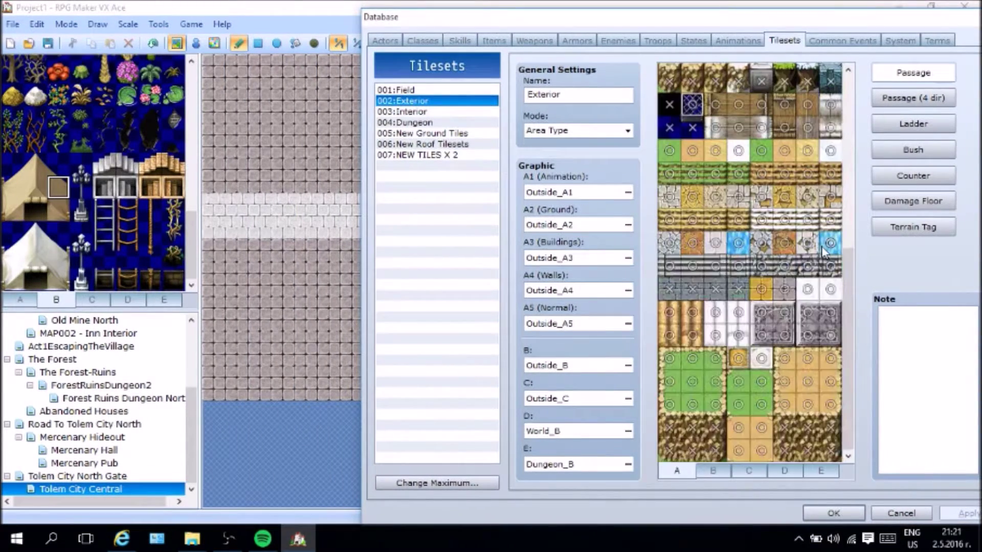
{"action": "left_click", "coordinate": [797, 472]}
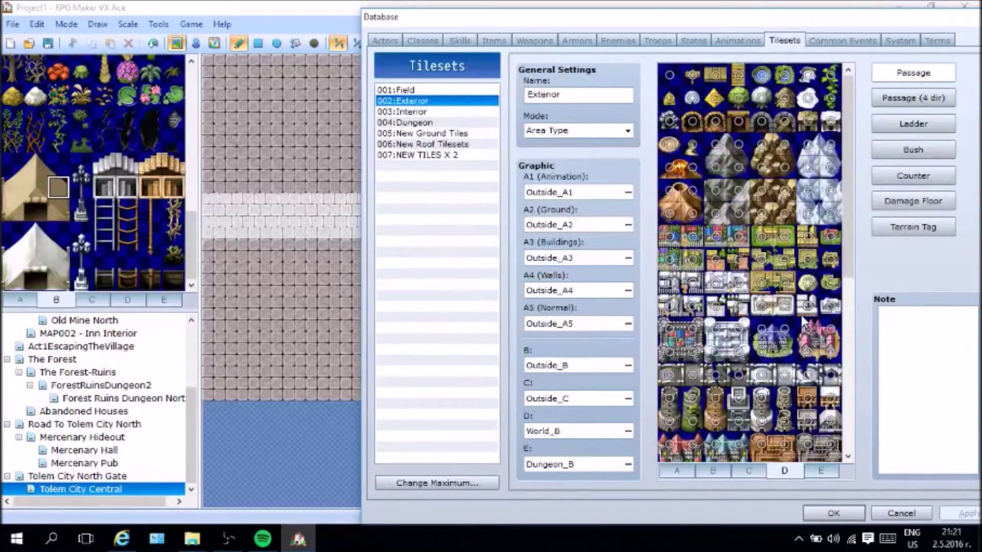
{"action": "scroll", "coordinate": [804, 325], "scroll_direction": "down", "scroll_amount": 1}
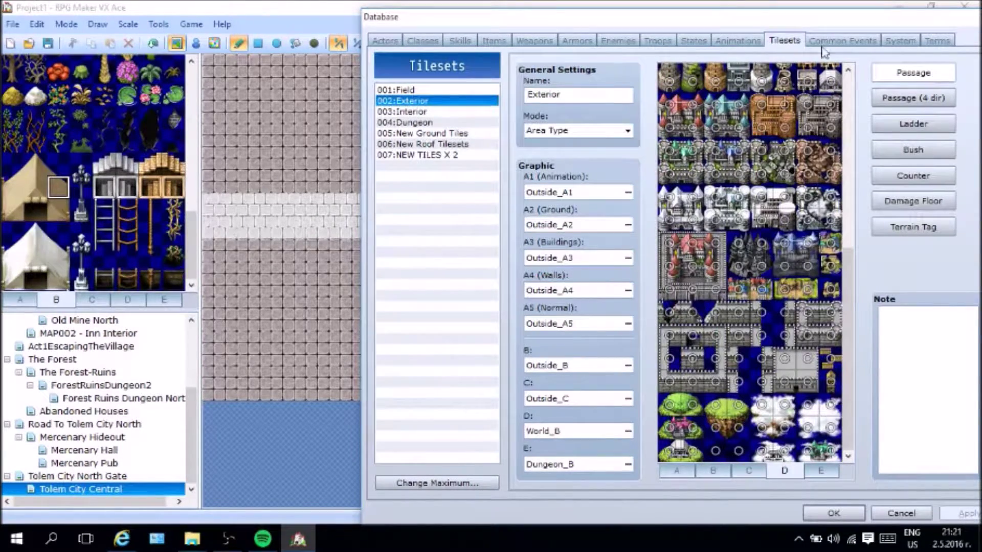
{"action": "left_click_drag", "start_coordinate": [822, 23], "coordinate": [725, 17]}
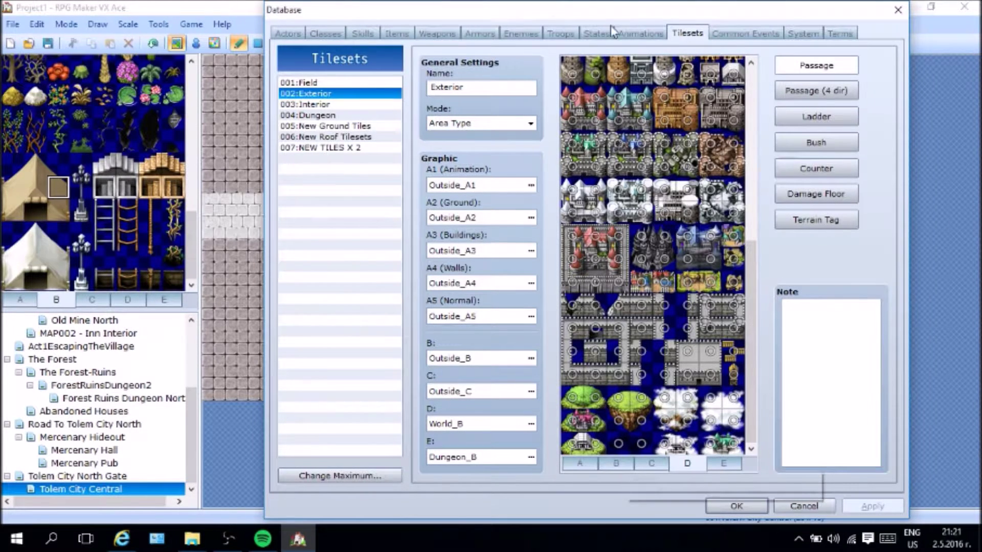
Step: Look through the database's animations and items, and view the icons available for the Potion item
{"action": "left_click", "coordinate": [658, 34]}
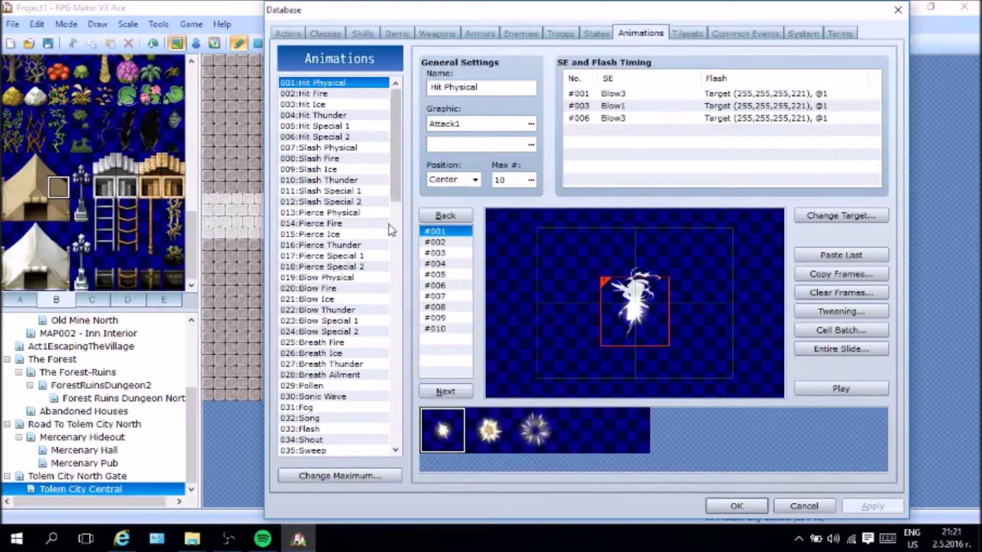
{"action": "scroll", "coordinate": [384, 246], "scroll_direction": "down", "scroll_amount": 13}
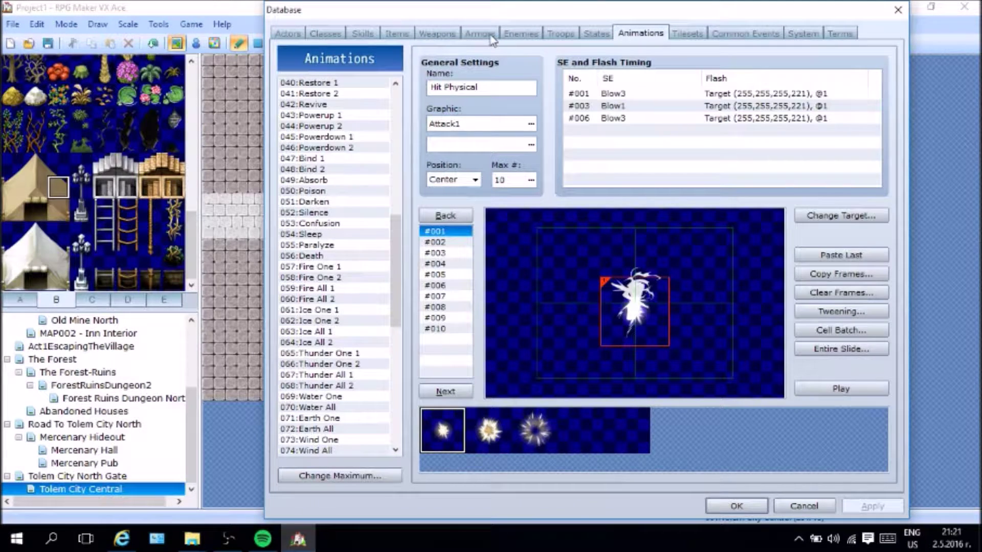
{"action": "left_click", "coordinate": [396, 34]}
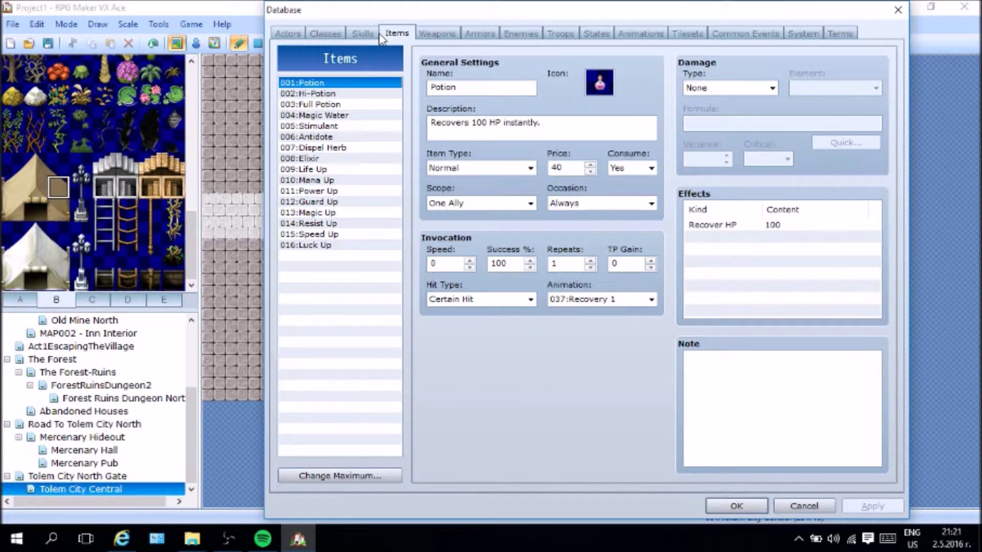
{"action": "double_click", "coordinate": [600, 83]}
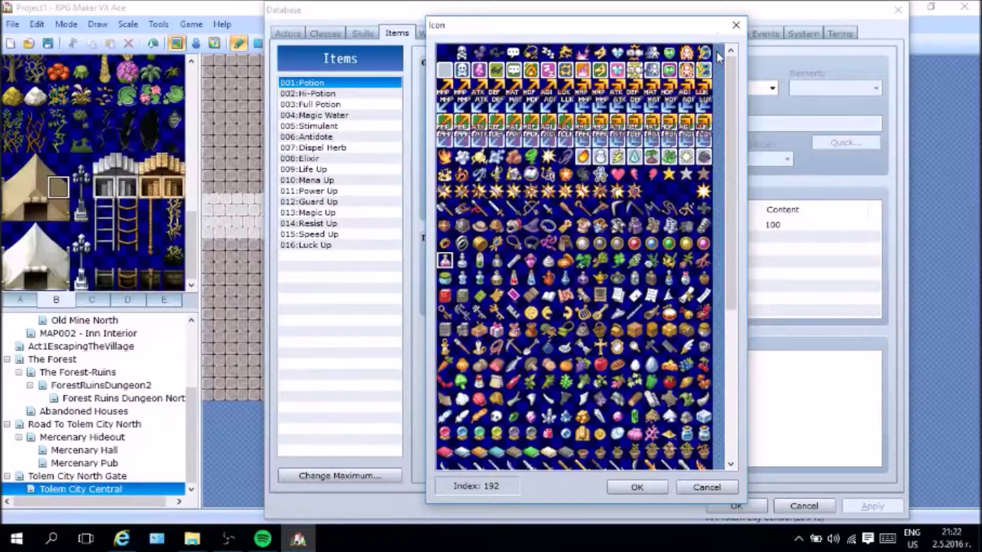
{"action": "scroll", "coordinate": [719, 57], "scroll_direction": "down", "scroll_amount": 4}
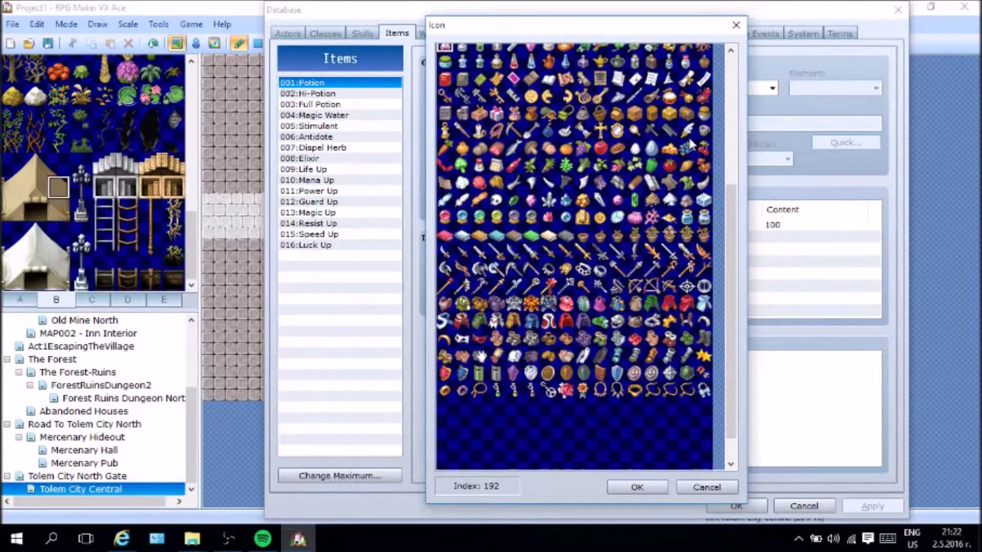
{"action": "left_click", "coordinate": [707, 488]}
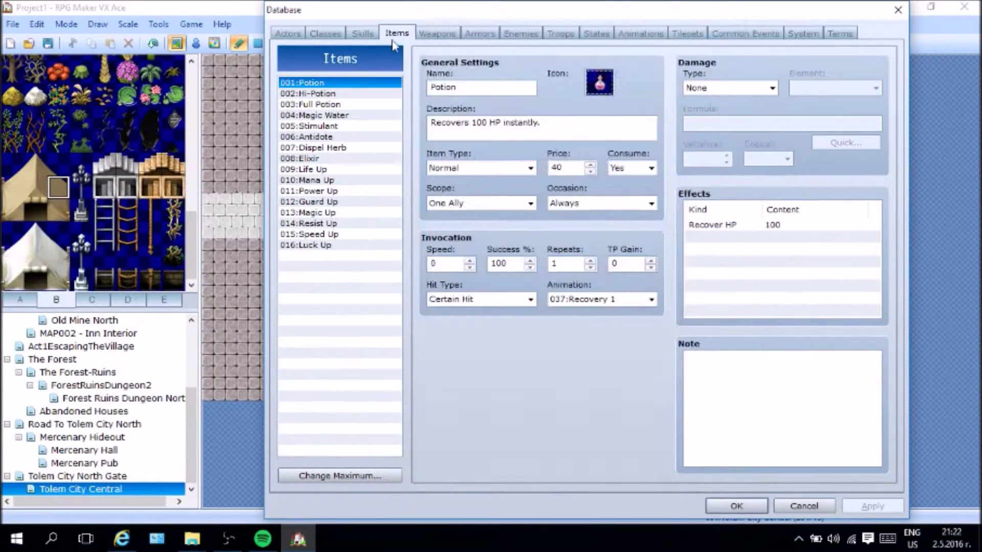
Step: Review the database's skills, classes, weapons, common events, system settings and terms, and close it without changes
{"action": "left_click", "coordinate": [376, 36]}
{"action": "left_click", "coordinate": [337, 34]}
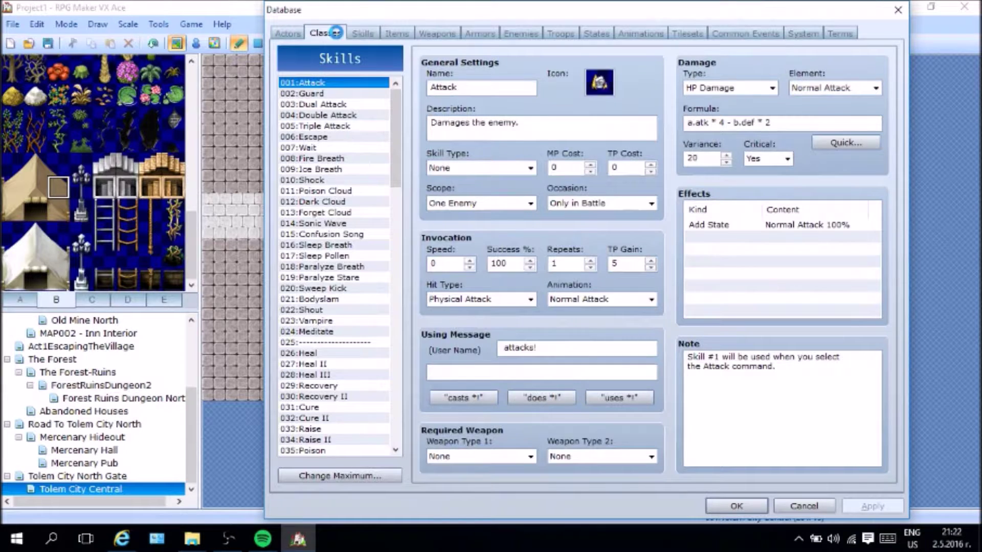
{"action": "left_click", "coordinate": [404, 34]}
{"action": "left_click", "coordinate": [453, 36]}
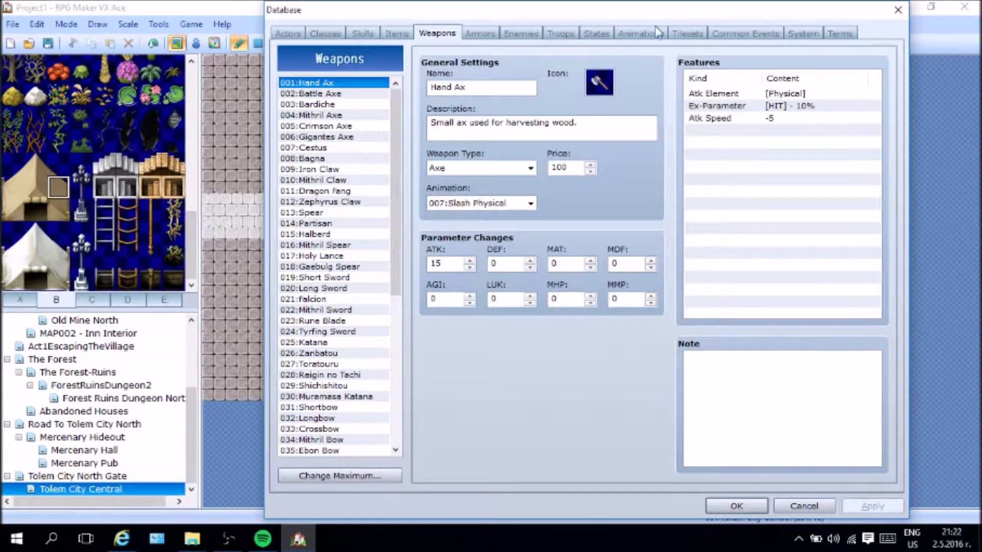
{"action": "left_click", "coordinate": [751, 33]}
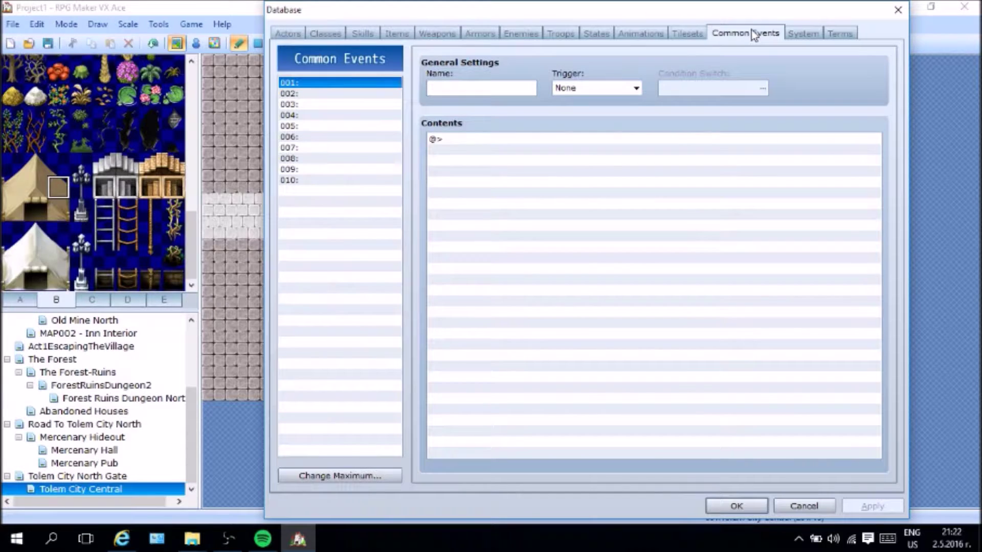
{"action": "left_click", "coordinate": [806, 34]}
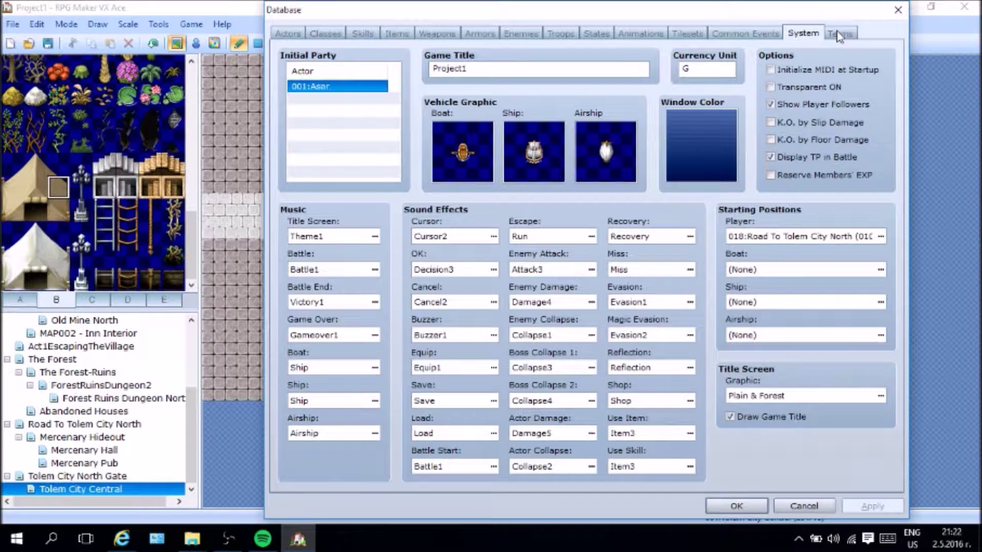
{"action": "left_click", "coordinate": [839, 34]}
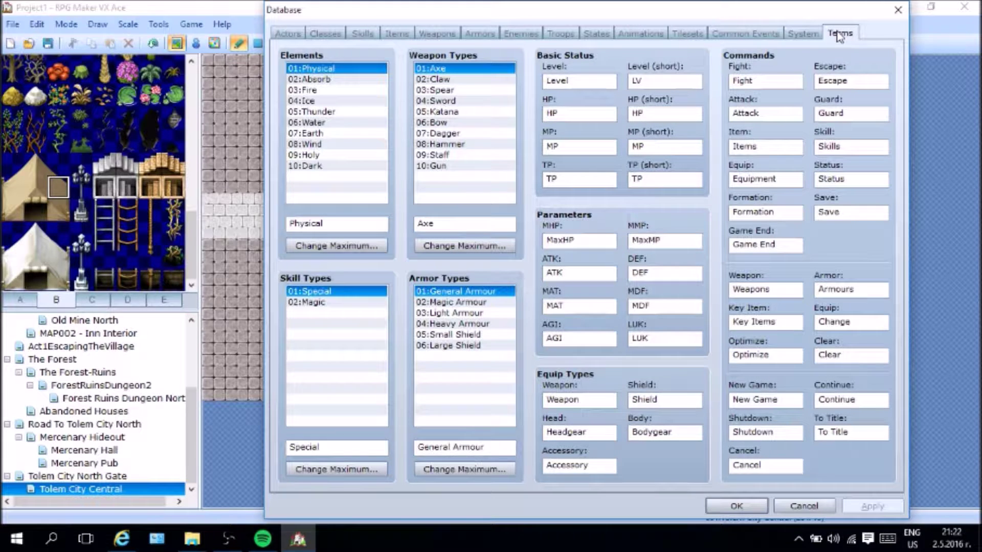
{"action": "left_click", "coordinate": [898, 9]}
Step: Place four tan tents in two rows of two on the paving north of the side road
{"action": "left_click", "coordinate": [35, 165]}
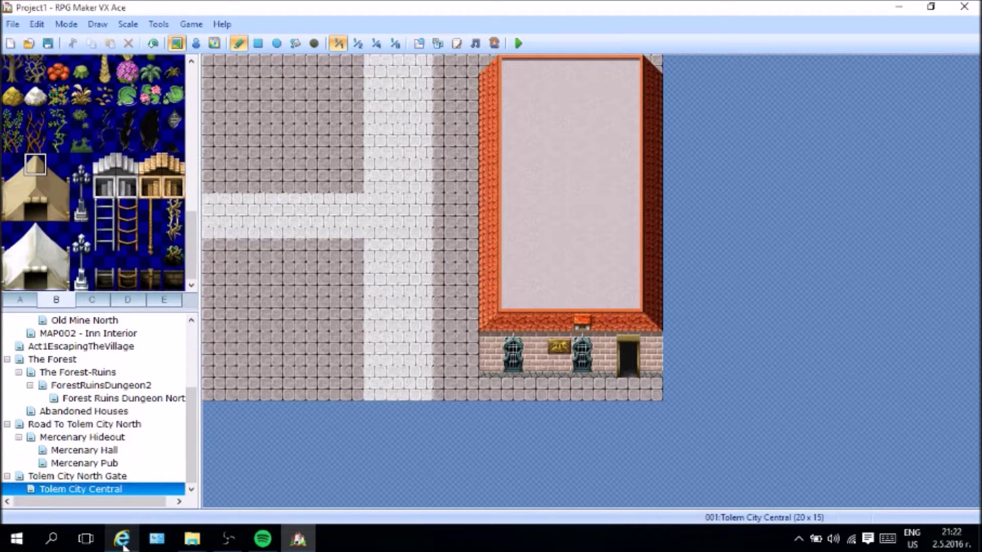
{"action": "mouse_move", "coordinate": [122, 546]}
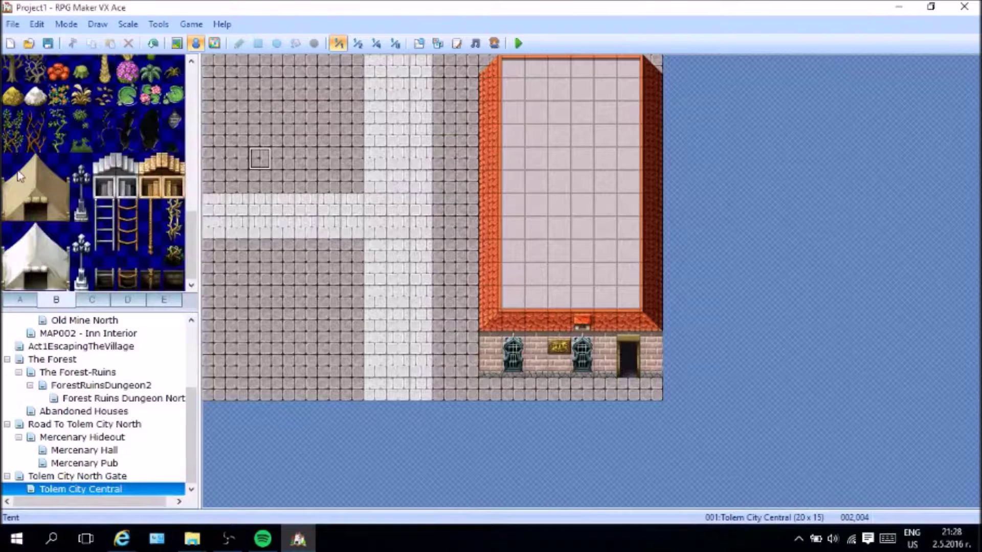
{"action": "left_click_drag", "start_coordinate": [19, 176], "coordinate": [62, 213]}
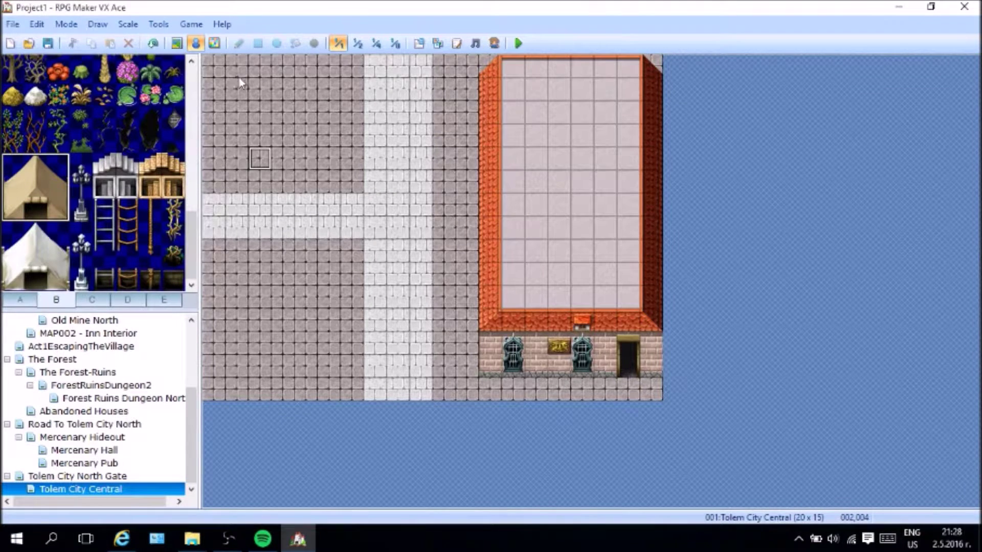
{"action": "left_click", "coordinate": [176, 43]}
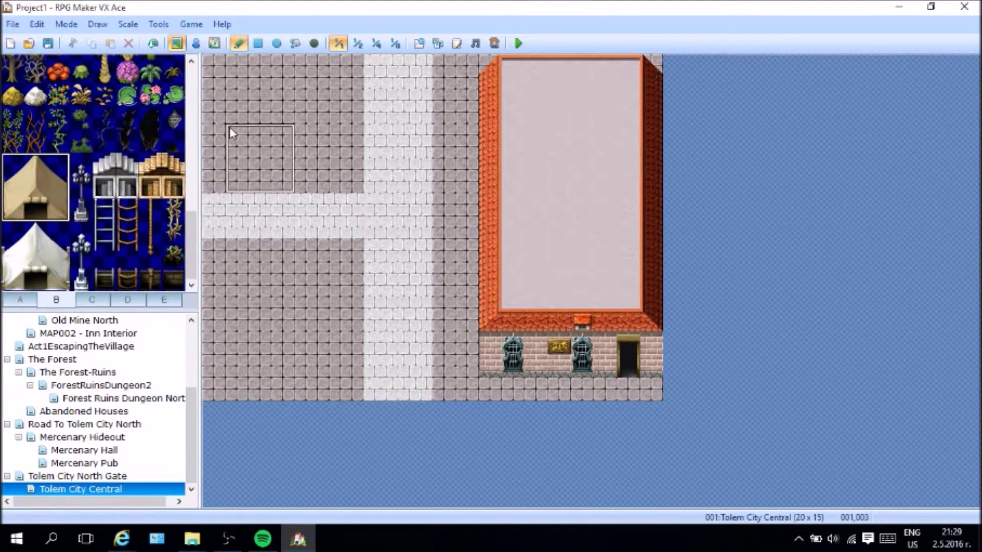
{"action": "left_click", "coordinate": [217, 70]}
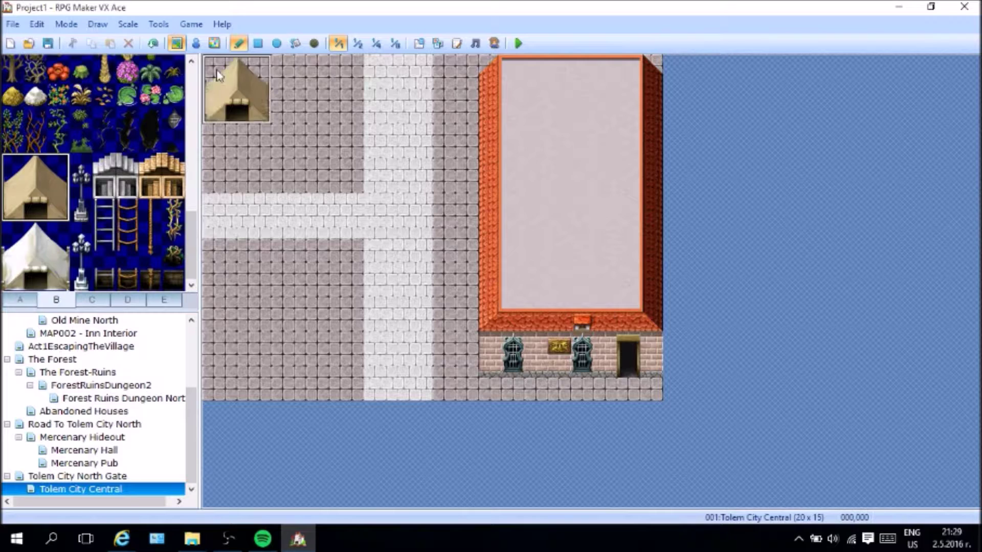
{"action": "left_click", "coordinate": [317, 73]}
{"action": "left_click", "coordinate": [228, 147]}
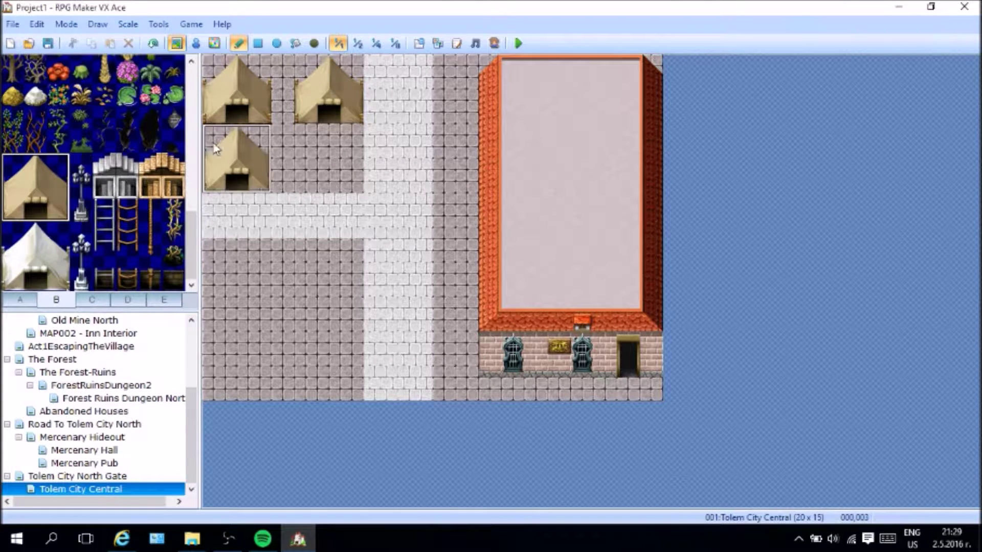
{"action": "left_click", "coordinate": [312, 149]}
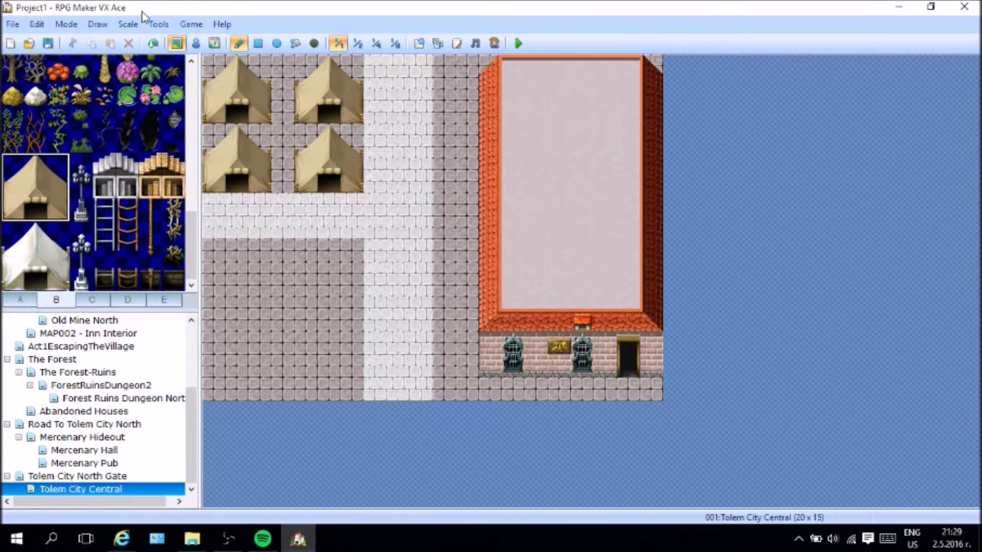
Step: Set the player's starting position on the main road, right beside the southeastern tent
{"action": "left_click", "coordinate": [196, 43]}
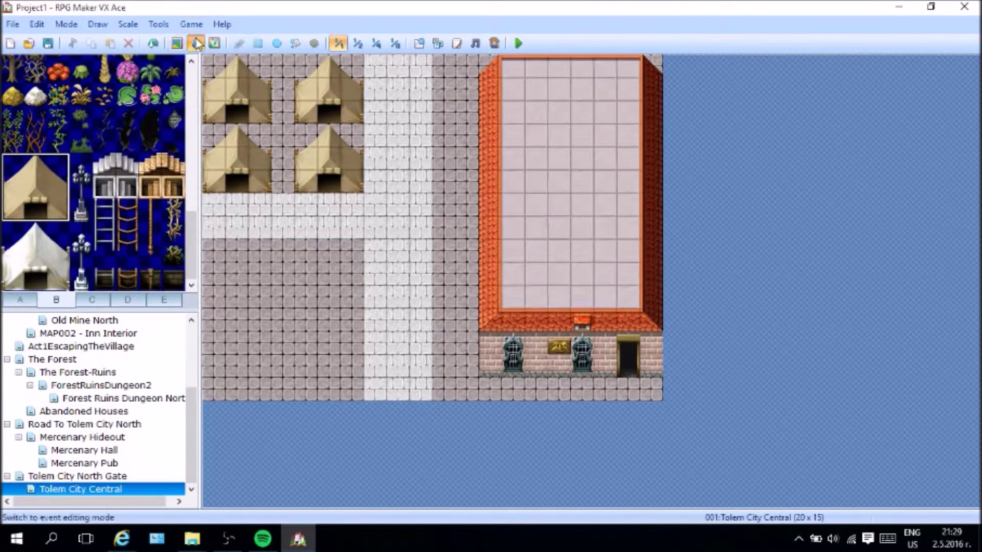
{"action": "right_click", "coordinate": [382, 194]}
{"action": "mouse_move", "coordinate": [447, 328]}
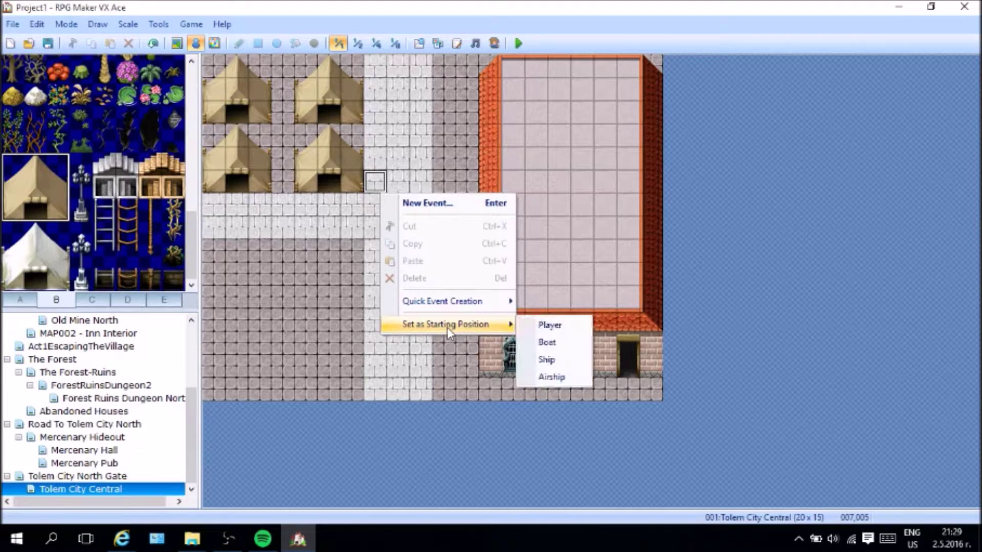
{"action": "left_click", "coordinate": [550, 326]}
Step: Launch a playtest, saving the changes to Project1, and start a new game
{"action": "left_click", "coordinate": [519, 44]}
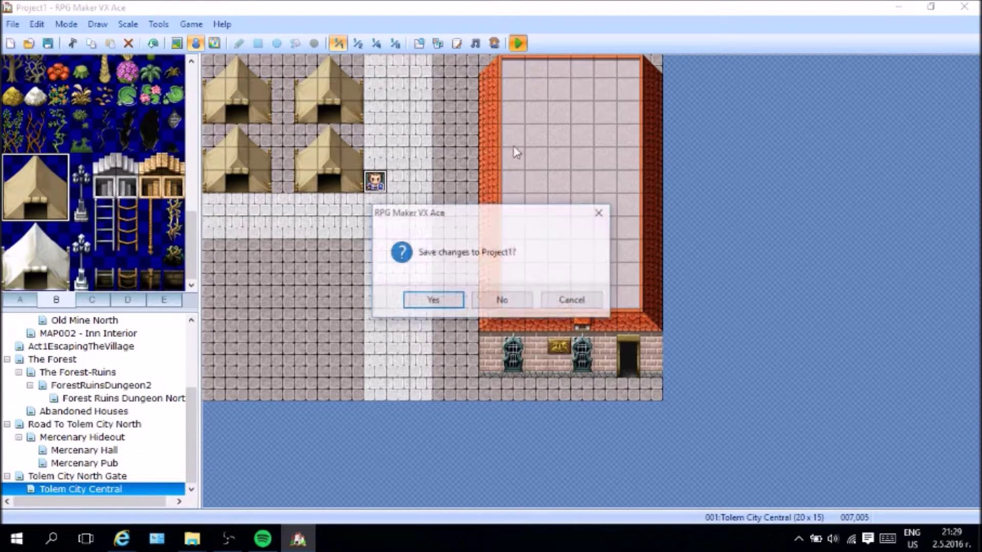
{"action": "left_click", "coordinate": [448, 300]}
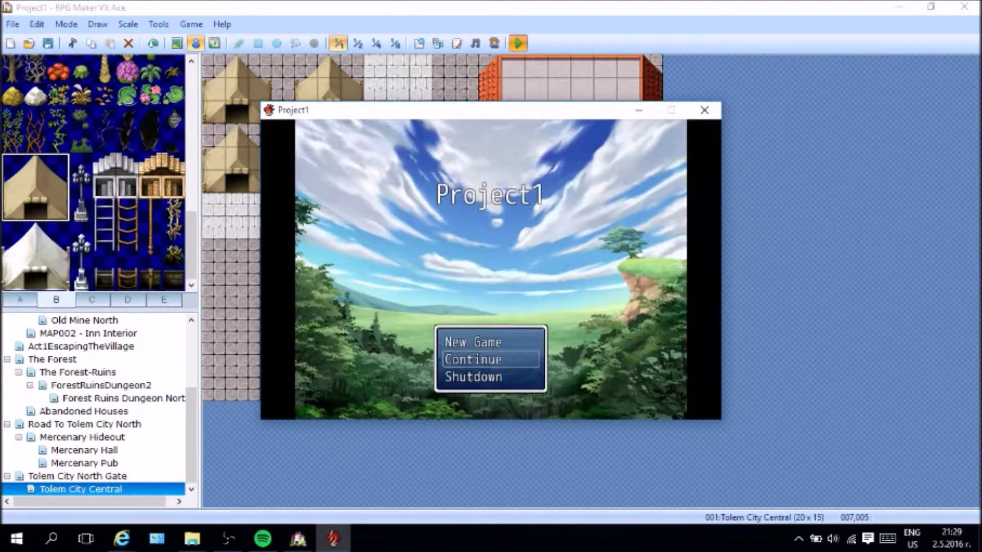
{"action": "key", "text": "Return"}
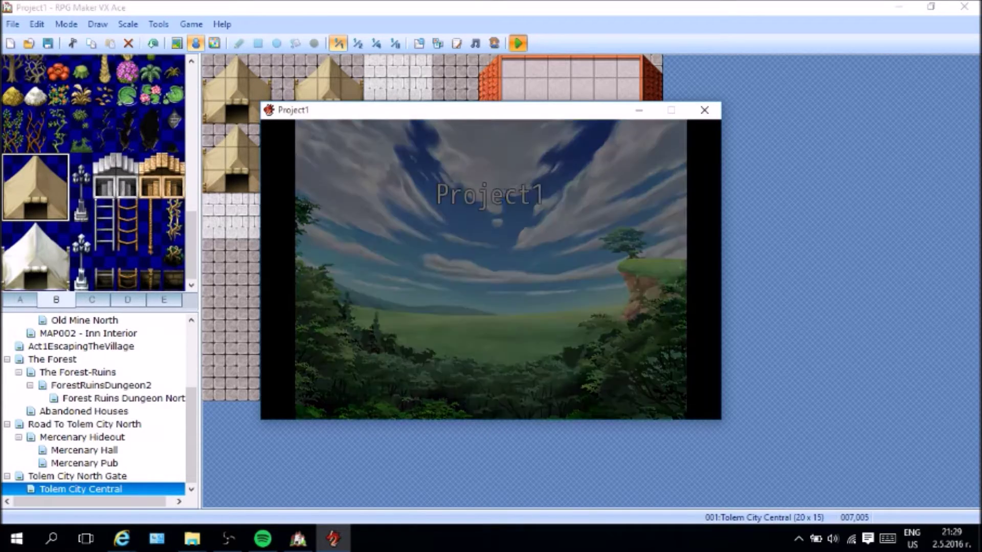
Step: Walk the character around the tents and along the roads to test the map, and close the playtest
{"action": "key", "text": "Up"}
{"action": "key", "text": "Up"}
{"action": "key", "text": "Left"}
{"action": "key", "text": "Left"}
{"action": "key", "text": "Left"}
{"action": "key", "text": "Left"}
{"action": "key", "text": "Left"}
{"action": "key", "text": "Right"}
{"action": "key", "text": "Right"}
{"action": "key", "text": "Right"}
{"action": "key", "text": "Right"}
{"action": "key", "text": "Right"}
{"action": "key", "text": "Down"}
{"action": "key", "text": "Down"}
{"action": "key", "text": "Left"}
{"action": "key", "text": "Down"}
{"action": "key", "text": "Down"}
{"action": "key", "text": "Down"}
{"action": "key", "text": "Down"}
{"action": "key", "text": "Down"}
{"action": "key", "text": "Up"}
{"action": "key", "text": "Up"}
{"action": "key", "text": "Up"}
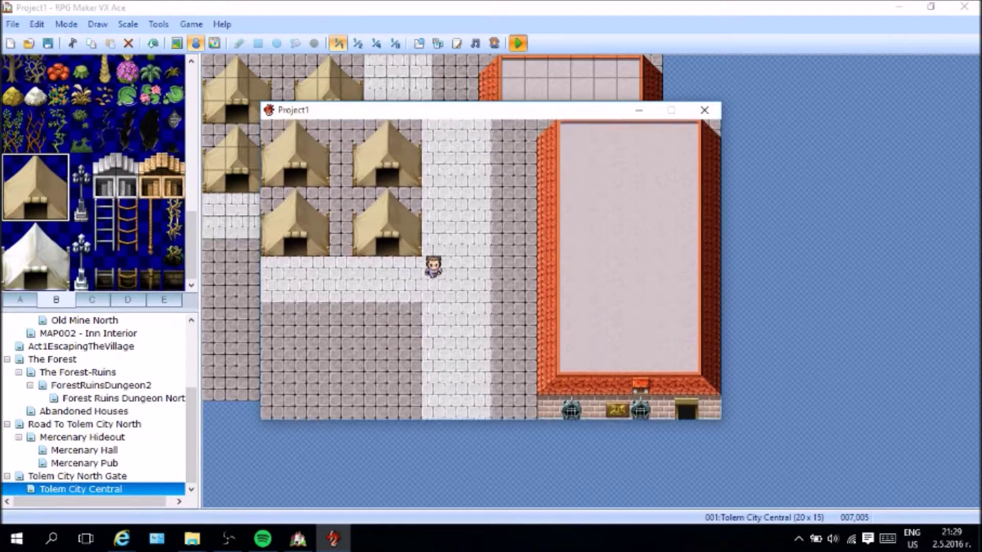
{"action": "key", "text": "Down"}
{"action": "key", "text": "Down"}
{"action": "key", "text": "Up"}
{"action": "key", "text": "Up"}
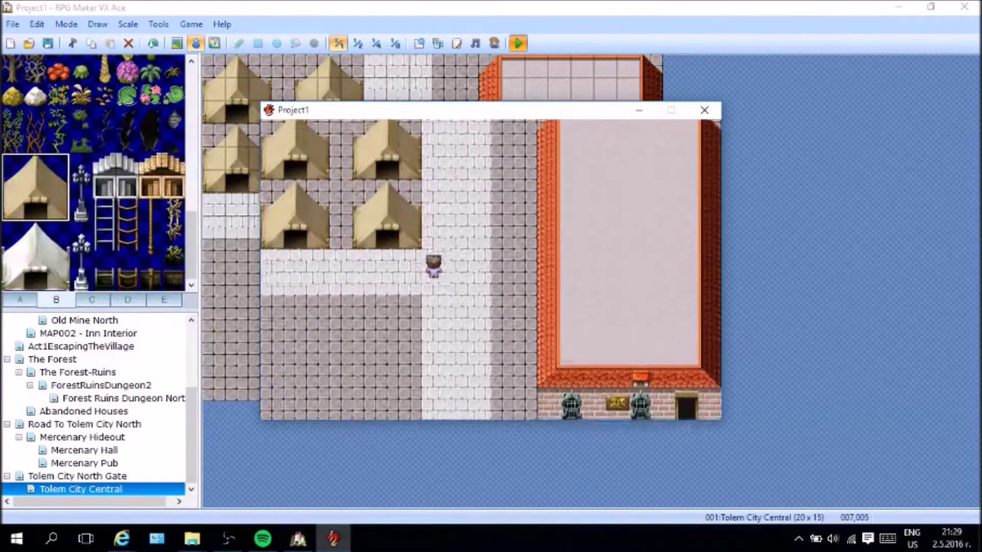
{"action": "key", "text": "Up"}
{"action": "key", "text": "Up"}
{"action": "key", "text": "Up"}
{"action": "key", "text": "Up"}
{"action": "key", "text": "Up"}
{"action": "key", "text": "Up"}
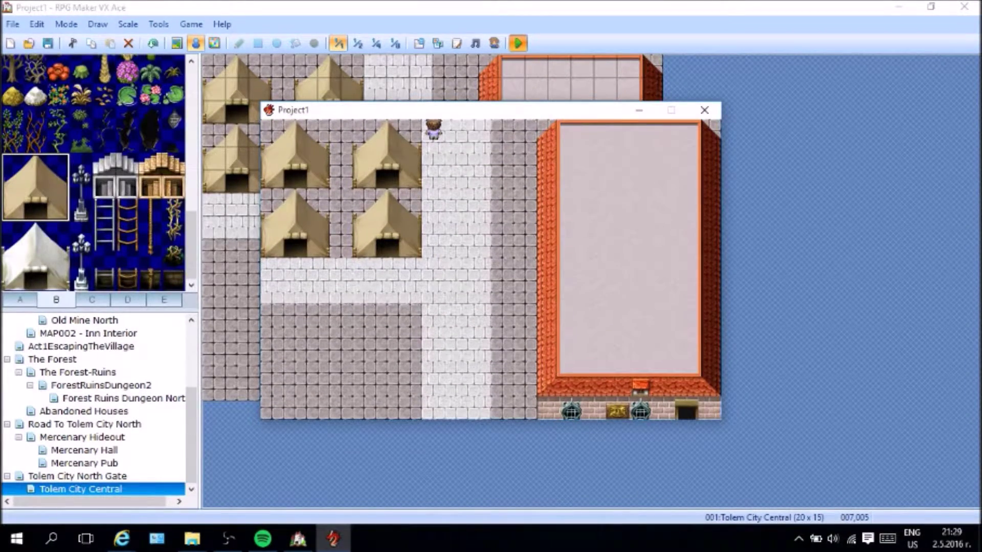
{"action": "left_click", "coordinate": [705, 110]}
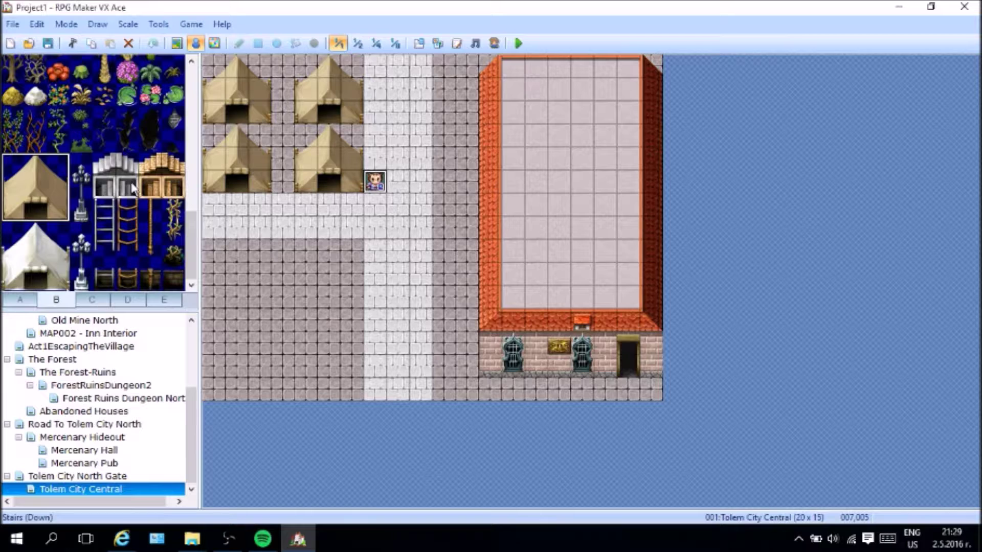
Step: Lay a wooden roof surface five tiles wide and three tiles high on the paving south of the side road
{"action": "scroll", "coordinate": [99, 260], "scroll_direction": "up", "scroll_amount": 5}
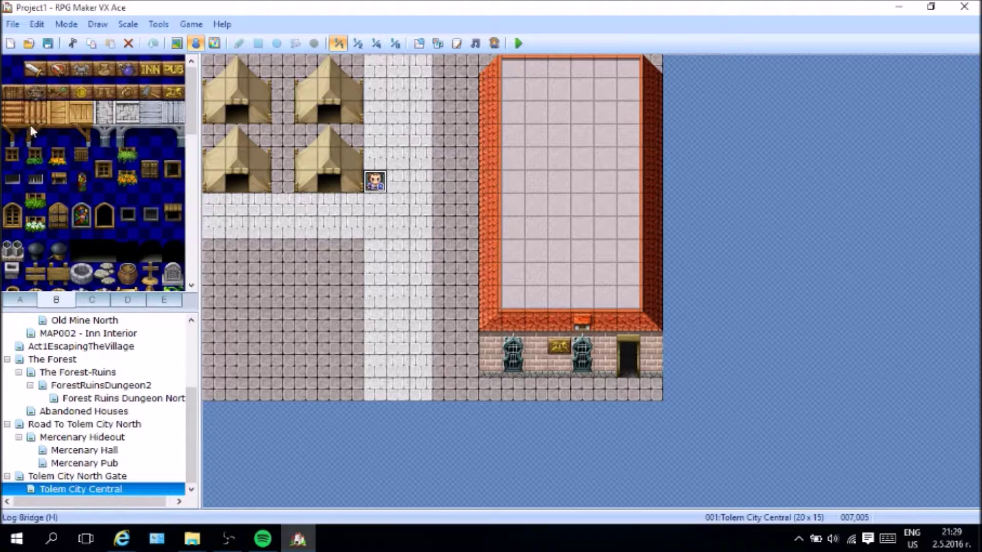
{"action": "scroll", "coordinate": [36, 189], "scroll_direction": "down", "scroll_amount": 3}
{"action": "scroll", "coordinate": [37, 194], "scroll_direction": "down", "scroll_amount": 5}
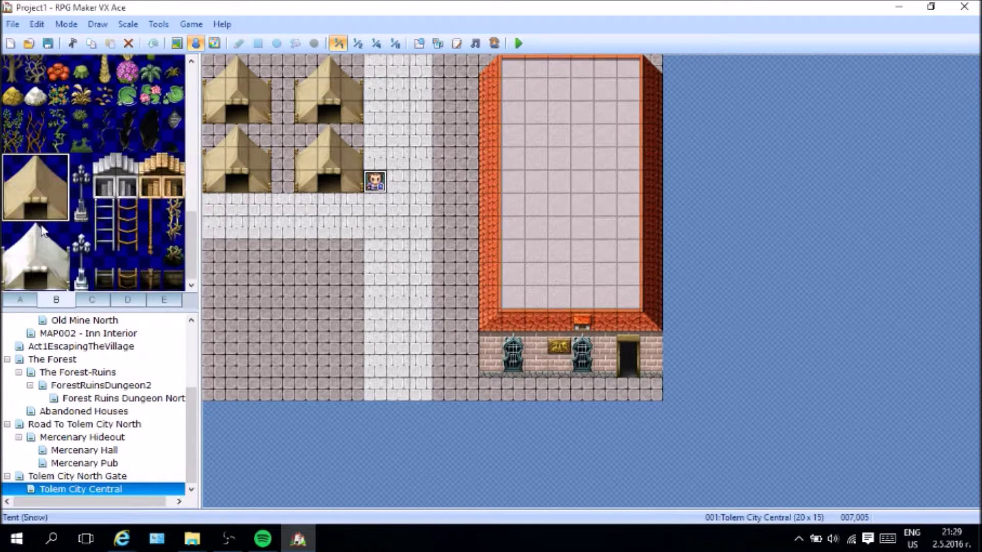
{"action": "left_click", "coordinate": [100, 300]}
{"action": "scroll", "coordinate": [119, 235], "scroll_direction": "down", "scroll_amount": 3}
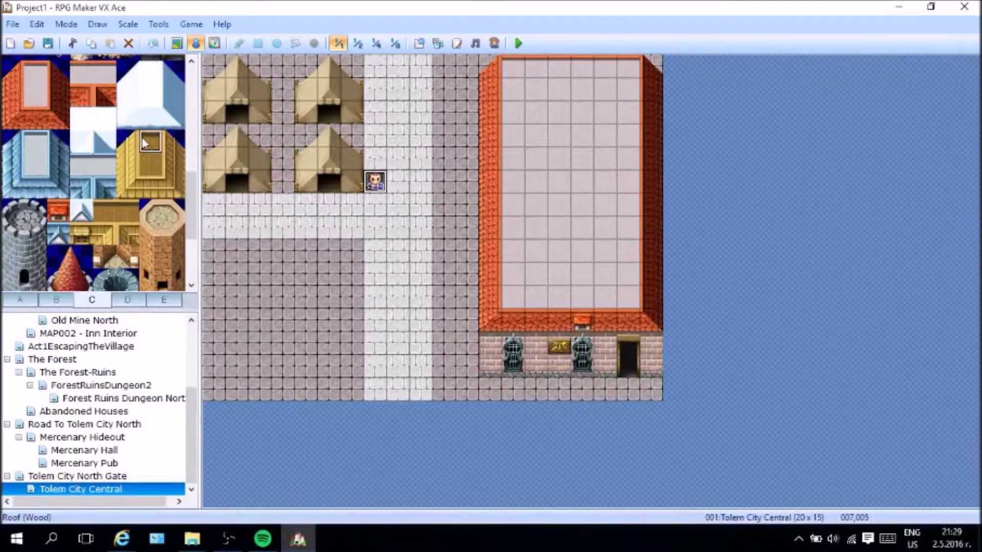
{"action": "left_click", "coordinate": [150, 165]}
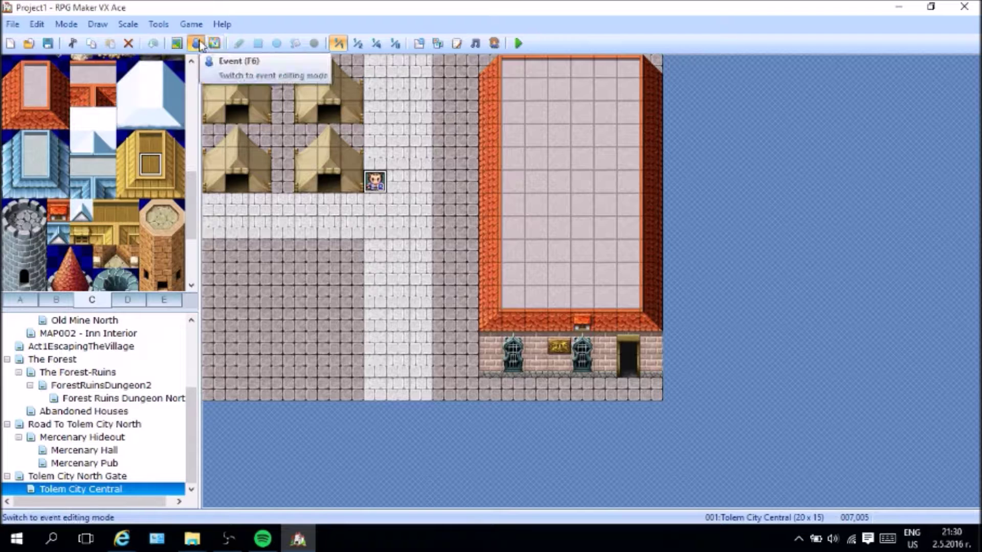
{"action": "left_click", "coordinate": [177, 43]}
{"action": "mouse_move", "coordinate": [259, 281]}
{"action": "left_mouse_down"}
{"action": "mouse_move", "coordinate": [327, 271]}
{"action": "mouse_move", "coordinate": [324, 294]}
{"action": "mouse_move", "coordinate": [259, 297]}
{"action": "mouse_move", "coordinate": [284, 327]}
{"action": "mouse_move", "coordinate": [329, 321]}
{"action": "left_mouse_up"}
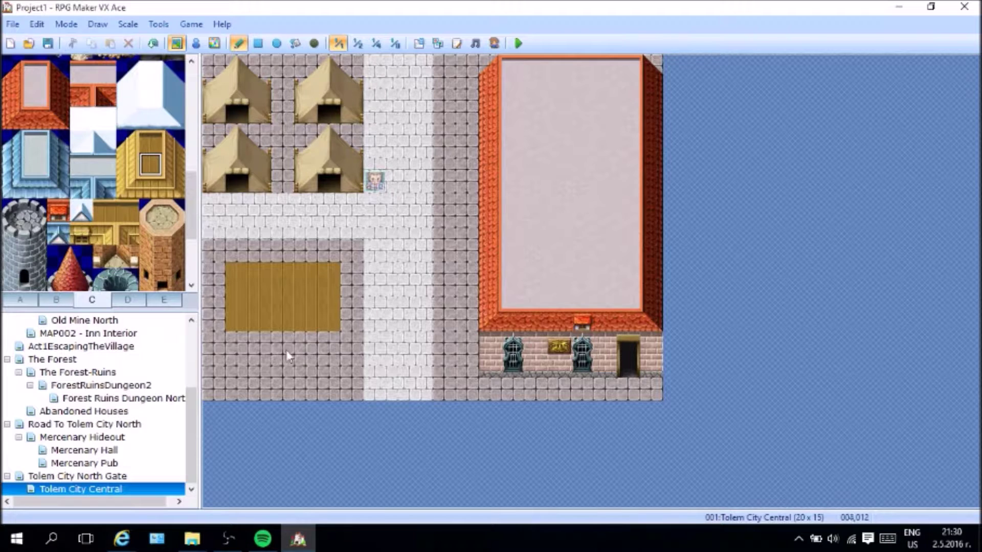
{"action": "mouse_move", "coordinate": [269, 356]}
{"action": "left_mouse_down"}
{"action": "mouse_move", "coordinate": [245, 346]}
{"action": "mouse_move", "coordinate": [298, 347]}
{"action": "left_mouse_up"}
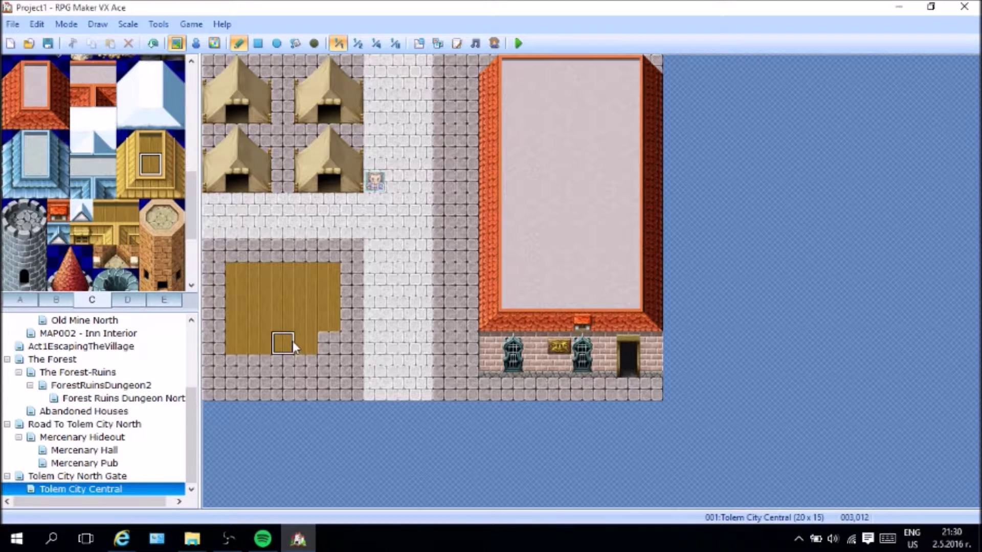
{"action": "key", "text": "ctrl+z"}
Step: Add a row of wooden eave tiles with both end corners directly below the wooden roof surface
{"action": "left_click", "coordinate": [125, 188]}
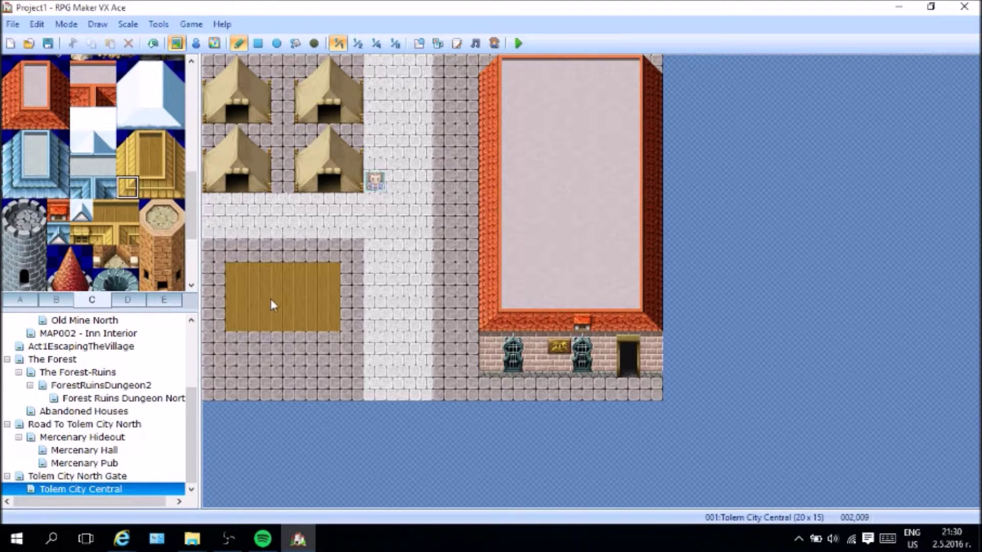
{"action": "left_click", "coordinate": [214, 343]}
{"action": "left_click", "coordinate": [151, 187]}
{"action": "left_click_drag", "start_coordinate": [237, 342], "coordinate": [330, 343]}
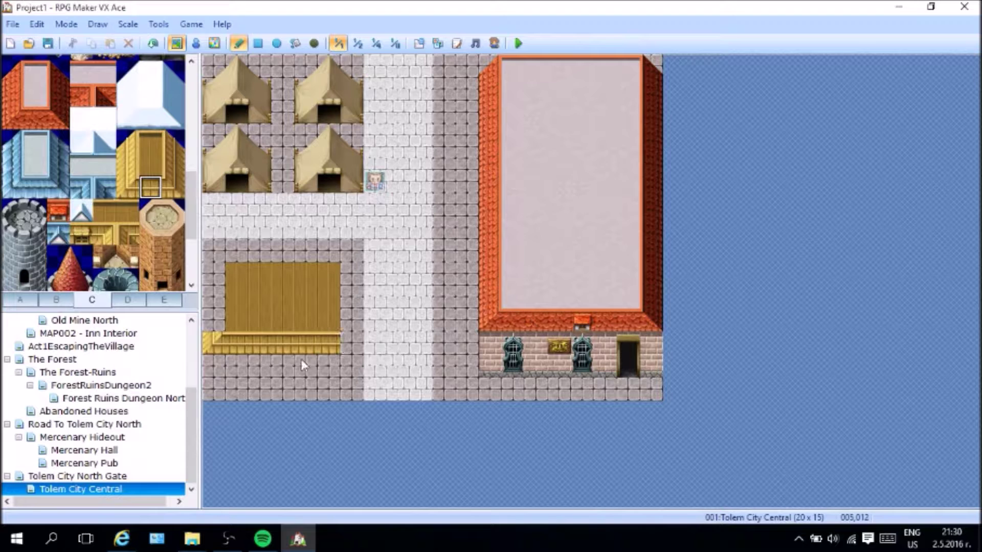
{"action": "left_click", "coordinate": [173, 187]}
{"action": "left_click", "coordinate": [352, 343]}
Step: Place the two wooden roof junction tiles side by side in the middle of the eave row
{"action": "left_click", "coordinate": [109, 235]}
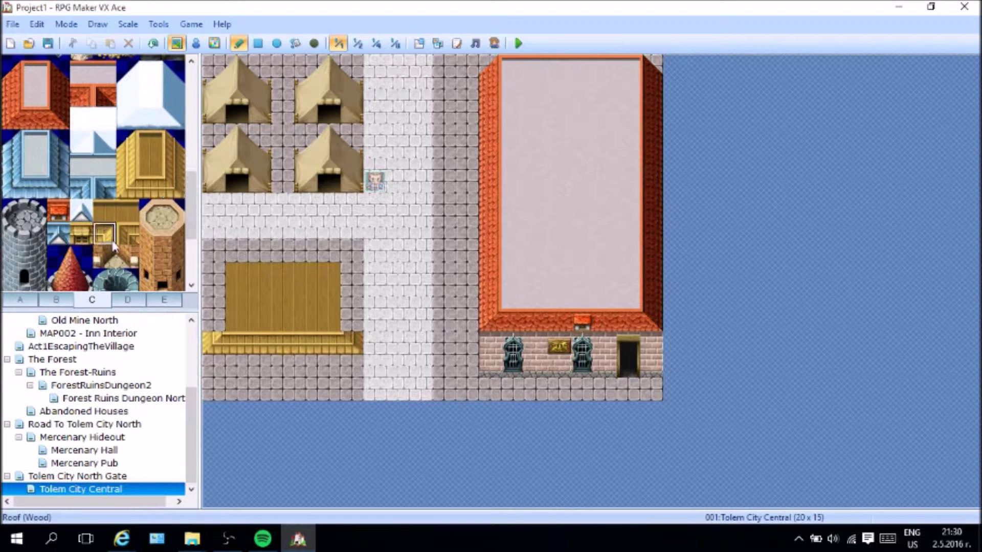
{"action": "left_click", "coordinate": [281, 346]}
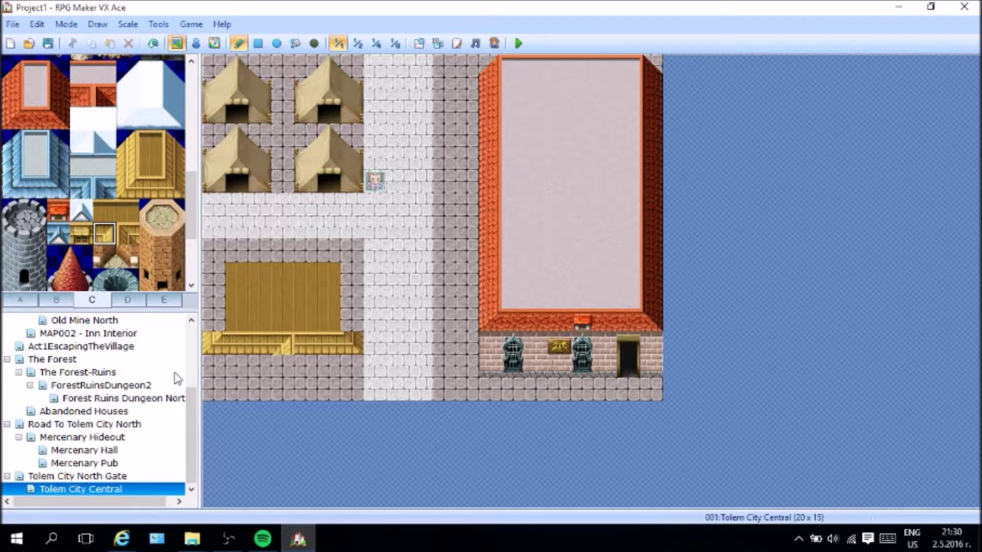
{"action": "left_click", "coordinate": [129, 237]}
{"action": "left_click", "coordinate": [306, 344]}
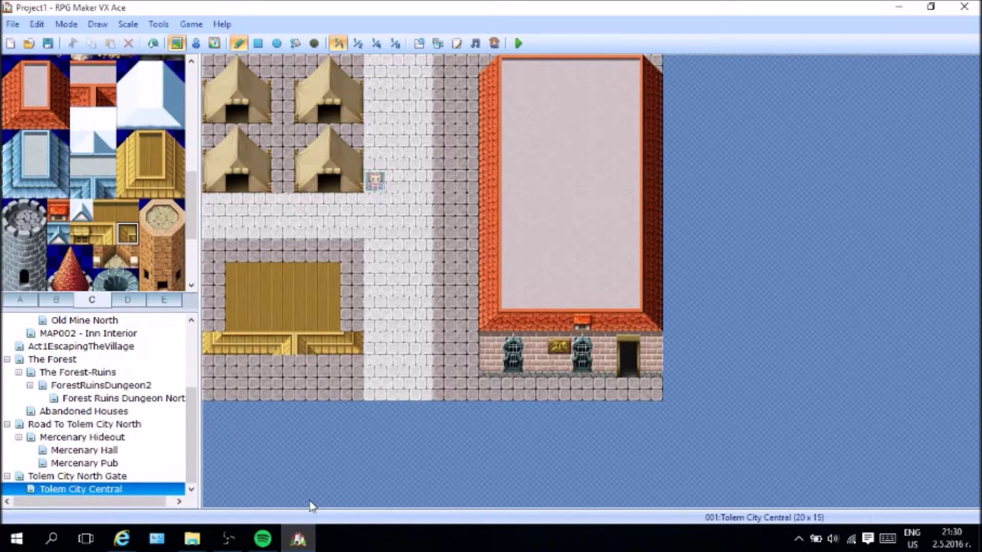
Step: Border the east side of the wooden roof with matching edge tiles, including the upper corner
{"action": "scroll", "coordinate": [130, 259], "scroll_direction": "down", "scroll_amount": 2}
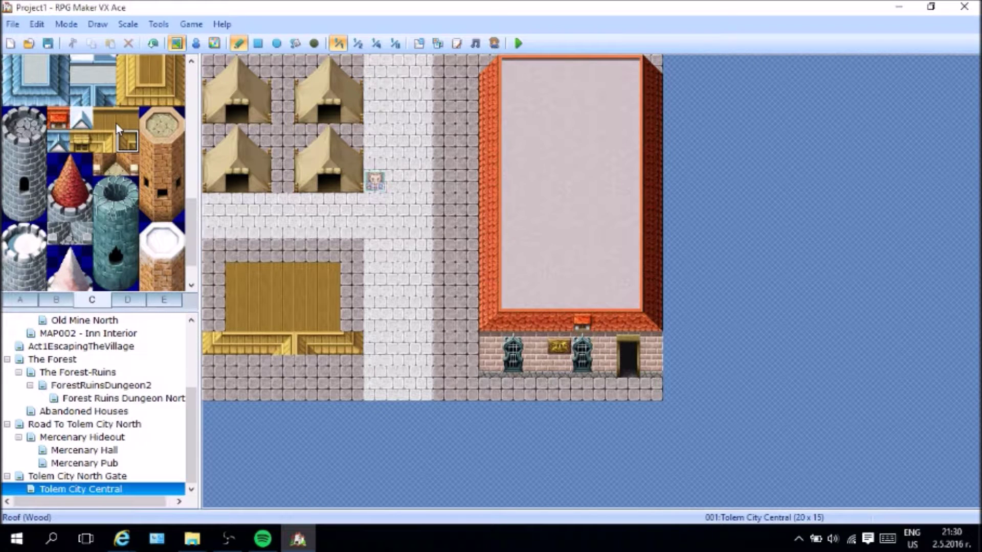
{"action": "scroll", "coordinate": [116, 124], "scroll_direction": "up", "scroll_amount": 2}
{"action": "left_click", "coordinate": [103, 210]}
{"action": "scroll", "coordinate": [92, 220], "scroll_direction": "up", "scroll_amount": 1}
{"action": "left_click", "coordinate": [174, 210]}
{"action": "left_click_drag", "start_coordinate": [352, 320], "coordinate": [349, 300]}
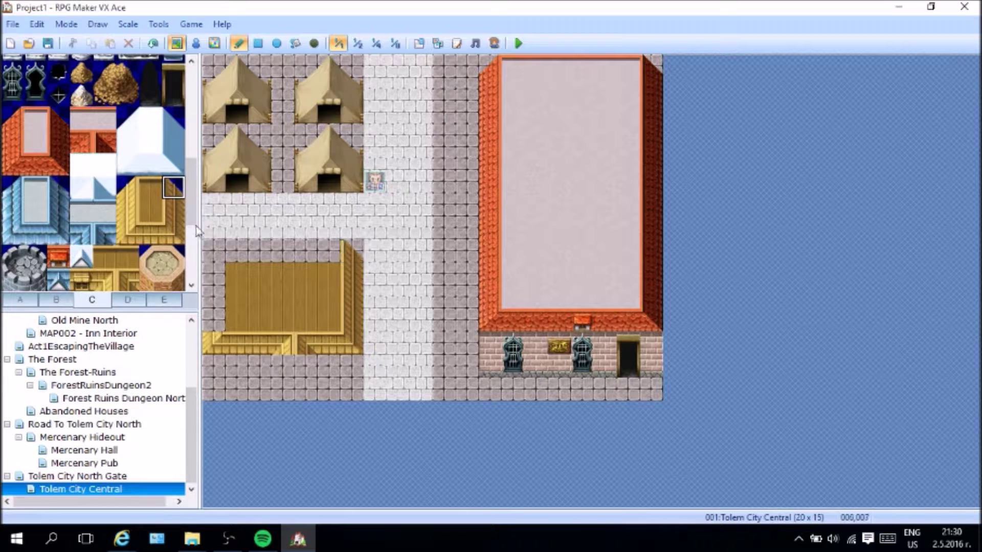
Step: Border the north and west sides of the wooden roof with matching edge and corner tiles
{"action": "left_click_drag", "start_coordinate": [332, 250], "coordinate": [297, 254]}
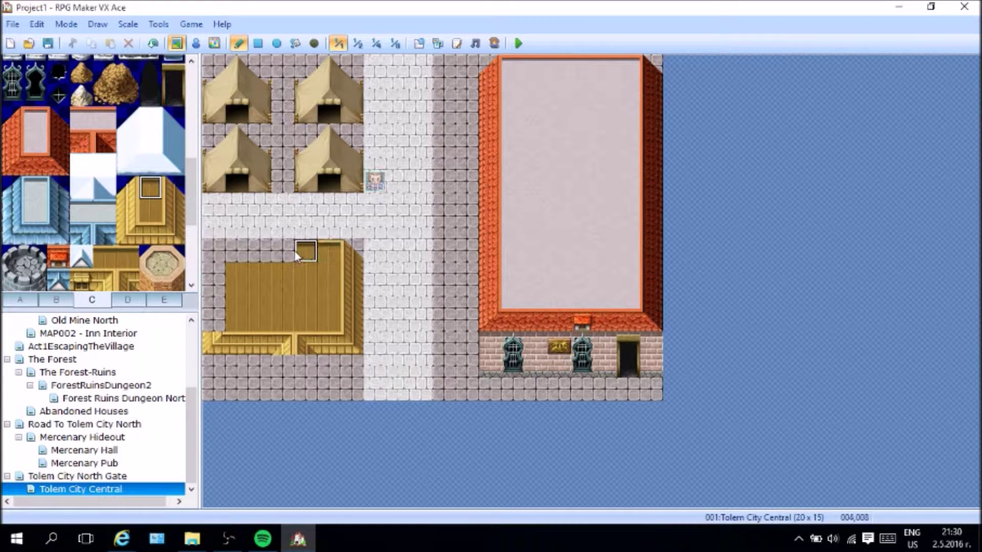
{"action": "left_click", "coordinate": [127, 187]}
{"action": "left_click", "coordinate": [218, 255]}
{"action": "left_click", "coordinate": [128, 210]}
{"action": "left_click_drag", "start_coordinate": [219, 285], "coordinate": [216, 330]}
Step: Build a three-row wooden plank outer wall across the building's full width, covering the eave row
{"action": "scroll", "coordinate": [92, 230], "scroll_direction": "down", "scroll_amount": 4}
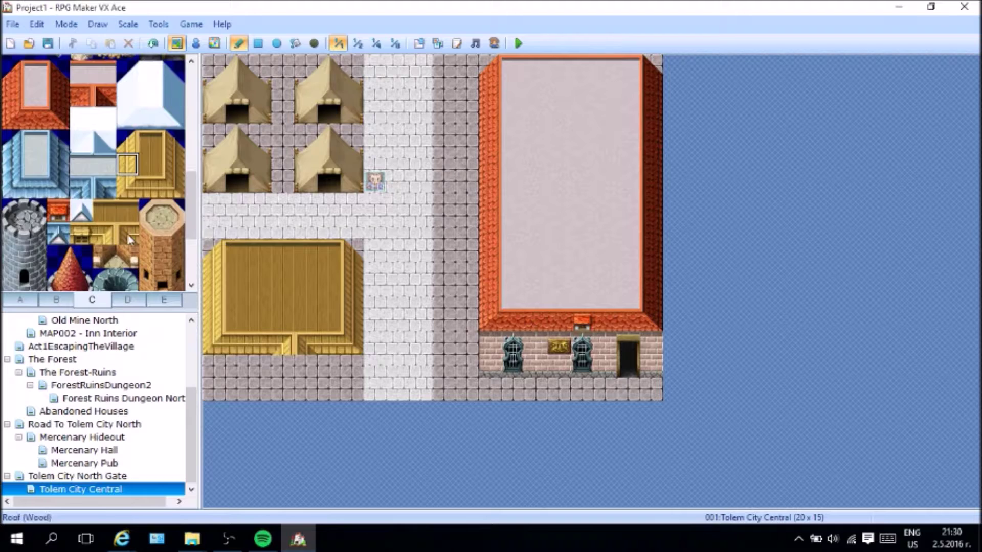
{"action": "left_click", "coordinate": [57, 300]}
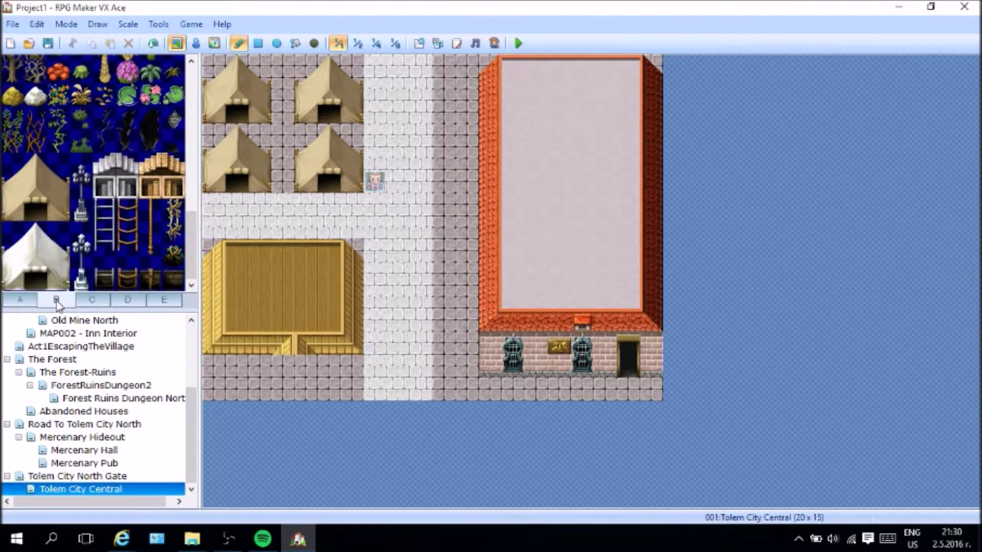
{"action": "left_click", "coordinate": [20, 301]}
{"action": "scroll", "coordinate": [130, 205], "scroll_direction": "down", "scroll_amount": 2}
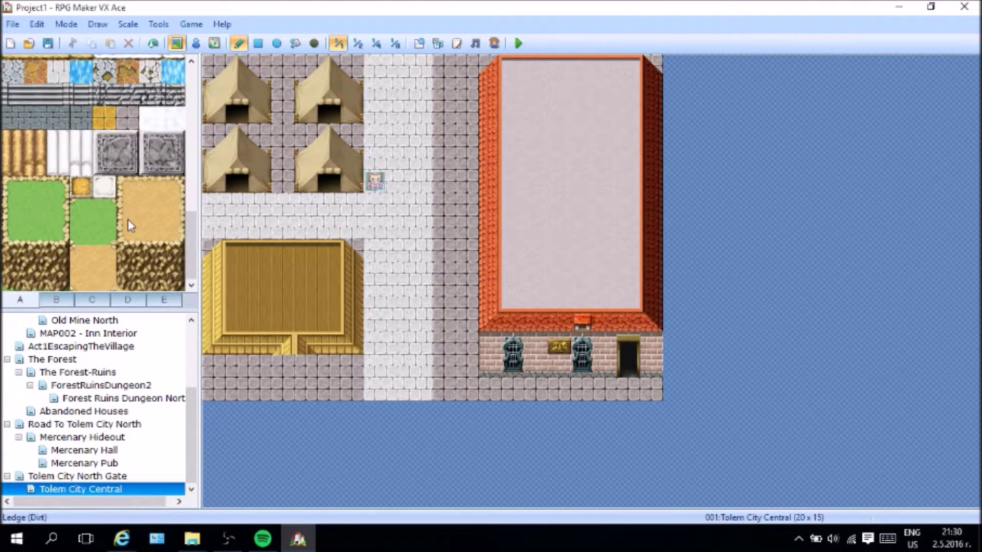
{"action": "scroll", "coordinate": [130, 229], "scroll_direction": "up", "scroll_amount": 3}
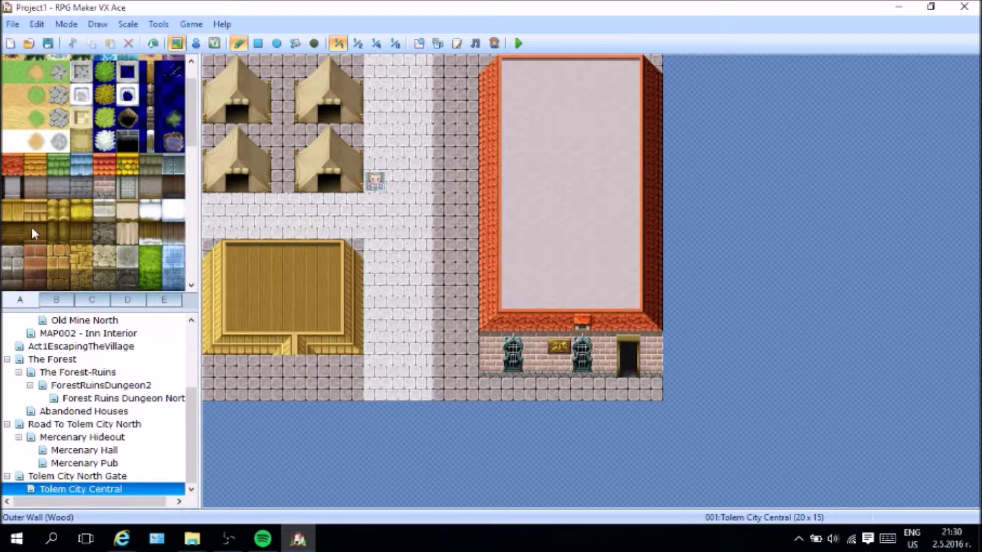
{"action": "left_click", "coordinate": [85, 234]}
{"action": "mouse_move", "coordinate": [238, 366]}
{"action": "left_mouse_down"}
{"action": "mouse_move", "coordinate": [222, 366]}
{"action": "mouse_move", "coordinate": [245, 392]}
{"action": "mouse_move", "coordinate": [277, 373]}
{"action": "mouse_move", "coordinate": [345, 373]}
{"action": "mouse_move", "coordinate": [282, 388]}
{"action": "left_mouse_up"}
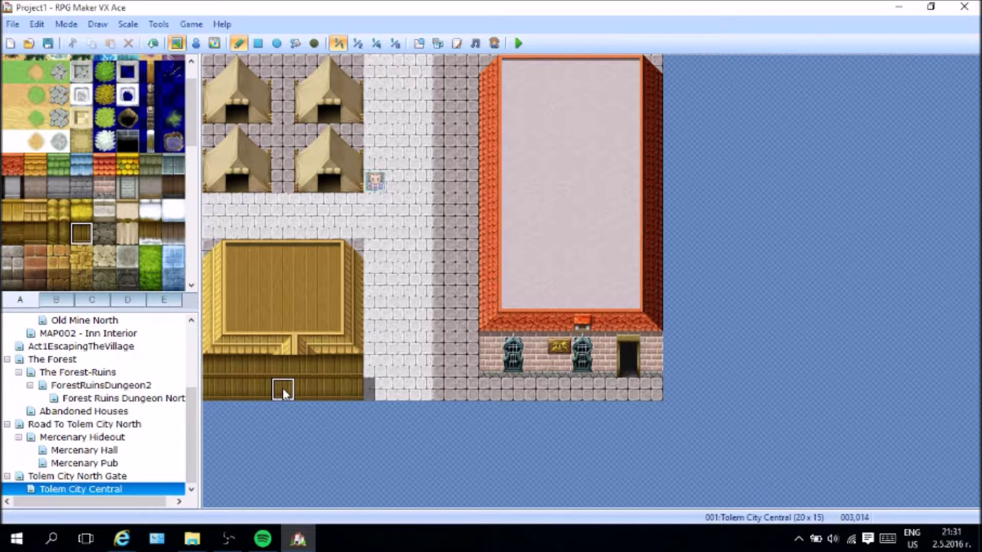
{"action": "left_click", "coordinate": [353, 344]}
{"action": "left_click", "coordinate": [214, 346]}
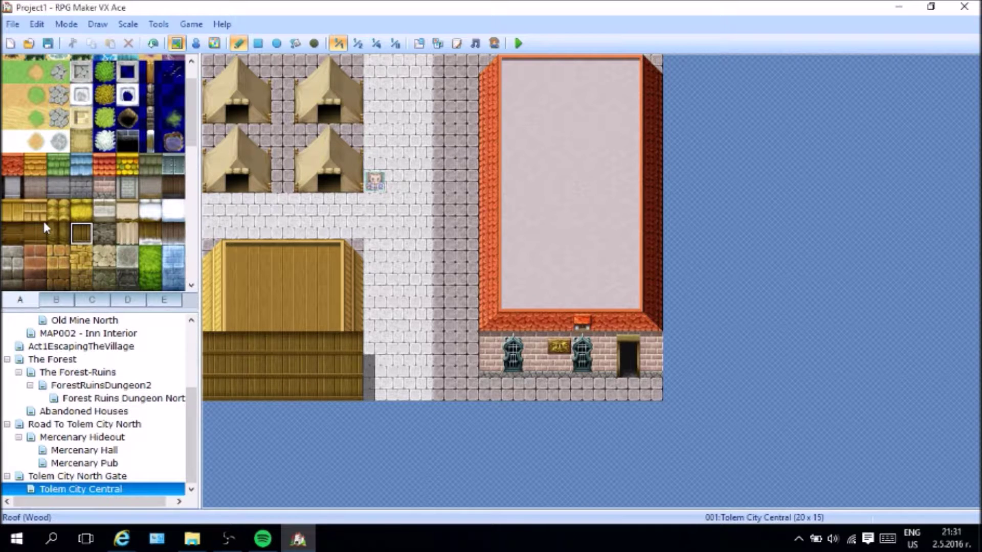
Step: Cover the three rows below the wooden roof with the vertical log outer wall
{"action": "left_click", "coordinate": [51, 233]}
{"action": "mouse_move", "coordinate": [268, 348]}
{"action": "left_mouse_down"}
{"action": "mouse_move", "coordinate": [358, 350]}
{"action": "mouse_move", "coordinate": [238, 366]}
{"action": "mouse_move", "coordinate": [304, 374]}
{"action": "left_mouse_up"}
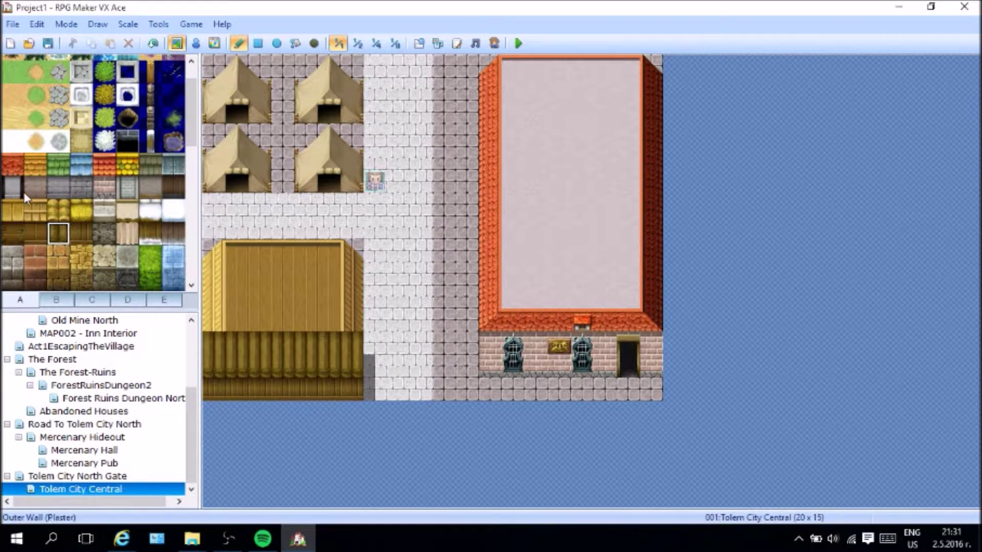
{"action": "scroll", "coordinate": [61, 271], "scroll_direction": "up", "scroll_amount": 1}
Step: Finish the roof's lowest row with wooden eave and corner tiles, and place a small wooden dormer at its centre
{"action": "left_click", "coordinate": [86, 300]}
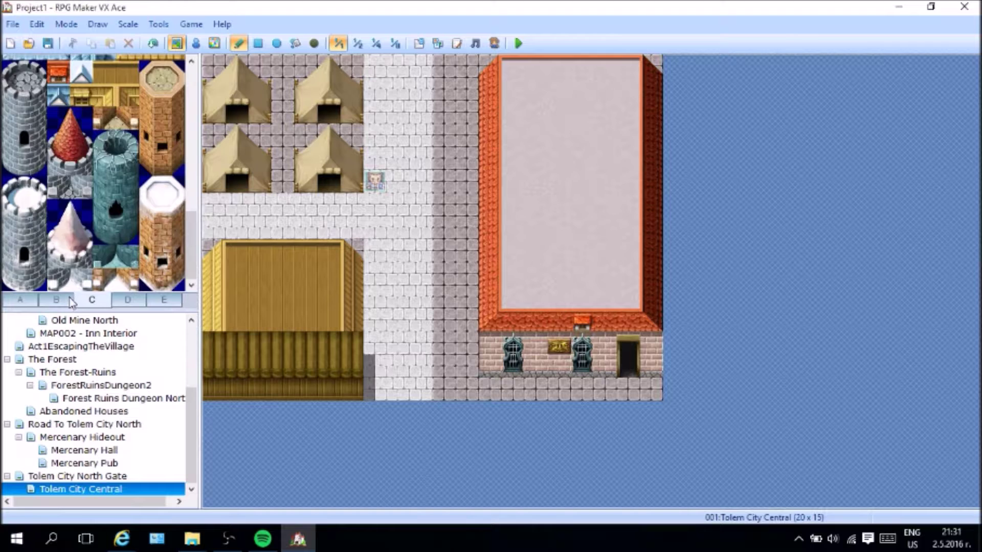
{"action": "scroll", "coordinate": [92, 168], "scroll_direction": "down", "scroll_amount": 3}
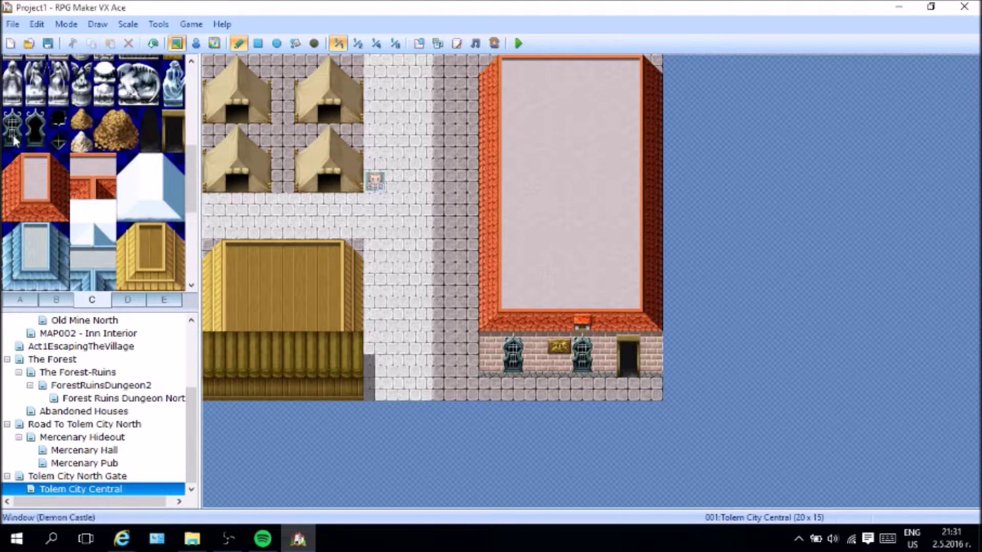
{"action": "scroll", "coordinate": [54, 201], "scroll_direction": "down", "scroll_amount": 1}
{"action": "left_click", "coordinate": [130, 234]}
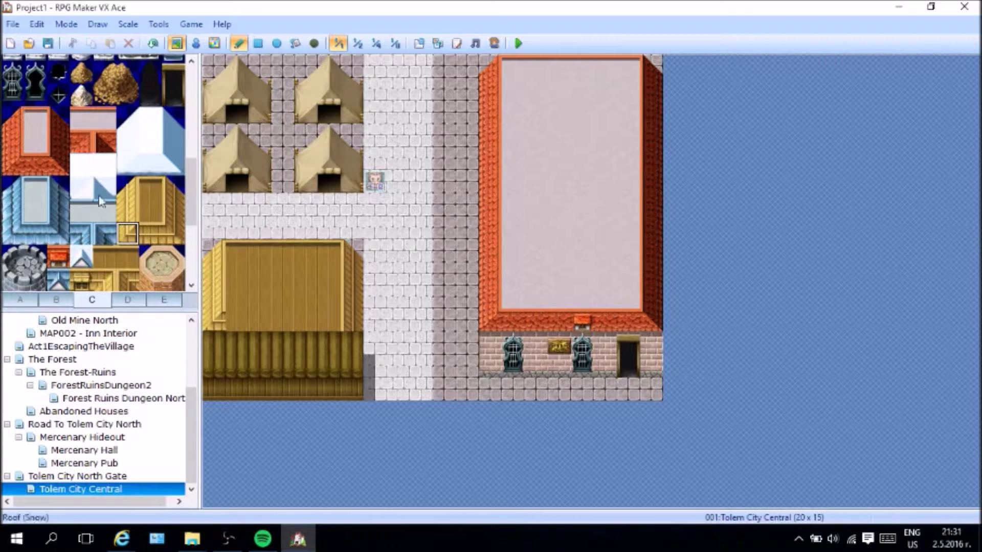
{"action": "left_click", "coordinate": [151, 235]}
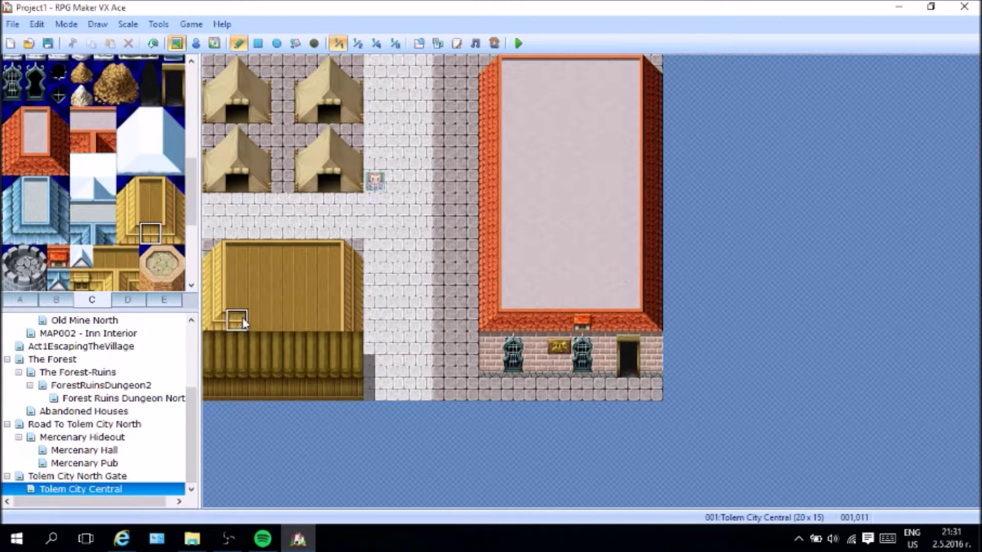
{"action": "left_click_drag", "start_coordinate": [276, 325], "coordinate": [332, 321]}
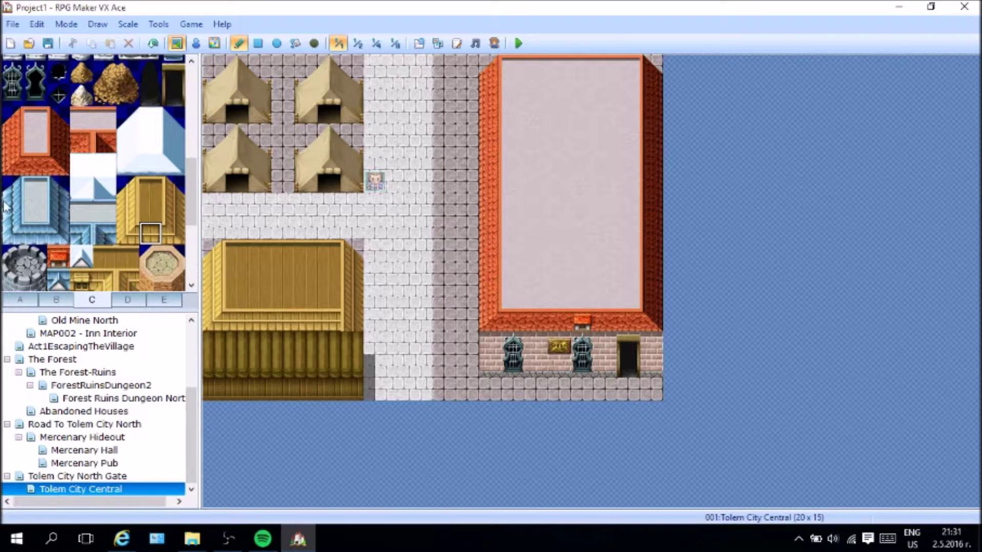
{"action": "left_click", "coordinate": [174, 234]}
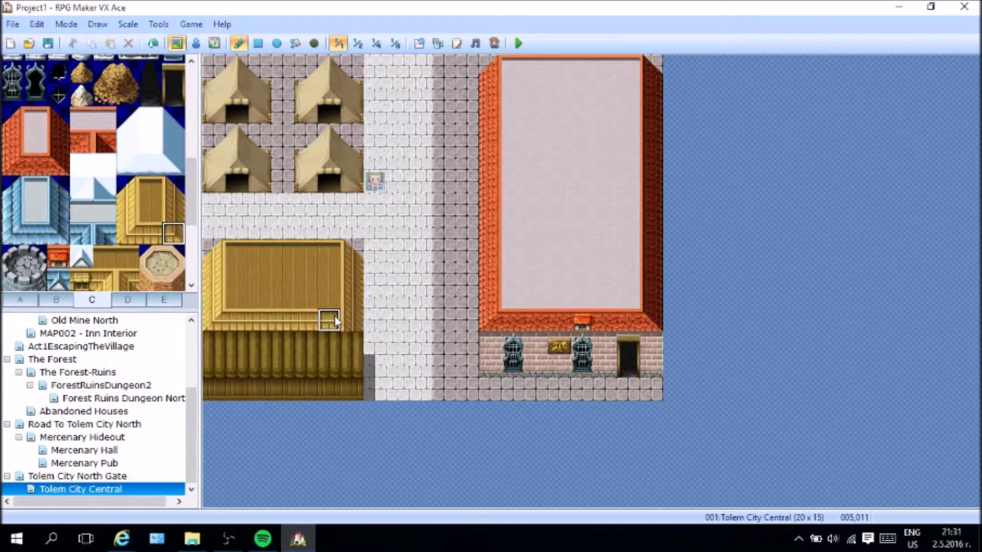
{"action": "left_click", "coordinate": [348, 323]}
{"action": "left_click", "coordinate": [82, 278]}
{"action": "left_click", "coordinate": [291, 327]}
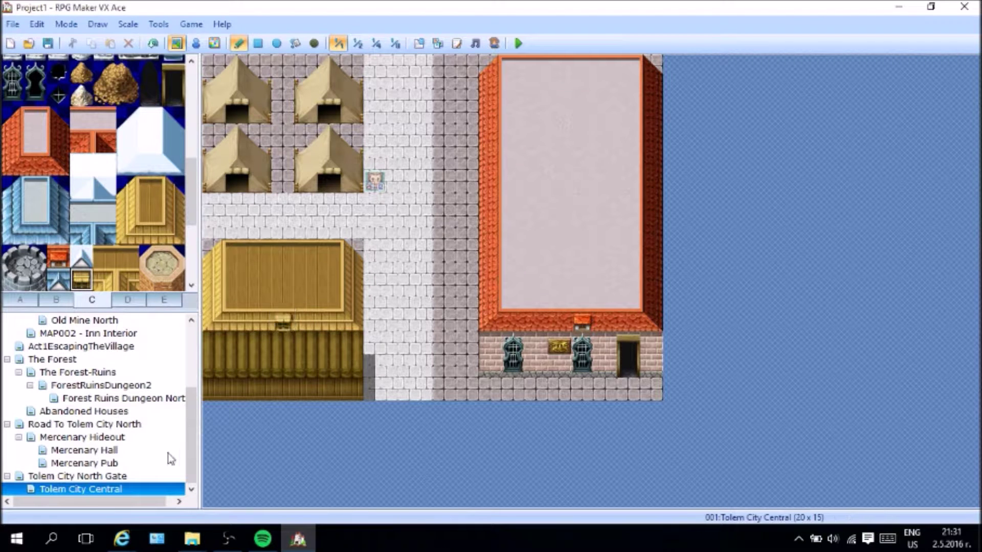
Step: Replace the bottom row of the log wall with grey stone paving
{"action": "scroll", "coordinate": [121, 217], "scroll_direction": "down", "scroll_amount": 3}
{"action": "scroll", "coordinate": [120, 222], "scroll_direction": "down", "scroll_amount": 1}
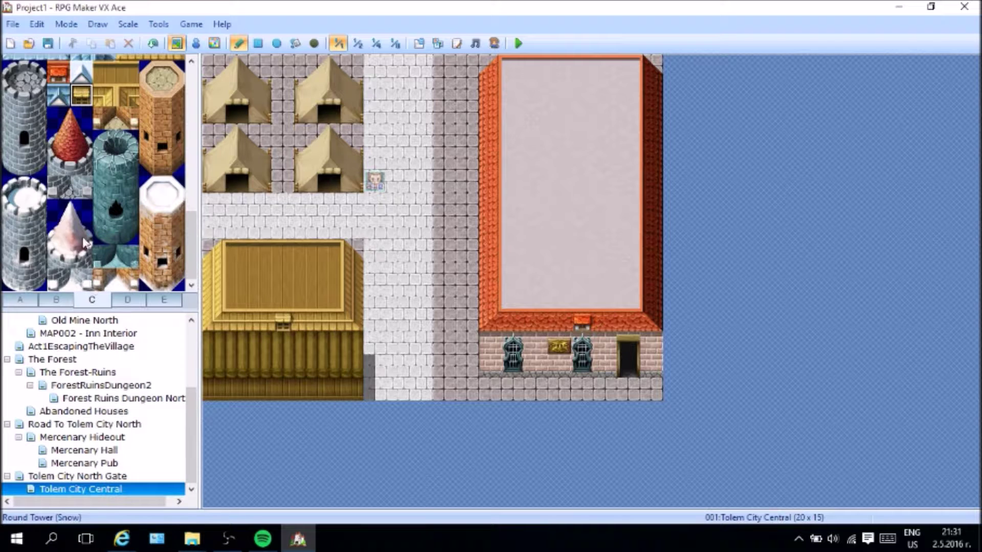
{"action": "left_click", "coordinate": [20, 301]}
{"action": "scroll", "coordinate": [82, 220], "scroll_direction": "down", "scroll_amount": 6}
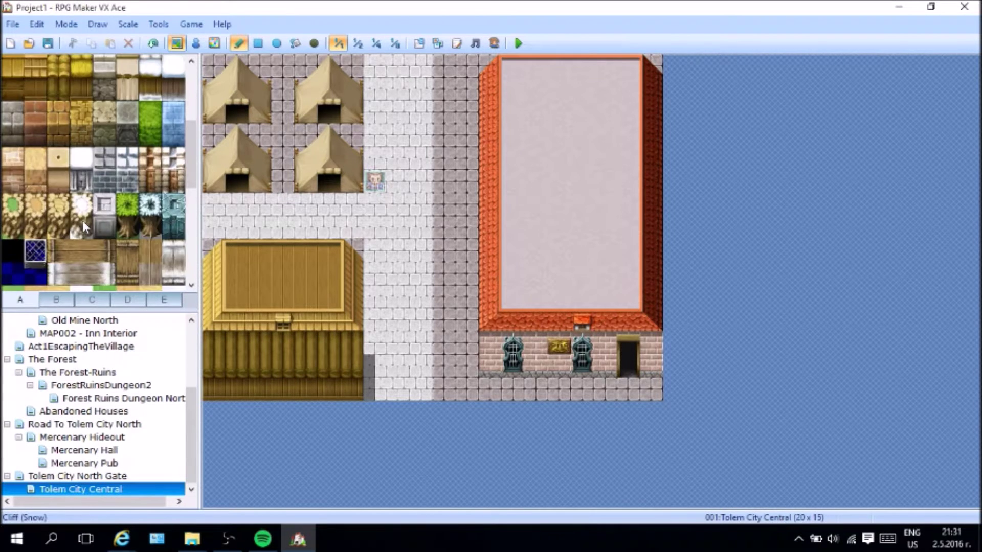
{"action": "left_click", "coordinate": [127, 205]}
{"action": "left_click_drag", "start_coordinate": [207, 389], "coordinate": [351, 388]}
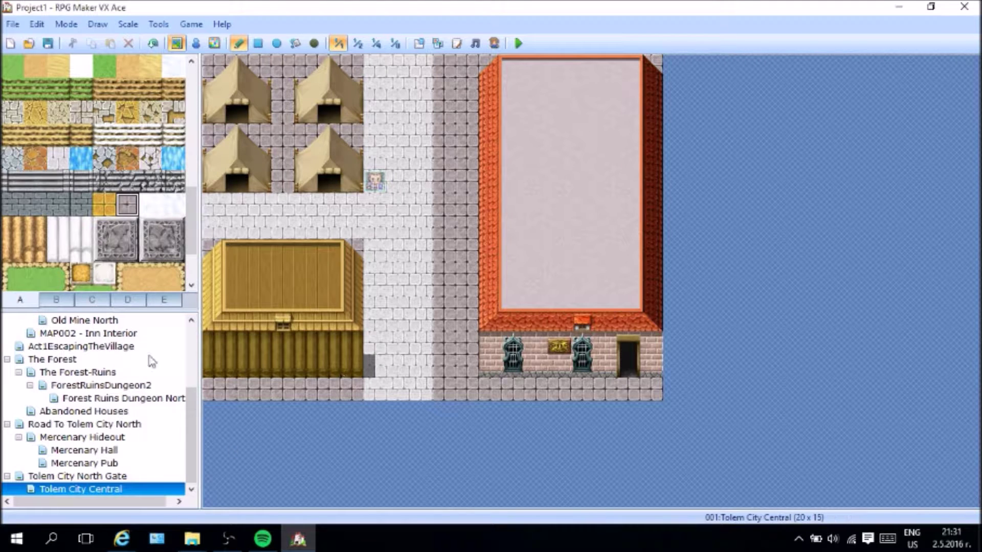
Step: Place a dark open doorway with a wooden frame near the right end of the log building's wall
{"action": "left_click", "coordinate": [69, 306]}
{"action": "left_click", "coordinate": [91, 306]}
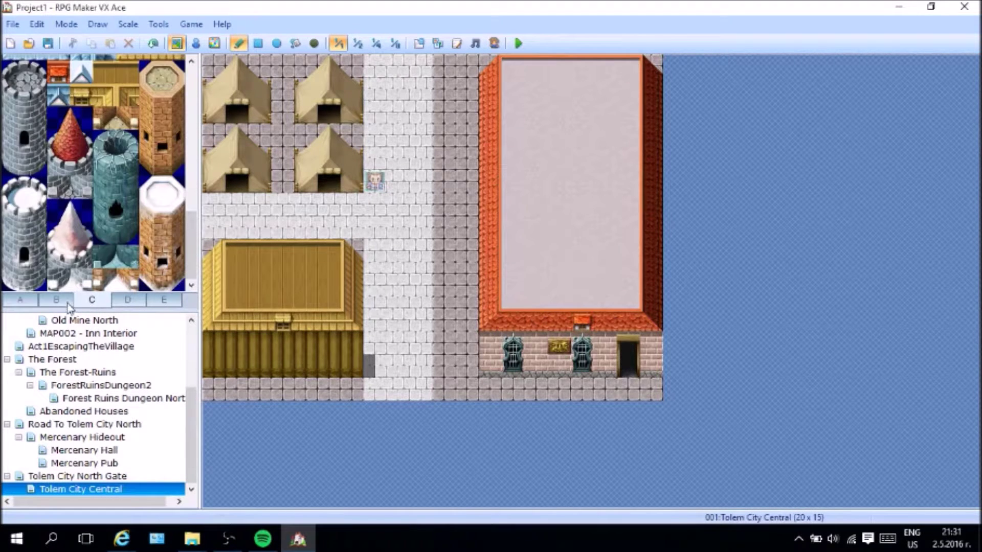
{"action": "left_click", "coordinate": [69, 305]}
{"action": "left_click", "coordinate": [101, 307]}
{"action": "left_click", "coordinate": [127, 300]}
{"action": "scroll", "coordinate": [140, 198], "scroll_direction": "down", "scroll_amount": 5}
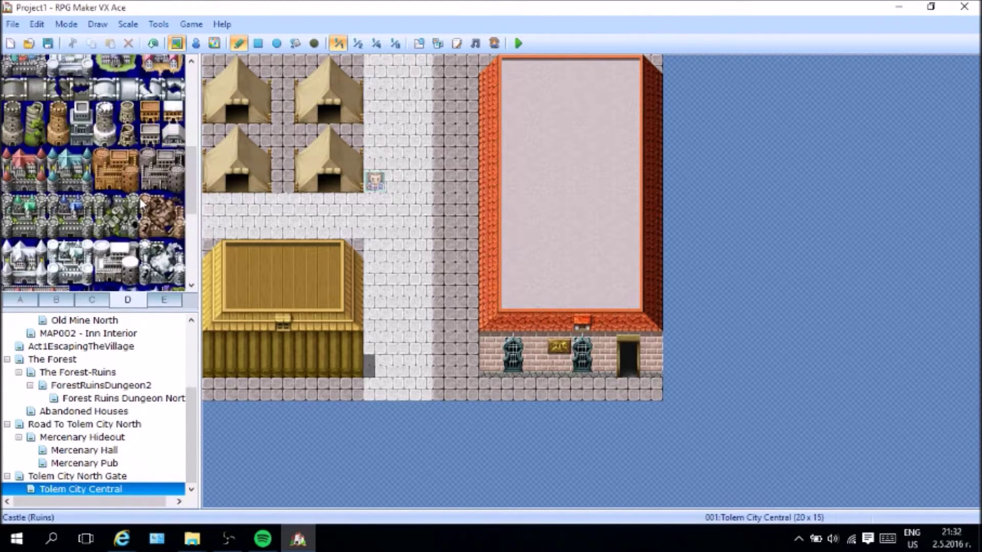
{"action": "scroll", "coordinate": [140, 200], "scroll_direction": "up", "scroll_amount": 1}
{"action": "scroll", "coordinate": [149, 256], "scroll_direction": "down", "scroll_amount": 3}
{"action": "left_click", "coordinate": [164, 300]}
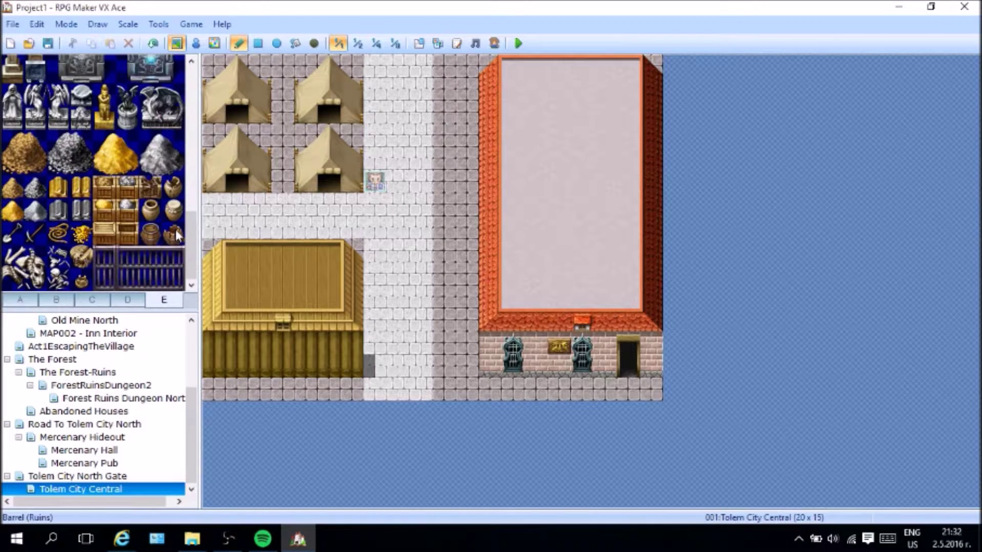
{"action": "scroll", "coordinate": [176, 229], "scroll_direction": "up", "scroll_amount": 10}
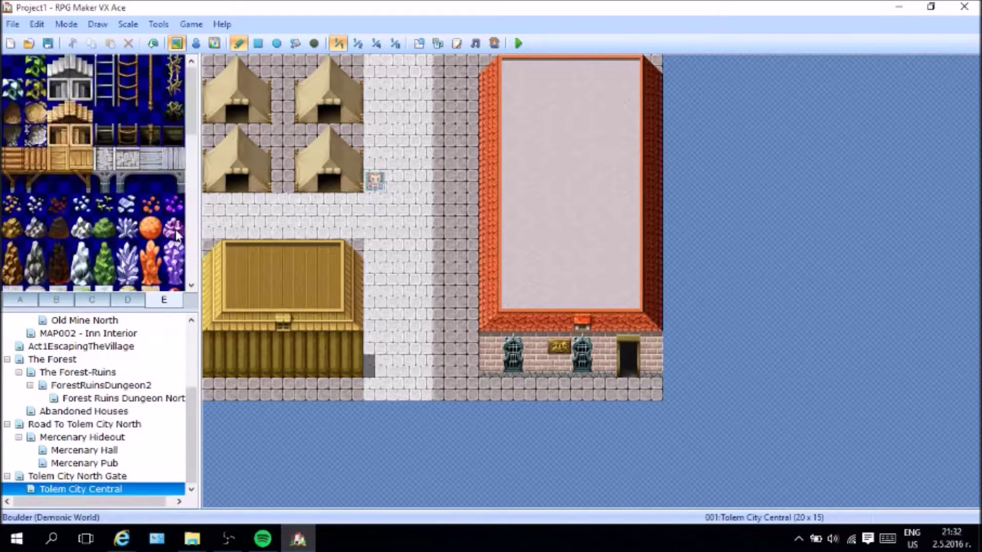
{"action": "left_click", "coordinate": [128, 302]}
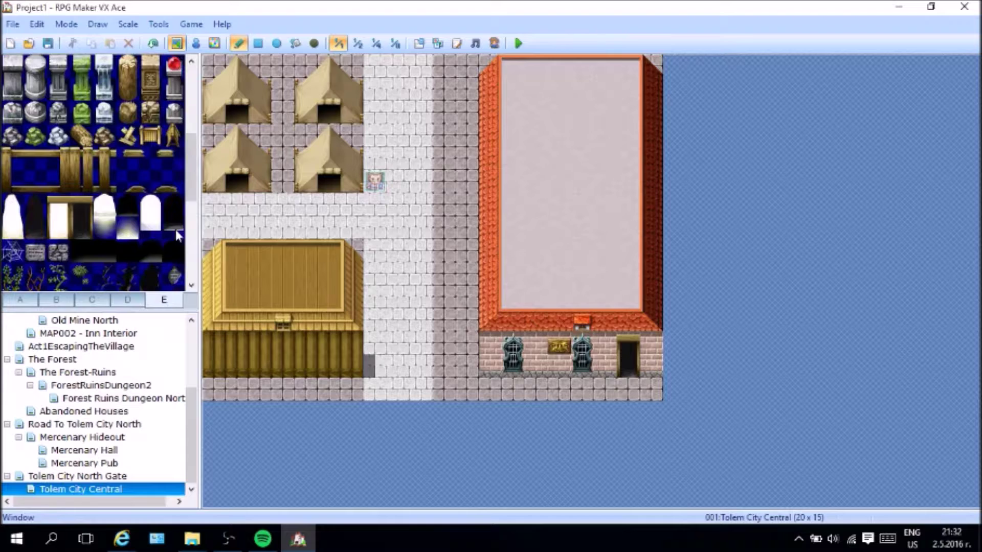
{"action": "left_click", "coordinate": [59, 304]}
{"action": "left_click", "coordinate": [81, 305]}
{"action": "scroll", "coordinate": [150, 207], "scroll_direction": "up", "scroll_amount": 6}
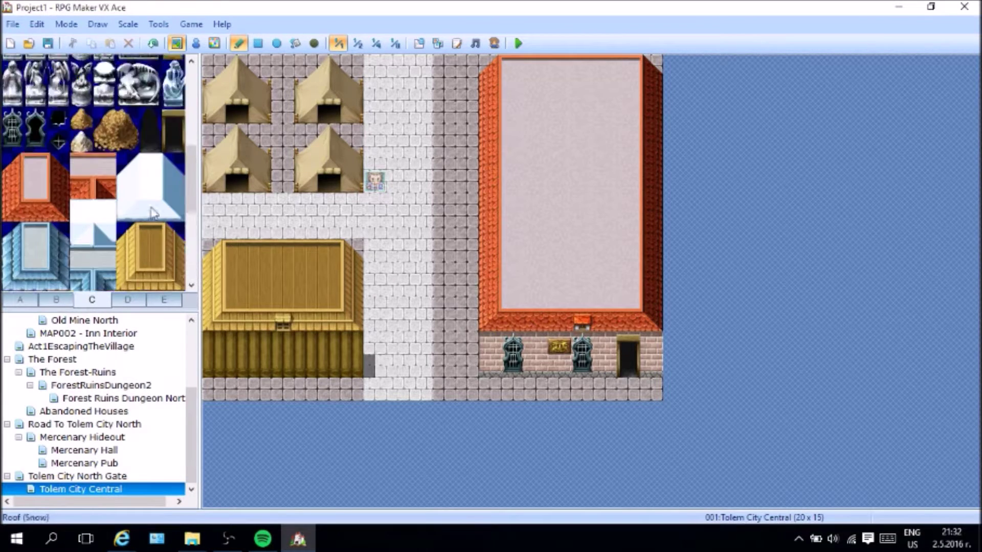
{"action": "scroll", "coordinate": [154, 225], "scroll_direction": "down", "scroll_amount": 2}
{"action": "left_click", "coordinate": [174, 143]}
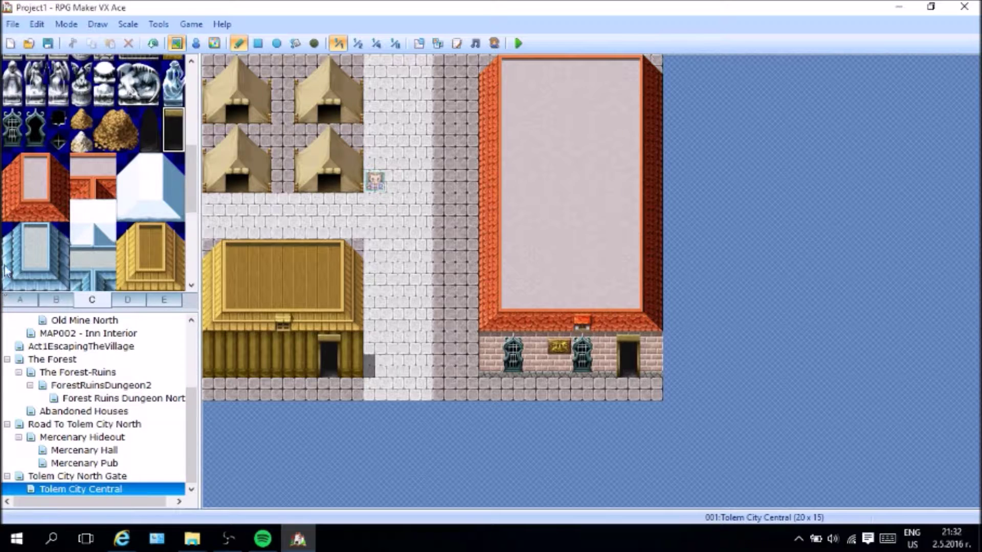
Step: Place two small wooden windows in the log wall, one at its left end and one below the dormer
{"action": "scroll", "coordinate": [39, 178], "scroll_direction": "up", "scroll_amount": 3}
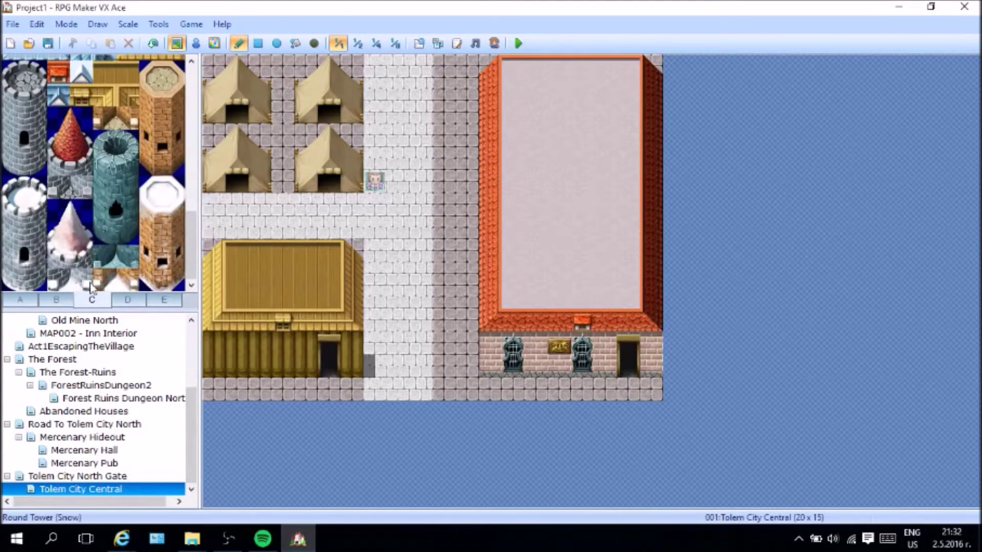
{"action": "left_click", "coordinate": [20, 300]}
{"action": "left_click", "coordinate": [57, 300]}
{"action": "scroll", "coordinate": [84, 162], "scroll_direction": "down", "scroll_amount": 5}
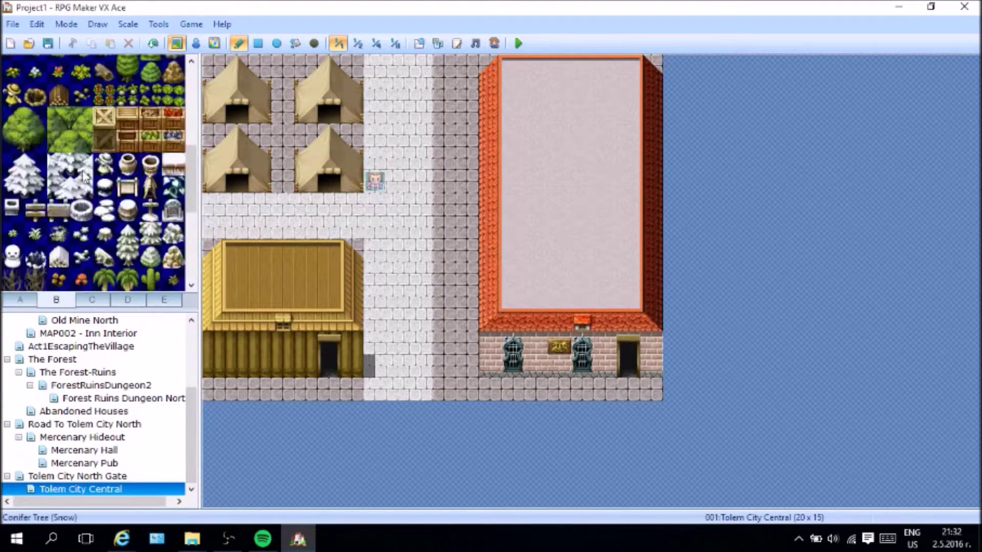
{"action": "left_click_drag", "start_coordinate": [104, 156], "coordinate": [99, 182]}
{"action": "left_click", "coordinate": [220, 342]}
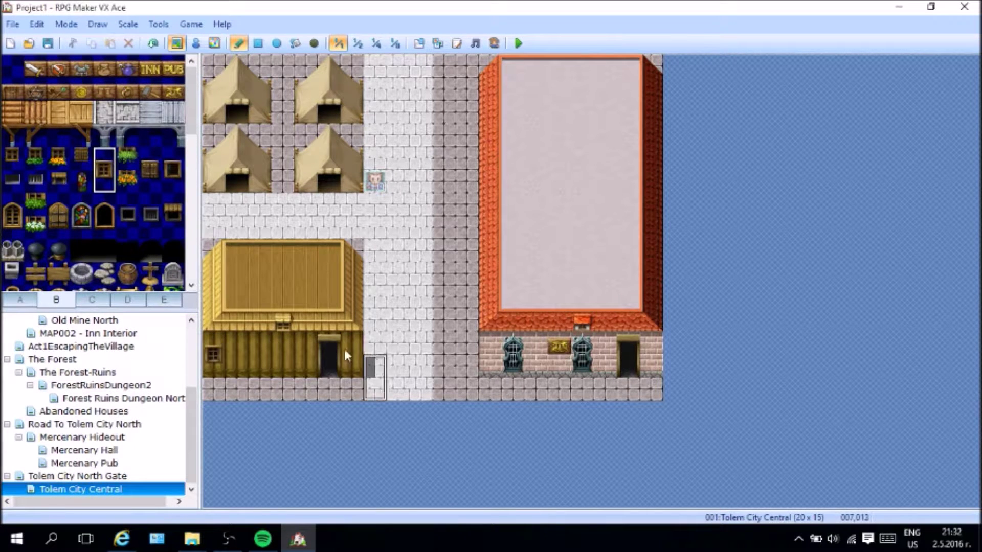
{"action": "left_click", "coordinate": [283, 342]}
Step: Decorate the log wall's upper row with a green hanging plant, white flowers and orange flowers between the windows and door
{"action": "left_click", "coordinate": [128, 159]}
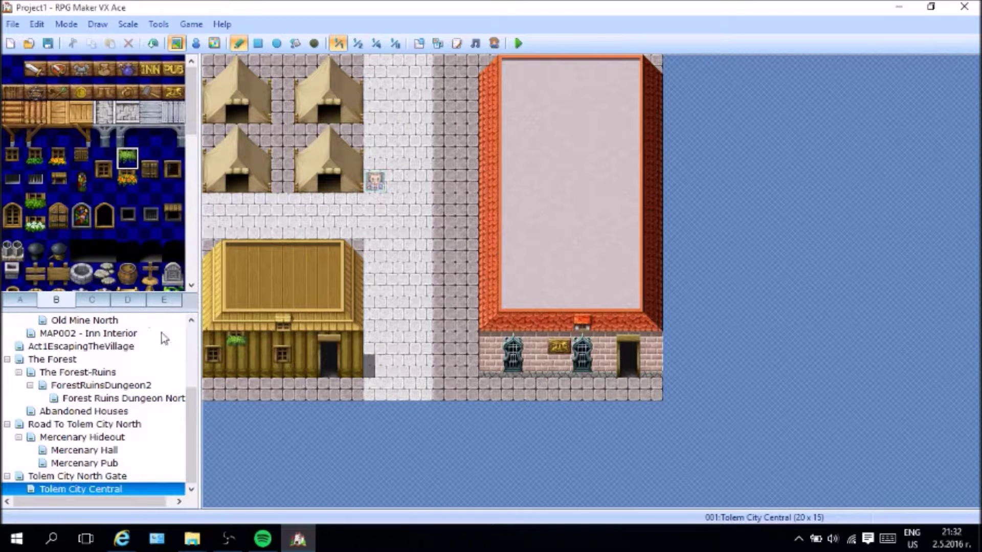
{"action": "key", "text": "ctrl+z"}
{"action": "left_click", "coordinate": [233, 364]}
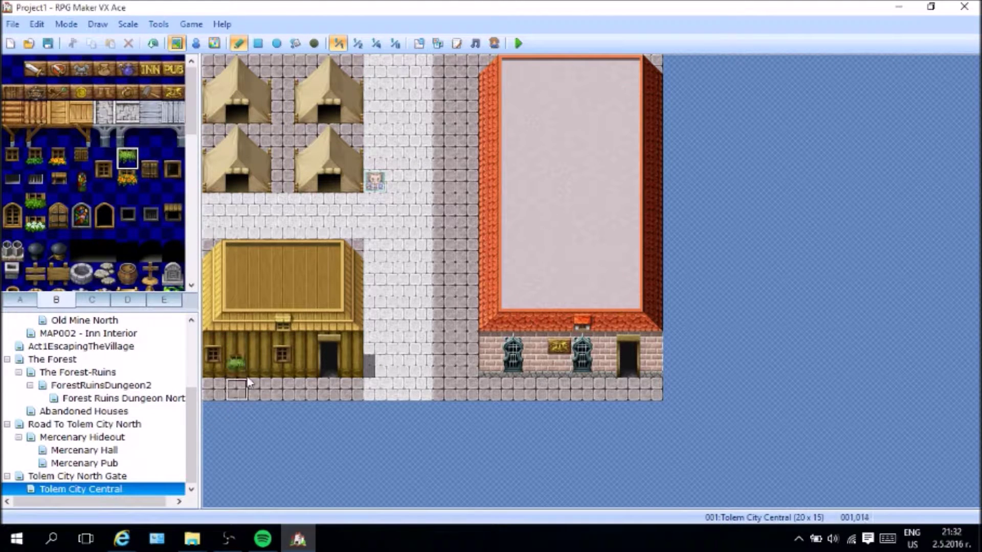
{"action": "key", "text": "ctrl+z"}
{"action": "left_click", "coordinate": [230, 336]}
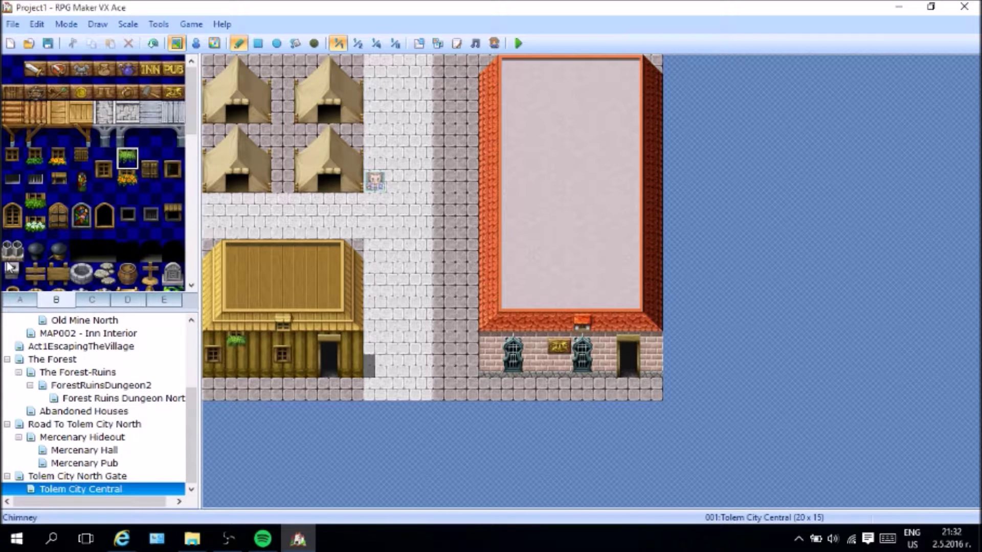
{"action": "left_click", "coordinate": [55, 154]}
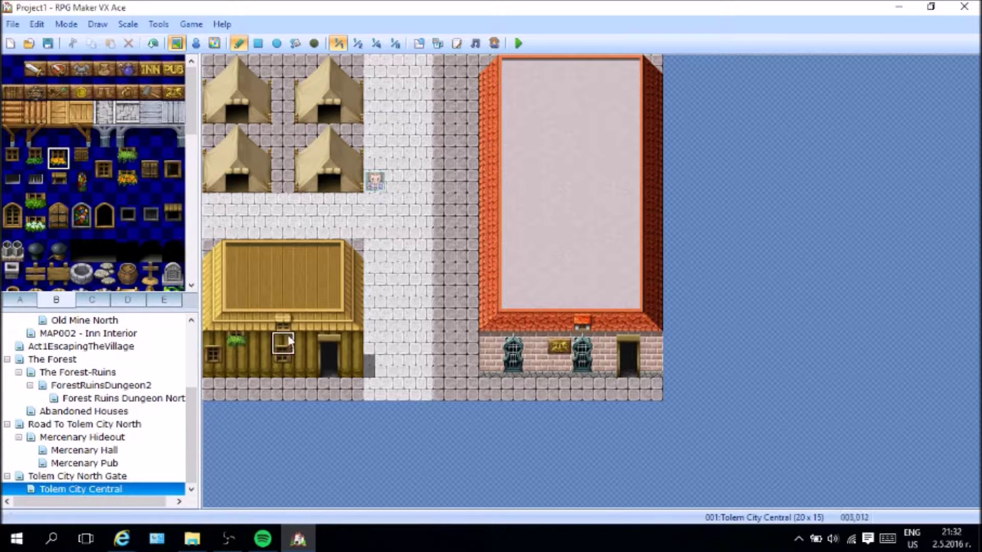
{"action": "left_click", "coordinate": [306, 339]}
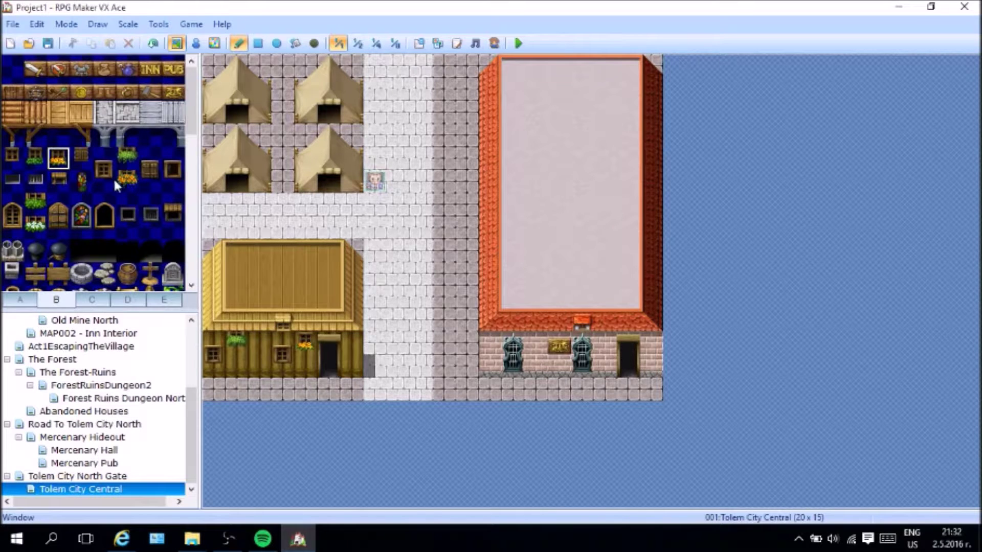
{"action": "left_click", "coordinate": [35, 205]}
{"action": "left_click", "coordinate": [261, 340]}
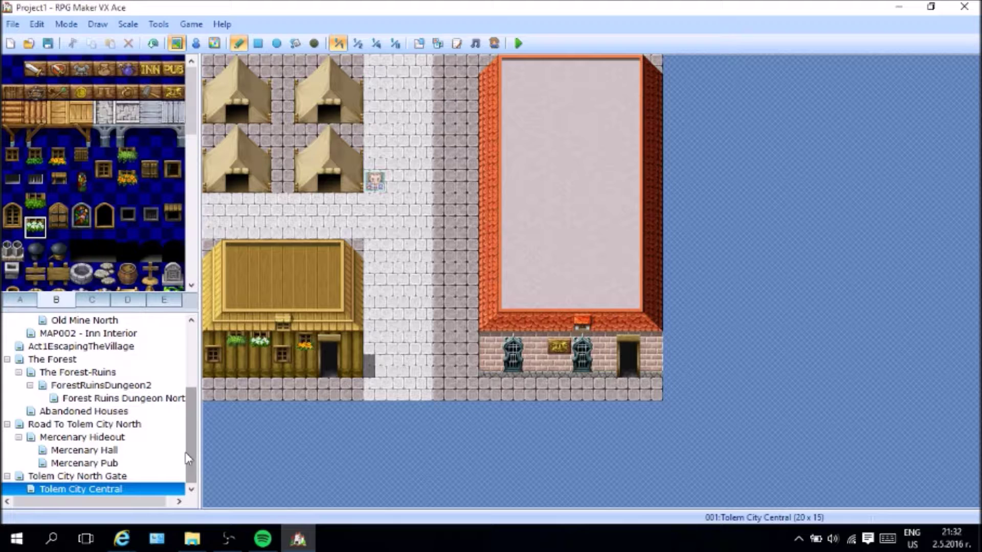
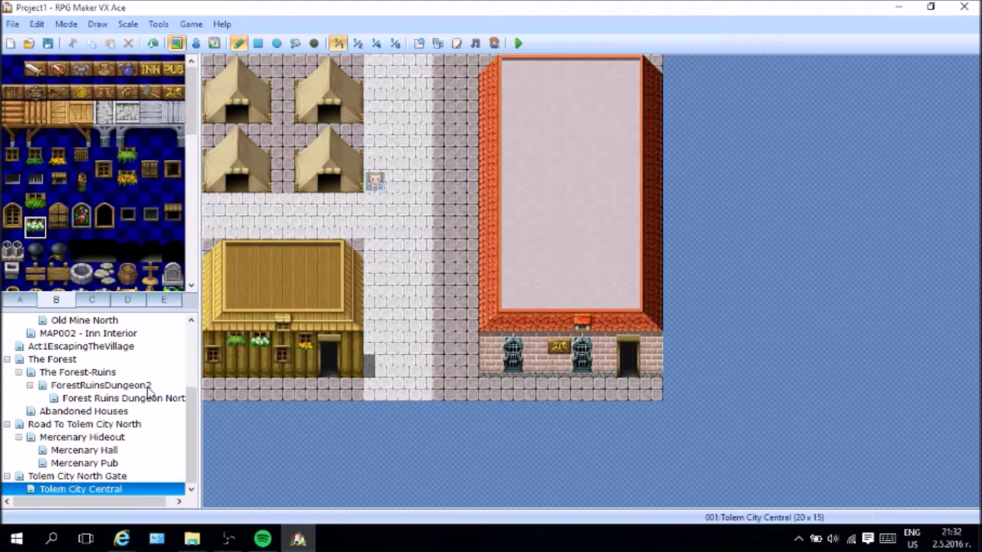
Step: Try chimney tiles on the wooden roof and on the red building's flat roof, undoing each placement
{"action": "left_click", "coordinate": [15, 252]}
{"action": "scroll", "coordinate": [110, 245], "scroll_direction": "down", "scroll_amount": 2}
{"action": "left_click", "coordinate": [306, 251]}
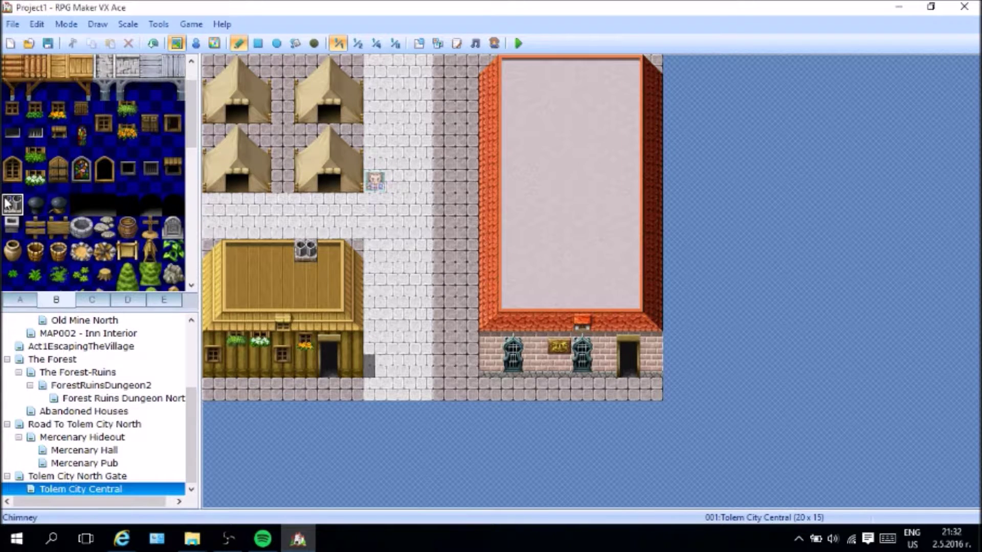
{"action": "key", "text": "ctrl+z"}
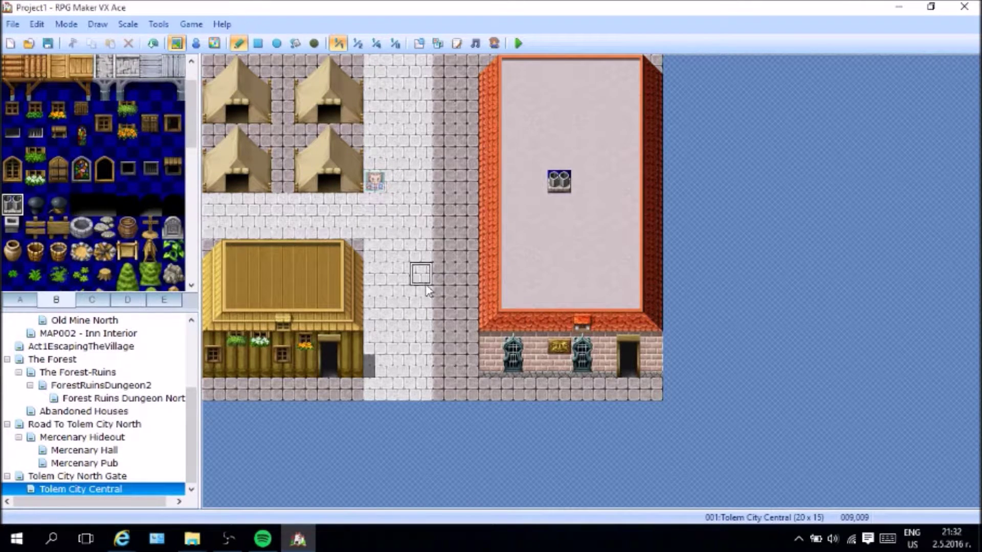
{"action": "left_click", "coordinate": [282, 274]}
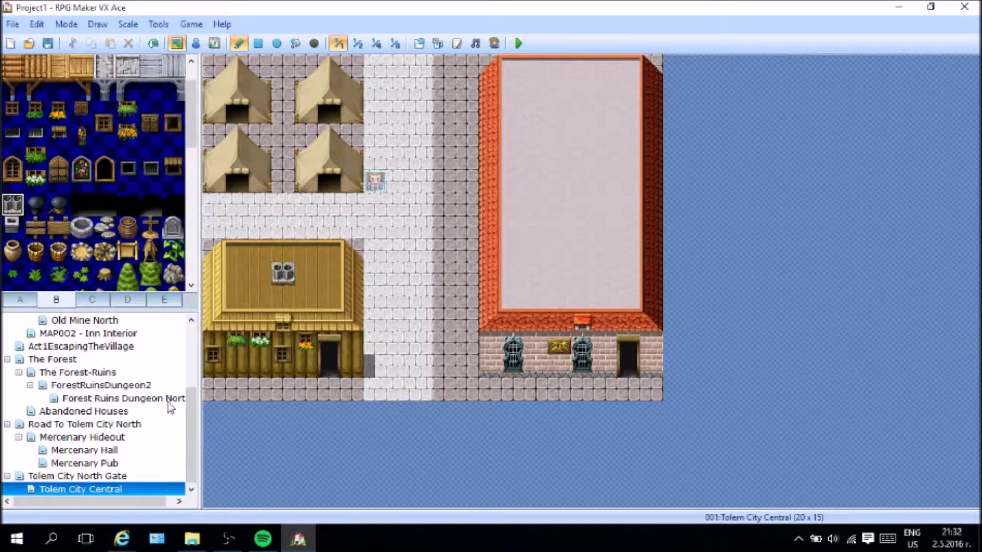
{"action": "key", "text": "ctrl+z"}
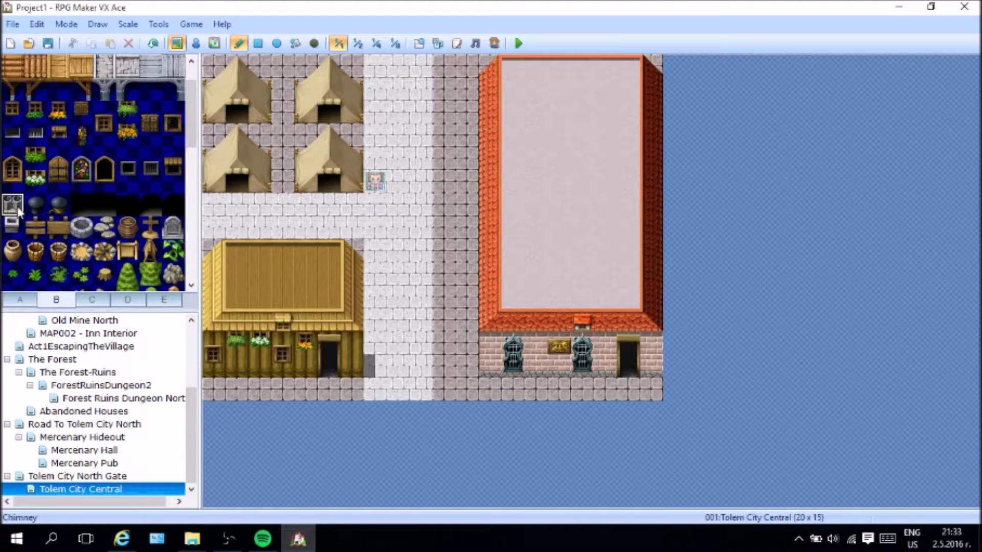
{"action": "left_click", "coordinate": [13, 227]}
{"action": "left_click", "coordinate": [605, 228]}
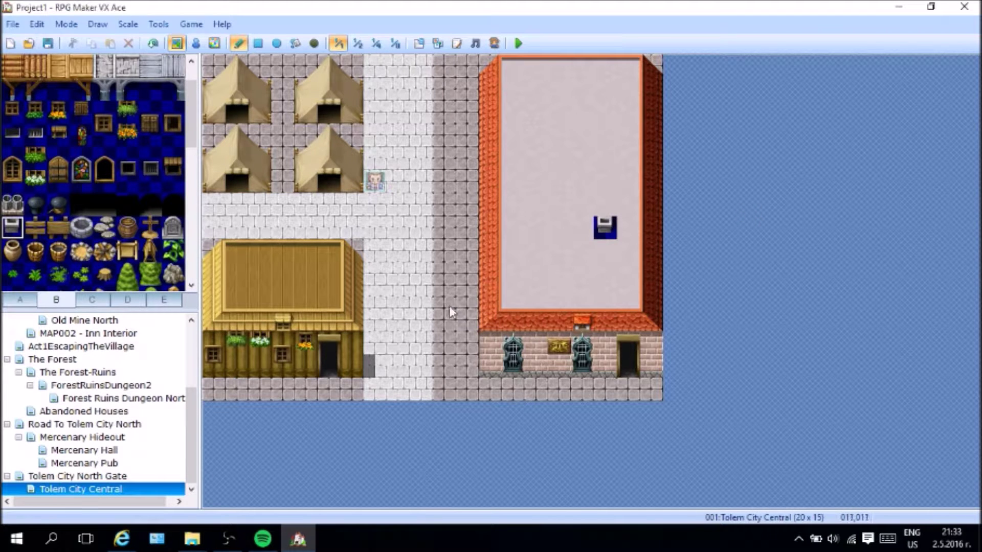
{"action": "key", "text": "ctrl+z"}
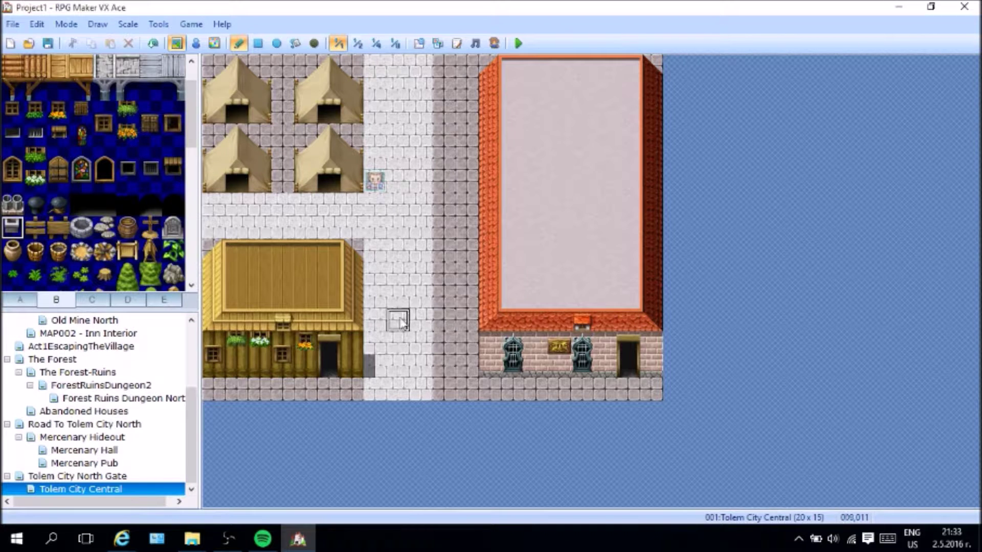
Step: Try a leafy green plant on the log wall's lower row below the white flowers, and undo it
{"action": "left_click", "coordinate": [104, 227]}
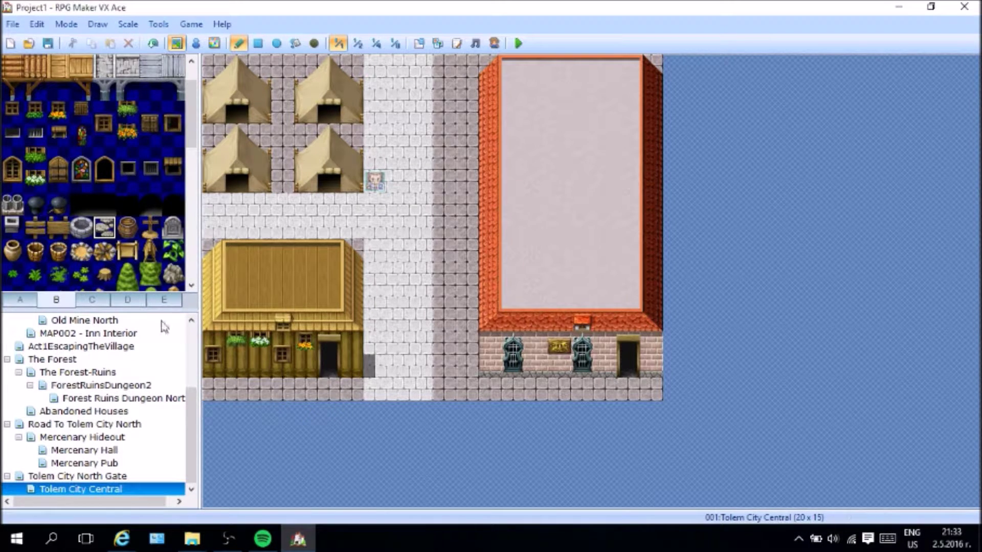
{"action": "left_click", "coordinate": [173, 250]}
{"action": "left_click", "coordinate": [260, 365]}
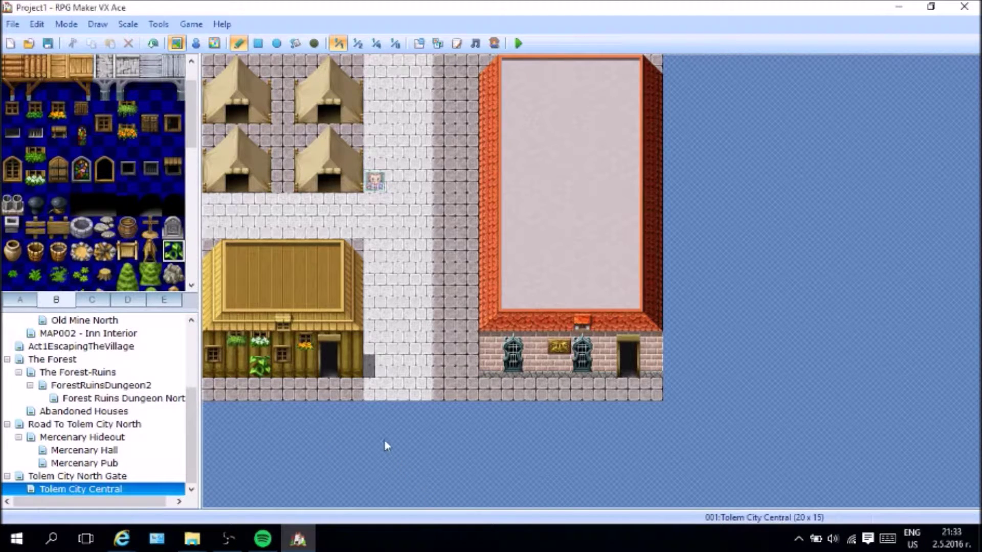
{"action": "key", "text": "ctrl+z"}
Step: Place thin green wall vines on the log wall directly below the green hanging plant
{"action": "scroll", "coordinate": [80, 281], "scroll_direction": "down", "scroll_amount": 3}
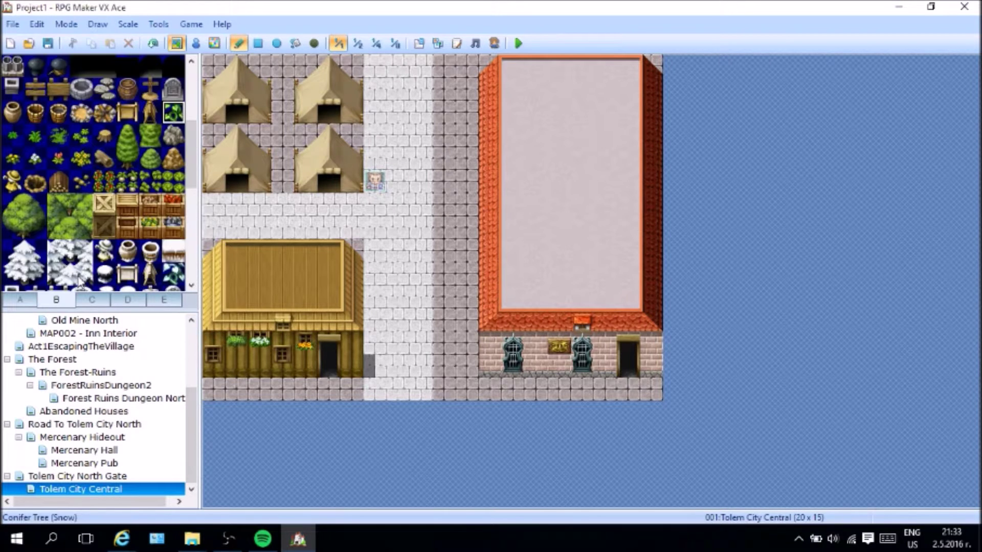
{"action": "scroll", "coordinate": [54, 153], "scroll_direction": "down", "scroll_amount": 3}
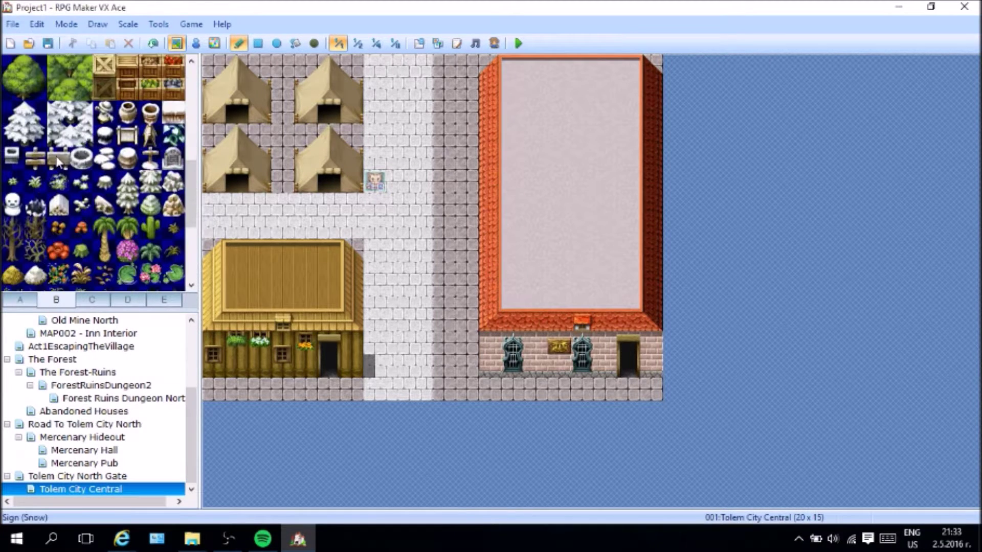
{"action": "scroll", "coordinate": [56, 153], "scroll_direction": "down", "scroll_amount": 5}
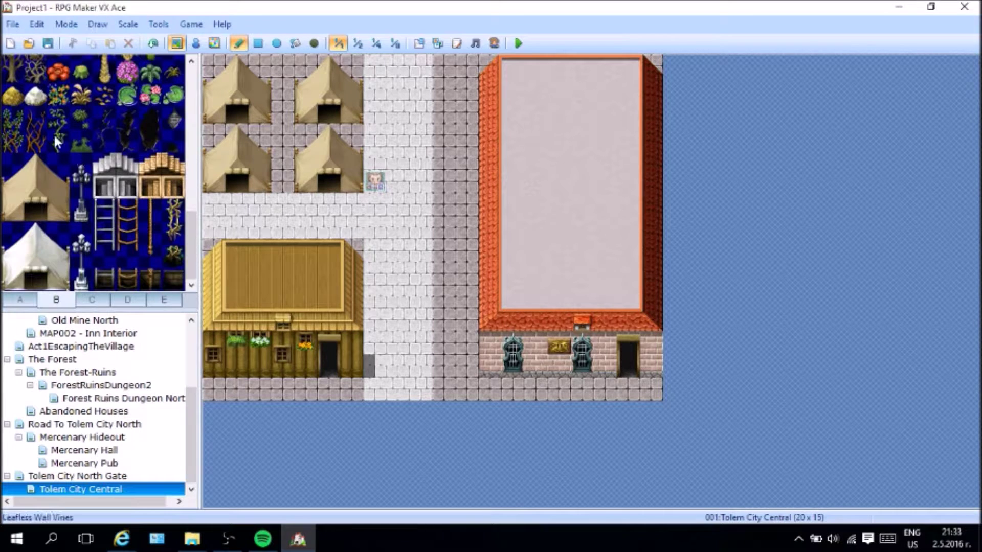
{"action": "left_click", "coordinate": [56, 118]}
{"action": "left_click", "coordinate": [231, 364]}
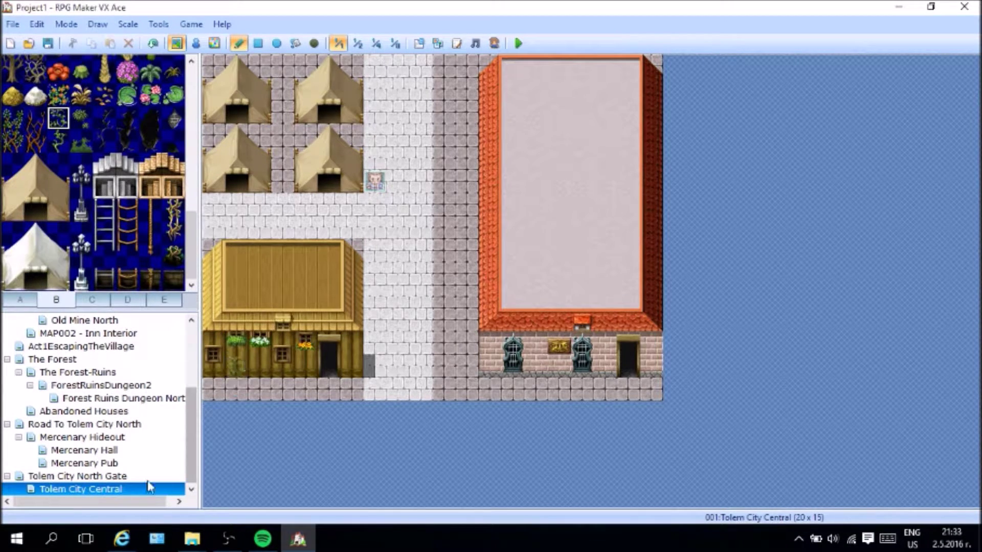
Step: Examine the wall decorations on The Forest-Ruins map and return to the Tolem City Central map
{"action": "left_click", "coordinate": [35, 119]}
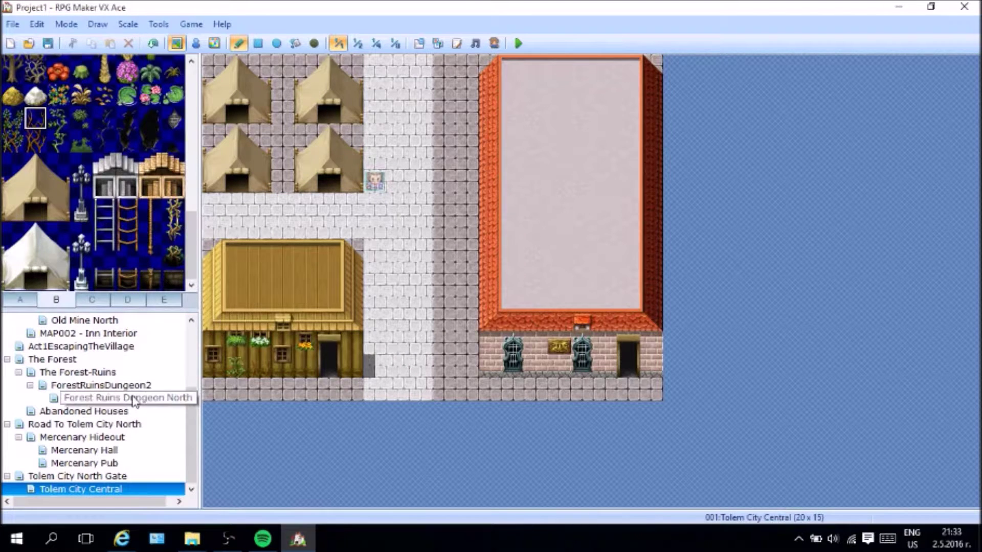
{"action": "left_click", "coordinate": [105, 376]}
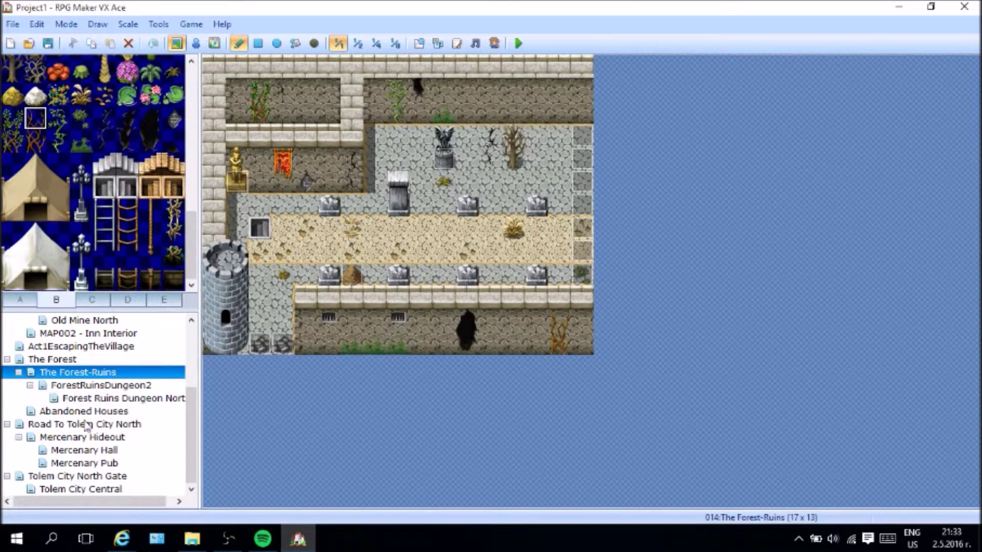
{"action": "left_click", "coordinate": [104, 489]}
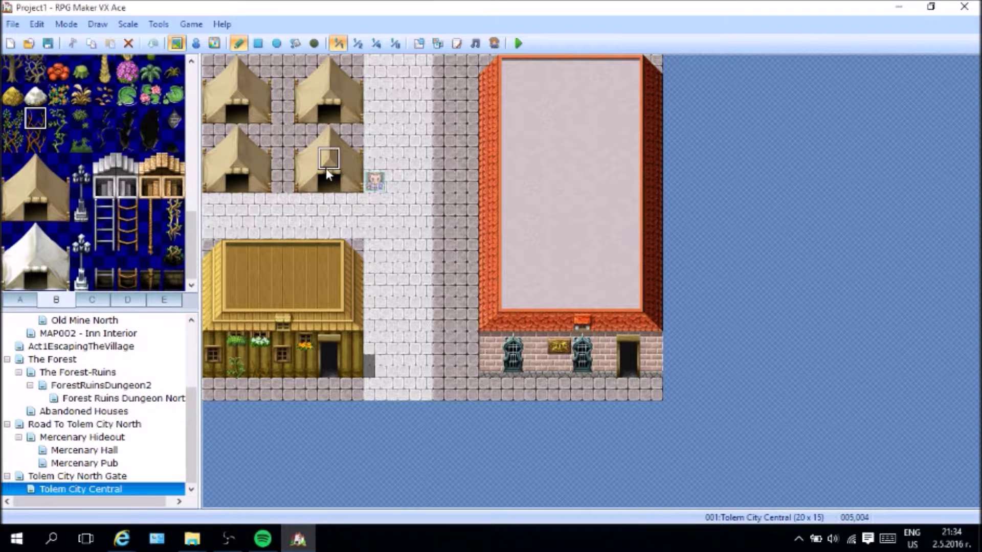
Step: Extend the shadow on the paving beside the log building's right edge to the wall's full height
{"action": "left_click", "coordinate": [314, 43]}
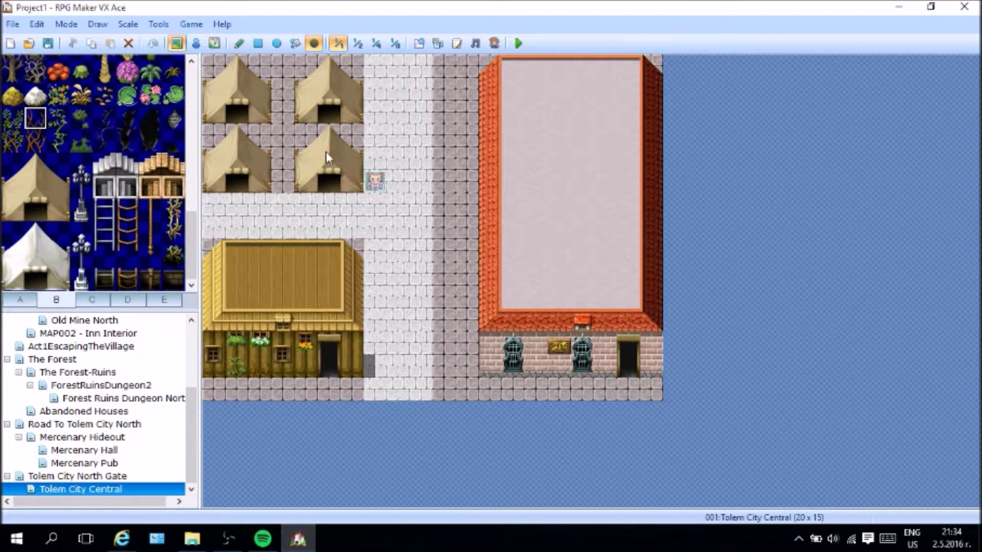
{"action": "left_click_drag", "start_coordinate": [369, 336], "coordinate": [370, 348]}
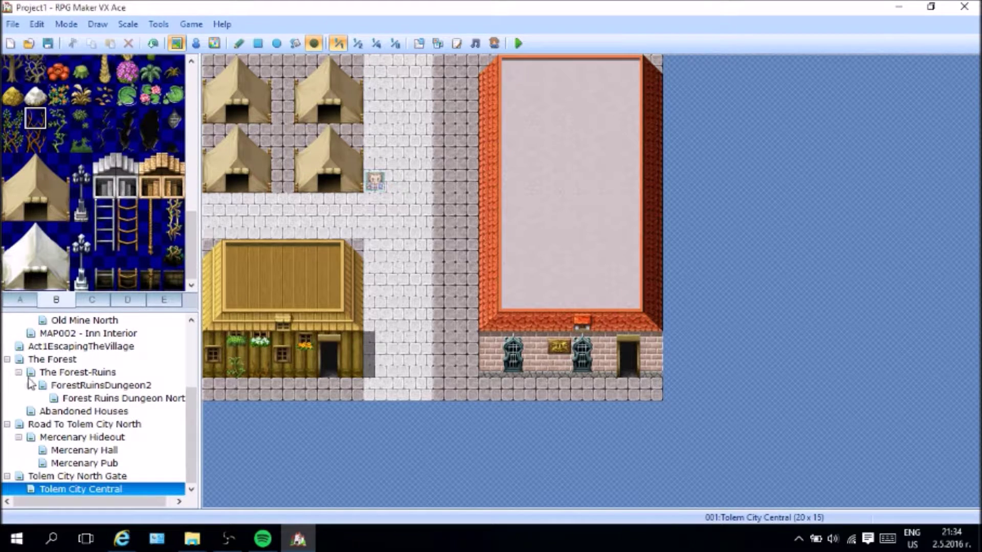
Step: Open the Tolem City North Gate map
{"action": "left_click", "coordinate": [98, 477]}
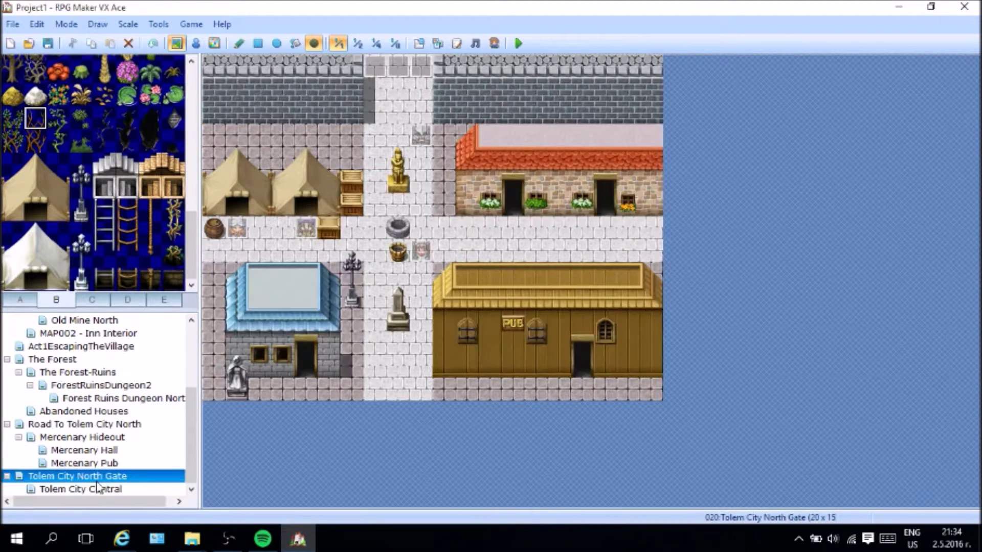
Step: Start a new map under Tolem City North Gate and name it Tolem City South
{"action": "left_click", "coordinate": [102, 489]}
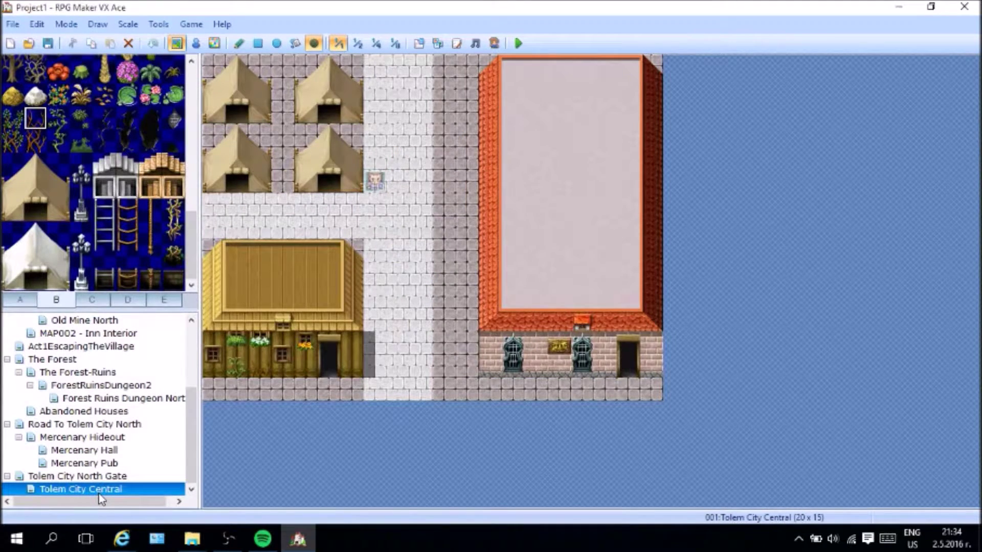
{"action": "left_click", "coordinate": [97, 477]}
{"action": "right_click", "coordinate": [99, 476]}
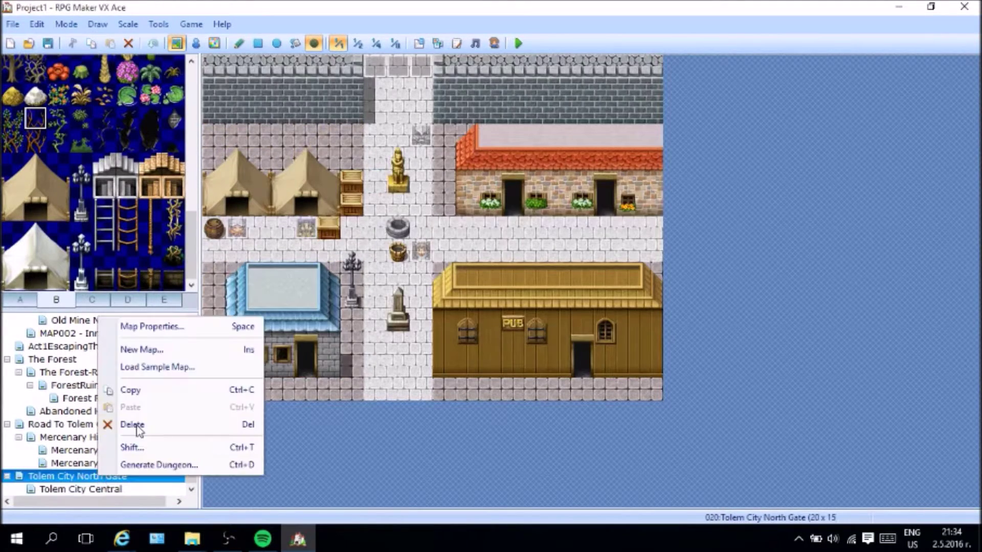
{"action": "left_click", "coordinate": [171, 349]}
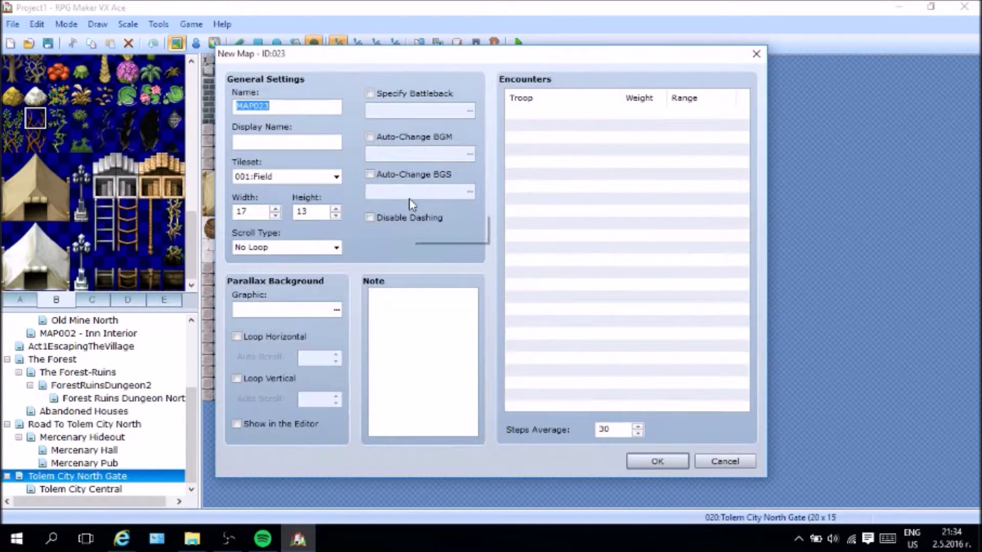
{"action": "type", "text": "Tolem Ci"}
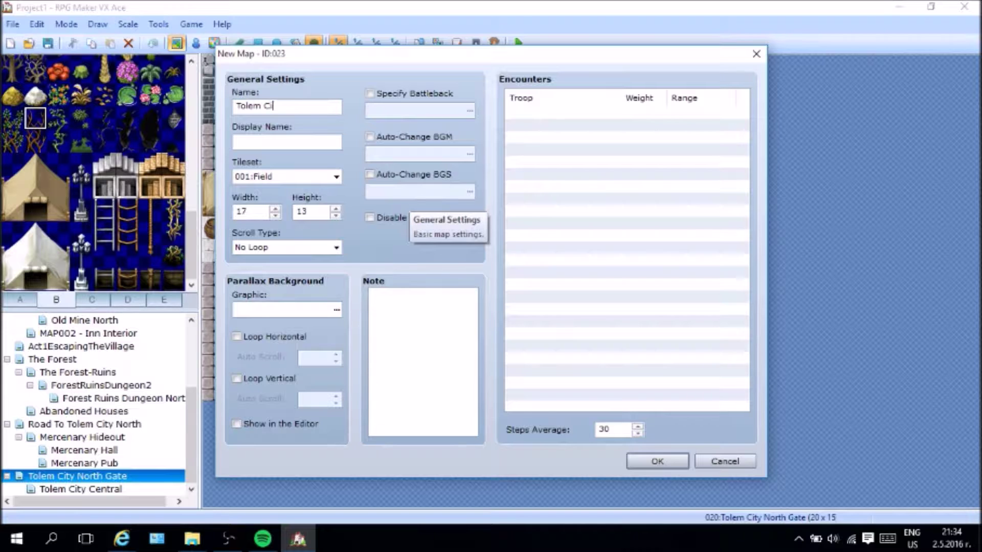
{"action": "type", "text": "ty South"}
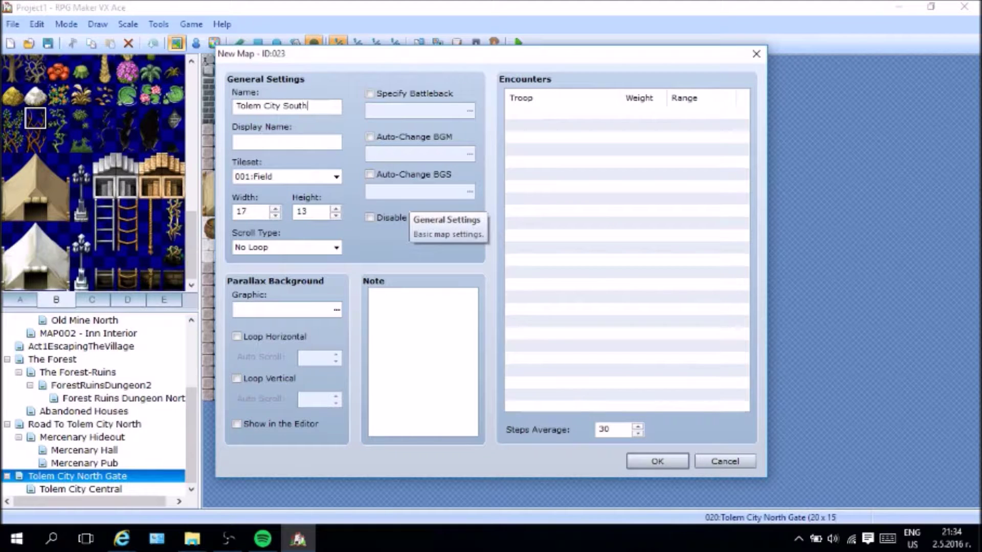
Step: Set the new map's size to 20 x 15 and its tileset to 002:Exterior, and create the map
{"action": "left_click", "coordinate": [275, 210]}
{"action": "left_click", "coordinate": [275, 210]}
{"action": "left_click", "coordinate": [275, 210]}
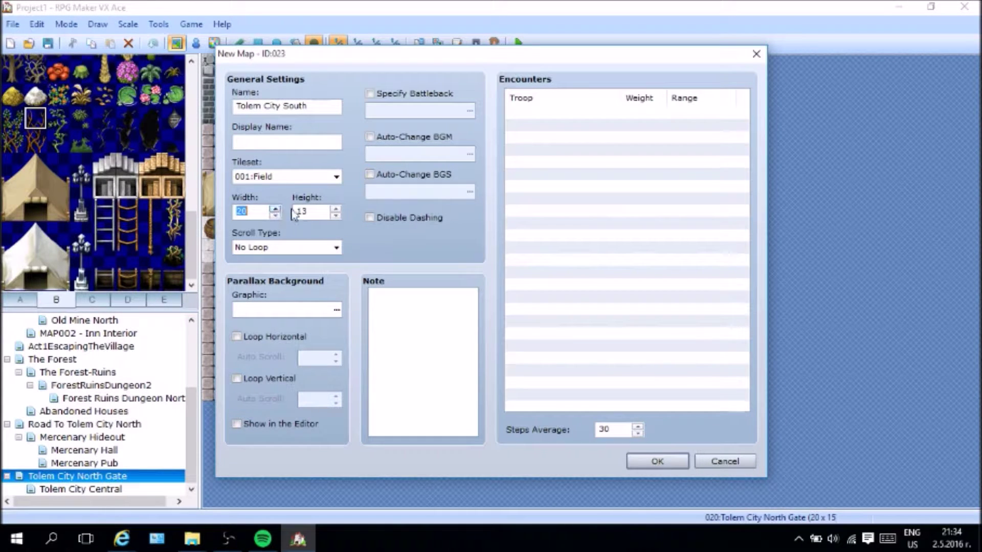
{"action": "left_click", "coordinate": [336, 209]}
{"action": "left_click", "coordinate": [336, 208]}
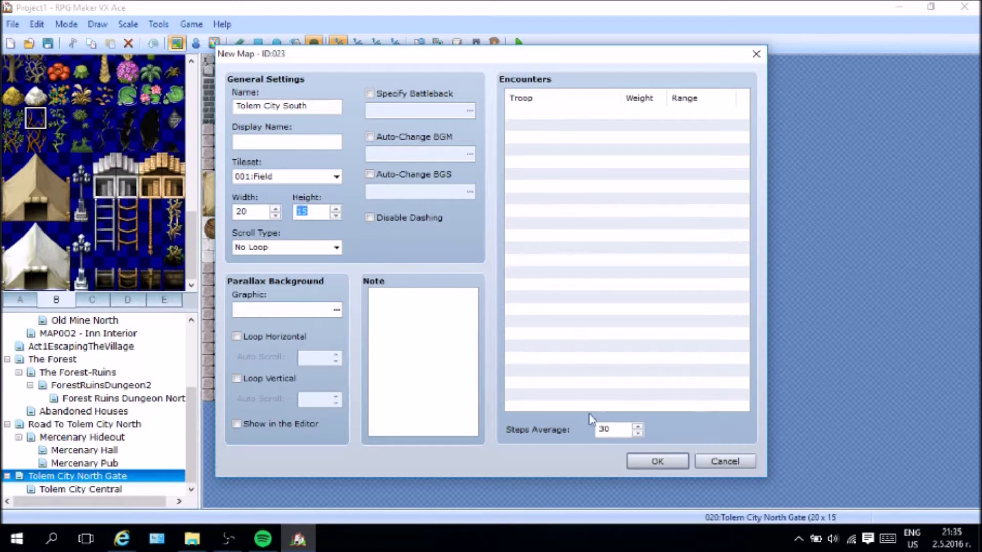
{"action": "left_click", "coordinate": [337, 177]}
{"action": "left_click", "coordinate": [307, 194]}
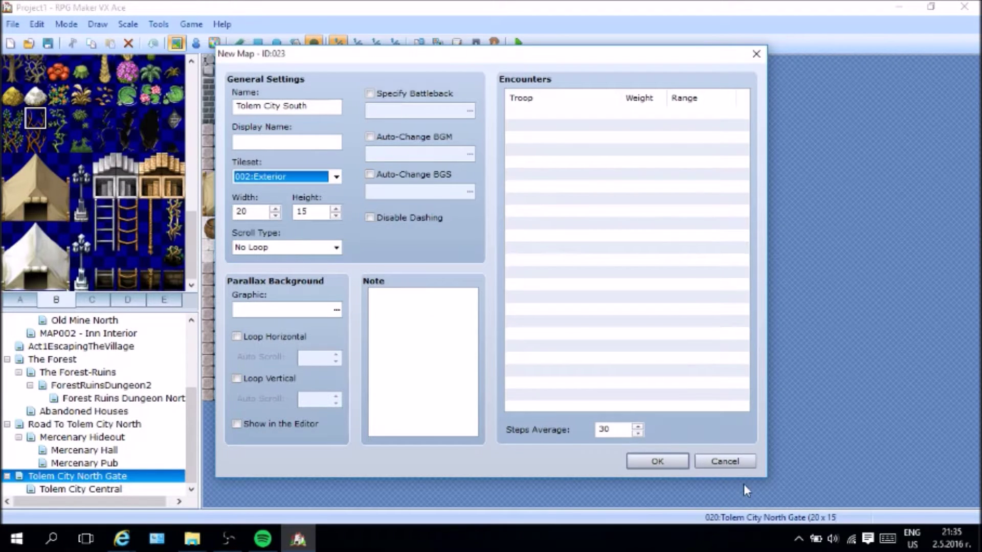
{"action": "left_click", "coordinate": [665, 462]}
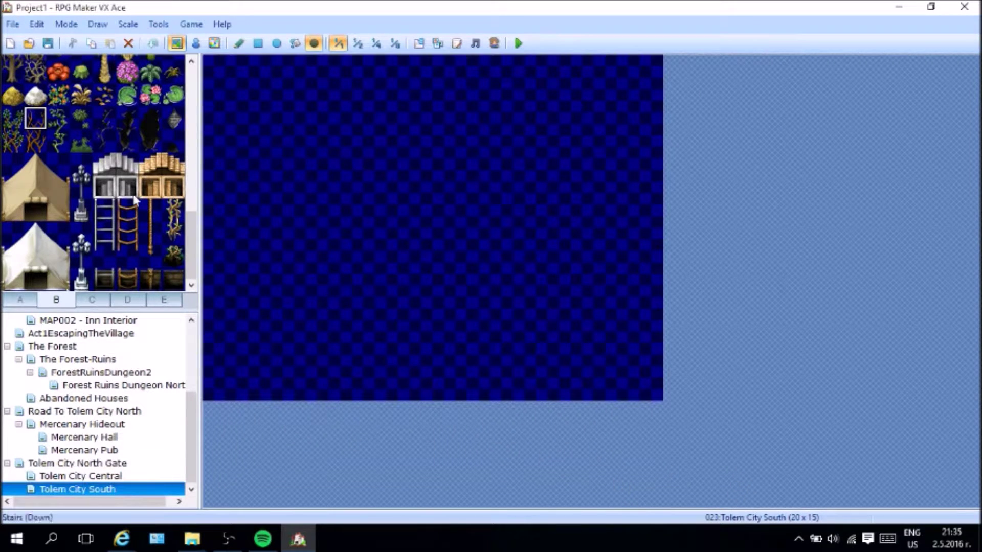
Step: Examine the Exterior tileset's signs, windows, plants, trees and other object tiles for use on the new map
{"action": "scroll", "coordinate": [134, 196], "scroll_direction": "up", "scroll_amount": 10}
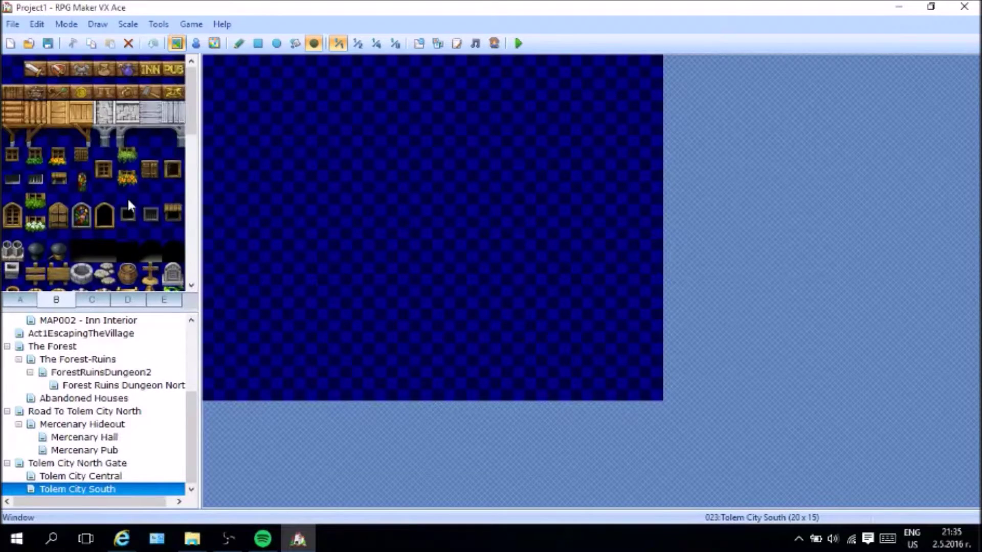
{"action": "scroll", "coordinate": [127, 197], "scroll_direction": "down", "scroll_amount": 8}
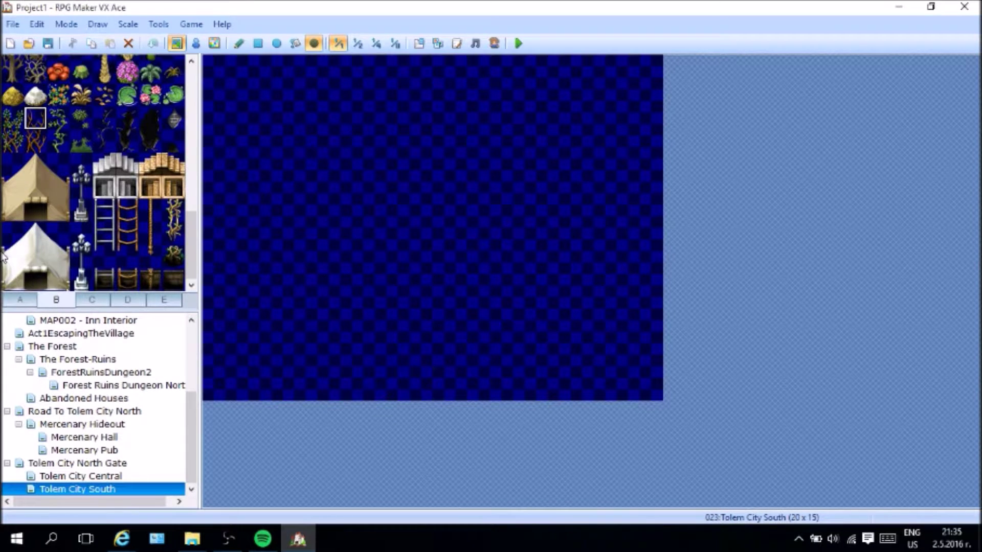
{"action": "scroll", "coordinate": [103, 149], "scroll_direction": "up", "scroll_amount": 2}
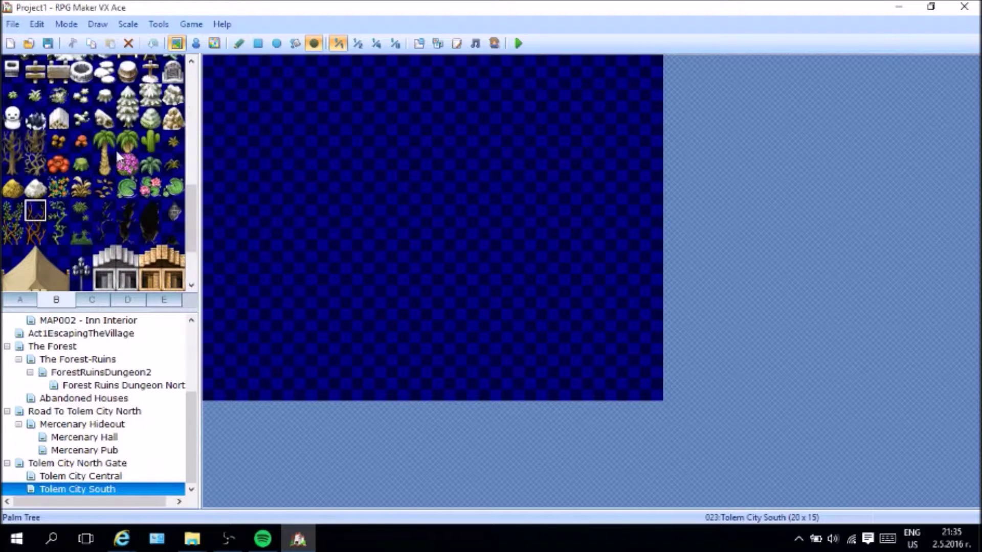
{"action": "scroll", "coordinate": [66, 143], "scroll_direction": "up", "scroll_amount": 3}
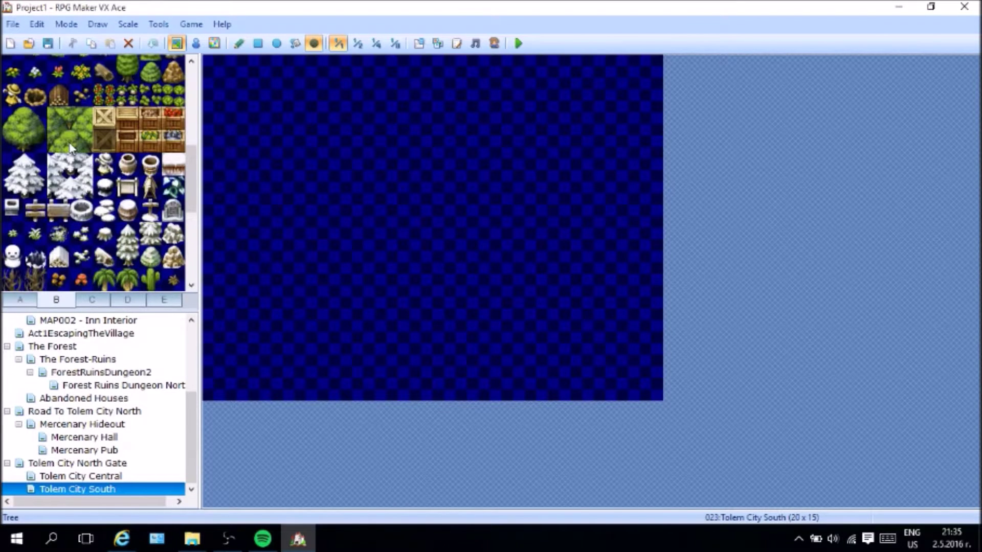
{"action": "scroll", "coordinate": [70, 148], "scroll_direction": "up", "scroll_amount": 1}
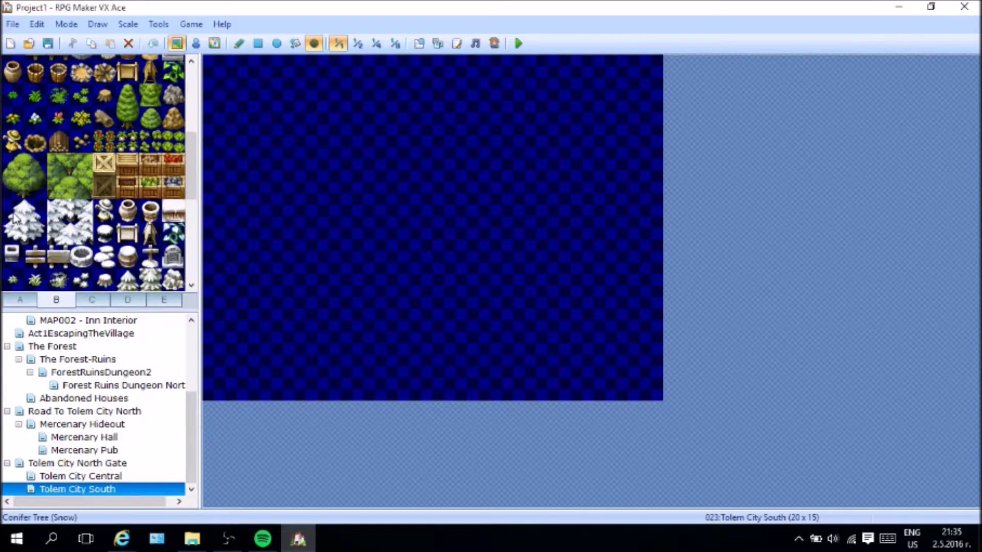
{"action": "scroll", "coordinate": [60, 169], "scroll_direction": "up", "scroll_amount": 1}
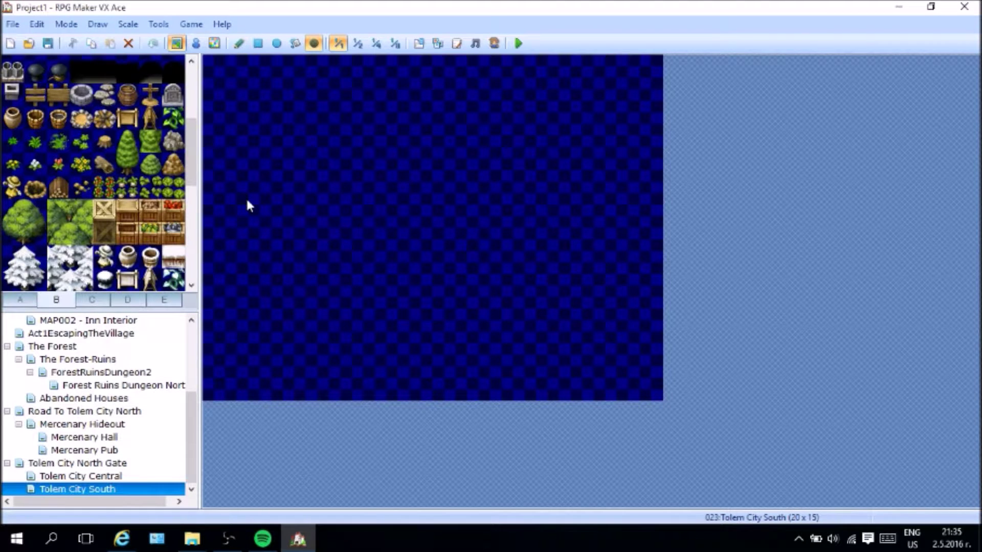
{"action": "scroll", "coordinate": [167, 193], "scroll_direction": "down", "scroll_amount": 2}
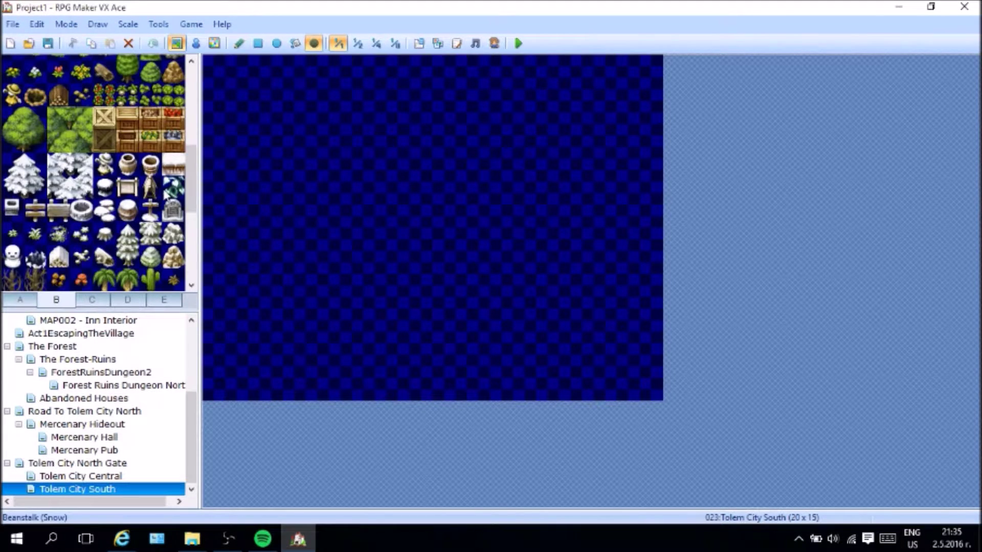
{"action": "scroll", "coordinate": [165, 191], "scroll_direction": "up", "scroll_amount": 6}
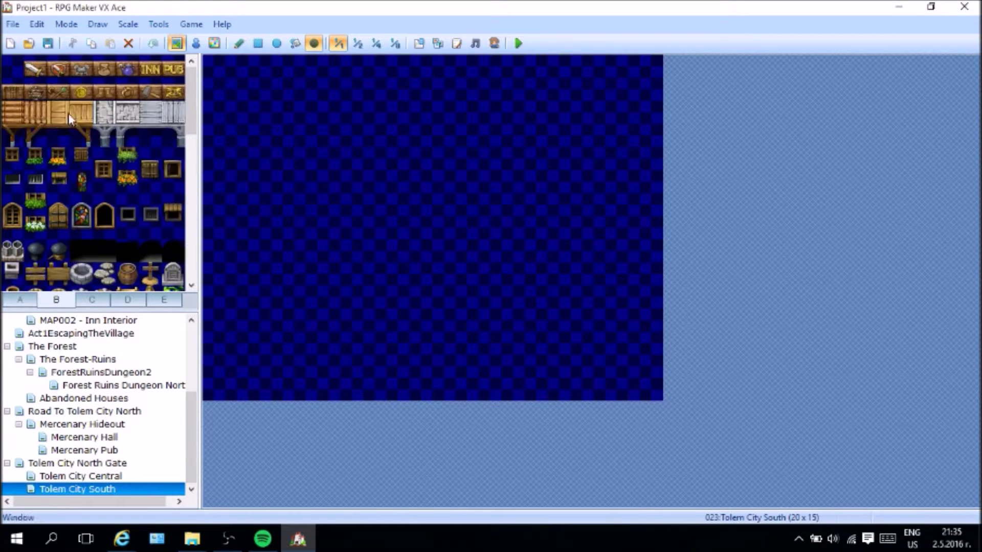
Step: Paint a white cobblestone road three tiles wide and two tiles long from Tolem City South's bottom edge, aligned with Tolem City Central's road
{"action": "left_click", "coordinate": [21, 300]}
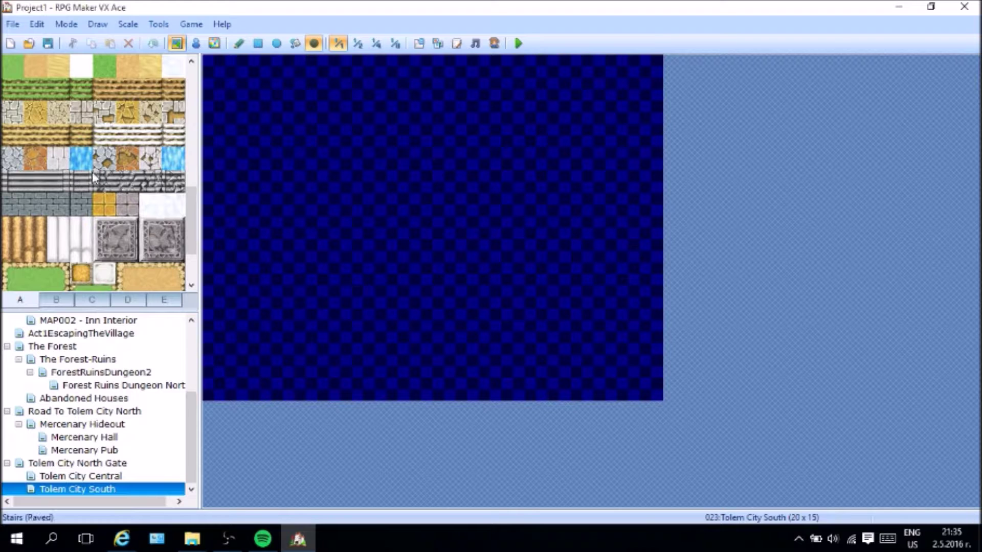
{"action": "left_click", "coordinate": [59, 158]}
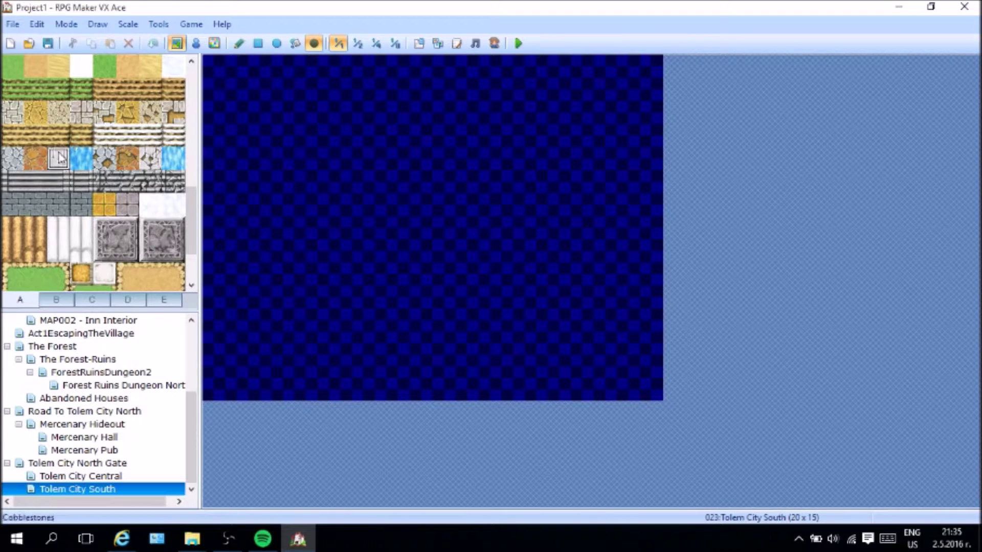
{"action": "left_click", "coordinate": [100, 475]}
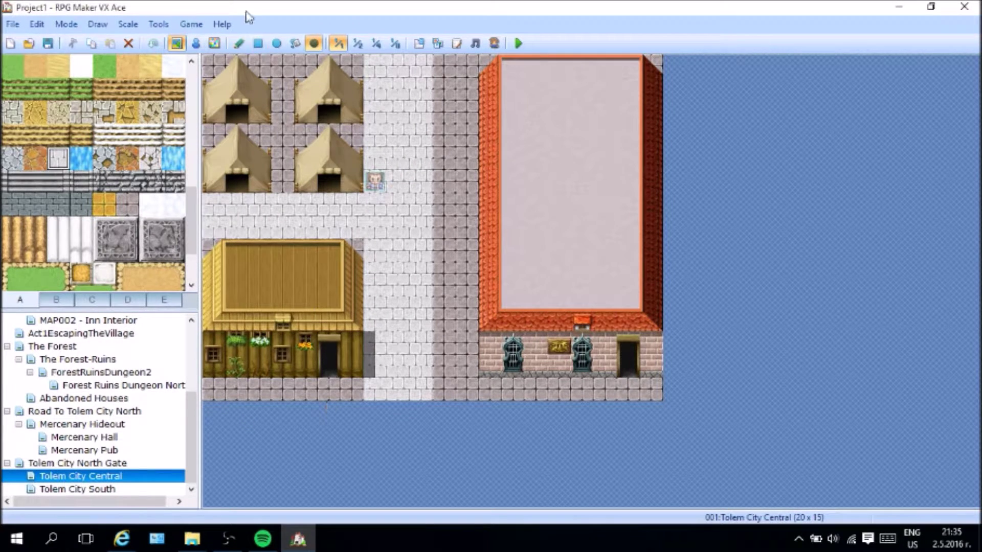
{"action": "left_click", "coordinate": [238, 43]}
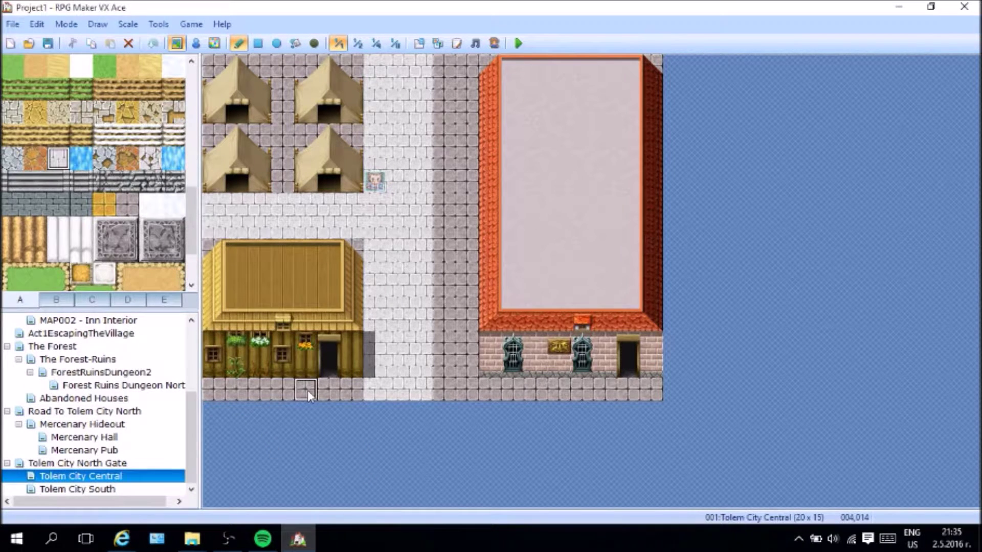
{"action": "left_click", "coordinate": [101, 491]}
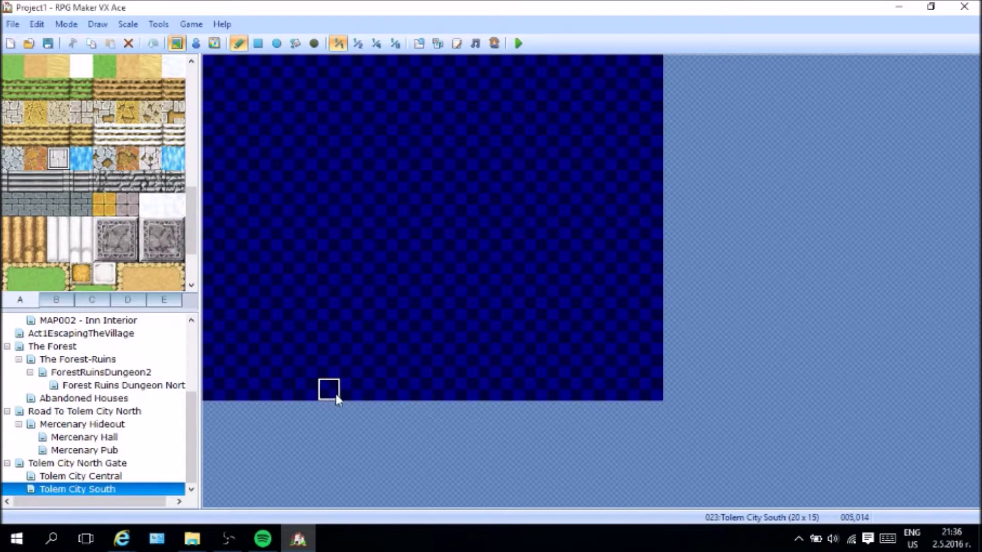
{"action": "mouse_move", "coordinate": [384, 395]}
{"action": "left_mouse_down"}
{"action": "mouse_move", "coordinate": [415, 399]}
{"action": "mouse_move", "coordinate": [374, 377]}
{"action": "mouse_move", "coordinate": [422, 368]}
{"action": "left_mouse_up"}
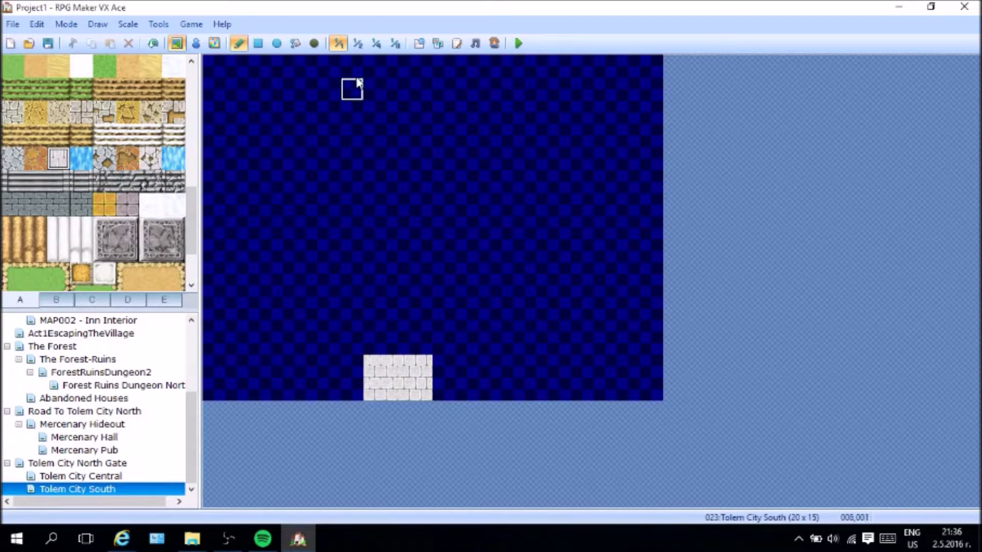
Step: Paint a white cobblestone road three tiles wide and four tiles long down from the map's top edge
{"action": "left_click_drag", "start_coordinate": [377, 70], "coordinate": [435, 76]}
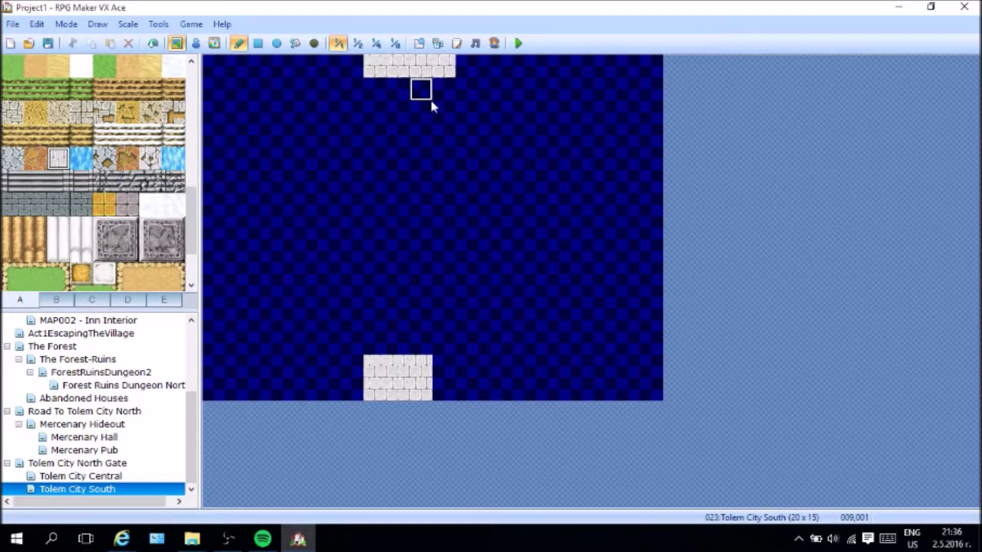
{"action": "key", "text": "ctrl+z"}
{"action": "left_click", "coordinate": [421, 68]}
{"action": "mouse_move", "coordinate": [395, 73]}
{"action": "left_mouse_down"}
{"action": "mouse_move", "coordinate": [371, 70]}
{"action": "mouse_move", "coordinate": [416, 87]}
{"action": "mouse_move", "coordinate": [377, 109]}
{"action": "mouse_move", "coordinate": [401, 121]}
{"action": "mouse_move", "coordinate": [375, 135]}
{"action": "mouse_move", "coordinate": [414, 136]}
{"action": "mouse_move", "coordinate": [376, 146]}
{"action": "left_mouse_up"}
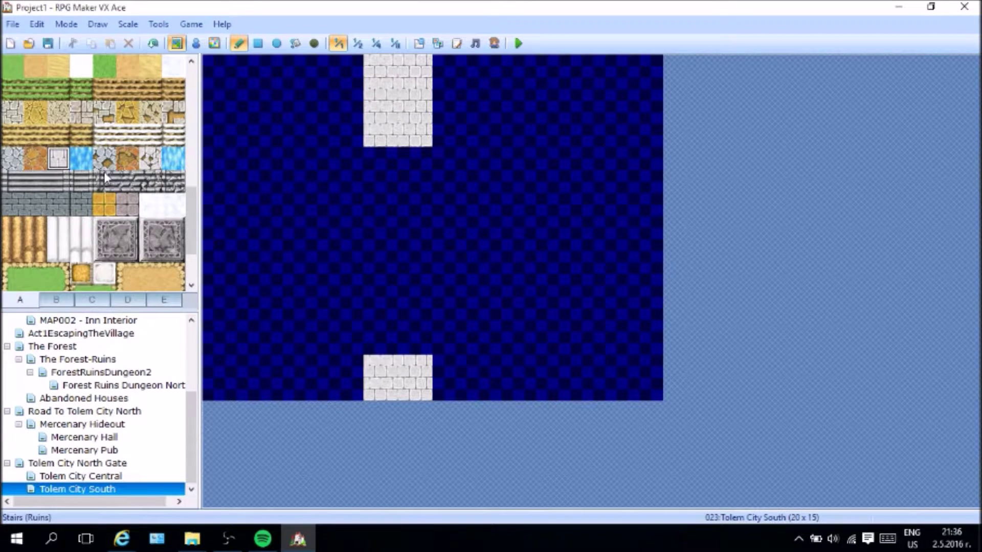
Step: Place a row of three desert stairs tiles directly below the upper cobblestone road
{"action": "scroll", "coordinate": [61, 153], "scroll_direction": "down", "scroll_amount": 2}
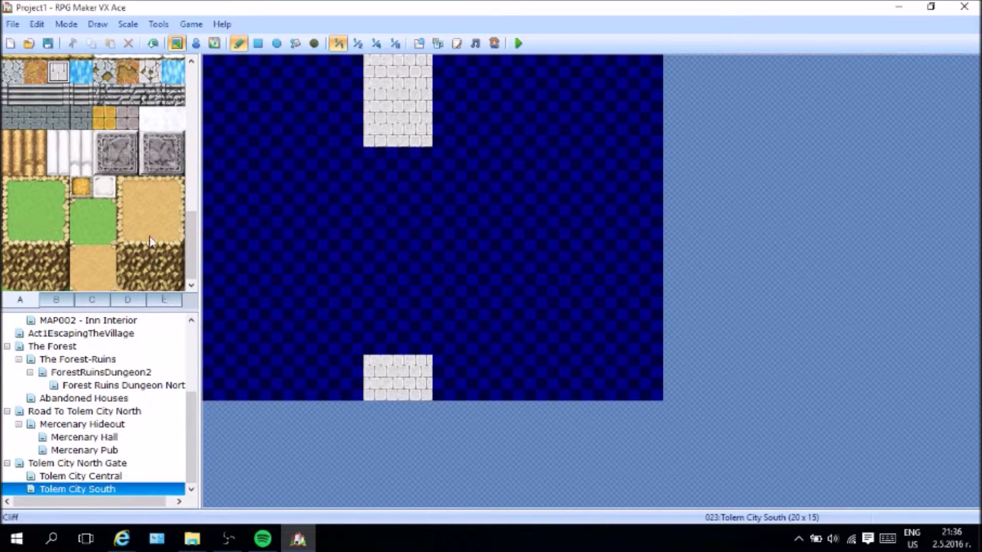
{"action": "scroll", "coordinate": [145, 212], "scroll_direction": "up", "scroll_amount": 1}
{"action": "scroll", "coordinate": [137, 216], "scroll_direction": "up", "scroll_amount": 1}
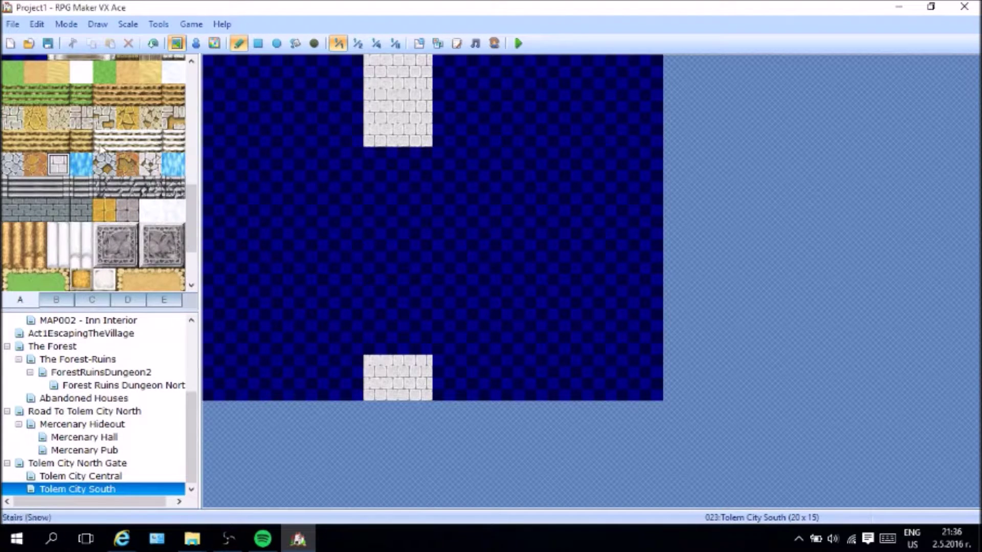
{"action": "left_click", "coordinate": [81, 142]}
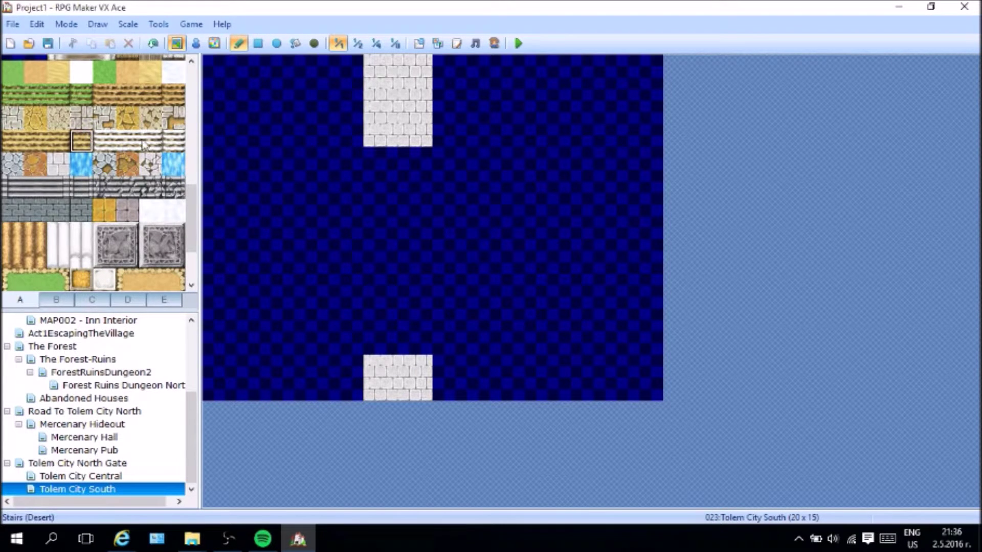
{"action": "left_click", "coordinate": [420, 159]}
{"action": "left_click_drag", "start_coordinate": [397, 164], "coordinate": [375, 162]}
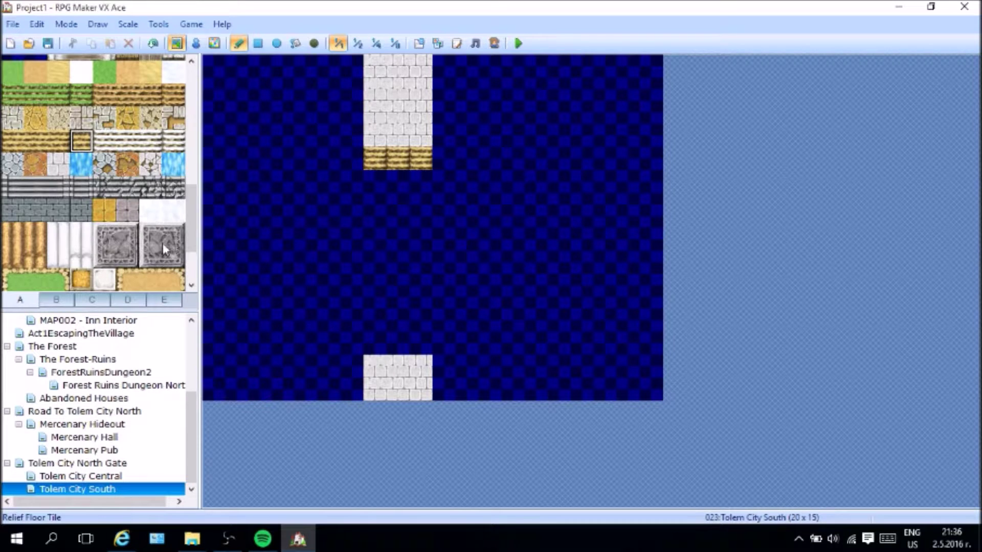
Step: Fill the map's top four rows on both sides of the cobblestone road with grey stone paving
{"action": "scroll", "coordinate": [112, 210], "scroll_direction": "down", "scroll_amount": 3}
{"action": "scroll", "coordinate": [112, 210], "scroll_direction": "up", "scroll_amount": 3}
{"action": "left_click", "coordinate": [127, 209]}
{"action": "mouse_move", "coordinate": [351, 66]}
{"action": "left_mouse_down"}
{"action": "mouse_move", "coordinate": [337, 117]}
{"action": "mouse_move", "coordinate": [329, 88]}
{"action": "mouse_move", "coordinate": [233, 66]}
{"action": "mouse_move", "coordinate": [222, 90]}
{"action": "mouse_move", "coordinate": [304, 96]}
{"action": "mouse_move", "coordinate": [338, 137]}
{"action": "mouse_move", "coordinate": [258, 133]}
{"action": "mouse_move", "coordinate": [282, 111]}
{"action": "mouse_move", "coordinate": [221, 138]}
{"action": "mouse_move", "coordinate": [296, 134]}
{"action": "left_mouse_up"}
{"action": "mouse_move", "coordinate": [440, 136]}
{"action": "left_mouse_down"}
{"action": "mouse_move", "coordinate": [644, 136]}
{"action": "mouse_move", "coordinate": [634, 105]}
{"action": "mouse_move", "coordinate": [651, 85]}
{"action": "mouse_move", "coordinate": [606, 65]}
{"action": "mouse_move", "coordinate": [452, 64]}
{"action": "mouse_move", "coordinate": [438, 110]}
{"action": "mouse_move", "coordinate": [583, 110]}
{"action": "mouse_move", "coordinate": [566, 98]}
{"action": "left_mouse_up"}
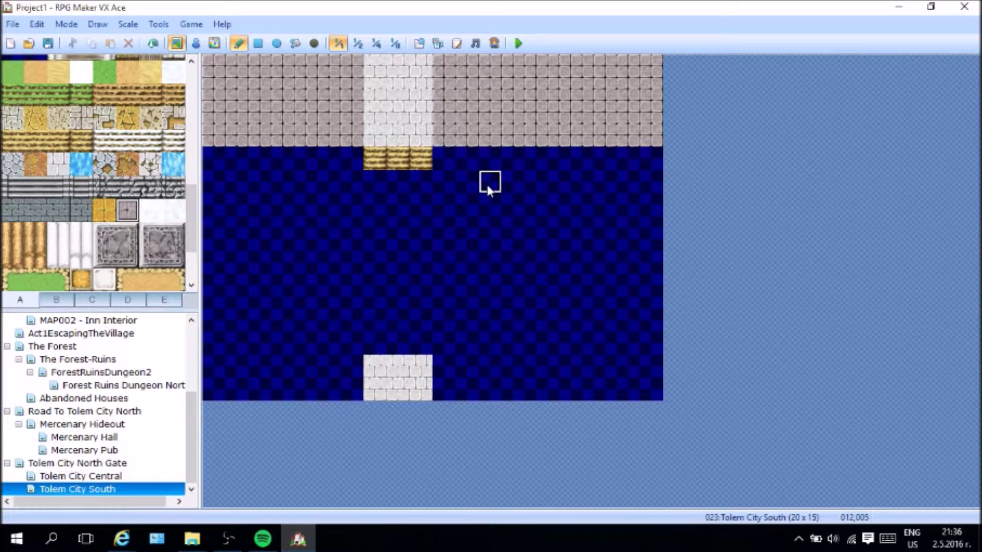
Step: Check the city wall on the Tolem City North Gate map, pick the matching grey brick wall tiles, and return to Tolem City South
{"action": "scroll", "coordinate": [14, 235], "scroll_direction": "down", "scroll_amount": 1}
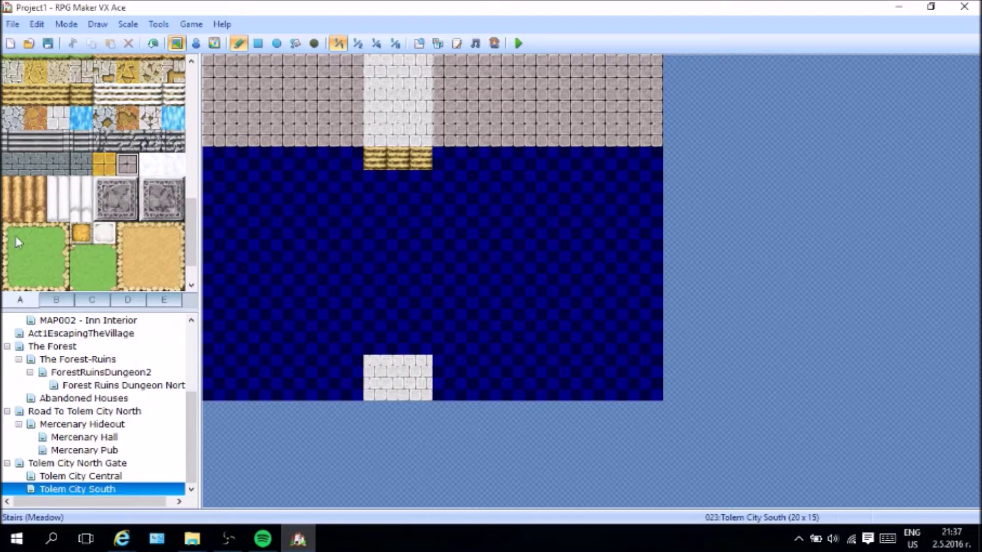
{"action": "scroll", "coordinate": [13, 236], "scroll_direction": "up", "scroll_amount": 4}
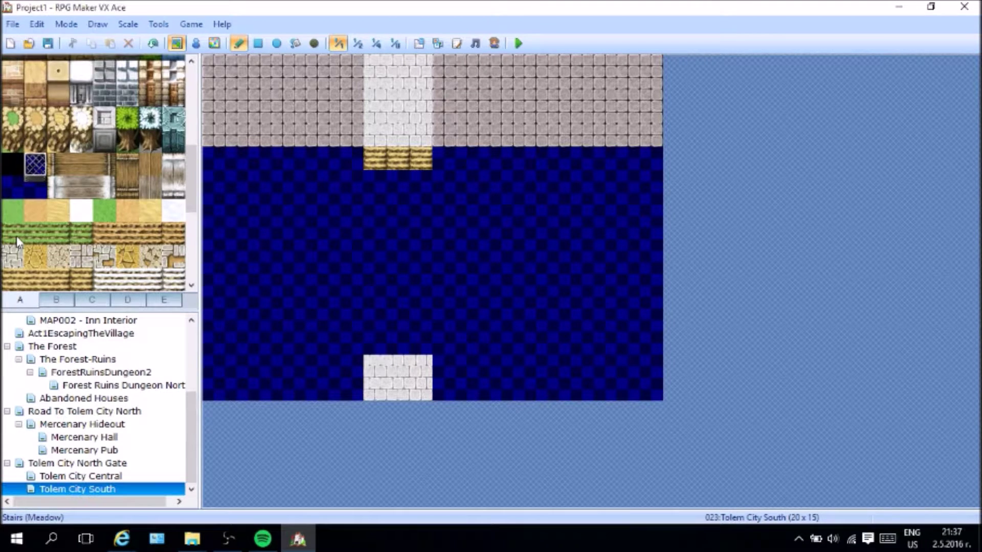
{"action": "scroll", "coordinate": [17, 242], "scroll_direction": "up", "scroll_amount": 1}
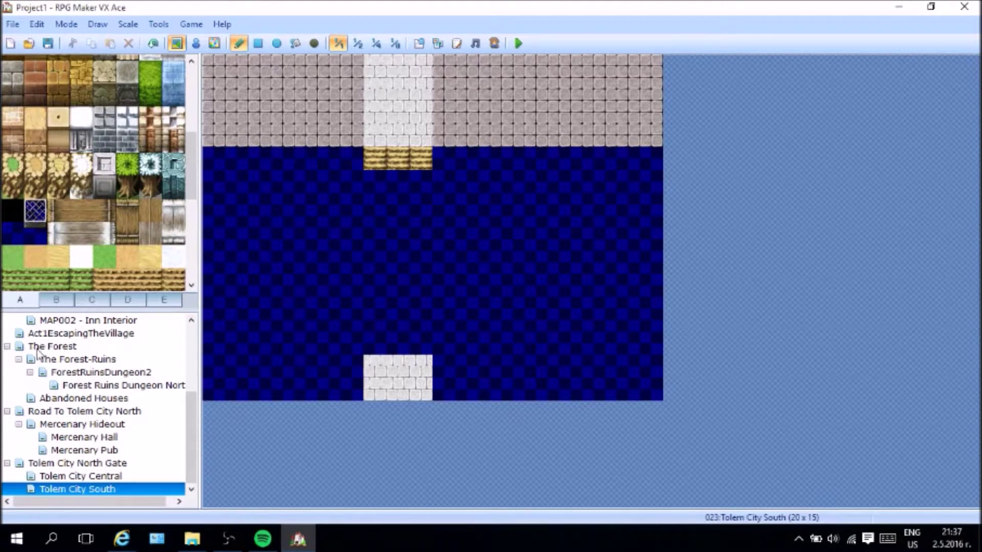
{"action": "left_click", "coordinate": [61, 464]}
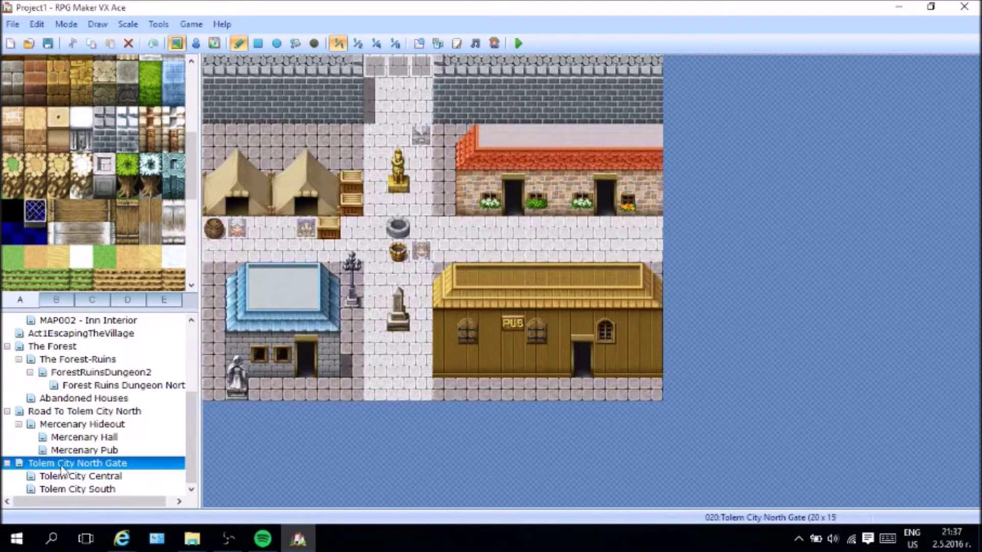
{"action": "scroll", "coordinate": [102, 168], "scroll_direction": "up", "scroll_amount": 1}
{"action": "mouse_move", "coordinate": [110, 170]}
{"action": "left_mouse_down"}
{"action": "mouse_move", "coordinate": [112, 209]}
{"action": "mouse_move", "coordinate": [115, 171]}
{"action": "mouse_move", "coordinate": [100, 177]}
{"action": "left_mouse_up"}
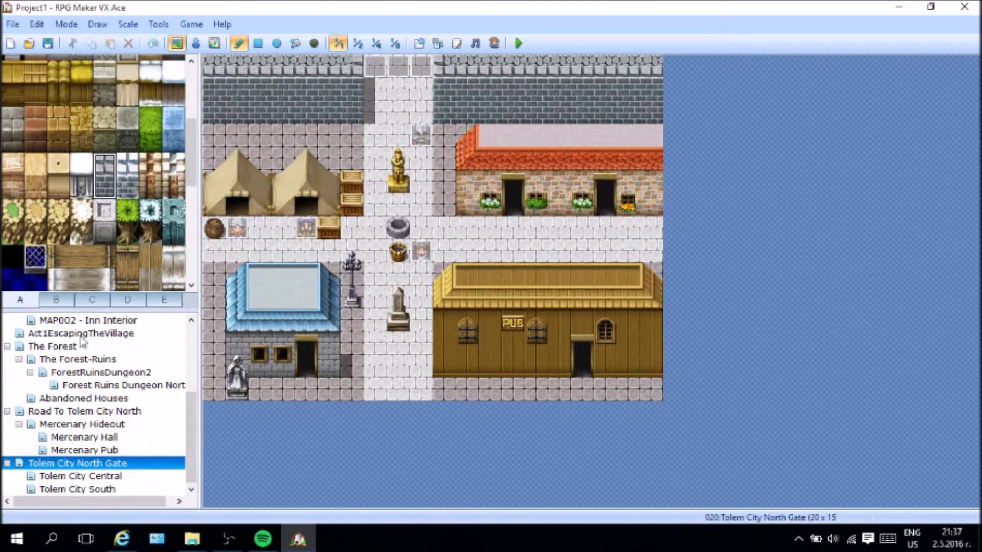
{"action": "left_click", "coordinate": [130, 489]}
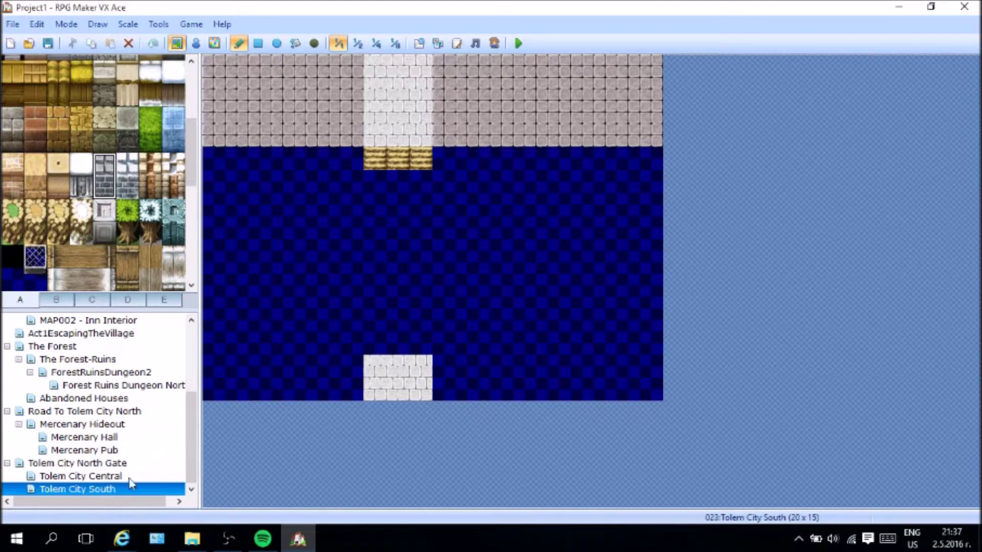
Step: Paint a grey city wall with a stone top and a brick face beneath it across the map's lower end, leaving the three-tile road open
{"action": "left_click", "coordinate": [213, 377]}
{"action": "mouse_move", "coordinate": [218, 362]}
{"action": "left_mouse_down"}
{"action": "mouse_move", "coordinate": [215, 348]}
{"action": "mouse_move", "coordinate": [229, 363]}
{"action": "mouse_move", "coordinate": [235, 350]}
{"action": "mouse_move", "coordinate": [232, 374]}
{"action": "left_mouse_up"}
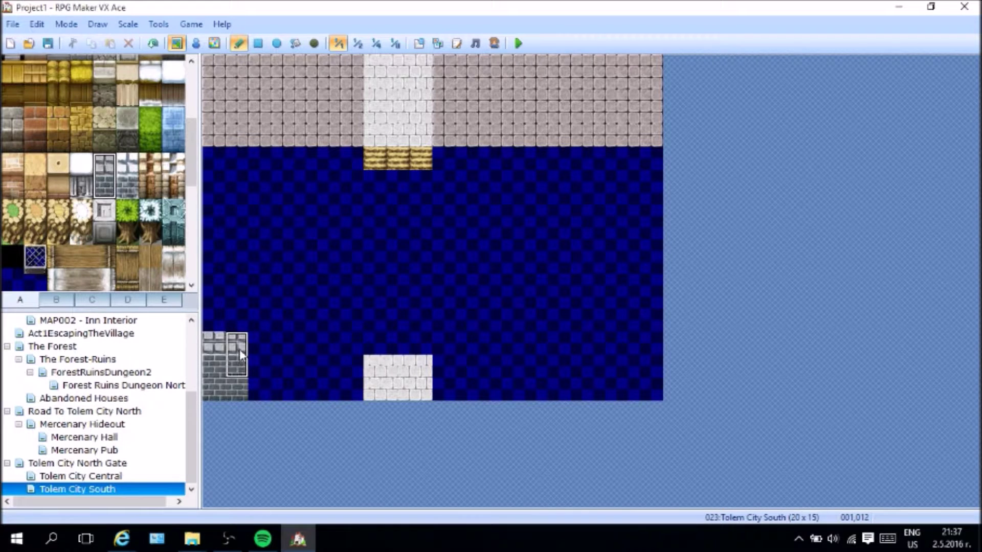
{"action": "left_click", "coordinate": [266, 355]}
{"action": "left_click_drag", "start_coordinate": [284, 356], "coordinate": [306, 358]}
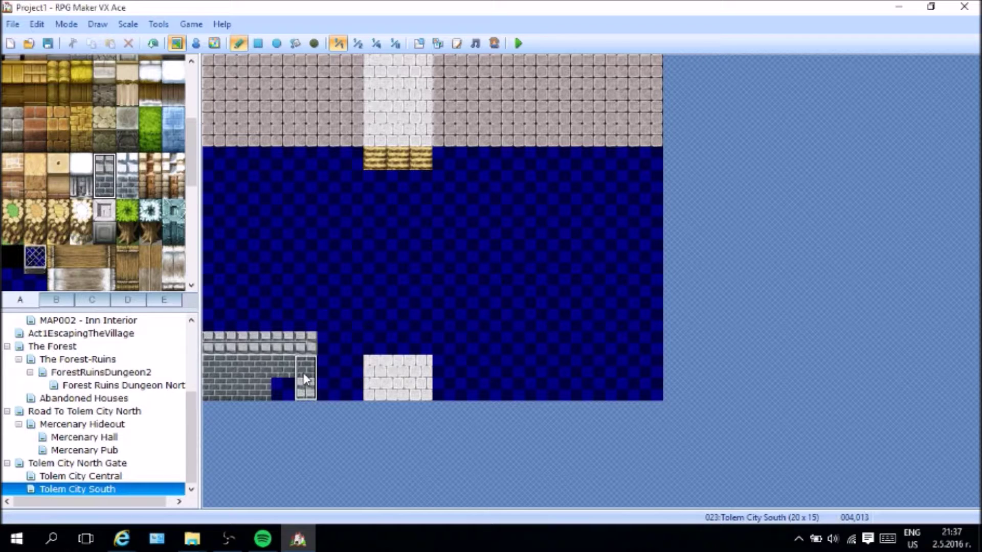
{"action": "left_click_drag", "start_coordinate": [328, 350], "coordinate": [352, 352]}
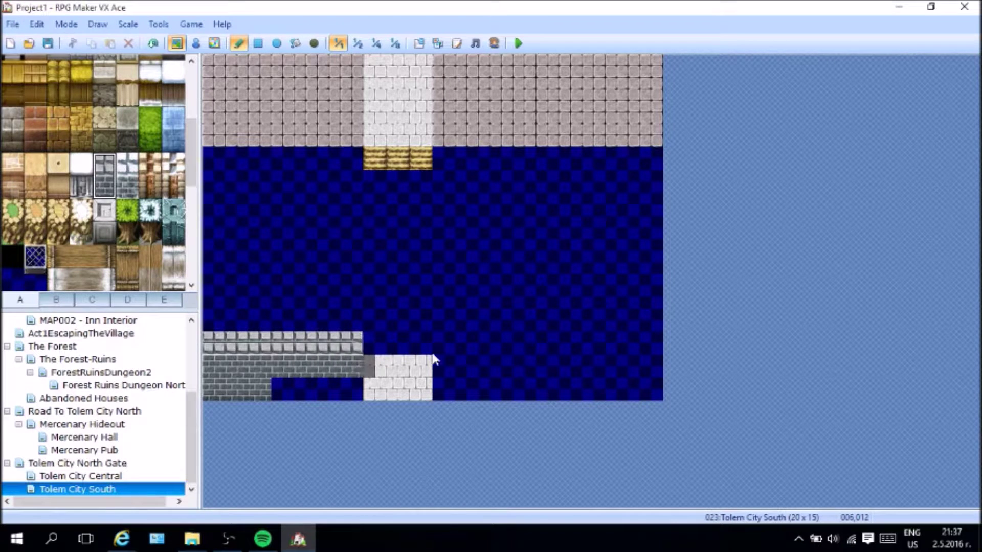
{"action": "left_click_drag", "start_coordinate": [452, 344], "coordinate": [652, 342]}
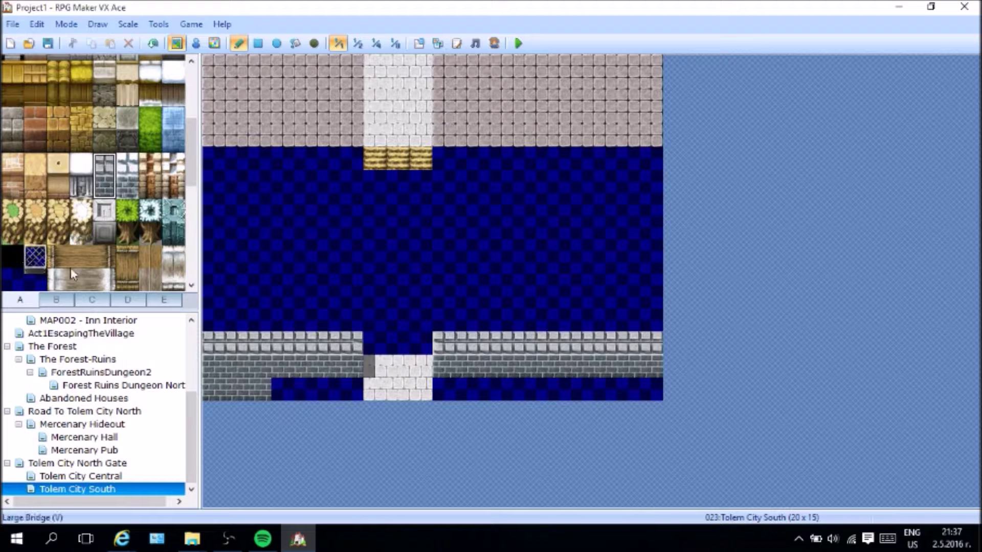
Step: Fill the remaining gaps in the map's bottom row with grey brick wall face on both sides of the road
{"action": "left_click", "coordinate": [104, 187]}
{"action": "left_click_drag", "start_coordinate": [281, 389], "coordinate": [358, 388]}
{"action": "left_click_drag", "start_coordinate": [449, 389], "coordinate": [655, 391]}
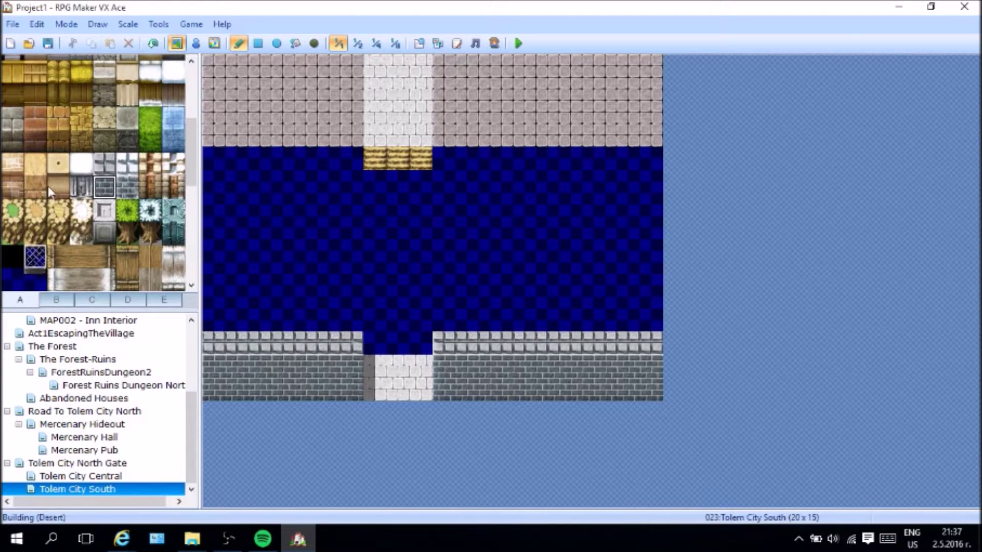
Step: Cover the whole empty area between the stairs and the city wall with meadow grass, including the road through the wall opening
{"action": "scroll", "coordinate": [46, 189], "scroll_direction": "up", "scroll_amount": 3}
{"action": "left_click", "coordinate": [13, 112]}
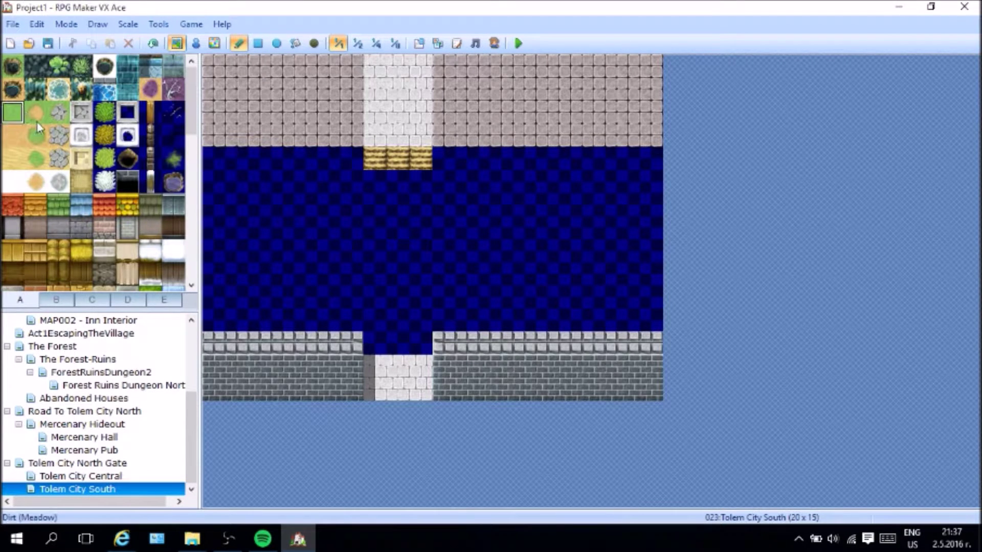
{"action": "mouse_move", "coordinate": [390, 189]}
{"action": "left_mouse_down"}
{"action": "mouse_move", "coordinate": [423, 202]}
{"action": "mouse_move", "coordinate": [419, 191]}
{"action": "mouse_move", "coordinate": [373, 184]}
{"action": "mouse_move", "coordinate": [357, 202]}
{"action": "mouse_move", "coordinate": [348, 160]}
{"action": "mouse_move", "coordinate": [325, 165]}
{"action": "left_mouse_up"}
{"action": "mouse_move", "coordinate": [244, 152]}
{"action": "left_mouse_down"}
{"action": "mouse_move", "coordinate": [311, 155]}
{"action": "mouse_move", "coordinate": [208, 159]}
{"action": "left_mouse_up"}
{"action": "mouse_move", "coordinate": [224, 218]}
{"action": "left_mouse_down"}
{"action": "mouse_move", "coordinate": [215, 230]}
{"action": "mouse_move", "coordinate": [309, 226]}
{"action": "mouse_move", "coordinate": [278, 176]}
{"action": "mouse_move", "coordinate": [284, 208]}
{"action": "mouse_move", "coordinate": [237, 207]}
{"action": "left_mouse_up"}
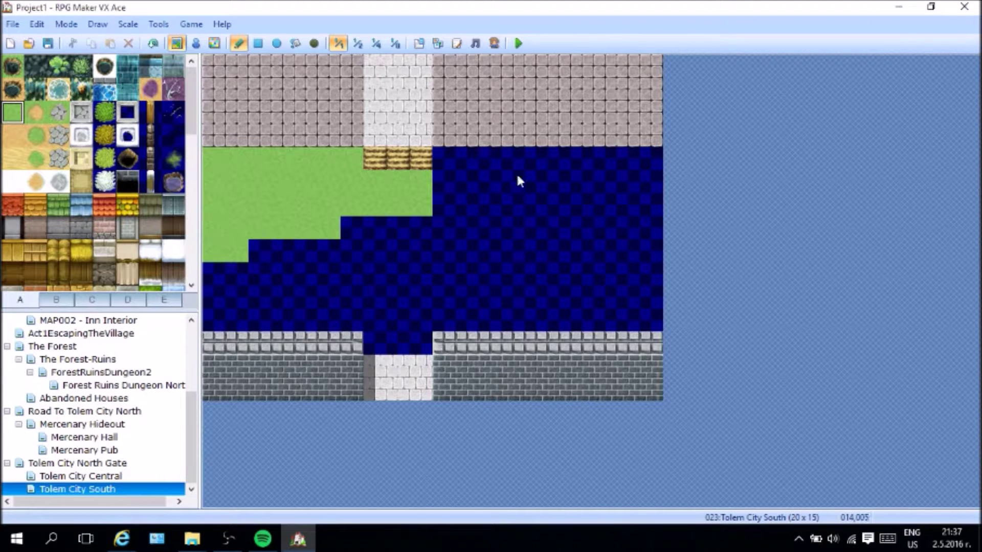
{"action": "mouse_move", "coordinate": [458, 160]}
{"action": "left_mouse_down"}
{"action": "mouse_move", "coordinate": [544, 186]}
{"action": "mouse_move", "coordinate": [514, 204]}
{"action": "mouse_move", "coordinate": [511, 171]}
{"action": "mouse_move", "coordinate": [612, 173]}
{"action": "mouse_move", "coordinate": [559, 202]}
{"action": "mouse_move", "coordinate": [675, 197]}
{"action": "mouse_move", "coordinate": [649, 223]}
{"action": "mouse_move", "coordinate": [649, 313]}
{"action": "mouse_move", "coordinate": [504, 319]}
{"action": "mouse_move", "coordinate": [493, 253]}
{"action": "mouse_move", "coordinate": [504, 287]}
{"action": "mouse_move", "coordinate": [658, 236]}
{"action": "mouse_move", "coordinate": [629, 274]}
{"action": "mouse_move", "coordinate": [630, 250]}
{"action": "mouse_move", "coordinate": [610, 255]}
{"action": "mouse_move", "coordinate": [489, 205]}
{"action": "mouse_move", "coordinate": [314, 208]}
{"action": "mouse_move", "coordinate": [483, 249]}
{"action": "mouse_move", "coordinate": [478, 292]}
{"action": "mouse_move", "coordinate": [387, 321]}
{"action": "left_mouse_up"}
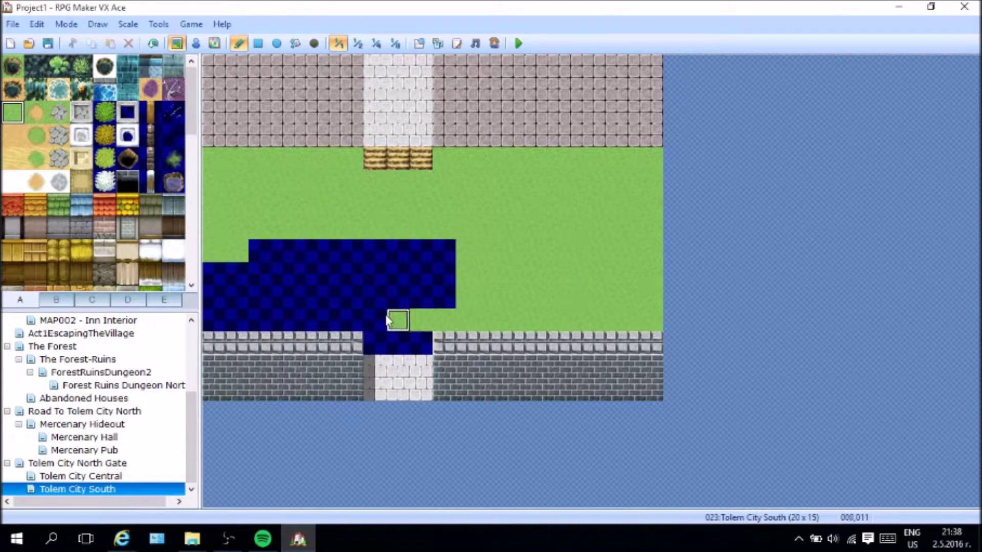
{"action": "mouse_move", "coordinate": [376, 350]}
{"action": "left_mouse_down"}
{"action": "mouse_move", "coordinate": [398, 345]}
{"action": "mouse_move", "coordinate": [376, 366]}
{"action": "mouse_move", "coordinate": [386, 395]}
{"action": "mouse_move", "coordinate": [418, 390]}
{"action": "mouse_move", "coordinate": [419, 321]}
{"action": "mouse_move", "coordinate": [455, 275]}
{"action": "mouse_move", "coordinate": [236, 271]}
{"action": "mouse_move", "coordinate": [204, 307]}
{"action": "mouse_move", "coordinate": [344, 318]}
{"action": "mouse_move", "coordinate": [421, 274]}
{"action": "mouse_move", "coordinate": [259, 296]}
{"action": "left_mouse_up"}
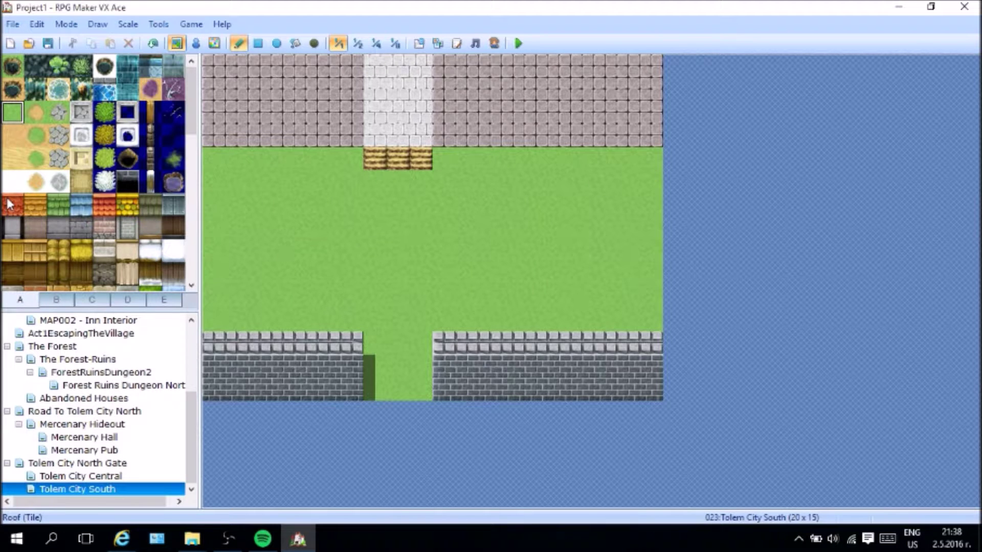
Step: Paint a one-tile-high grey stone border below the paving on both sides of the stairs, out to the map edges
{"action": "left_click", "coordinate": [82, 112]}
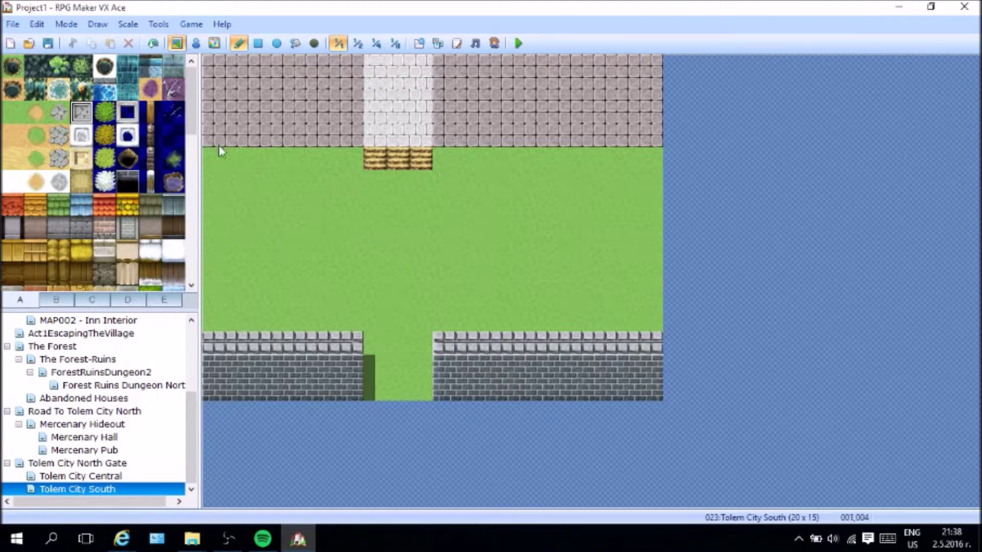
{"action": "left_click_drag", "start_coordinate": [218, 157], "coordinate": [354, 162]}
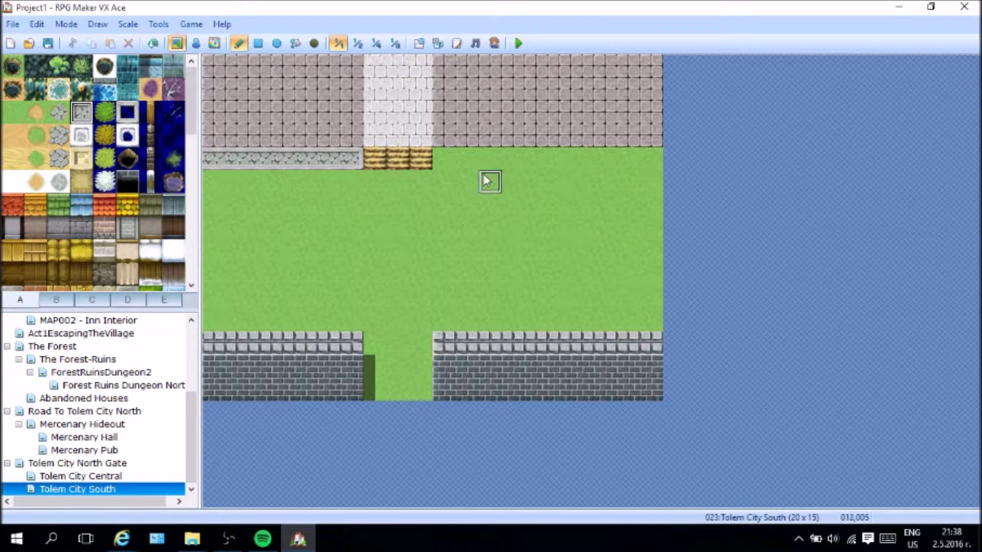
{"action": "left_click_drag", "start_coordinate": [452, 159], "coordinate": [652, 161]}
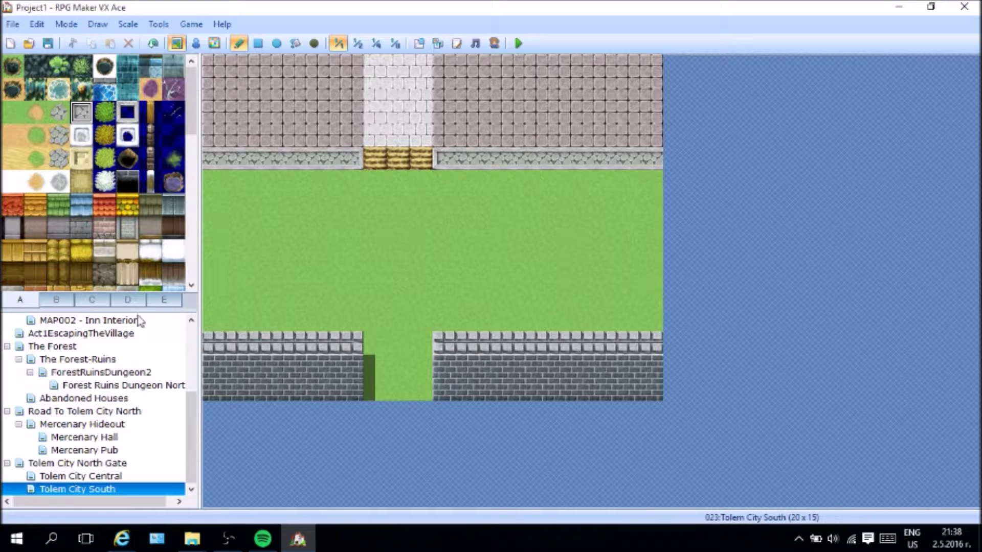
{"action": "scroll", "coordinate": [71, 232], "scroll_direction": "down", "scroll_amount": 2}
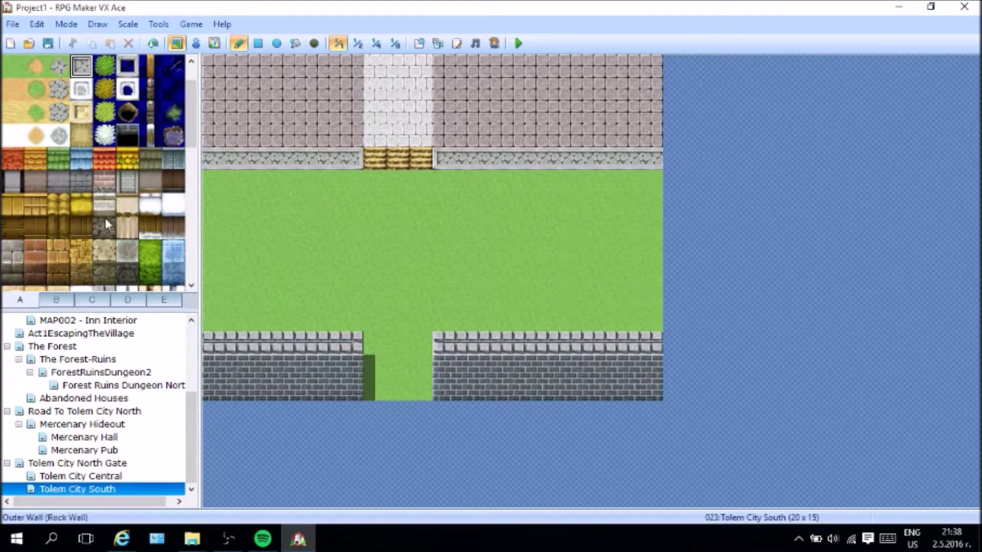
{"action": "left_click", "coordinate": [105, 89]}
{"action": "left_click", "coordinate": [401, 303]}
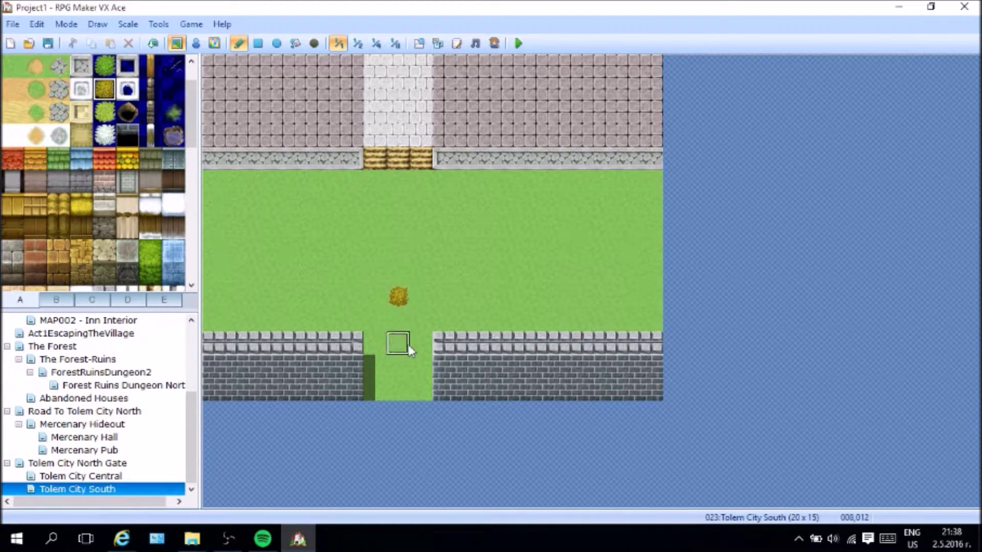
{"action": "key", "text": "ctrl+z"}
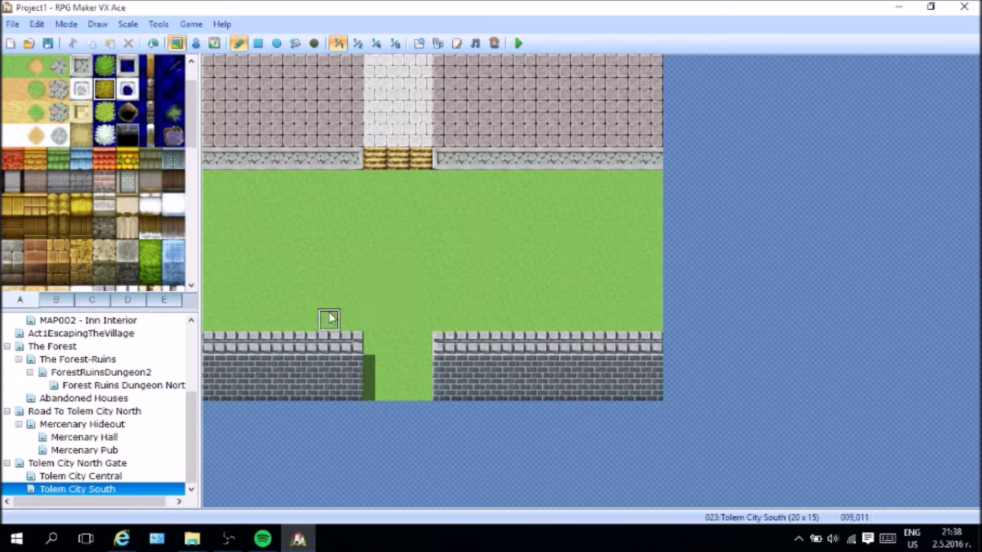
Step: Place four three-by-three wooden roofs on the grass just below the stone border, two on each side of the stairs
{"action": "left_click", "coordinate": [57, 302]}
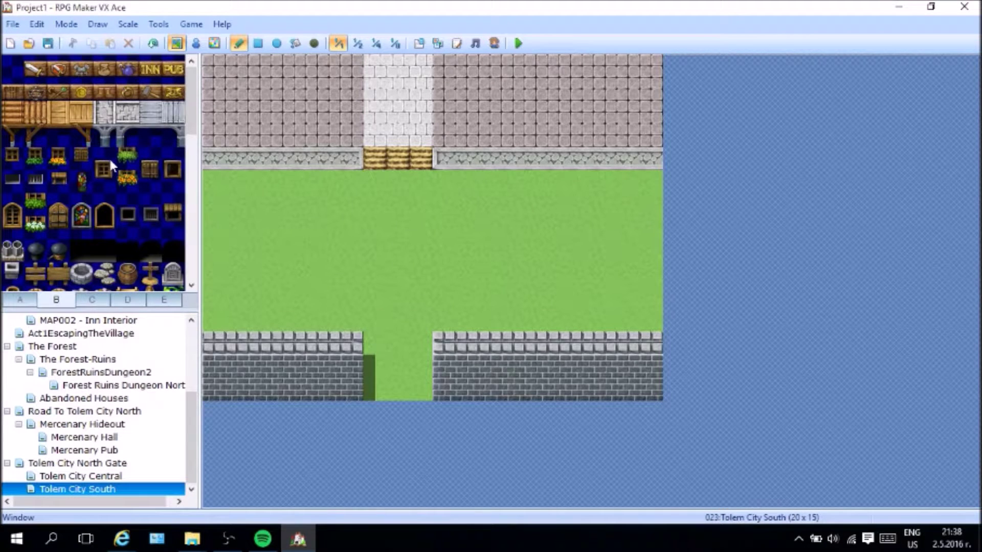
{"action": "scroll", "coordinate": [109, 161], "scroll_direction": "down", "scroll_amount": 4}
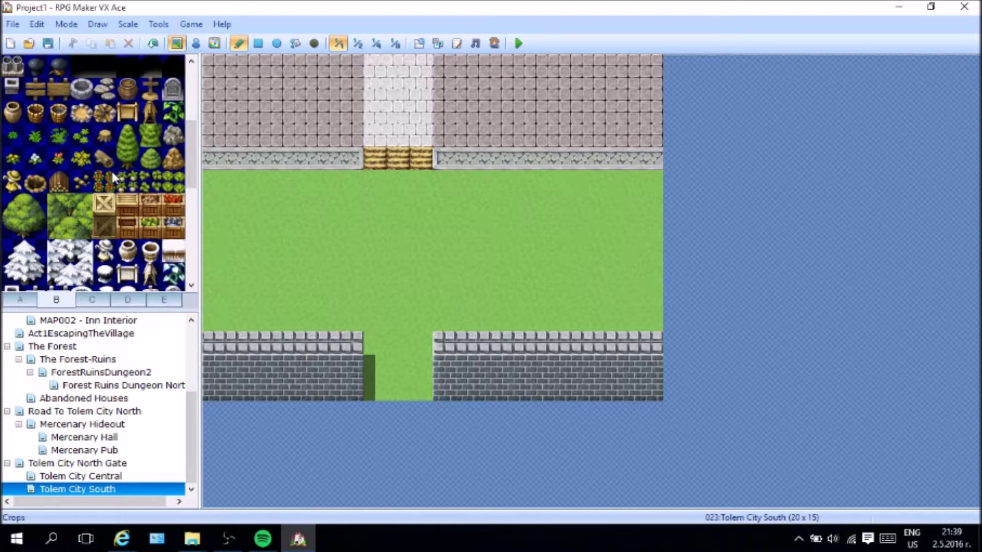
{"action": "scroll", "coordinate": [113, 177], "scroll_direction": "down", "scroll_amount": 8}
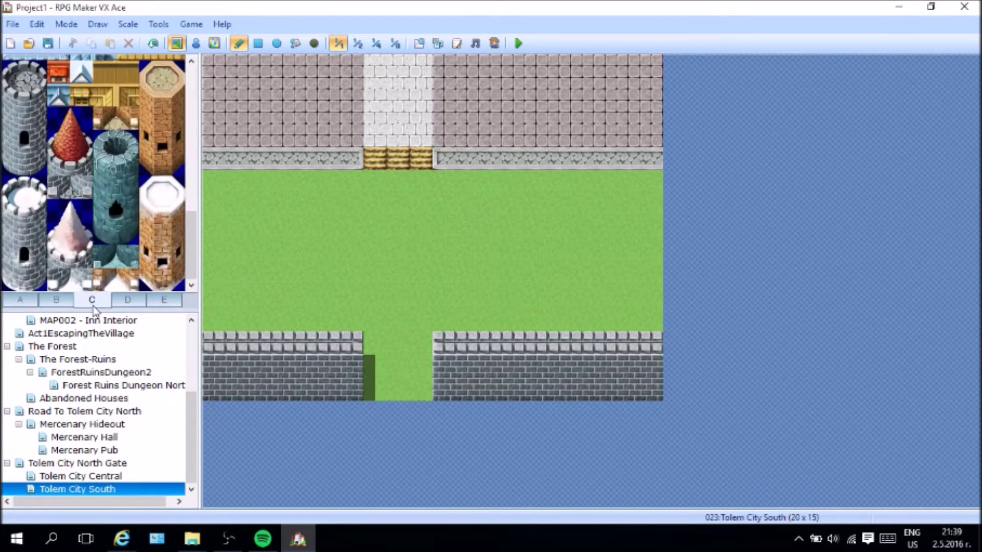
{"action": "scroll", "coordinate": [106, 227], "scroll_direction": "up", "scroll_amount": 3}
{"action": "left_click_drag", "start_coordinate": [122, 134], "coordinate": [179, 190]}
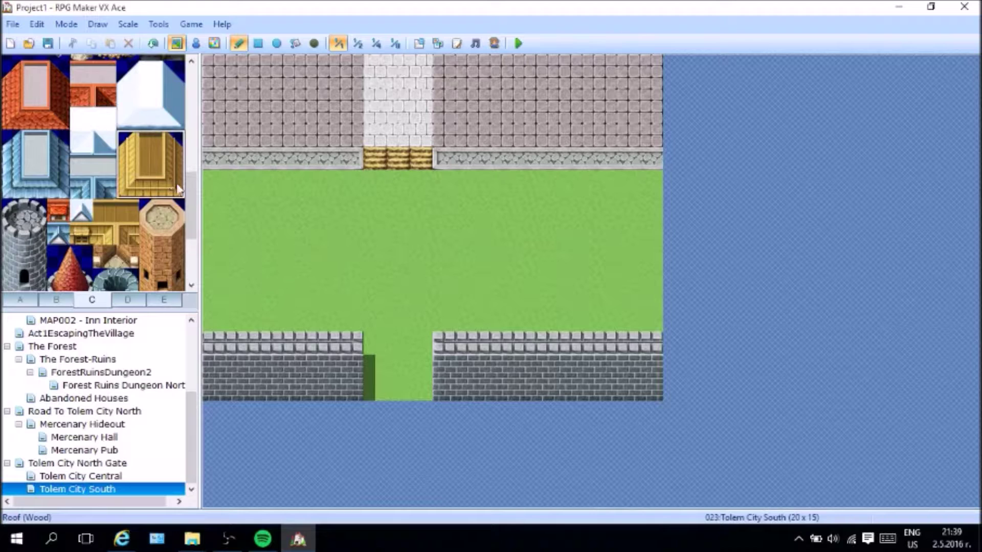
{"action": "left_click", "coordinate": [463, 180]}
{"action": "left_click", "coordinate": [602, 180]}
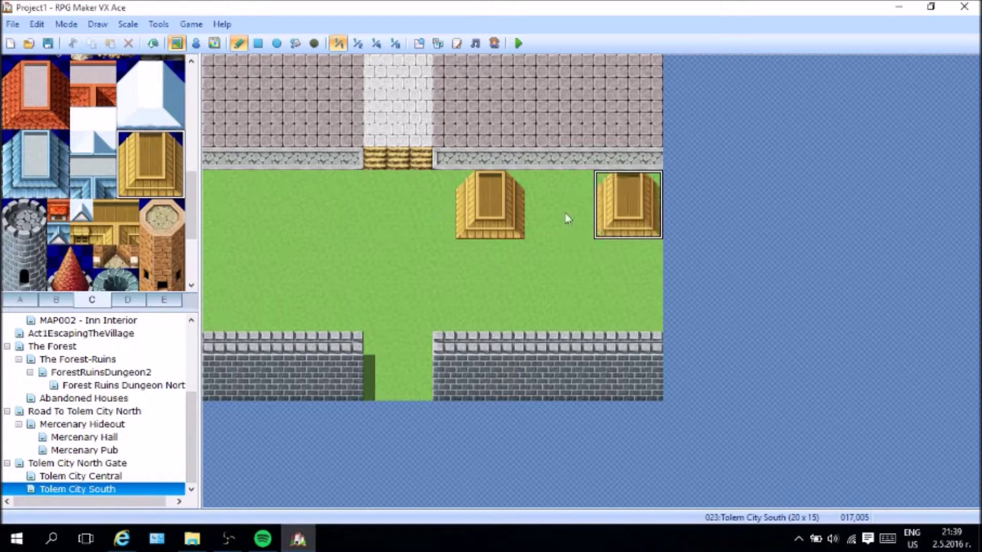
{"action": "left_click", "coordinate": [211, 183]}
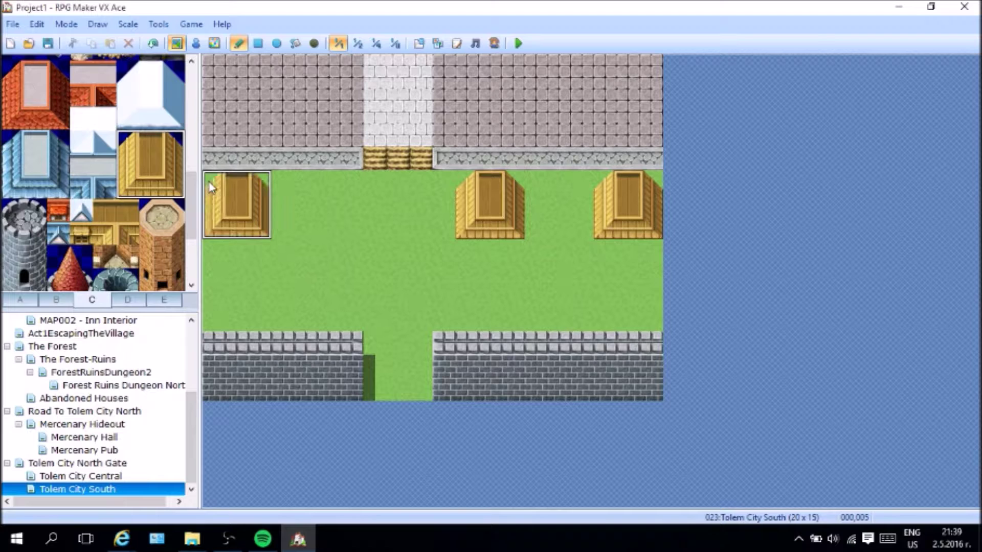
{"action": "left_click", "coordinate": [312, 184]}
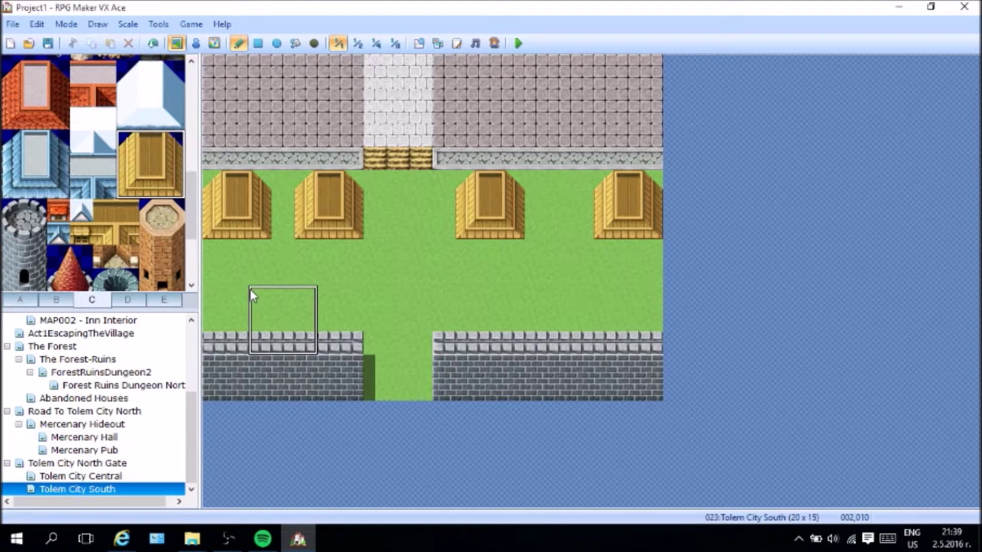
{"action": "left_click", "coordinate": [20, 299]}
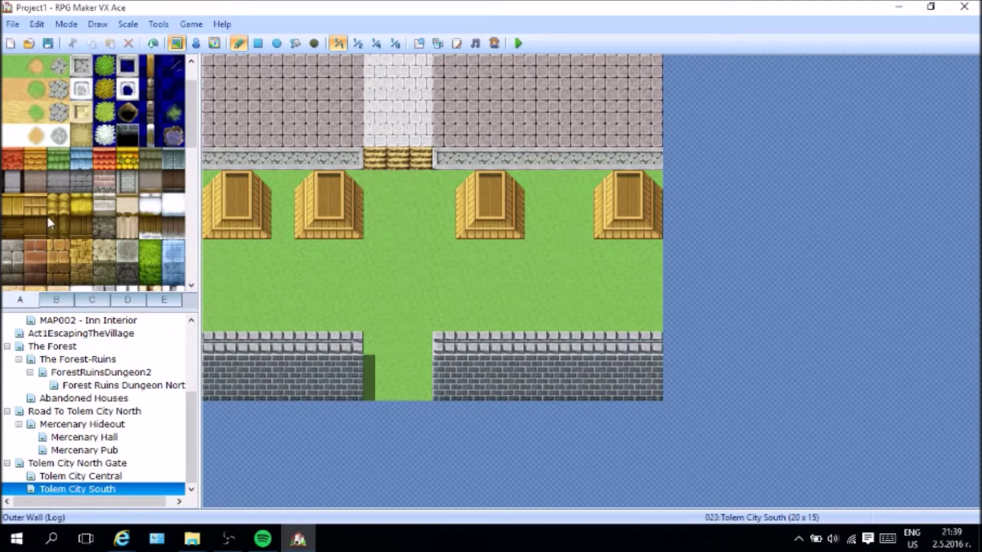
{"action": "left_click", "coordinate": [74, 214]}
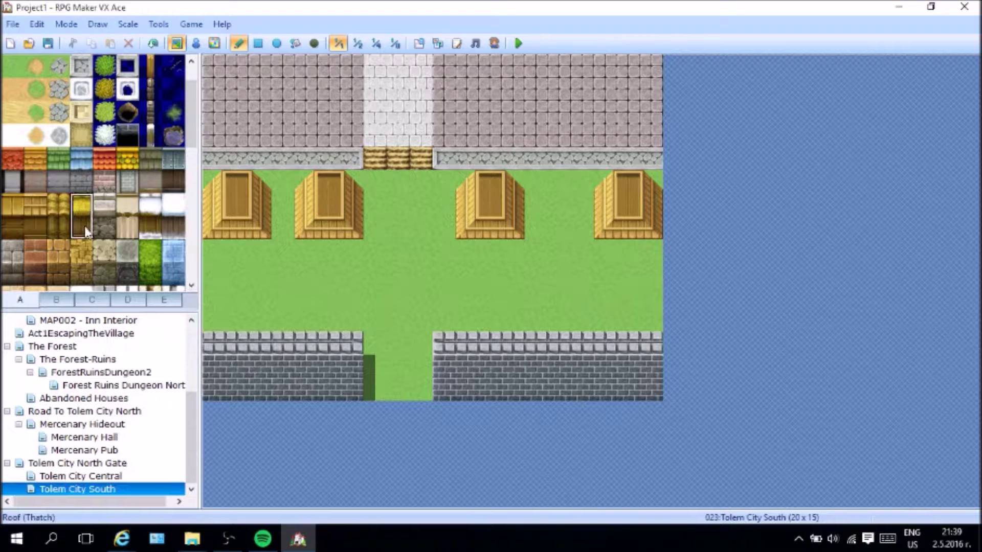
{"action": "left_click", "coordinate": [212, 256]}
{"action": "left_click_drag", "start_coordinate": [241, 247], "coordinate": [264, 249]}
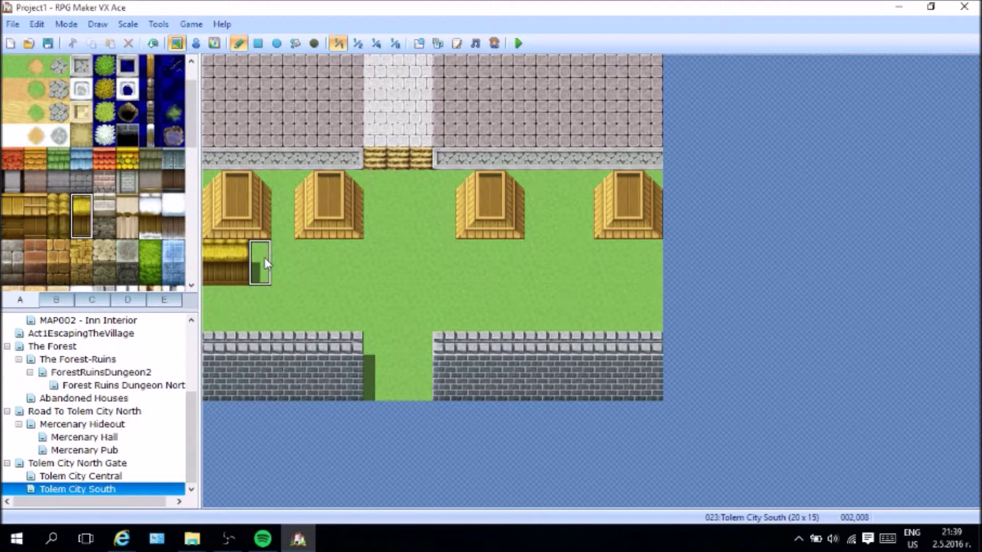
{"action": "key", "text": "ctrl+z"}
{"action": "key", "text": "ctrl+z"}
Step: Paint brown wooden wall face below the leftmost roofs, undoing the excess back to a single-tile-high row under the first roof
{"action": "left_click", "coordinate": [87, 230]}
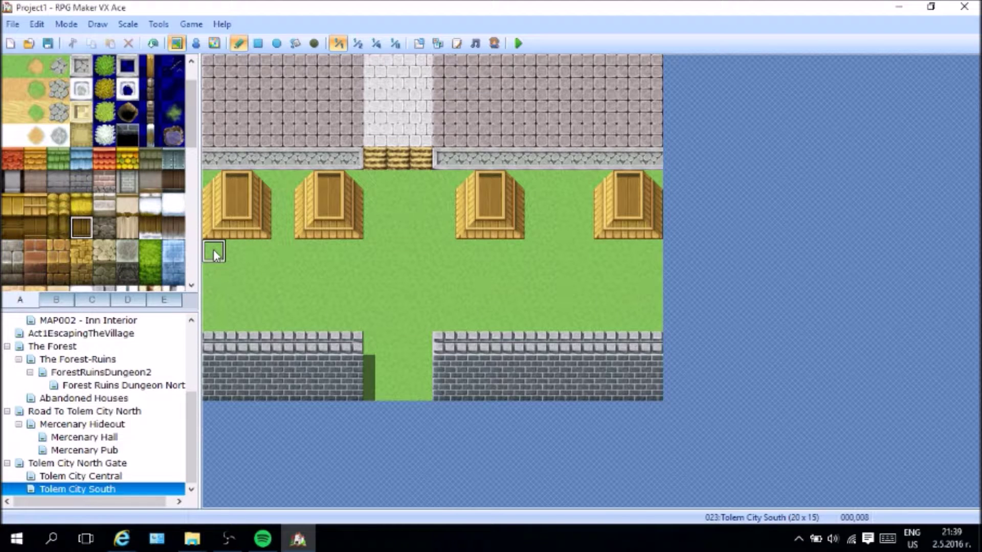
{"action": "mouse_move", "coordinate": [213, 263]}
{"action": "left_mouse_down"}
{"action": "mouse_move", "coordinate": [238, 258]}
{"action": "mouse_move", "coordinate": [240, 272]}
{"action": "mouse_move", "coordinate": [307, 249]}
{"action": "mouse_move", "coordinate": [308, 271]}
{"action": "left_mouse_up"}
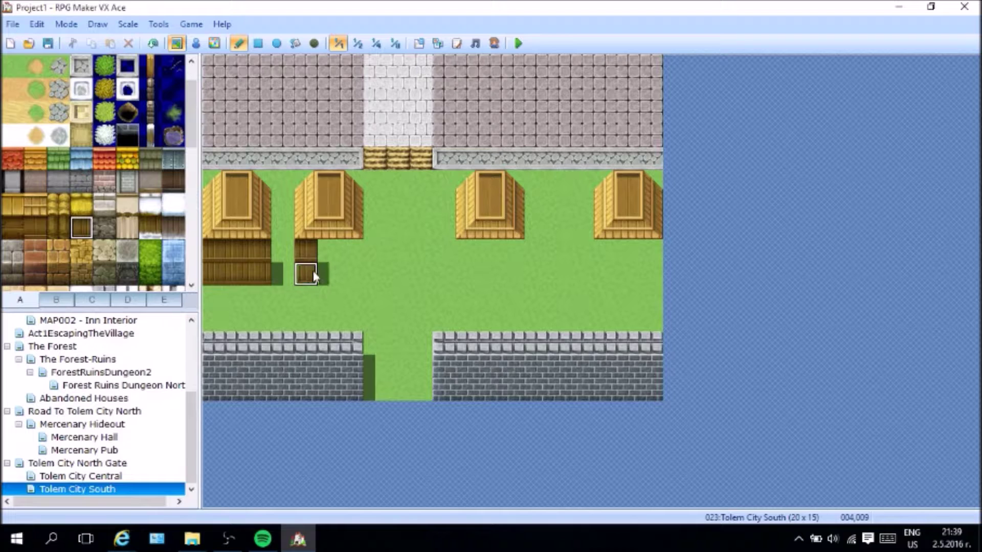
{"action": "key", "text": "ctrl+z"}
{"action": "key", "text": "ctrl+z"}
{"action": "key", "text": "ctrl+z"}
{"action": "key", "text": "ctrl+z"}
{"action": "key", "text": "ctrl+z"}
{"action": "key", "text": "ctrl+z"}
{"action": "key", "text": "ctrl+z"}
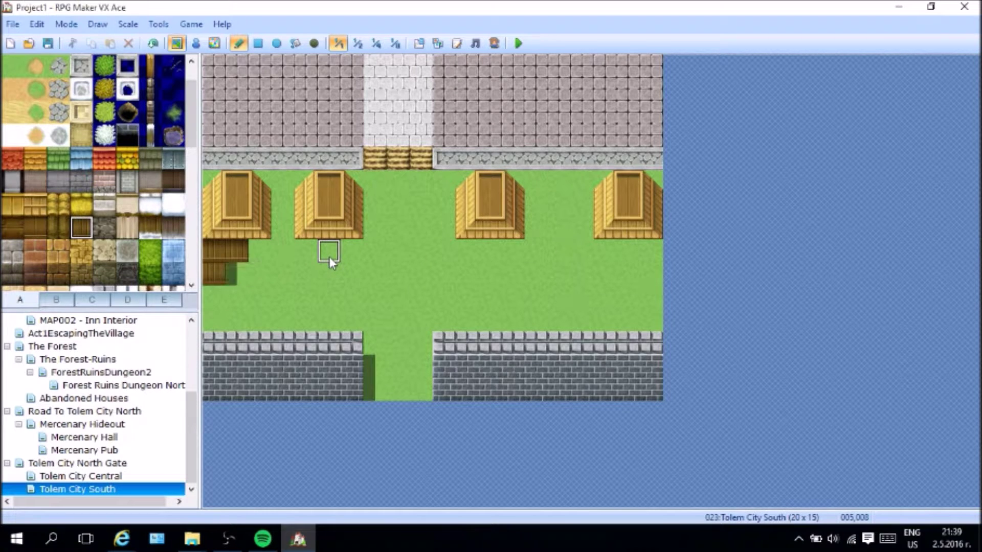
{"action": "key", "text": "ctrl+z"}
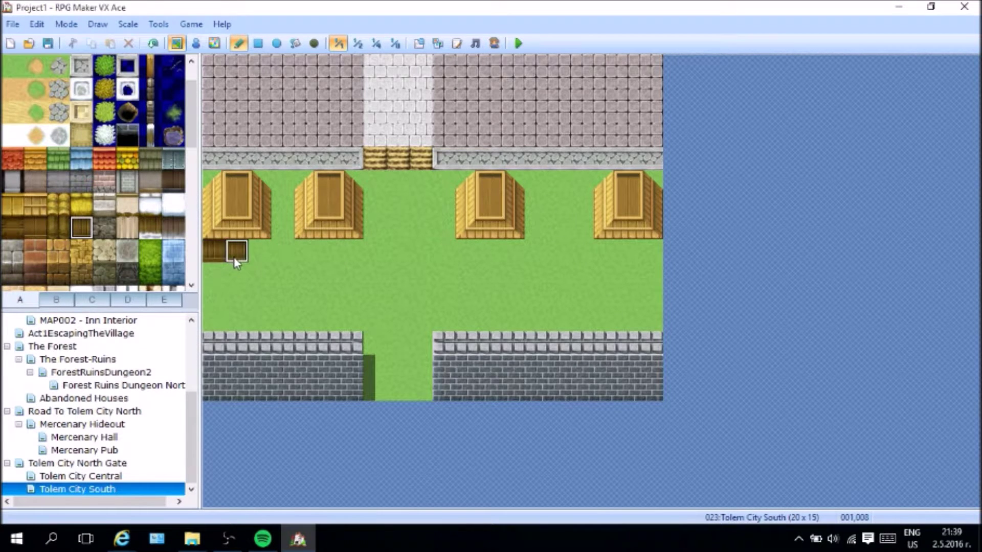
Step: Paint a one-tile-high, three-tile-wide wooden wall face directly beneath each of the other three roofs
{"action": "left_click_drag", "start_coordinate": [306, 252], "coordinate": [353, 253]}
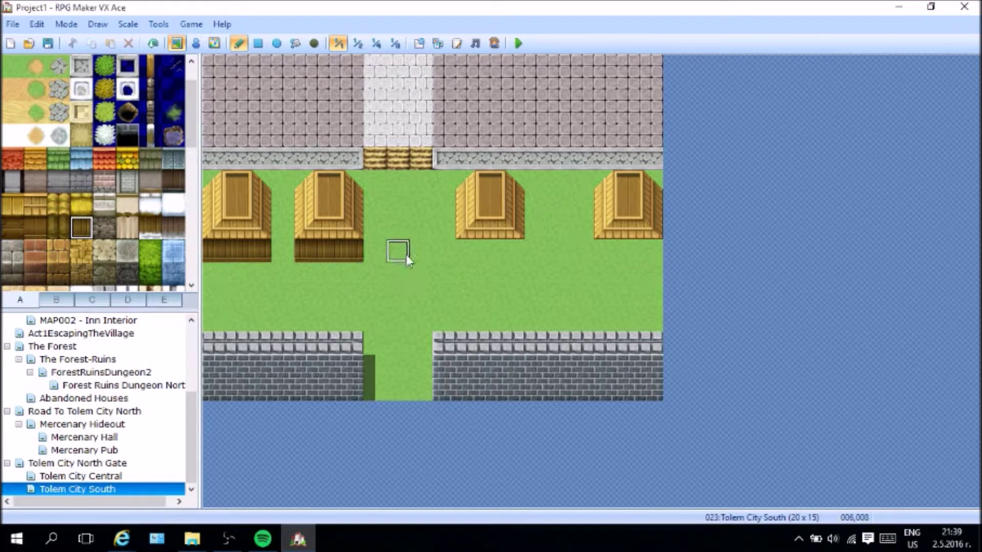
{"action": "left_click_drag", "start_coordinate": [469, 258], "coordinate": [517, 258]}
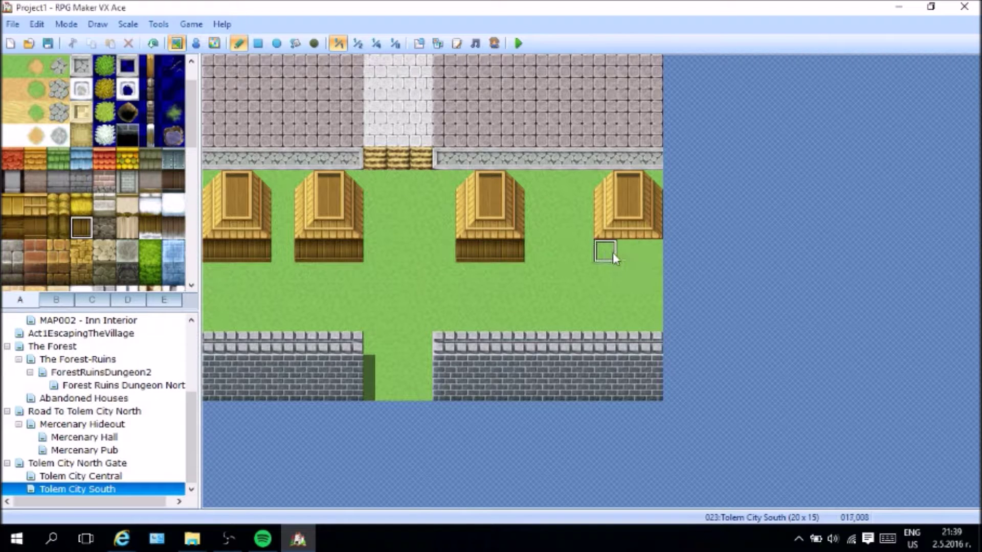
{"action": "left_click_drag", "start_coordinate": [613, 253], "coordinate": [631, 255]}
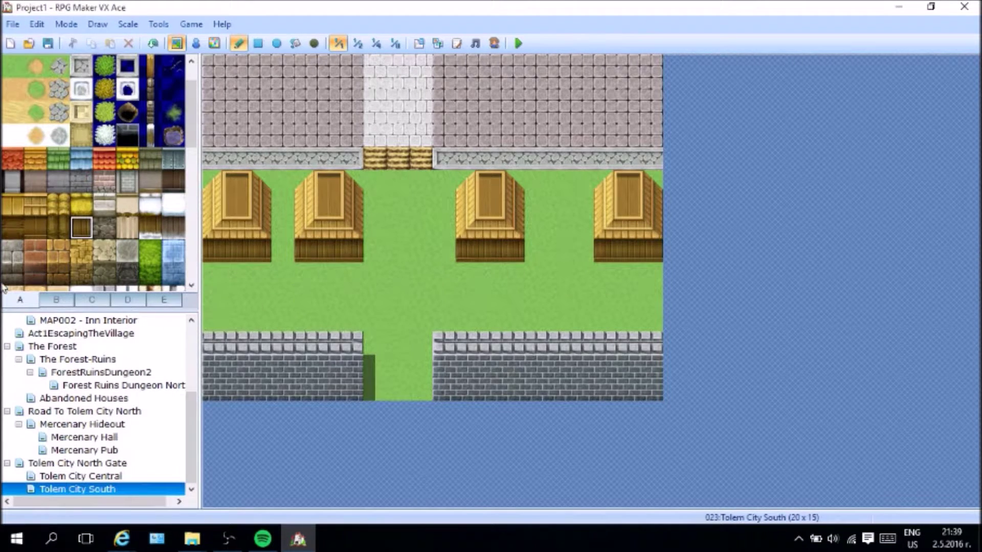
Step: Place a two-tile-high strip of yellow bush on the grass between the two leftmost houses
{"action": "left_click", "coordinate": [104, 89]}
{"action": "left_click", "coordinate": [260, 273]}
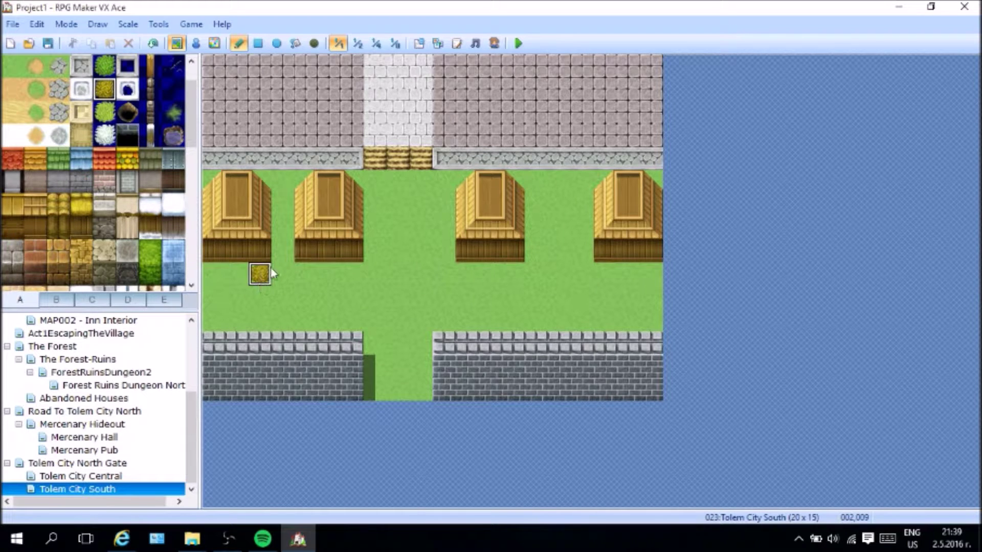
{"action": "key", "text": "ctrl+z"}
{"action": "left_click_drag", "start_coordinate": [283, 230], "coordinate": [284, 205]}
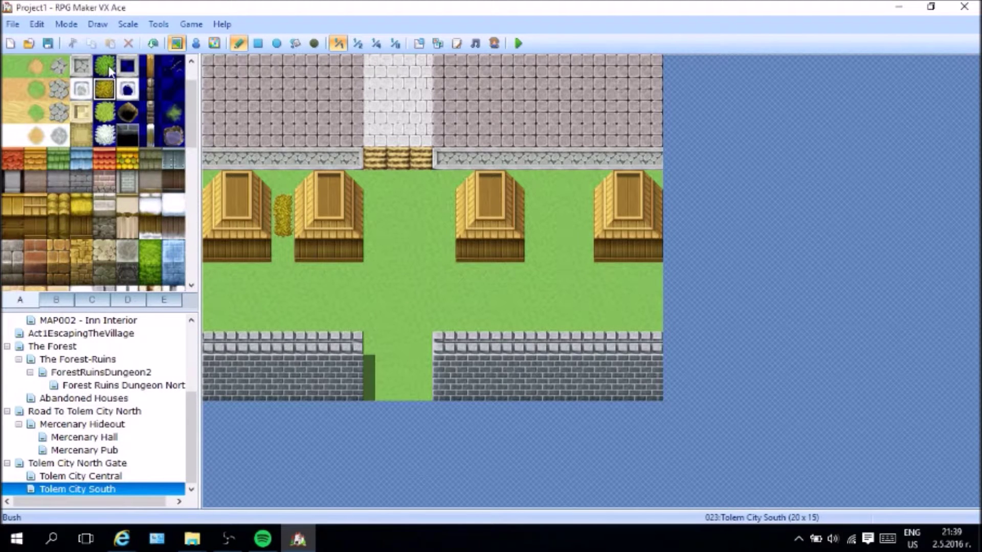
Step: Add a centred flower-box window to each house front, with orange flowers on the third house and green plants on the others
{"action": "scroll", "coordinate": [109, 70], "scroll_direction": "down", "scroll_amount": 10}
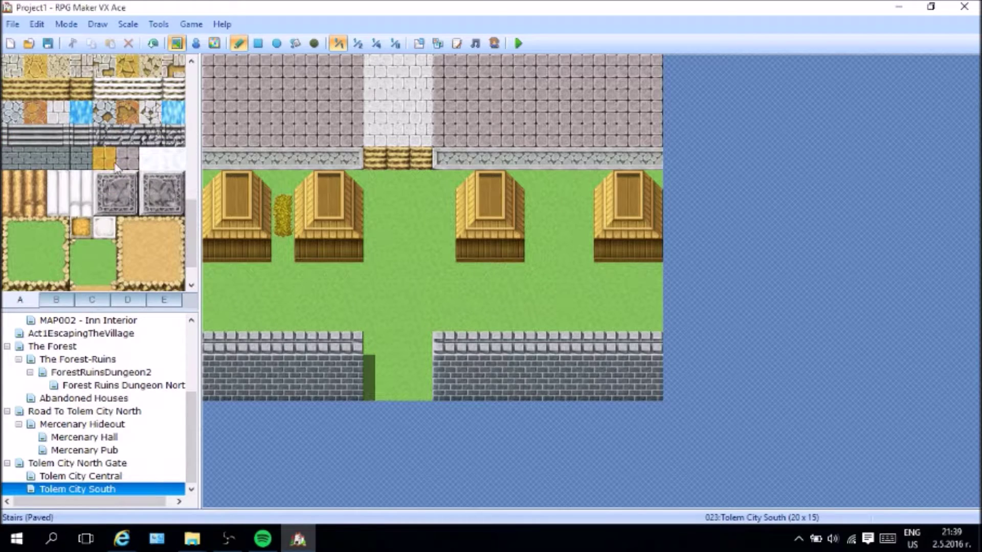
{"action": "scroll", "coordinate": [72, 274], "scroll_direction": "down", "scroll_amount": 3}
{"action": "left_click", "coordinate": [61, 301]}
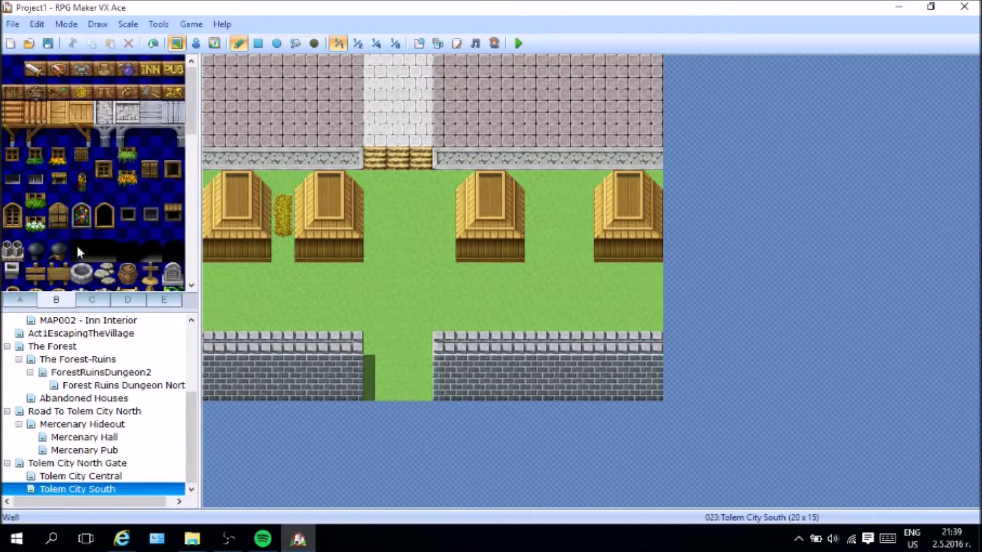
{"action": "left_click", "coordinate": [241, 253]}
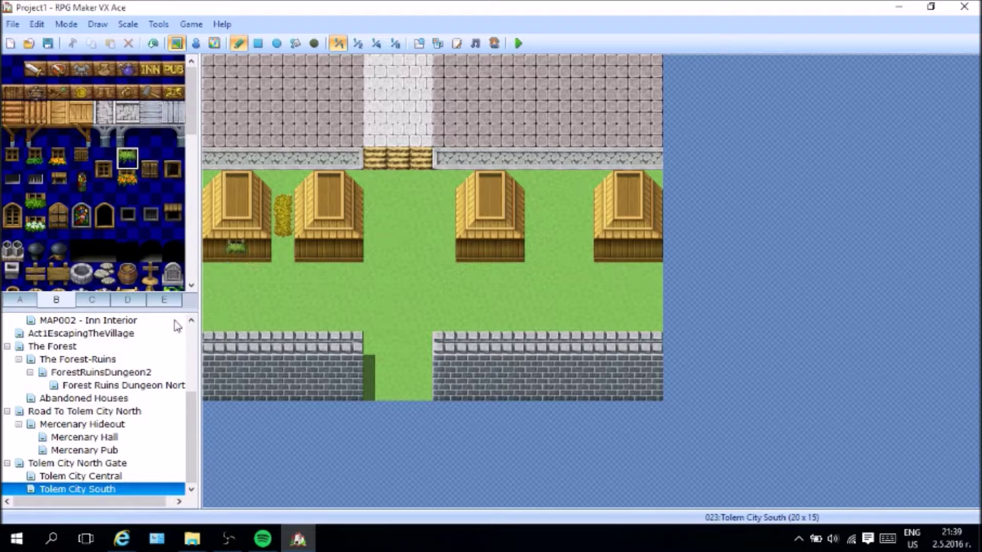
{"action": "left_click", "coordinate": [329, 249]}
{"action": "left_click", "coordinate": [58, 158]}
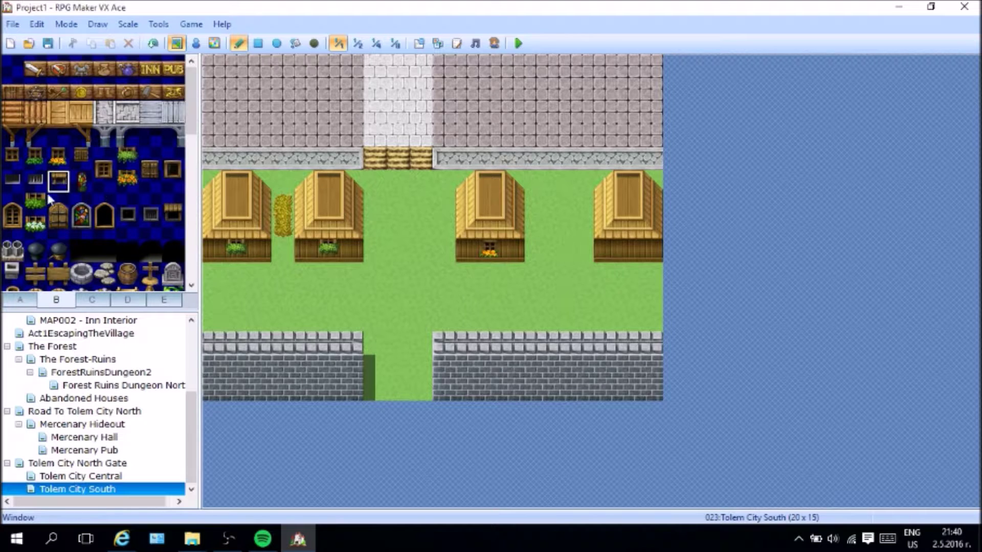
{"action": "left_click", "coordinate": [622, 245]}
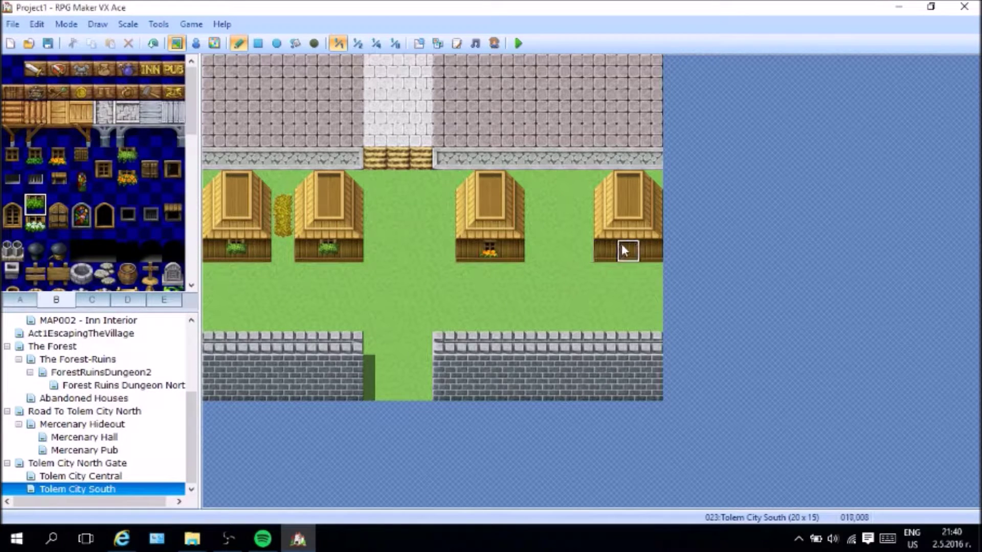
Step: Place a wooden bucket beside each house wall, right of the first three houses and left of the fourth
{"action": "scroll", "coordinate": [106, 256], "scroll_direction": "down", "scroll_amount": 4}
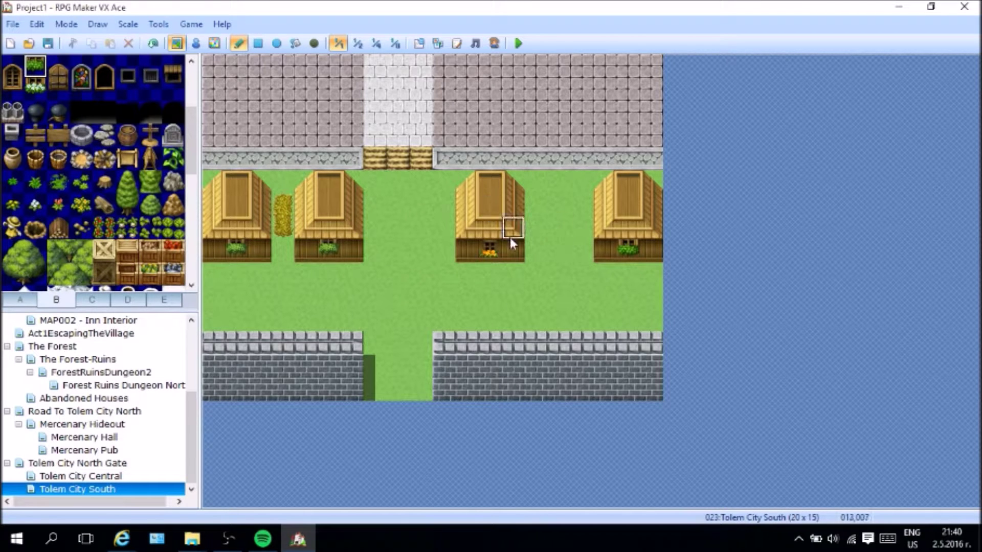
{"action": "left_click", "coordinate": [57, 163]}
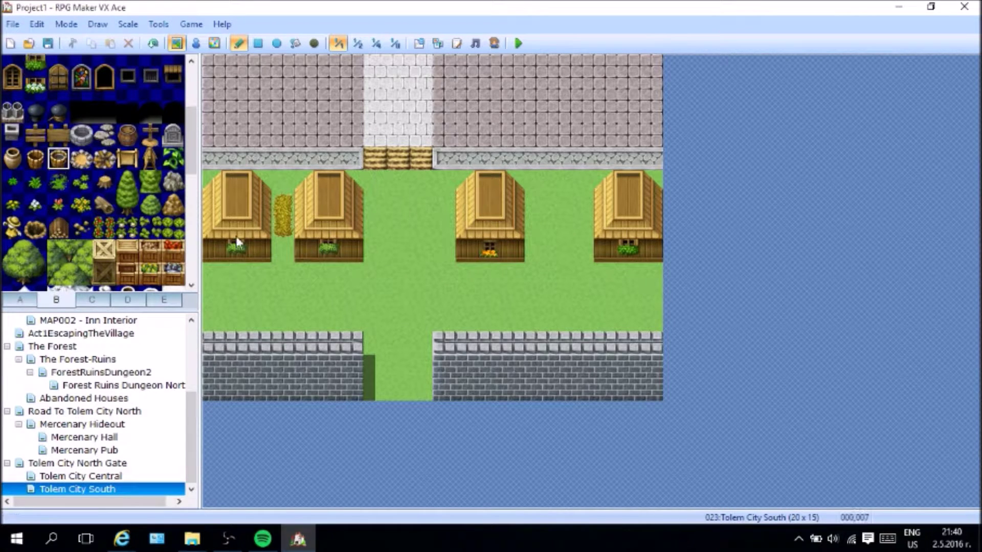
{"action": "left_click", "coordinate": [375, 252]}
{"action": "left_click", "coordinate": [283, 252]}
{"action": "left_click", "coordinate": [536, 252]}
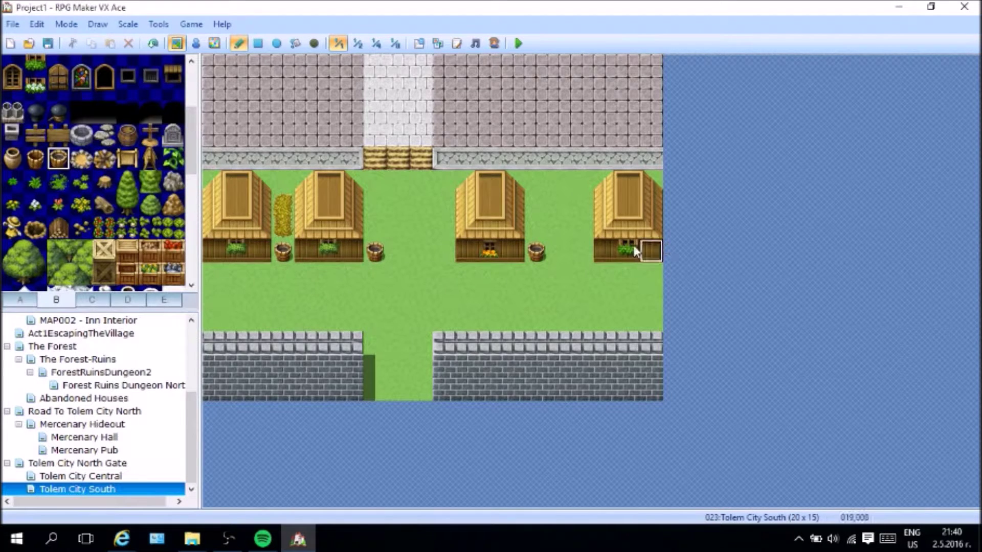
{"action": "left_click", "coordinate": [582, 252]}
Step: Plant reddish crops below the leftmost house, undoing the column under its window and repainting it along the map's left edge
{"action": "left_click", "coordinate": [104, 227]}
{"action": "mouse_move", "coordinate": [243, 293]}
{"action": "left_mouse_down"}
{"action": "mouse_move", "coordinate": [235, 274]}
{"action": "mouse_move", "coordinate": [238, 323]}
{"action": "left_mouse_up"}
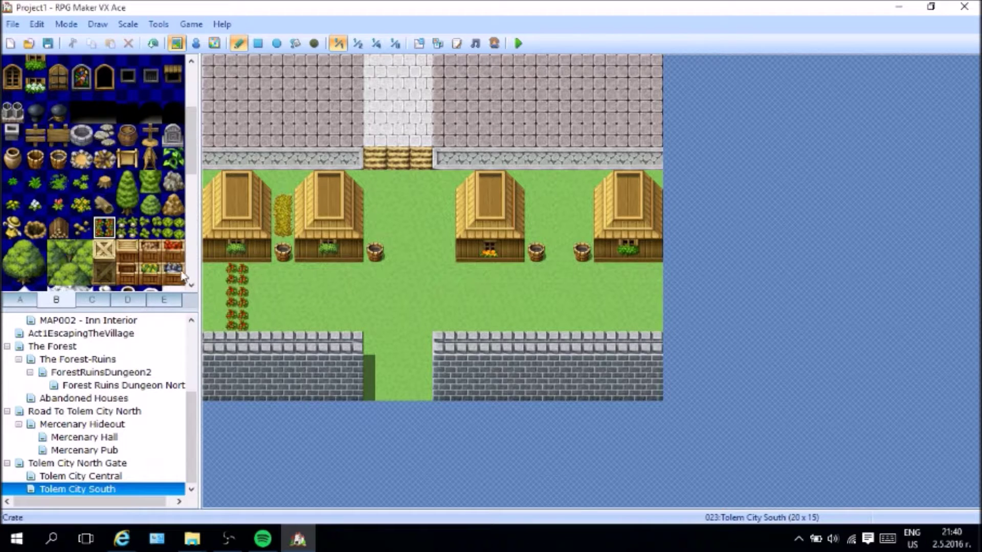
{"action": "key", "text": "ctrl+z"}
{"action": "key", "text": "ctrl+z"}
{"action": "key", "text": "ctrl+z"}
{"action": "left_click_drag", "start_coordinate": [213, 275], "coordinate": [213, 297]}
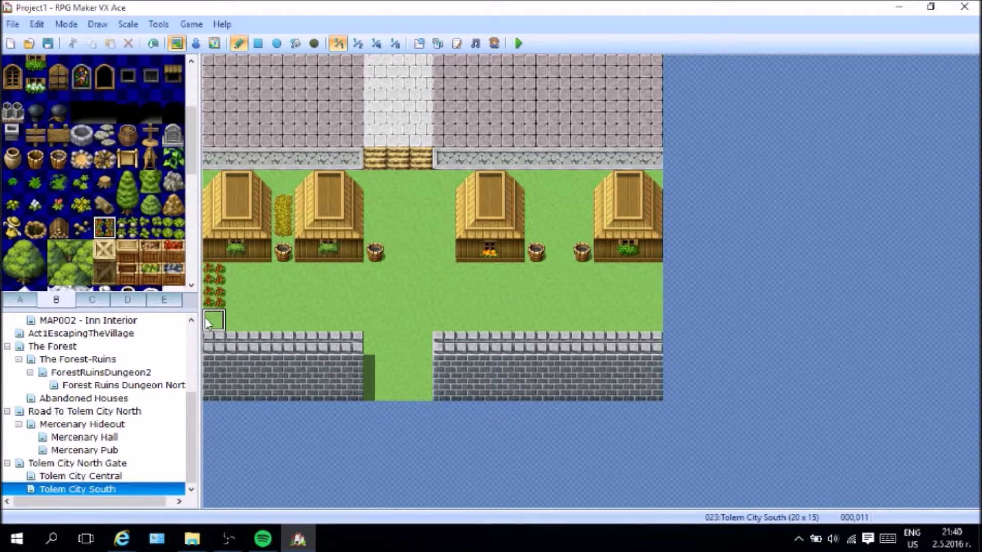
Step: Plant a second red crop column below the westernmost house and two white crop columns below the second house
{"action": "left_click_drag", "start_coordinate": [258, 277], "coordinate": [256, 301]}
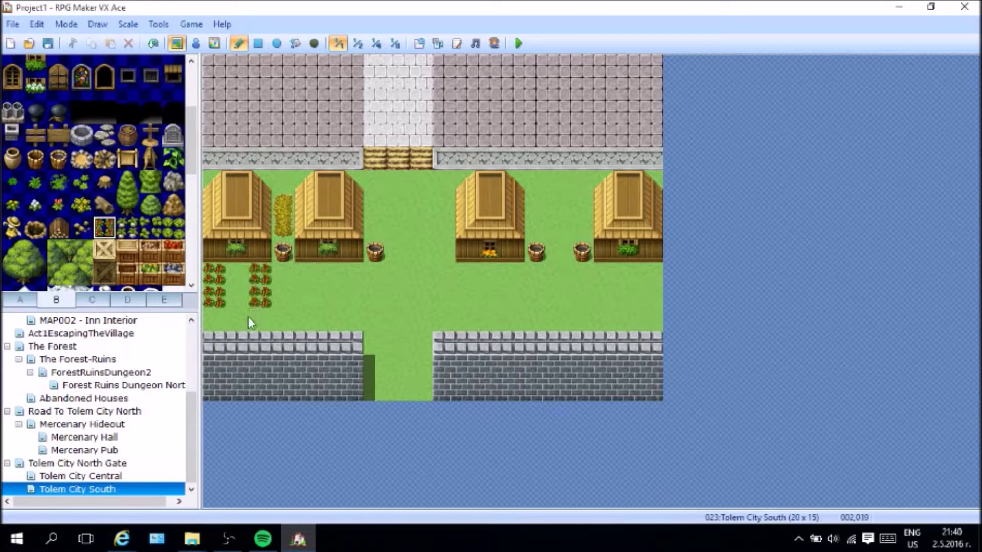
{"action": "left_click", "coordinate": [127, 228]}
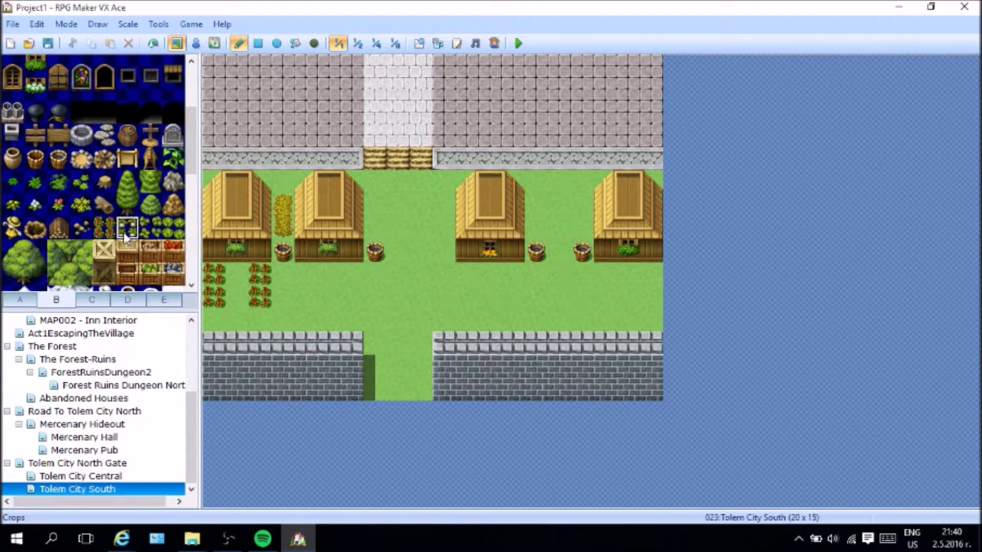
{"action": "left_click", "coordinate": [306, 296]}
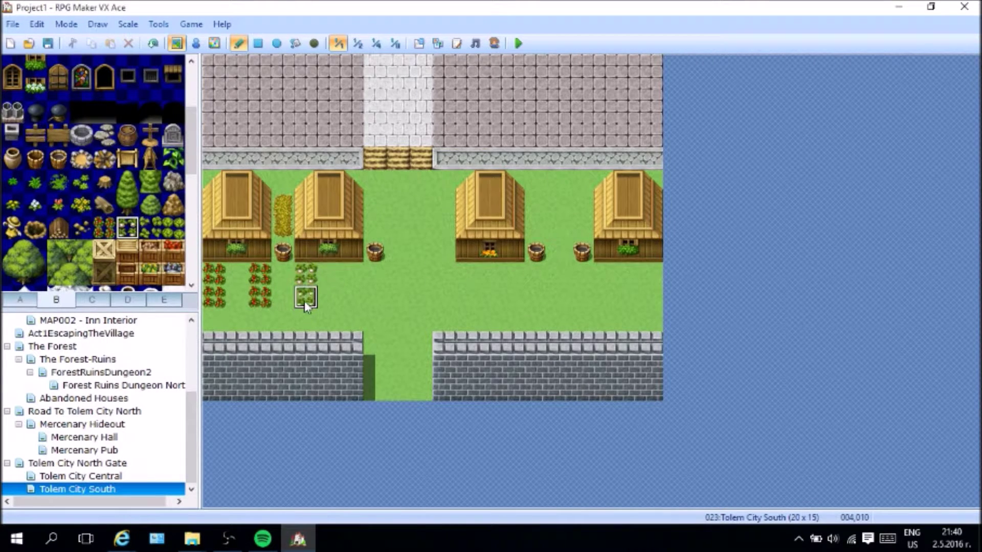
{"action": "left_click", "coordinate": [345, 303]}
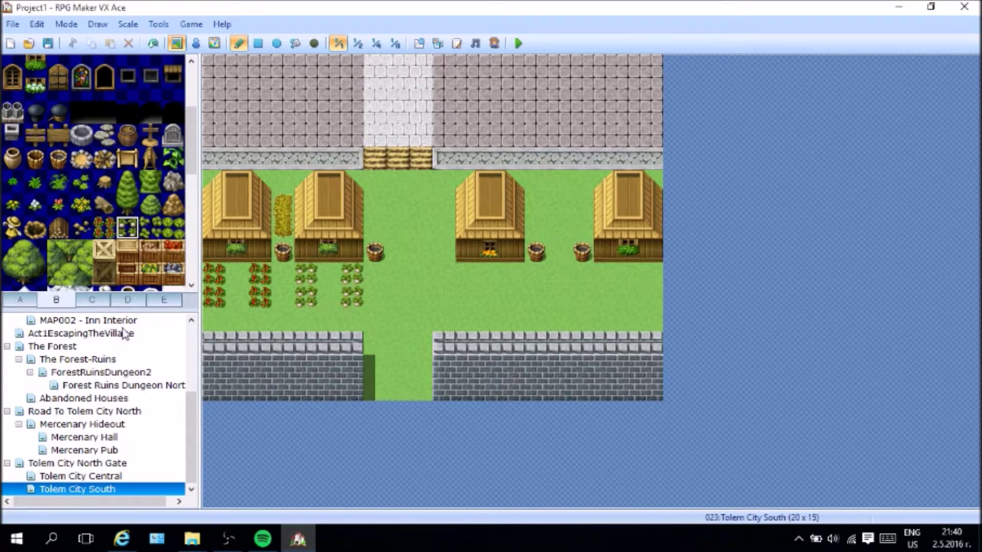
Step: Plant two columns of sparse green crops below the third house and two of leafy green crops below the fourth
{"action": "left_click", "coordinate": [151, 229]}
{"action": "left_click_drag", "start_coordinate": [467, 269], "coordinate": [467, 304]}
{"action": "left_click", "coordinate": [506, 294]}
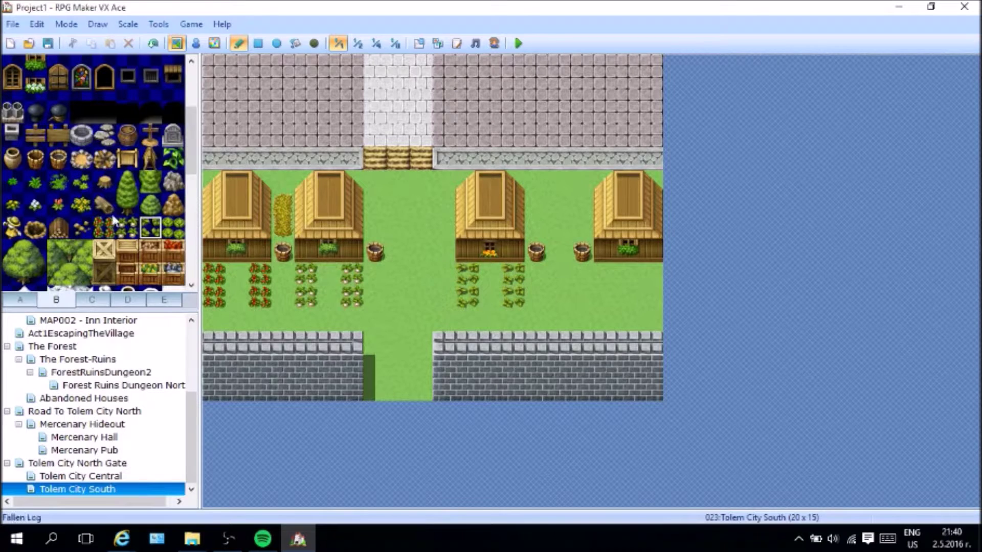
{"action": "left_click", "coordinate": [174, 228]}
{"action": "left_click", "coordinate": [604, 279]}
{"action": "left_click", "coordinate": [651, 275]}
{"action": "left_click", "coordinate": [652, 298]}
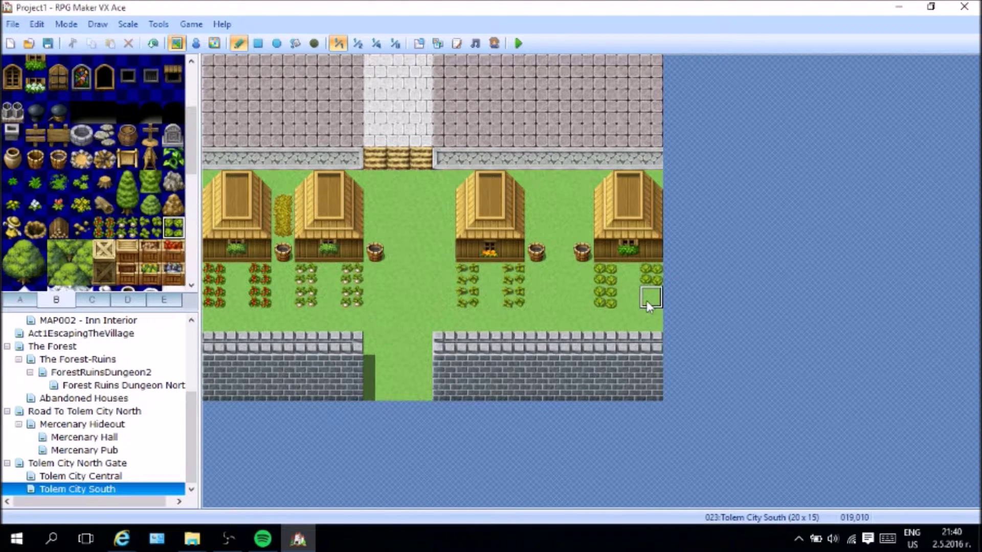
Step: Place a scarecrow on the grass between the crop fields and two red flowers along the east side of the second house
{"action": "left_click", "coordinate": [12, 228]}
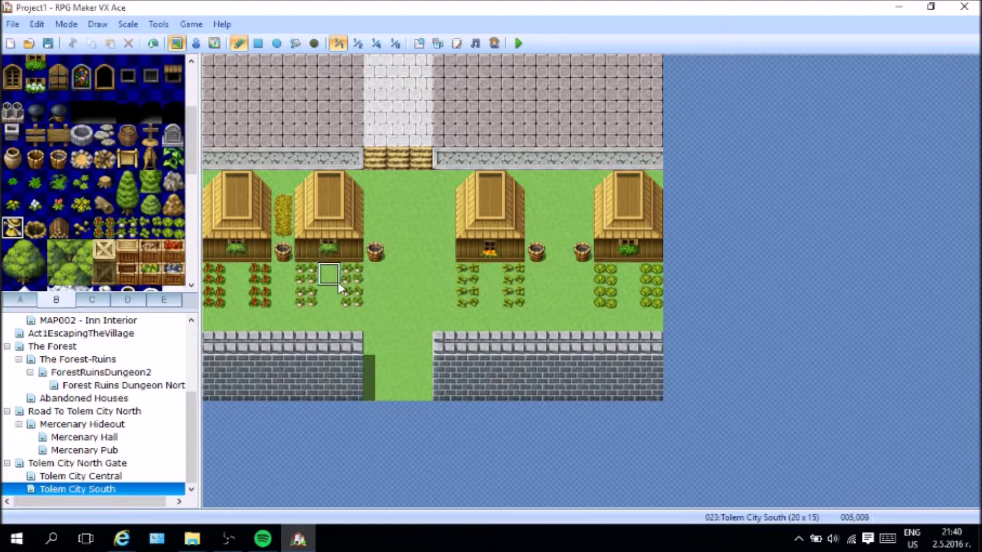
{"action": "left_click", "coordinate": [427, 280]}
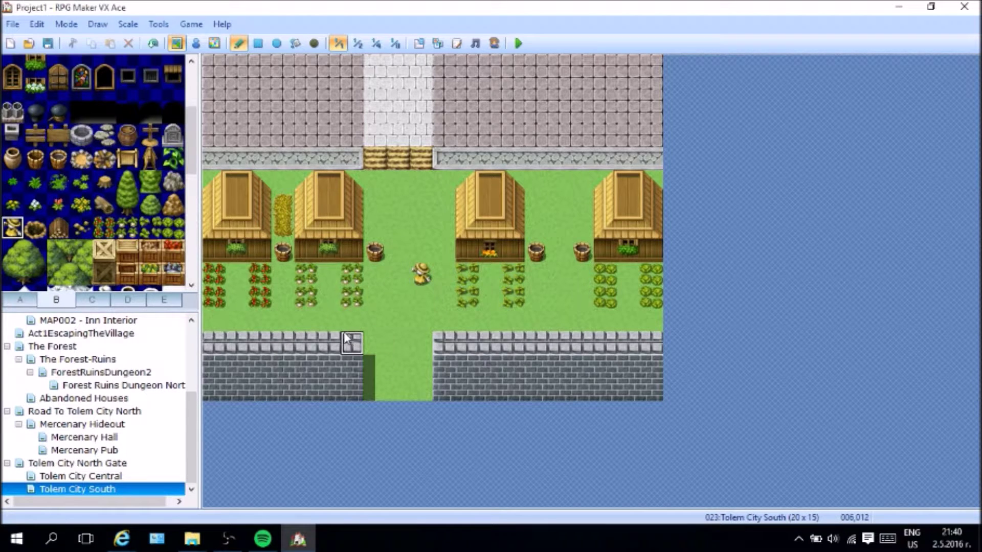
{"action": "left_click", "coordinate": [58, 205]}
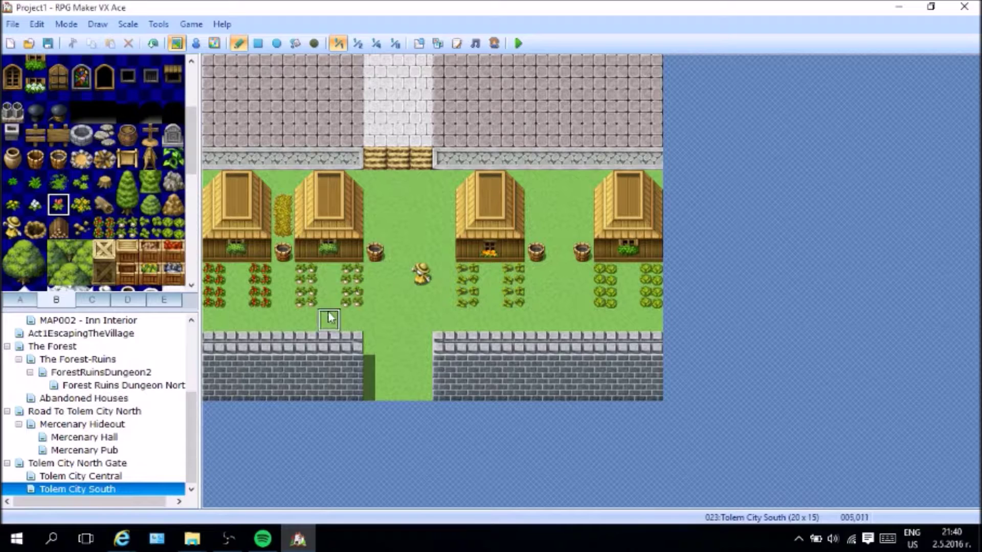
{"action": "left_click_drag", "start_coordinate": [381, 215], "coordinate": [377, 225]}
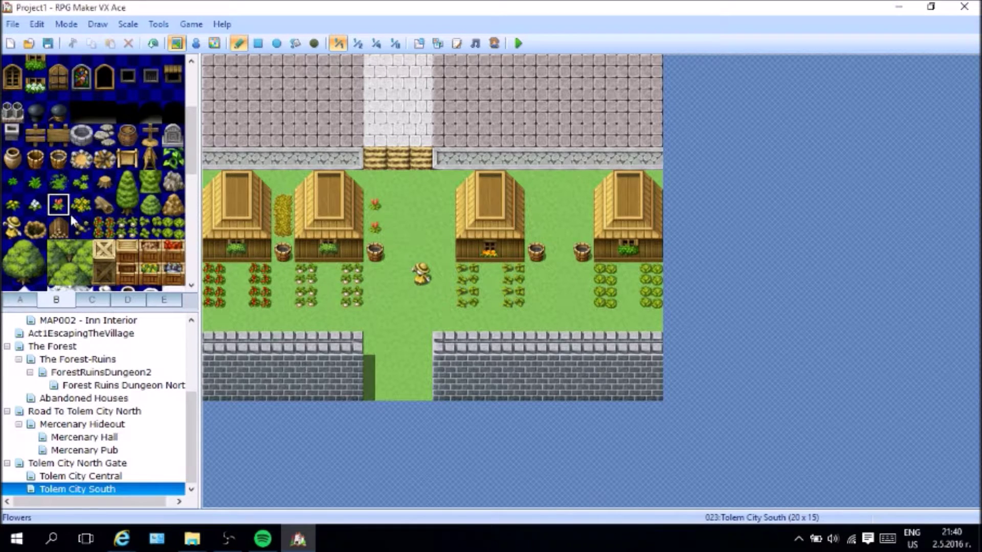
Step: Plant a three-tile column of red crops between the third and fourth houses
{"action": "left_click", "coordinate": [112, 224]}
{"action": "left_click", "coordinate": [559, 205]}
{"action": "left_click", "coordinate": [560, 227]}
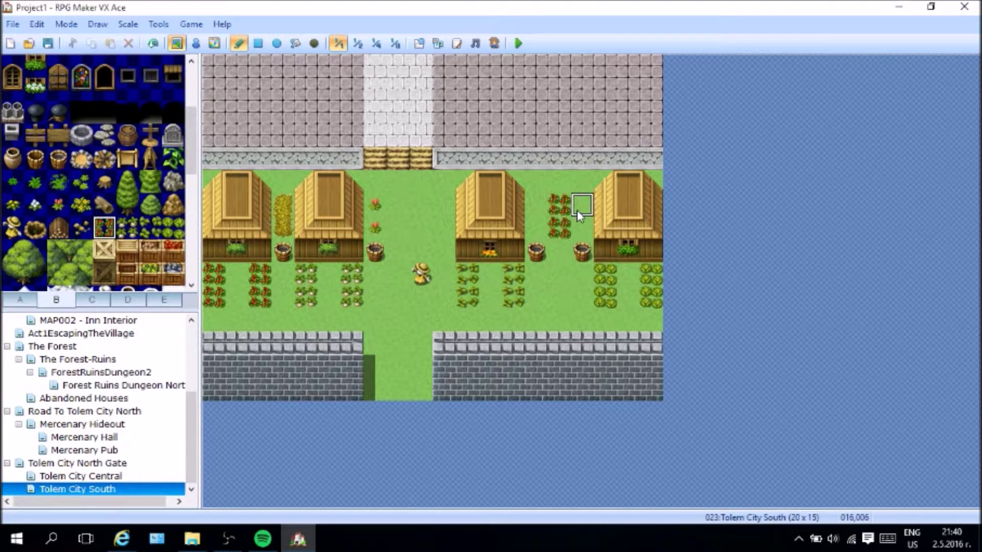
{"action": "left_click", "coordinate": [559, 182]}
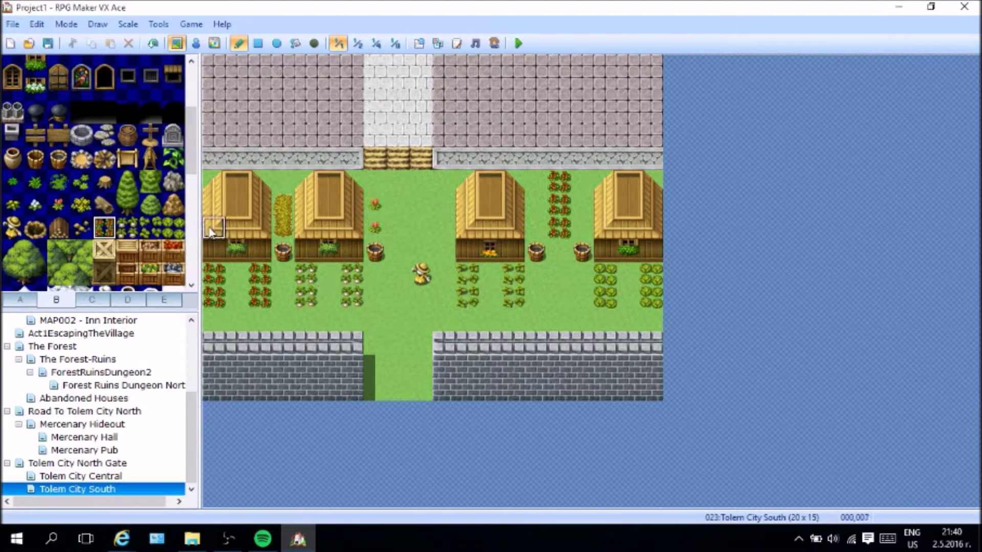
Step: Place red produce crates beside the third and fourth houses and above the hay, and a pale produce crate over the lower red flower
{"action": "left_click", "coordinate": [174, 251]}
{"action": "left_click", "coordinate": [446, 206]}
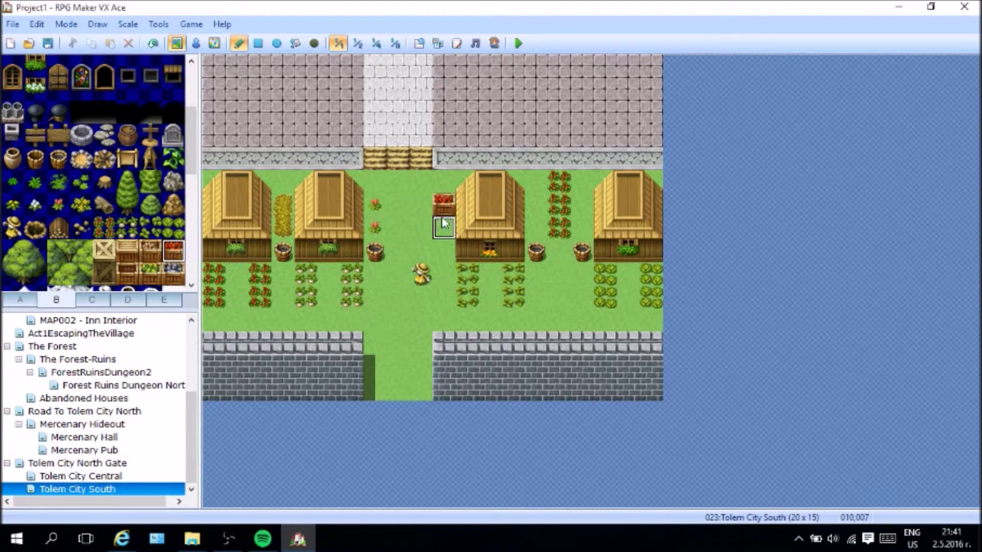
{"action": "left_click", "coordinate": [283, 180]}
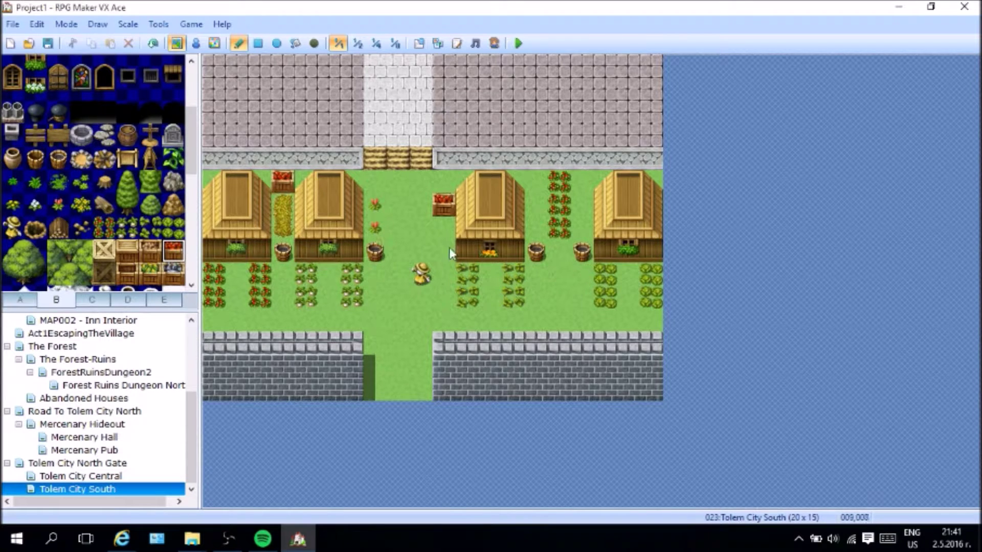
{"action": "left_click", "coordinate": [582, 184]}
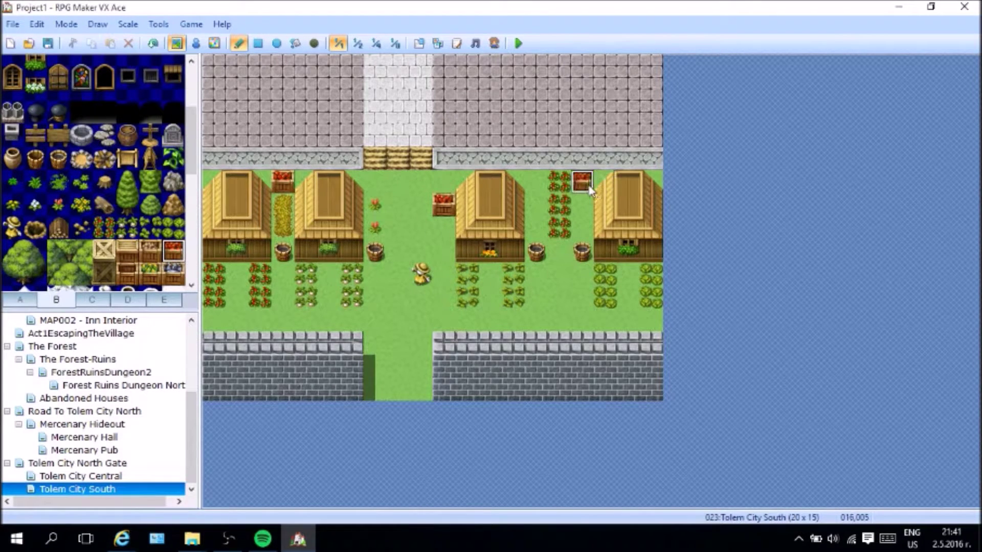
{"action": "left_click", "coordinate": [158, 250]}
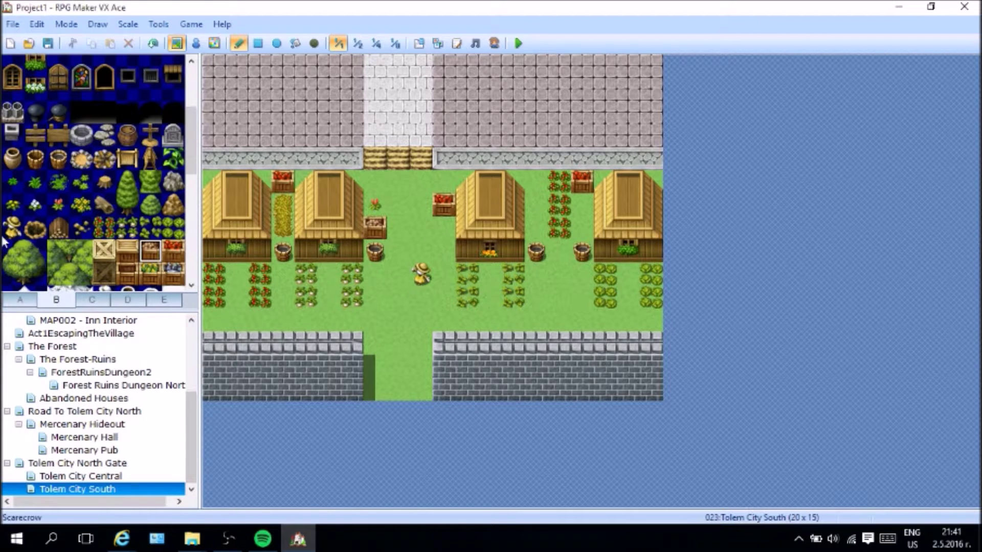
Step: Place a conical tree at the south gate opening and a large round tree beside the third house
{"action": "left_click_drag", "start_coordinate": [126, 205], "coordinate": [127, 183]}
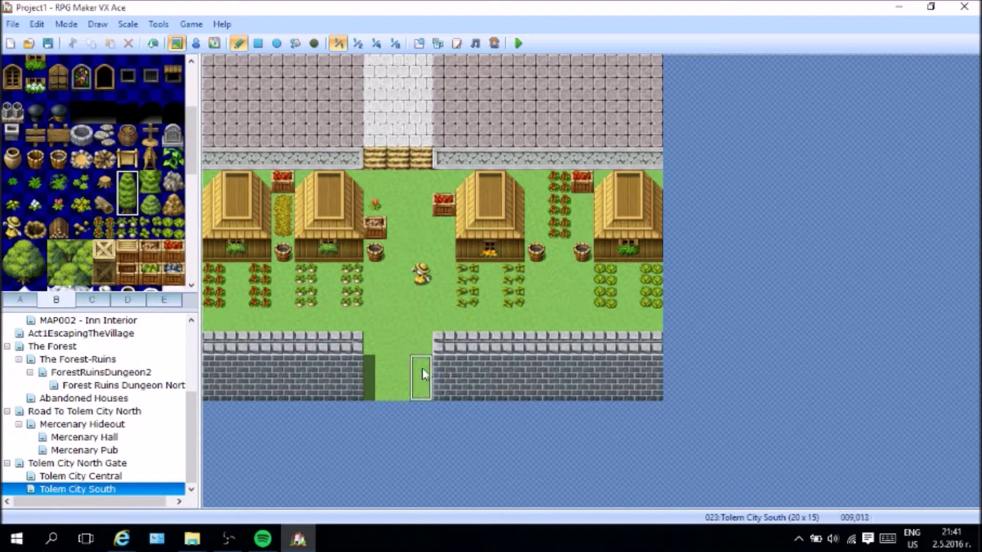
{"action": "left_click", "coordinate": [417, 320]}
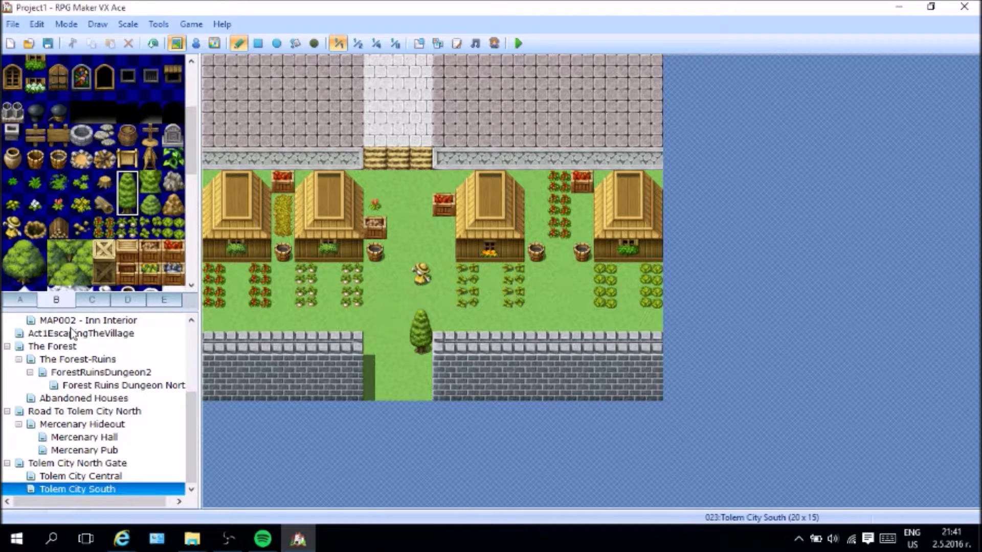
{"action": "left_click_drag", "start_coordinate": [14, 249], "coordinate": [32, 268]}
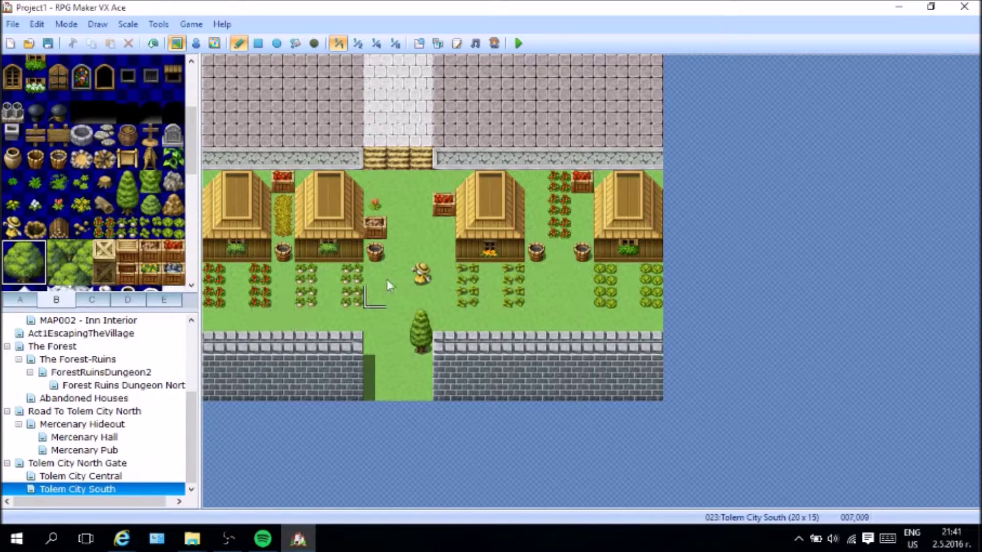
{"action": "left_click", "coordinate": [415, 218]}
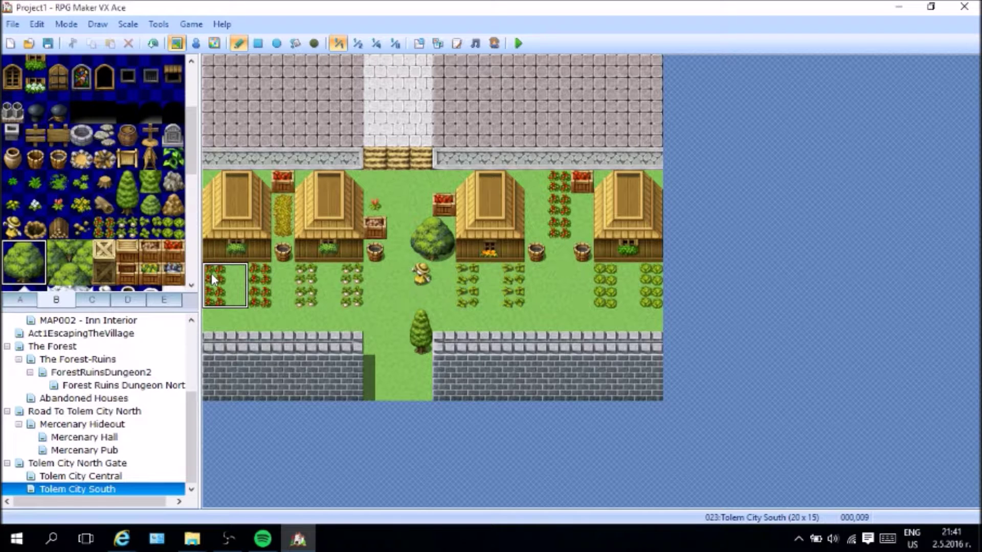
Step: Place a tree stump between the two eastern crop fields and yellow flowers just below the conical tree
{"action": "left_click", "coordinate": [126, 182]}
{"action": "left_click", "coordinate": [105, 182]}
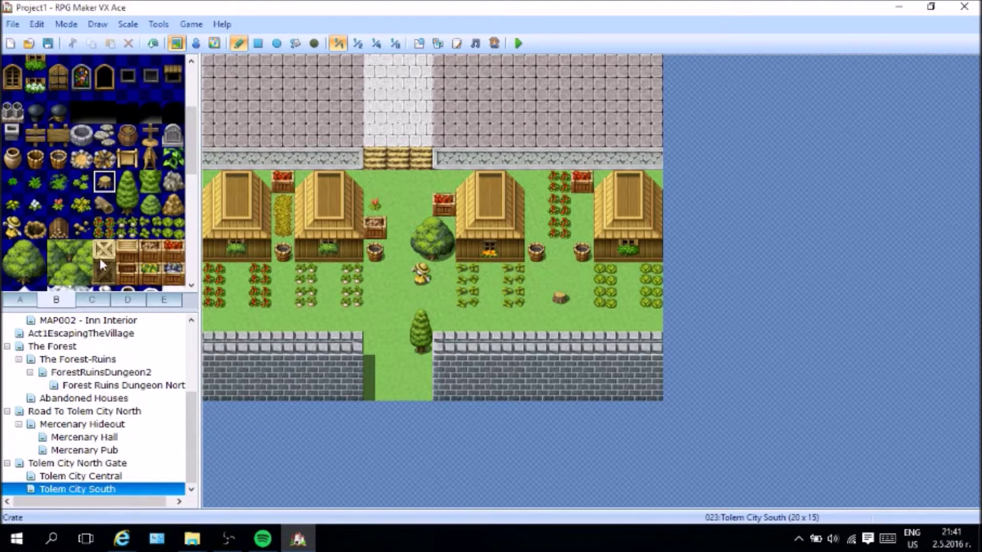
{"action": "left_click", "coordinate": [89, 208]}
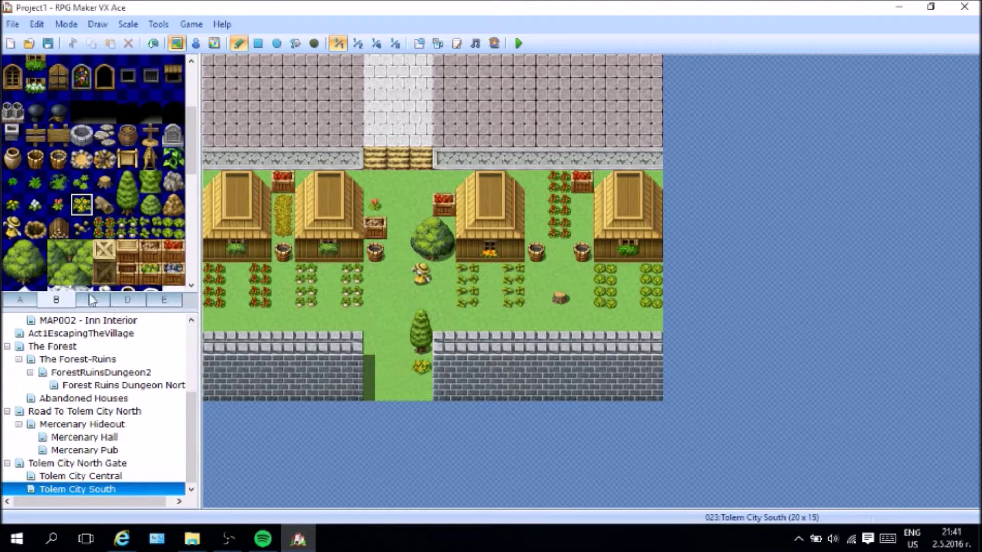
Step: Scatter three different grass plants: above the round tree, near the stump, and below the easternmost crops
{"action": "left_click", "coordinate": [61, 181]}
{"action": "left_click", "coordinate": [421, 204]}
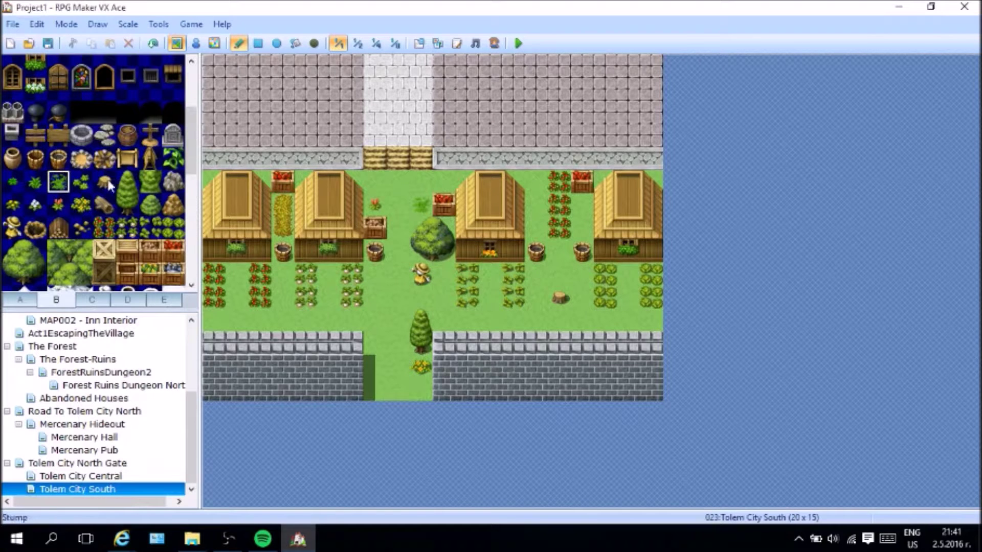
{"action": "left_click", "coordinate": [36, 183]}
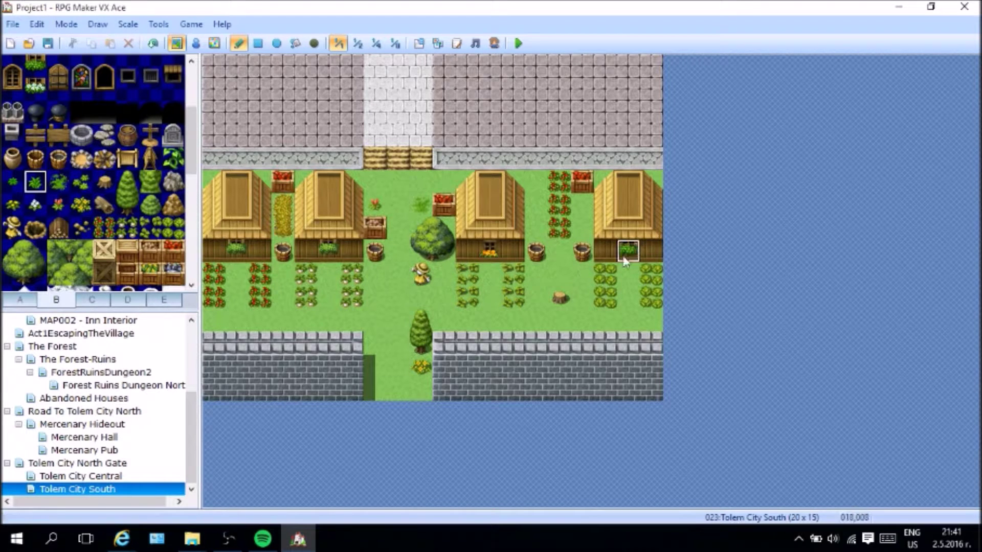
{"action": "left_click", "coordinate": [540, 278]}
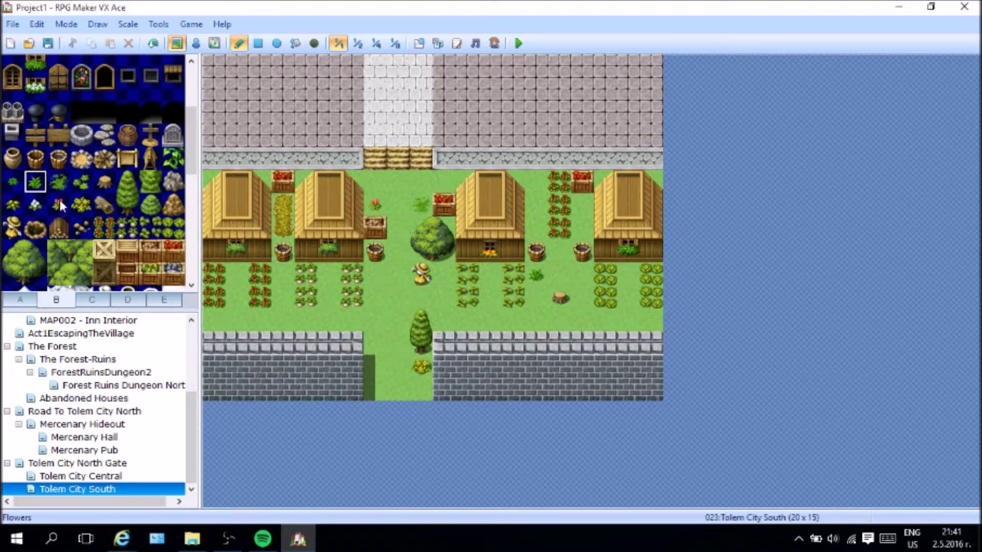
{"action": "left_click", "coordinate": [12, 182]}
{"action": "left_click", "coordinate": [645, 328]}
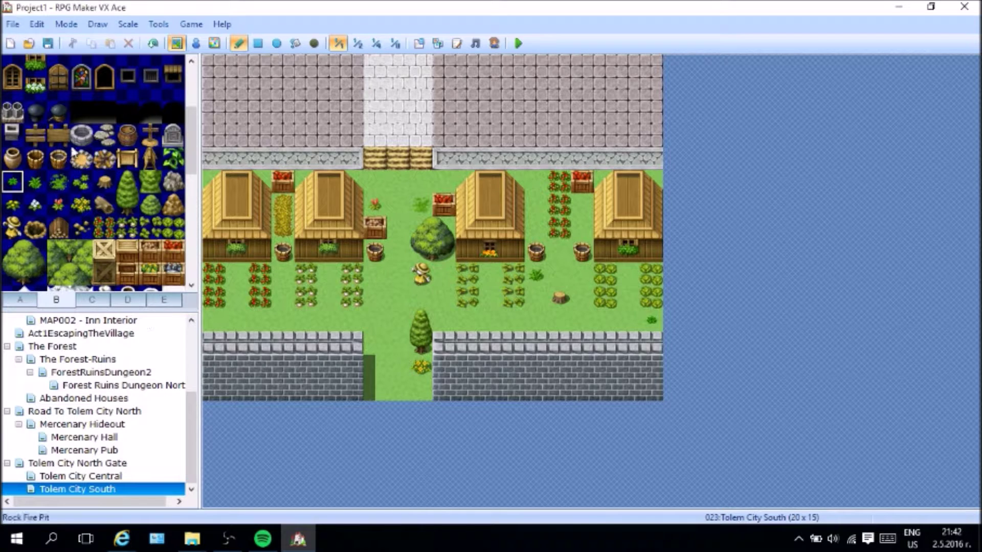
Step: Place the 3 x 3 blue roof on the stone pavement just east of the white path
{"action": "scroll", "coordinate": [74, 192], "scroll_direction": "down", "scroll_amount": 1}
{"action": "left_click", "coordinate": [91, 301]}
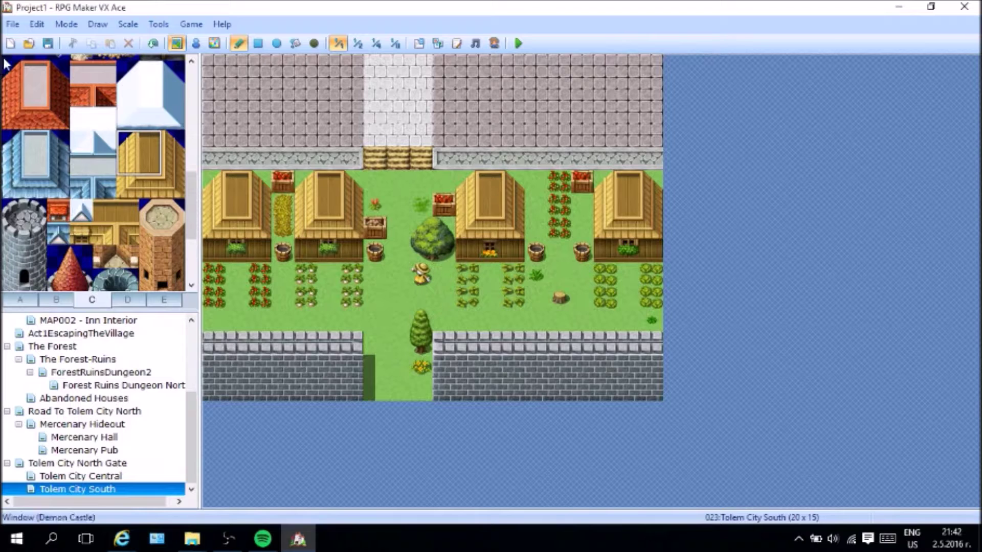
{"action": "left_click_drag", "start_coordinate": [11, 140], "coordinate": [55, 188]}
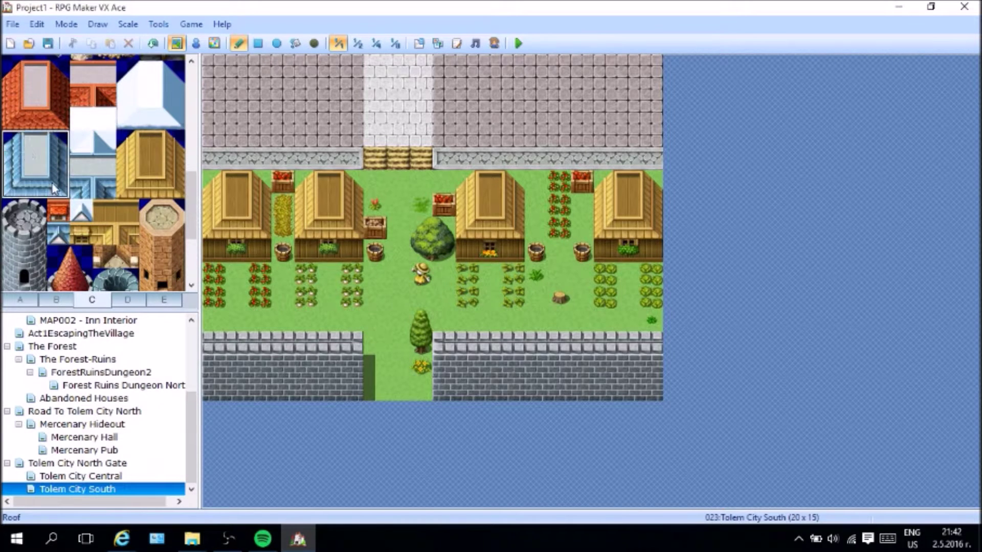
{"action": "left_click", "coordinate": [446, 74]}
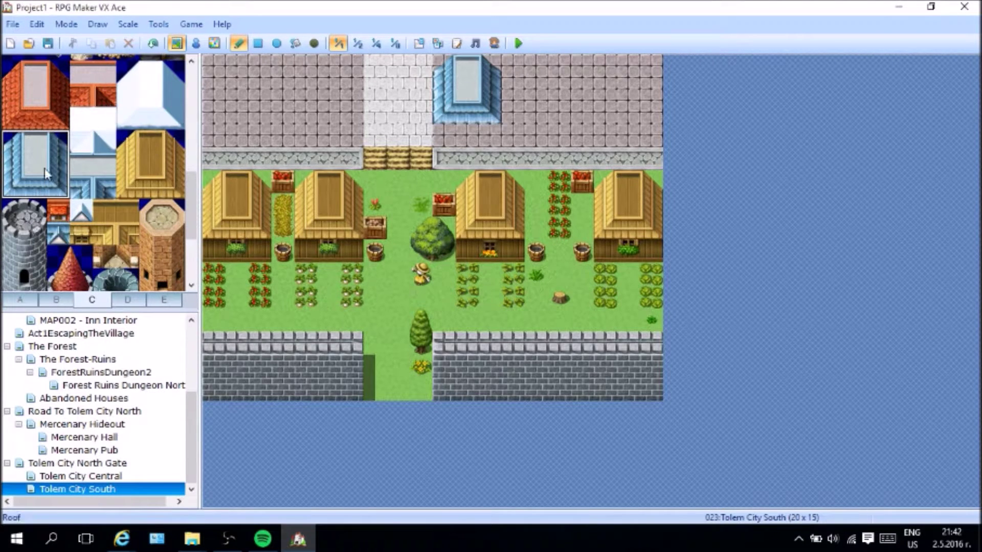
Step: Extend the blue roof's flat surface eastward along its two upper rows using the matching centre tiles
{"action": "left_click_drag", "start_coordinate": [492, 86], "coordinate": [589, 88]}
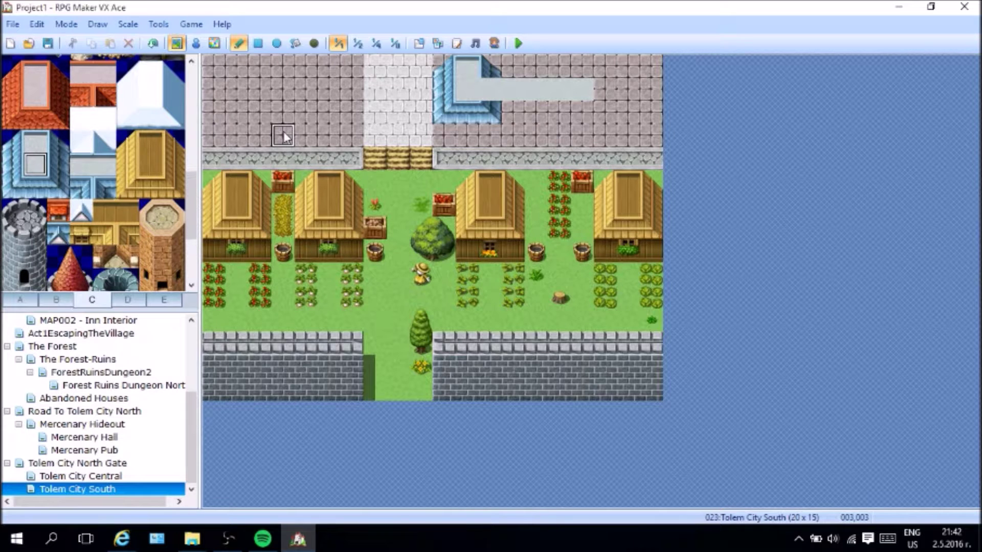
{"action": "left_click", "coordinate": [490, 66]}
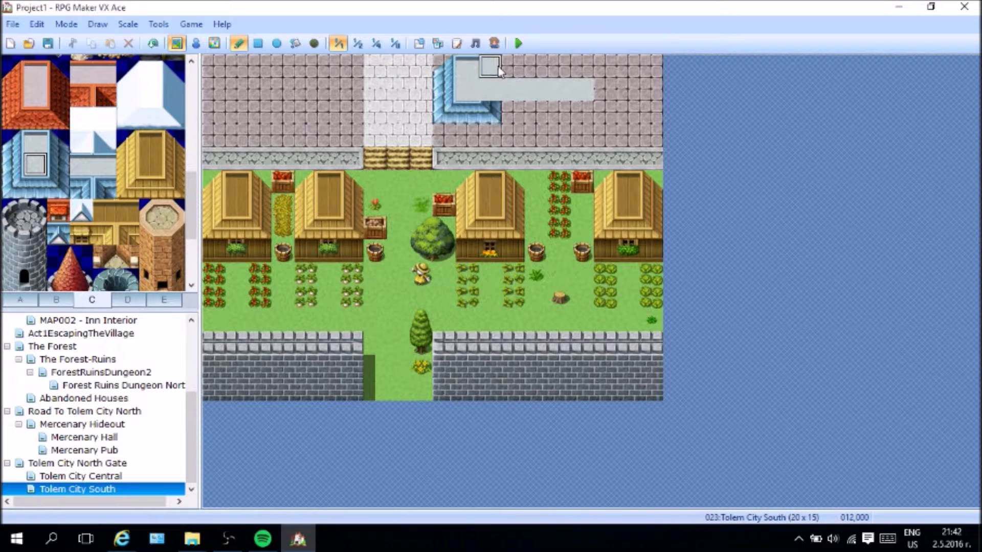
{"action": "left_click", "coordinate": [488, 95]}
{"action": "left_click", "coordinate": [487, 95]}
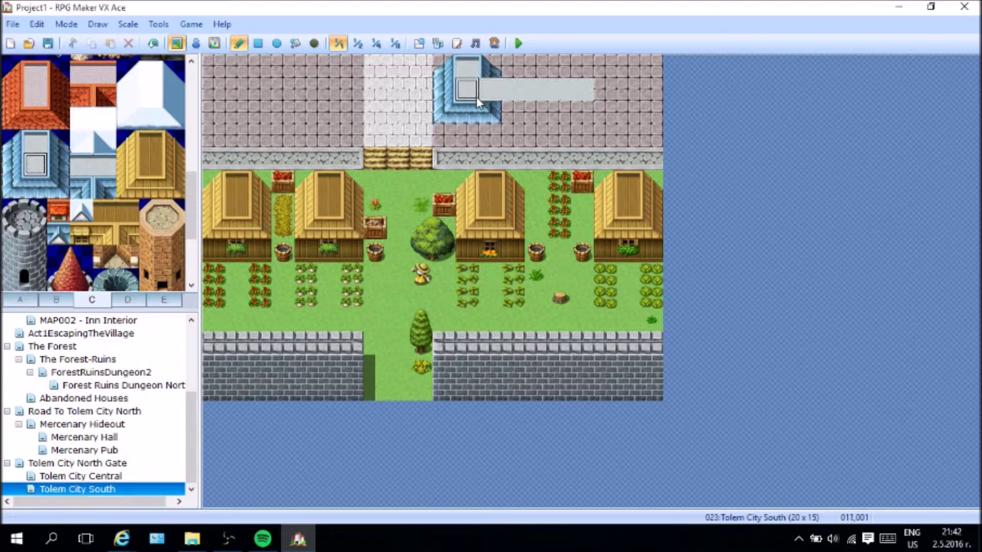
{"action": "left_click", "coordinate": [25, 146]}
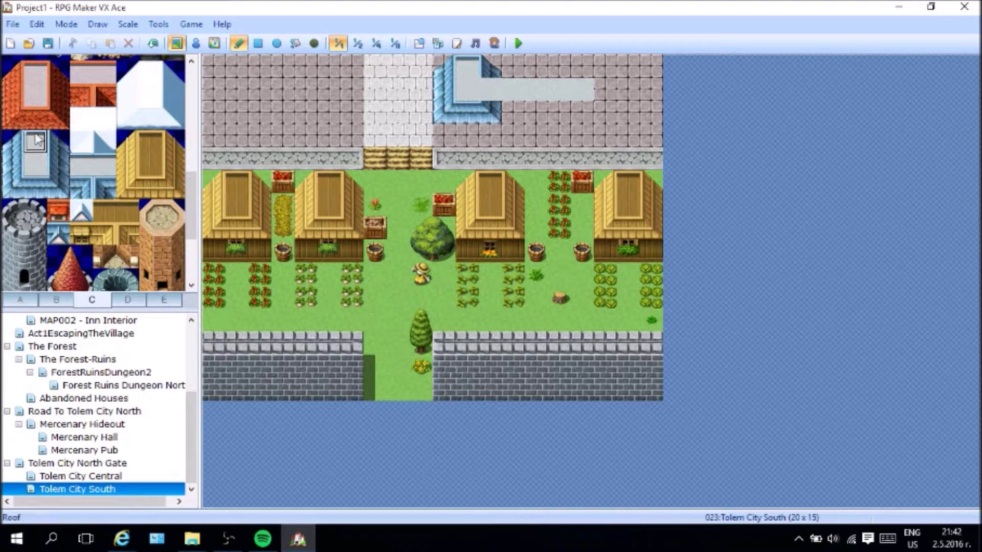
{"action": "left_click", "coordinate": [511, 71]}
{"action": "left_click", "coordinate": [544, 71]}
{"action": "left_click", "coordinate": [559, 70]}
Step: Finish the east side of the extended blue roof's two upper rows with sloped edge tiles
{"action": "left_click", "coordinate": [58, 141]}
{"action": "left_click", "coordinate": [536, 66]}
{"action": "left_click", "coordinate": [559, 66]}
{"action": "left_click", "coordinate": [57, 162]}
{"action": "left_click", "coordinate": [561, 91]}
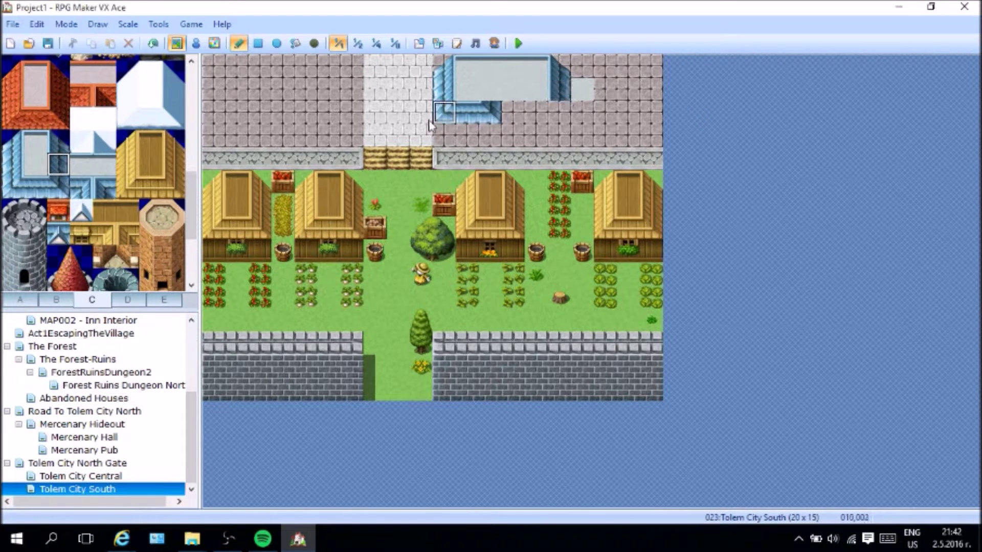
Step: Complete the blue roof's lower eave row with a southeast corner tile and matching centre tiles across the gap
{"action": "left_click", "coordinate": [35, 186]}
{"action": "left_click", "coordinate": [58, 187]}
{"action": "left_click", "coordinate": [581, 114]}
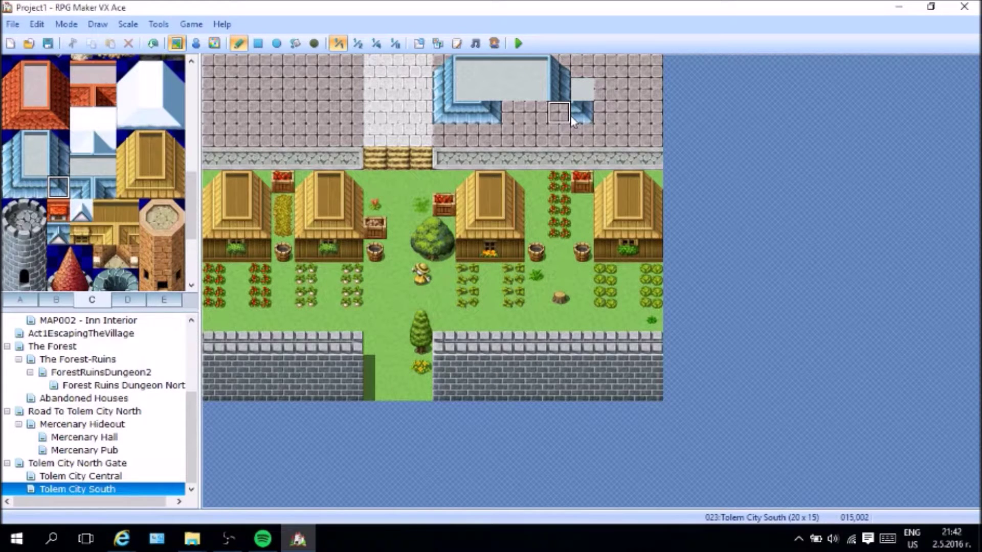
{"action": "left_click", "coordinate": [560, 114]}
{"action": "left_click", "coordinate": [35, 187]}
{"action": "left_click", "coordinate": [513, 112]}
{"action": "left_click", "coordinate": [536, 113]}
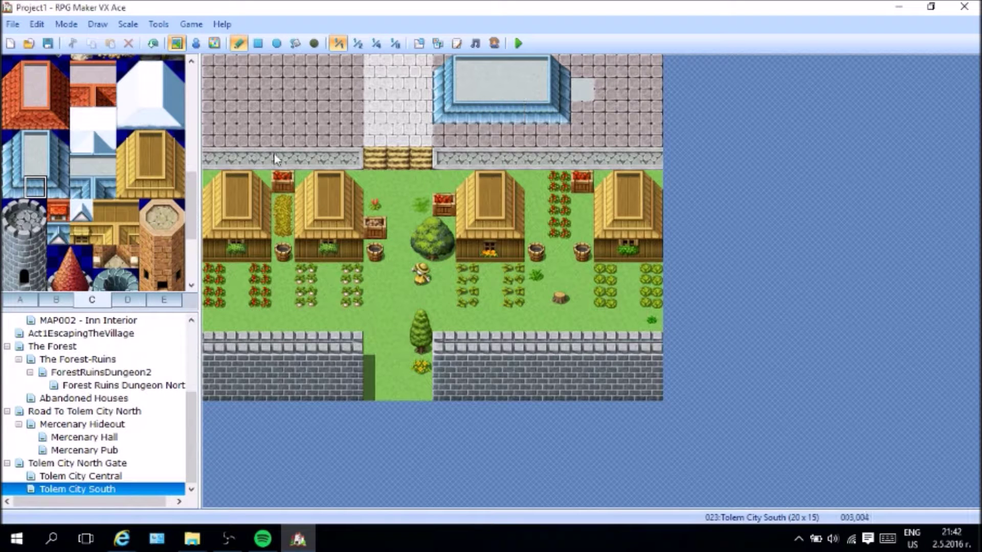
Step: Cover the stray grey roof tile just east of the blue roof with the stone pavement tile
{"action": "left_click", "coordinate": [20, 300]}
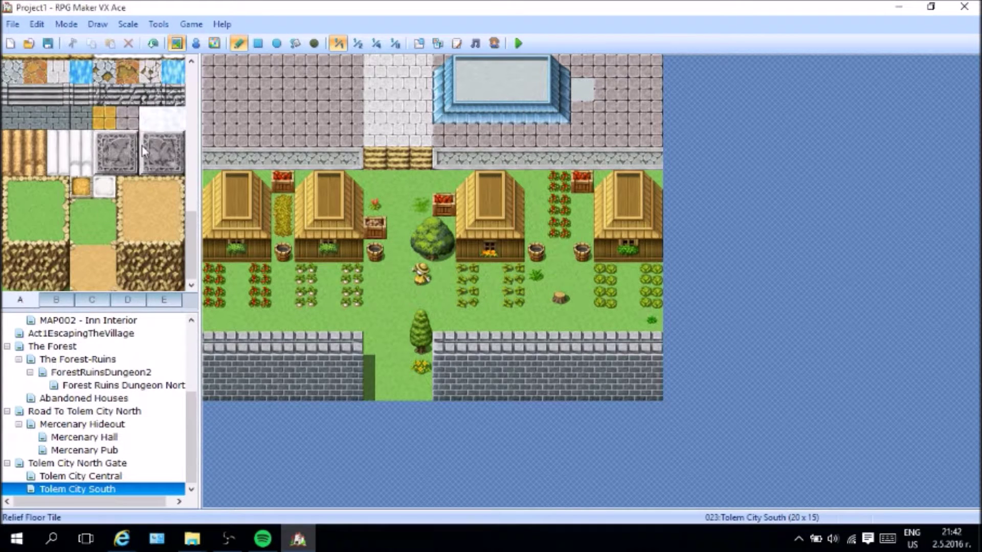
{"action": "left_click", "coordinate": [127, 118]}
{"action": "left_click", "coordinate": [588, 85]}
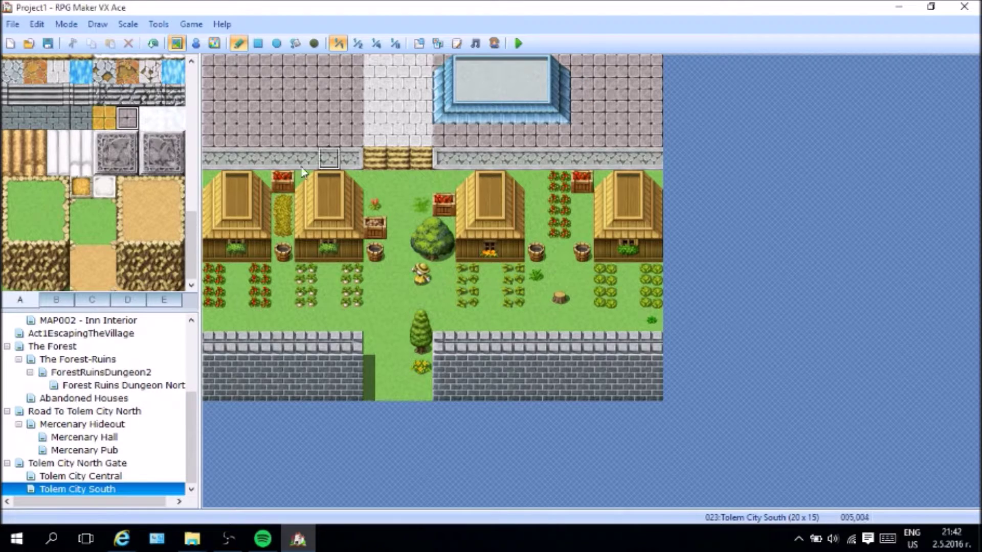
{"action": "scroll", "coordinate": [82, 250], "scroll_direction": "up", "scroll_amount": 3}
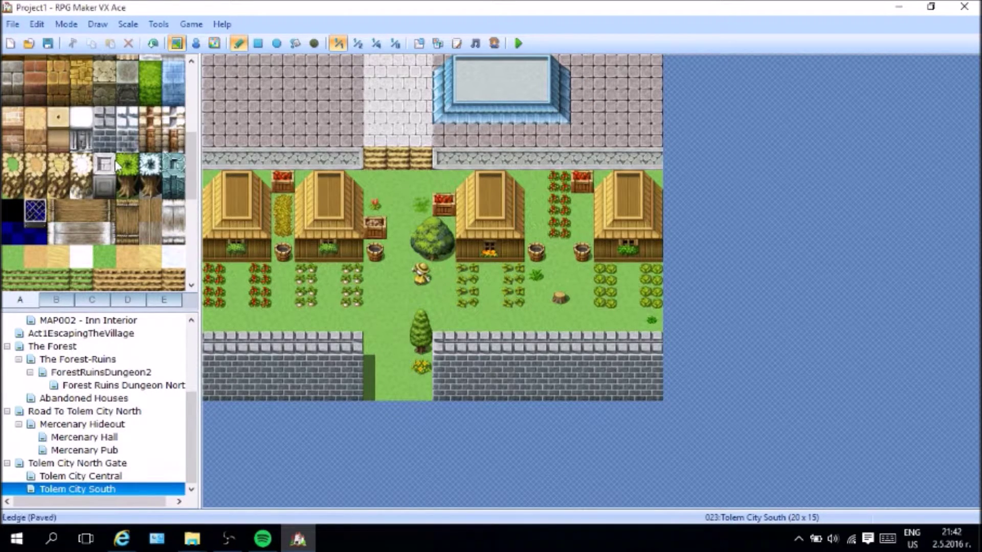
{"action": "left_click", "coordinate": [7, 92]}
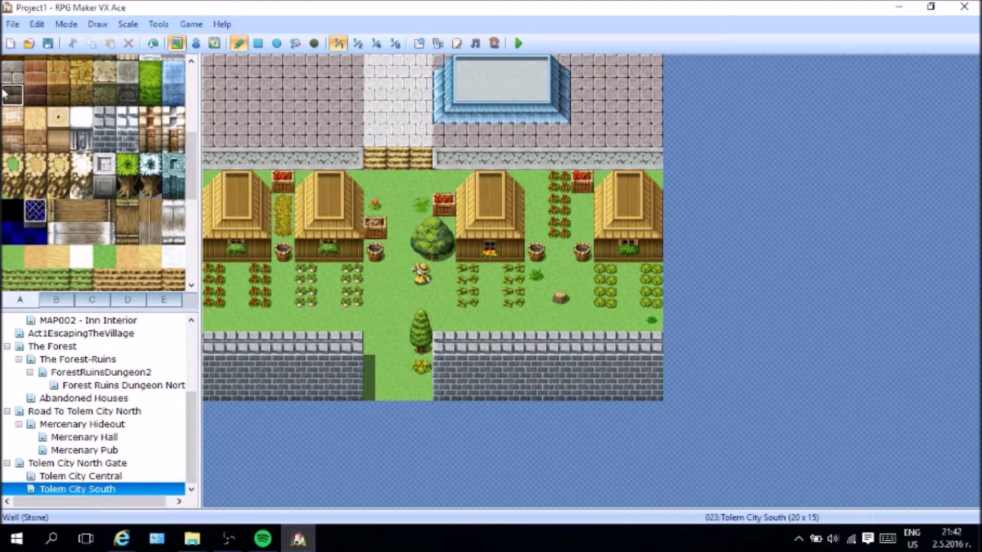
{"action": "left_click", "coordinate": [446, 135]}
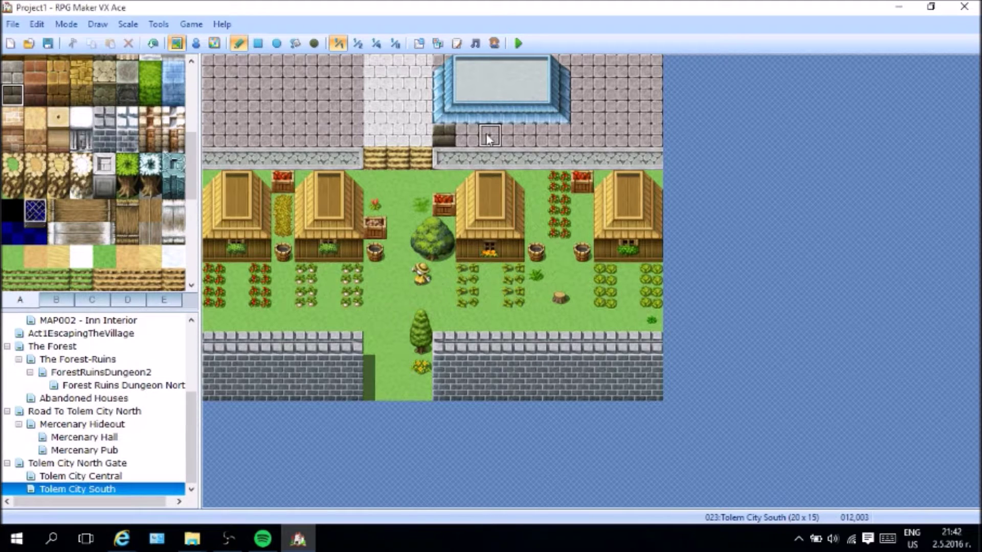
{"action": "key", "text": "ctrl+z"}
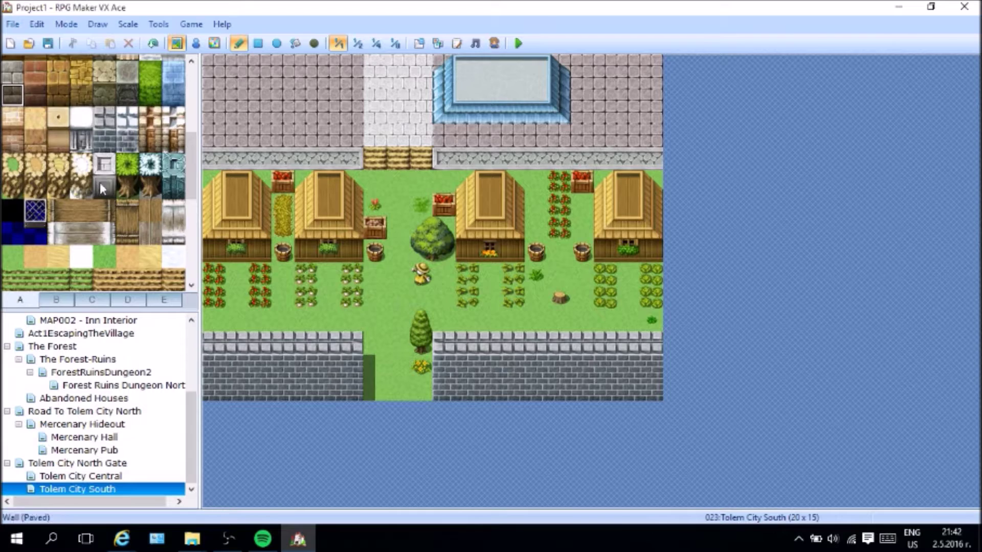
Step: Build a one-tile-high pinkish brick wall beneath the blue roof, spanning its full width
{"action": "scroll", "coordinate": [99, 183], "scroll_direction": "up", "scroll_amount": 2}
{"action": "left_click", "coordinate": [35, 188]}
{"action": "scroll", "coordinate": [35, 189], "scroll_direction": "up", "scroll_amount": 1}
{"action": "left_click", "coordinate": [104, 141]}
{"action": "left_click", "coordinate": [445, 136]}
{"action": "mouse_move", "coordinate": [459, 149]}
{"action": "left_mouse_down"}
{"action": "mouse_move", "coordinate": [491, 136]}
{"action": "mouse_move", "coordinate": [560, 137]}
{"action": "left_mouse_up"}
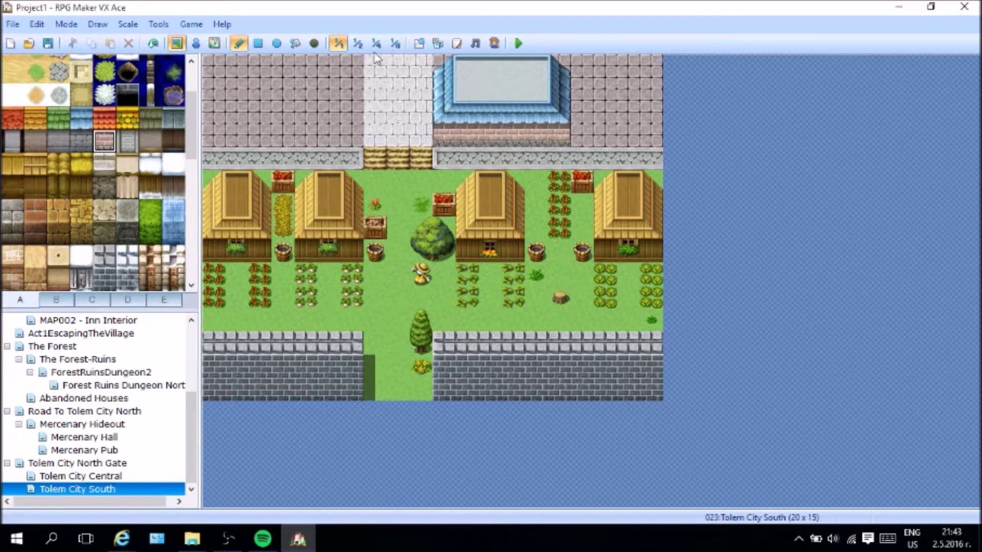
Step: Draw shadows along the east side of the blue-roofed building and beside the wall of the wooden house below it
{"action": "left_click", "coordinate": [314, 43]}
{"action": "left_click_drag", "start_coordinate": [577, 120], "coordinate": [577, 146]}
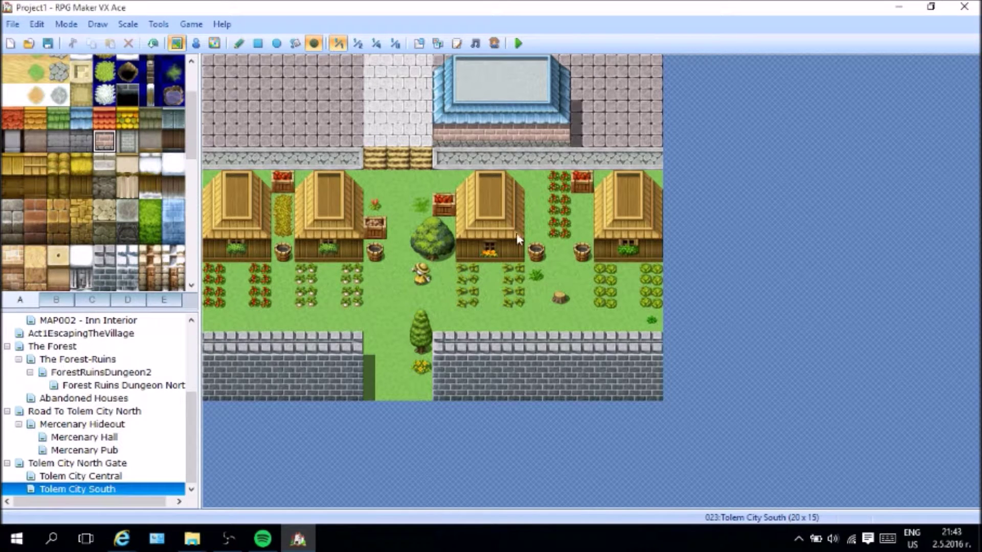
{"action": "left_click", "coordinate": [531, 234]}
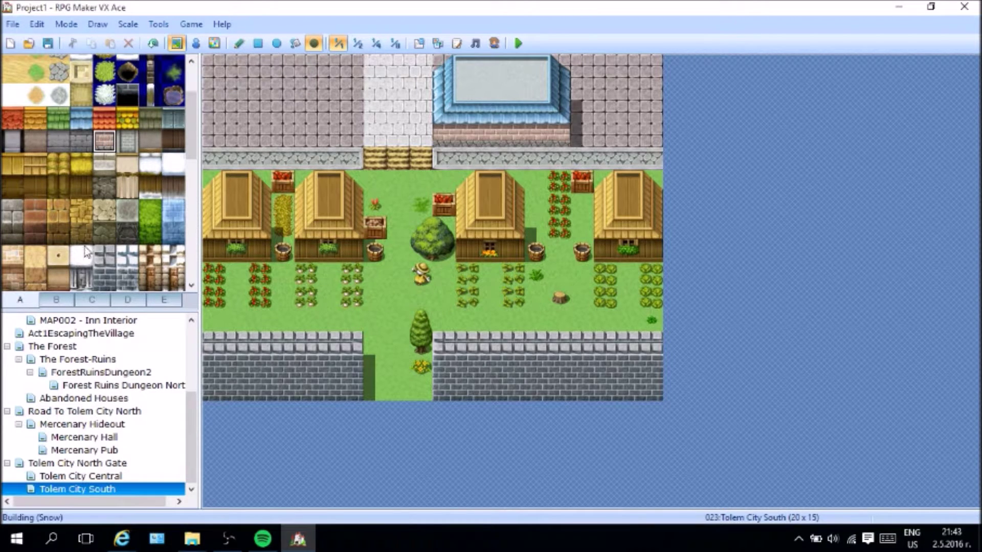
Step: Try to place the lower mine entrance tile on the east part of the brick wall
{"action": "left_click", "coordinate": [71, 303]}
{"action": "scroll", "coordinate": [110, 212], "scroll_direction": "down", "scroll_amount": 3}
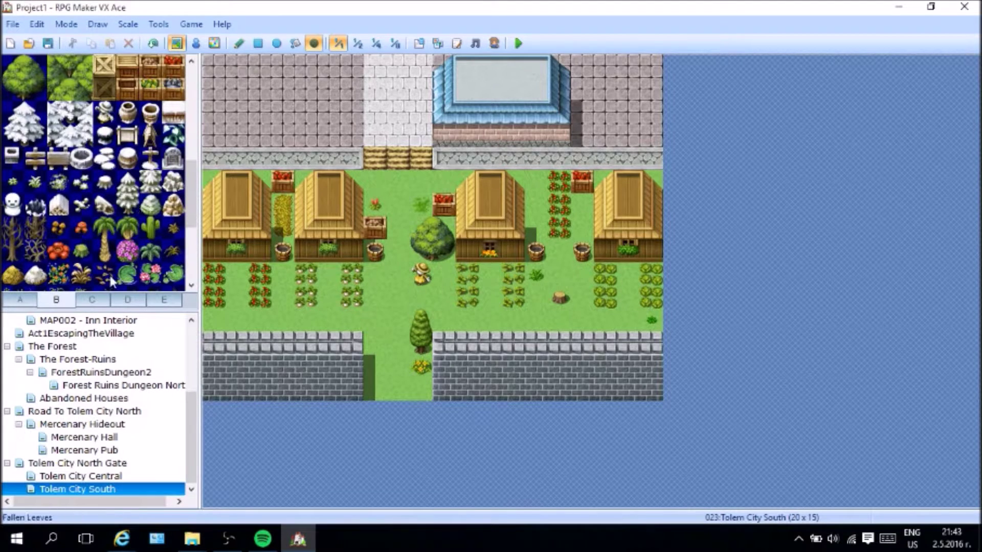
{"action": "left_click", "coordinate": [106, 303]}
{"action": "scroll", "coordinate": [130, 250], "scroll_direction": "up", "scroll_amount": 5}
{"action": "left_click", "coordinate": [174, 253]}
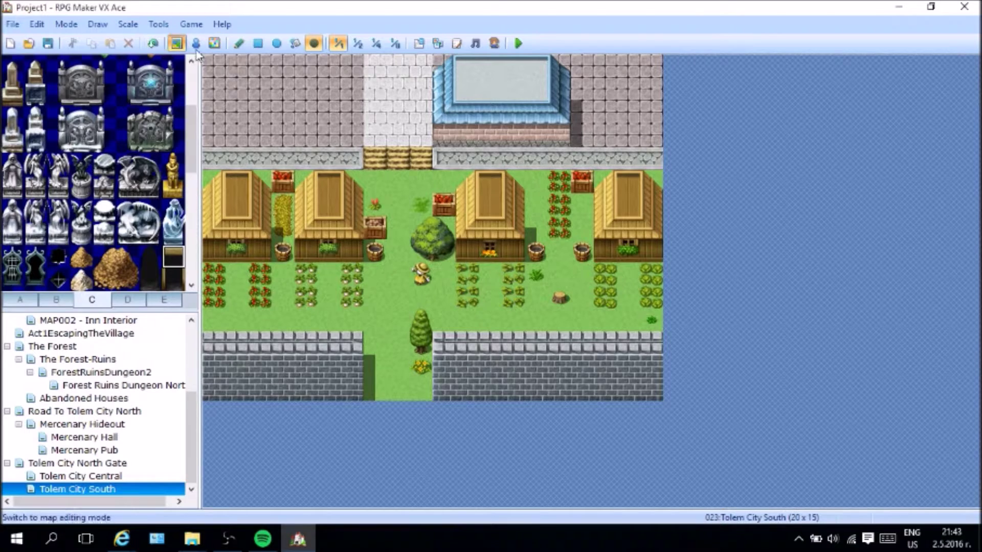
{"action": "left_click", "coordinate": [215, 44]}
{"action": "key", "text": "F5"}
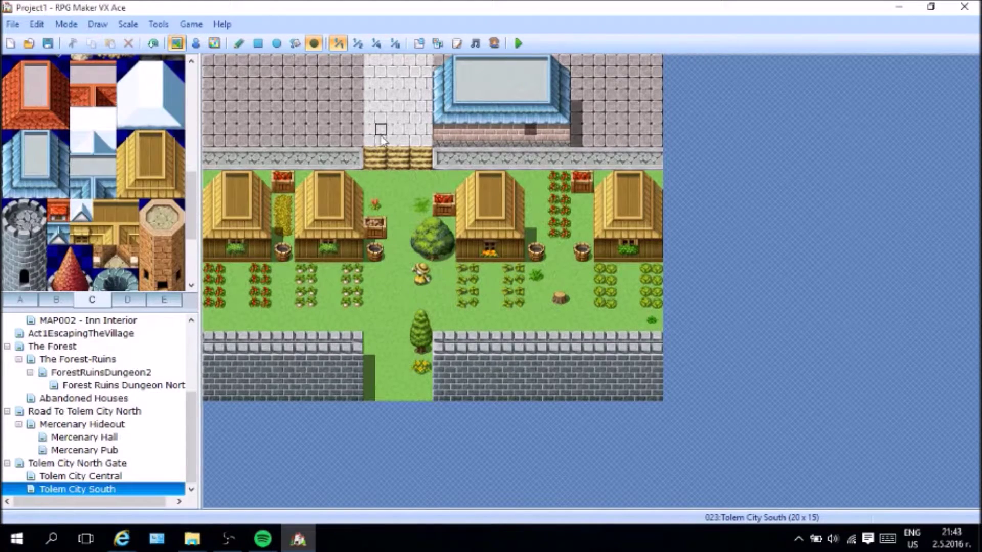
{"action": "left_click", "coordinate": [235, 46]}
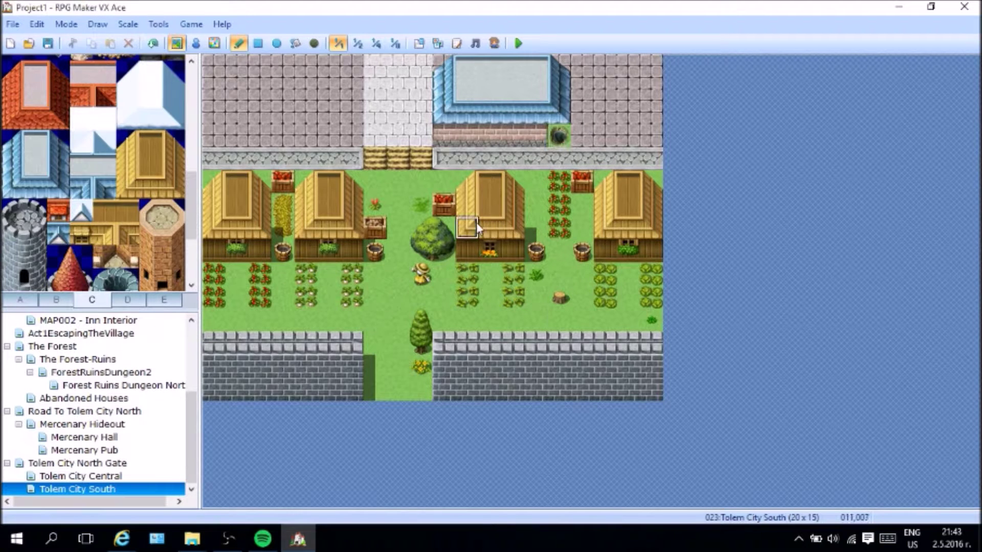
Step: Try two of the black entrance tiles in the brick wall, and undo the placement
{"action": "left_click", "coordinate": [56, 299]}
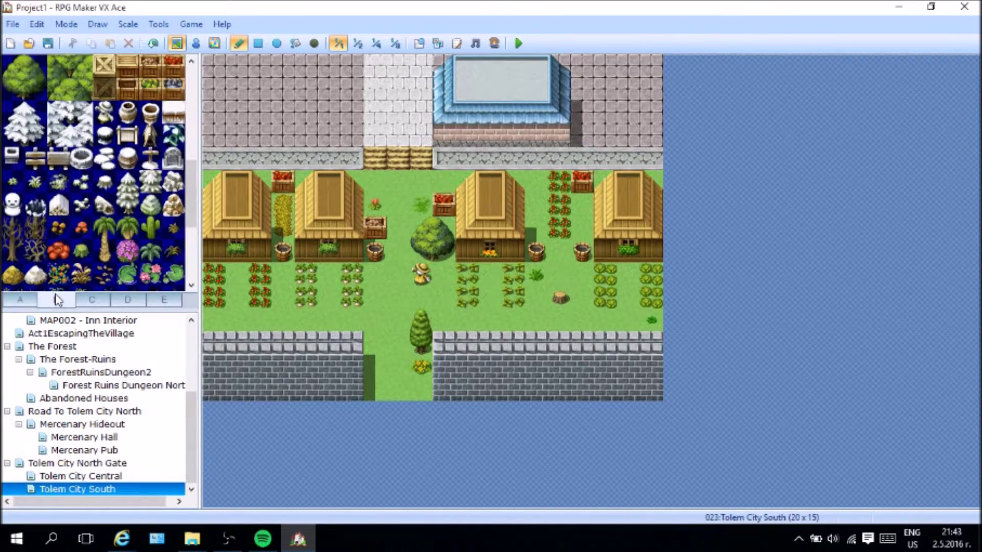
{"action": "scroll", "coordinate": [94, 212], "scroll_direction": "up", "scroll_amount": 3}
{"action": "scroll", "coordinate": [95, 213], "scroll_direction": "up", "scroll_amount": 3}
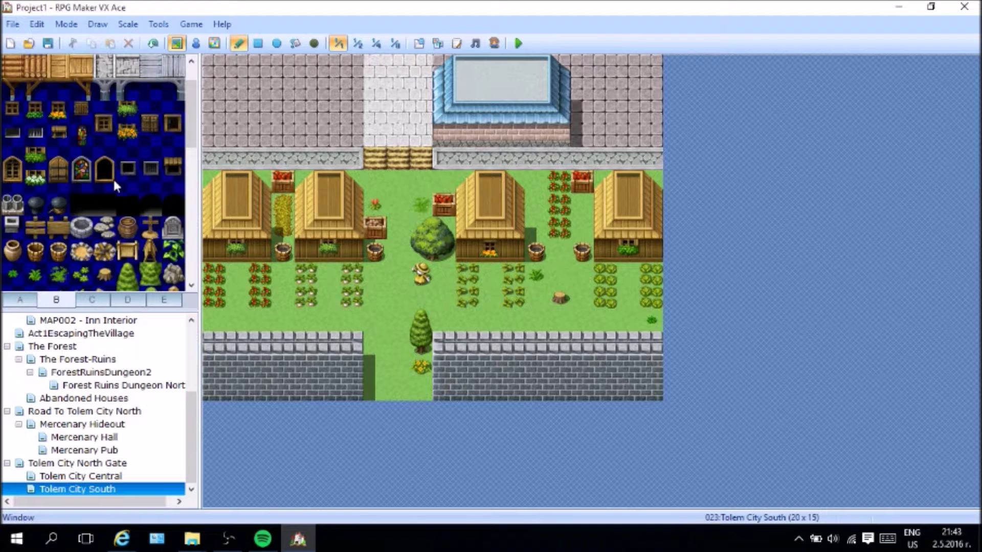
{"action": "left_click", "coordinate": [128, 205]}
{"action": "left_click", "coordinate": [506, 143]}
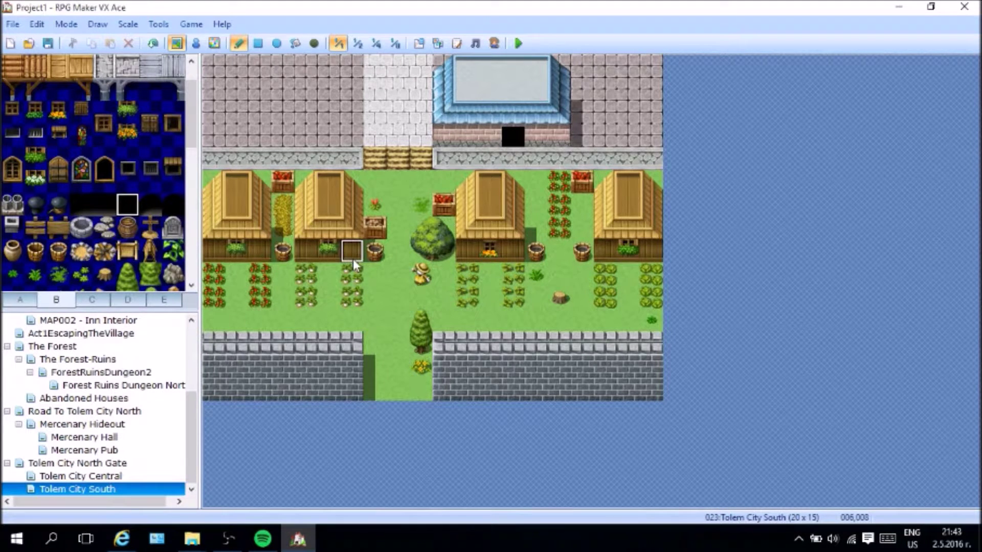
{"action": "left_click", "coordinate": [151, 202]}
{"action": "left_click", "coordinate": [508, 144]}
{"action": "key", "text": "ctrl+z"}
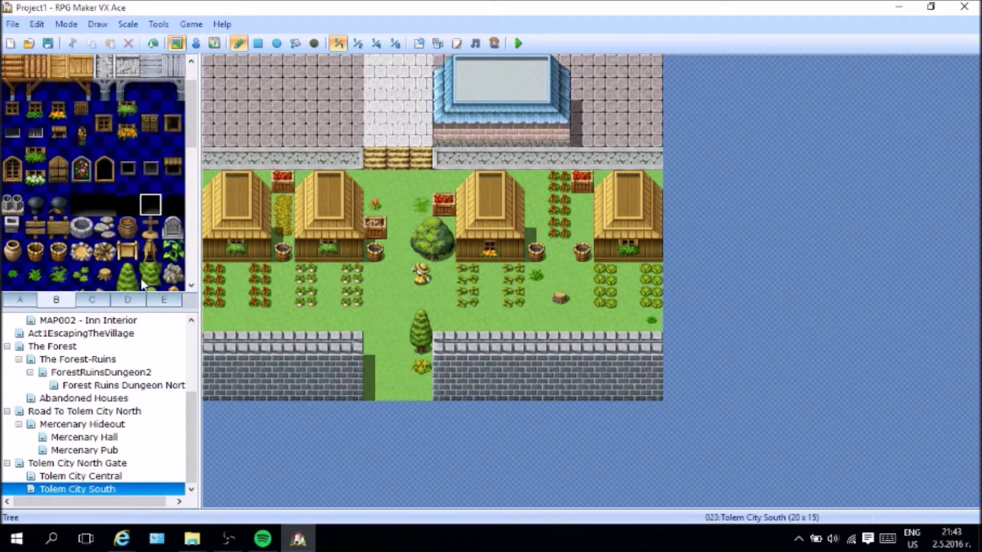
Step: Try the full mine entrance and its upper half alone at the brick wall's east part, undoing each placement
{"action": "left_click", "coordinate": [172, 207]}
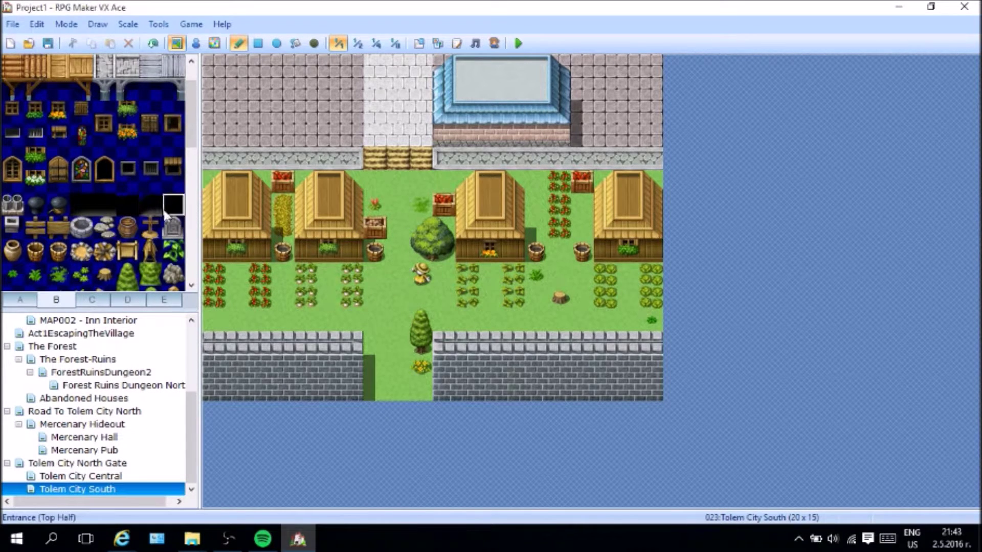
{"action": "scroll", "coordinate": [161, 225], "scroll_direction": "down", "scroll_amount": 1}
{"action": "scroll", "coordinate": [159, 220], "scroll_direction": "down", "scroll_amount": 3}
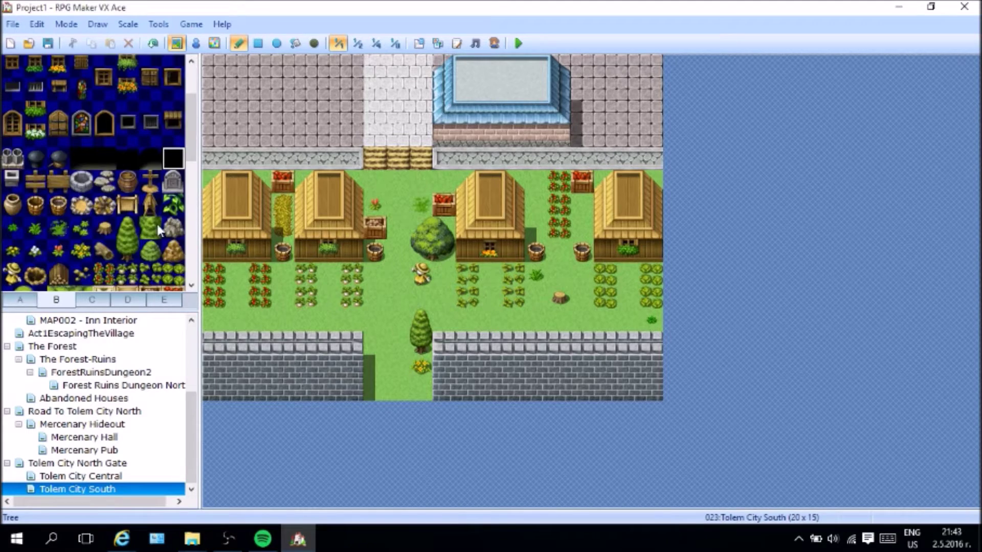
{"action": "scroll", "coordinate": [143, 194], "scroll_direction": "down", "scroll_amount": 5}
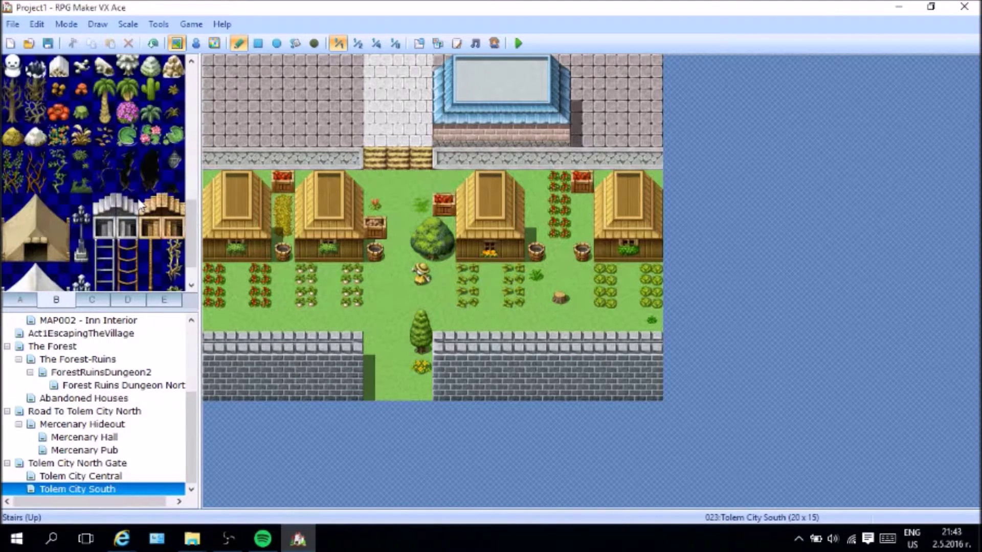
{"action": "left_click", "coordinate": [88, 300]}
{"action": "scroll", "coordinate": [121, 231], "scroll_direction": "up", "scroll_amount": 3}
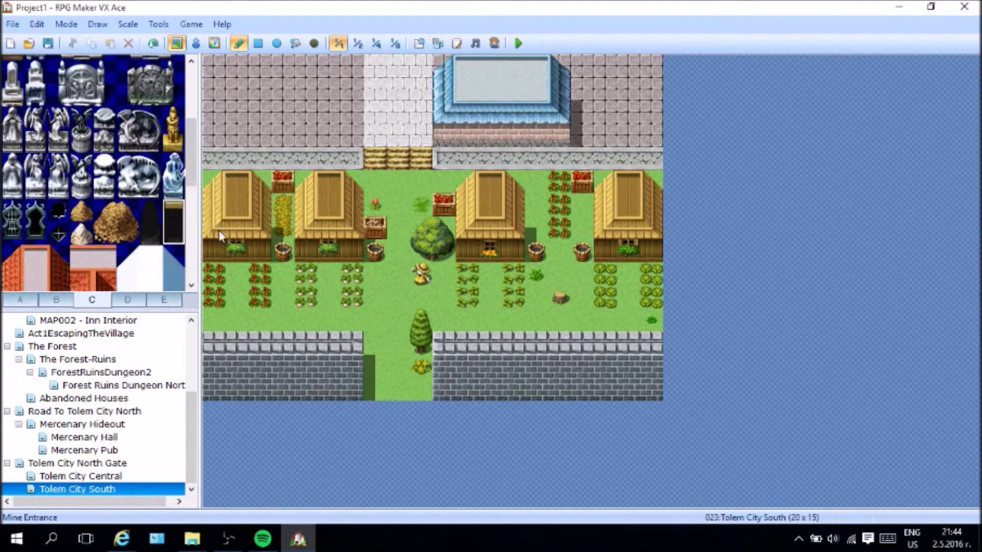
{"action": "left_click", "coordinate": [557, 125]}
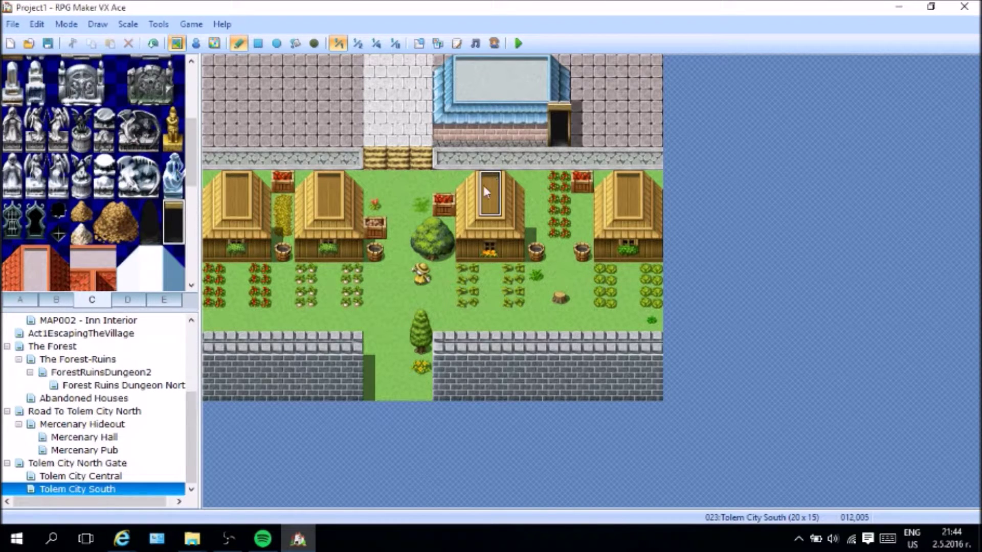
{"action": "key", "text": "ctrl+z"}
{"action": "left_click", "coordinate": [173, 211]}
{"action": "left_click", "coordinate": [536, 135]}
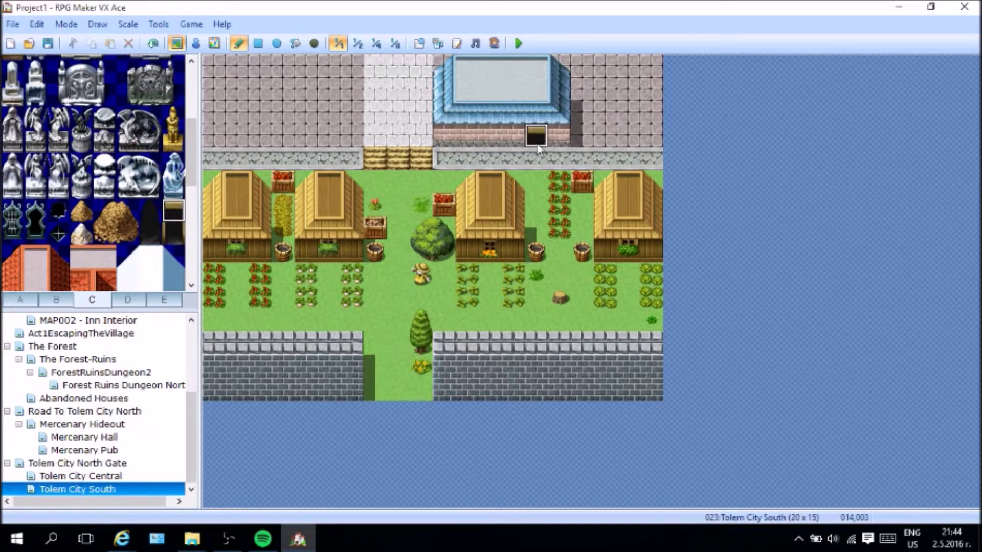
{"action": "key", "text": "ctrl+z"}
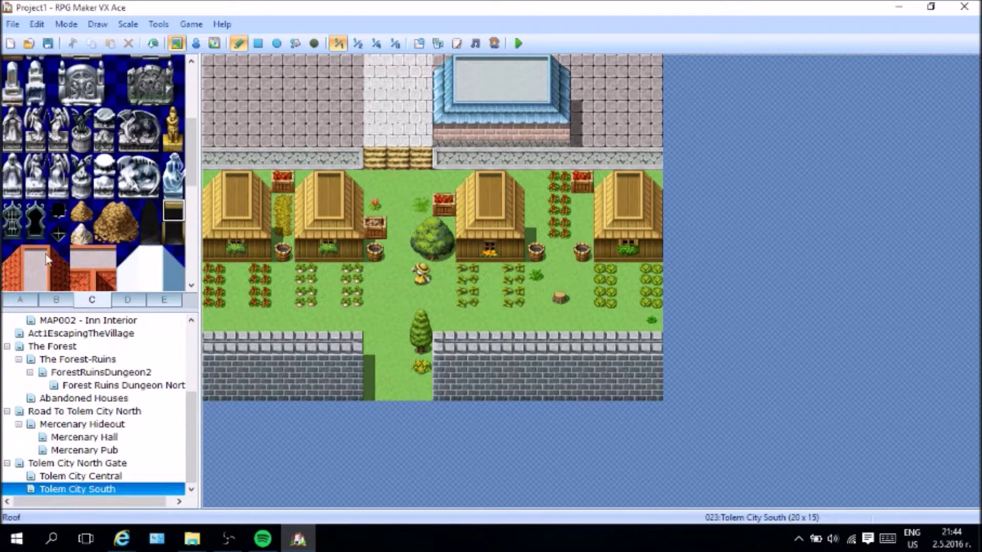
Step: Raise the brick wall by one row, painting the same brick over the blue roof's lower eave
{"action": "scroll", "coordinate": [71, 256], "scroll_direction": "up", "scroll_amount": 2}
{"action": "left_click", "coordinate": [23, 300]}
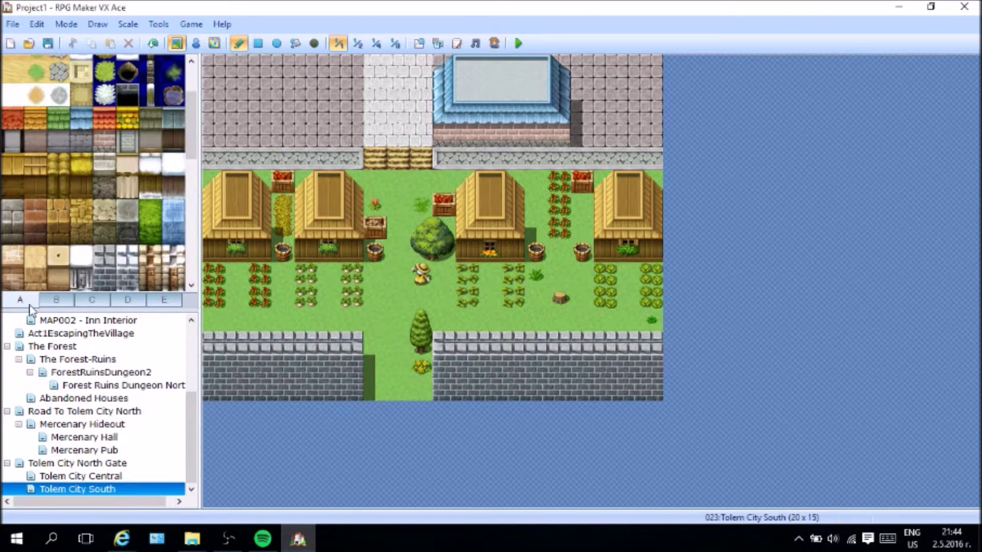
{"action": "left_click", "coordinate": [104, 141]}
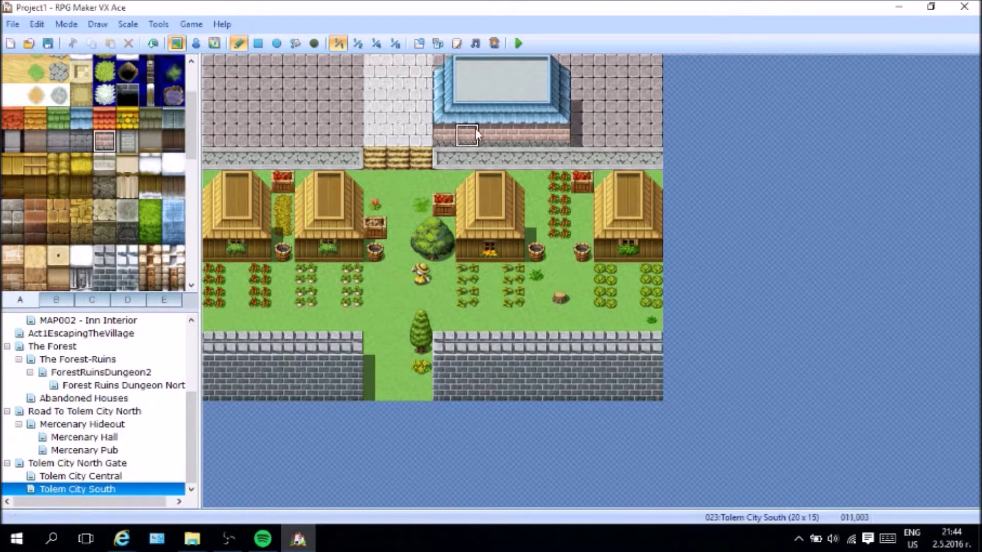
{"action": "left_click_drag", "start_coordinate": [456, 122], "coordinate": [565, 118]}
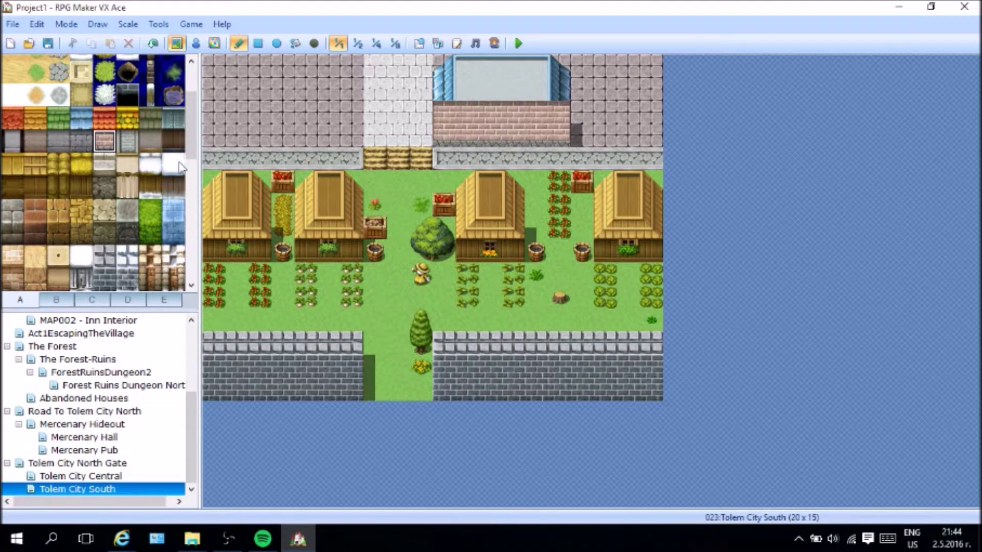
Step: Repaint the blue roof's lower eave across the building, directly above the brick wall, with the blue roof's bottom-edge tiles
{"action": "left_click", "coordinate": [57, 301]}
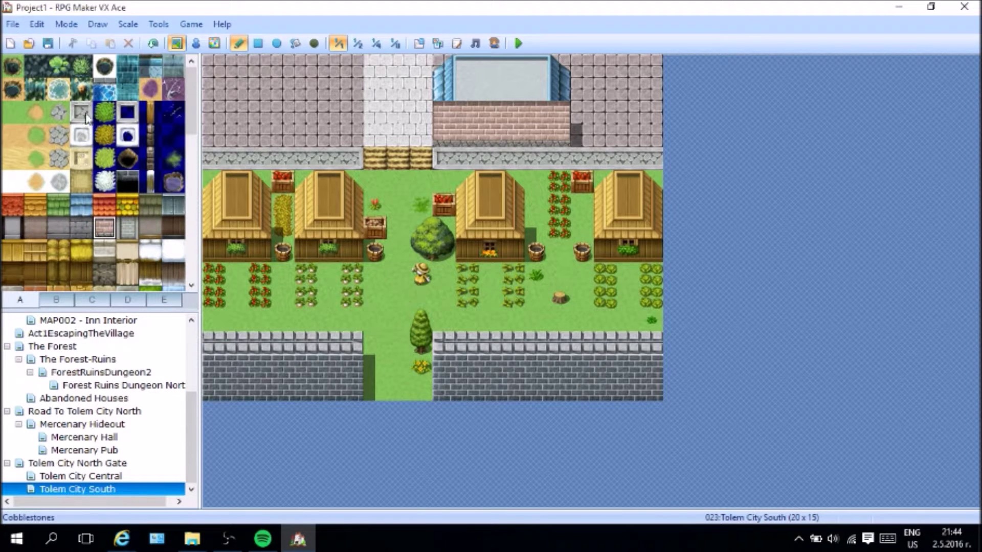
{"action": "left_click", "coordinate": [91, 301]}
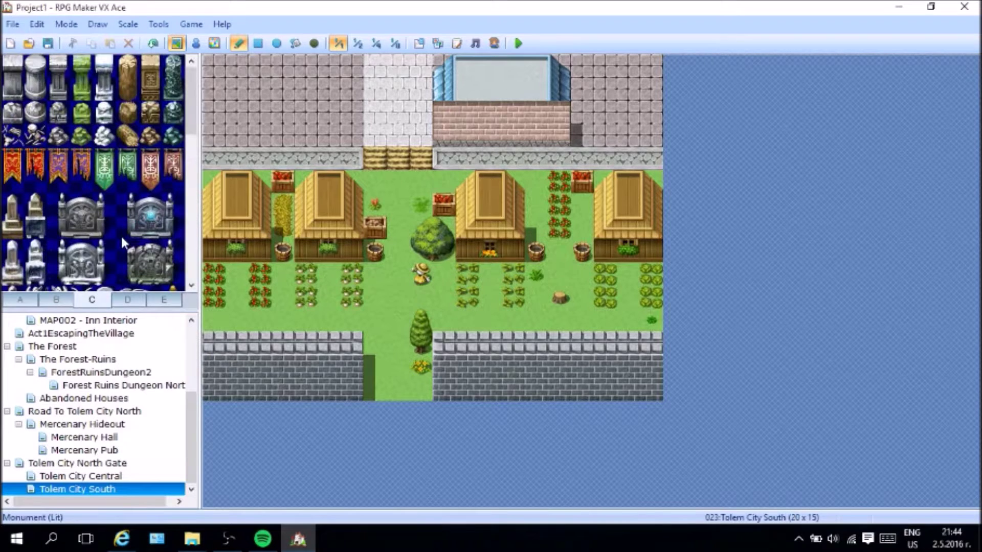
{"action": "left_click", "coordinate": [127, 301]}
{"action": "scroll", "coordinate": [137, 255], "scroll_direction": "up", "scroll_amount": 1}
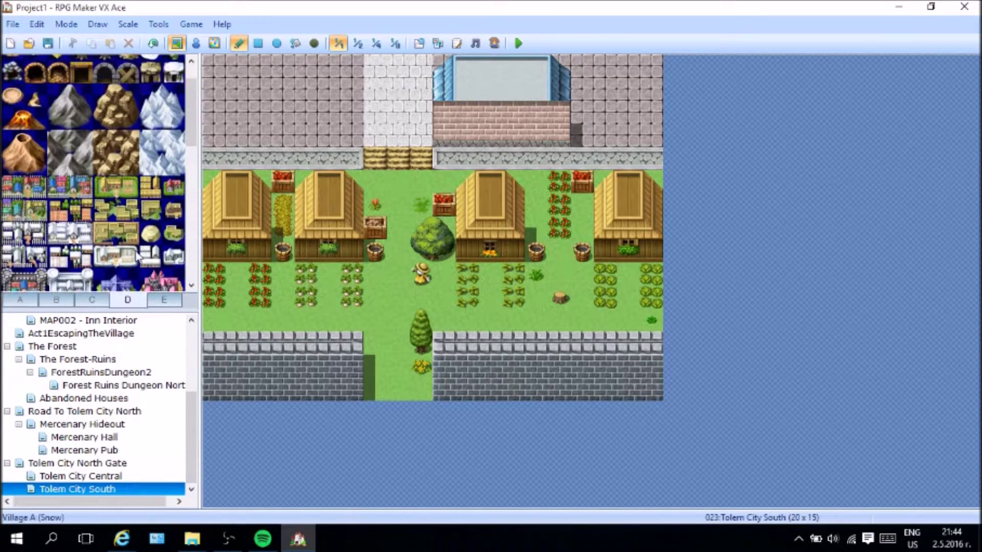
{"action": "scroll", "coordinate": [137, 256], "scroll_direction": "down", "scroll_amount": 1}
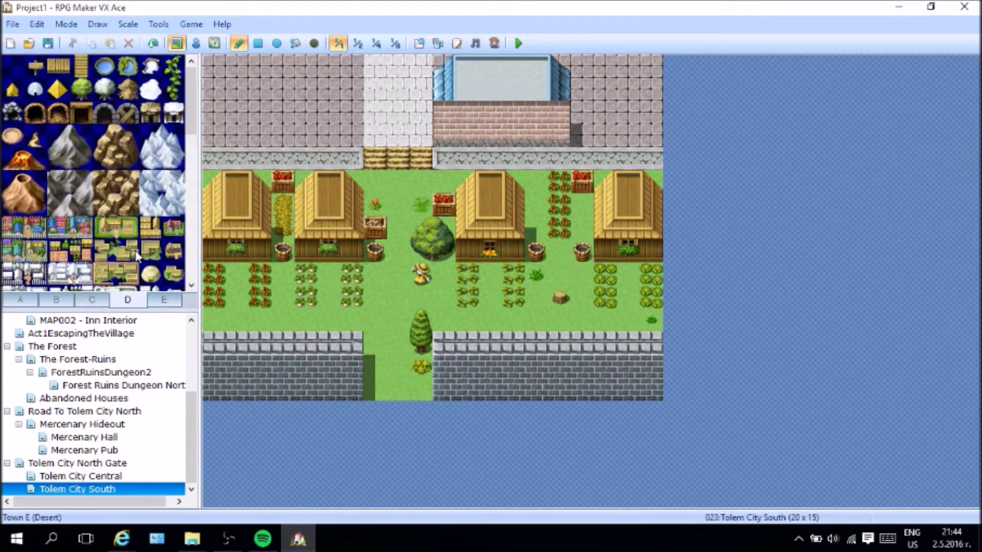
{"action": "left_click", "coordinate": [56, 301]}
{"action": "scroll", "coordinate": [144, 199], "scroll_direction": "up", "scroll_amount": 7}
{"action": "scroll", "coordinate": [143, 205], "scroll_direction": "down", "scroll_amount": 7}
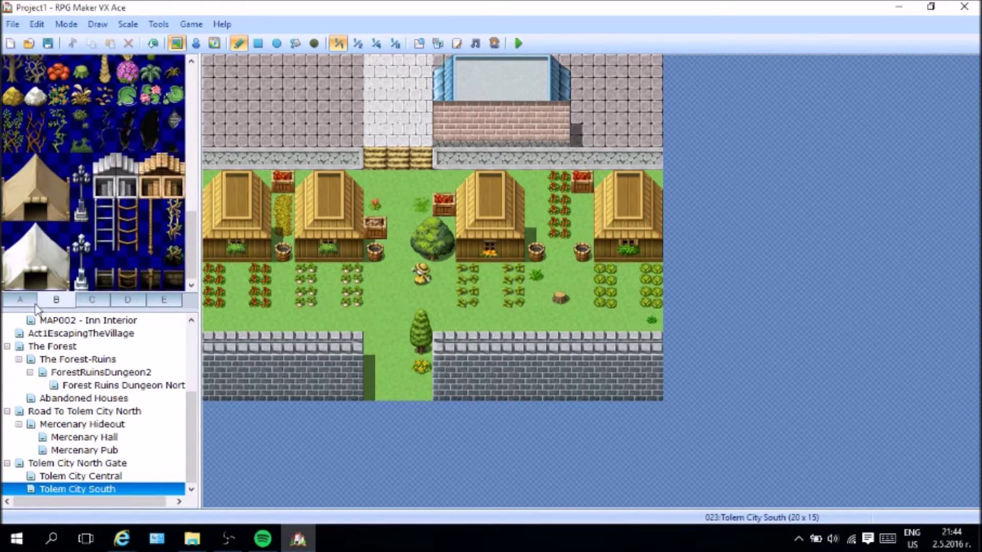
{"action": "left_click", "coordinate": [92, 300]}
{"action": "scroll", "coordinate": [113, 243], "scroll_direction": "down", "scroll_amount": 3}
{"action": "scroll", "coordinate": [123, 230], "scroll_direction": "down", "scroll_amount": 10}
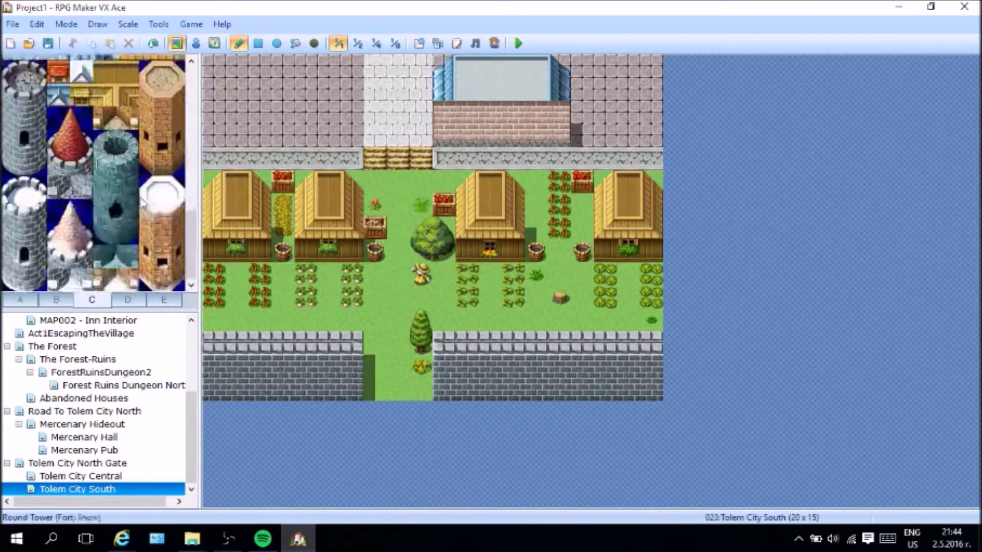
{"action": "left_click", "coordinate": [12, 233]}
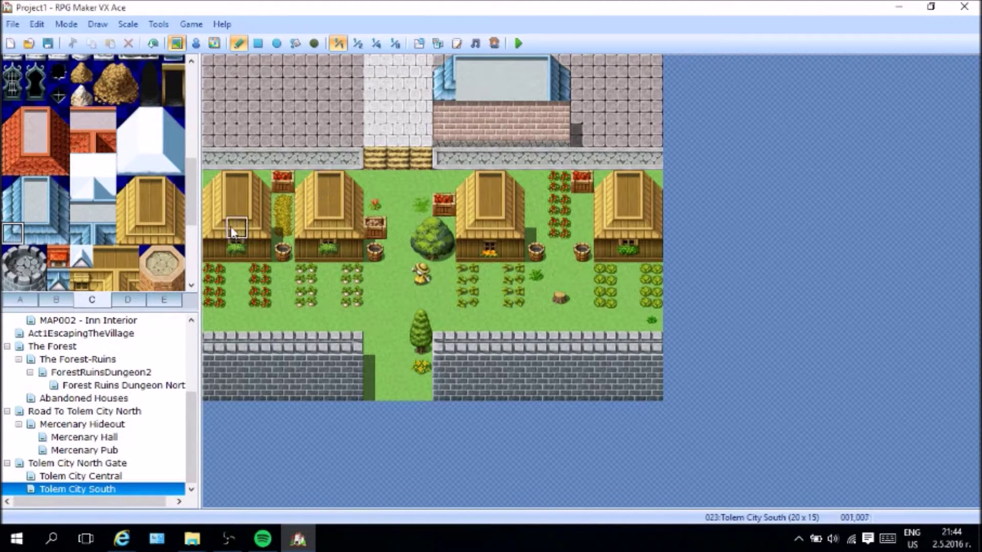
{"action": "left_click", "coordinate": [34, 233]}
{"action": "left_click_drag", "start_coordinate": [467, 90], "coordinate": [536, 92]}
{"action": "right_click", "coordinate": [559, 90]}
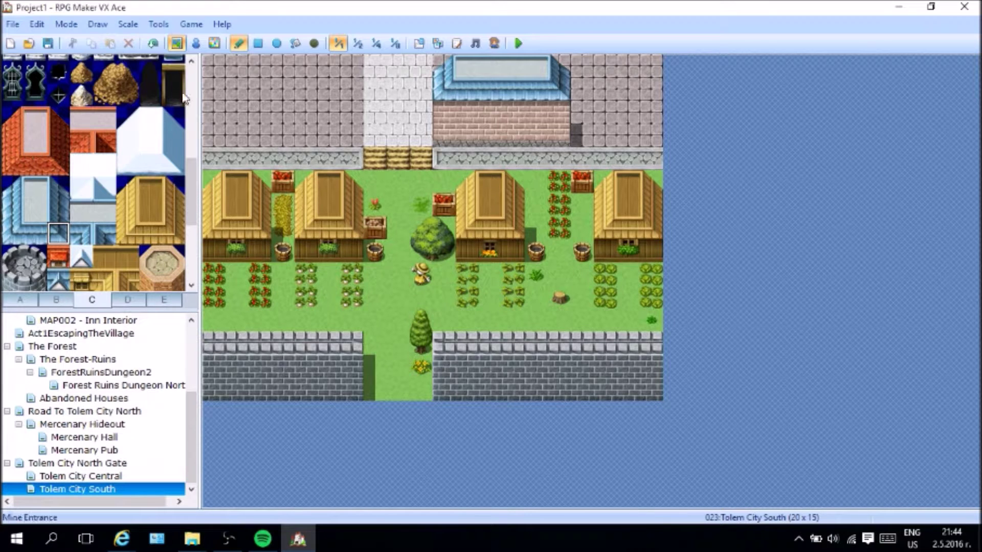
Step: Place the two-tile mine entrance in the brick wall's east part and the golden statue on the pavement east of the building
{"action": "left_click_drag", "start_coordinate": [173, 72], "coordinate": [176, 104]}
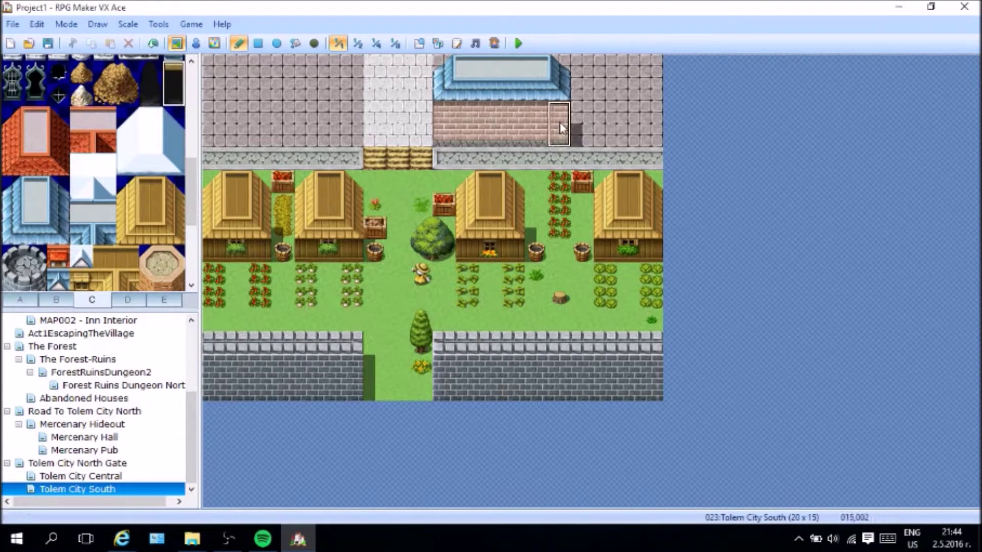
{"action": "left_click", "coordinate": [534, 123]}
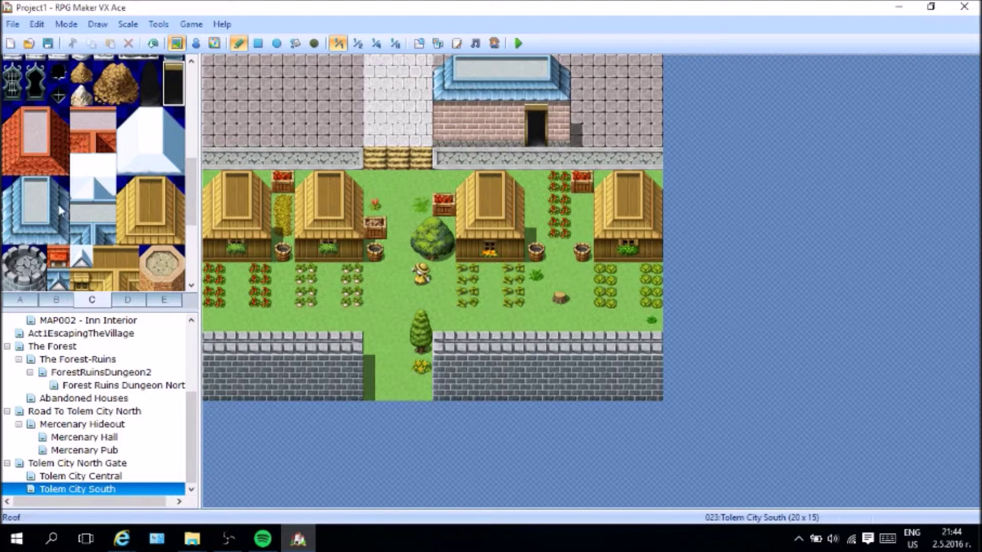
{"action": "scroll", "coordinate": [60, 185], "scroll_direction": "up", "scroll_amount": 2}
{"action": "scroll", "coordinate": [59, 186], "scroll_direction": "up", "scroll_amount": 4}
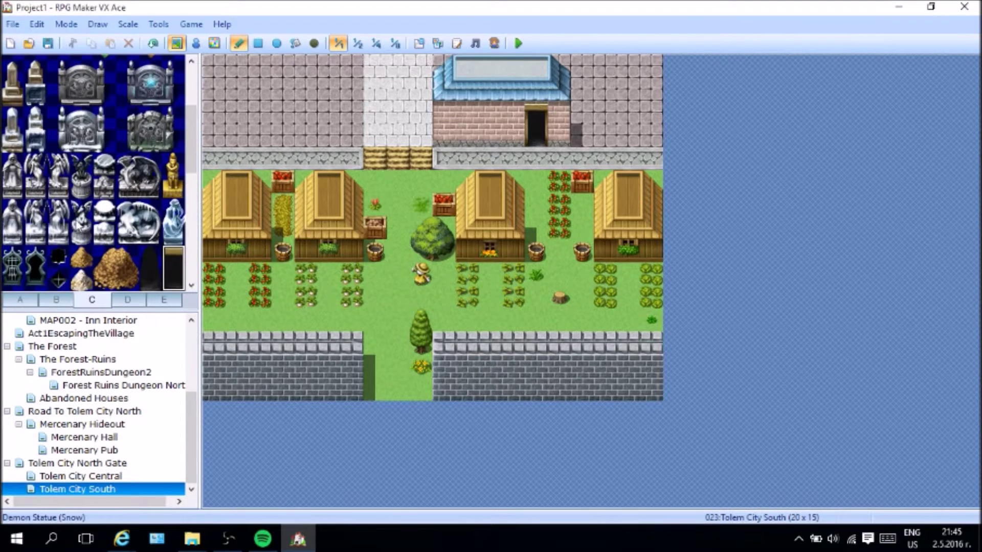
{"action": "scroll", "coordinate": [79, 224], "scroll_direction": "down", "scroll_amount": 4}
{"action": "left_click", "coordinate": [173, 81]}
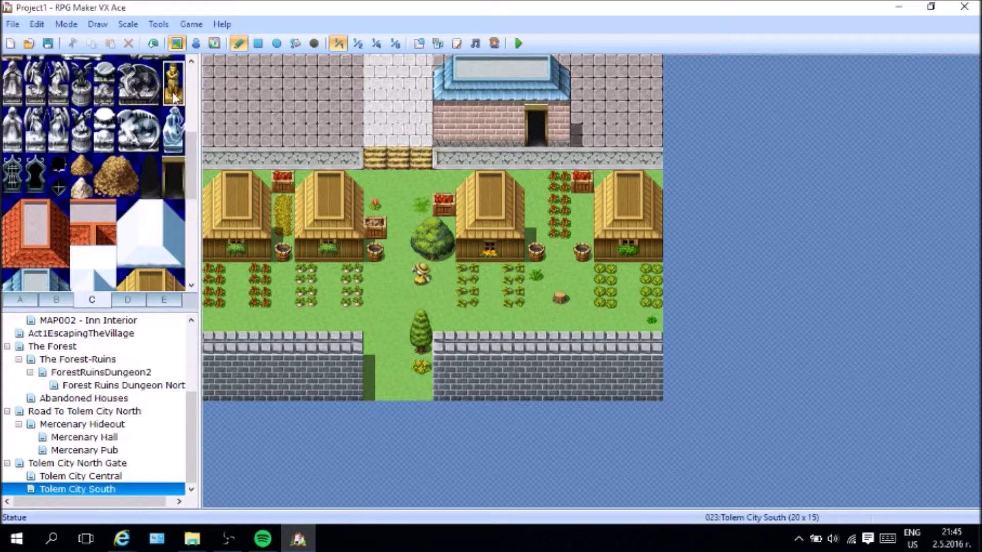
{"action": "left_click", "coordinate": [609, 107]}
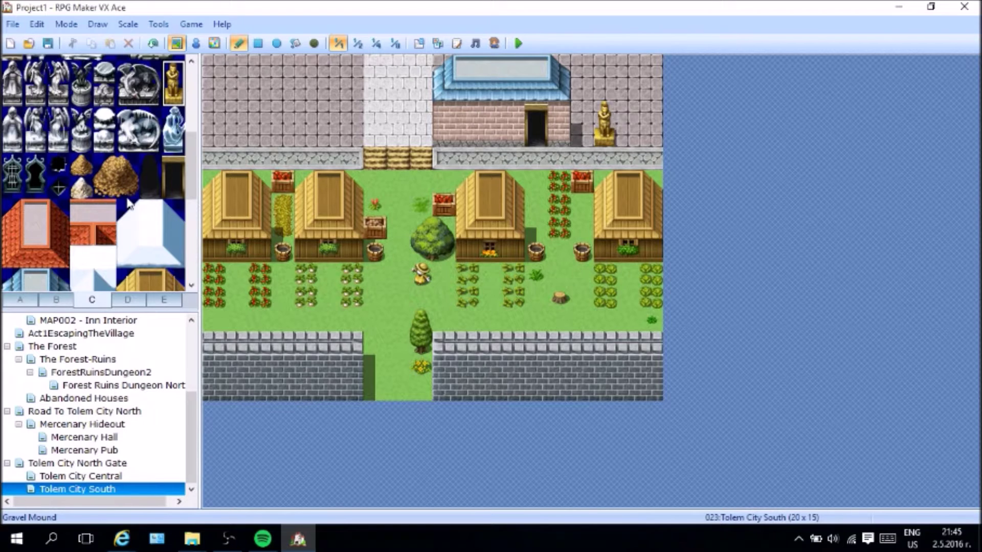
Step: Look through the tilesets for further decorations, such as statues, monuments and signs, to use around the brick building
{"action": "scroll", "coordinate": [43, 218], "scroll_direction": "up", "scroll_amount": 4}
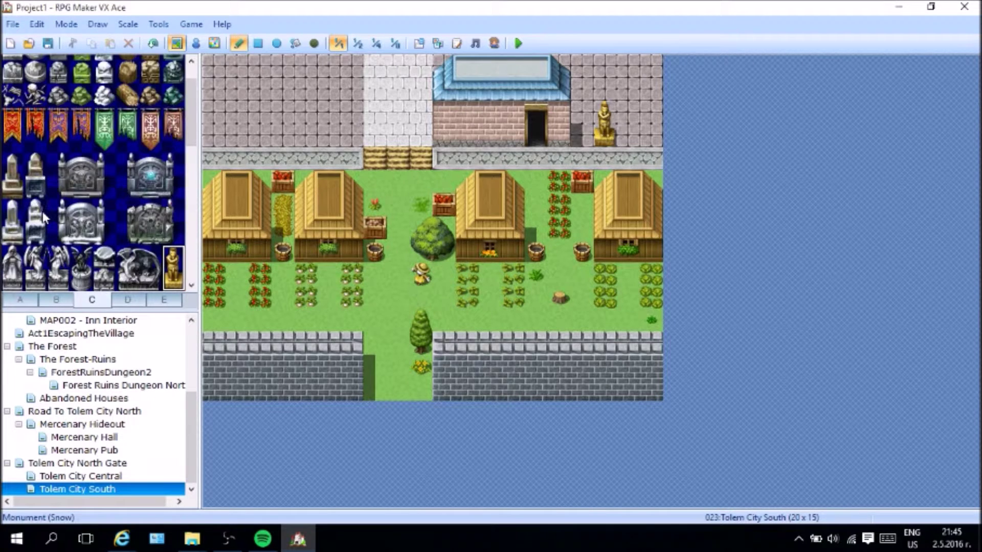
{"action": "scroll", "coordinate": [43, 218], "scroll_direction": "up", "scroll_amount": 2}
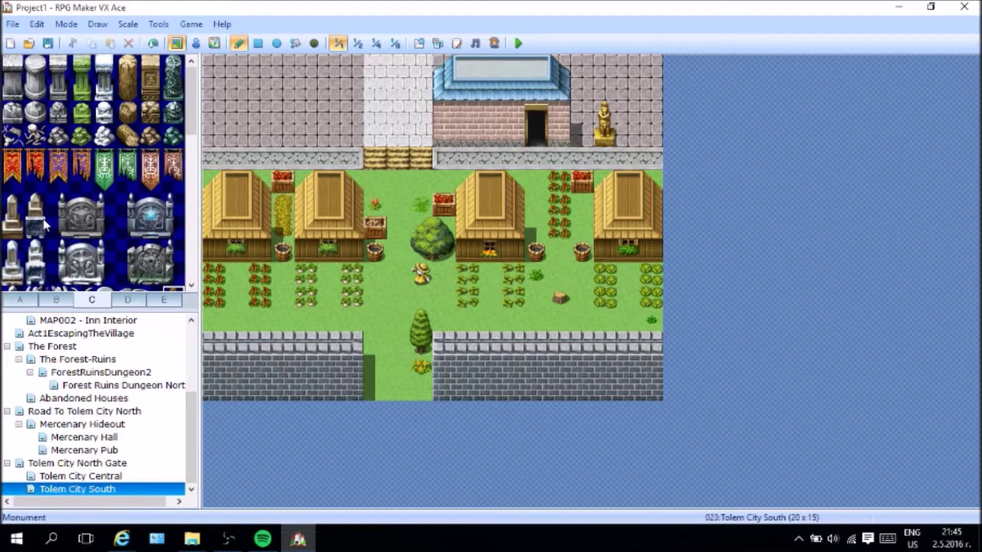
{"action": "left_click", "coordinate": [129, 302]}
{"action": "left_click", "coordinate": [155, 306]}
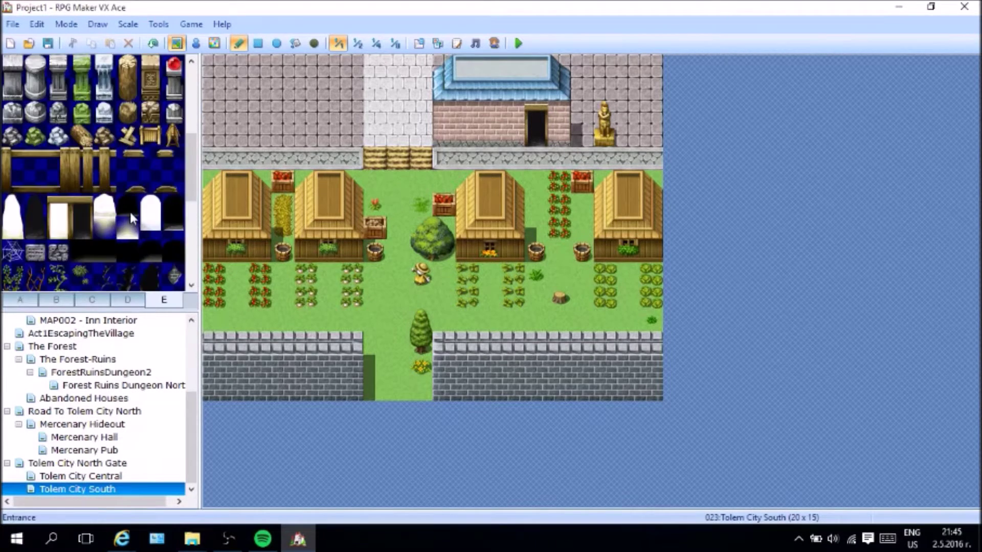
{"action": "scroll", "coordinate": [130, 218], "scroll_direction": "up", "scroll_amount": 5}
{"action": "scroll", "coordinate": [131, 216], "scroll_direction": "down", "scroll_amount": 8}
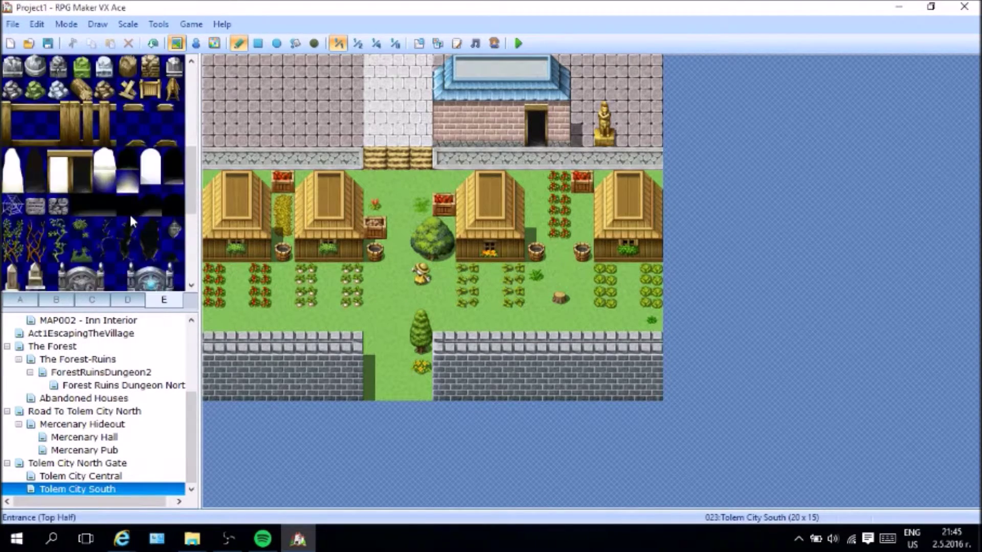
{"action": "scroll", "coordinate": [130, 214], "scroll_direction": "up", "scroll_amount": 5}
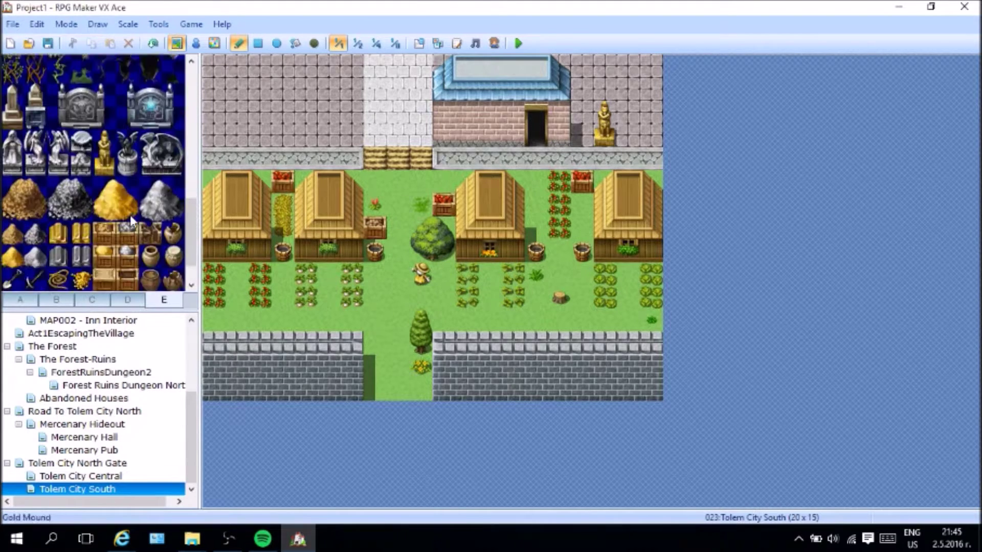
{"action": "scroll", "coordinate": [130, 214], "scroll_direction": "down", "scroll_amount": 5}
{"action": "scroll", "coordinate": [130, 215], "scroll_direction": "up", "scroll_amount": 3}
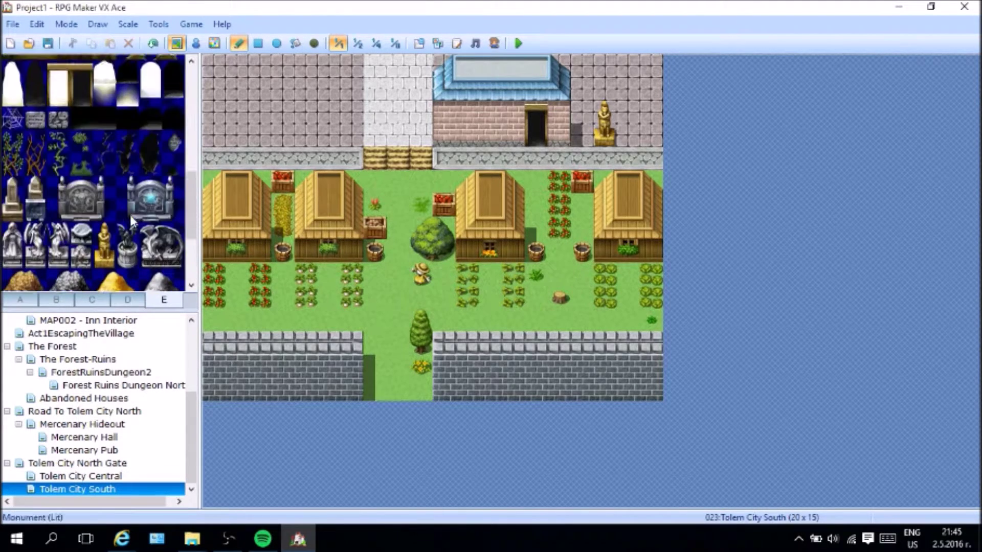
{"action": "scroll", "coordinate": [130, 215], "scroll_direction": "up", "scroll_amount": 4}
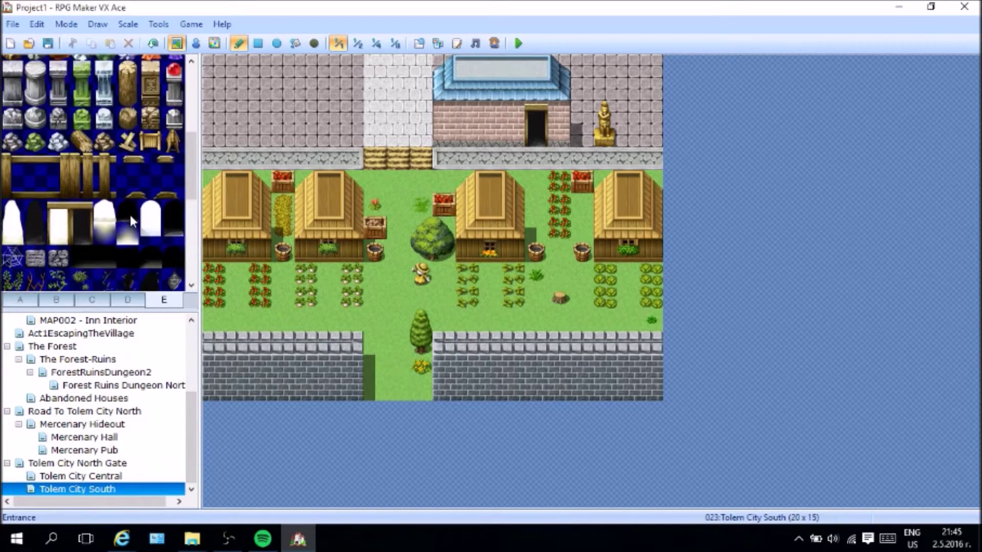
{"action": "scroll", "coordinate": [130, 215], "scroll_direction": "up", "scroll_amount": 4}
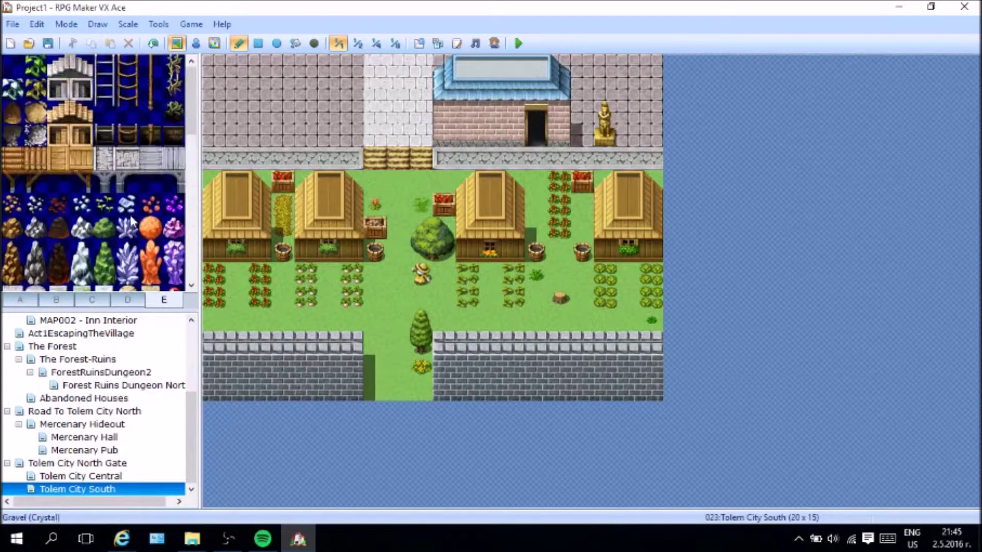
{"action": "left_click", "coordinate": [128, 301]}
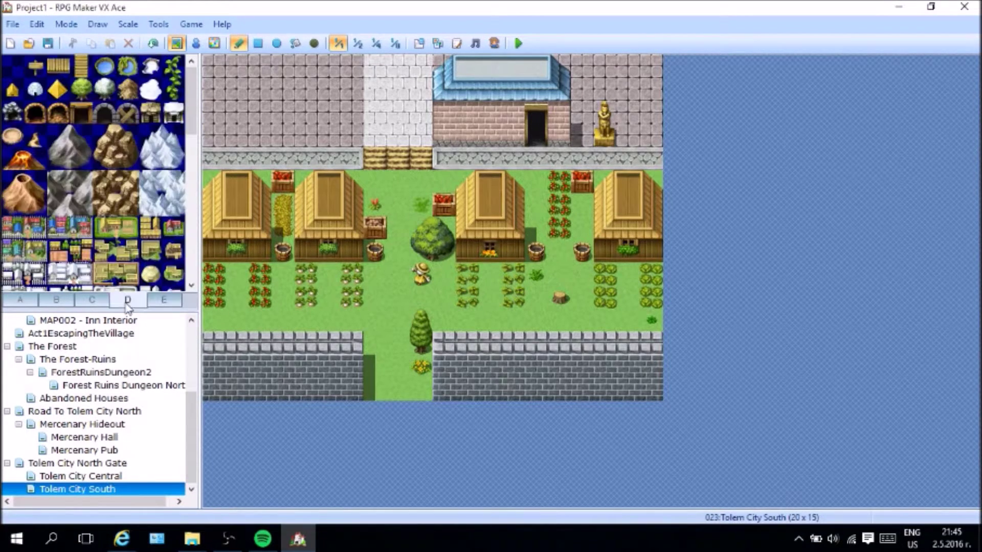
{"action": "left_click", "coordinate": [80, 305]}
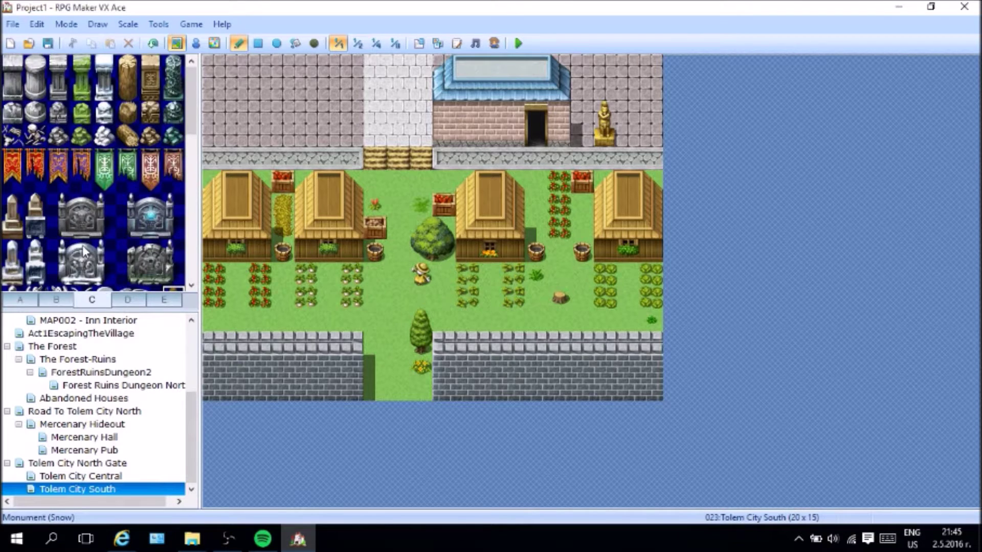
{"action": "scroll", "coordinate": [83, 245], "scroll_direction": "down", "scroll_amount": 10}
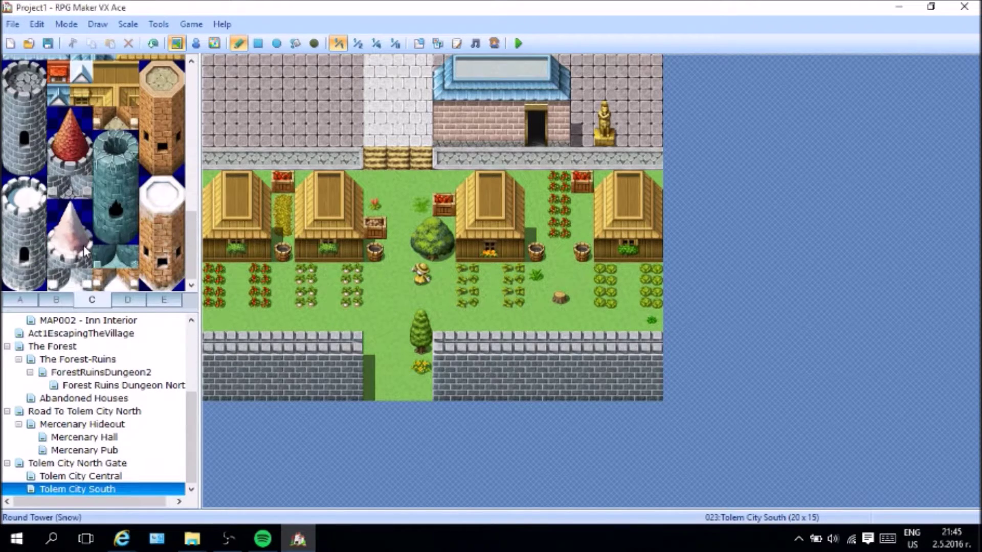
{"action": "left_click", "coordinate": [128, 301]}
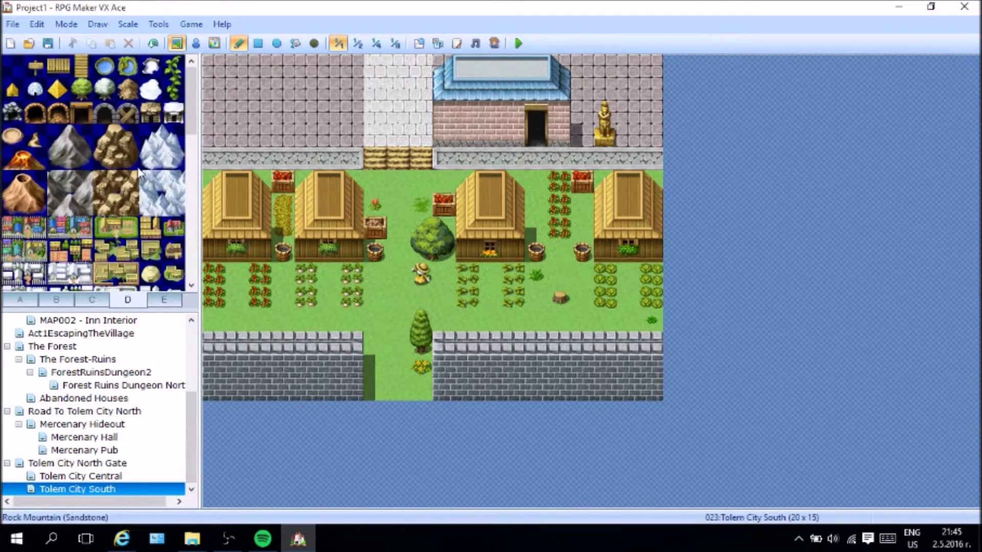
{"action": "scroll", "coordinate": [139, 174], "scroll_direction": "down", "scroll_amount": 6}
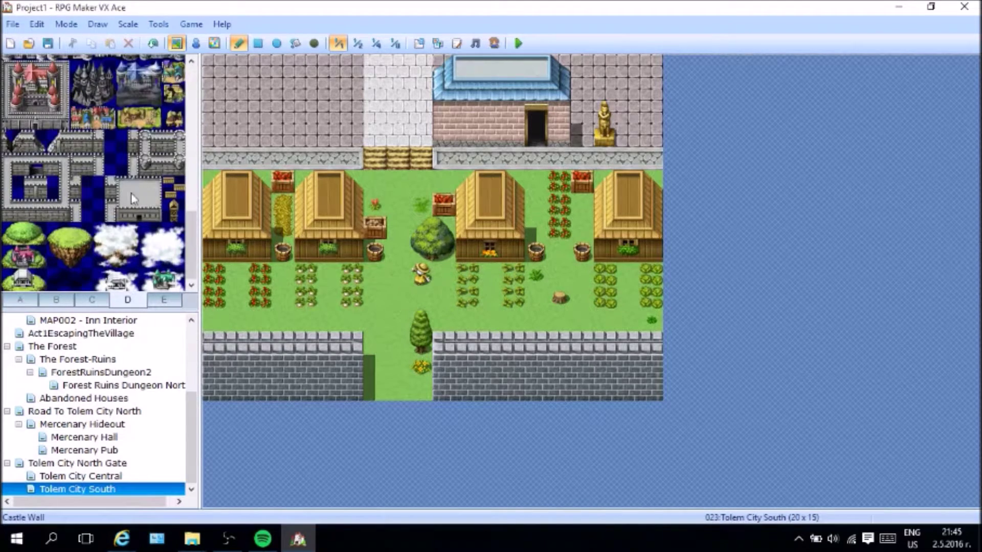
Step: Hang the shop sign with the red emblem on the brick wall, directly west of the entrance
{"action": "left_click", "coordinate": [65, 299]}
{"action": "scroll", "coordinate": [119, 176], "scroll_direction": "down", "scroll_amount": 8}
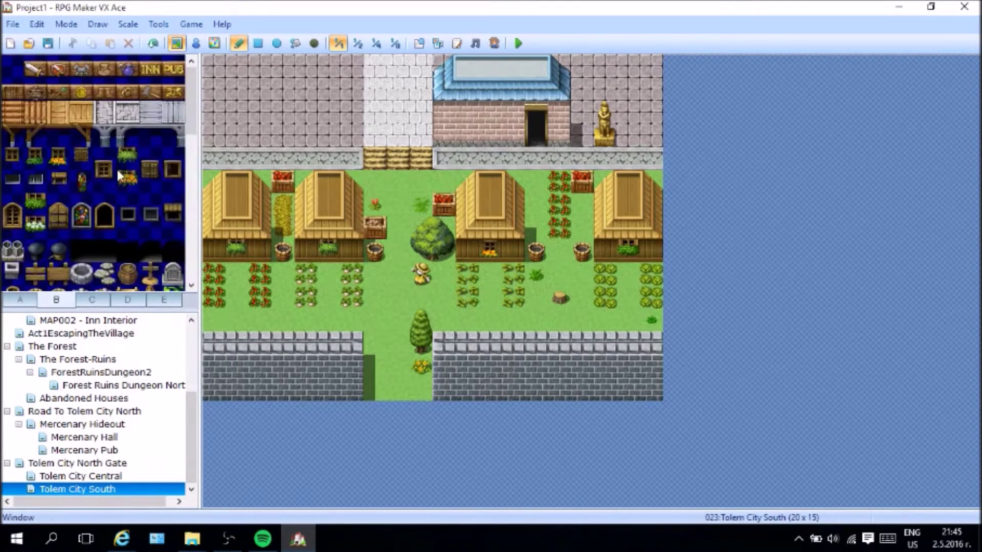
{"action": "left_click", "coordinate": [57, 67]}
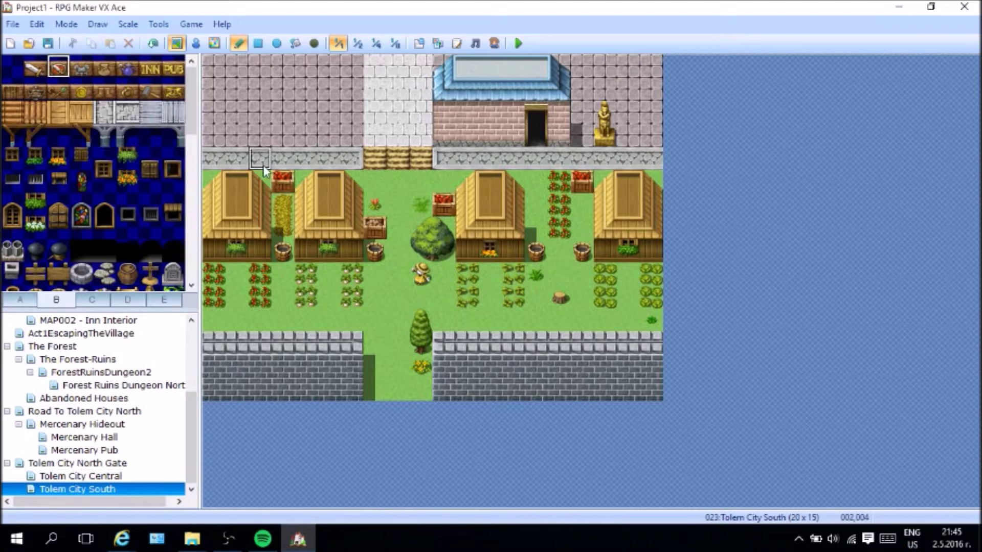
{"action": "left_click", "coordinate": [513, 117]}
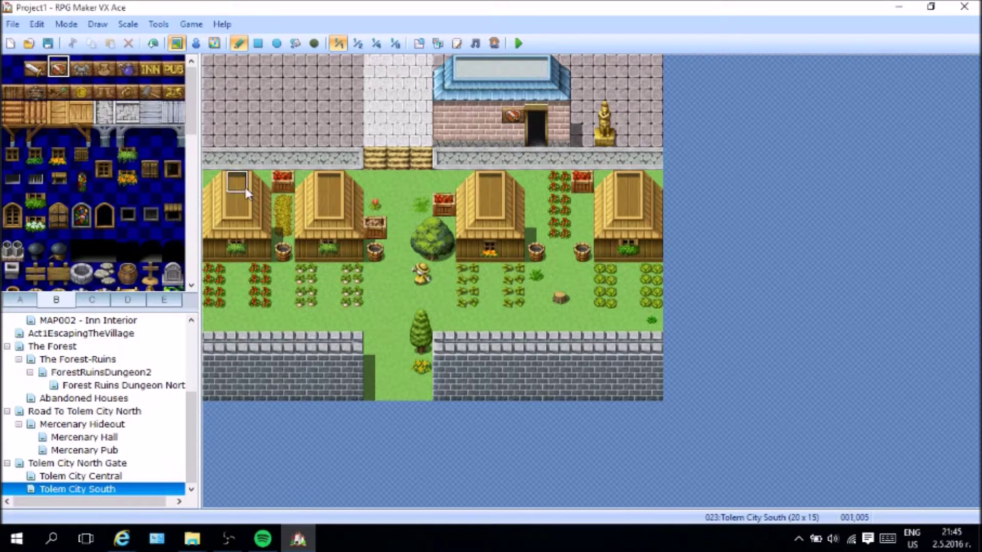
Step: Try the wooden window's upper half alone at the brick wall's west end, and undo the placement
{"action": "left_click", "coordinate": [103, 162]}
{"action": "left_click", "coordinate": [444, 113]}
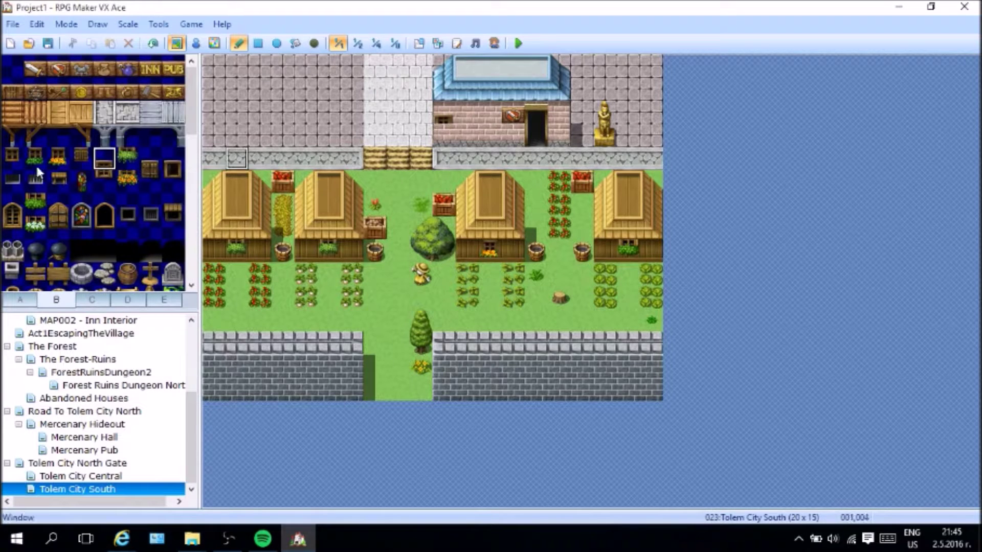
{"action": "key", "text": "ctrl+z"}
Step: Place the complete two-tile wooden window in the brick wall, west of the shop sign
{"action": "left_click_drag", "start_coordinate": [100, 170], "coordinate": [103, 154]}
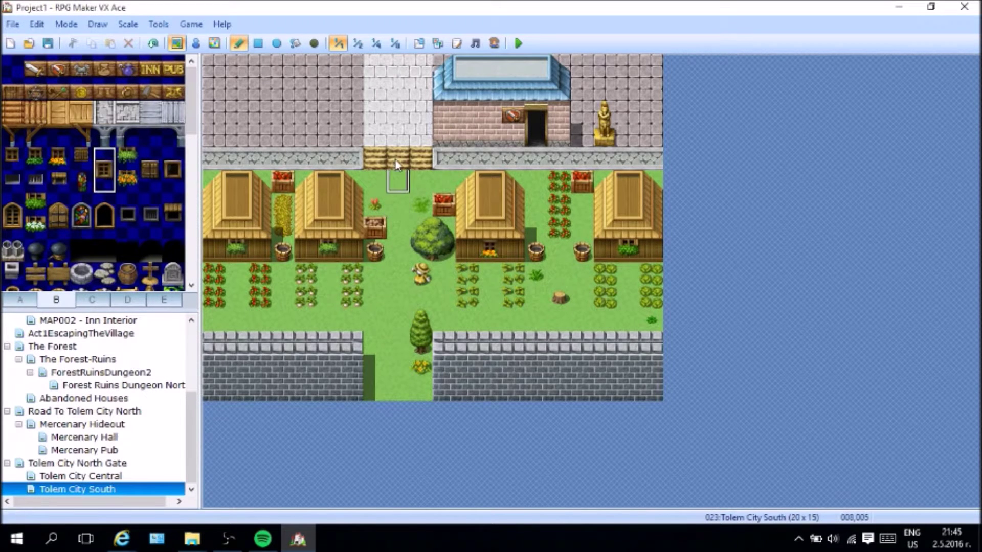
{"action": "left_click", "coordinate": [465, 114]}
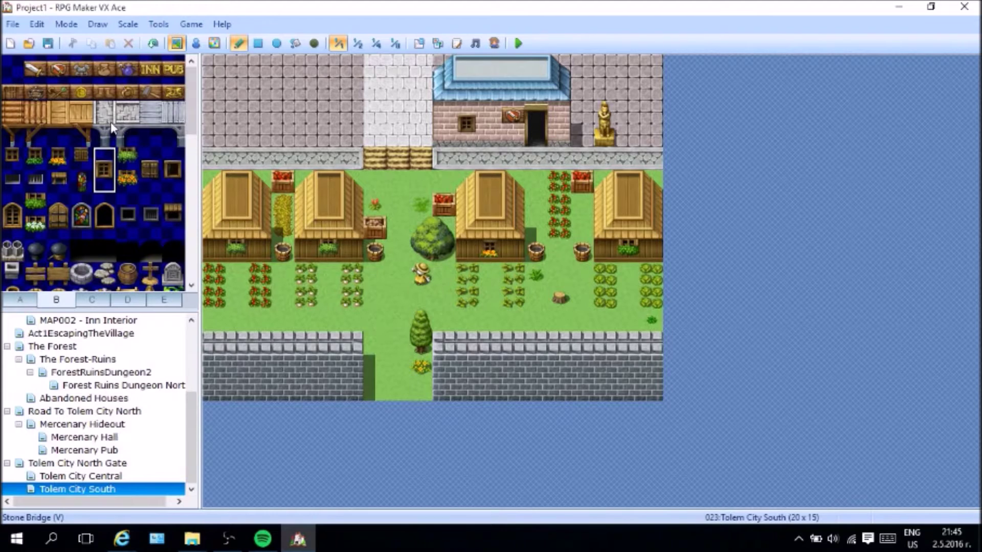
Step: Place a stone well directly west of the scarecrow and a barrel below the basket between the two western houses
{"action": "scroll", "coordinate": [94, 189], "scroll_direction": "down", "scroll_amount": 3}
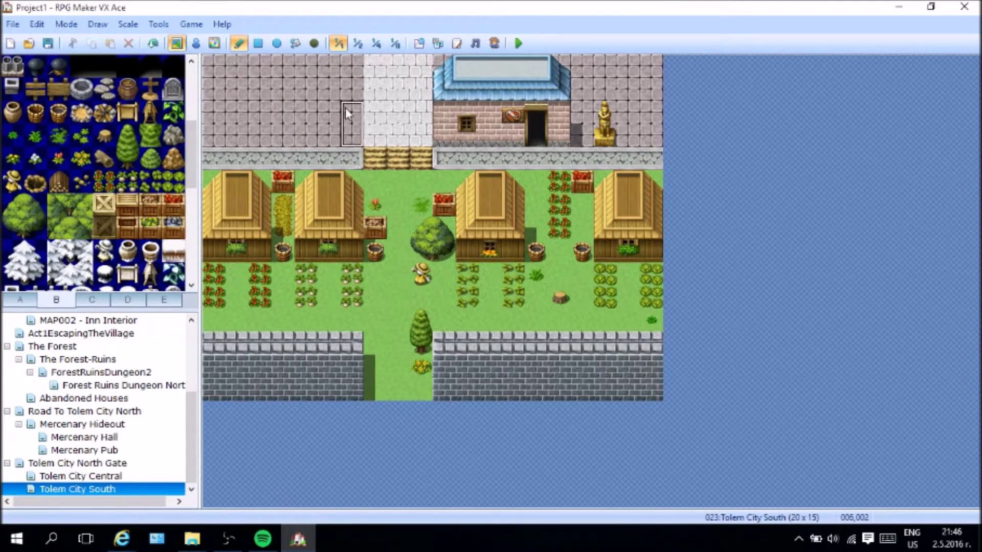
{"action": "scroll", "coordinate": [60, 132], "scroll_direction": "up", "scroll_amount": 2}
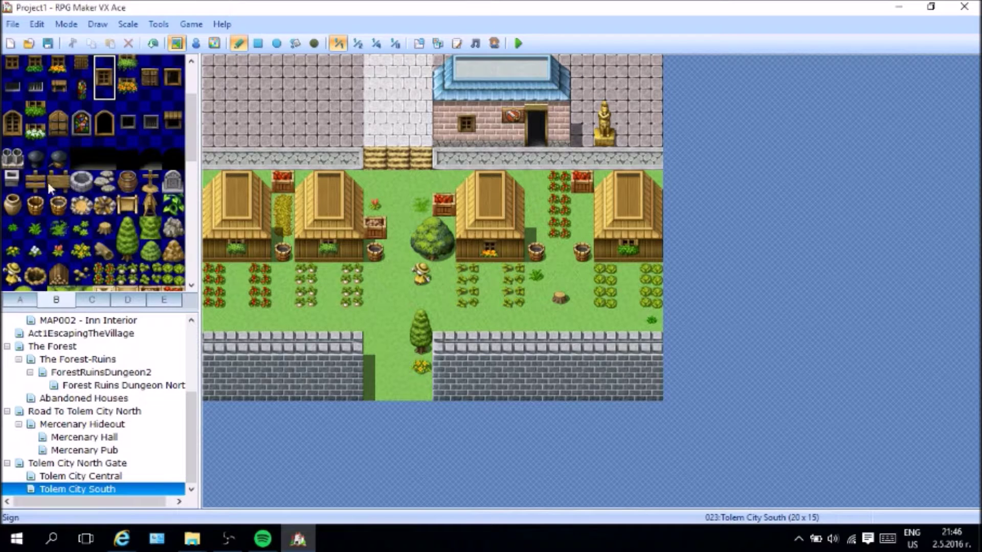
{"action": "left_click", "coordinate": [81, 182]}
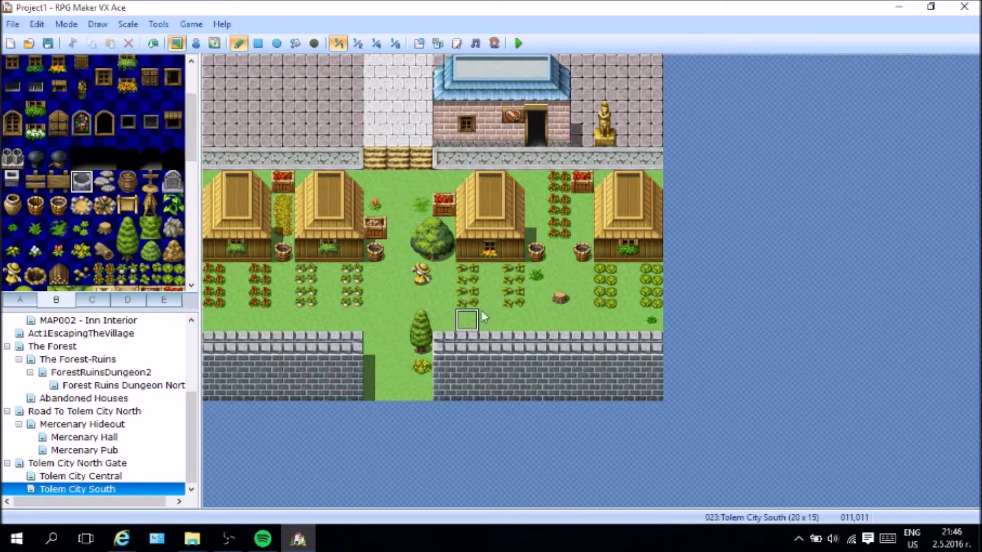
{"action": "left_click", "coordinate": [422, 297]}
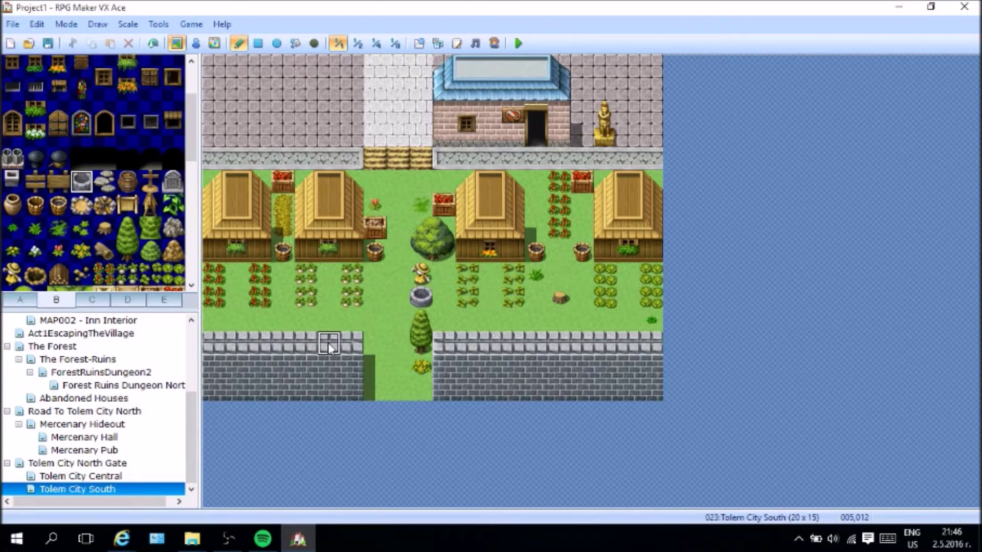
{"action": "key", "text": "ctrl+z"}
{"action": "left_click", "coordinate": [376, 275]}
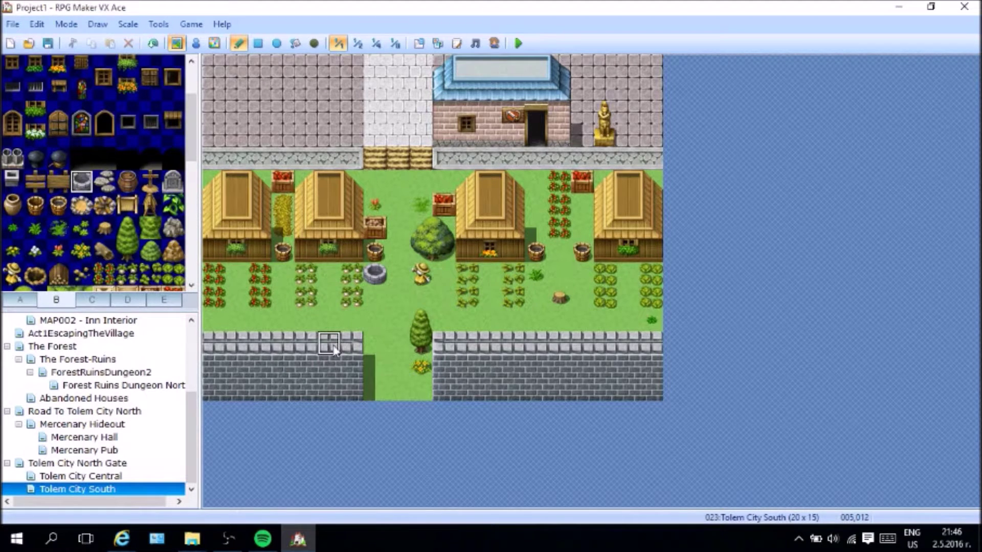
{"action": "left_click", "coordinate": [125, 185]}
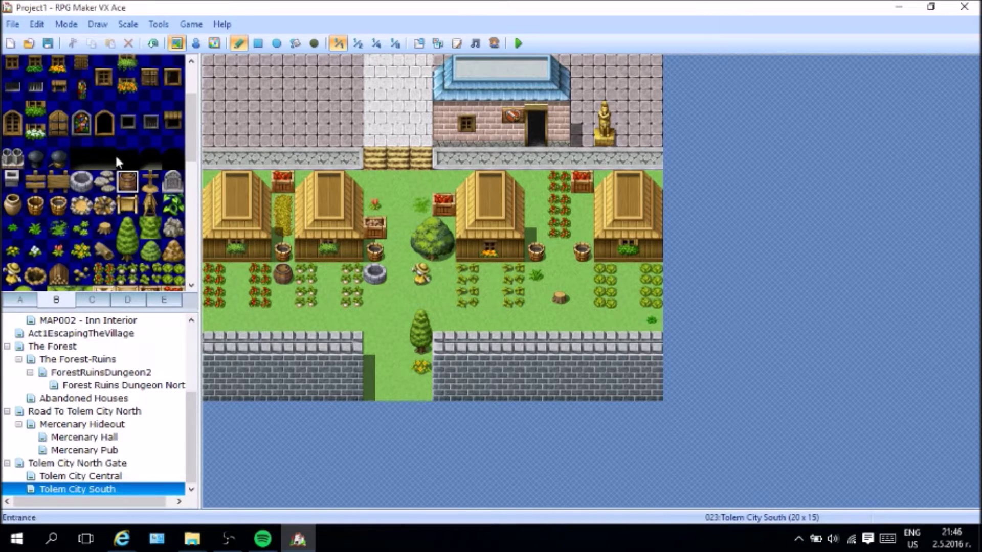
{"action": "scroll", "coordinate": [108, 187], "scroll_direction": "down", "scroll_amount": 5}
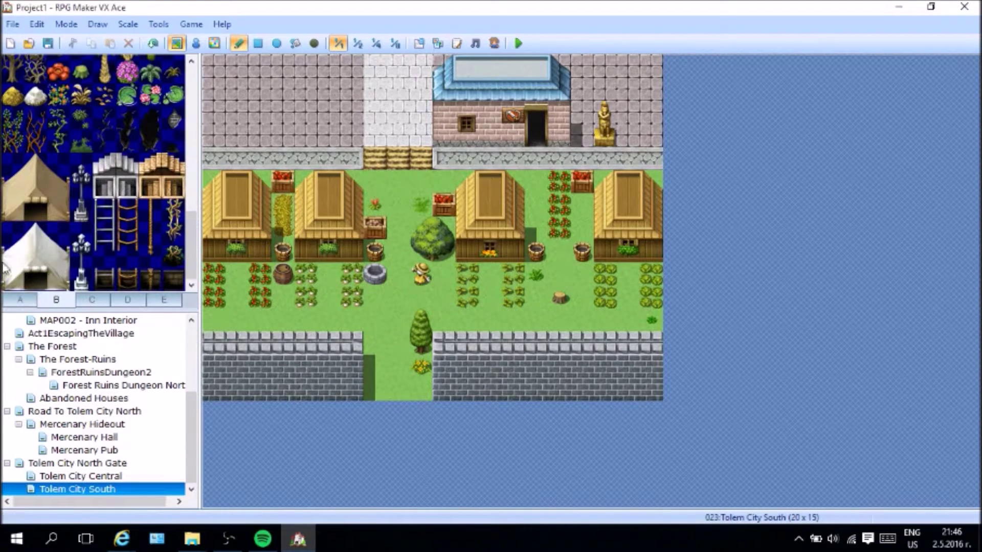
Step: Switch to event editing on the Tolem City North Gate map and open the character event EV005 below the second tent
{"action": "left_click", "coordinate": [79, 476]}
{"action": "left_click", "coordinate": [87, 464]}
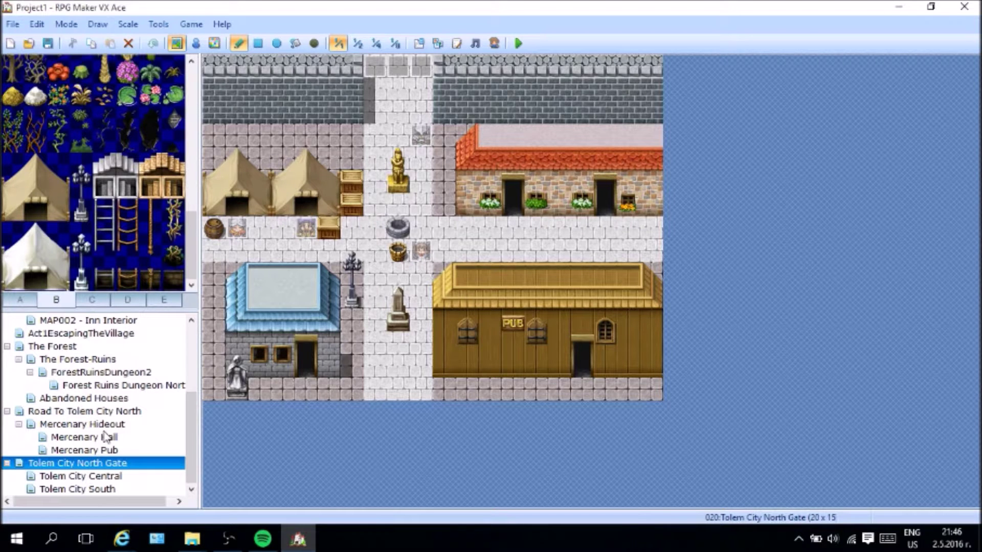
{"action": "left_click", "coordinate": [309, 229]}
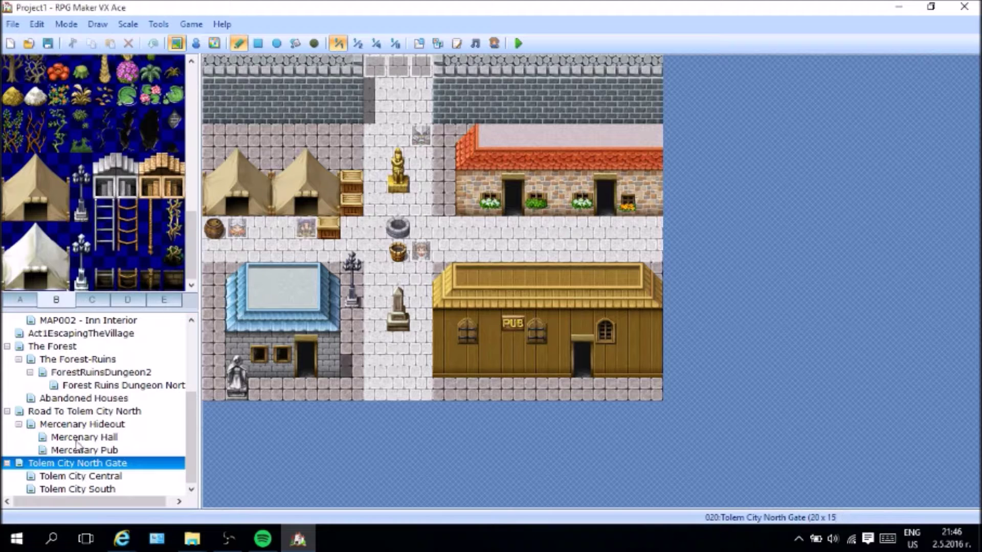
{"action": "left_click", "coordinate": [196, 43]}
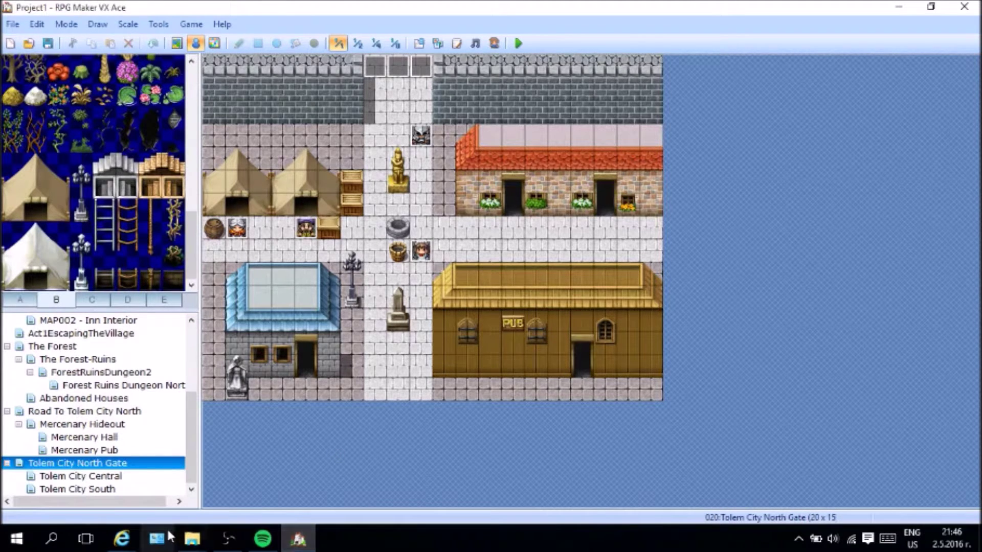
{"action": "left_click", "coordinate": [228, 538]}
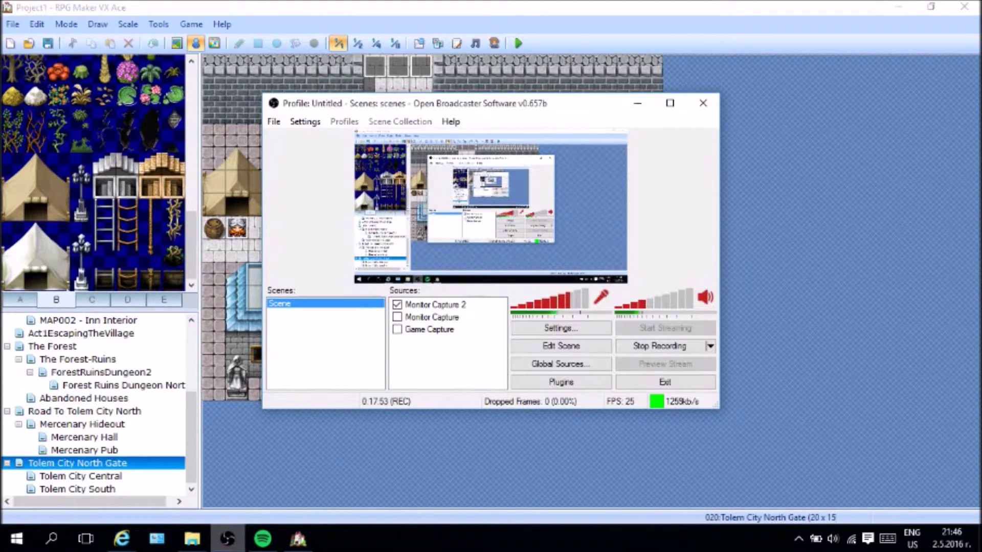
{"action": "left_click", "coordinate": [227, 538]}
{"action": "right_click", "coordinate": [308, 223]}
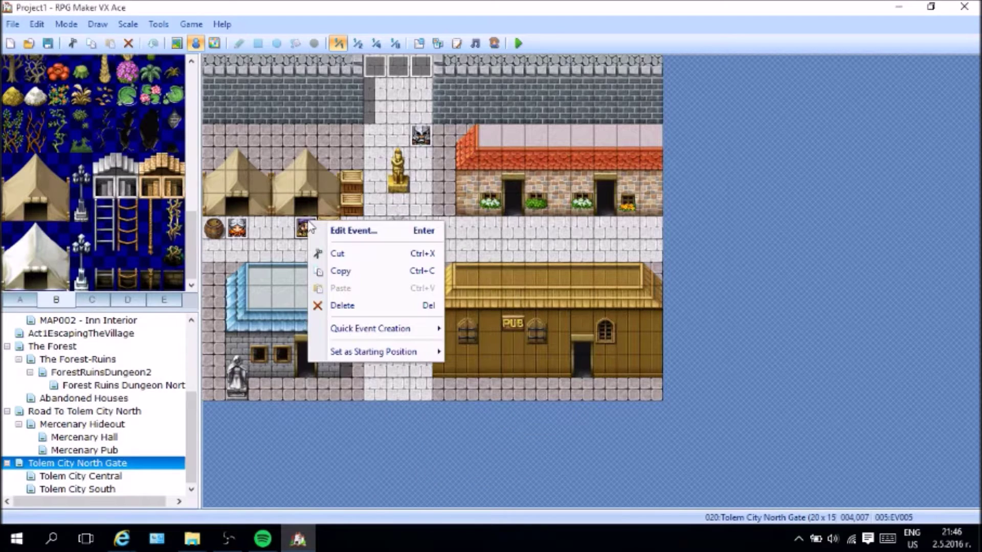
{"action": "left_click", "coordinate": [347, 230]}
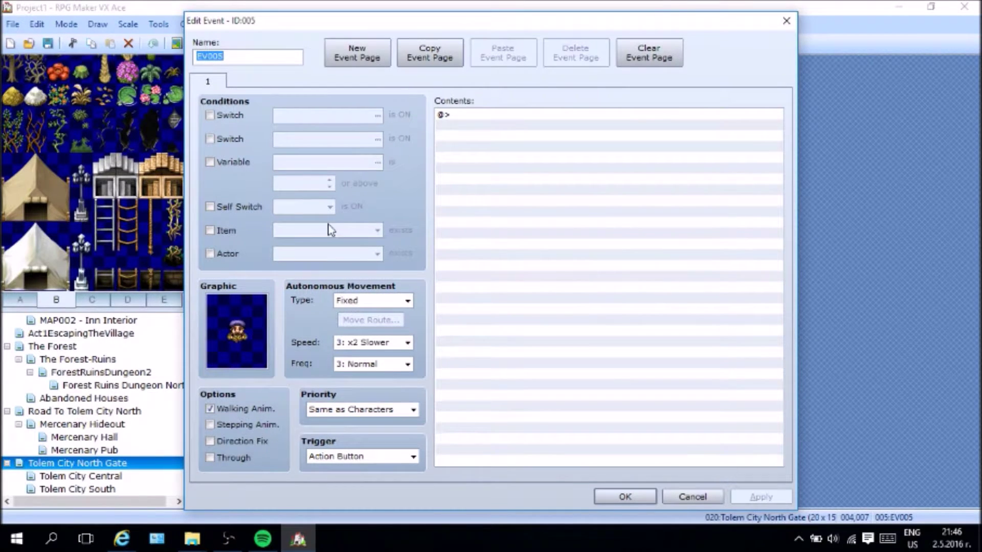
Step: Add a Shop Processing command to the event, with Potion as the first goods at a specified price of 40
{"action": "double_click", "coordinate": [556, 126]}
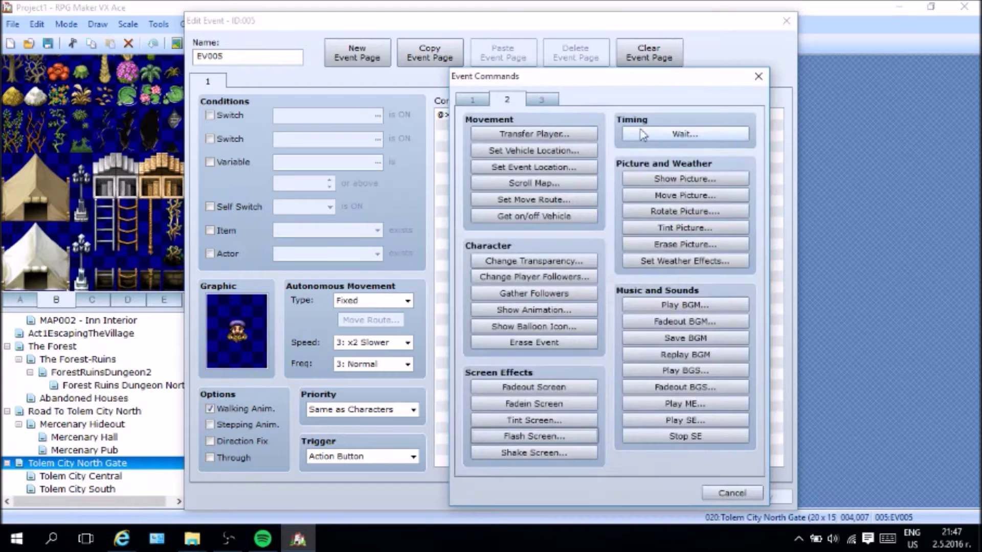
{"action": "left_click", "coordinate": [543, 99]}
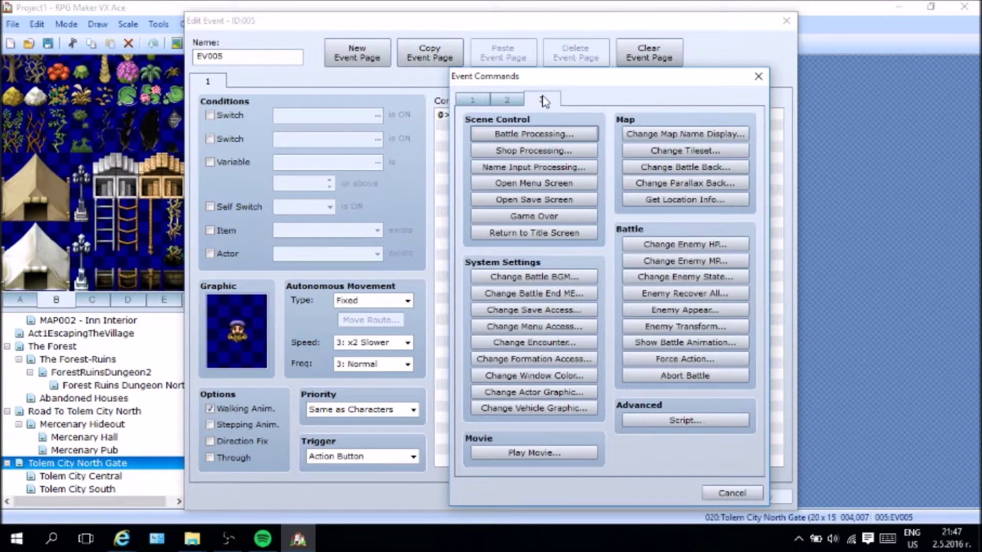
{"action": "left_click", "coordinate": [567, 151]}
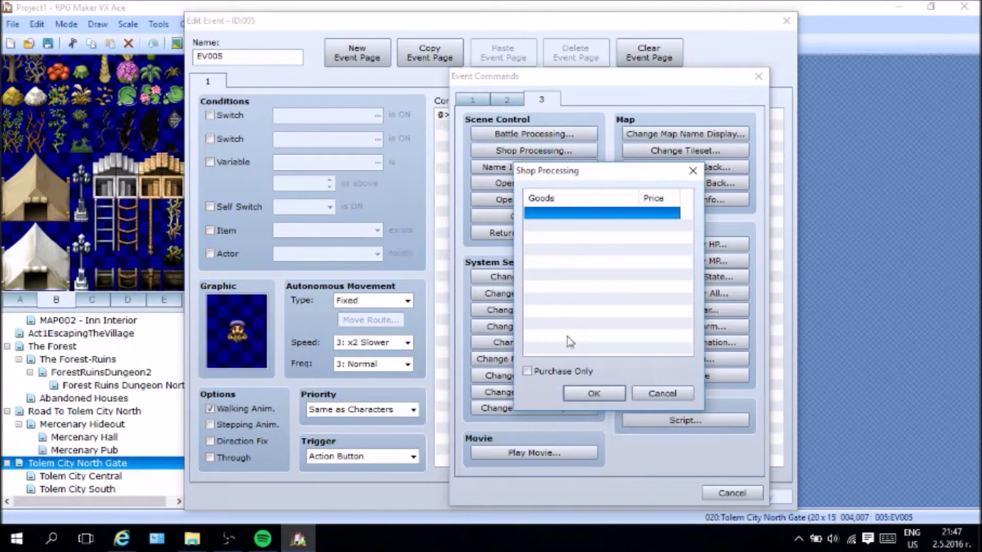
{"action": "right_click", "coordinate": [555, 213]}
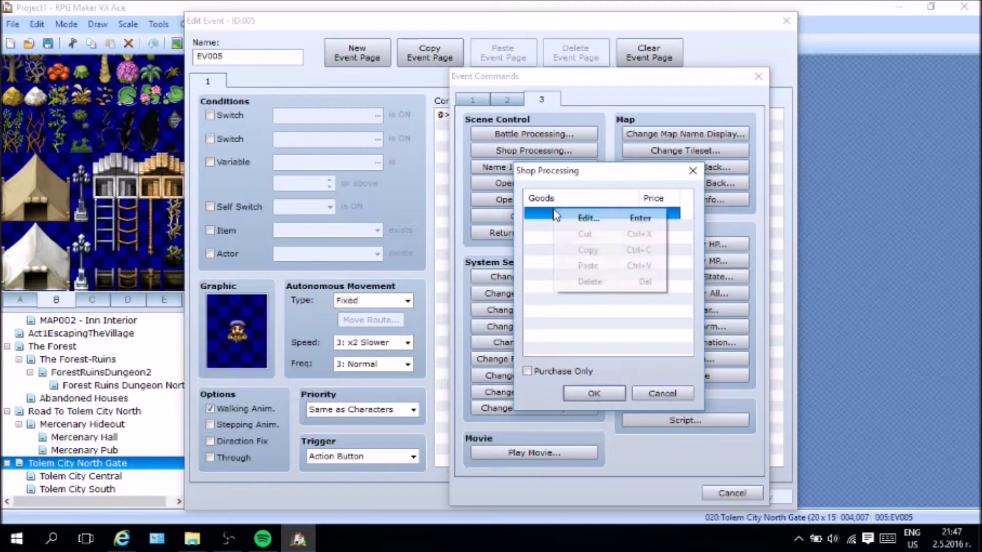
{"action": "left_click", "coordinate": [567, 216]}
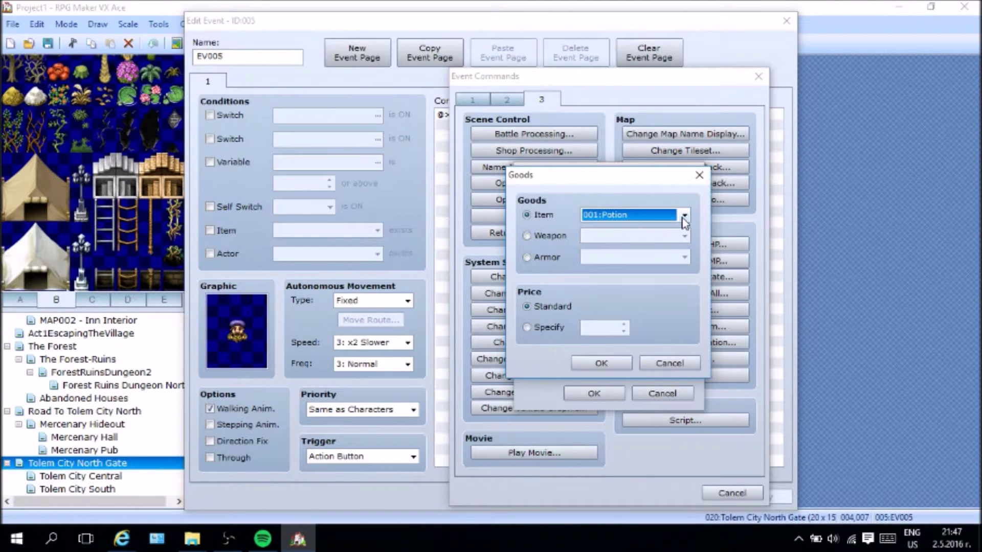
{"action": "left_click", "coordinate": [557, 328]}
{"action": "double_click", "coordinate": [588, 328]}
{"action": "left_click", "coordinate": [602, 363]}
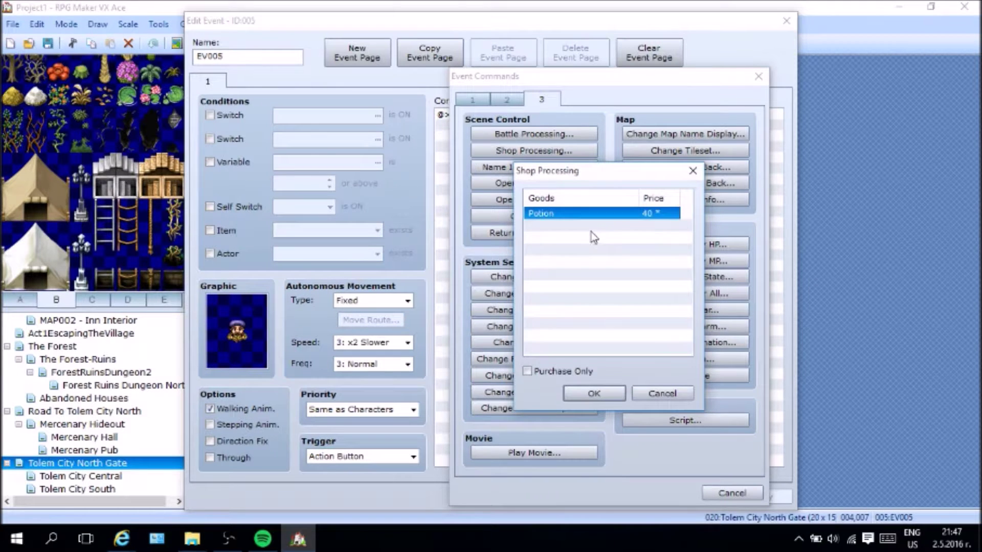
Step: Start a second goods entry in the shop and choose the weapon Battle Axe for it
{"action": "right_click", "coordinate": [574, 230]}
{"action": "left_click", "coordinate": [574, 231]}
{"action": "double_click", "coordinate": [570, 229]}
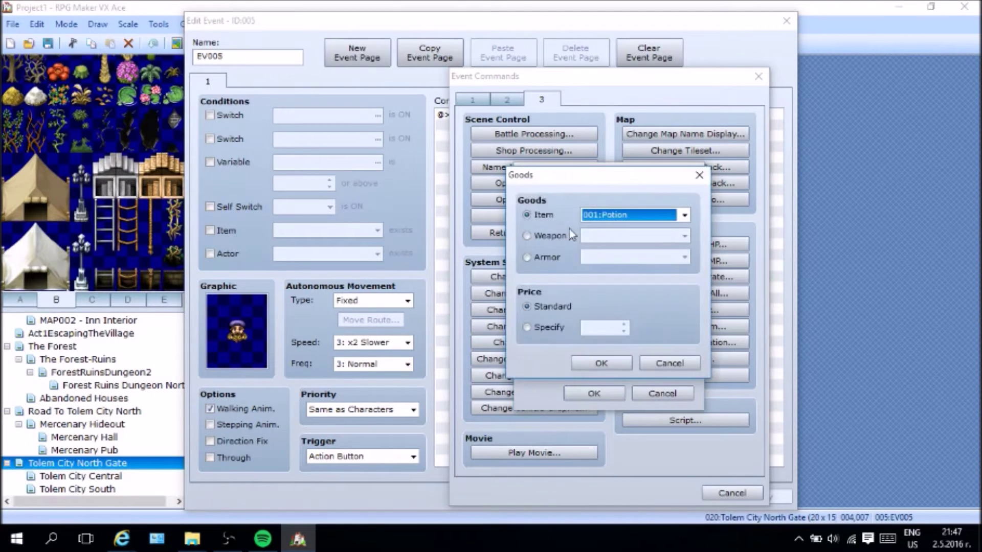
{"action": "left_click", "coordinate": [538, 237]}
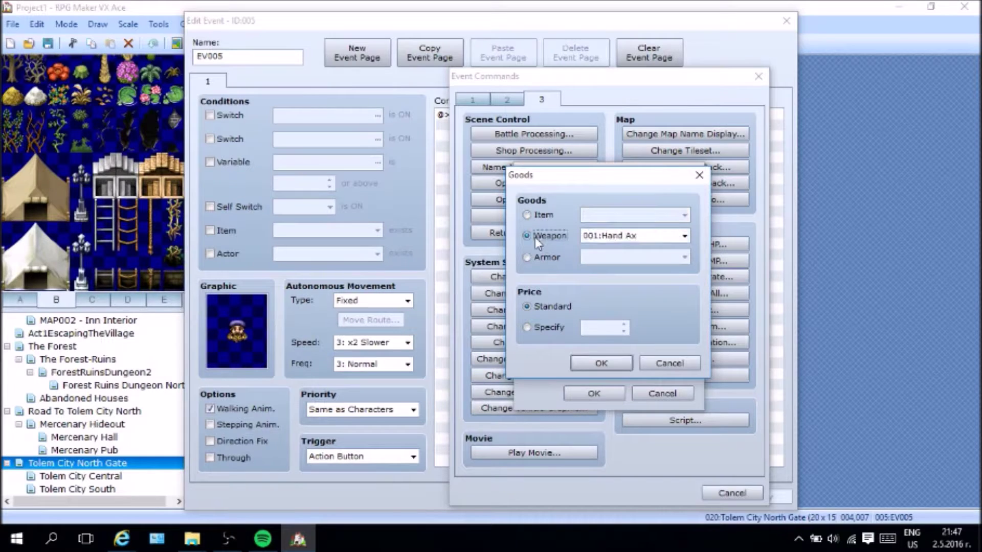
{"action": "left_click", "coordinate": [684, 236]}
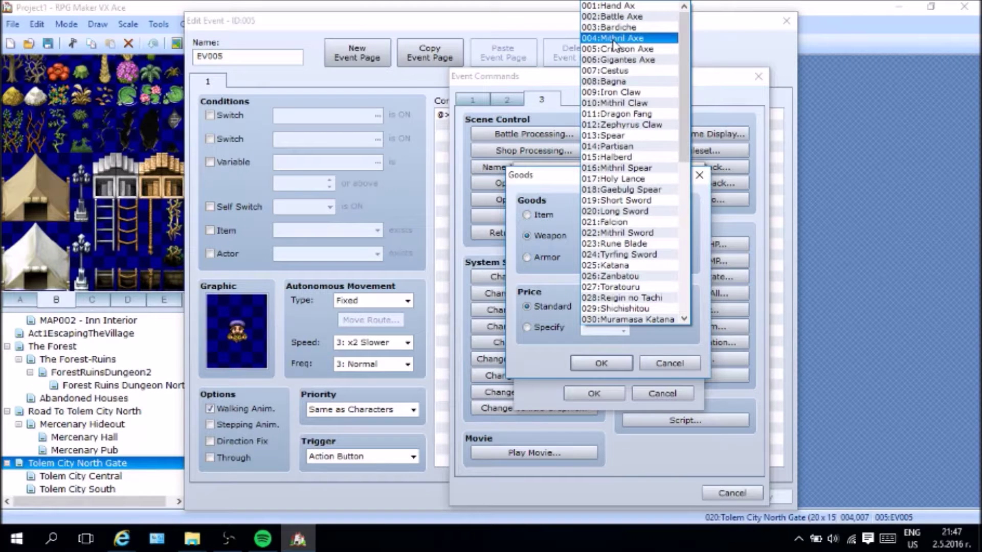
{"action": "left_click", "coordinate": [624, 17]}
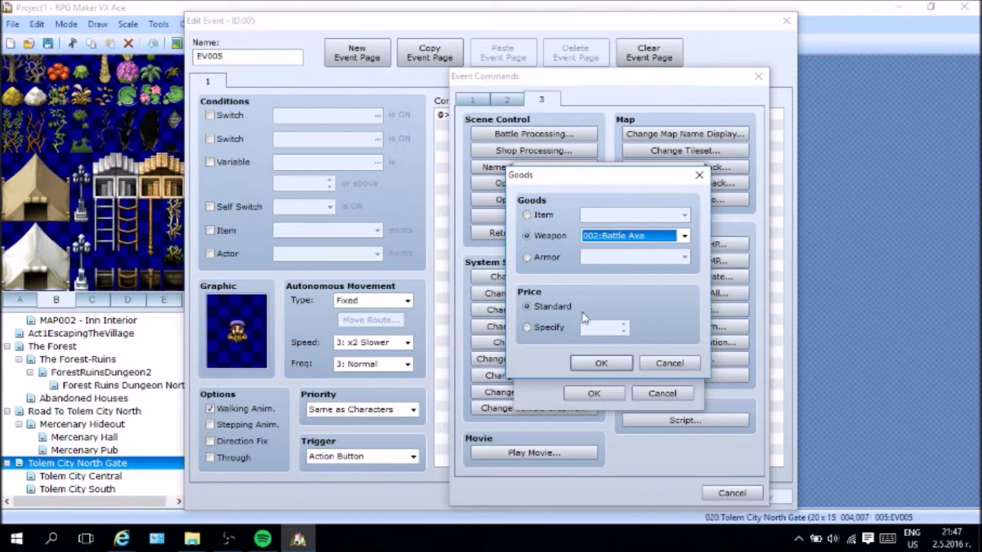
Step: Specify a price of 700 for the Battle Axe and accept the goods entry
{"action": "left_click", "coordinate": [548, 330]}
{"action": "double_click", "coordinate": [596, 328]}
{"action": "type", "text": "1000"}
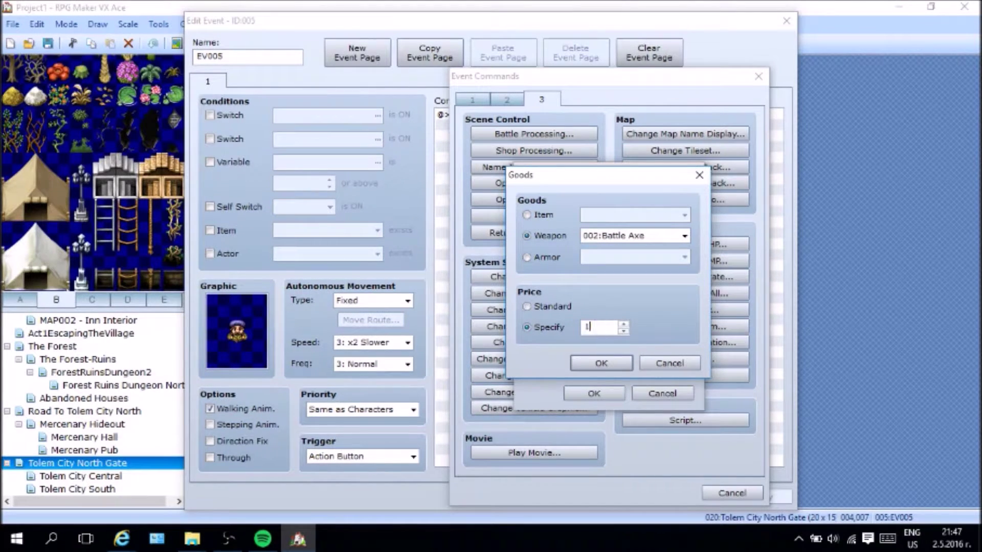
{"action": "key", "text": "BackSpace"}
{"action": "key", "text": "BackSpace"}
{"action": "key", "text": "BackSpace"}
{"action": "key", "text": "BackSpace"}
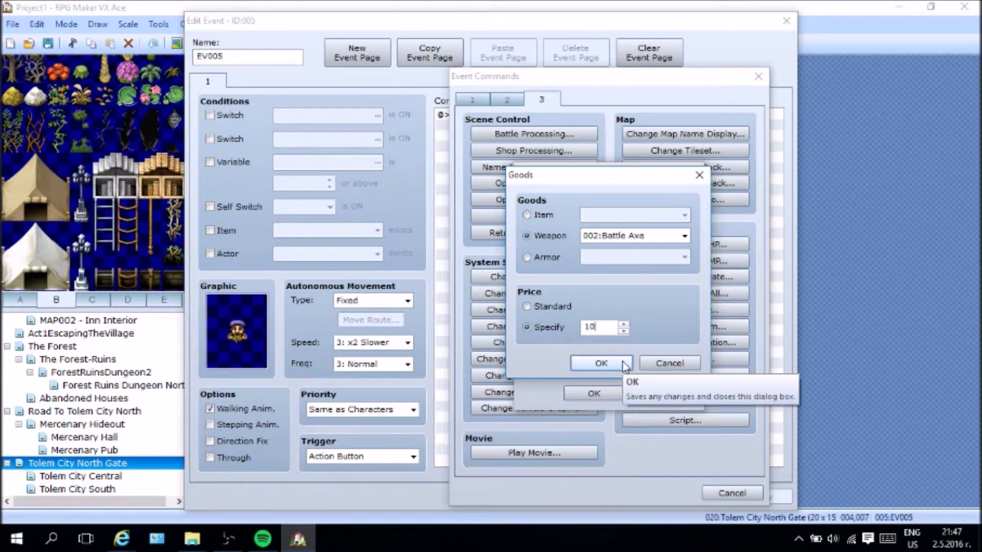
{"action": "type", "text": "700"}
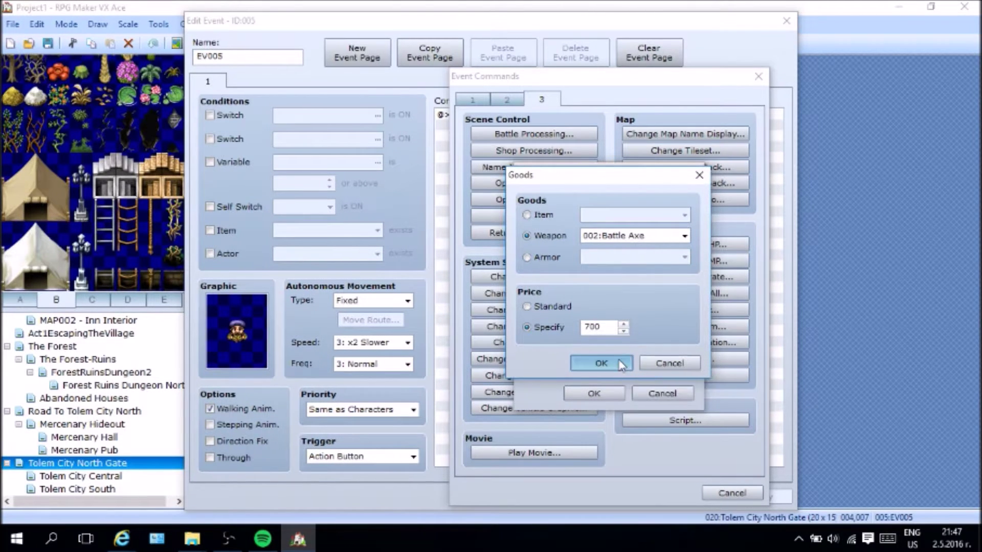
{"action": "left_click", "coordinate": [621, 361]}
Step: Start a third goods entry with a specified price, trying Dragon Fang and Partisan as the weapon
{"action": "double_click", "coordinate": [612, 246]}
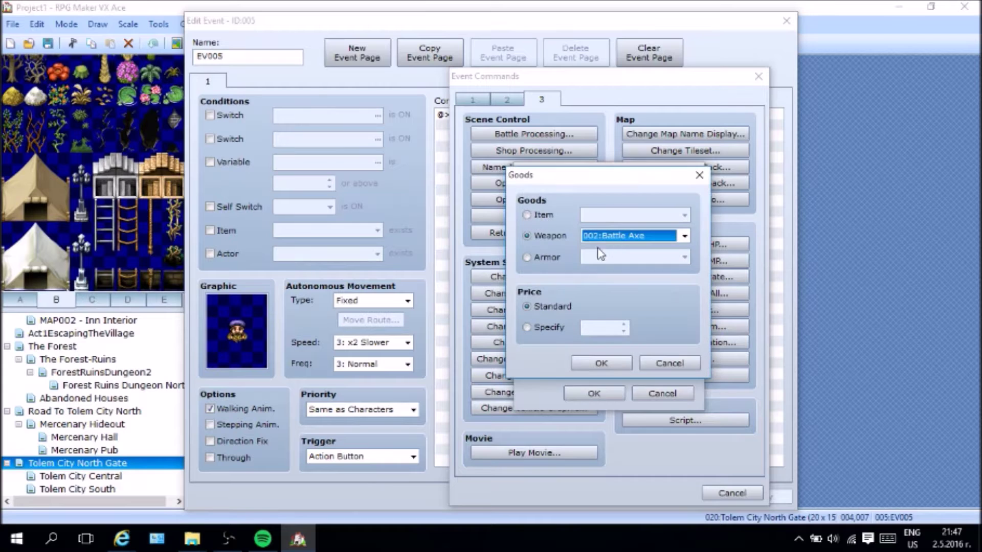
{"action": "left_click", "coordinate": [634, 238]}
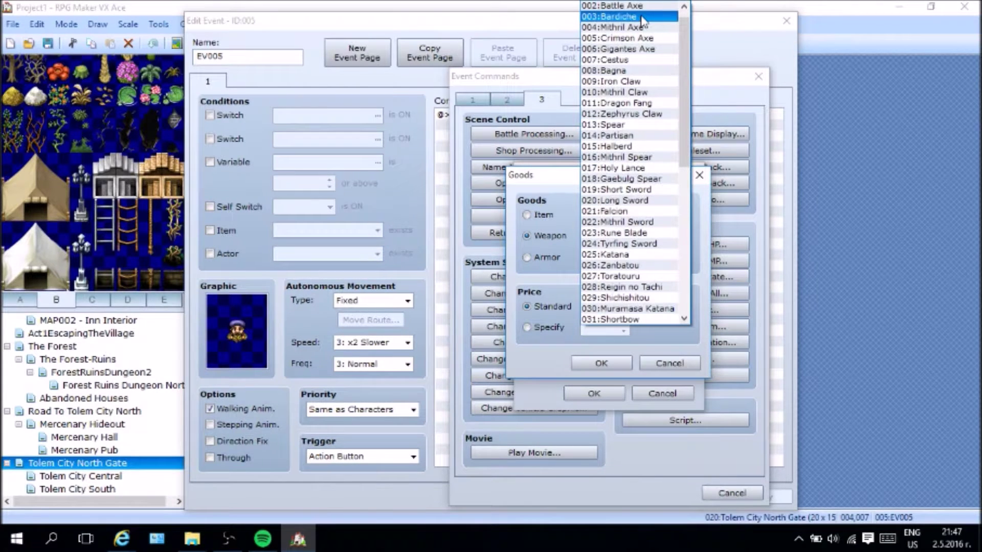
{"action": "left_click", "coordinate": [632, 103]}
{"action": "left_click", "coordinate": [569, 328]}
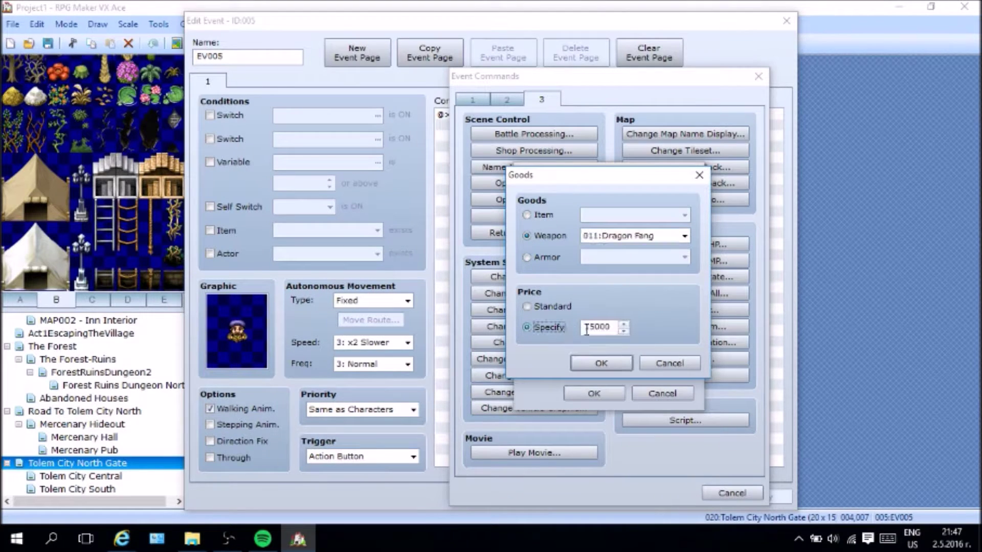
{"action": "double_click", "coordinate": [608, 331]}
{"action": "left_click", "coordinate": [638, 238]}
{"action": "scroll", "coordinate": [632, 102], "scroll_direction": "up", "scroll_amount": 4}
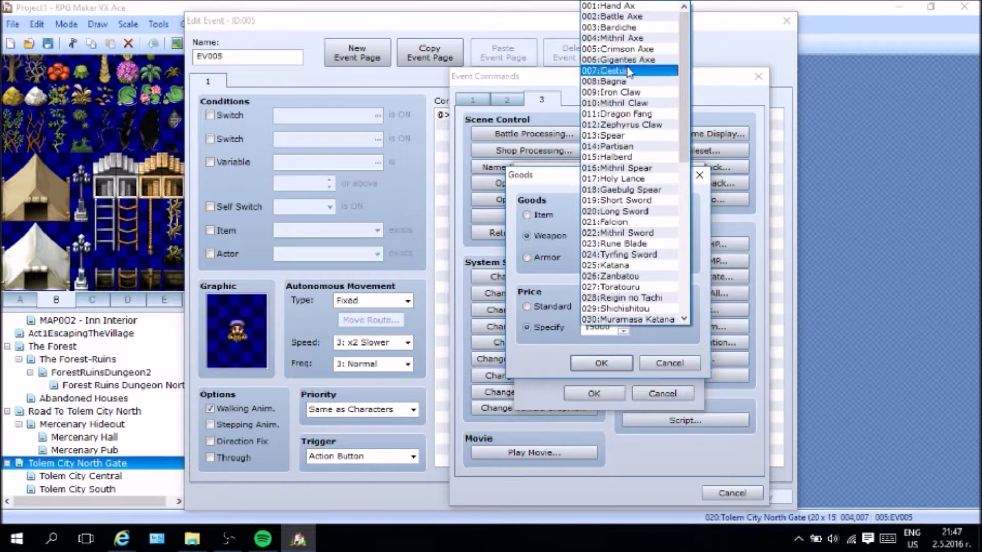
{"action": "left_click", "coordinate": [632, 147]}
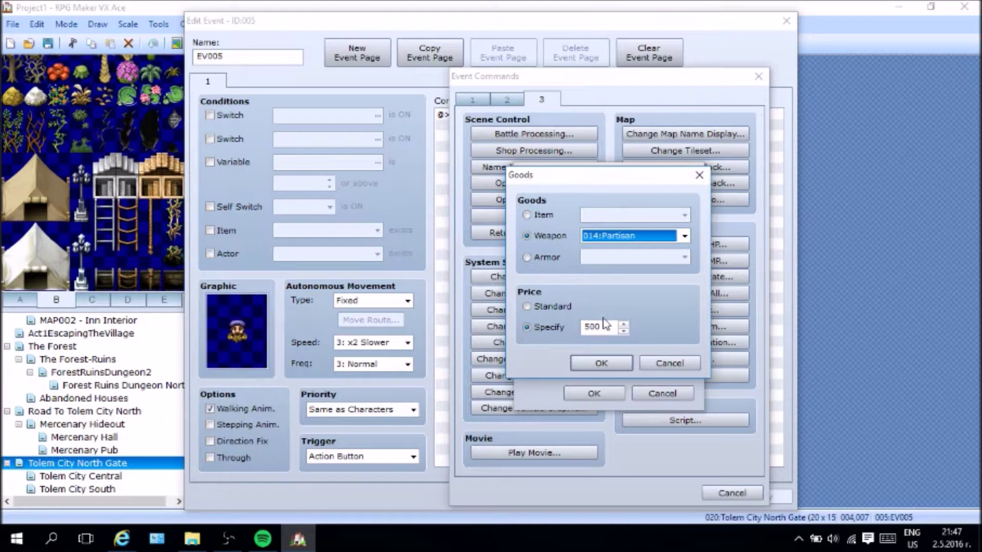
Step: Choose Magic Staff as the third entry's weapon and add it to the shop at a specified price of 1000
{"action": "left_click", "coordinate": [634, 238]}
{"action": "scroll", "coordinate": [633, 238], "scroll_direction": "down", "scroll_amount": 6}
{"action": "left_click", "coordinate": [631, 236]}
{"action": "left_click", "coordinate": [636, 239]}
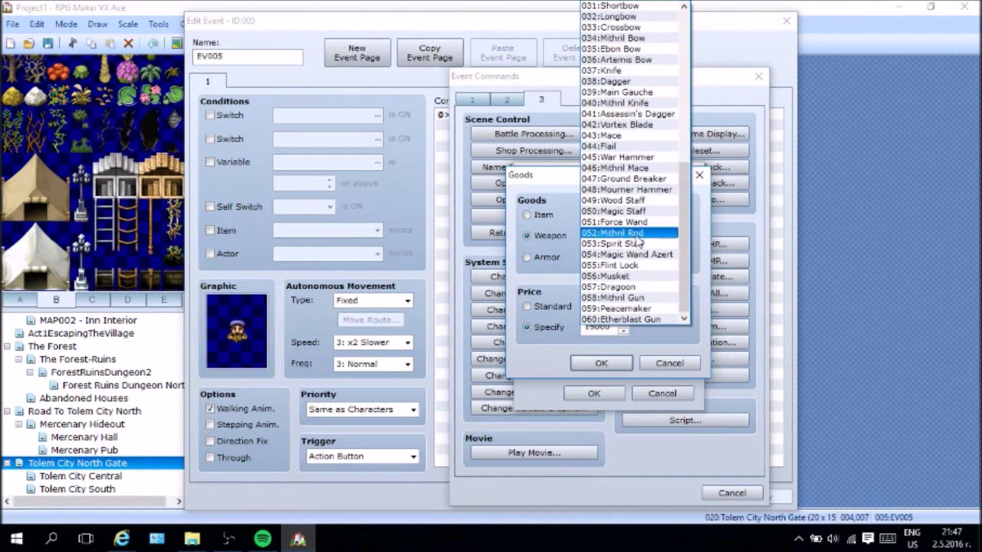
{"action": "left_click", "coordinate": [645, 211]}
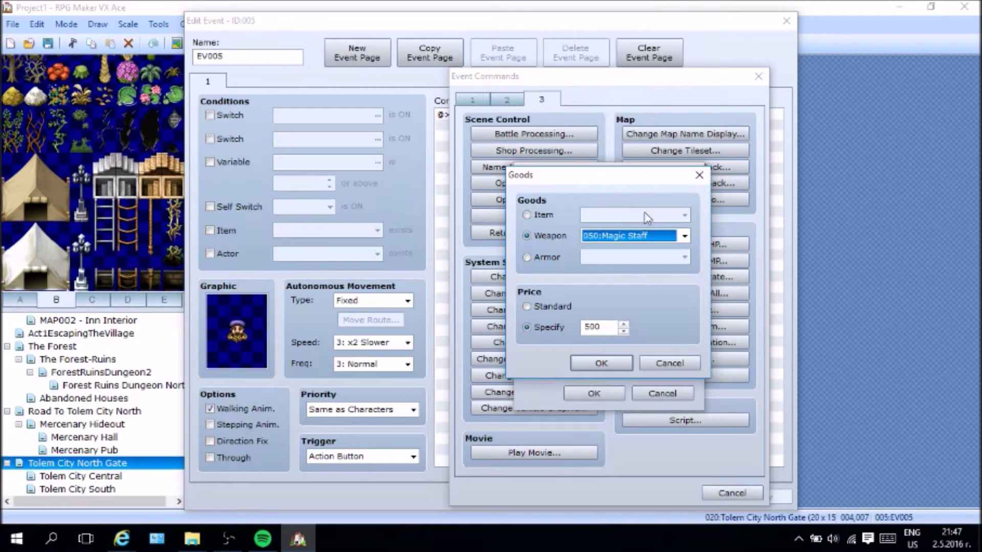
{"action": "double_click", "coordinate": [608, 328]}
{"action": "type", "text": "1000"}
{"action": "left_click", "coordinate": [597, 364]}
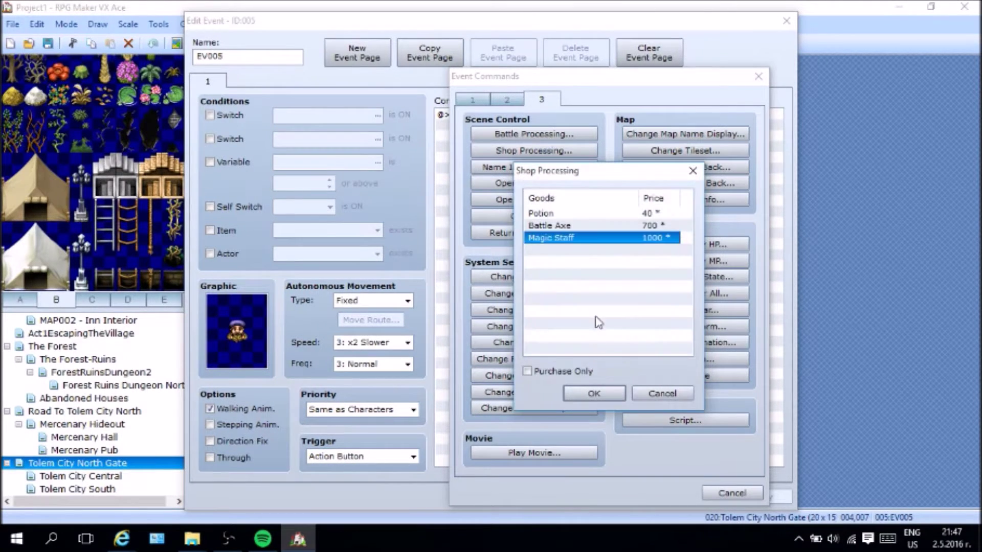
Step: Add the weapon Knife to the shop's goods at a specified price of 125
{"action": "double_click", "coordinate": [598, 258]}
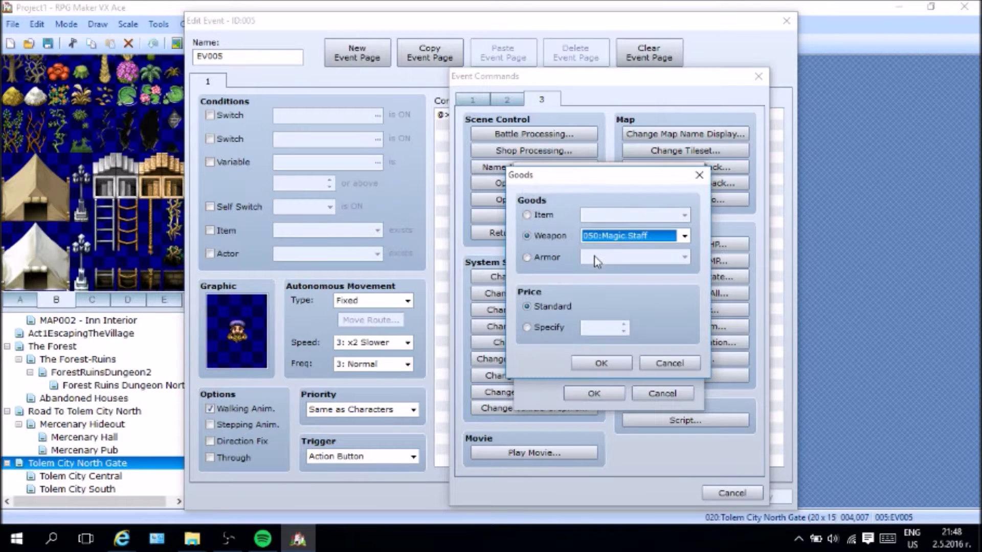
{"action": "left_click", "coordinate": [684, 236]}
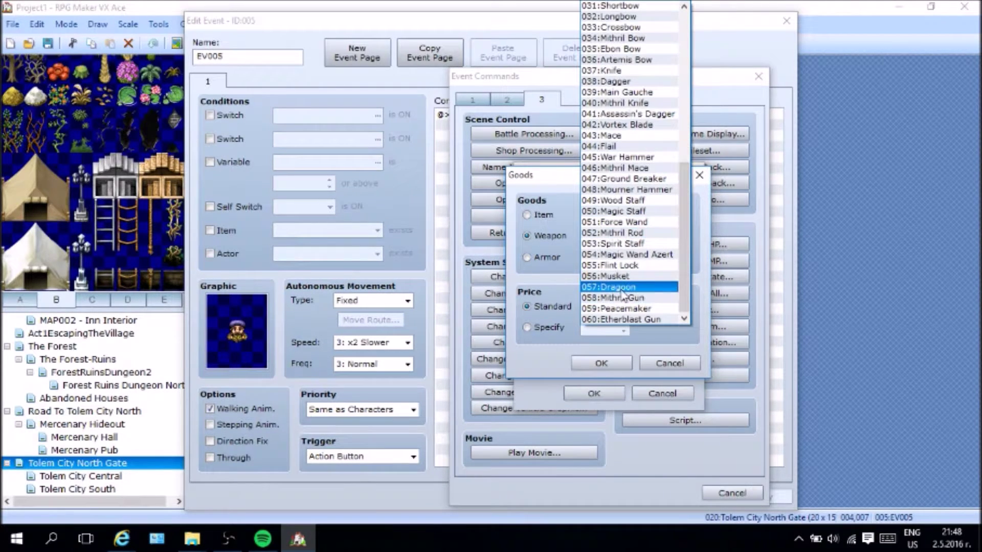
{"action": "scroll", "coordinate": [624, 296], "scroll_direction": "up", "scroll_amount": 1}
{"action": "scroll", "coordinate": [624, 296], "scroll_direction": "up", "scroll_amount": 3}
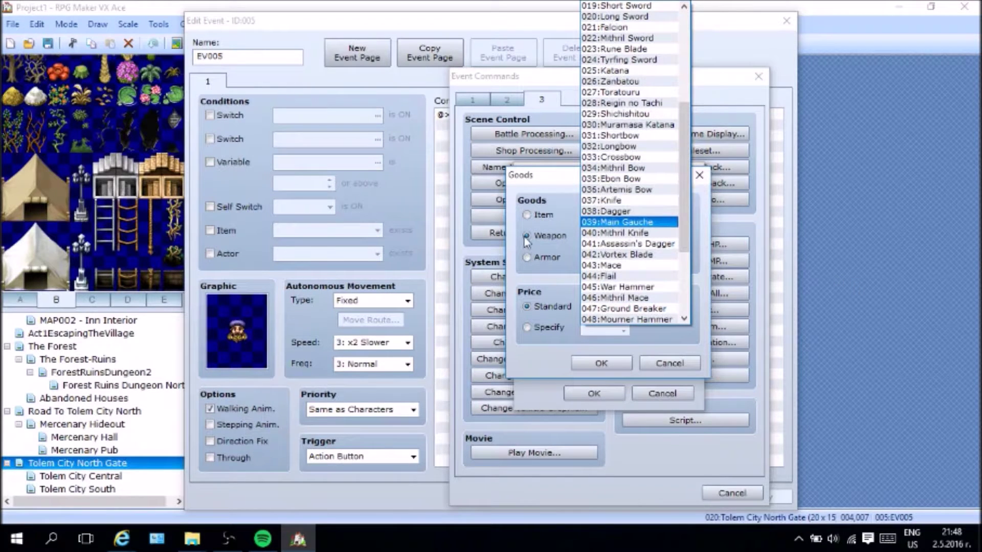
{"action": "left_click", "coordinate": [634, 202]}
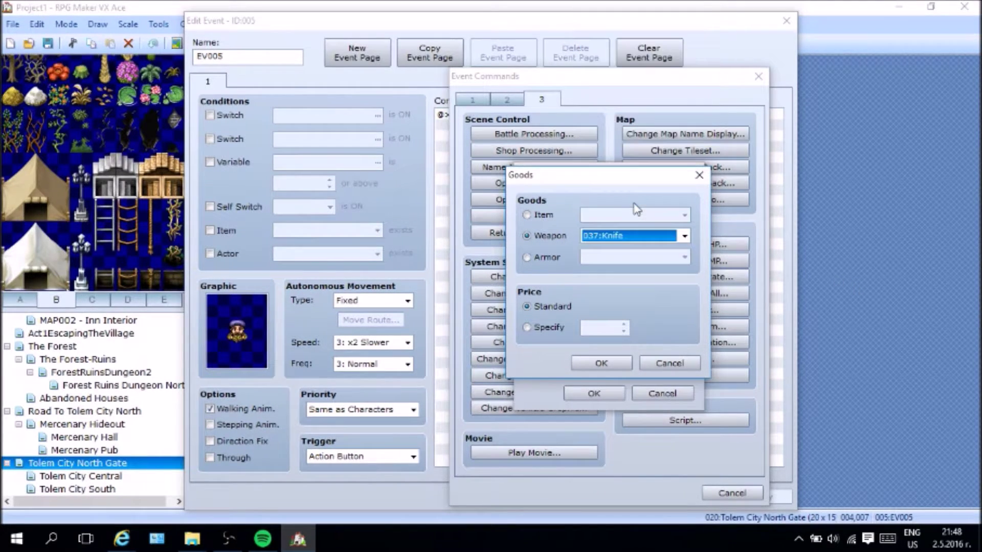
{"action": "left_click", "coordinate": [539, 330]}
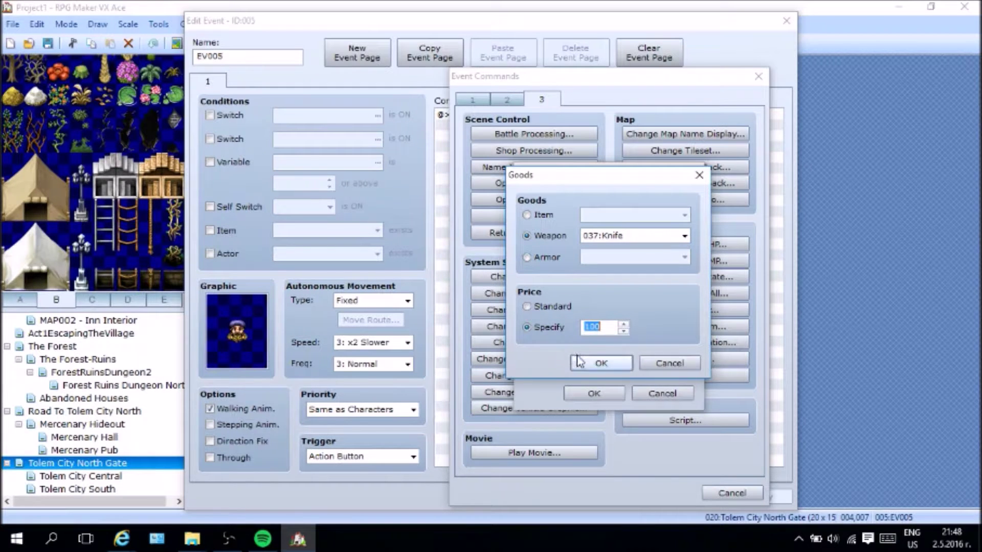
{"action": "type", "text": "125"}
{"action": "left_click", "coordinate": [614, 365]}
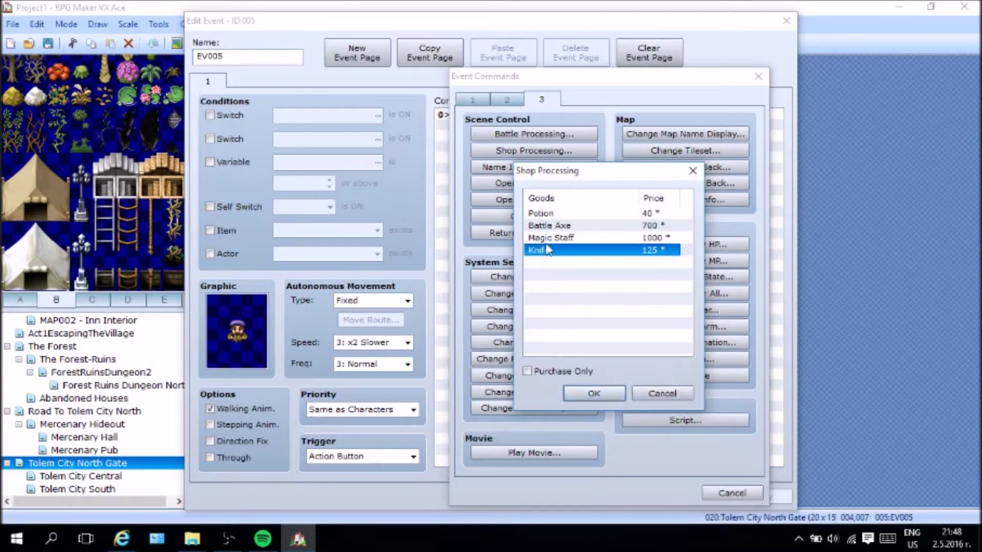
Step: Add the item Hi-Potion at a specified price of 150 and accept the shop's goods list
{"action": "double_click", "coordinate": [567, 265]}
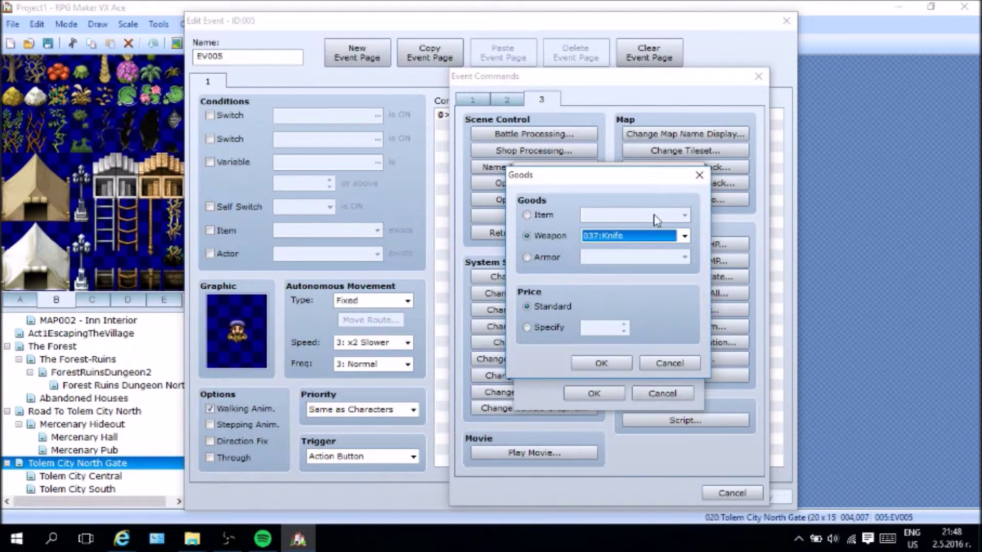
{"action": "left_click", "coordinate": [544, 215]}
{"action": "left_click", "coordinate": [684, 215]}
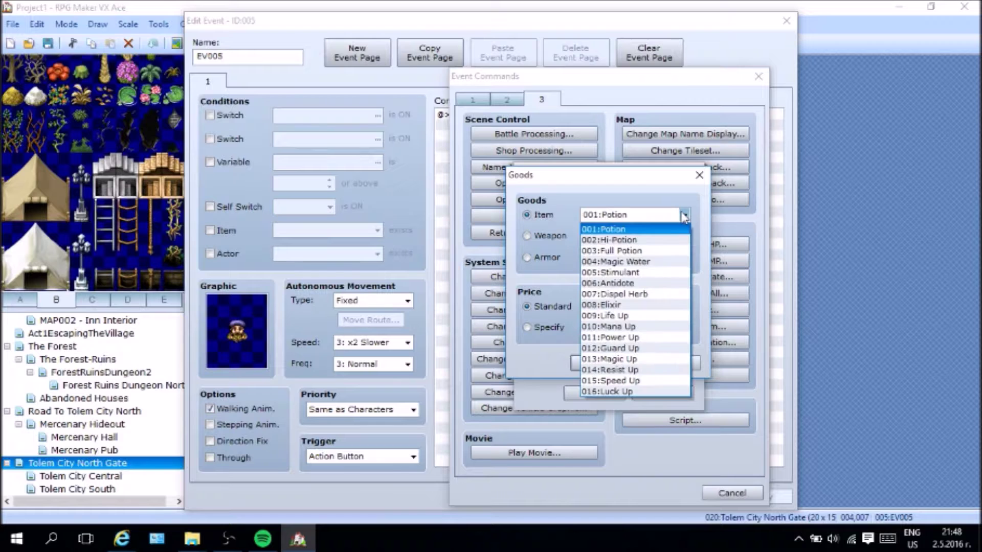
{"action": "left_click", "coordinate": [665, 240]}
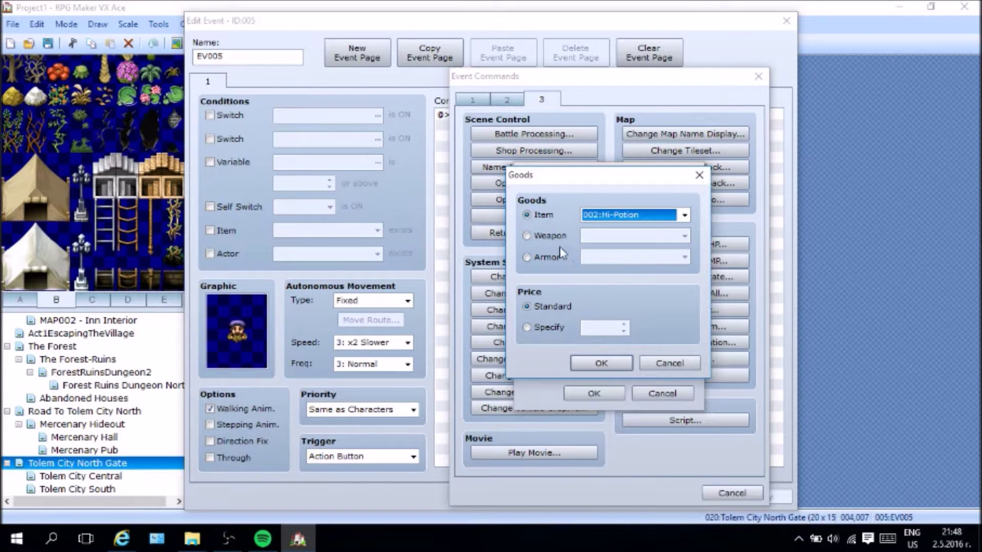
{"action": "left_click", "coordinate": [537, 327]}
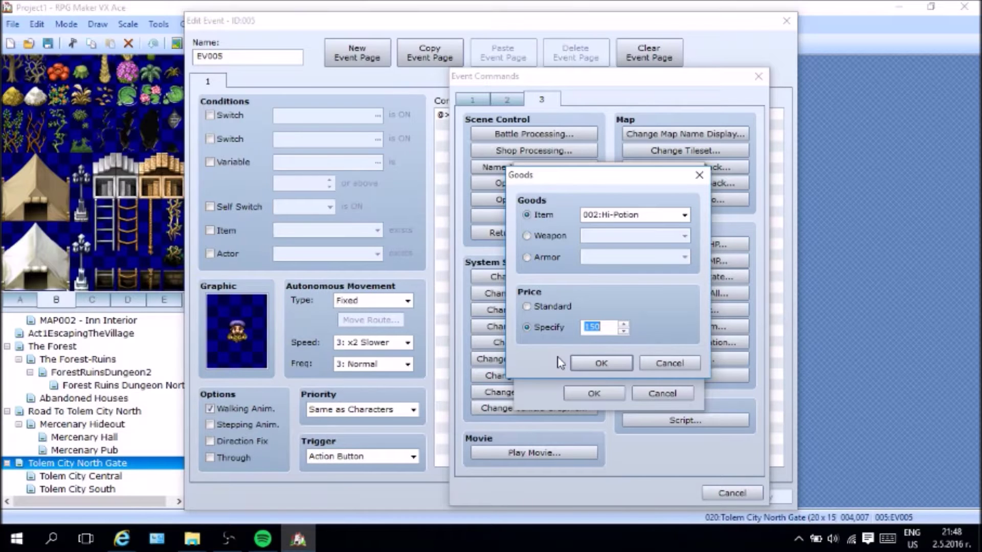
{"action": "left_click", "coordinate": [593, 364]}
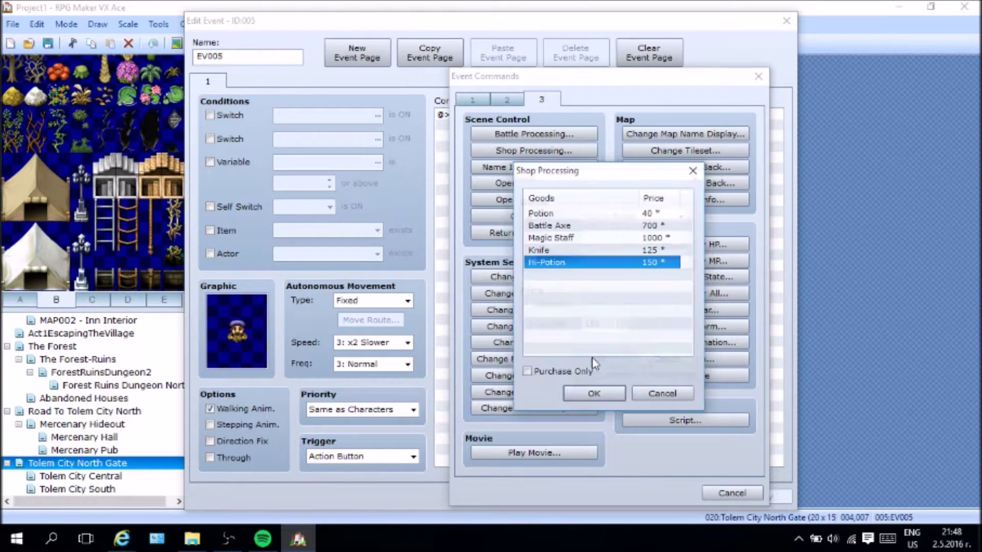
{"action": "left_click", "coordinate": [594, 393]}
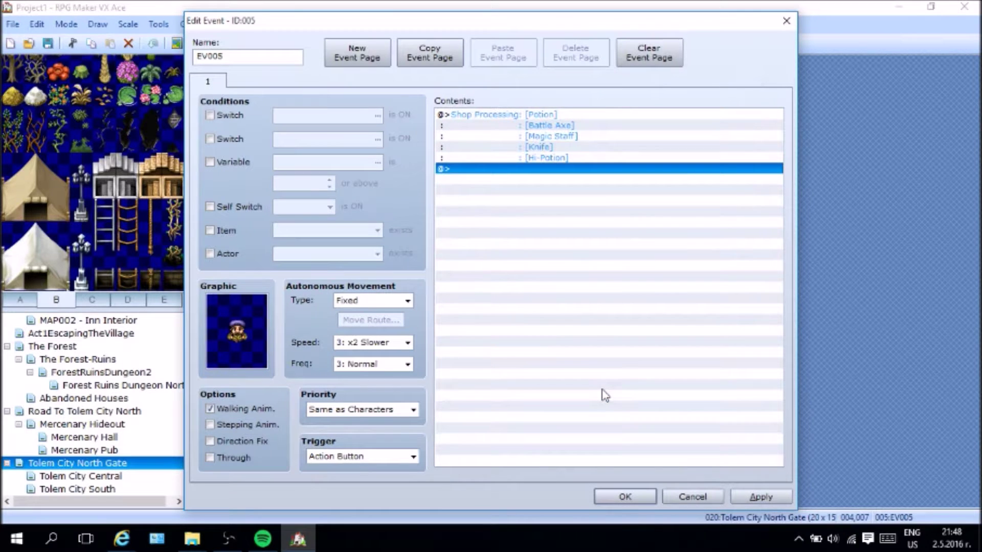
Step: Insert the message "What can I interest you in young man ?" before the shop command and save the event
{"action": "right_click", "coordinate": [522, 113]}
{"action": "left_click", "coordinate": [558, 121]}
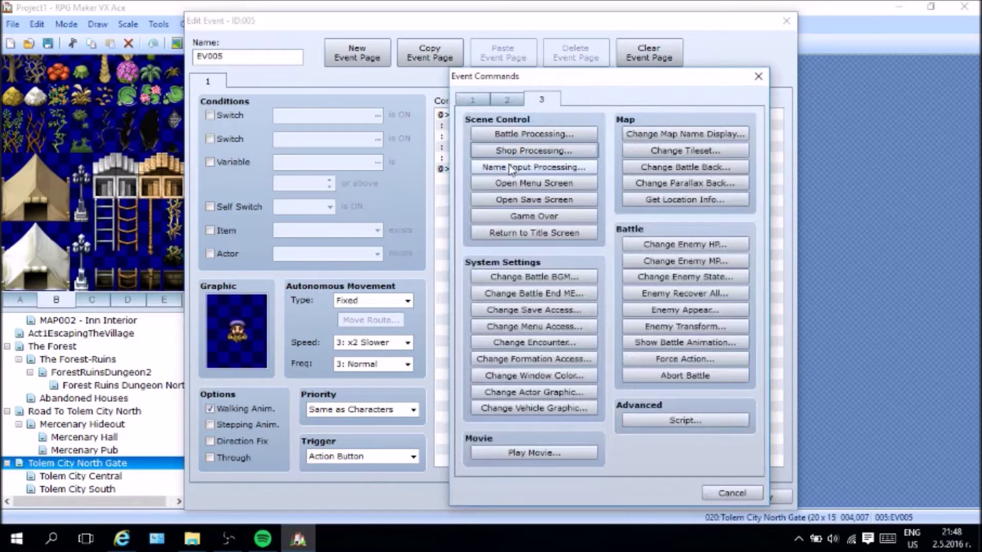
{"action": "left_click", "coordinate": [507, 100]}
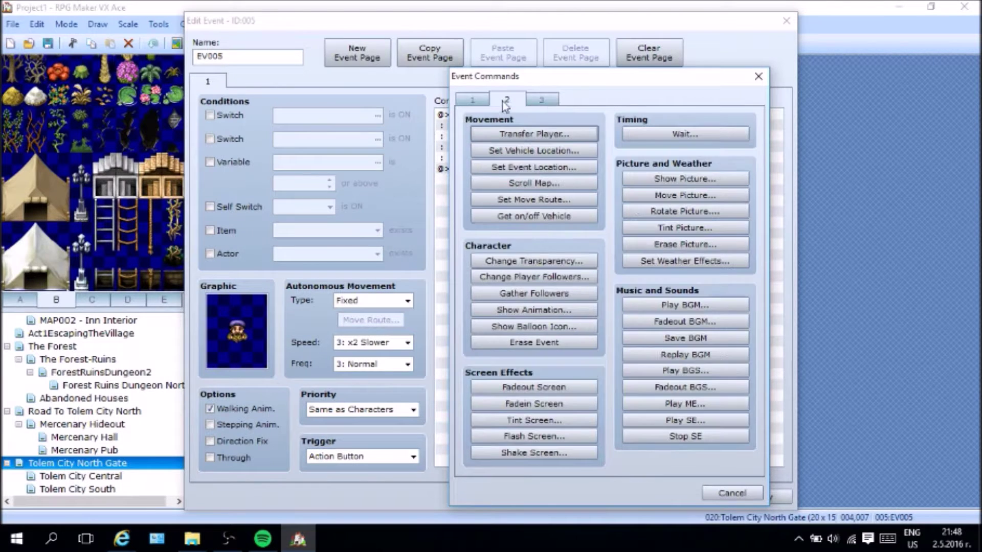
{"action": "left_click", "coordinate": [514, 135]}
{"action": "left_click", "coordinate": [673, 390]}
{"action": "left_click", "coordinate": [476, 99]}
{"action": "left_click", "coordinate": [532, 134]}
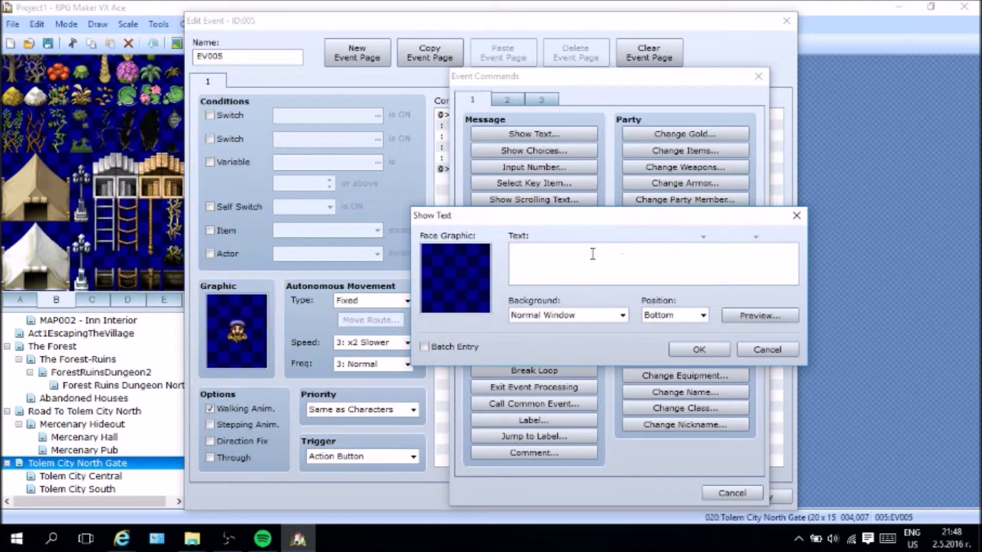
{"action": "type", "text": "Wha"}
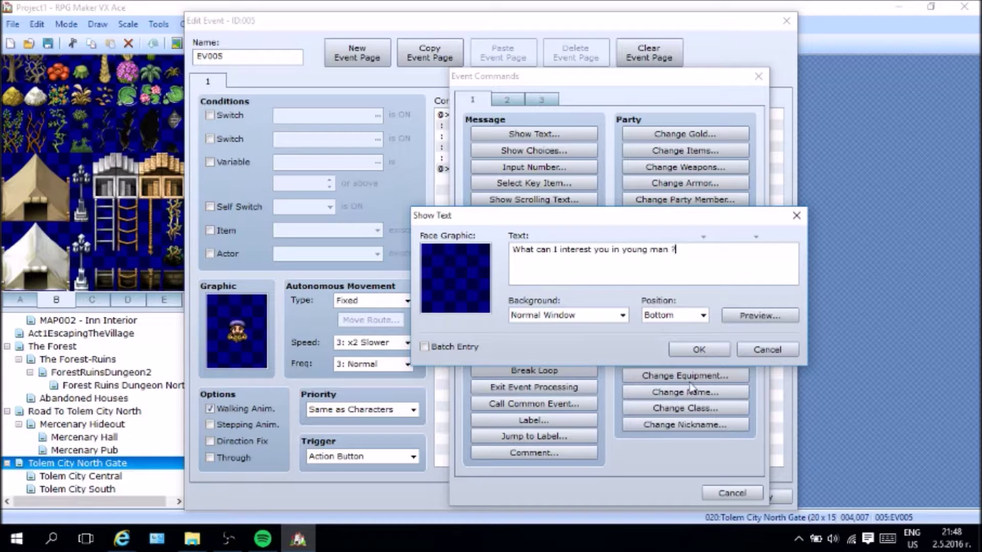
{"action": "left_click", "coordinate": [697, 348]}
{"action": "left_click", "coordinate": [701, 390]}
{"action": "left_click", "coordinate": [761, 497]}
{"action": "left_click", "coordinate": [625, 498]}
Step: Open event EV004 and add the message "Hello young man. Care to look at my wares ?" to it
{"action": "right_click", "coordinate": [237, 234]}
{"action": "left_click", "coordinate": [266, 244]}
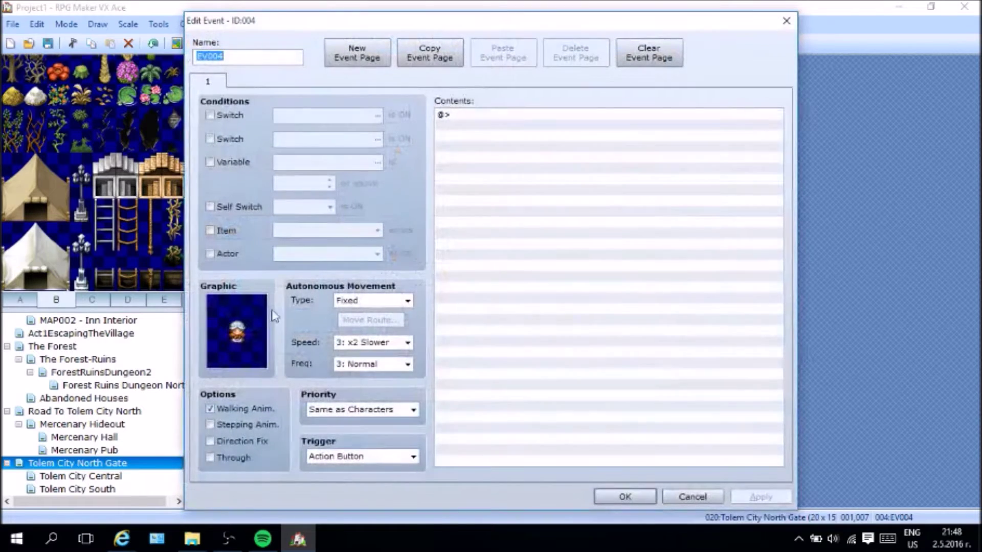
{"action": "double_click", "coordinate": [482, 119]}
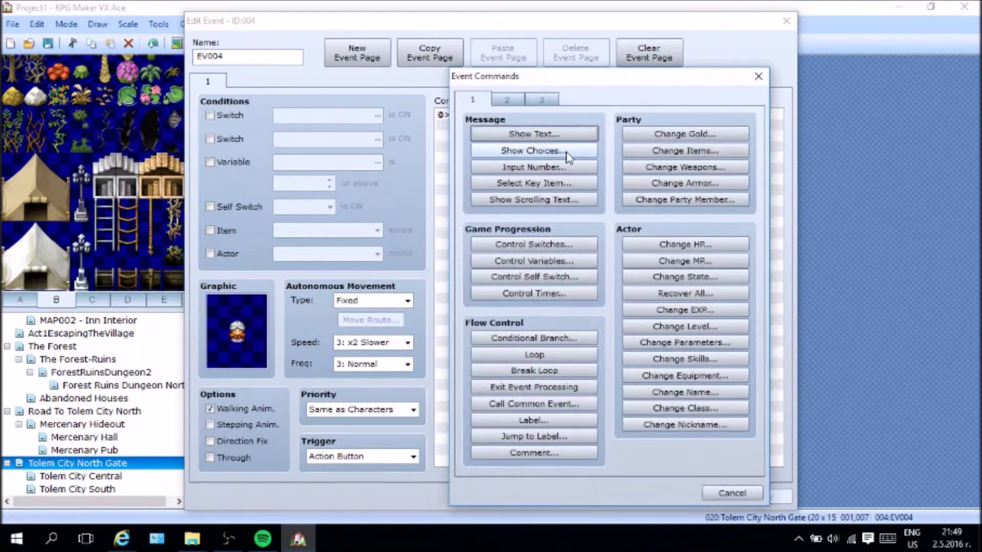
{"action": "left_click", "coordinate": [563, 135]}
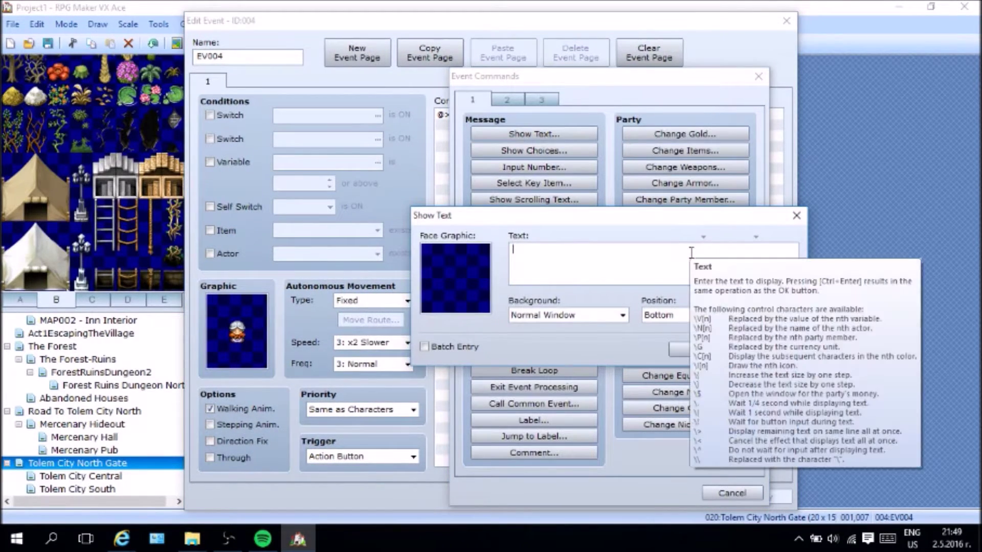
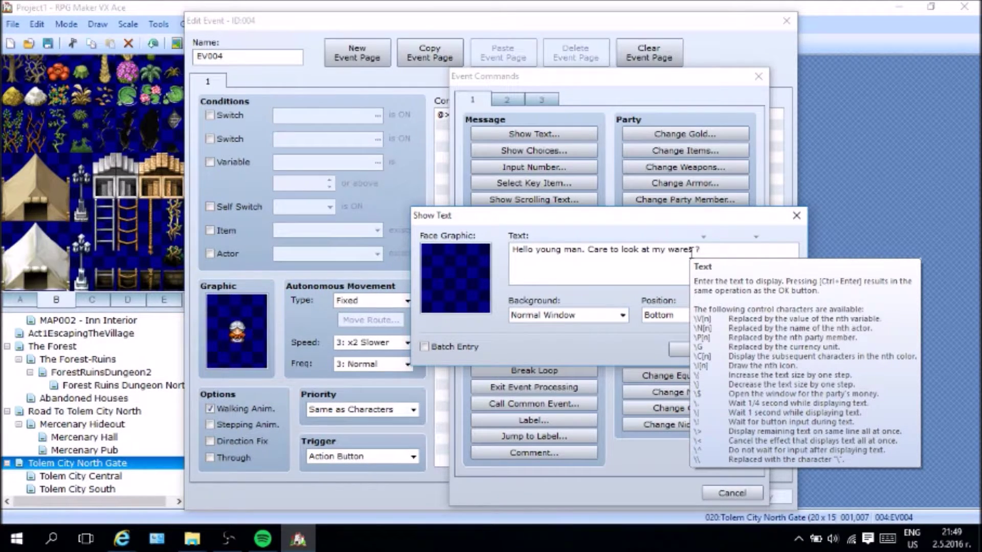
{"action": "left_click", "coordinate": [699, 350]}
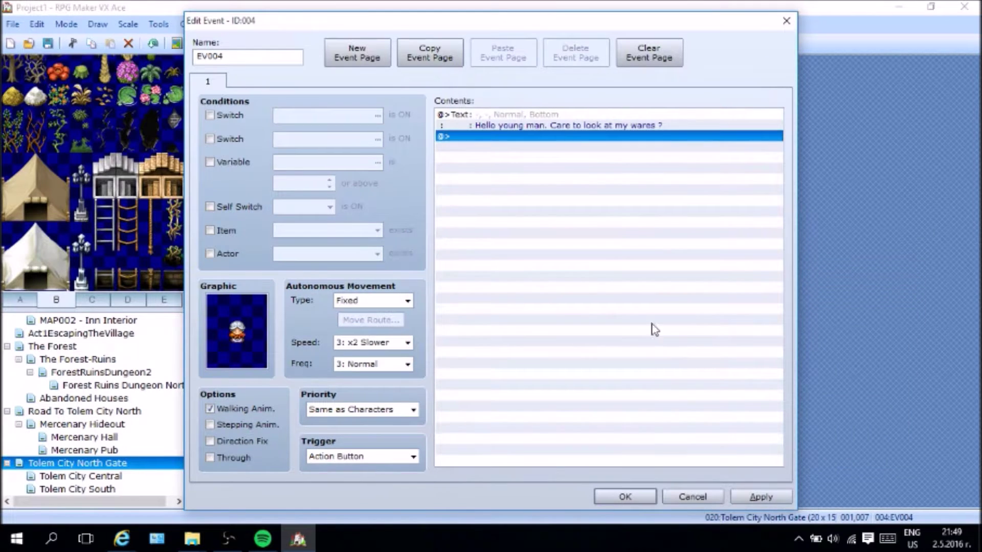
Step: Add a Shop Processing command after EV004's message and choose the armor Fur Hat as its first goods entry
{"action": "right_click", "coordinate": [453, 137]}
{"action": "left_click", "coordinate": [506, 147]}
{"action": "left_click", "coordinate": [521, 101]}
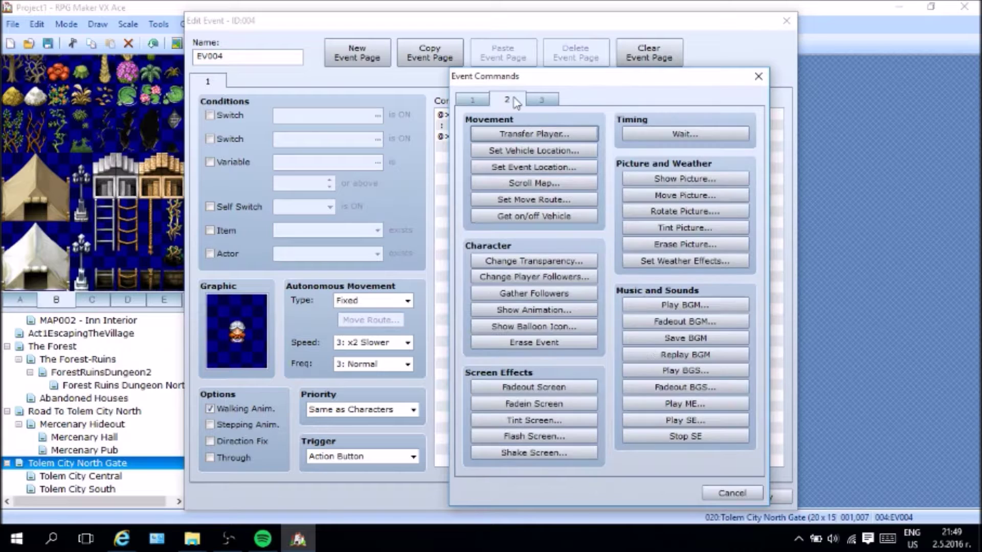
{"action": "left_click", "coordinate": [531, 102]}
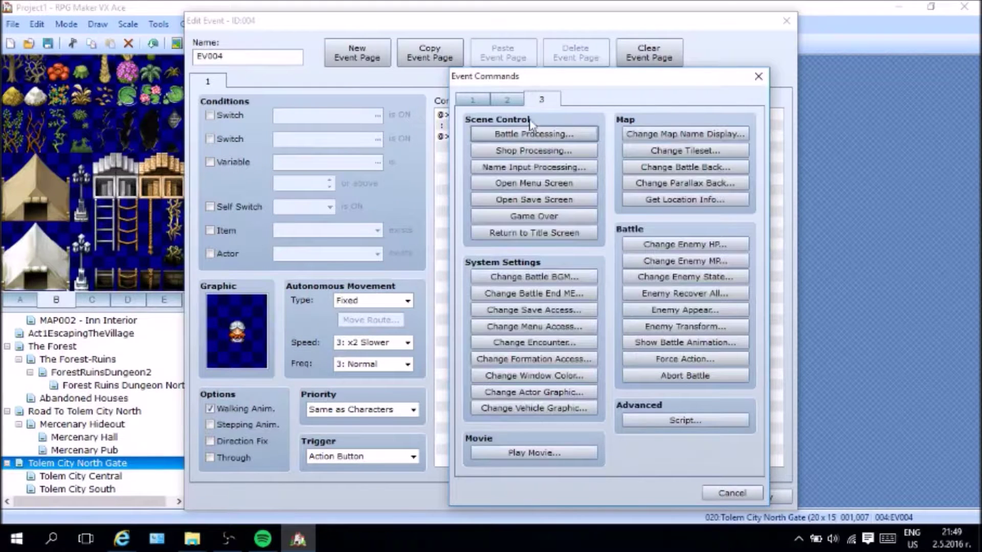
{"action": "left_click", "coordinate": [533, 150]}
{"action": "double_click", "coordinate": [548, 214]}
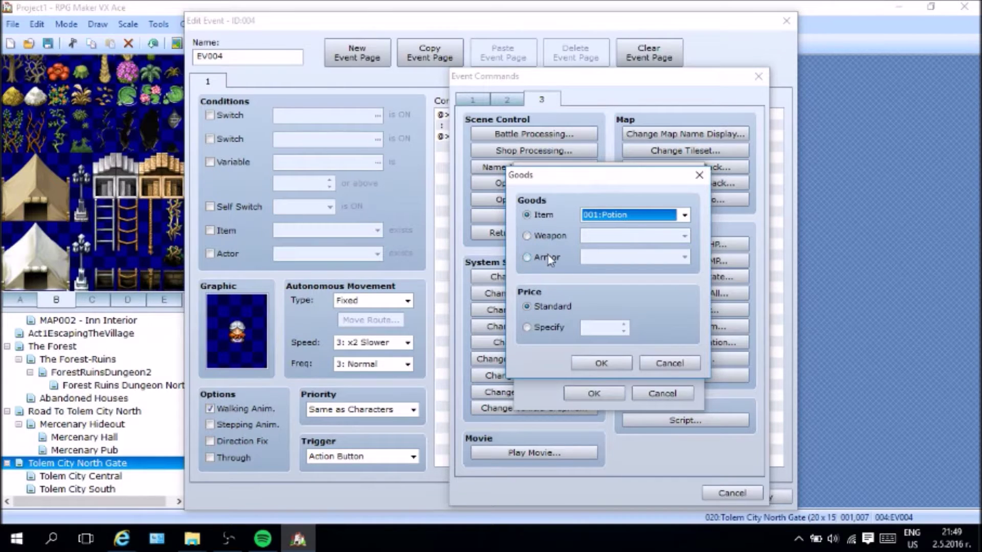
{"action": "left_click", "coordinate": [548, 256]}
{"action": "left_click", "coordinate": [684, 257]}
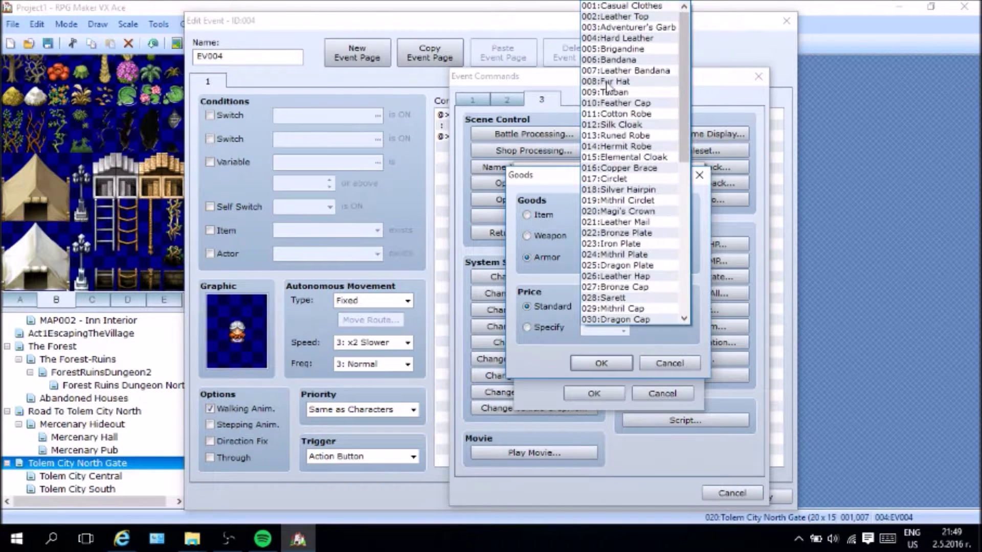
{"action": "left_click", "coordinate": [614, 80]}
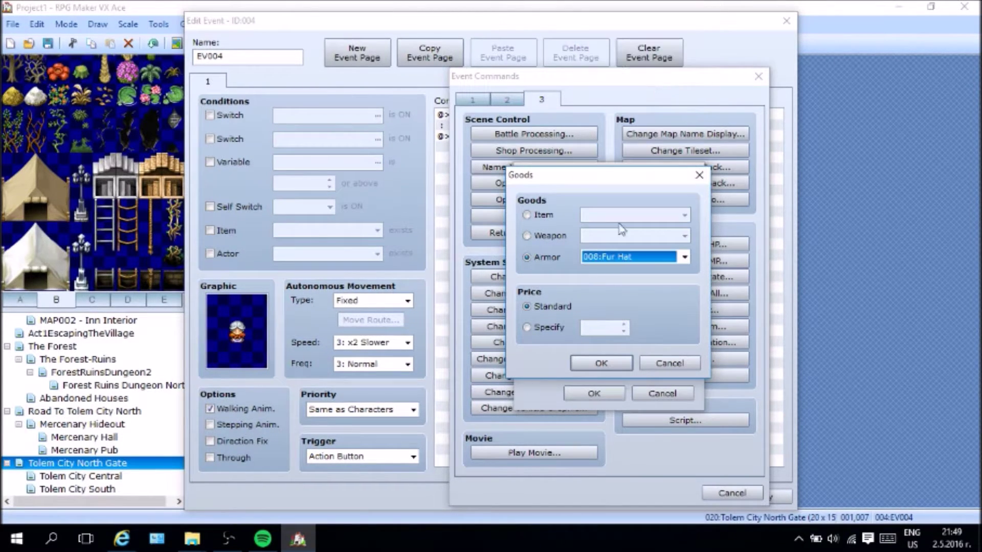
Step: Specify a price of 1250 for the Fur Hat and accept the shop's goods list
{"action": "left_click", "coordinate": [527, 327]}
{"action": "double_click", "coordinate": [604, 328]}
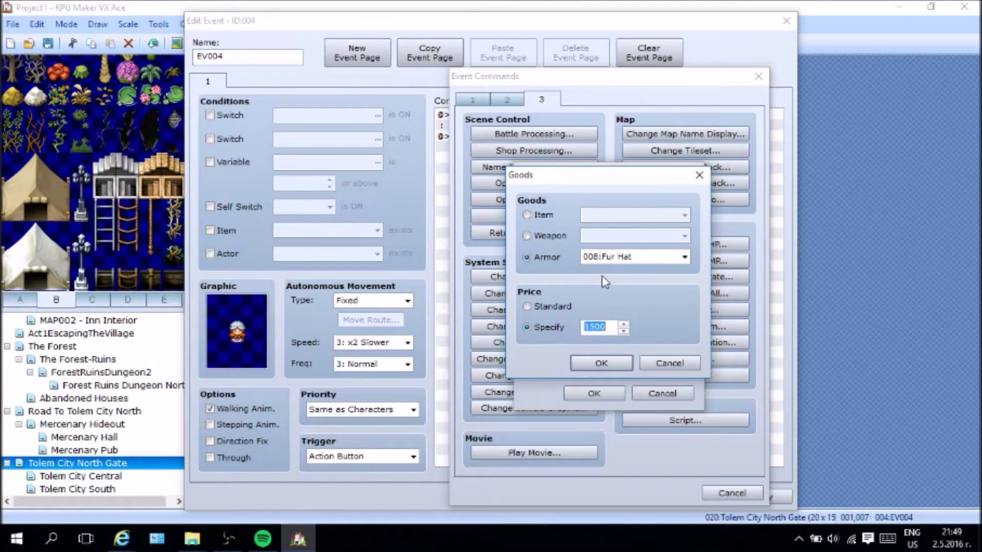
{"action": "type", "text": "1250"}
{"action": "left_click", "coordinate": [601, 363]}
{"action": "left_click", "coordinate": [594, 393]}
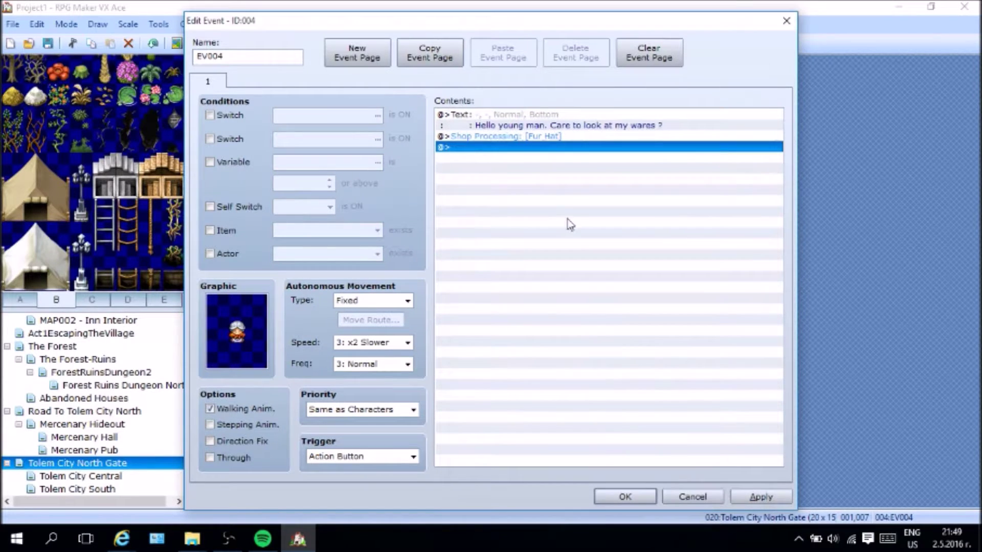
{"action": "right_click", "coordinate": [526, 153]}
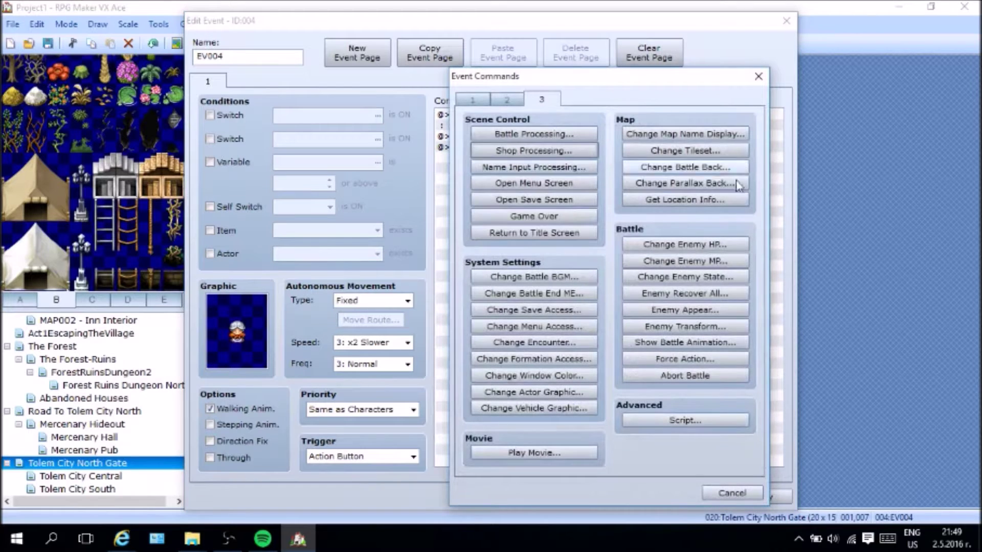
{"action": "left_click", "coordinate": [517, 100]}
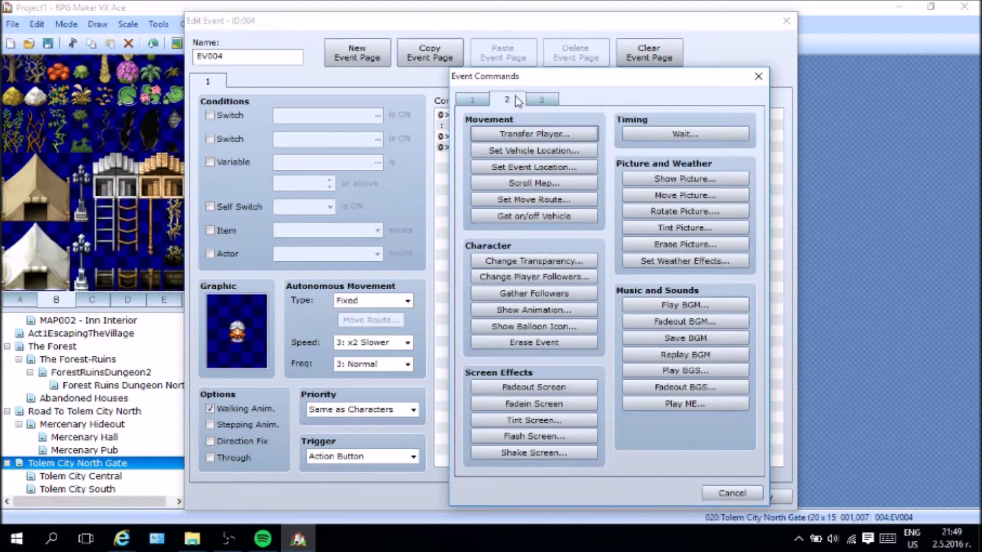
{"action": "left_click", "coordinate": [543, 99]}
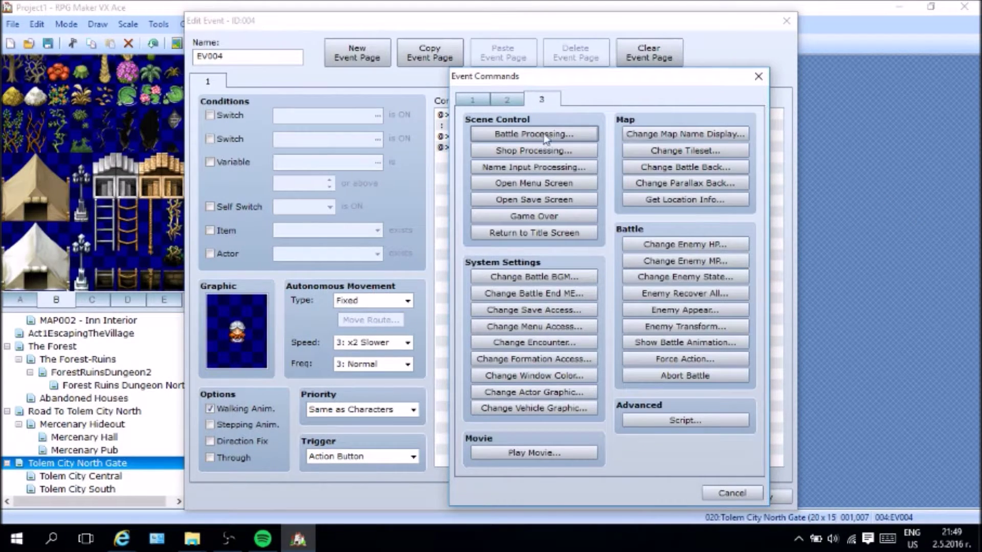
{"action": "left_click", "coordinate": [759, 76]}
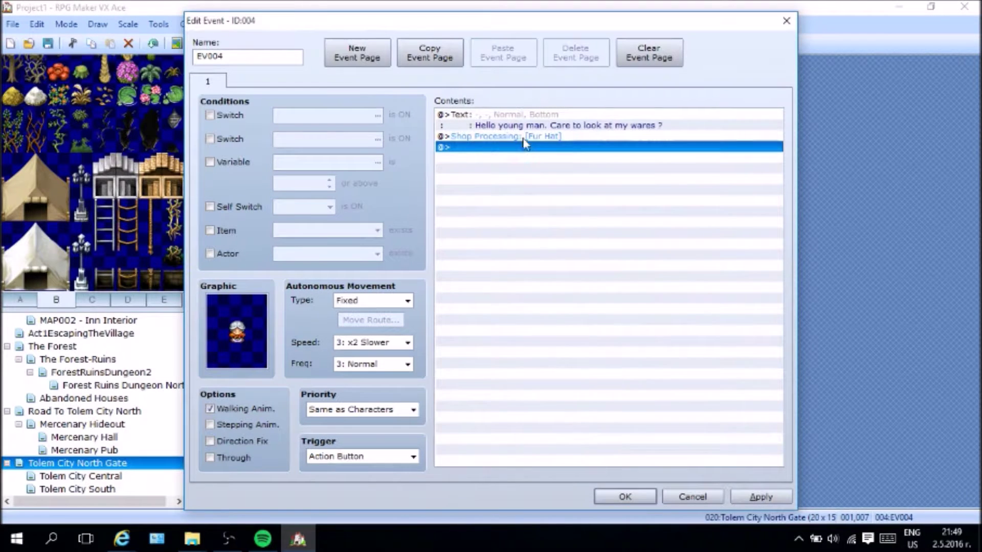
Step: Edit EV004's Shop Processing command and start a second goods entry for the armor Bronze Plate
{"action": "right_click", "coordinate": [527, 136]}
{"action": "left_click", "coordinate": [594, 156]}
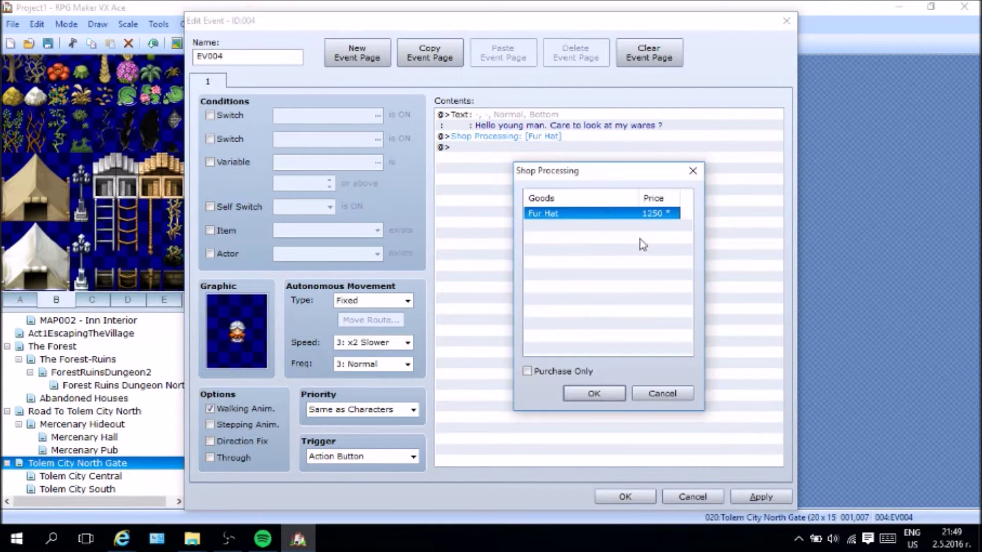
{"action": "double_click", "coordinate": [640, 229]}
{"action": "key", "text": "Down"}
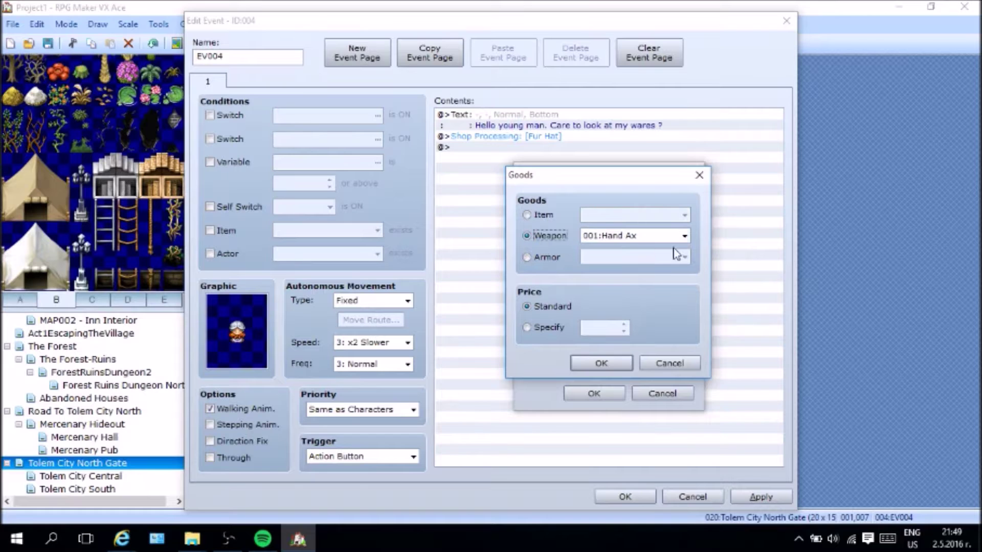
{"action": "left_click", "coordinate": [545, 260]}
{"action": "left_click", "coordinate": [685, 257]}
{"action": "scroll", "coordinate": [612, 279], "scroll_direction": "down", "scroll_amount": 2}
{"action": "scroll", "coordinate": [613, 276], "scroll_direction": "down", "scroll_amount": 1}
{"action": "left_click", "coordinate": [619, 203]}
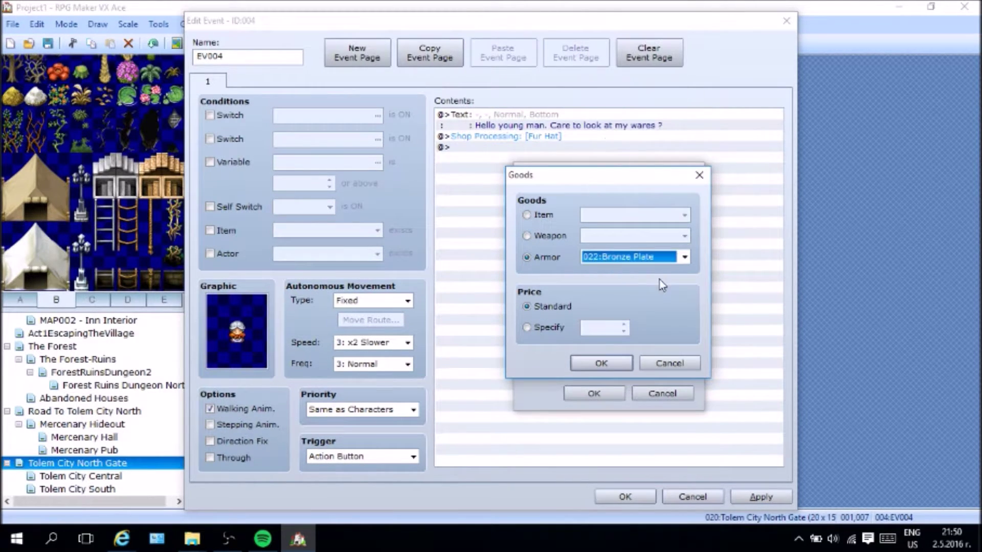
Step: Specify a price of 600 for the Bronze Plate and accept the shop's goods list
{"action": "left_click", "coordinate": [541, 327]}
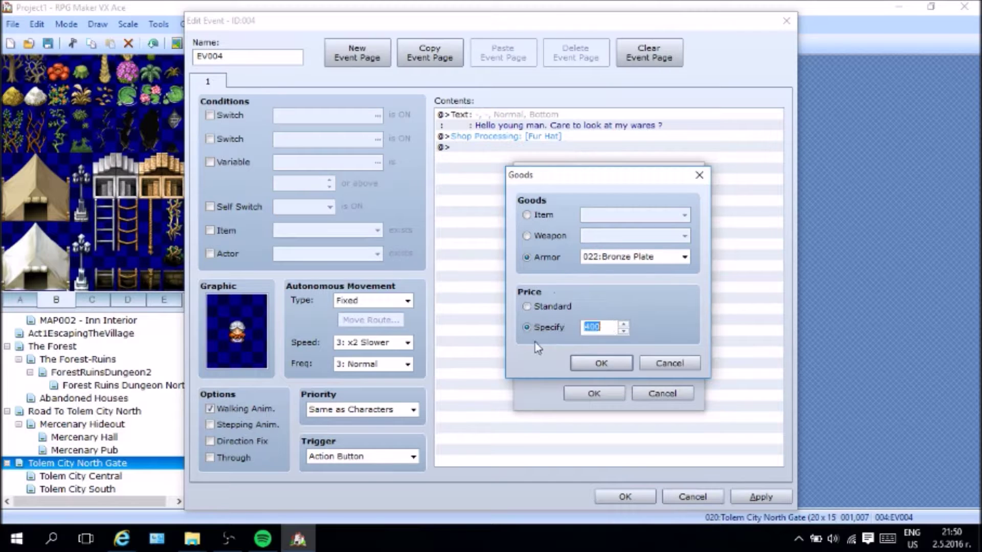
{"action": "type", "text": "600"}
{"action": "left_click", "coordinate": [603, 364]}
{"action": "left_click", "coordinate": [612, 399]}
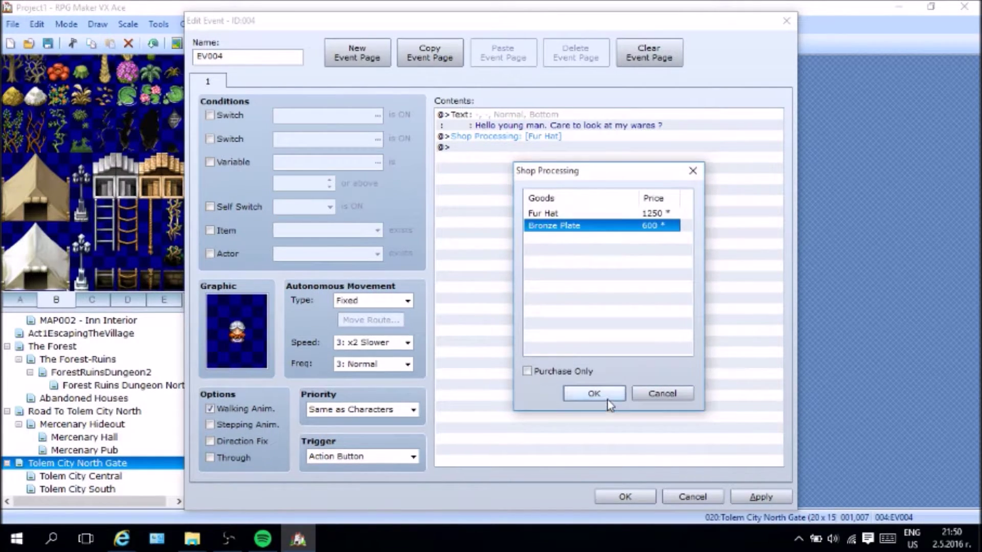
Step: Edit EV004's shop command again and add the item Luck Up at a specified price of 220
{"action": "right_click", "coordinate": [496, 146]}
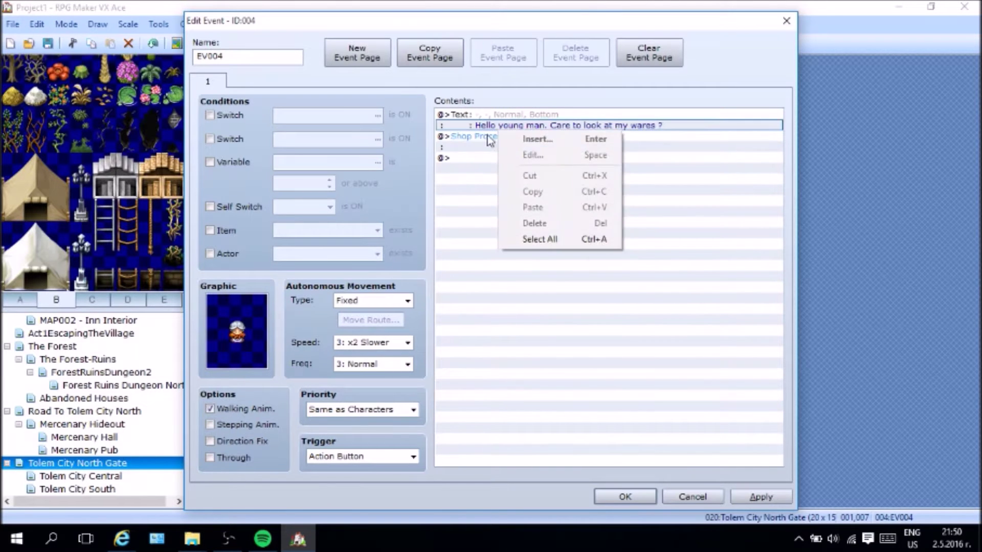
{"action": "left_click", "coordinate": [533, 161]}
{"action": "double_click", "coordinate": [612, 239]}
{"action": "left_click", "coordinate": [684, 216]}
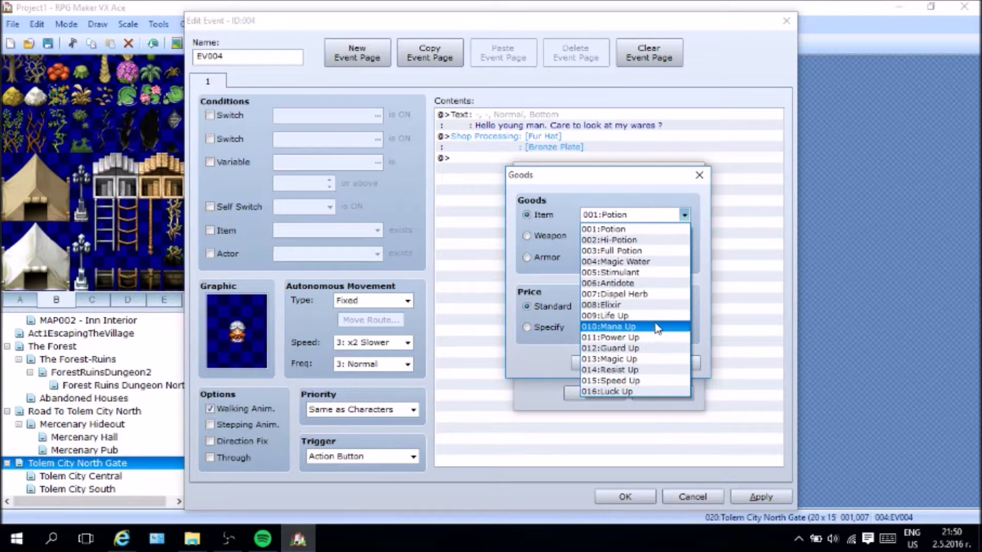
{"action": "left_click", "coordinate": [636, 392]}
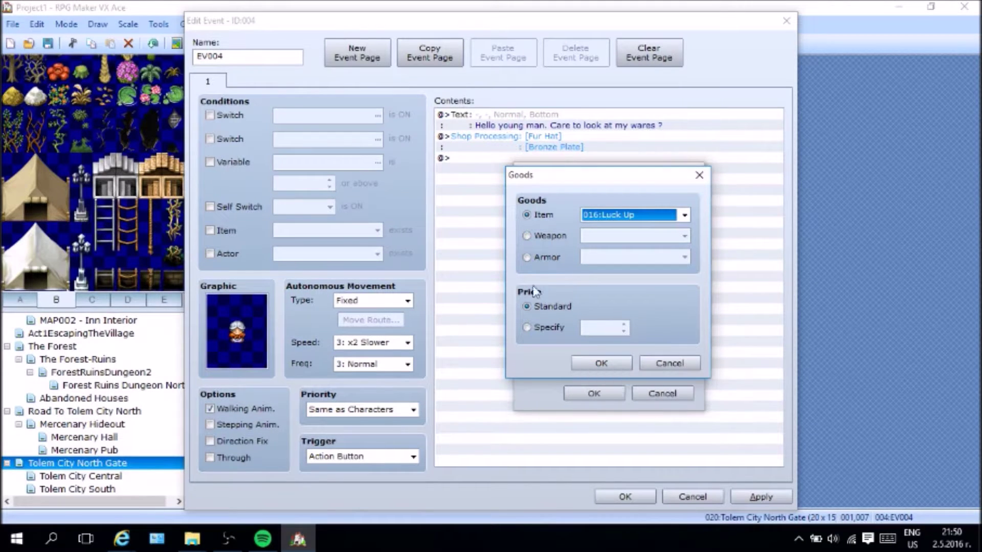
{"action": "left_click", "coordinate": [548, 329]}
{"action": "double_click", "coordinate": [600, 327]}
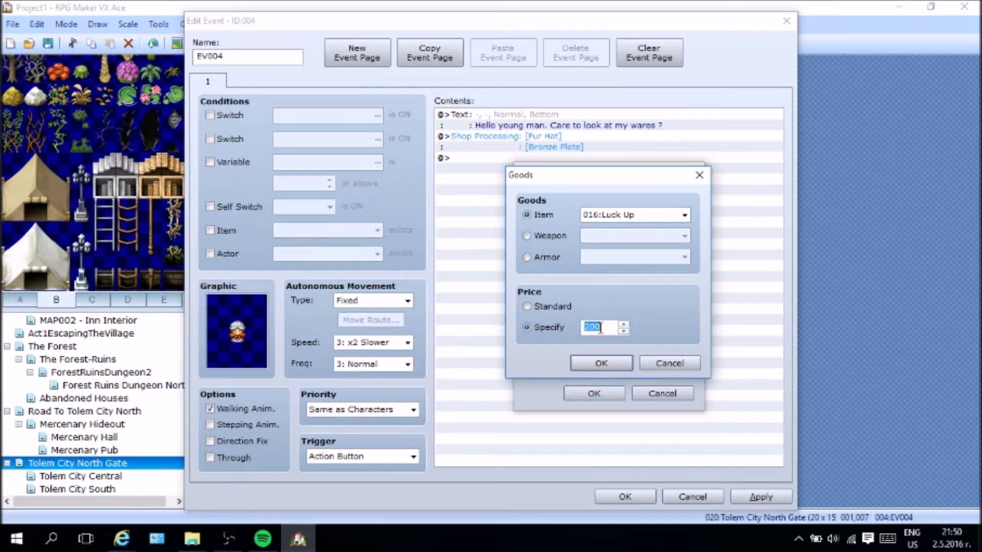
{"action": "type", "text": "20"}
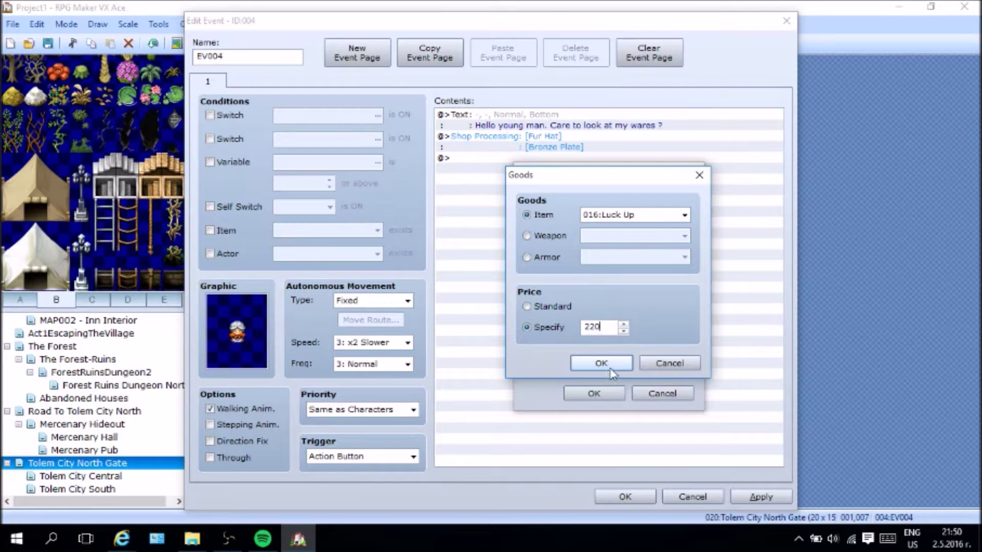
{"action": "left_click", "coordinate": [611, 364]}
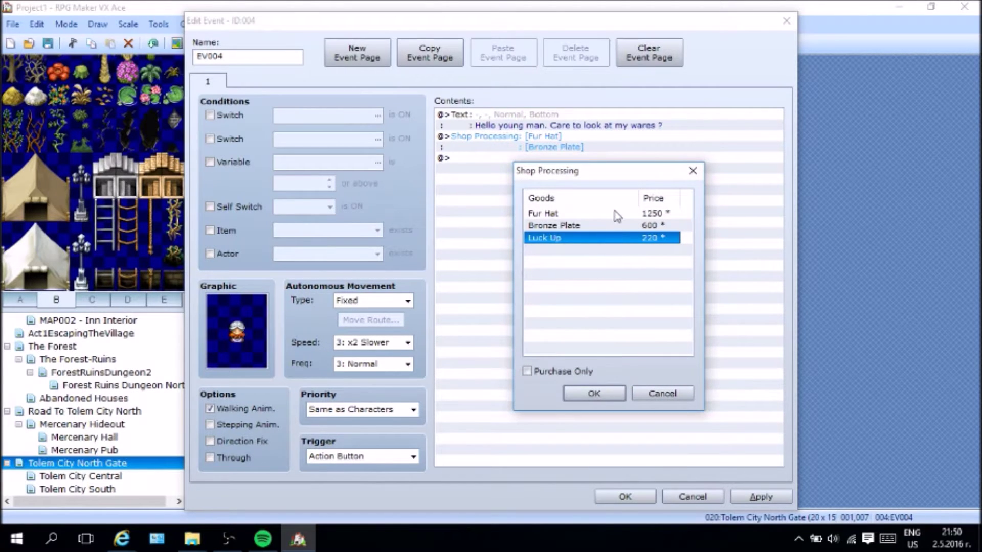
Step: Start a new goods entry below Luck Up, choosing an armor and switching its price to a specified value
{"action": "left_click", "coordinate": [571, 251]}
{"action": "right_click", "coordinate": [571, 251]}
{"action": "left_click", "coordinate": [596, 262]}
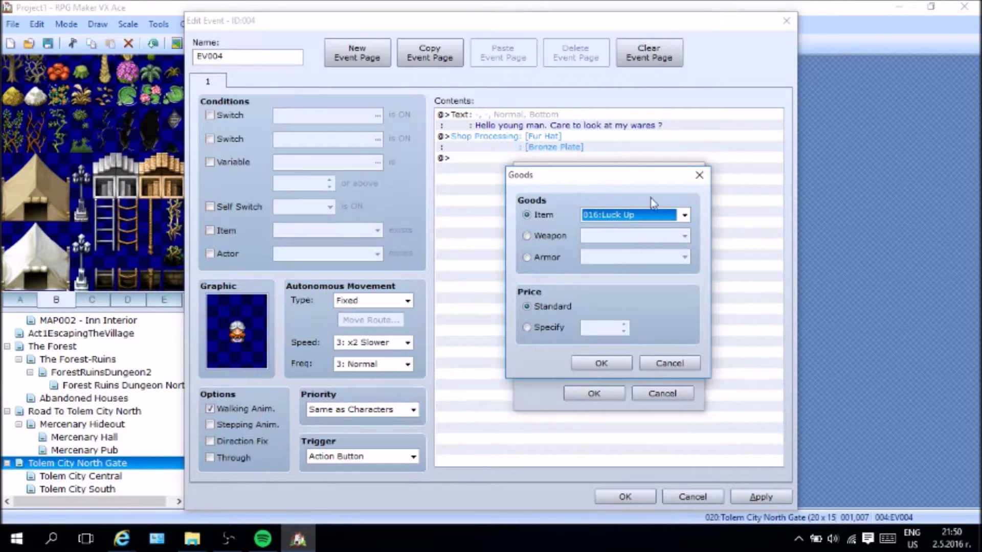
{"action": "left_click", "coordinate": [547, 260]}
{"action": "left_click", "coordinate": [684, 258]}
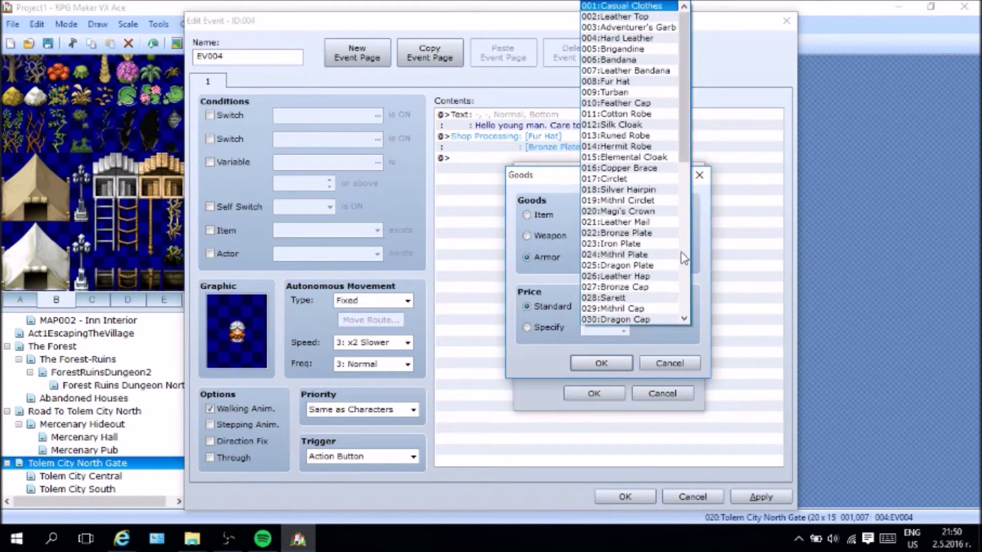
{"action": "scroll", "coordinate": [657, 276], "scroll_direction": "down", "scroll_amount": 5}
{"action": "scroll", "coordinate": [656, 276], "scroll_direction": "down", "scroll_amount": 1}
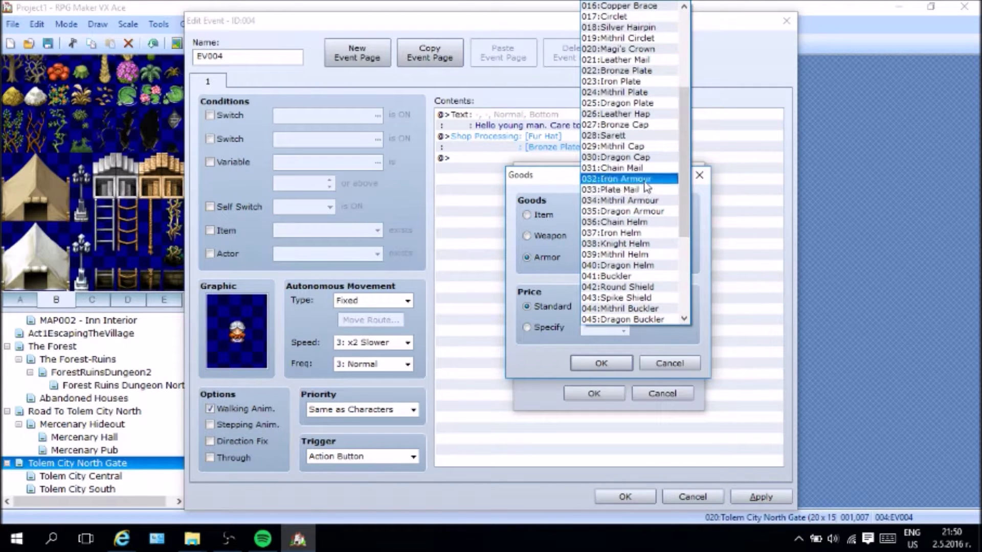
{"action": "left_click", "coordinate": [653, 136]}
{"action": "left_click", "coordinate": [558, 333]}
Step: Change the new entry's armor to Lucky Charm and add it at a specified price of 6000
{"action": "left_click", "coordinate": [685, 257]}
{"action": "scroll", "coordinate": [670, 258], "scroll_direction": "down", "scroll_amount": 1}
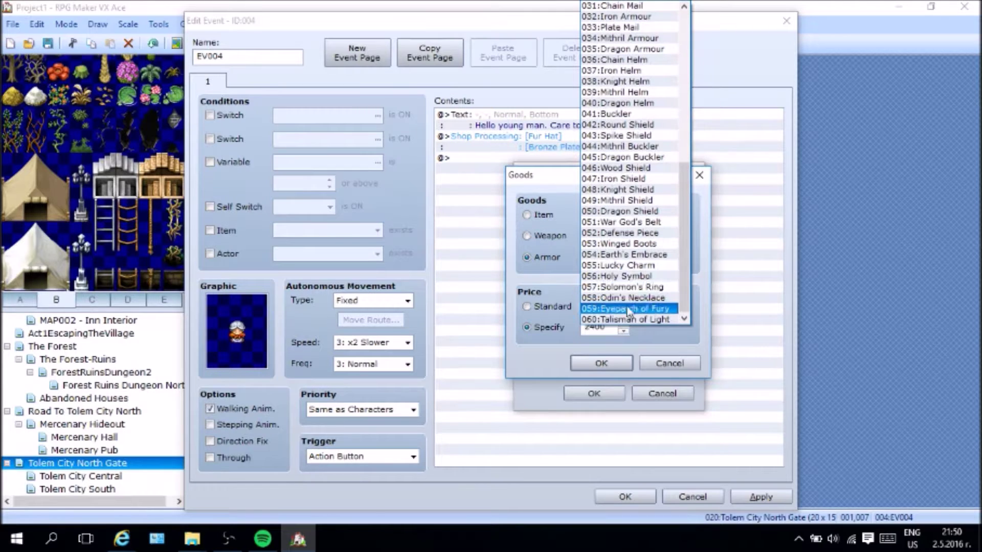
{"action": "left_click", "coordinate": [616, 266]}
{"action": "key", "text": "Tab"}
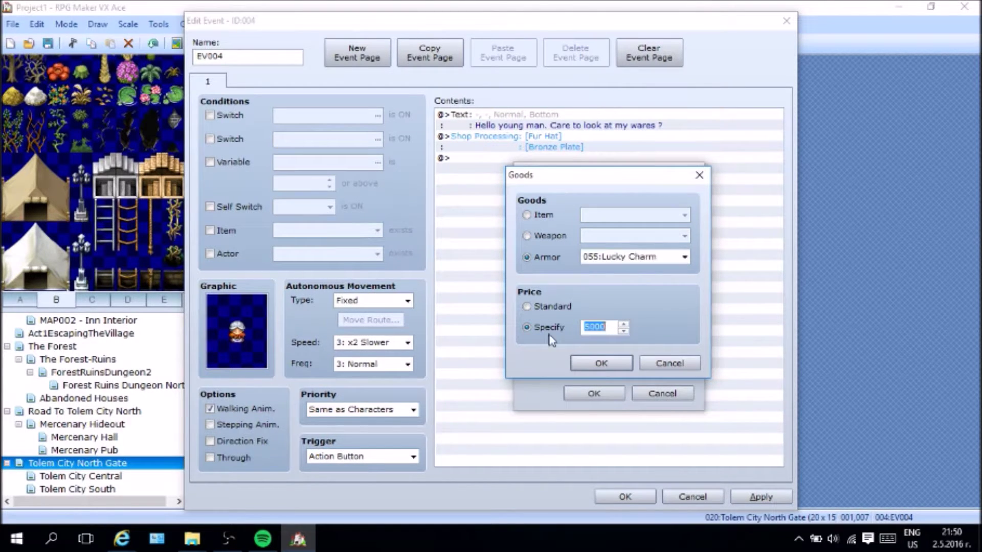
{"action": "type", "text": "6000"}
{"action": "left_click", "coordinate": [602, 364]}
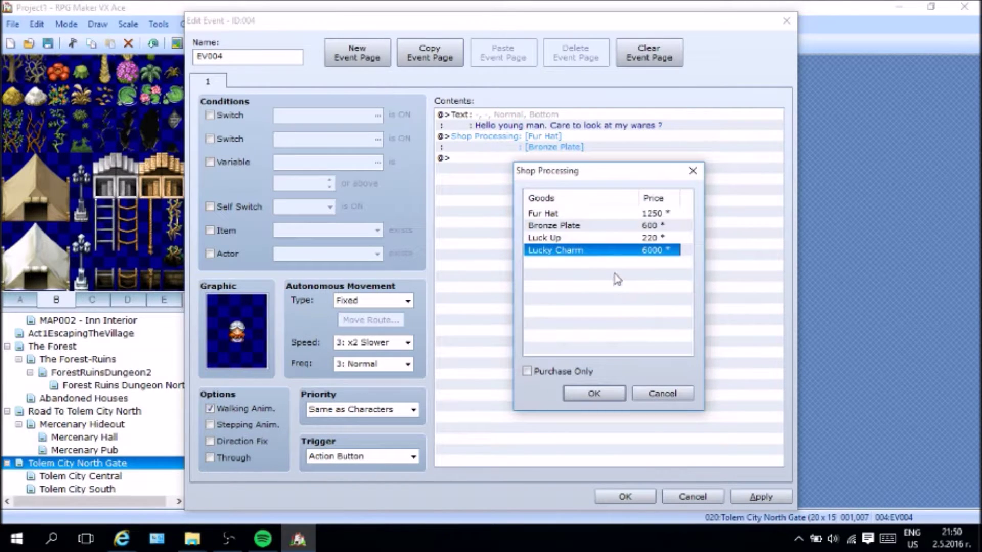
Step: Start another goods entry below Lucky Charm and choose the armor Wood Shield
{"action": "double_click", "coordinate": [618, 271]}
{"action": "left_click", "coordinate": [684, 259]}
{"action": "scroll", "coordinate": [649, 250], "scroll_direction": "down", "scroll_amount": 1}
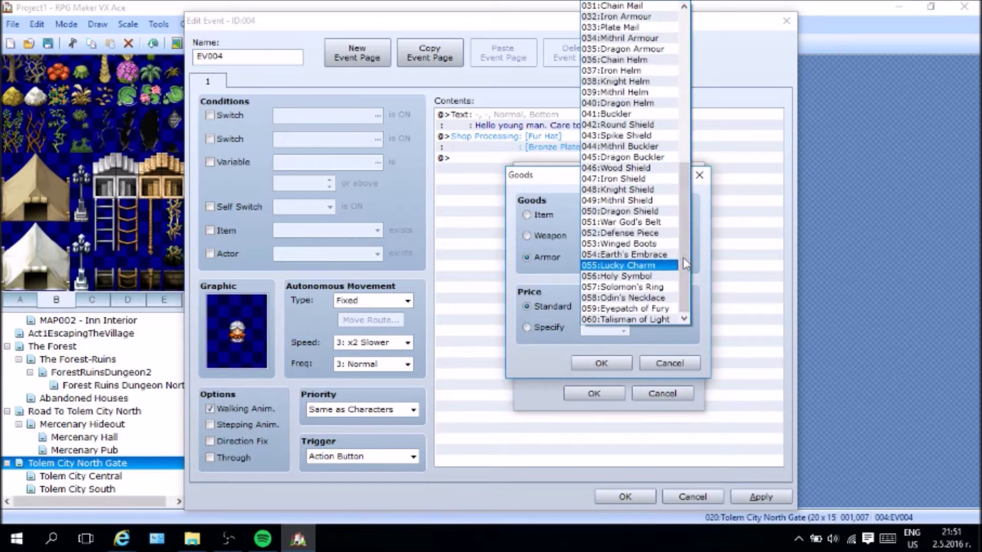
{"action": "scroll", "coordinate": [651, 255], "scroll_direction": "up", "scroll_amount": 1}
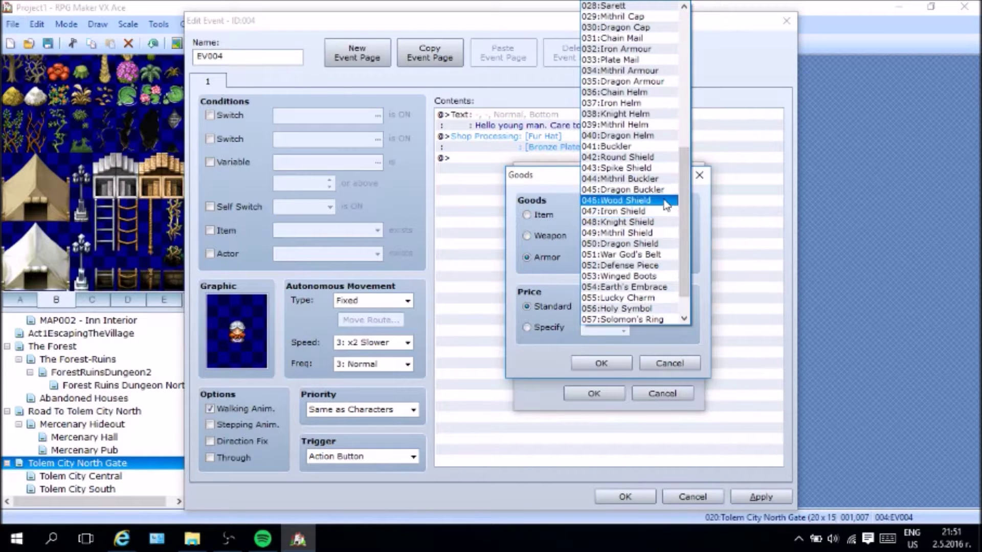
{"action": "left_click", "coordinate": [629, 200]}
Step: Specify a price of 200 for the Wood Shield, accept the goods list and save event EV004
{"action": "left_click", "coordinate": [554, 330]}
{"action": "double_click", "coordinate": [599, 328]}
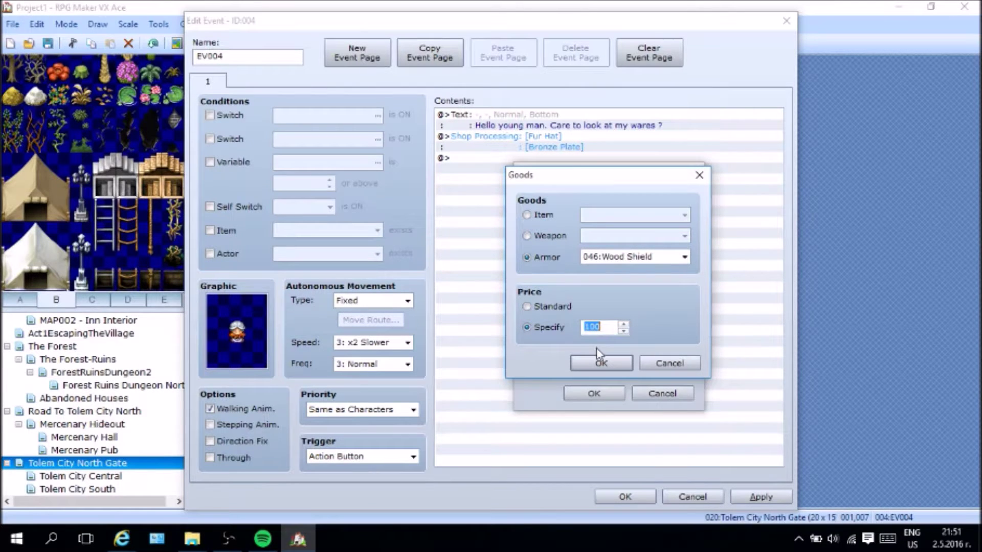
{"action": "type", "text": "15"}
{"action": "key", "text": "BackSpace"}
{"action": "key", "text": "BackSpace"}
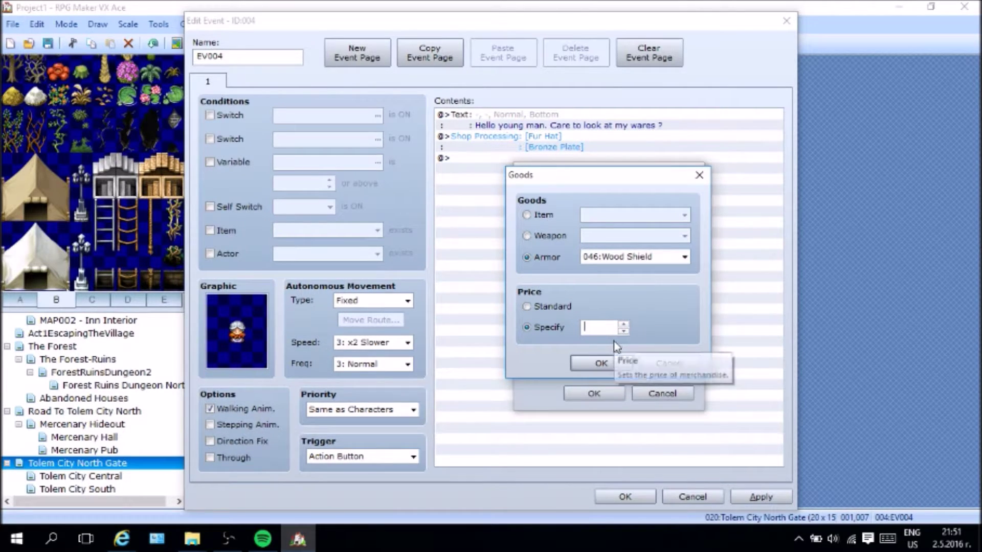
{"action": "type", "text": "2000"}
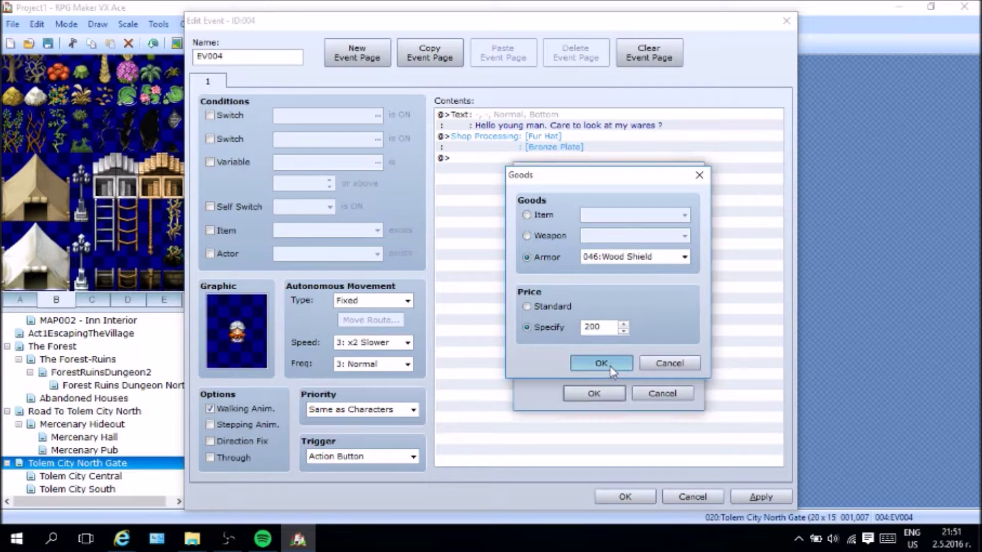
{"action": "left_click", "coordinate": [601, 364]}
{"action": "left_click", "coordinate": [595, 395]}
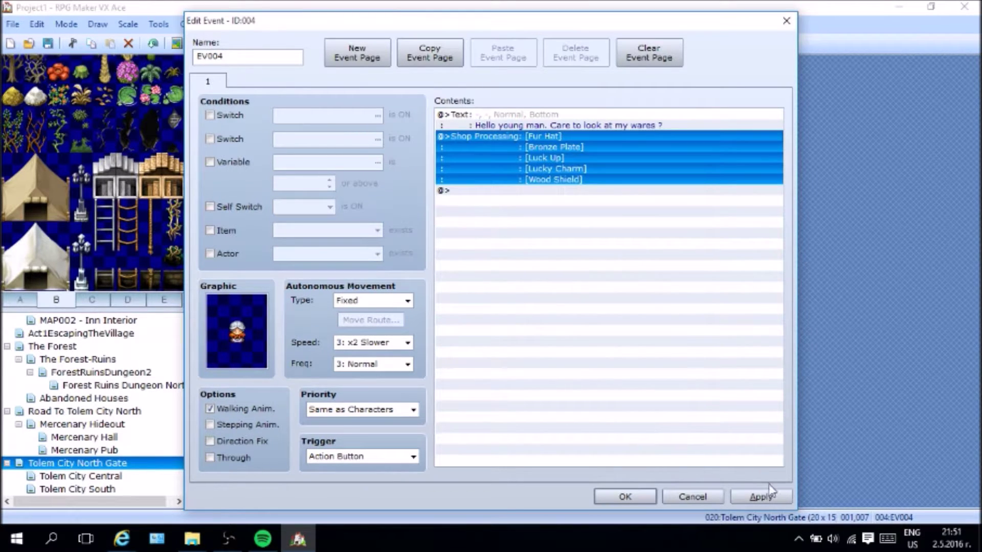
{"action": "left_click", "coordinate": [762, 496]}
{"action": "left_click", "coordinate": [620, 495]}
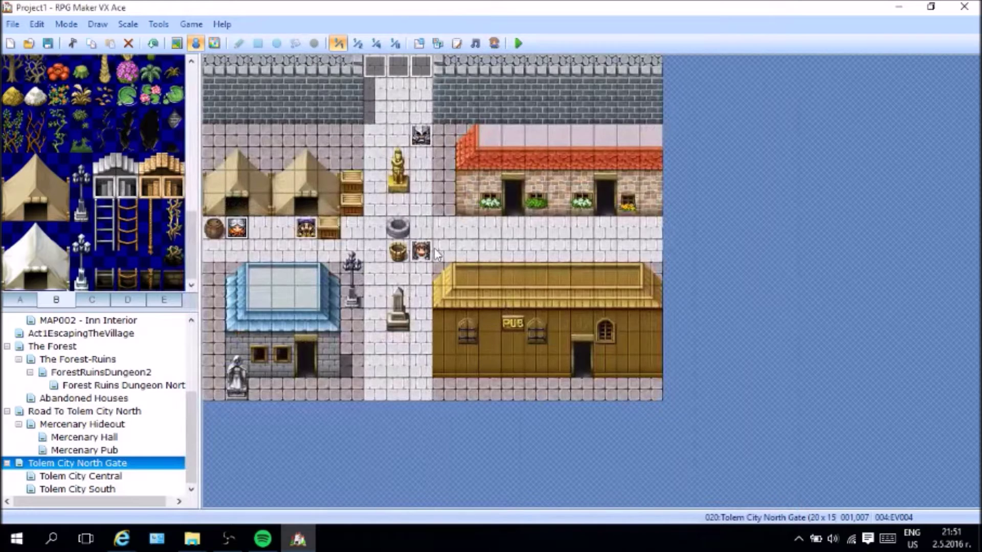
Step: Open event EV005, the merchant by the second tent, and set its autonomous movement type to Custom
{"action": "left_click", "coordinate": [447, 229]}
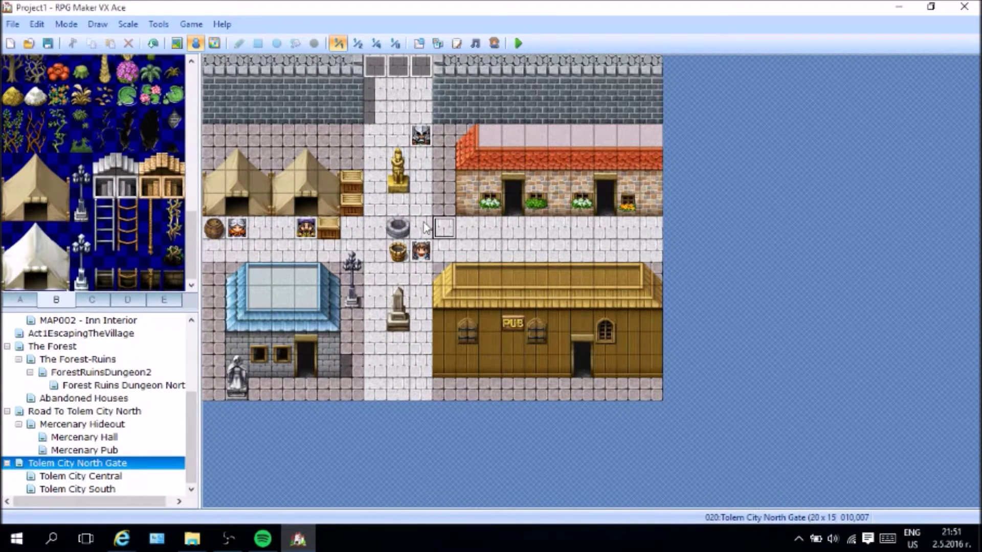
{"action": "right_click", "coordinate": [303, 227]}
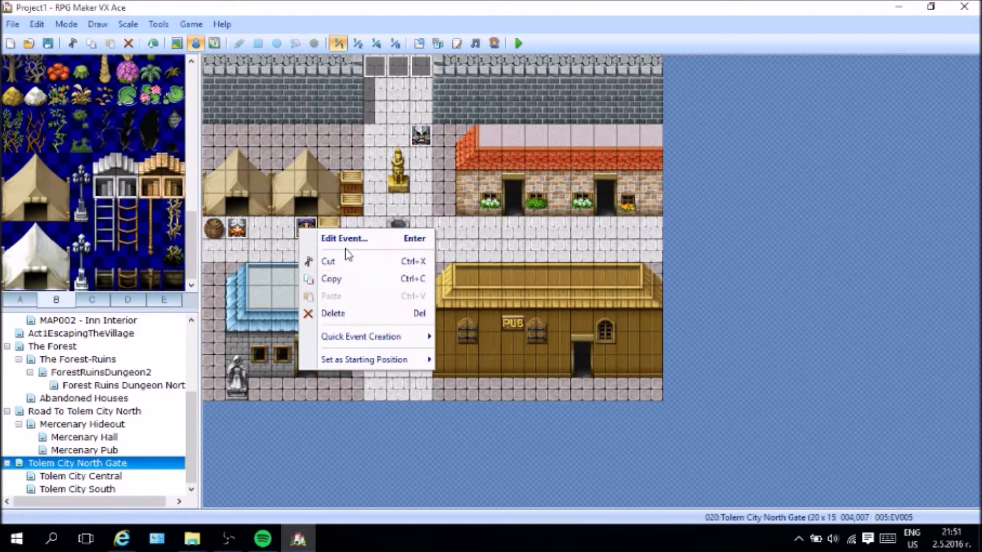
{"action": "left_click", "coordinate": [339, 237]}
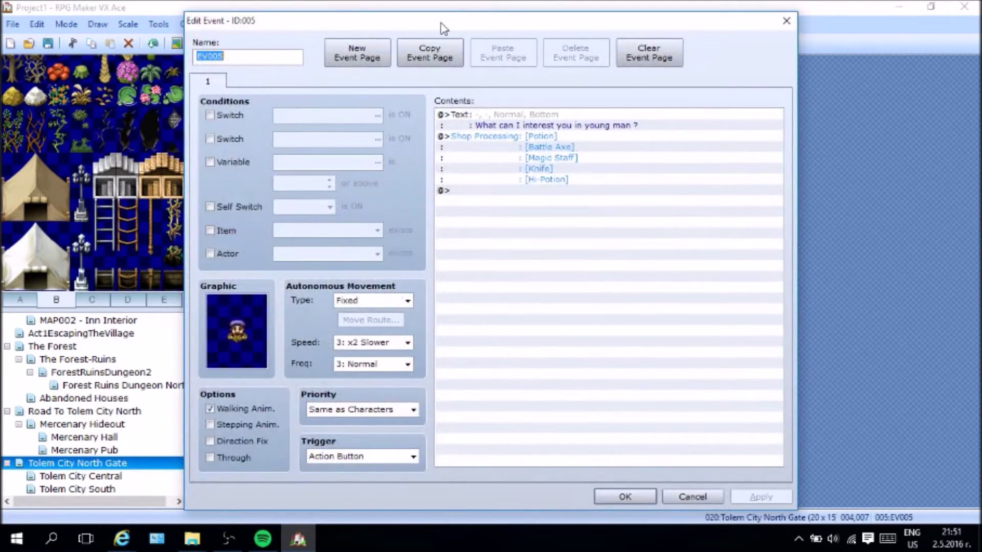
{"action": "left_click_drag", "start_coordinate": [443, 28], "coordinate": [967, 73]}
{"action": "left_click", "coordinate": [916, 363]}
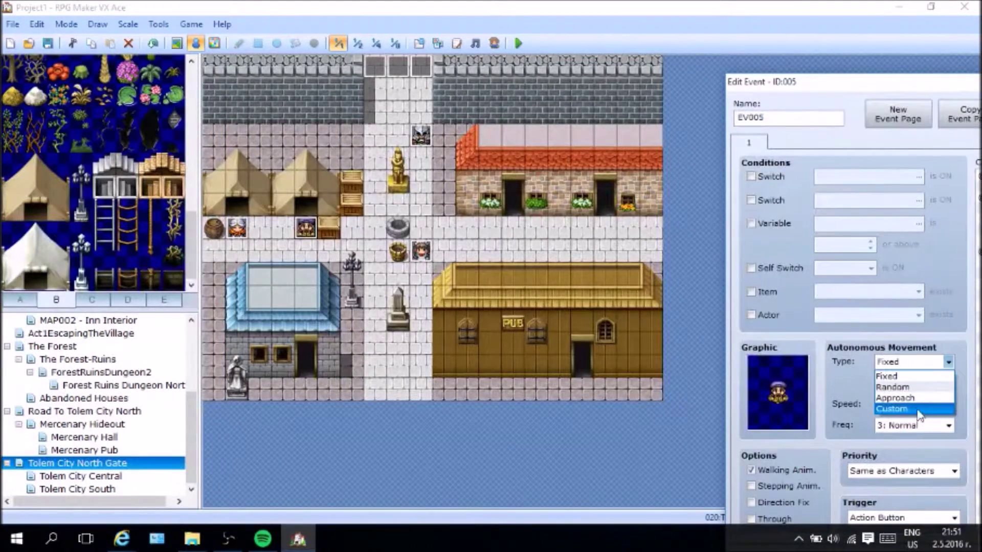
{"action": "left_click", "coordinate": [899, 408]}
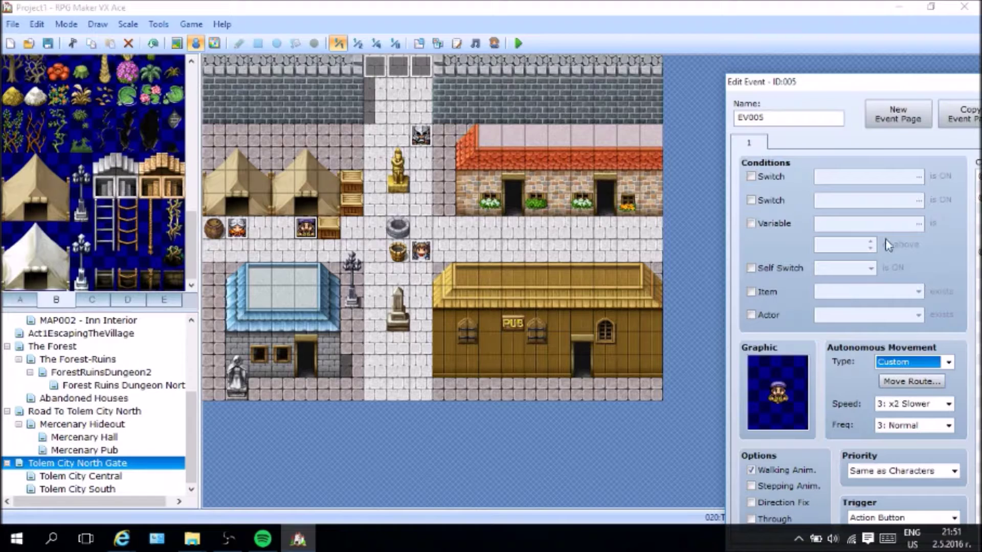
Step: Set EV005's trigger to Player Touch
{"action": "left_click", "coordinate": [914, 518]}
{"action": "left_click", "coordinate": [905, 471]}
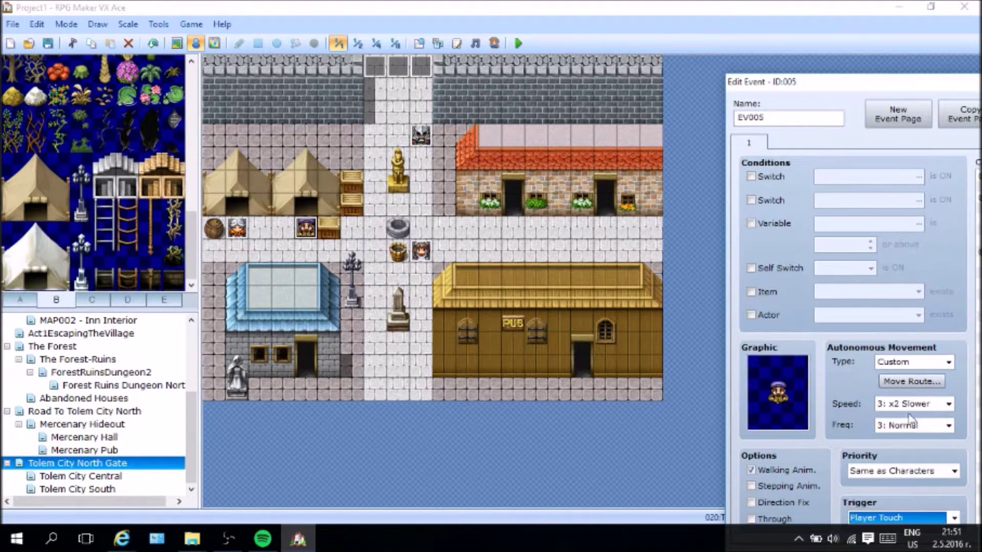
{"action": "left_click_drag", "start_coordinate": [900, 87], "coordinate": [740, 30]}
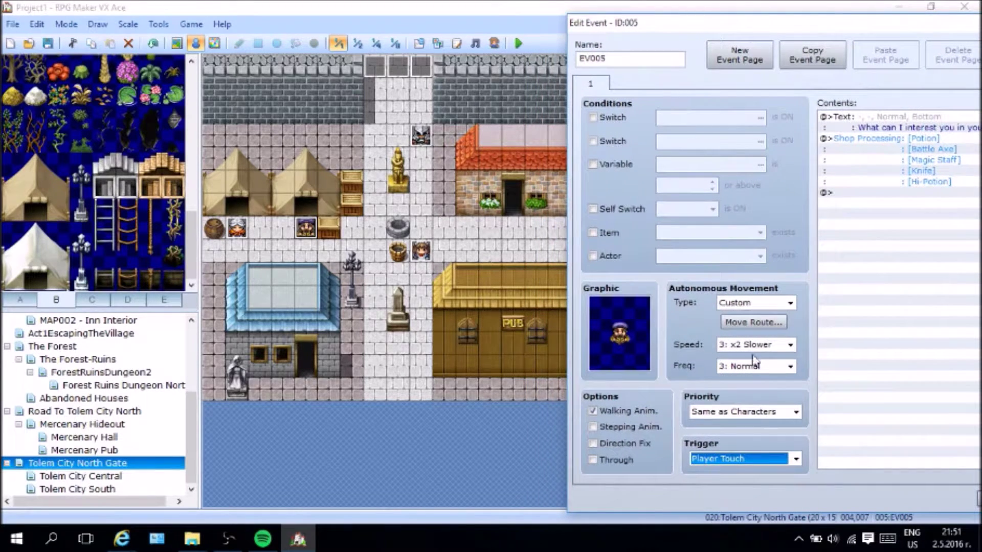
Step: Give EV005 a custom move route of Move Down, Move Right, Move Left and Move Up, and accept it
{"action": "left_click", "coordinate": [754, 322]}
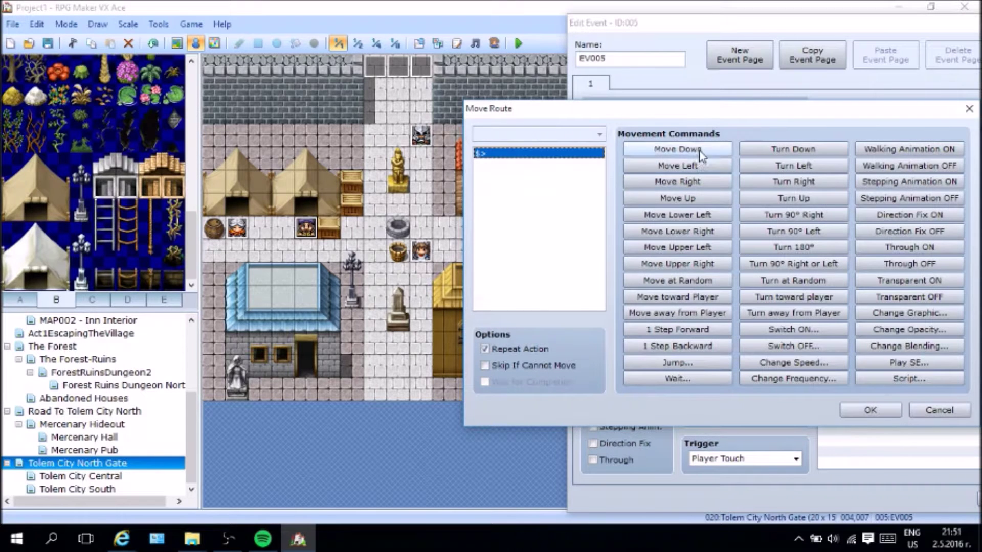
{"action": "left_click", "coordinate": [679, 149]}
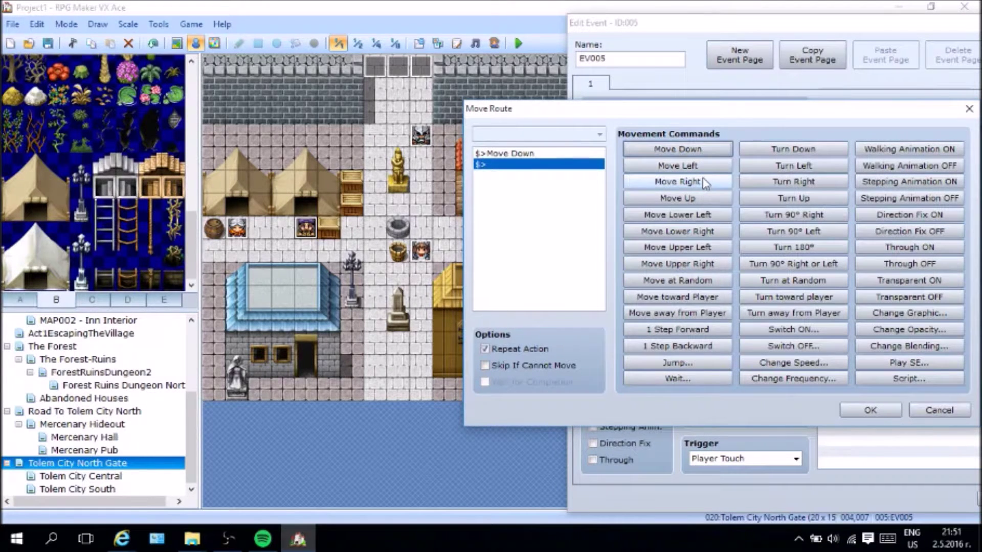
{"action": "left_click", "coordinate": [704, 183]}
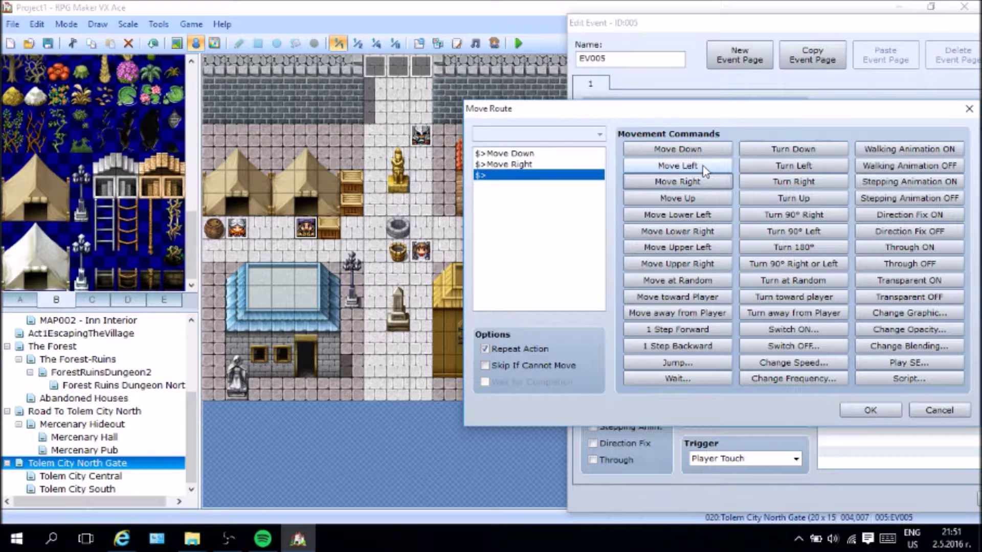
{"action": "left_click", "coordinate": [688, 166]}
{"action": "left_click", "coordinate": [697, 198]}
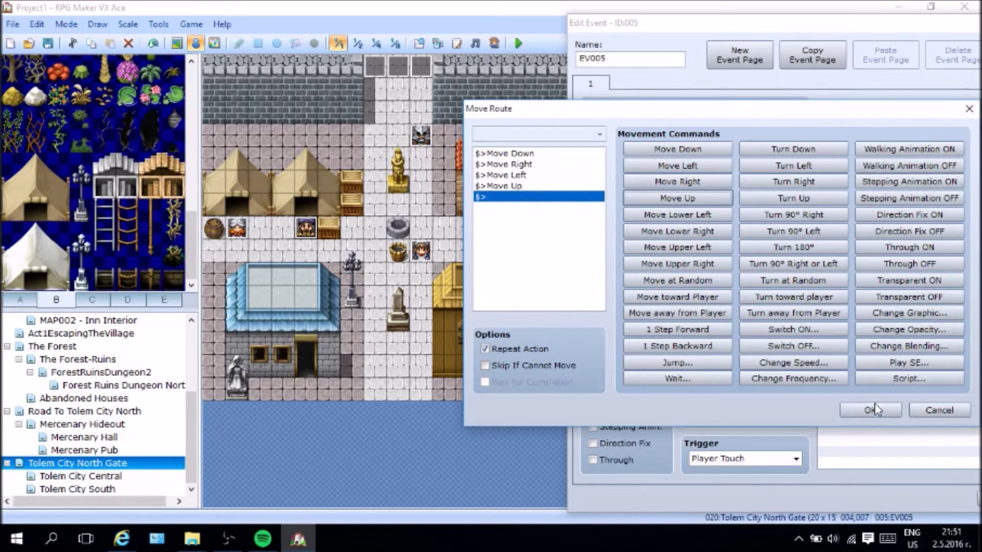
{"action": "left_click", "coordinate": [870, 411]}
Step: Set EV005's autonomous movement frequency to 4: Higher and save the event
{"action": "left_click", "coordinate": [758, 367]}
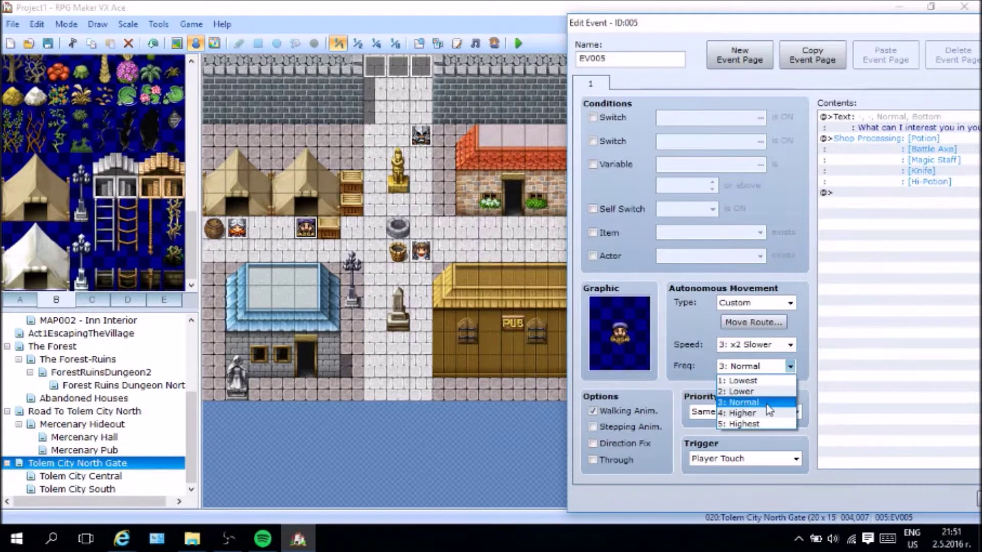
{"action": "left_click", "coordinate": [765, 414]}
{"action": "left_click", "coordinate": [900, 193]}
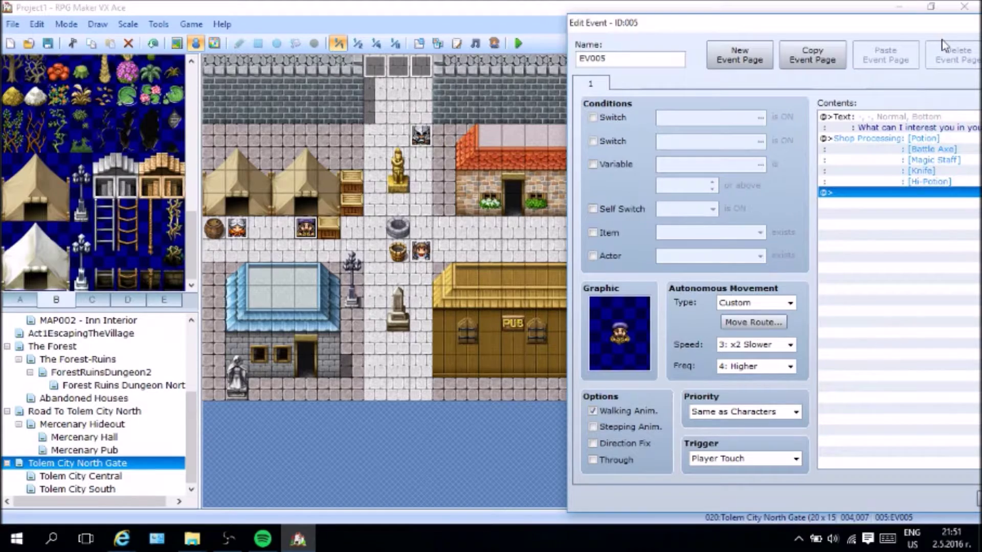
{"action": "left_click_drag", "start_coordinate": [891, 27], "coordinate": [482, 13]}
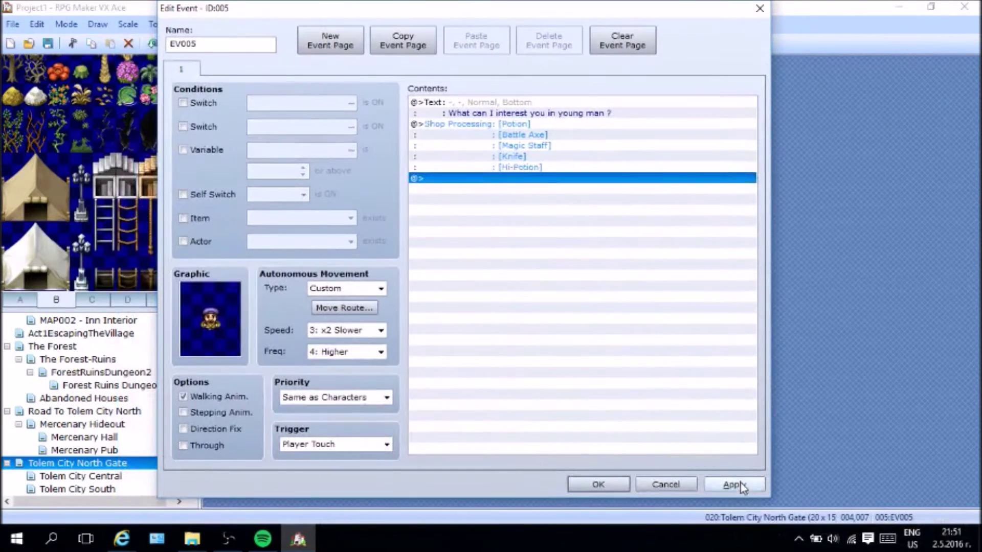
{"action": "left_click", "coordinate": [619, 485]}
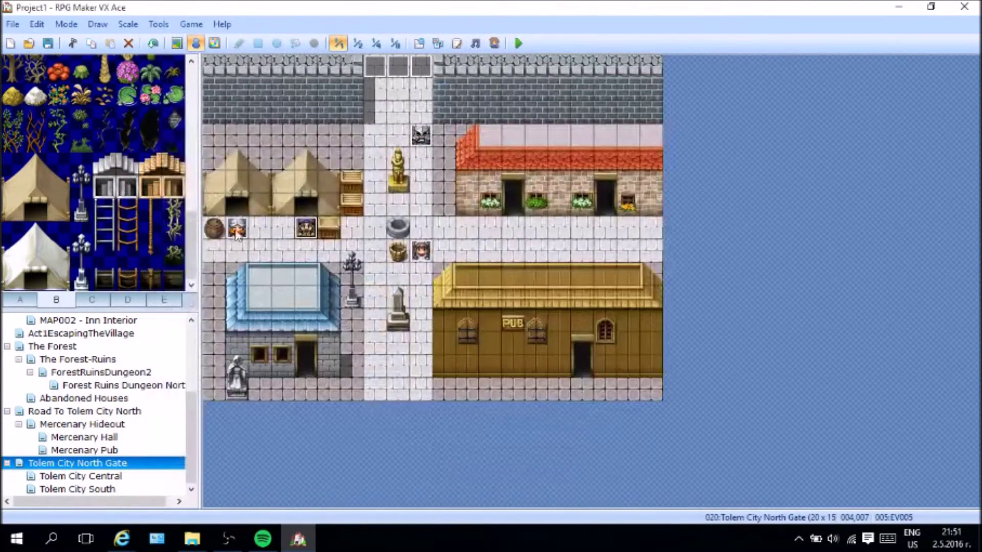
{"action": "right_click", "coordinate": [235, 241]}
{"action": "left_click", "coordinate": [269, 246]}
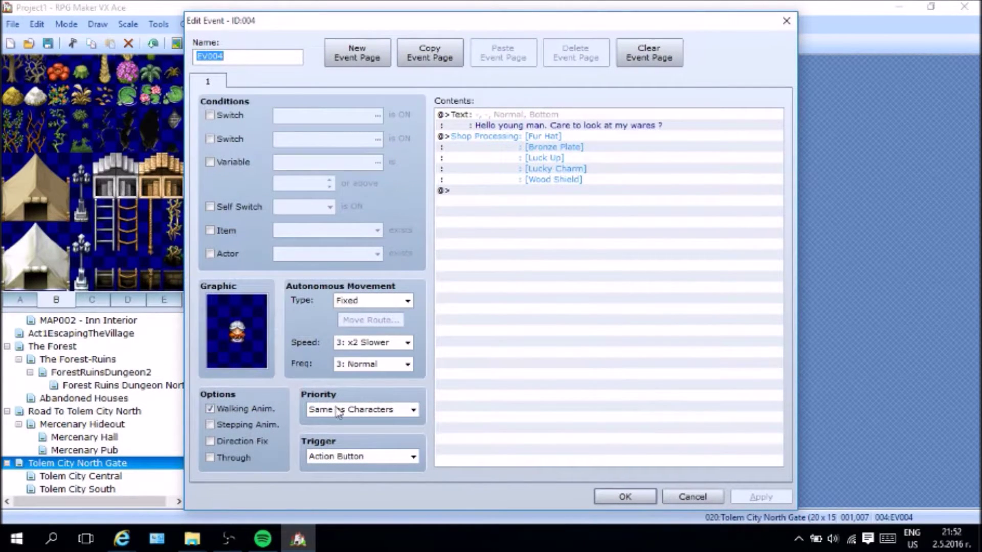
{"action": "left_click", "coordinate": [693, 497]}
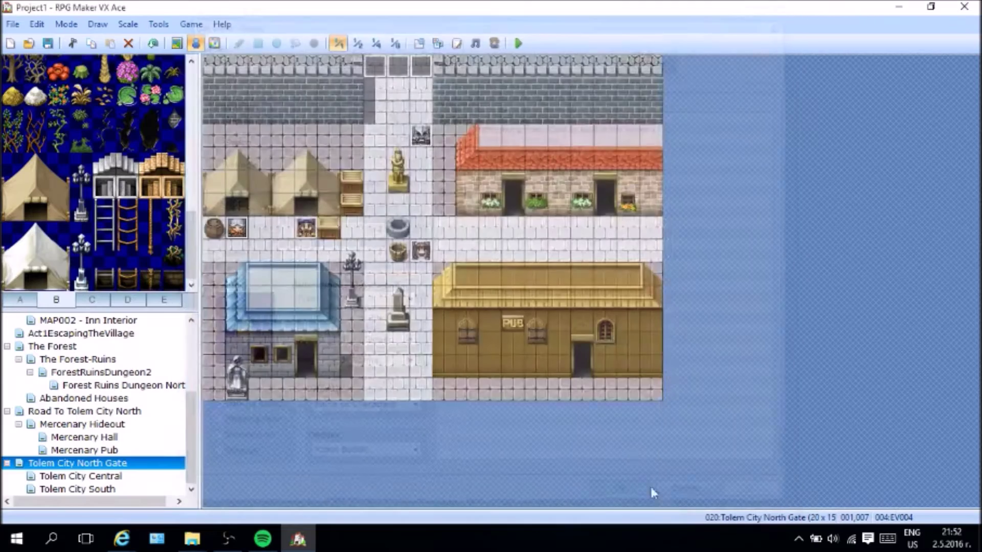
{"action": "left_click", "coordinate": [611, 236]}
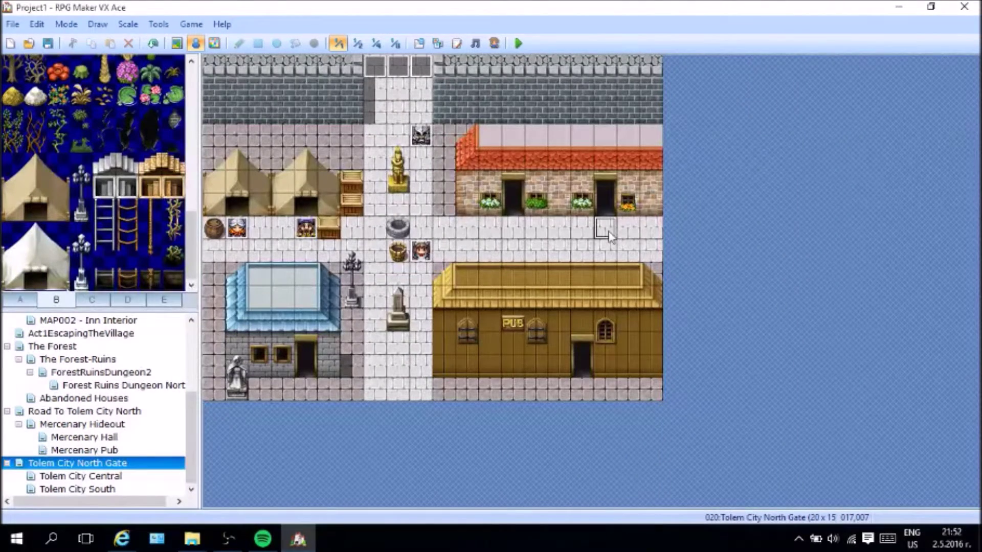
Step: Open event EV001 below the north gate and set its trigger to Event Touch, keeping the priority Same as Characters
{"action": "right_click", "coordinate": [424, 145]}
{"action": "left_click", "coordinate": [503, 152]}
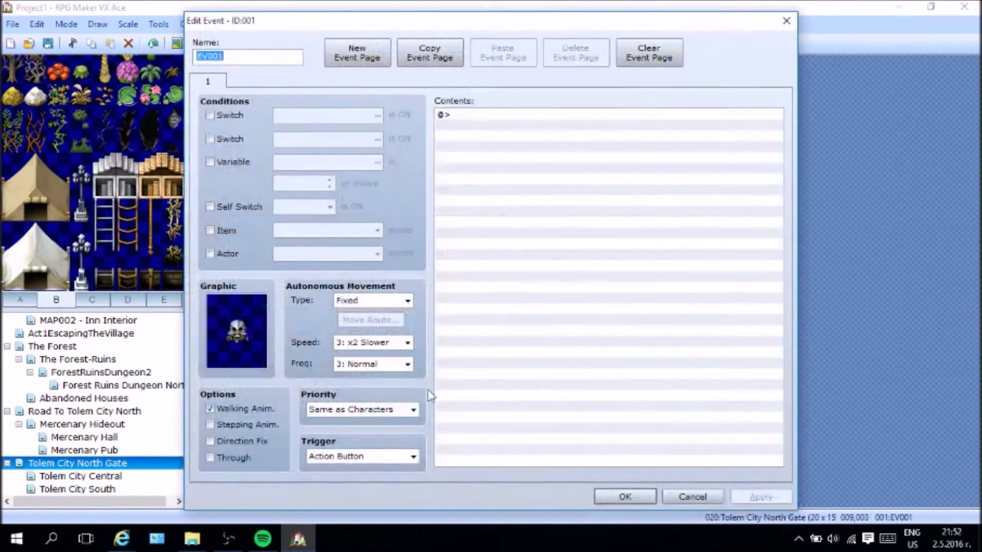
{"action": "left_click", "coordinate": [379, 409]}
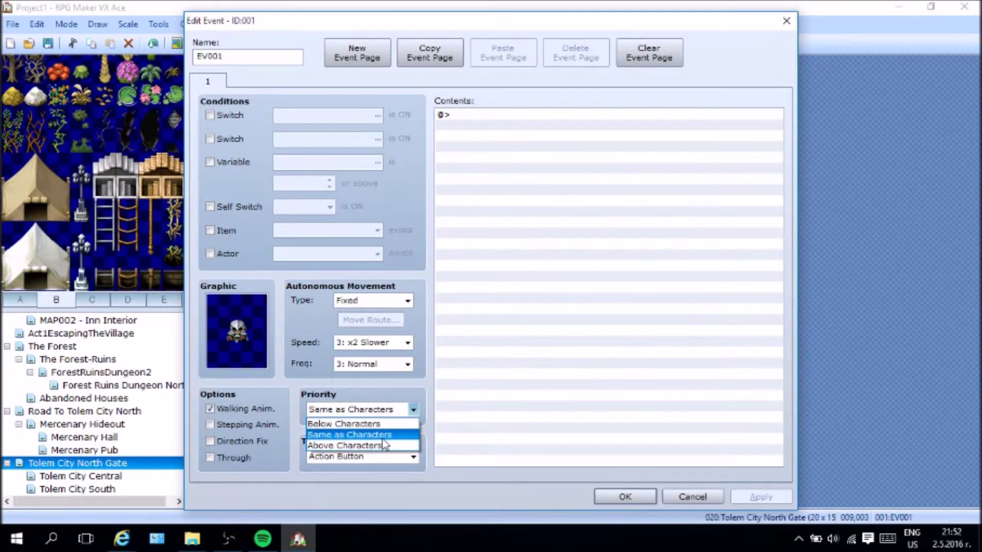
{"action": "left_click", "coordinate": [358, 432]}
{"action": "left_click", "coordinate": [411, 456]}
{"action": "left_click", "coordinate": [381, 492]}
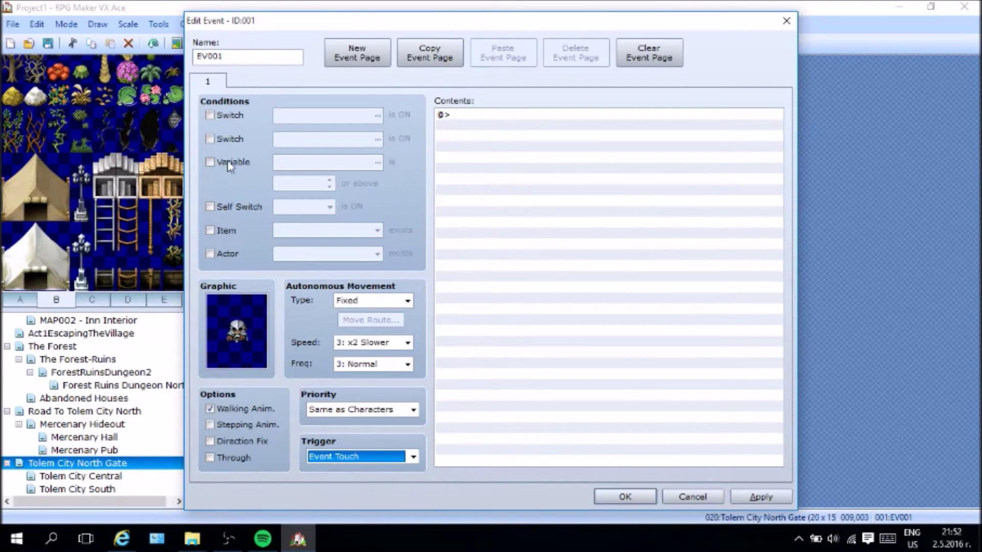
{"action": "double_click", "coordinate": [504, 115]}
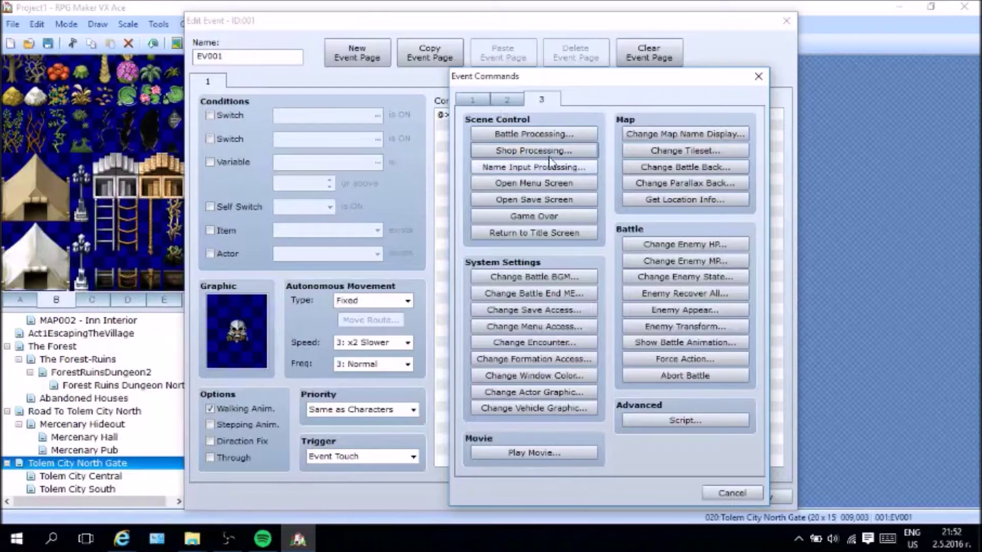
{"action": "left_click", "coordinate": [494, 98]}
{"action": "left_click", "coordinate": [758, 76]}
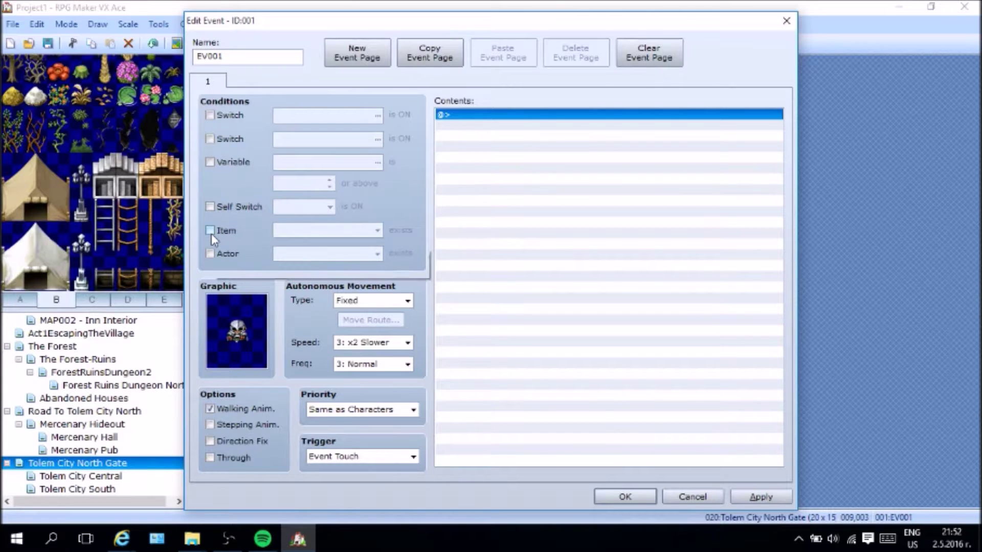
{"action": "right_click", "coordinate": [442, 121]}
{"action": "left_click", "coordinate": [483, 132]}
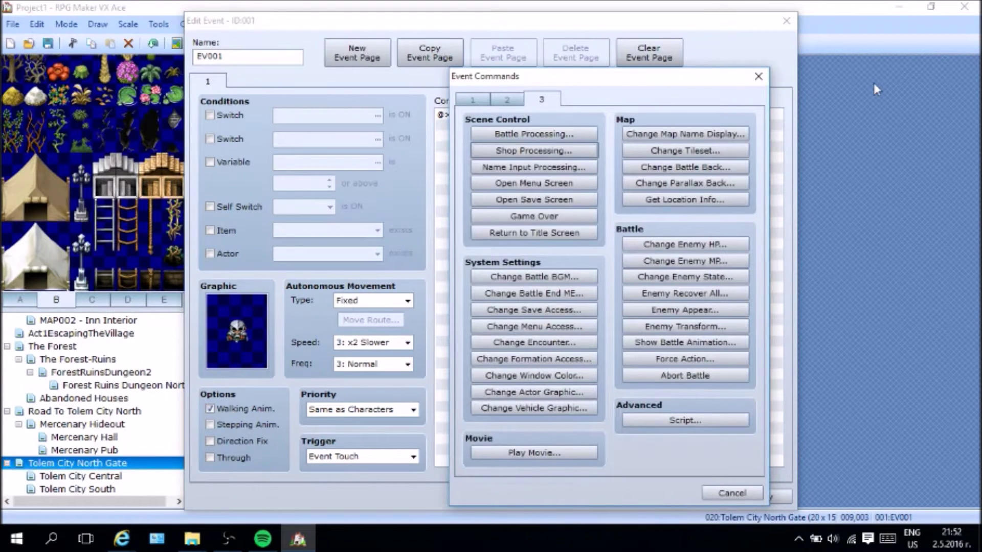
{"action": "left_click", "coordinate": [759, 76]}
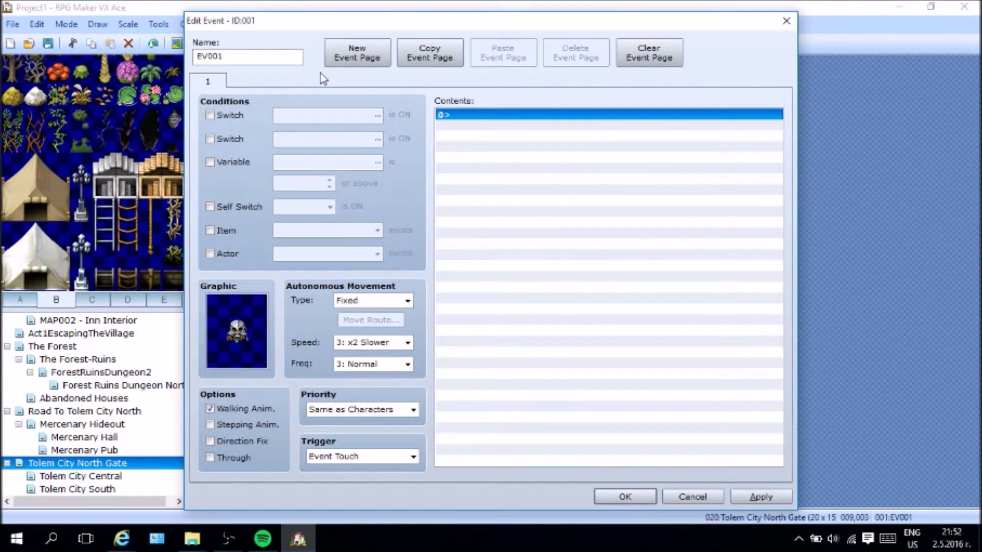
Step: Enable EV001's Variable condition with Character Morale at 30 or above and save the event
{"action": "left_click", "coordinate": [232, 162]}
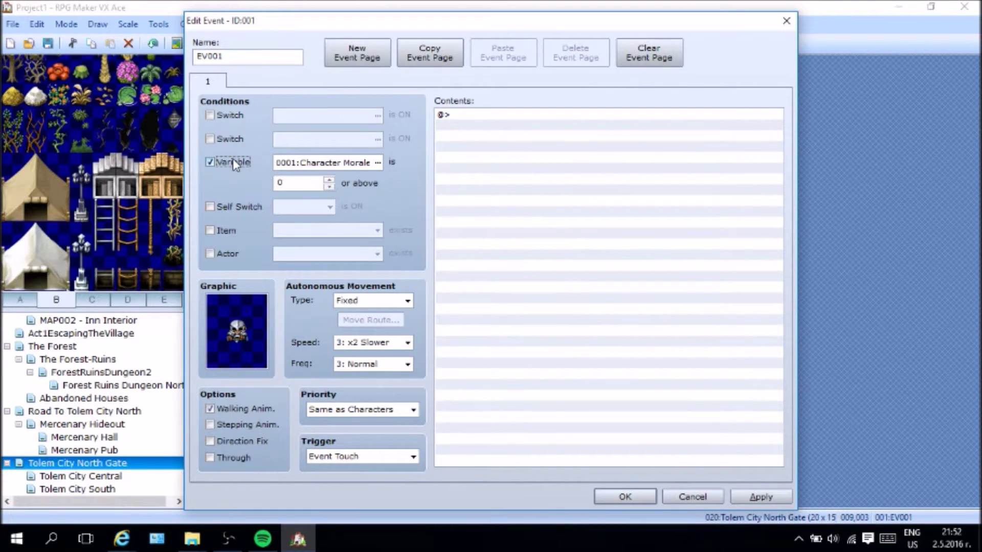
{"action": "double_click", "coordinate": [494, 116]}
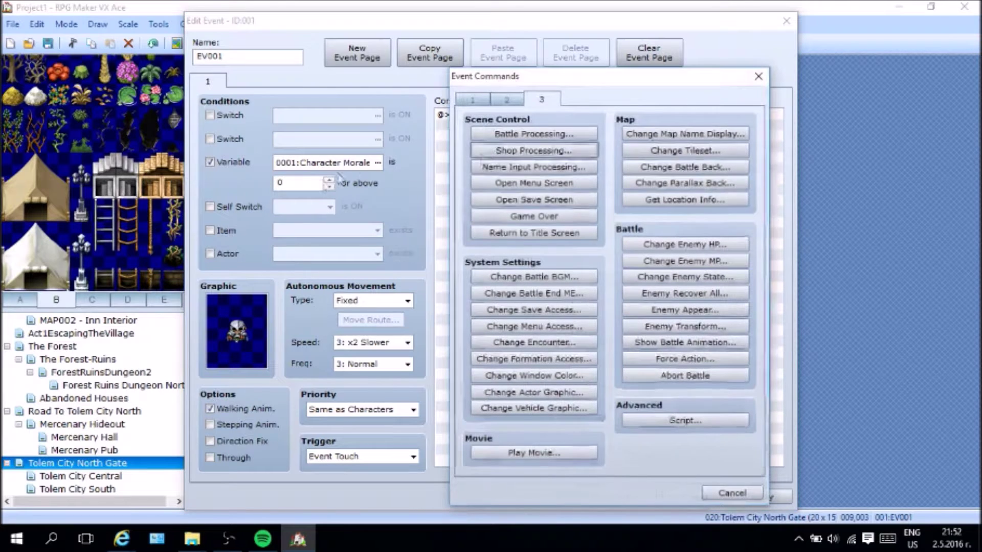
{"action": "key", "text": "Escape"}
{"action": "left_click", "coordinate": [317, 186]}
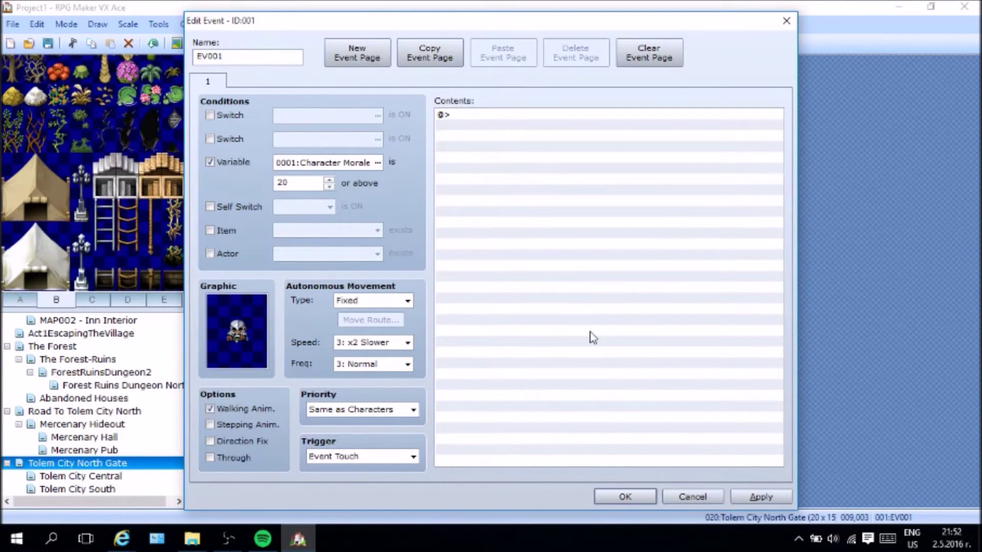
{"action": "left_click", "coordinate": [479, 168]}
{"action": "left_click", "coordinate": [298, 187]}
{"action": "key", "text": "Return"}
Step: Reopen EV001 and set the Character Morale condition to 10 or above
{"action": "right_click", "coordinate": [420, 135]}
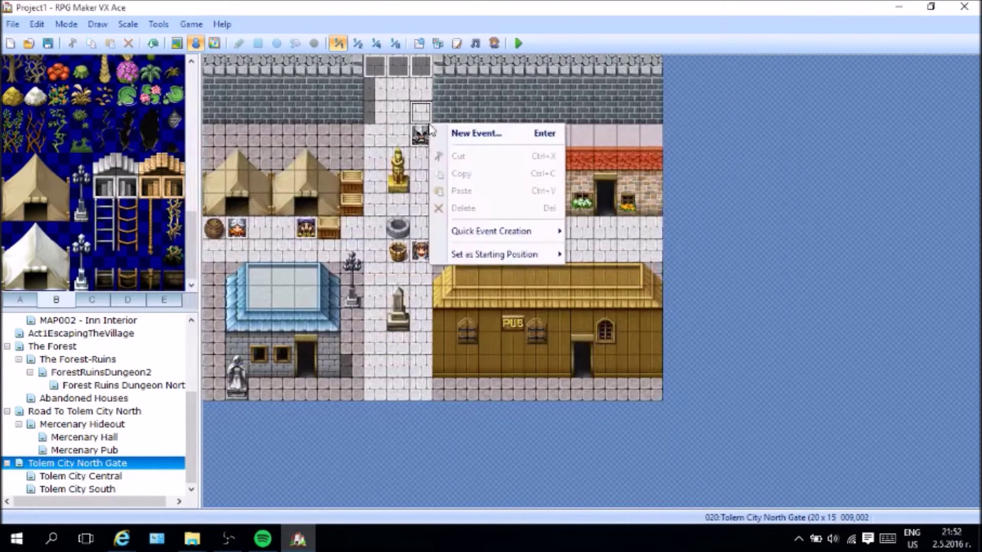
{"action": "left_click", "coordinate": [442, 146]}
{"action": "left_click", "coordinate": [314, 183]}
{"action": "double_click", "coordinate": [500, 123]}
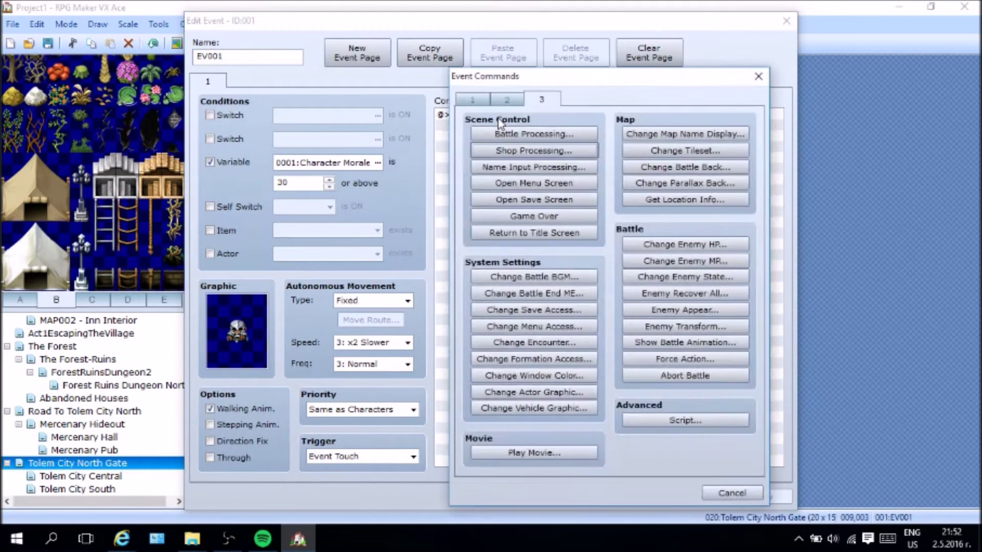
{"action": "left_click", "coordinate": [756, 79]}
{"action": "left_click", "coordinate": [276, 170]}
{"action": "left_click", "coordinate": [282, 182]}
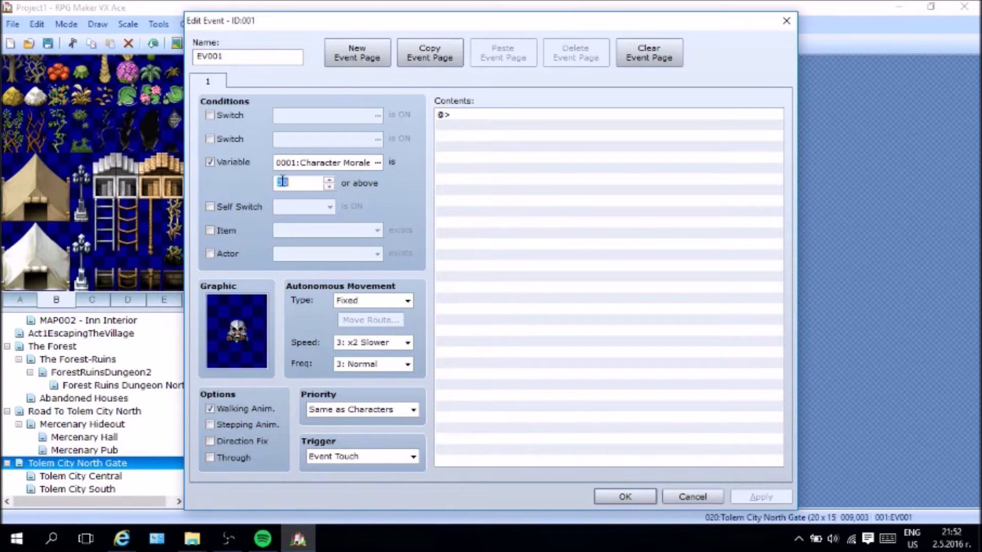
{"action": "type", "text": "10"}
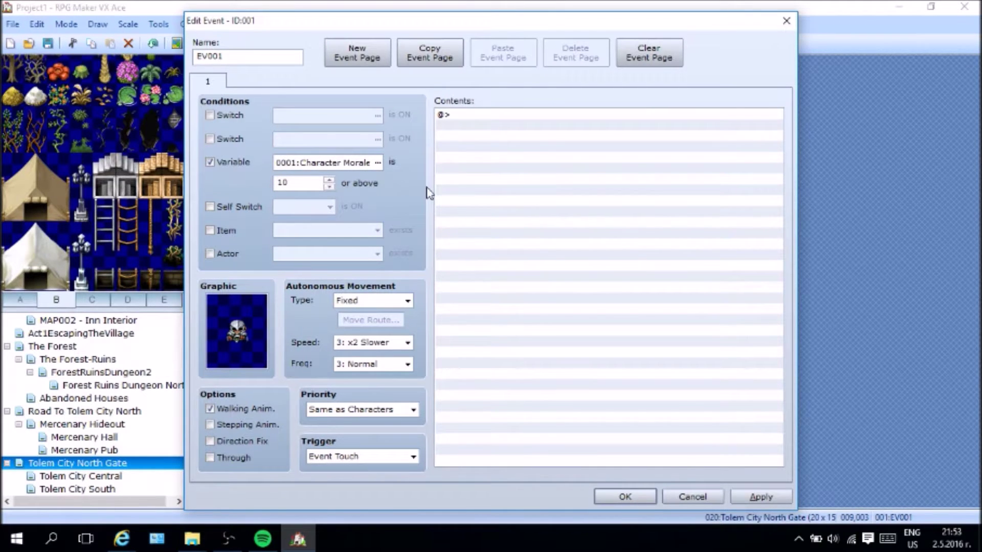
Step: Add a Show Text command to EV001 and begin its message with "Welcome to Tolem city"
{"action": "double_click", "coordinate": [559, 115]}
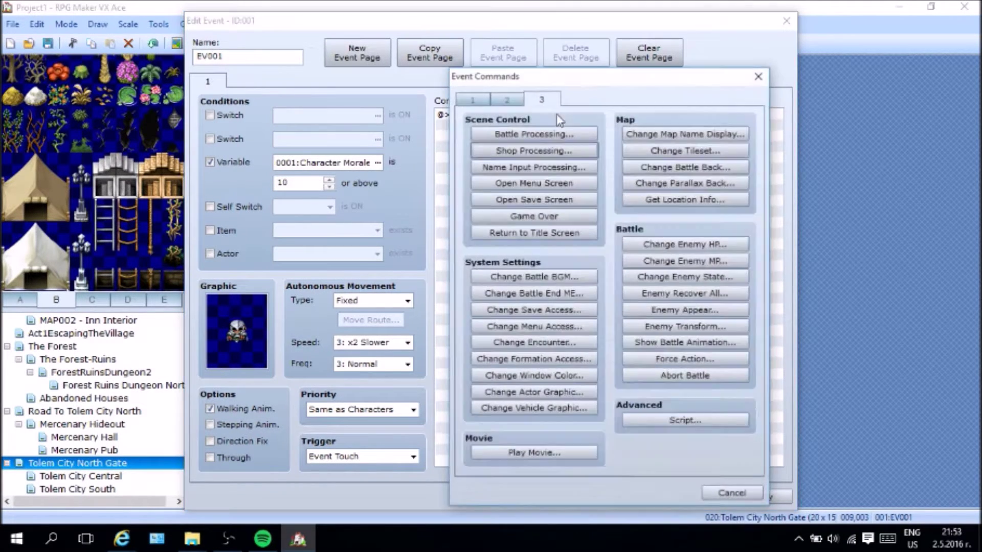
{"action": "left_click", "coordinate": [473, 99]}
{"action": "left_click", "coordinate": [534, 134]}
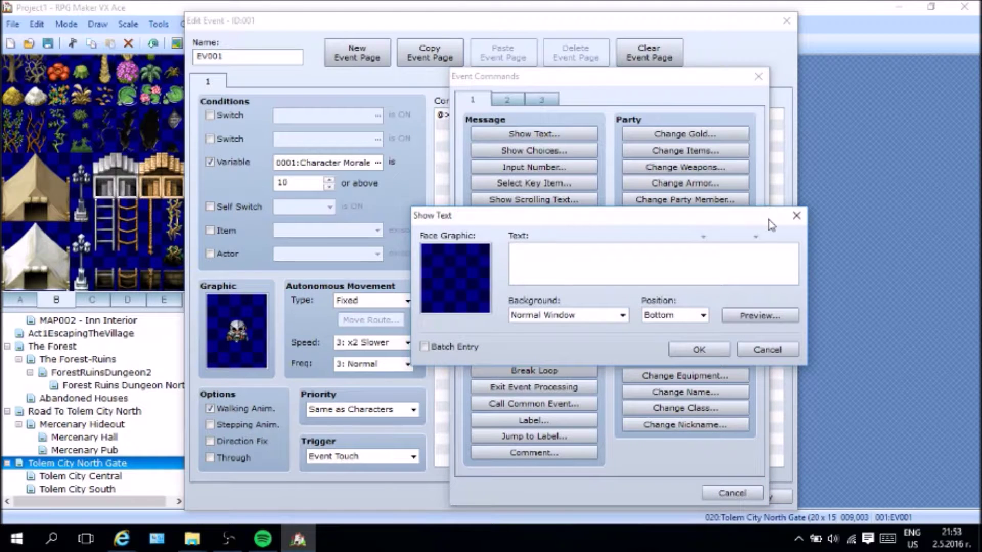
{"action": "type", "text": "come To"}
{"action": "key", "text": "BackSpace"}
{"action": "key", "text": "BackSpace"}
{"action": "key", "text": "BackSpace"}
{"action": "key", "text": "BackSpace"}
{"action": "type", "text": "to to"}
{"action": "key", "text": "BackSpace"}
{"action": "key", "text": "BackSpace"}
{"action": "type", "text": "Tolem c"}
{"action": "key", "text": "BackSpace"}
{"action": "type", "text": "City"}
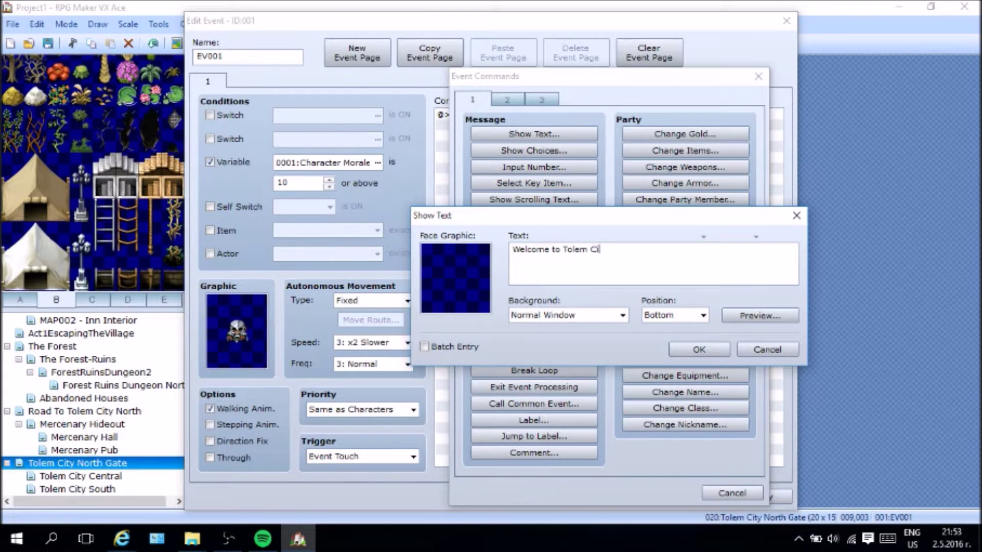
{"action": "key", "text": "BackSpace"}
{"action": "key", "text": "BackSpace"}
{"action": "type", "text": "city"}
{"action": "key", "text": "BackSpace"}
Step: Complete the message with "! The western part of the city is currently closed for renovations. But feel free to look around everywhere else !" and accept it
{"action": "type", "text": "! The western part"}
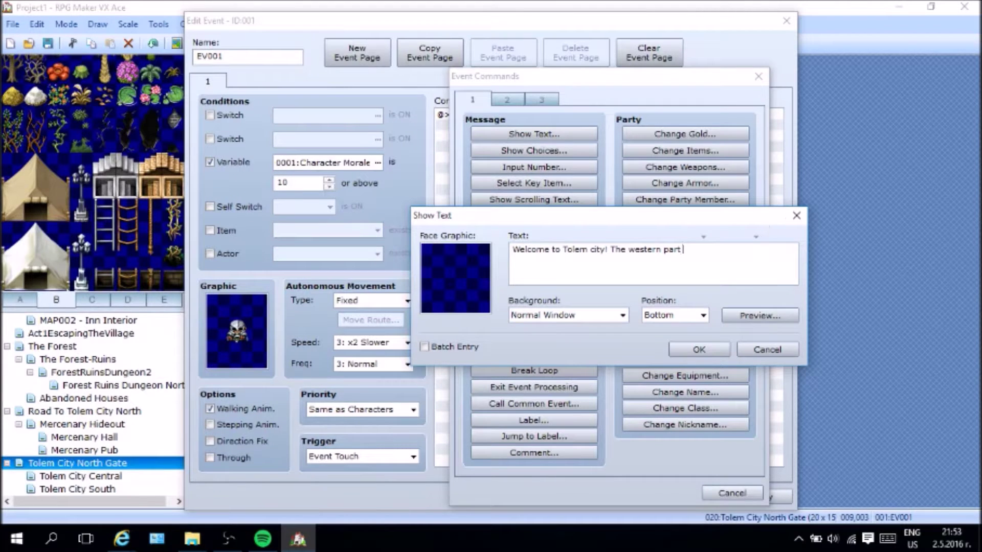
{"action": "type", "text": " of the city i"}
{"action": "type", "text": "s currently clos"}
{"action": "type", "text": "ed for rento"}
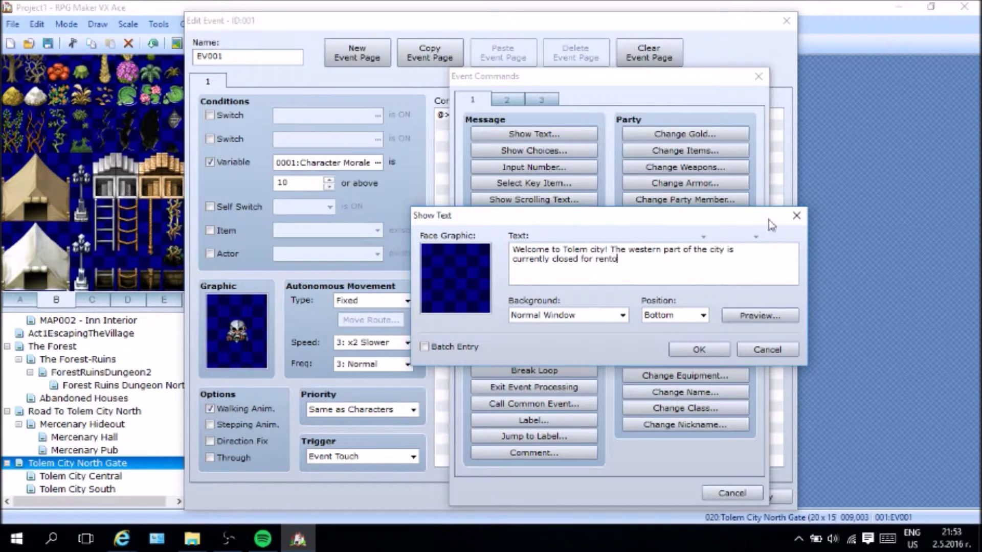
{"action": "key", "text": "BackSpace"}
{"action": "type", "text": "ovations. But feel free to lo"}
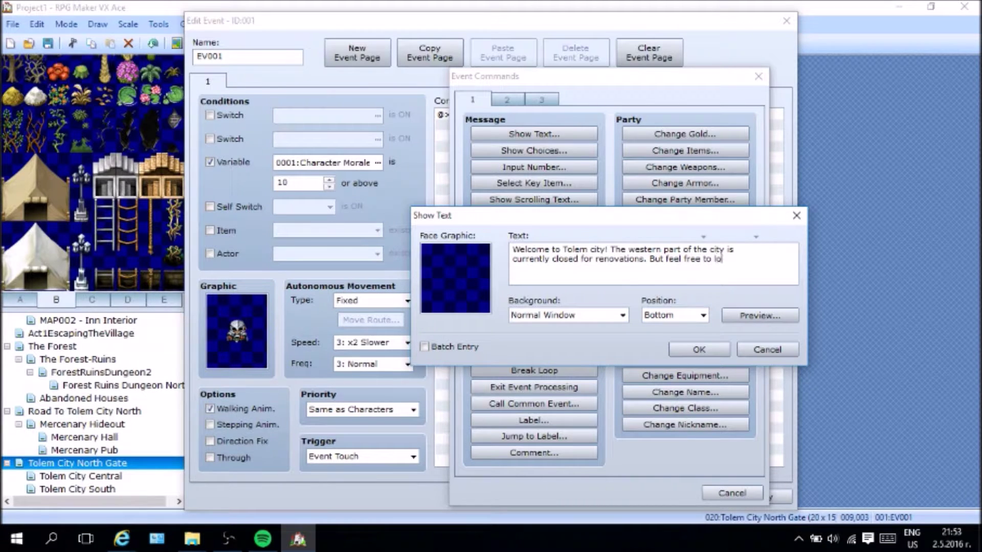
{"action": "type", "text": "ok around everywhere "}
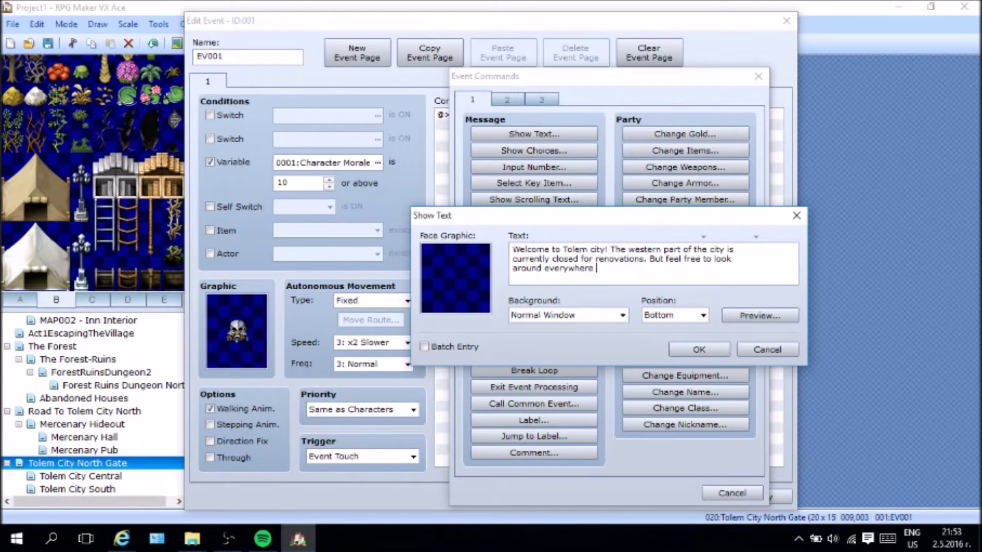
{"action": "type", "text": "else !"}
{"action": "left_click", "coordinate": [699, 350]}
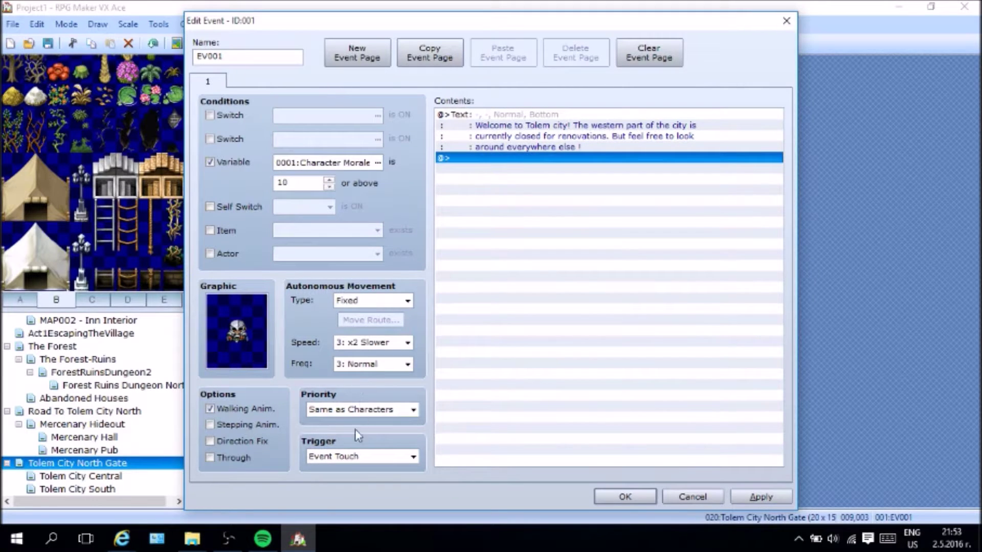
Step: Adjust the trigger choice of EV001's first page, then apply and save the event
{"action": "left_click", "coordinate": [355, 458]}
{"action": "left_click", "coordinate": [358, 490]}
{"action": "key", "text": "Up"}
{"action": "left_click", "coordinate": [761, 497]}
{"action": "left_click", "coordinate": [625, 497]}
Step: Reopen EV001, add a second event page, and start a Show Text command in its contents
{"action": "right_click", "coordinate": [423, 135]}
{"action": "left_click", "coordinate": [440, 143]}
{"action": "left_click", "coordinate": [327, 58]}
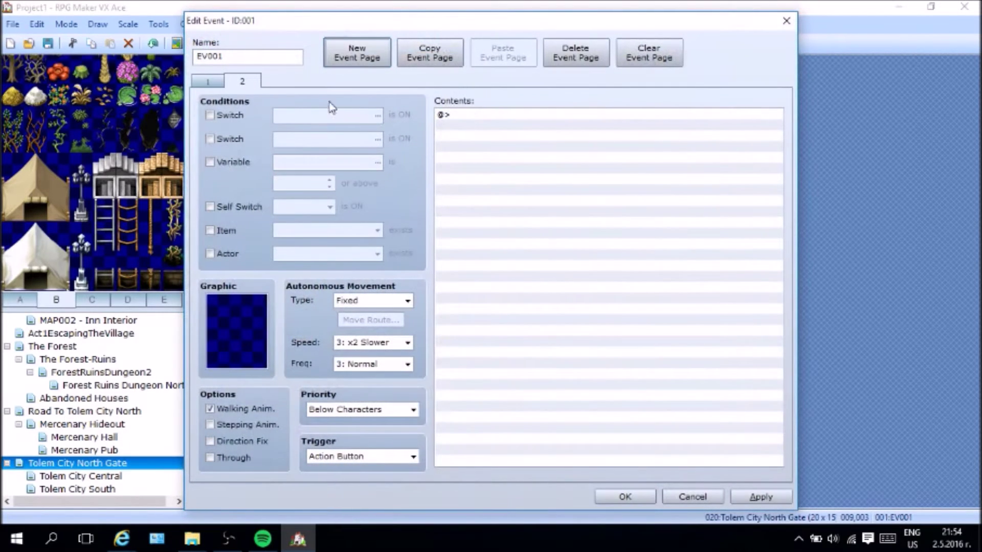
{"action": "double_click", "coordinate": [486, 116]}
{"action": "left_click", "coordinate": [585, 142]}
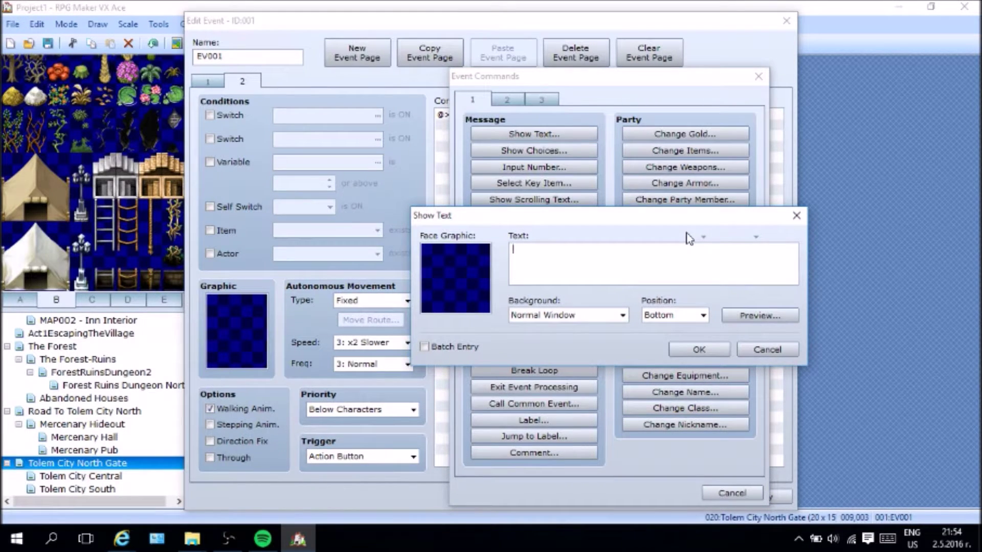
Step: Begin the message with "Your infamy preceeds you. If you do miserable deeds such as the ones from the village"
{"action": "type", "text": "Your infamy preceeds you"}
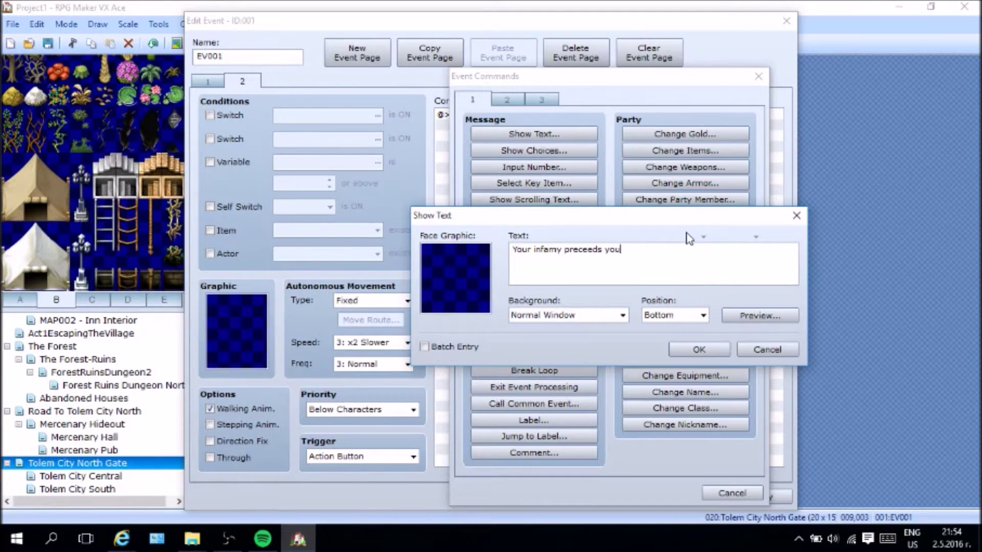
{"action": "type", "text": ". If you do miserable deeds"}
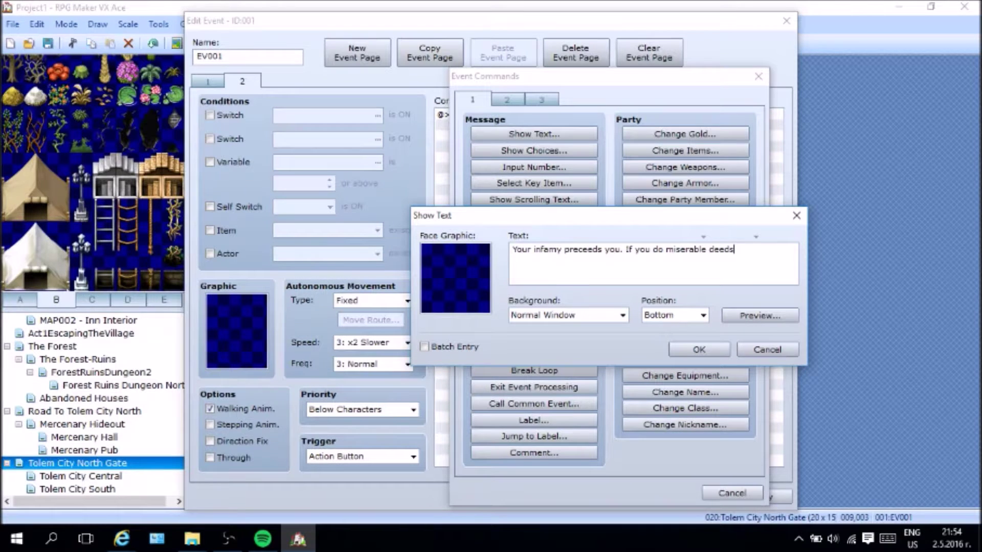
{"action": "key", "text": "Return"}
{"action": "type", "text": "such as the ones fro"}
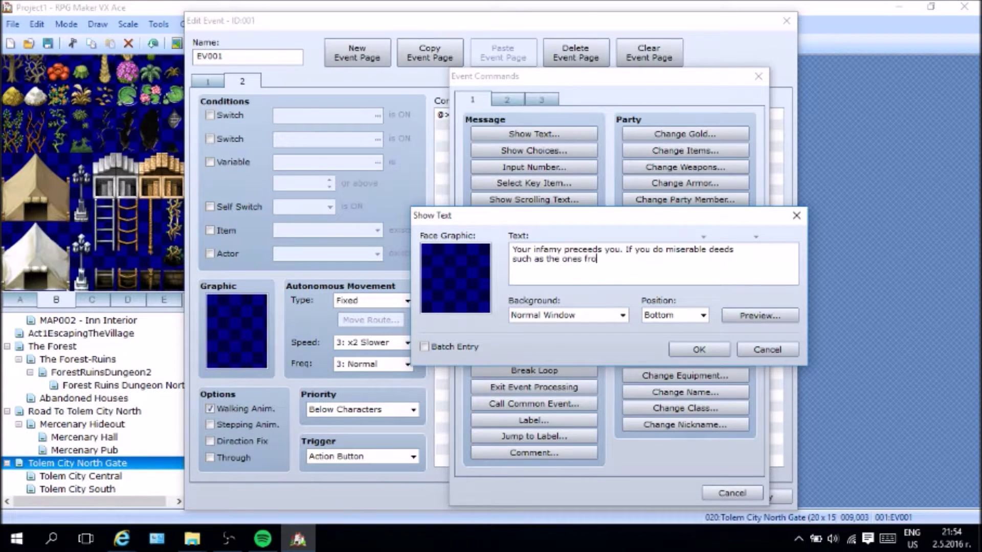
{"action": "type", "text": "m the village"}
Step: Complete the message with "you will be thrown out of Tolem! Now go." and accept it
{"action": "type", "text": "you will be "}
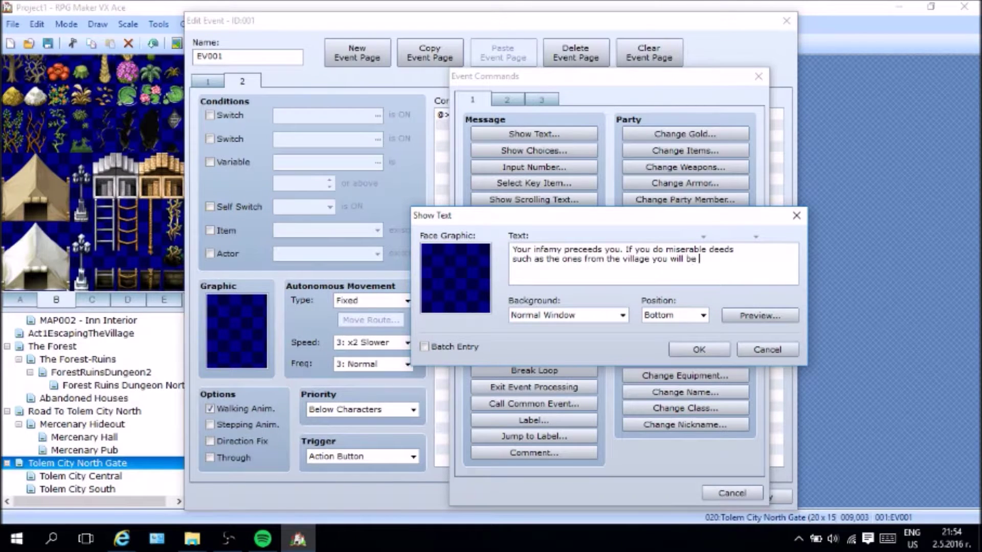
{"action": "type", "text": "thrown"}
{"action": "key", "text": "Return"}
{"action": "type", "text": "out of Tolem"}
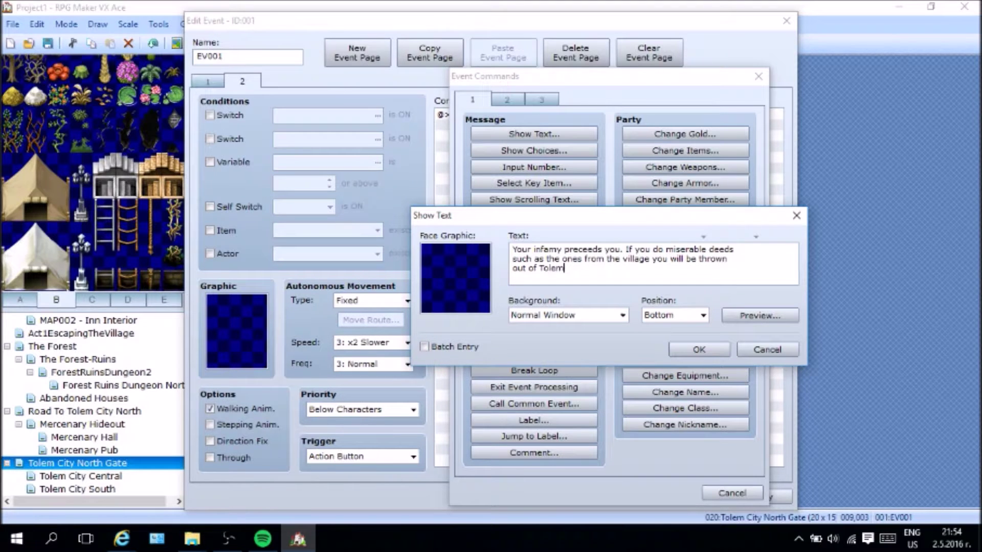
{"action": "type", "text": " C Now go."}
{"action": "left_click", "coordinate": [710, 350]}
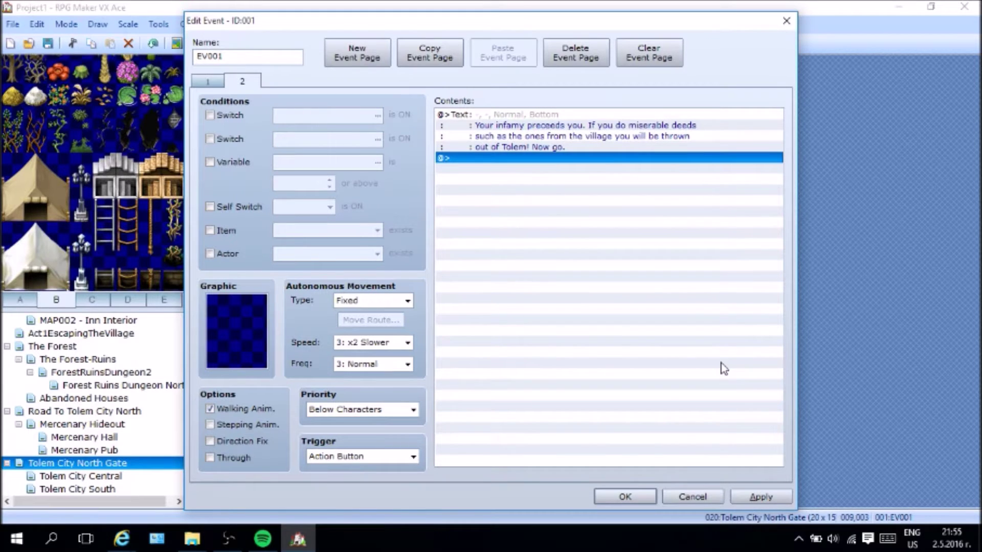
Step: Reopen the second page's message and replace its text with "Halt! Young man we have received word from the village about you"
{"action": "left_click", "coordinate": [604, 118]}
{"action": "right_click", "coordinate": [600, 117]}
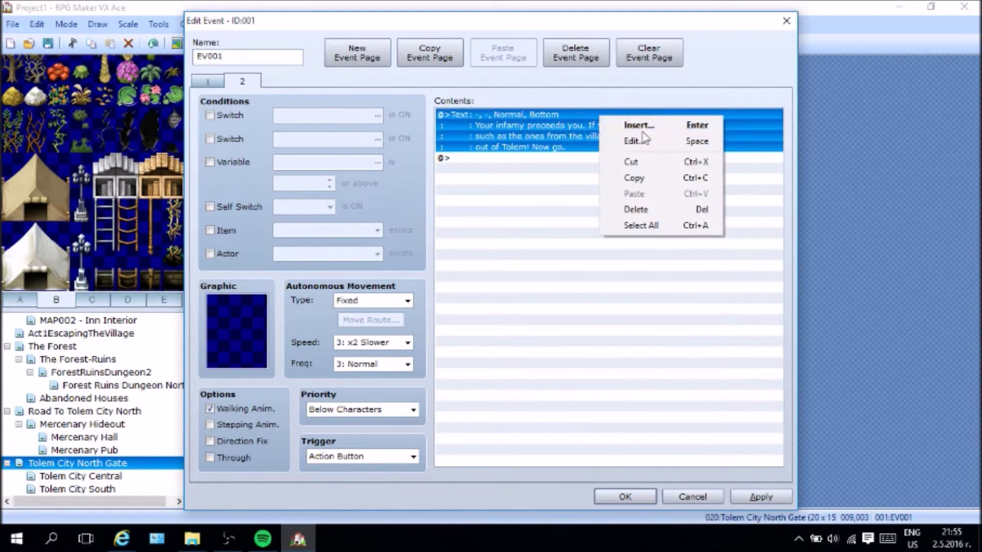
{"action": "left_click", "coordinate": [639, 141]}
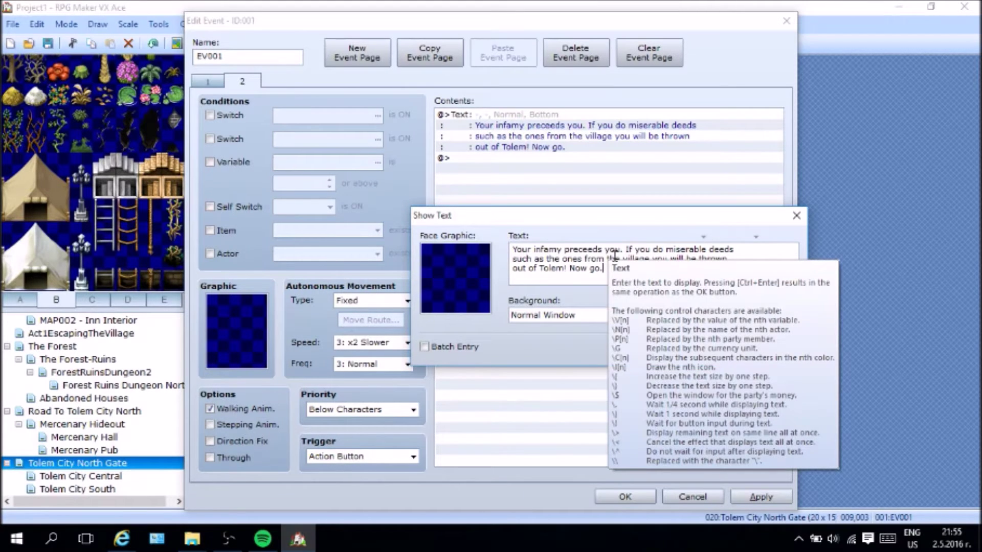
{"action": "left_click", "coordinate": [228, 540]}
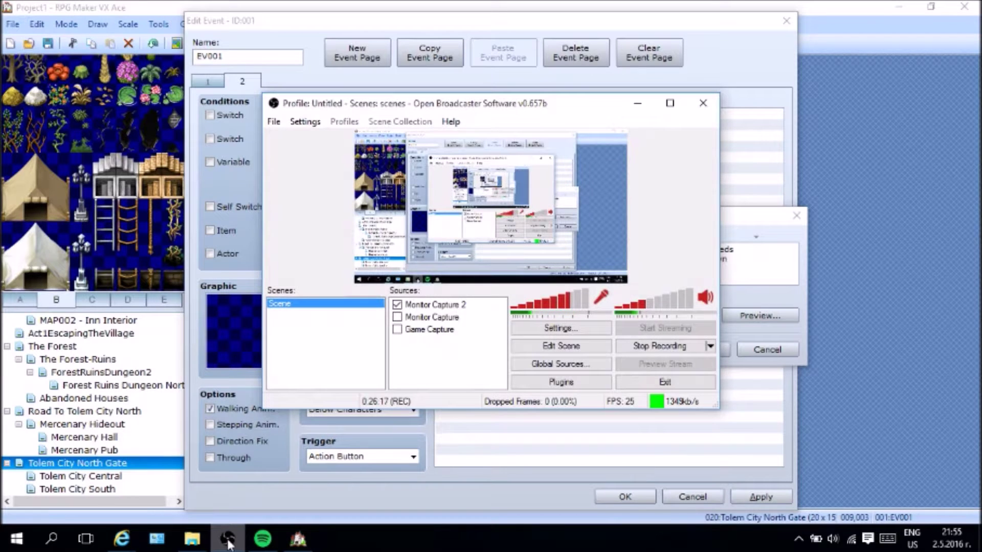
{"action": "left_click", "coordinate": [228, 540]}
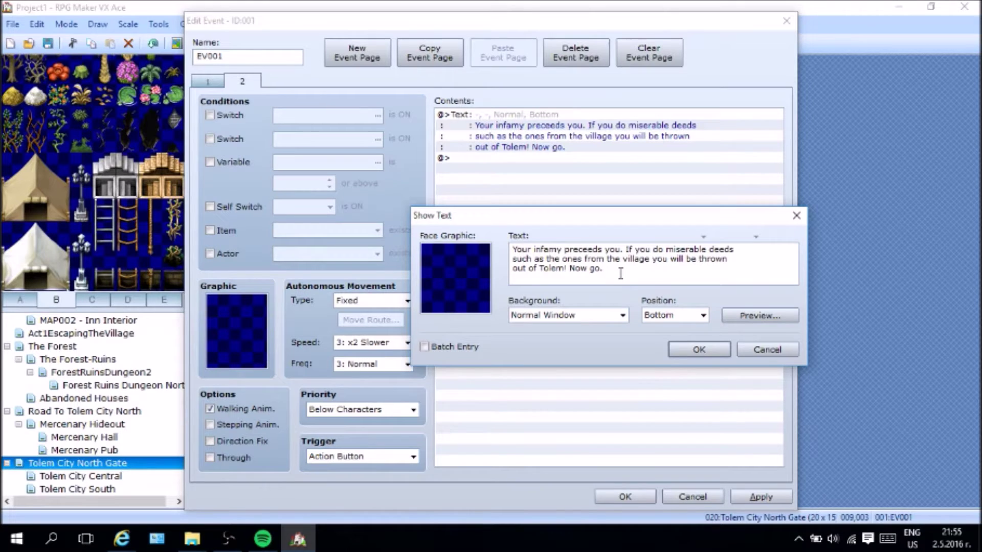
{"action": "mouse_move", "coordinate": [620, 273]}
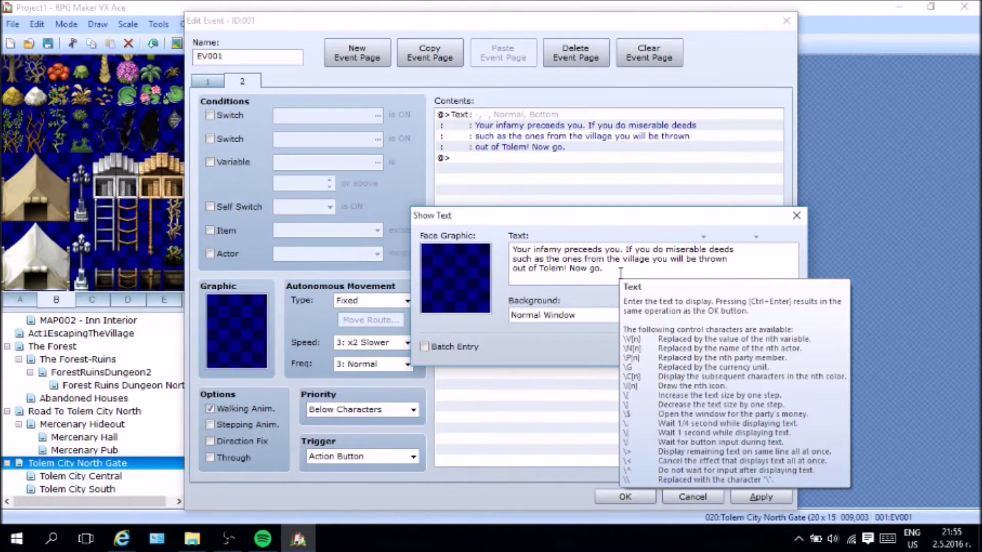
{"action": "left_click_drag", "start_coordinate": [621, 273], "coordinate": [523, 222]}
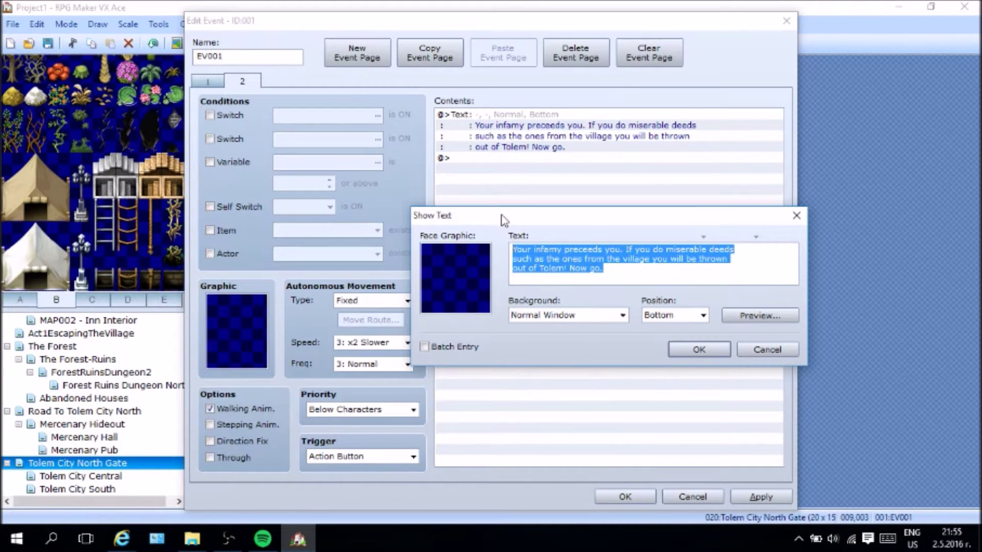
{"action": "type", "text": "Halt! young man"}
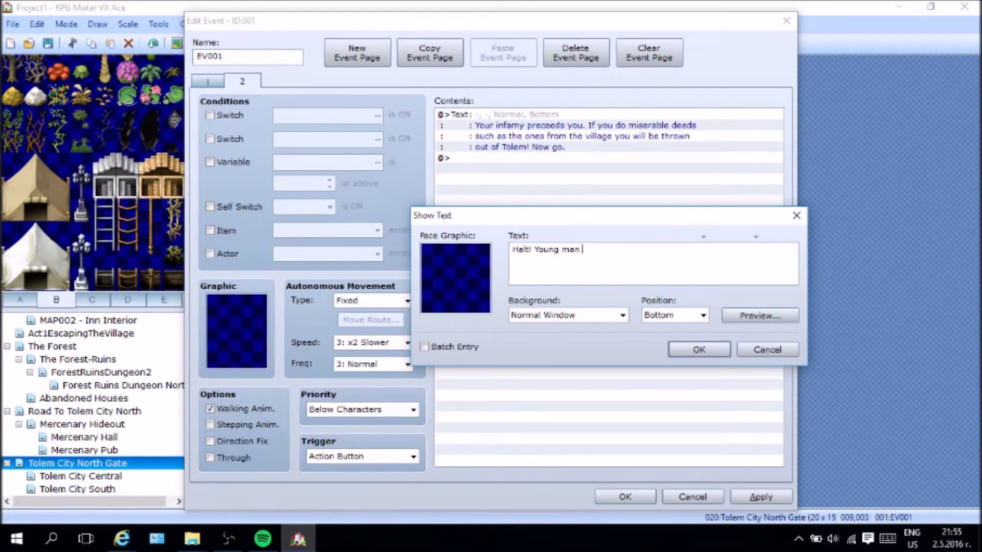
{"action": "type", "text": " we have received vill"}
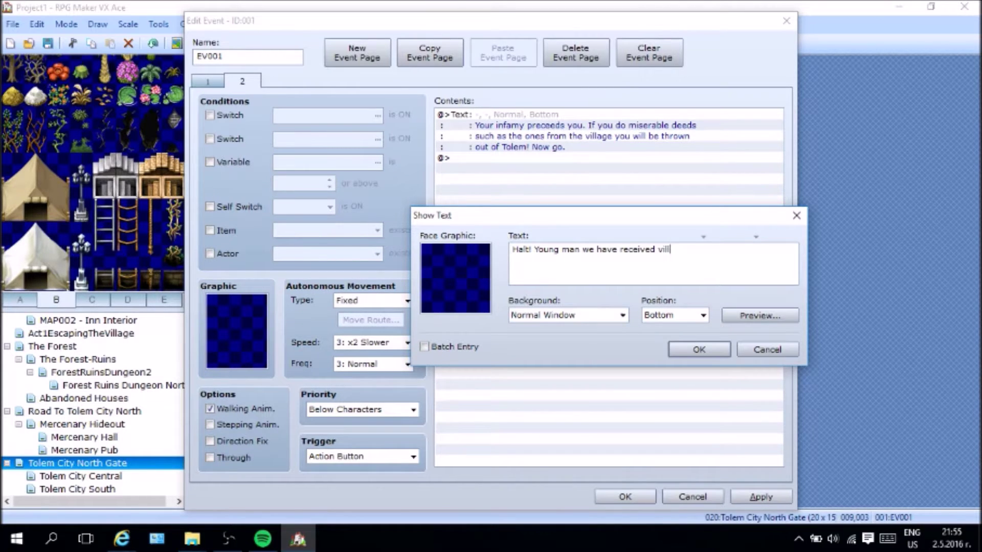
{"action": "type", "text": "age from the"}
{"action": "key", "text": "BackSpace"}
{"action": "key", "text": "BackSpace"}
{"action": "key", "text": "BackSpace"}
{"action": "key", "text": "BackSpace"}
{"action": "key", "text": "BackSpace"}
{"action": "key", "text": "BackSpace"}
{"action": "key", "text": "BackSpace"}
{"action": "key", "text": "BackSpace"}
{"action": "key", "text": "BackSpace"}
{"action": "key", "text": "BackSpace"}
{"action": "key", "text": "BackSpace"}
{"action": "key", "text": "BackSpace"}
{"action": "key", "text": "BackSpace"}
{"action": "key", "text": "BackSpace"}
{"action": "key", "text": "BackSpace"}
{"action": "key", "text": "BackSpace"}
{"action": "type", "text": "word from the"}
{"action": "key", "text": "Return"}
{"action": "type", "text": "village about you"}
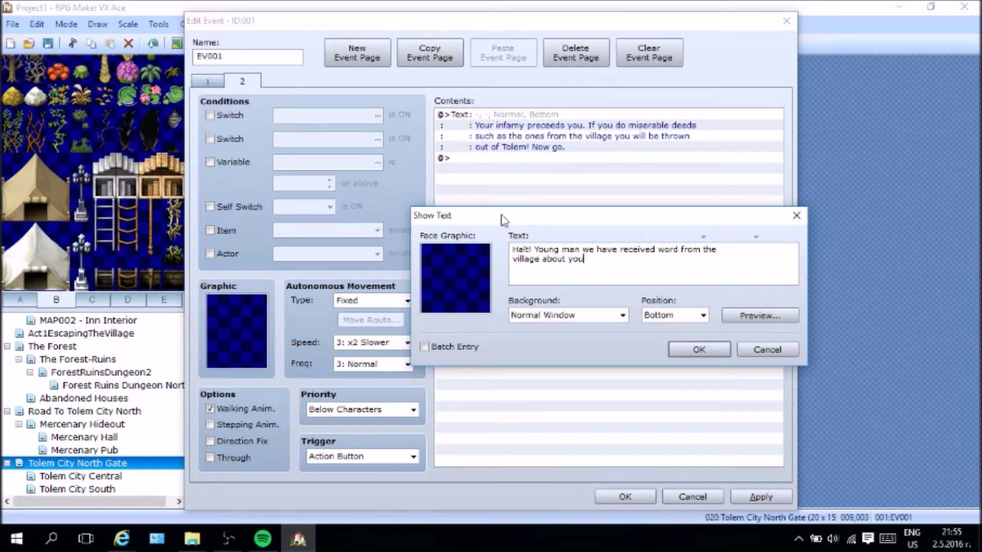
Step: Complete the message with ". If you do anything illegal in the city of Talem - you will be thrown in our prison!" and accept it
{"action": "type", "text": ". If"}
{"action": "type", "text": "If y"}
{"action": "type", "text": "ou "}
{"action": "type", "text": "do"}
{"action": "type", "text": " anything "}
{"action": "type", "text": "e"}
{"action": "type", "text": "illegal"}
{"action": "key", "text": "BackSpace"}
{"action": "type", "text": "l in the city of tal"}
{"action": "key", "text": "BackSpace"}
{"action": "key", "text": "BackSpace"}
{"action": "key", "text": "BackSpace"}
{"action": "key", "text": "BackSpace"}
{"action": "key", "text": "Return"}
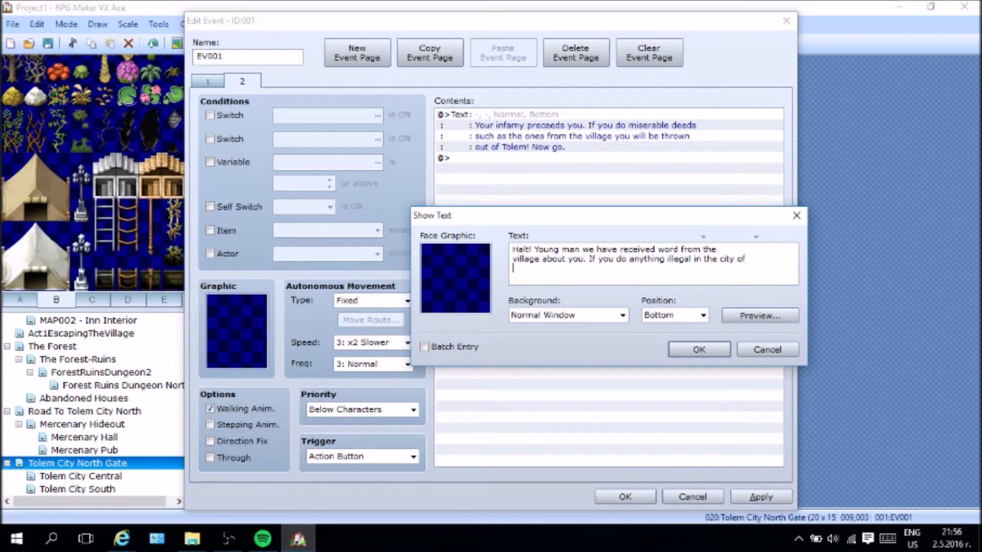
{"action": "type", "text": "Talem"}
{"action": "type", "text": "Yo"}
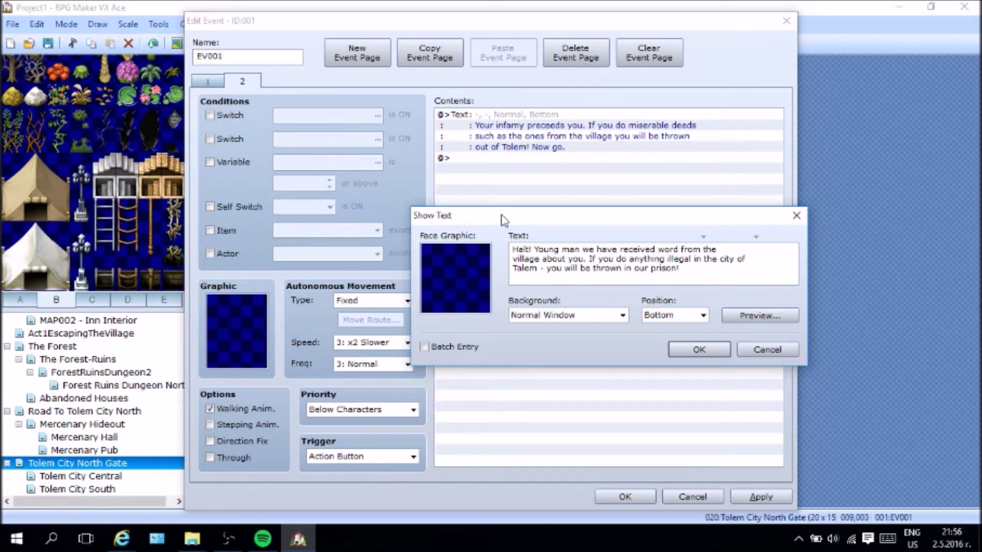
{"action": "left_click", "coordinate": [699, 350]}
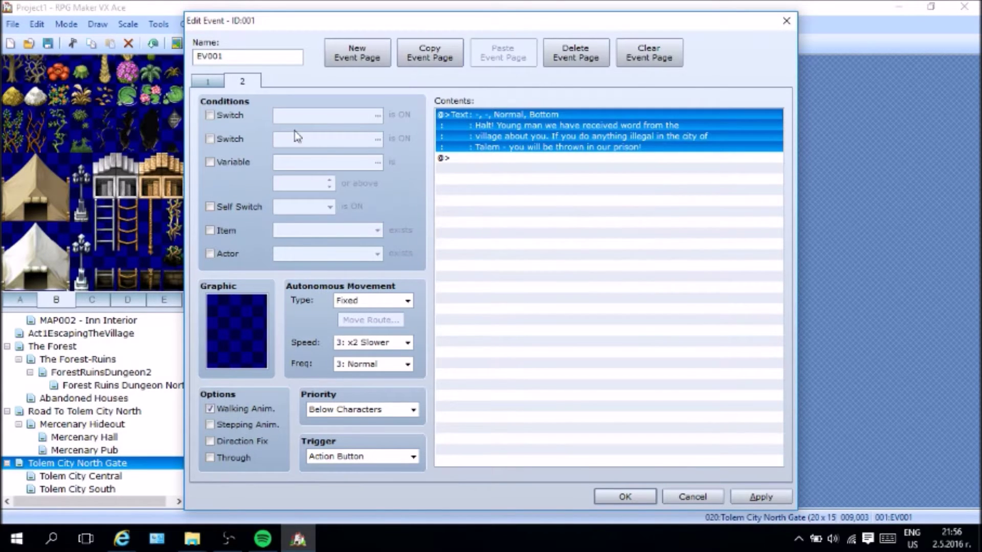
Step: Set the autonomous movement type of EV001's second page to Approach
{"action": "left_click", "coordinate": [451, 159]}
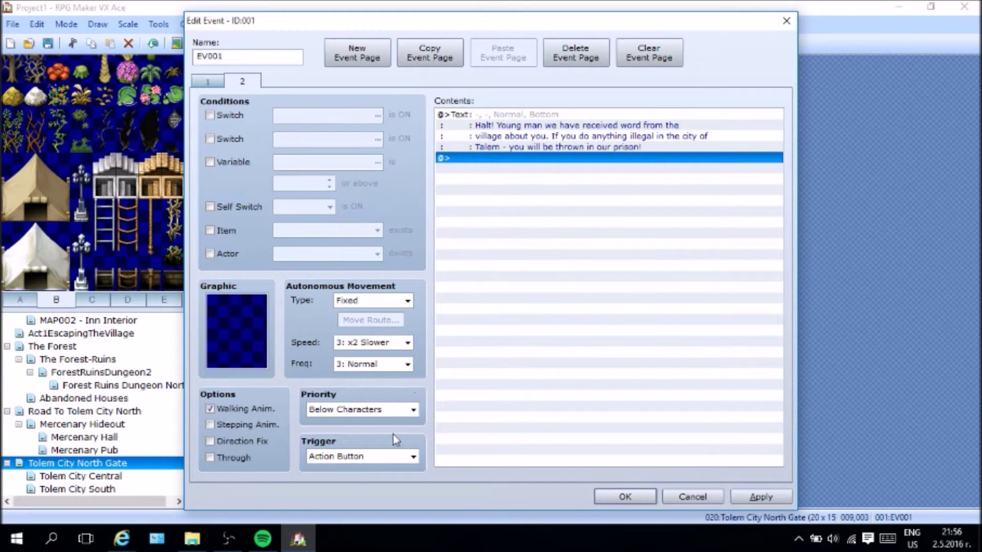
{"action": "left_click", "coordinate": [375, 305]}
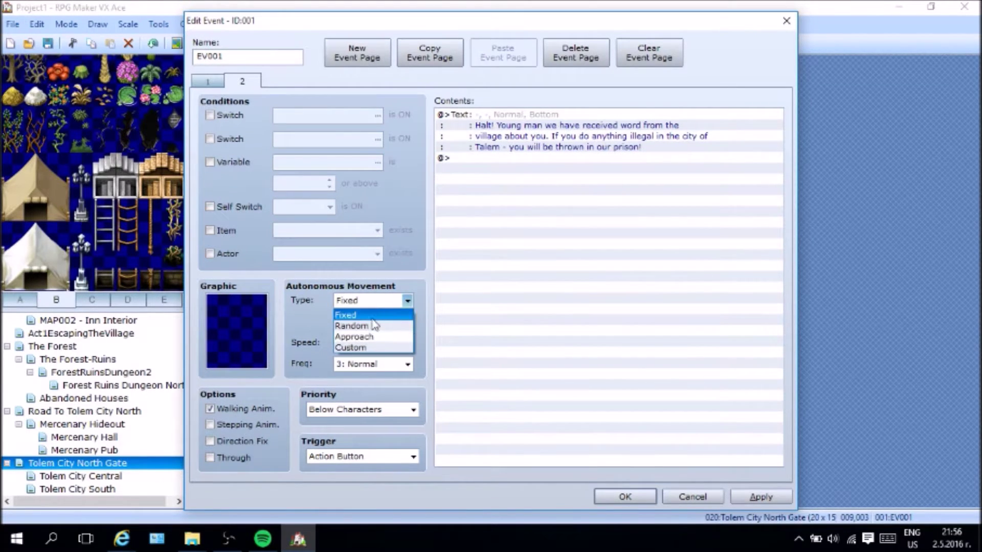
{"action": "left_click", "coordinate": [372, 336]}
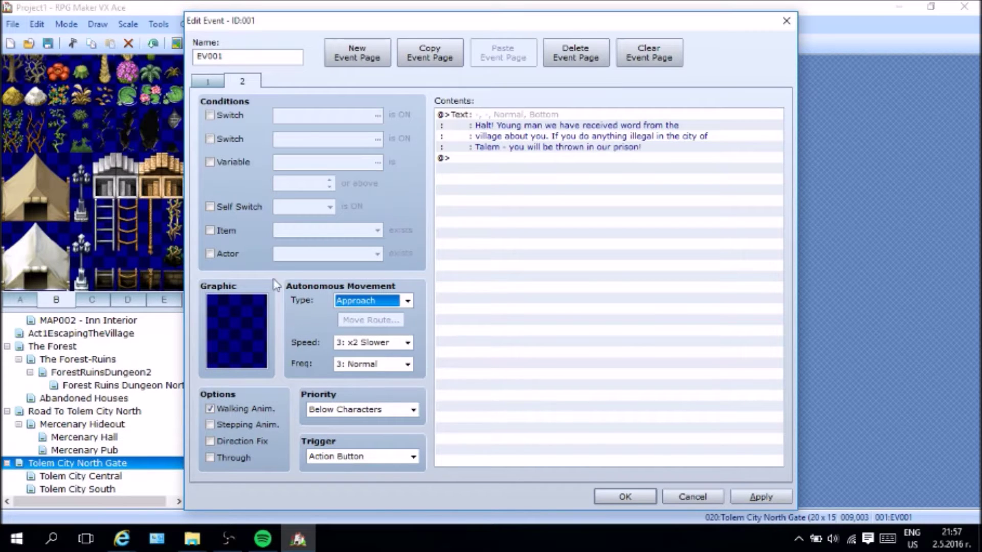
Step: Give the second page the same armored guard graphic as the first page, taken from People4
{"action": "left_click", "coordinate": [208, 83]}
{"action": "left_click", "coordinate": [249, 83]}
{"action": "double_click", "coordinate": [215, 326]}
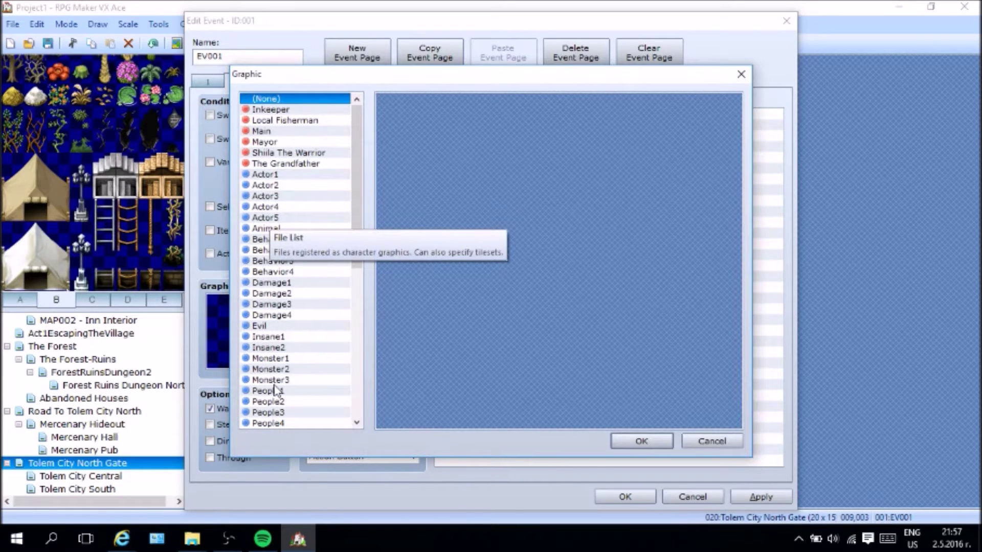
{"action": "left_click", "coordinate": [276, 413]}
{"action": "left_click", "coordinate": [279, 424]}
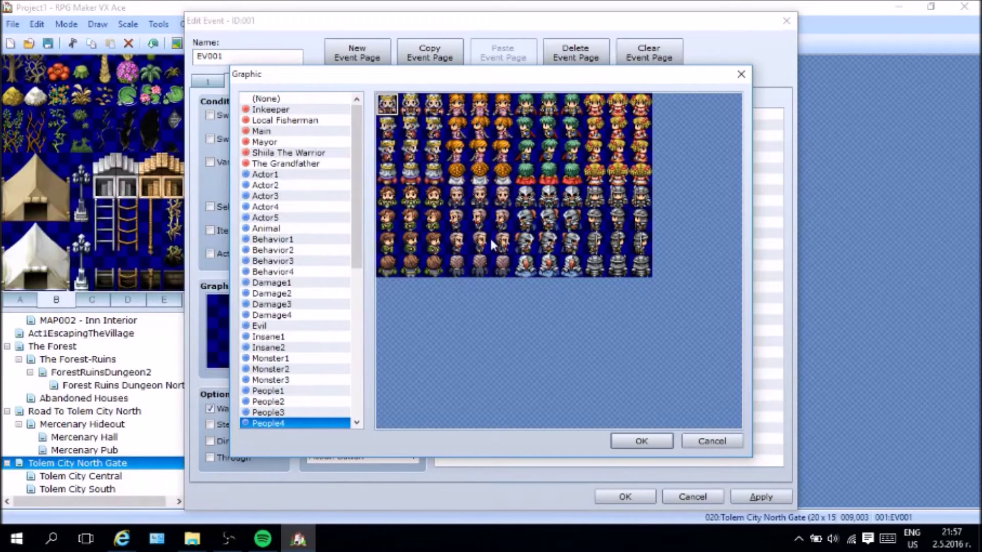
{"action": "double_click", "coordinate": [523, 202]}
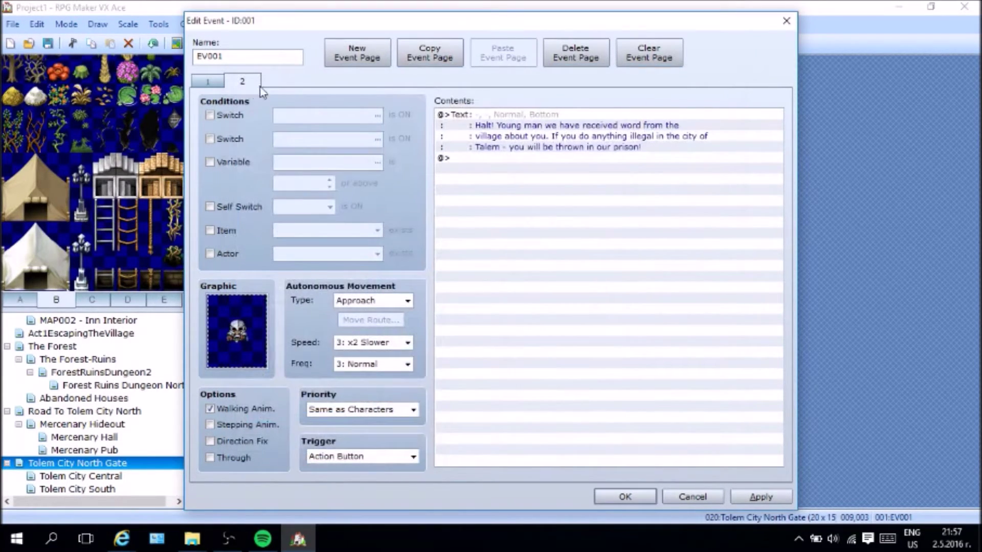
Step: Set the second page's movement frequency to 4: Higher, then apply and save the event
{"action": "left_click", "coordinate": [375, 366]}
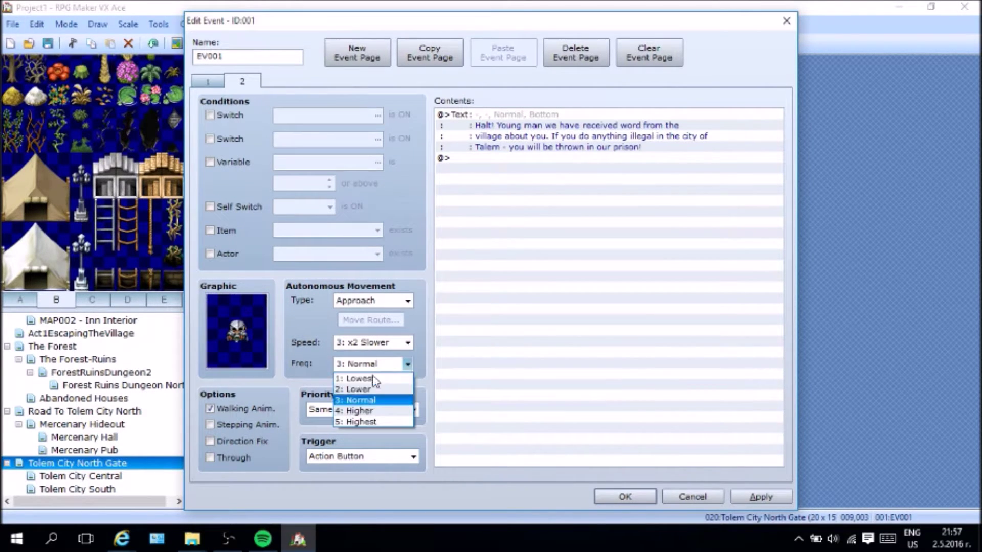
{"action": "left_click", "coordinate": [377, 409]}
{"action": "left_click", "coordinate": [588, 286]}
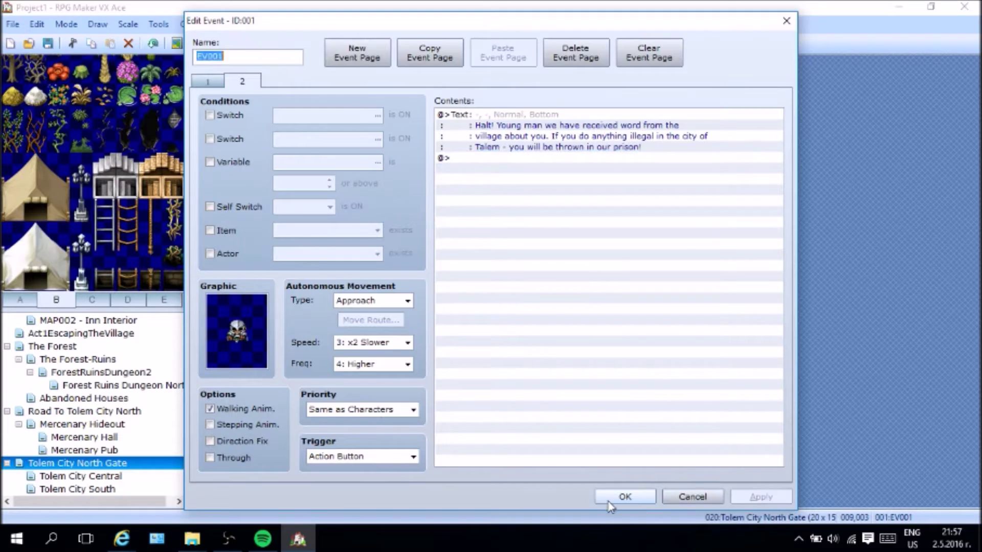
{"action": "left_click", "coordinate": [635, 498]}
Step: Reopen EV001, compare its two pages, and add a third event page
{"action": "right_click", "coordinate": [401, 136]}
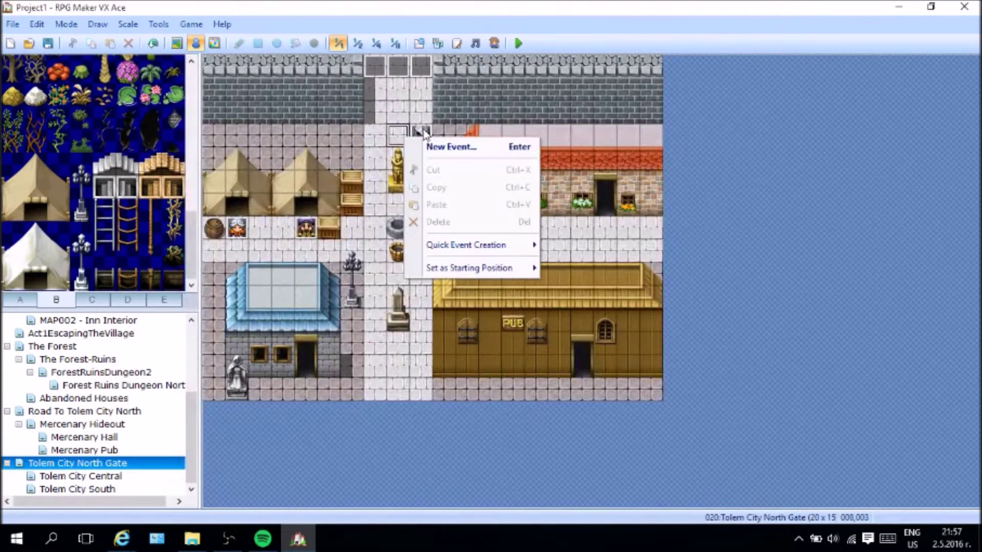
{"action": "right_click", "coordinate": [425, 132]}
{"action": "left_click", "coordinate": [467, 148]}
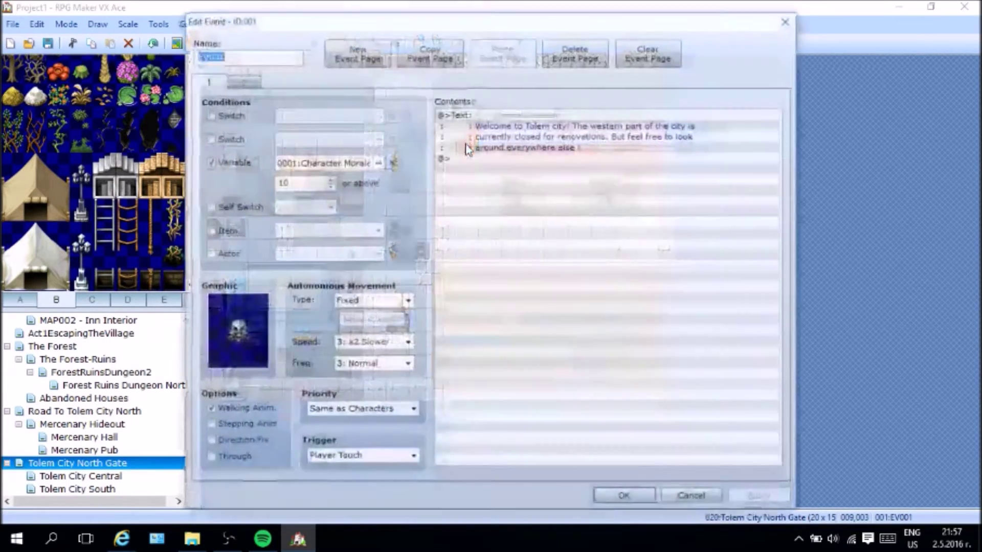
{"action": "left_click", "coordinate": [463, 159]}
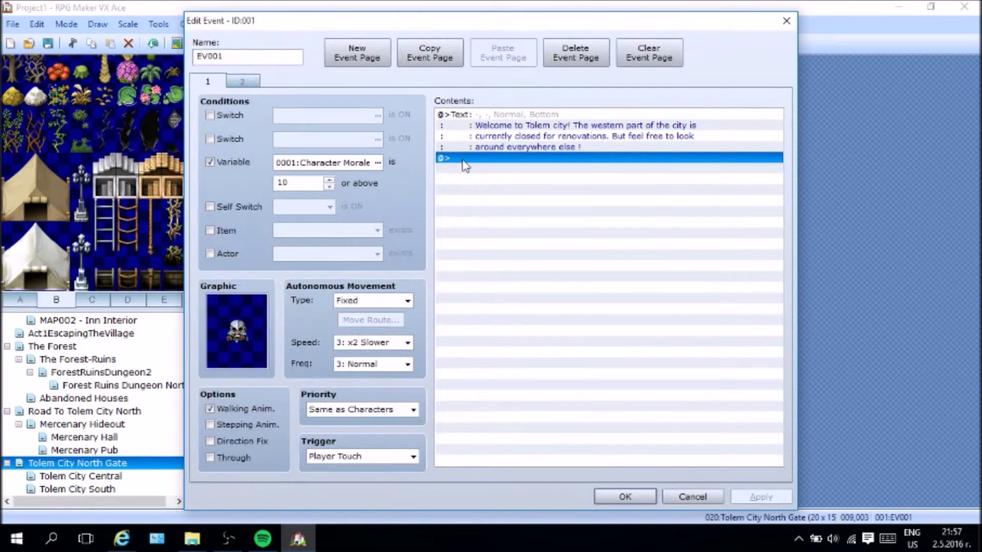
{"action": "right_click", "coordinate": [464, 161]}
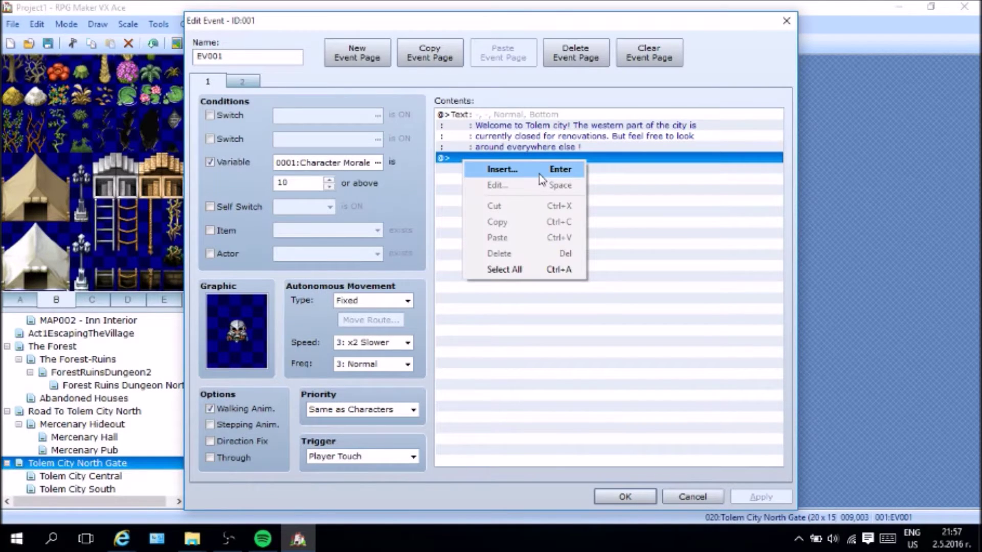
{"action": "left_click", "coordinate": [242, 81]}
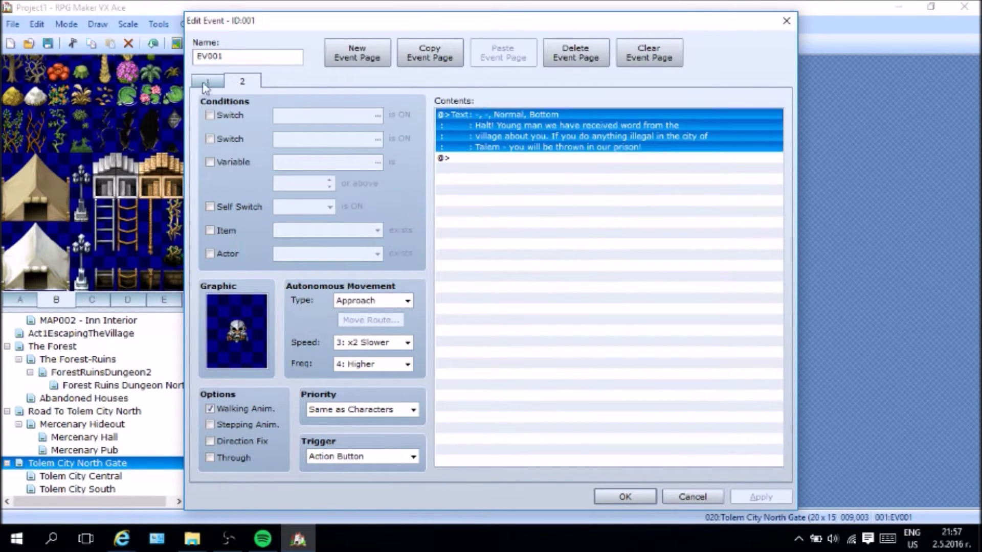
{"action": "left_click", "coordinate": [207, 83]}
{"action": "left_click", "coordinate": [240, 83]}
{"action": "left_click", "coordinate": [352, 46]}
Step: Add a Control Self Switch command setting A to ON after the guard's warning text on EV001's second page
{"action": "left_click", "coordinate": [242, 83]}
{"action": "left_click", "coordinate": [522, 169]}
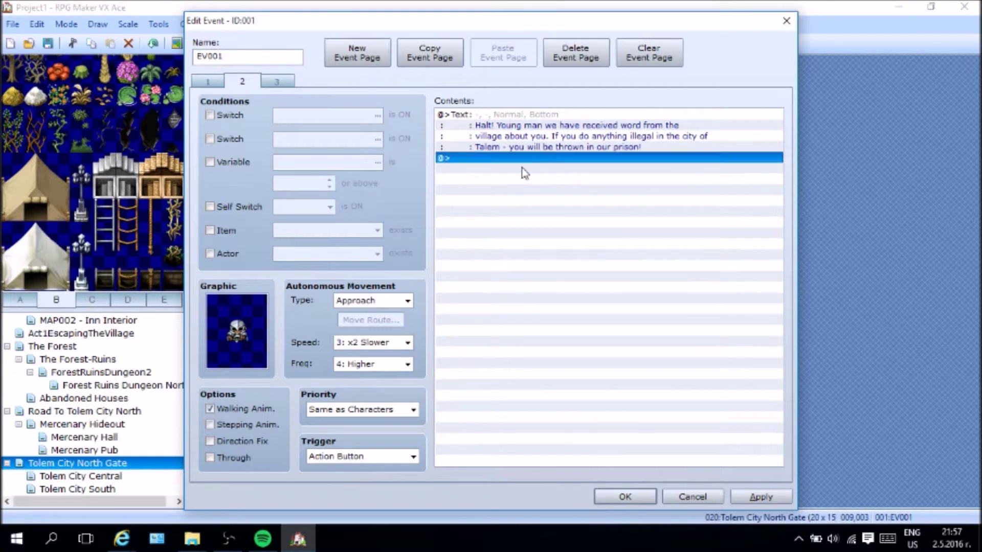
{"action": "right_click", "coordinate": [523, 170]}
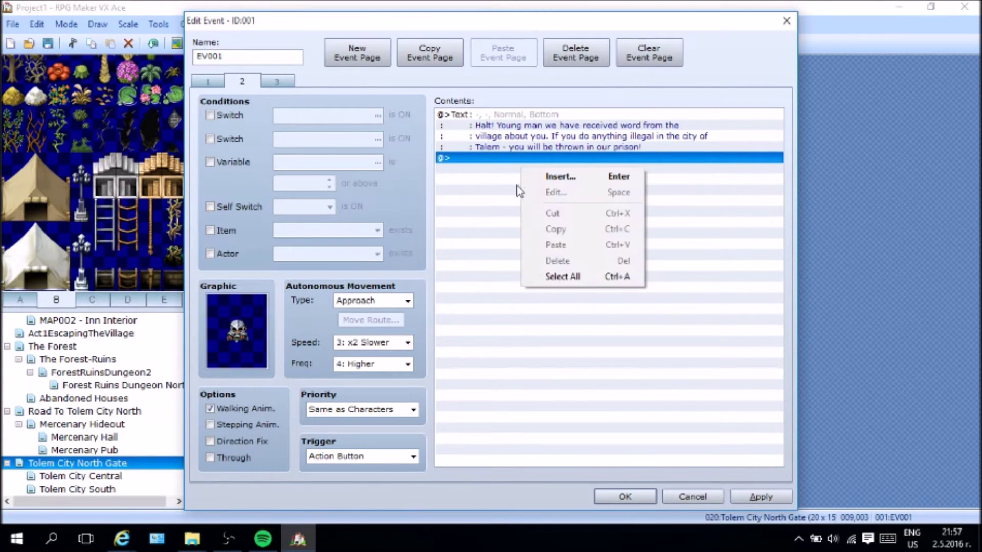
{"action": "left_click", "coordinate": [560, 176]}
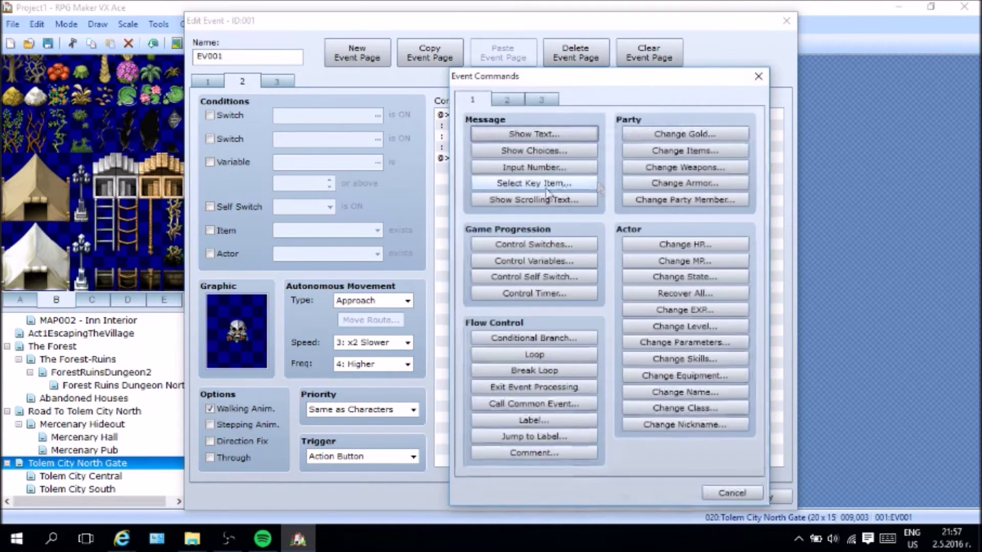
{"action": "left_click", "coordinate": [551, 276]}
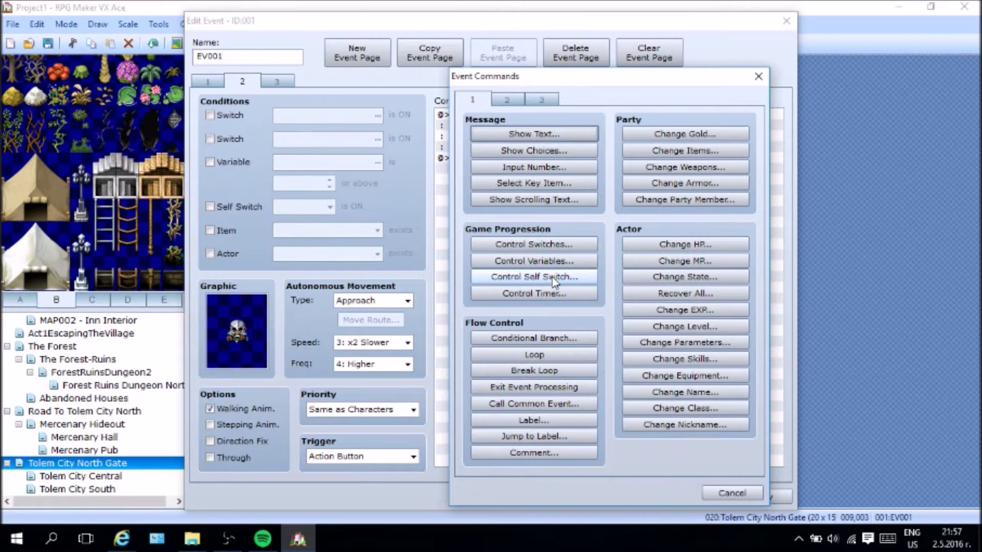
{"action": "left_click", "coordinate": [672, 267]}
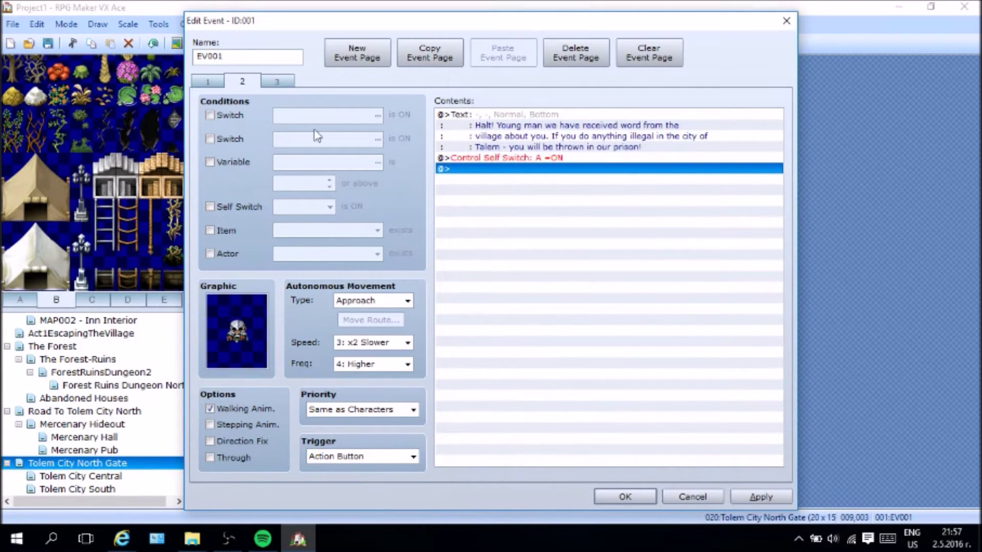
Step: Make the third event page conditional on Self Switch A being ON
{"action": "left_click", "coordinate": [275, 82]}
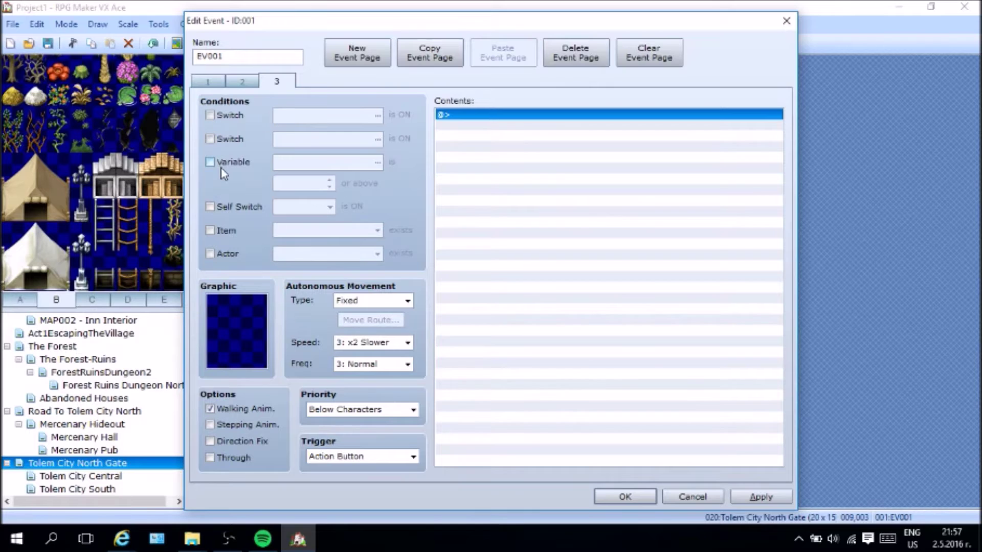
{"action": "left_click", "coordinate": [227, 207]}
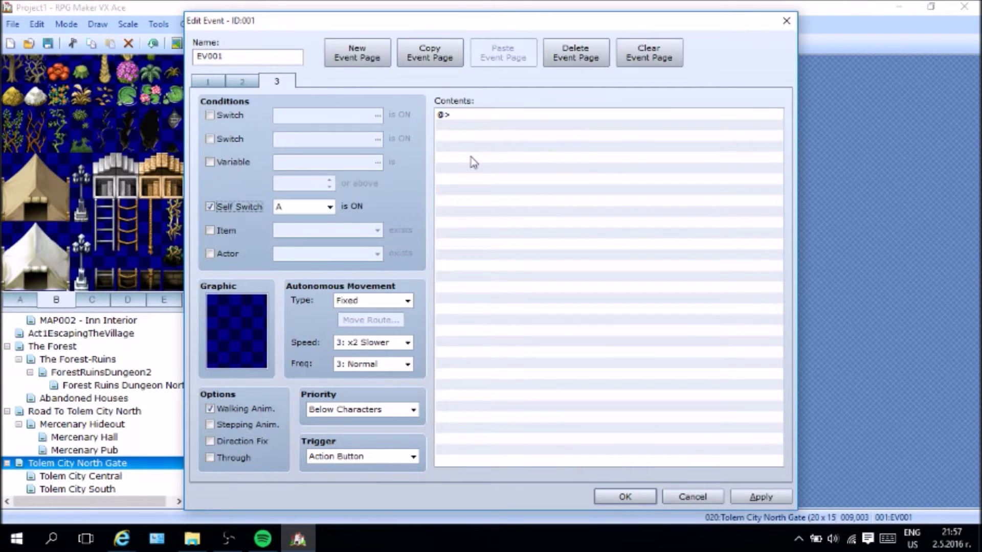
{"action": "right_click", "coordinate": [507, 122]}
Step: Copy the full "Halt! Young man" warning message from the second page's Show Text command
{"action": "left_click", "coordinate": [259, 82]}
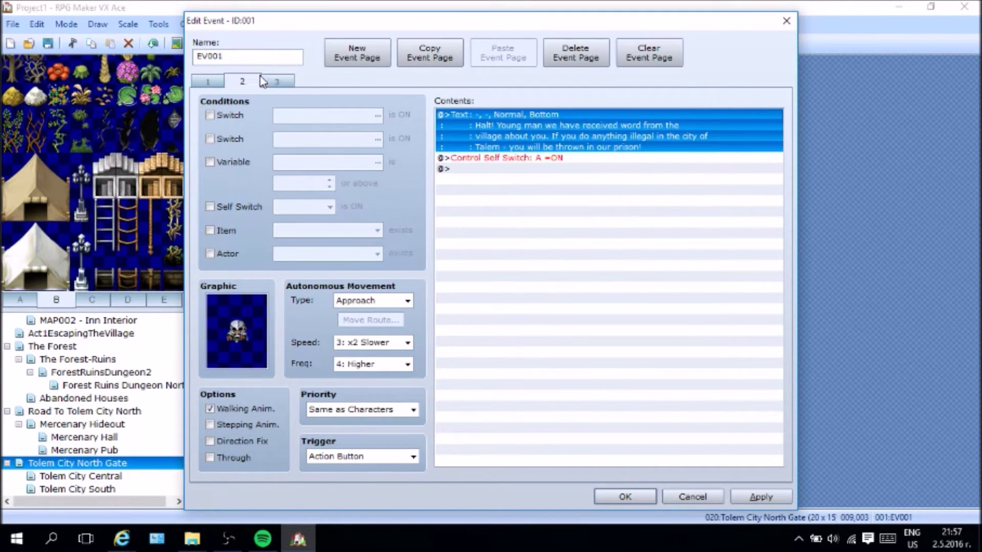
{"action": "right_click", "coordinate": [576, 145]}
{"action": "left_click", "coordinate": [606, 159]}
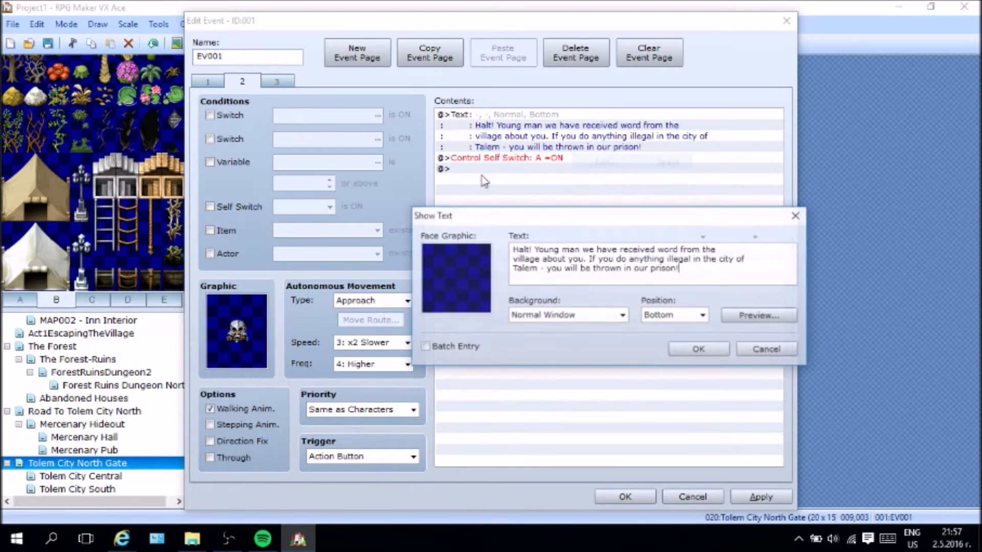
{"action": "left_click_drag", "start_coordinate": [513, 259], "coordinate": [604, 269]}
{"action": "left_click_drag", "start_coordinate": [510, 249], "coordinate": [697, 276]}
{"action": "key", "text": "ctrl+c"}
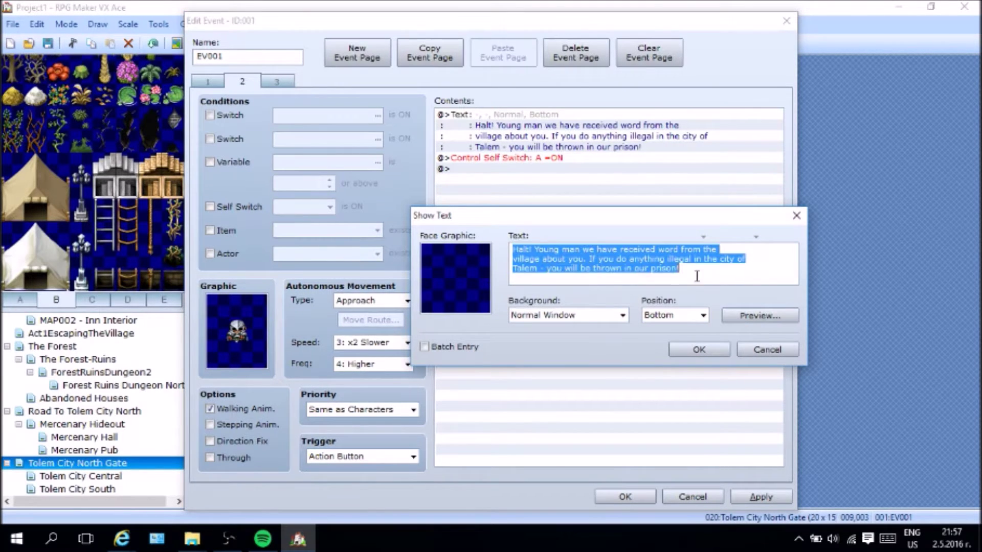
{"action": "left_click", "coordinate": [699, 349]}
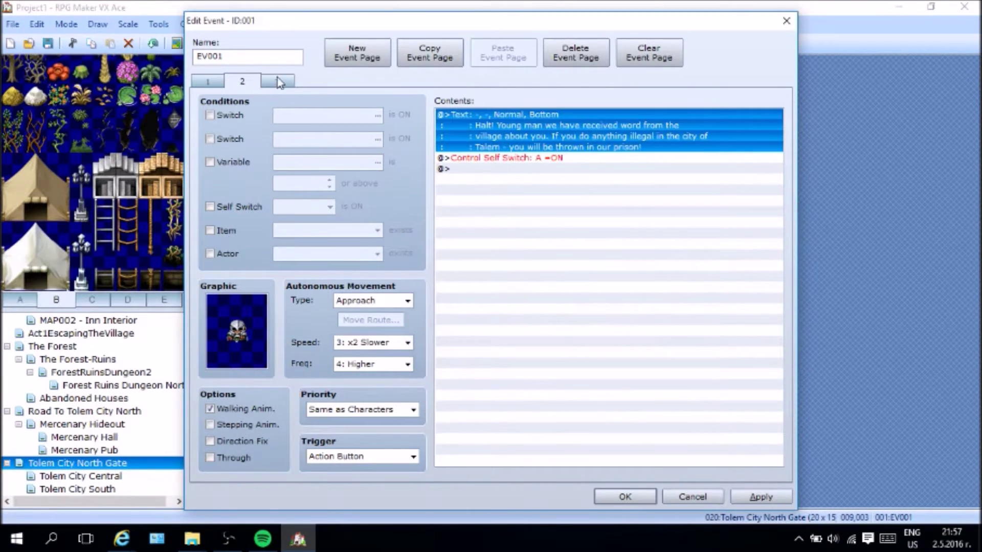
Step: Insert a Show Text command on the third page containing the copied warning message
{"action": "left_click", "coordinate": [276, 81]}
{"action": "right_click", "coordinate": [504, 117]}
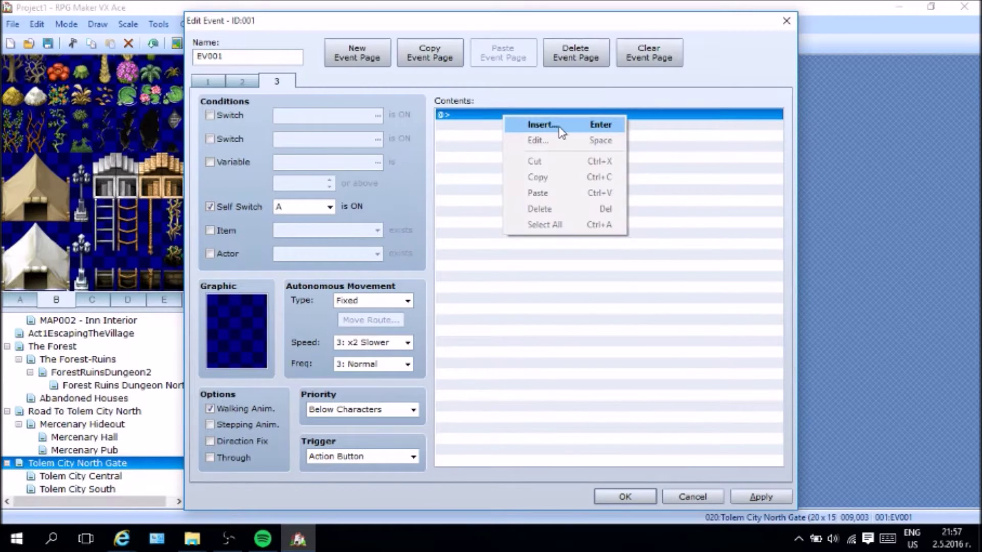
{"action": "left_click", "coordinate": [562, 132]}
{"action": "left_click", "coordinate": [534, 134]}
{"action": "key", "text": "ctrl+v"}
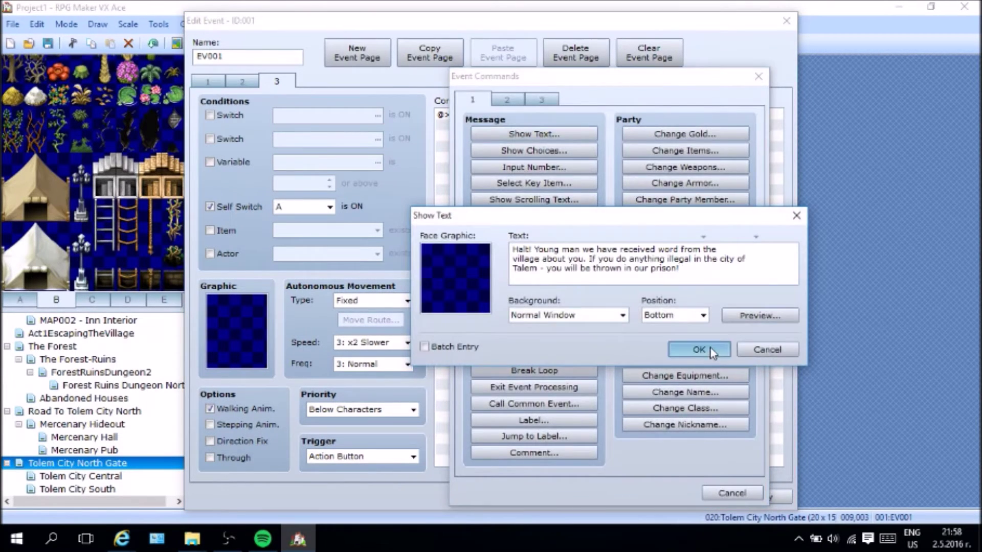
{"action": "left_click", "coordinate": [712, 353]}
Step: Give the third page the armored guard graphic from People4 and Same as Characters priority, and save the event
{"action": "double_click", "coordinate": [238, 300]}
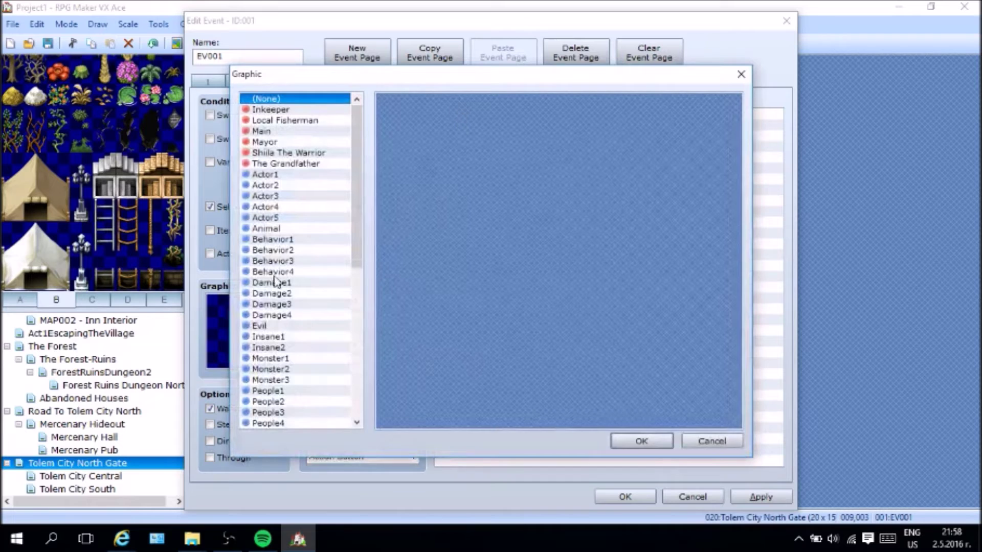
{"action": "left_click", "coordinate": [289, 391]}
{"action": "left_click", "coordinate": [290, 412]}
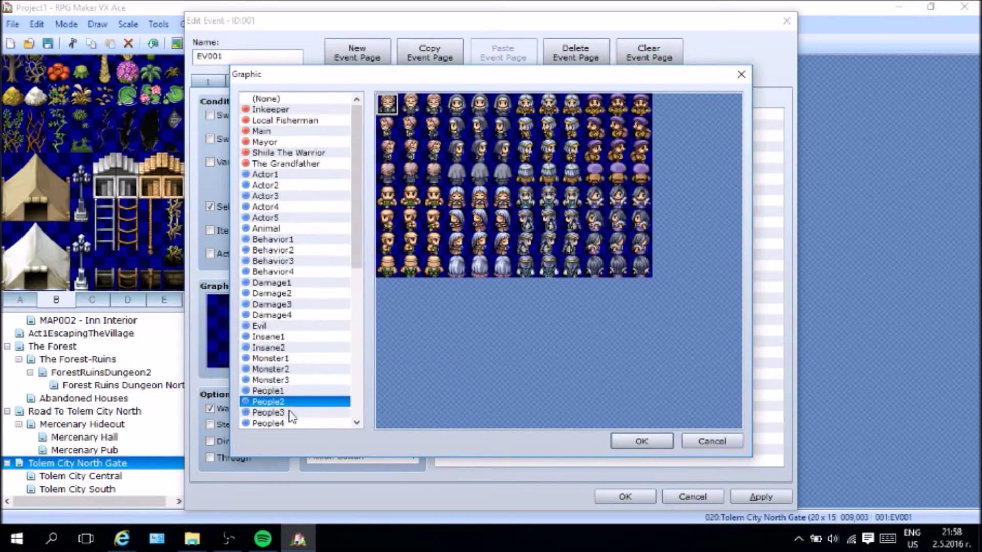
{"action": "left_click", "coordinate": [280, 424]}
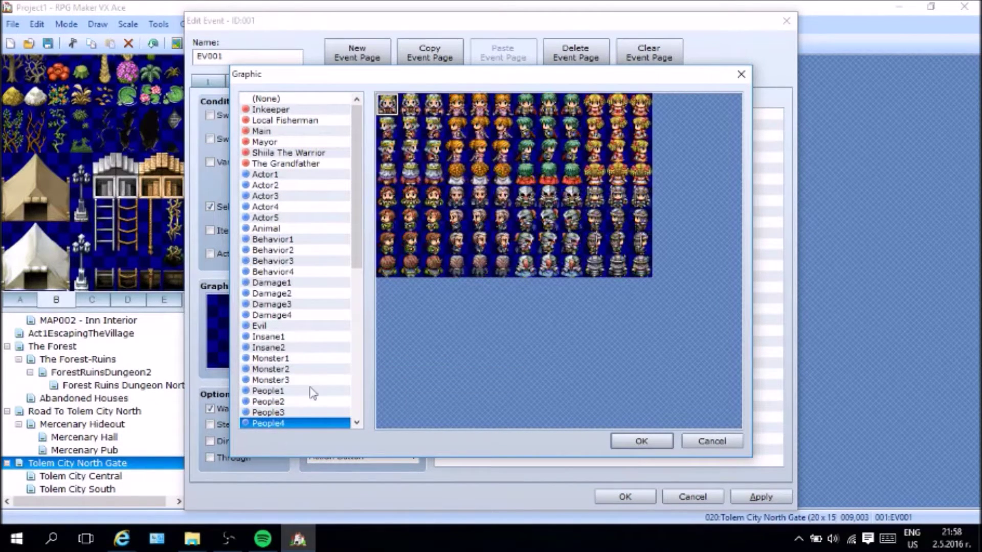
{"action": "double_click", "coordinate": [527, 197]}
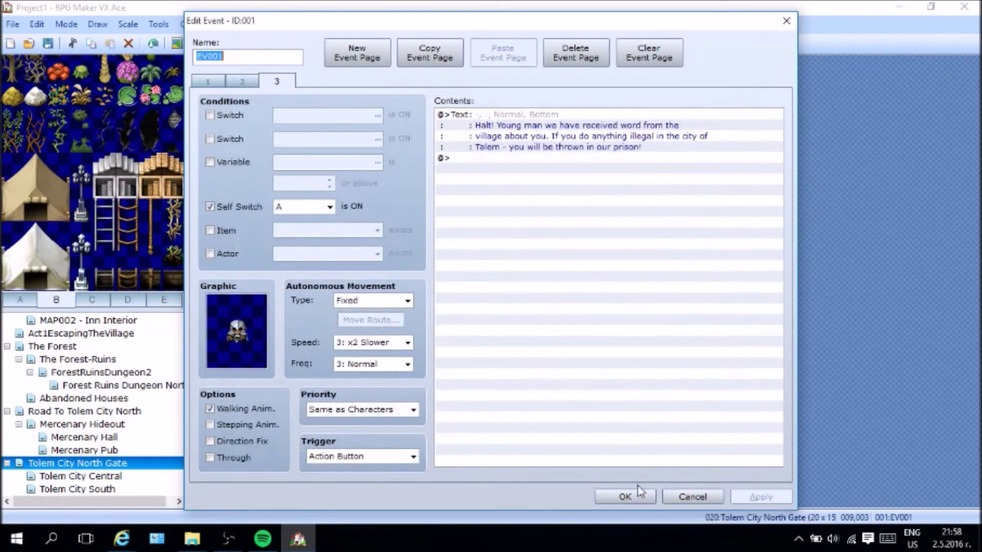
{"action": "left_click", "coordinate": [625, 497]}
Step: Set the player's starting position on the path tile at 009,006, between the golden statue and the well
{"action": "left_click", "coordinate": [421, 181]}
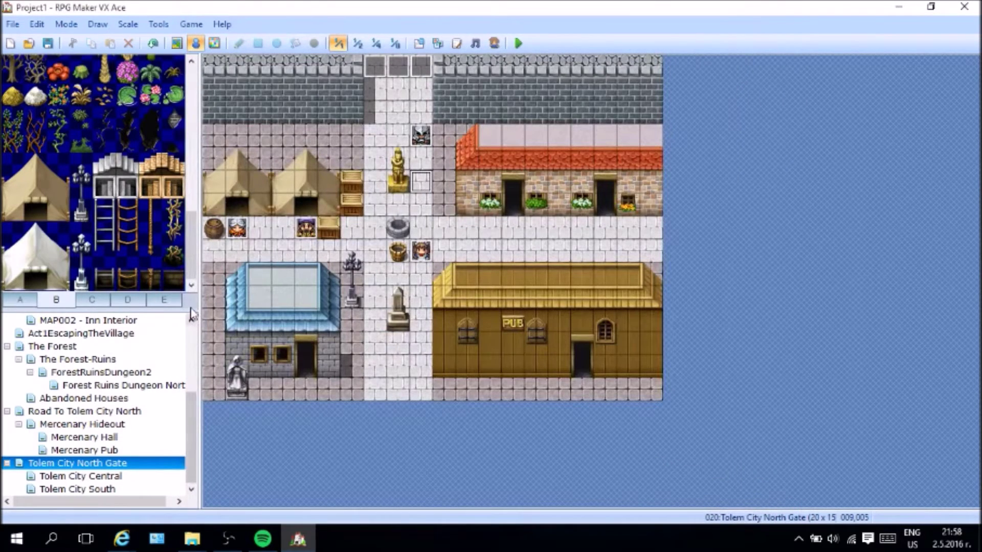
{"action": "right_click", "coordinate": [431, 215]}
{"action": "mouse_move", "coordinate": [514, 340]}
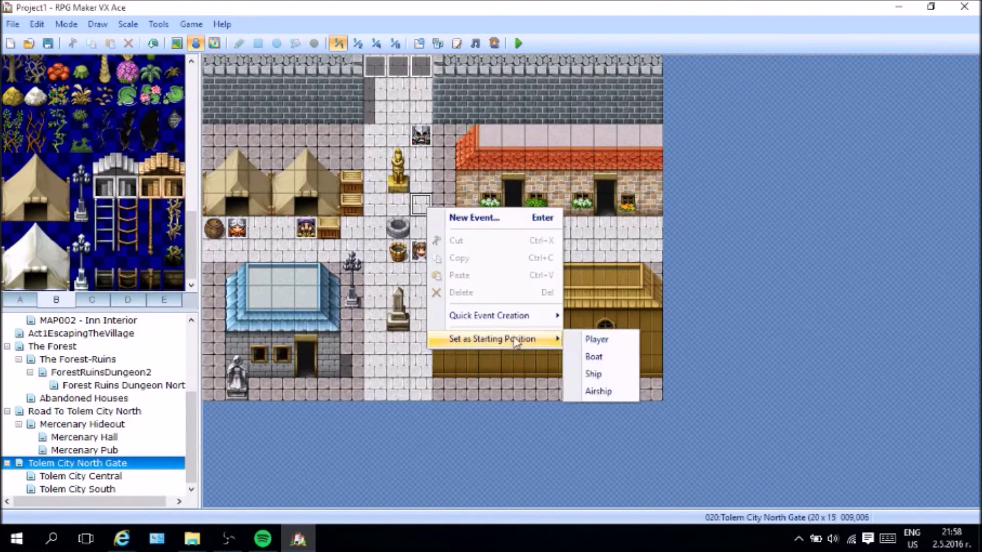
{"action": "left_click", "coordinate": [596, 339]}
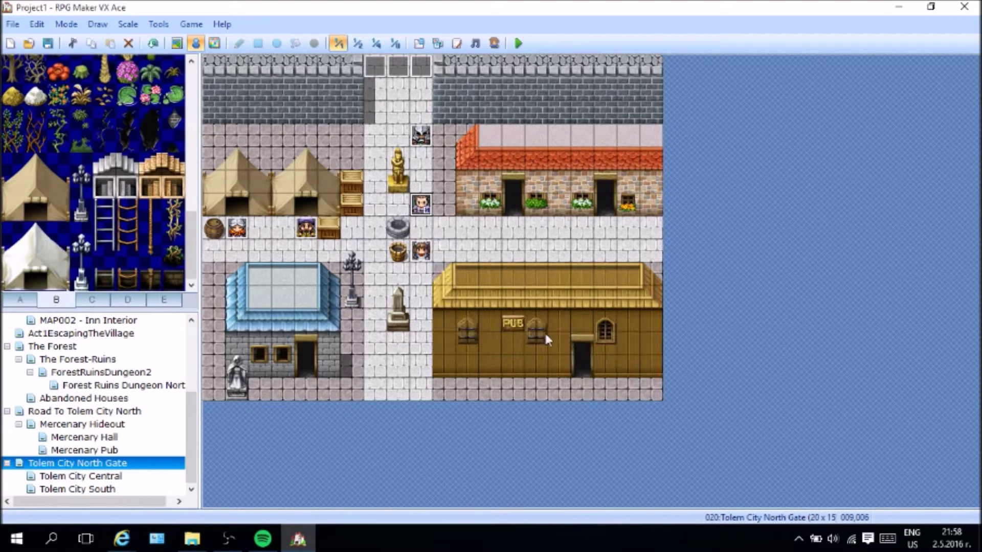
Step: Launch a playtest of the project and start a new game
{"action": "left_click", "coordinate": [519, 44]}
{"action": "left_click", "coordinate": [450, 305]}
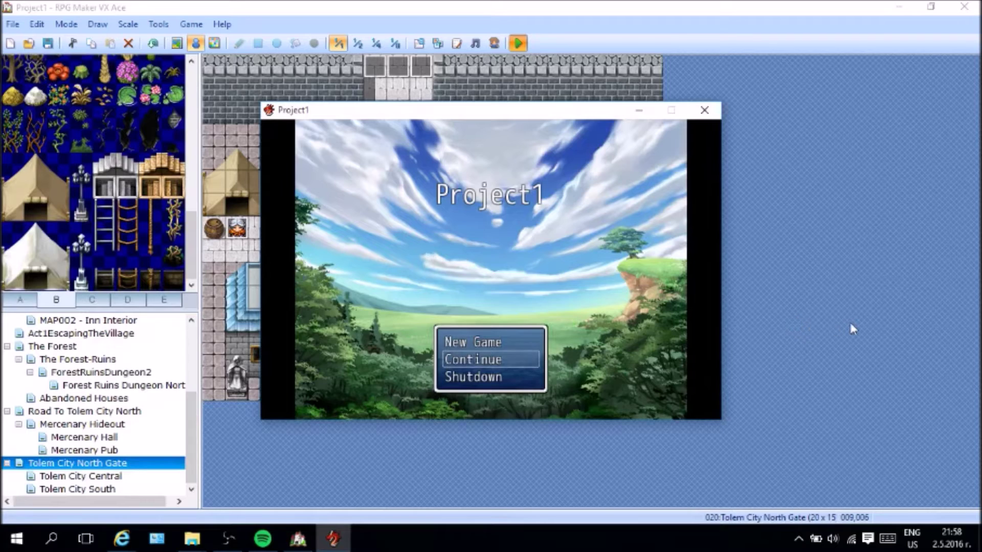
{"action": "key", "text": "Up"}
{"action": "key", "text": "Return"}
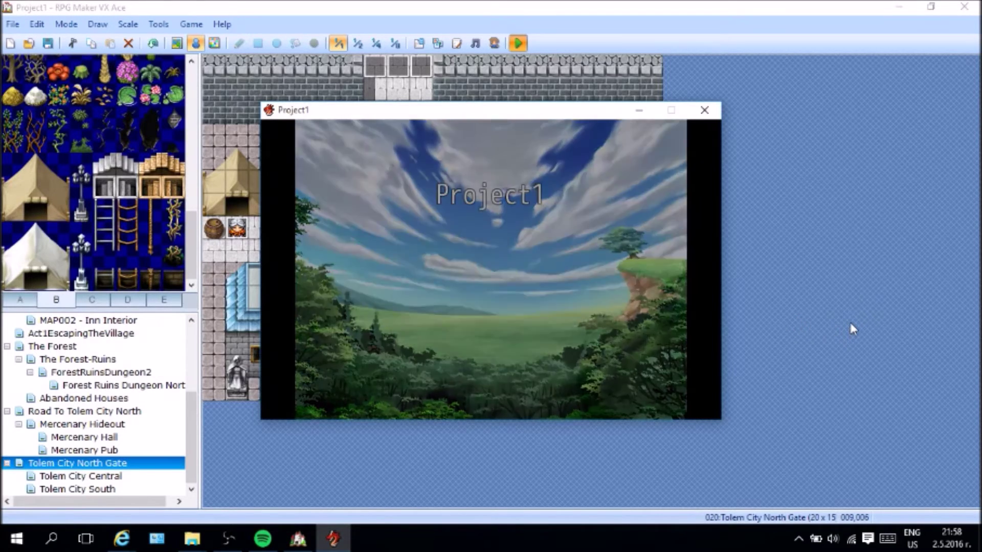
Step: Walk the player along the street in front of the pub, talk to the guard and dismiss his warning
{"action": "key", "text": "Right"}
{"action": "key", "text": "Down"}
{"action": "key", "text": "Right"}
{"action": "key", "text": "Right"}
{"action": "key", "text": "Right"}
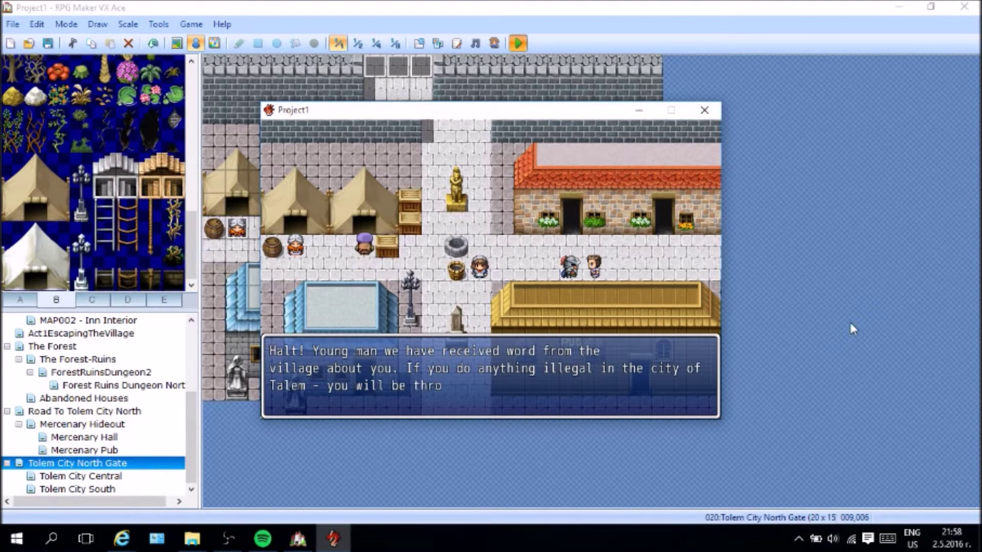
{"action": "key", "text": "Return"}
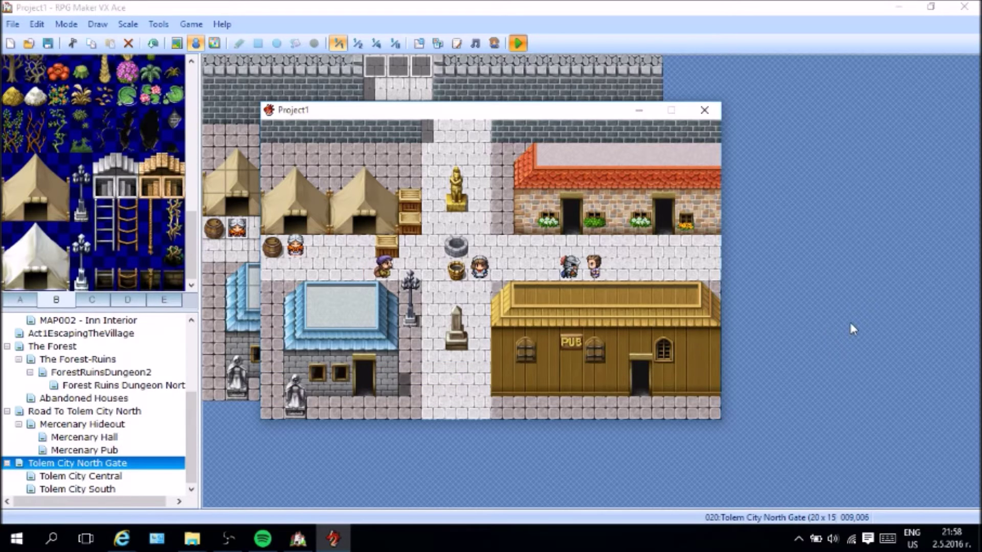
Step: Walk around the guard to check whether he still follows the player after the warning, and end the playtest
{"action": "key", "text": "Up"}
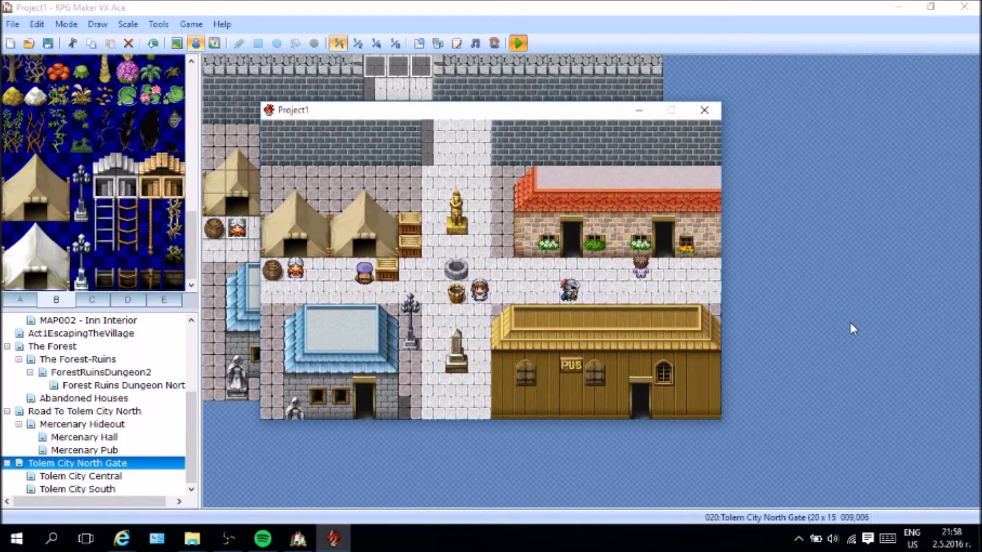
{"action": "key", "text": "Left"}
{"action": "key", "text": "Down"}
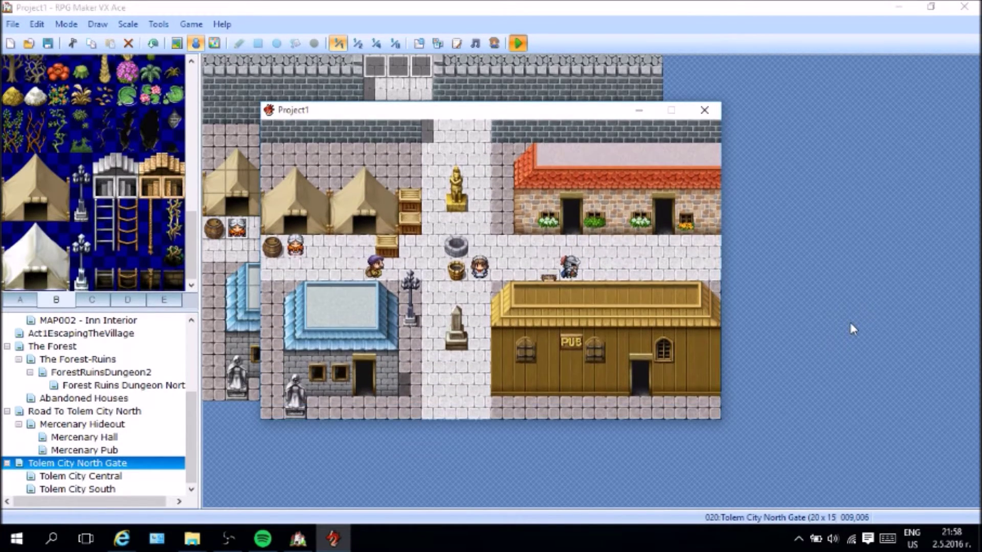
{"action": "key", "text": "Up"}
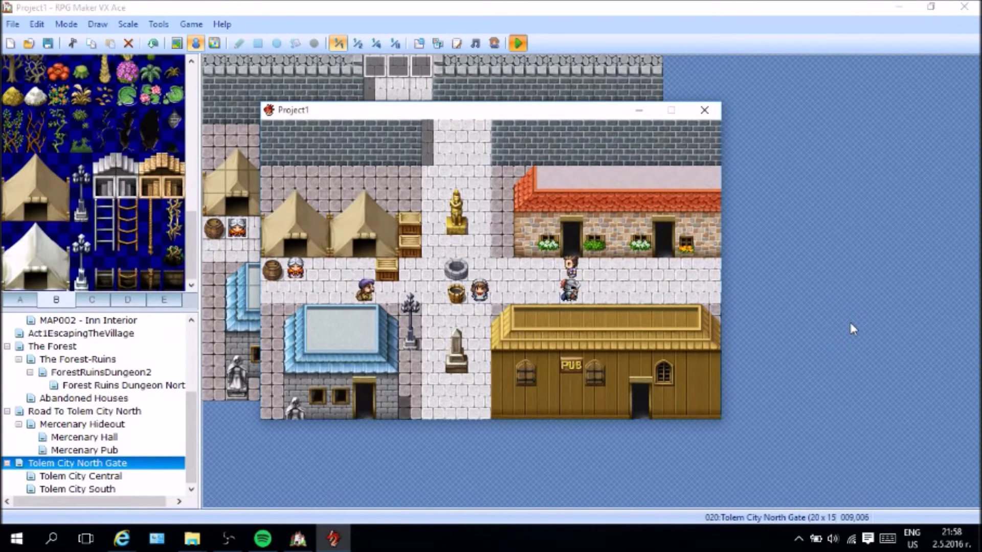
{"action": "left_click", "coordinate": [702, 111]}
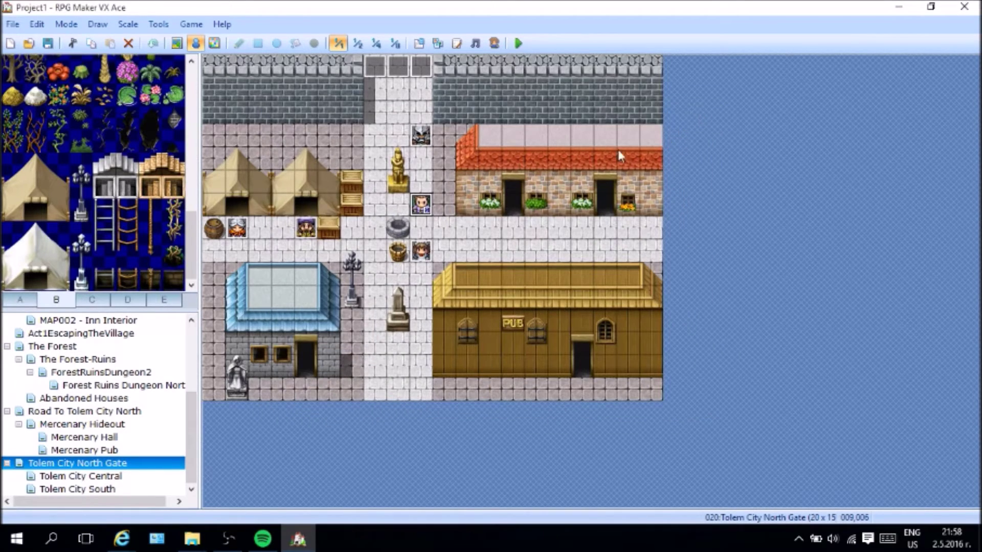
Step: Reopen the guard event EV001, set its third page's trigger to Player Touch and apply the change
{"action": "right_click", "coordinate": [424, 143]}
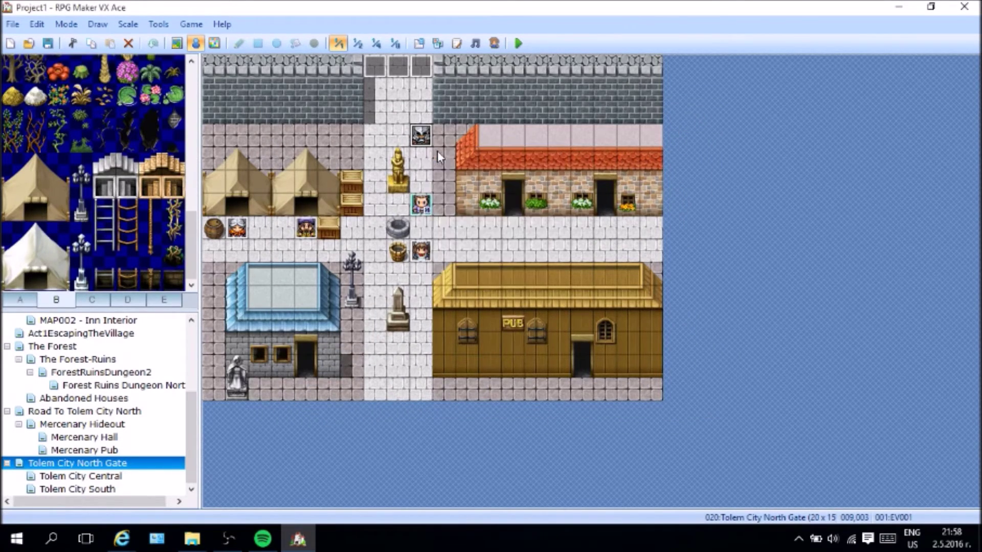
{"action": "left_click", "coordinate": [438, 153]}
{"action": "left_click", "coordinate": [275, 82]}
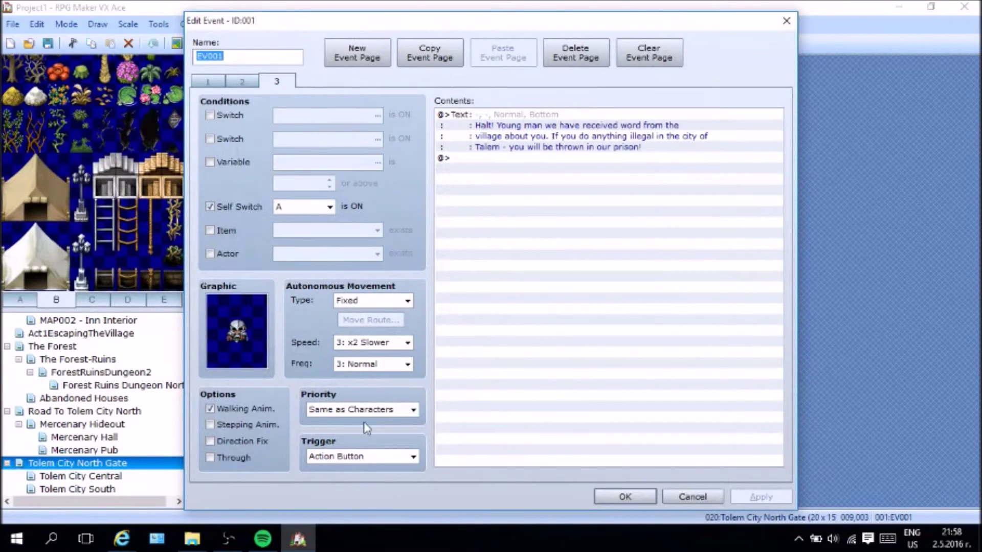
{"action": "left_click", "coordinate": [371, 457]}
{"action": "left_click", "coordinate": [337, 478]}
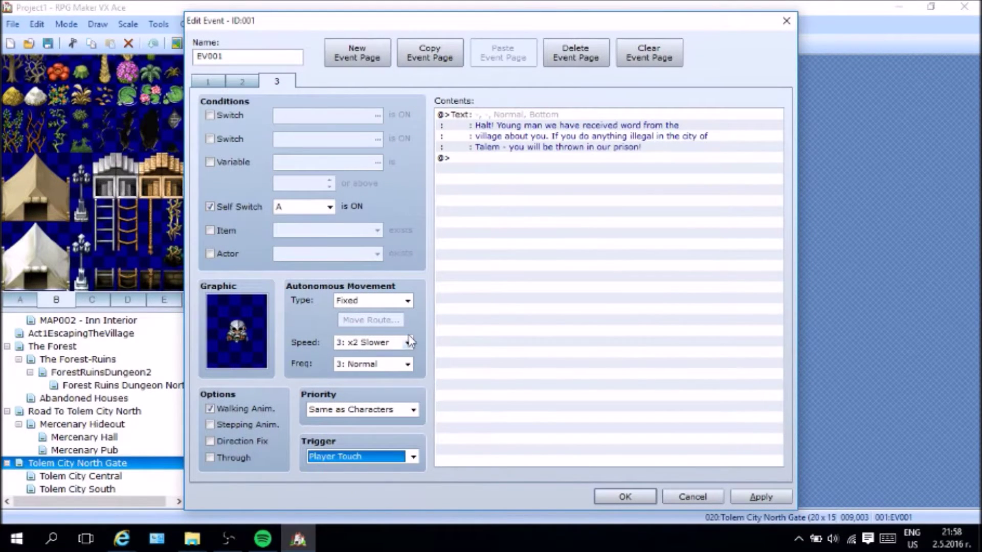
{"action": "left_click", "coordinate": [760, 497]}
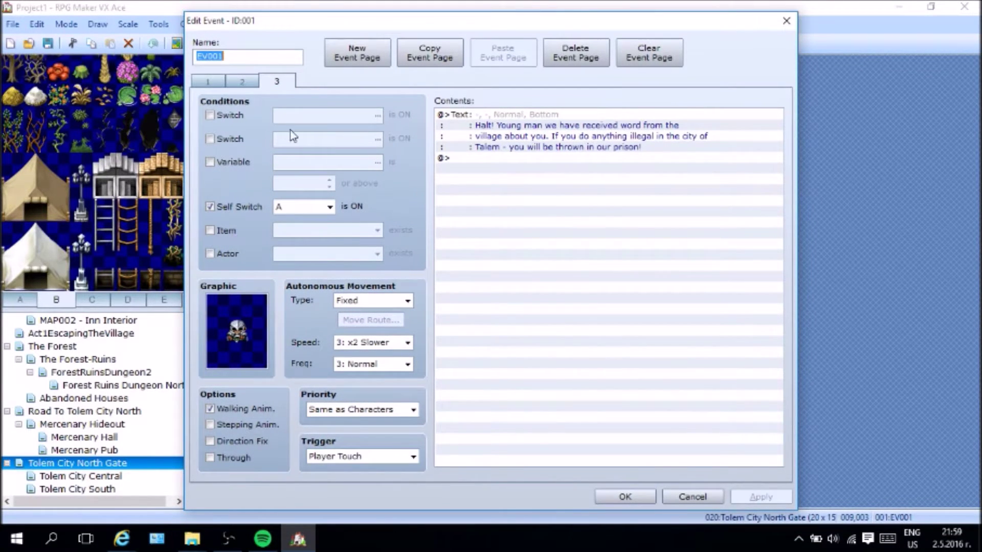
Step: Set the second page's trigger to Player Touch, apply it, and return to the third page
{"action": "left_click", "coordinate": [242, 82]}
{"action": "left_click", "coordinate": [391, 458]}
{"action": "left_click", "coordinate": [384, 480]}
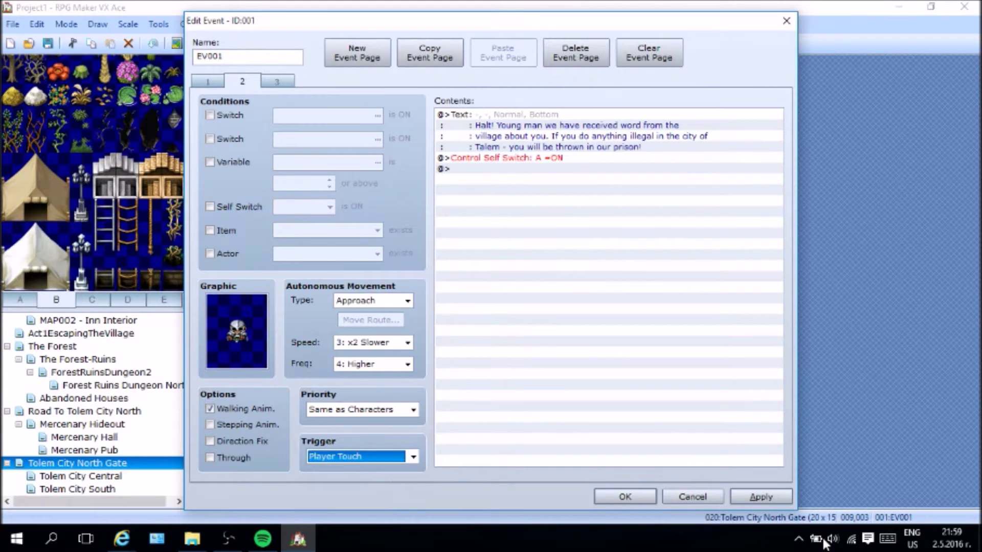
{"action": "left_click", "coordinate": [760, 497]}
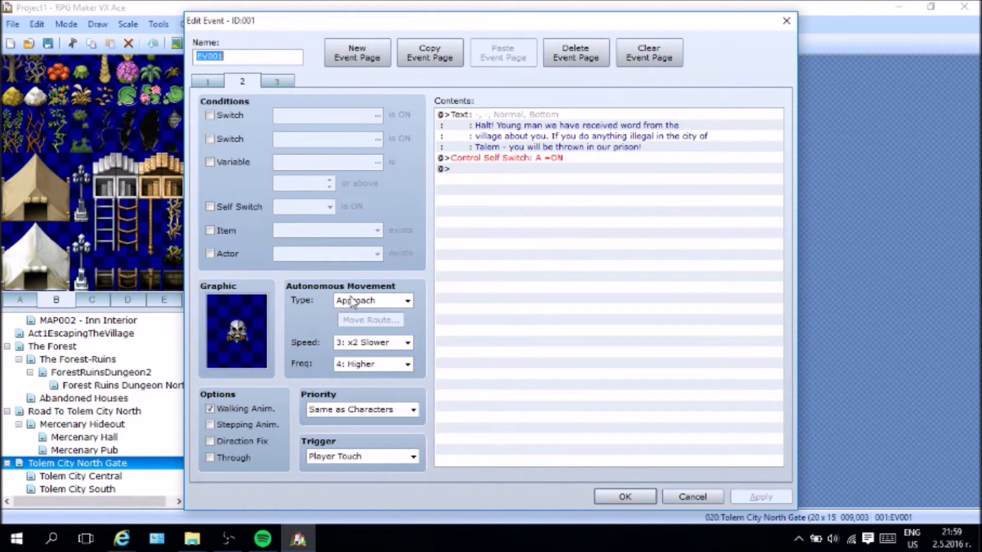
{"action": "left_click", "coordinate": [277, 83]}
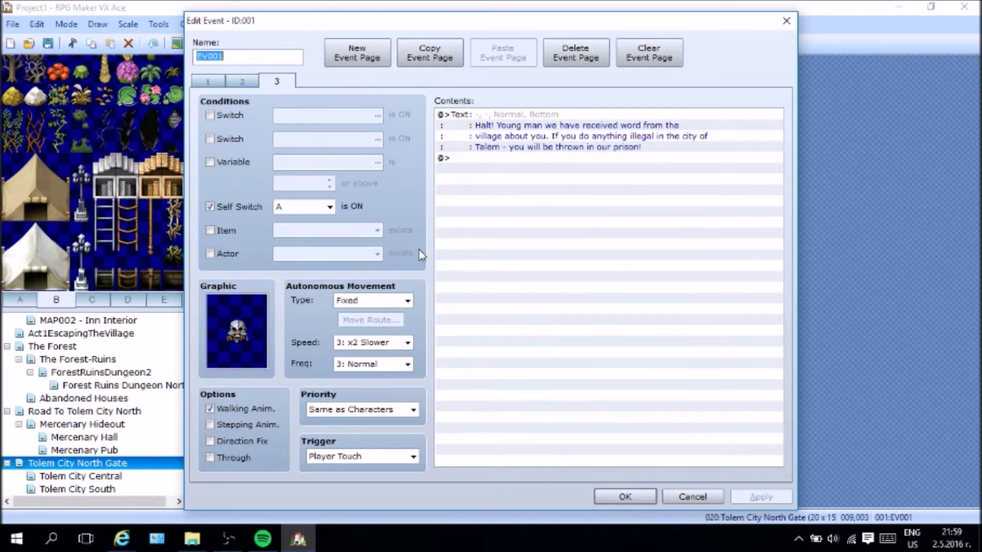
Step: Set the third page's autonomous movement type to Random and close the guard event with the change kept
{"action": "left_click", "coordinate": [369, 302]}
{"action": "left_click", "coordinate": [367, 327]}
{"action": "left_click", "coordinate": [354, 300]}
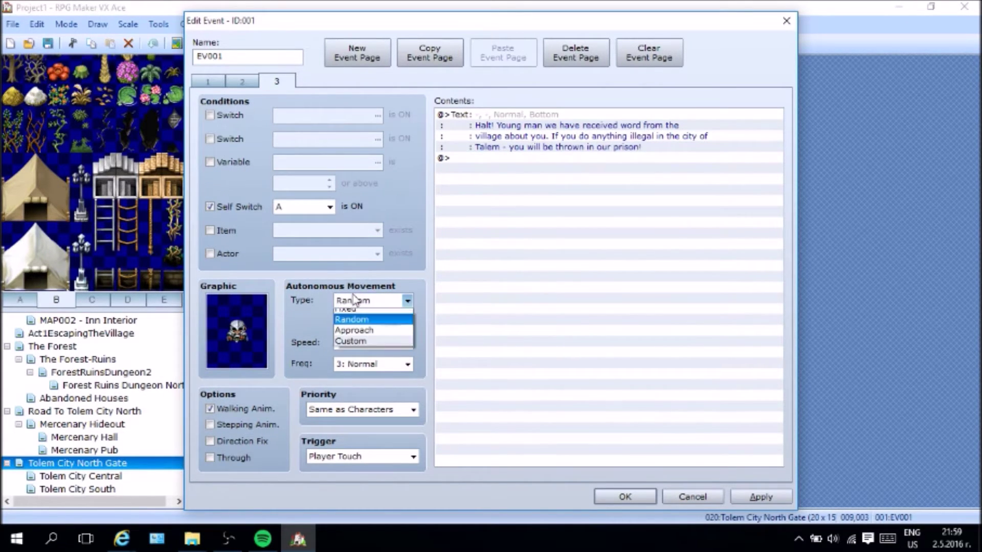
{"action": "left_click", "coordinate": [354, 300]}
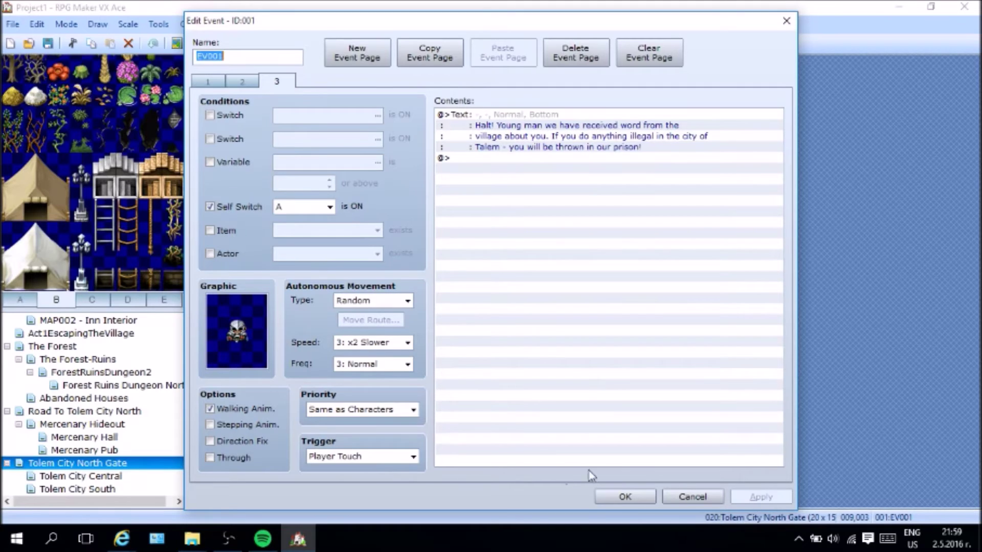
{"action": "left_click", "coordinate": [597, 495]}
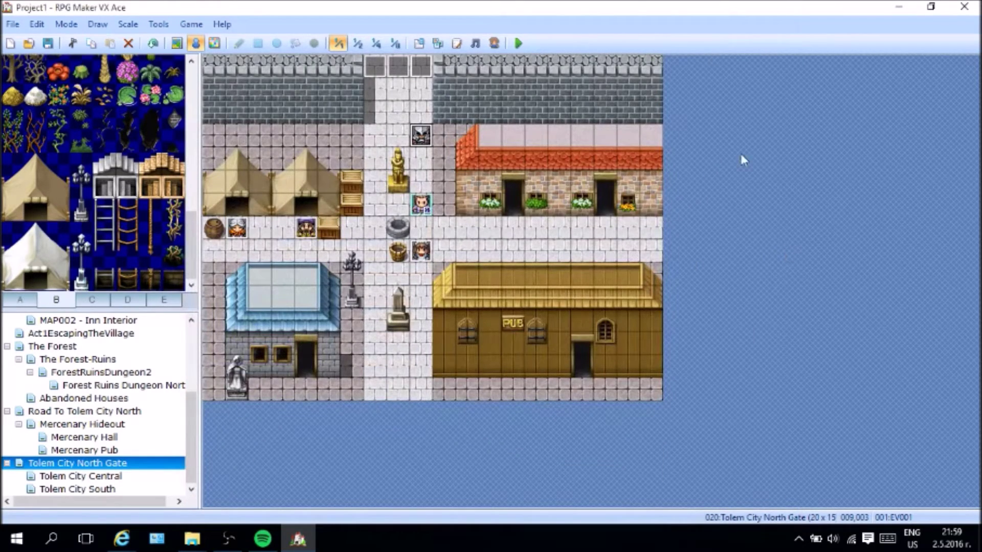
Step: Save the project, playtest a new game until the guard's warning appears, dismiss it and end the playtest
{"action": "left_click", "coordinate": [518, 43]}
{"action": "left_click", "coordinate": [434, 298]}
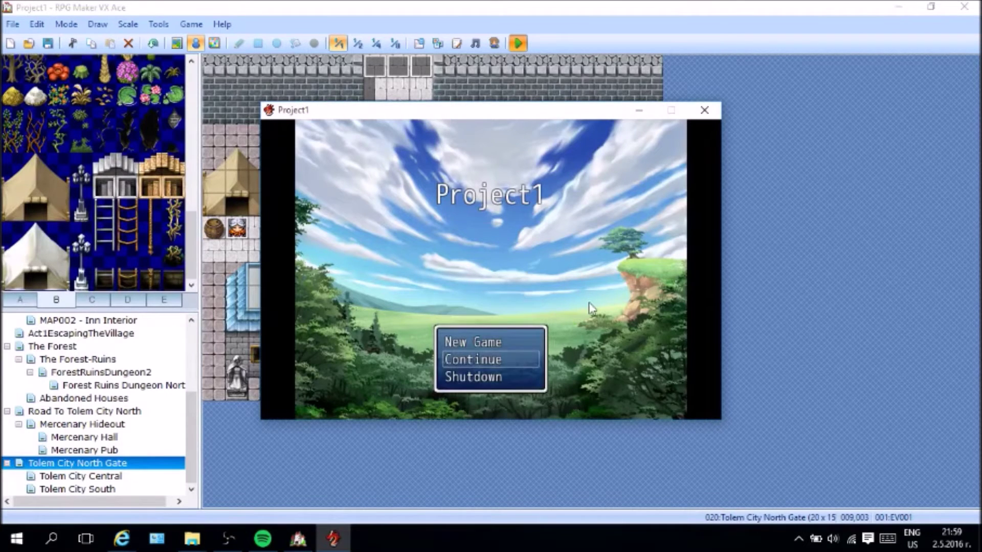
{"action": "key", "text": "Up"}
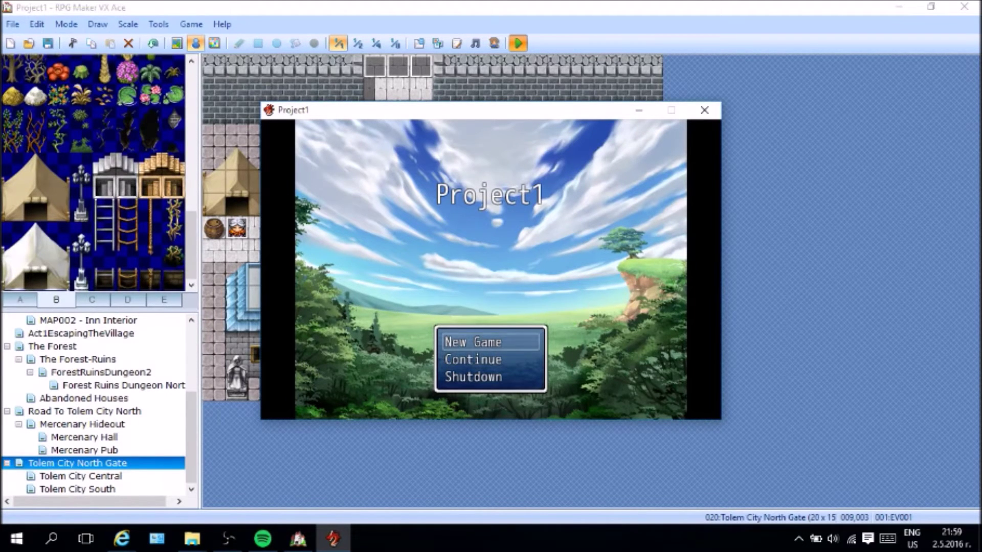
{"action": "key", "text": "Return"}
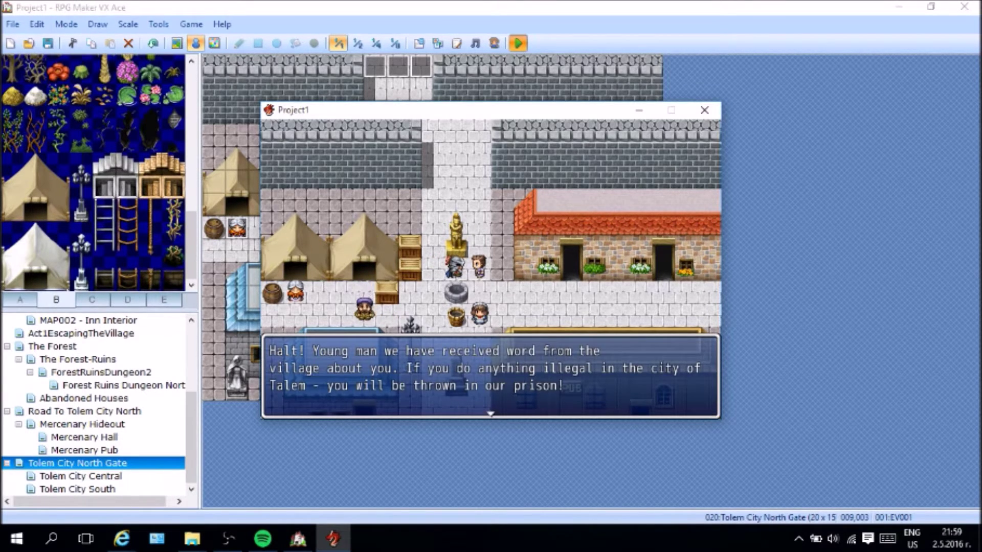
{"action": "key", "text": "Return"}
{"action": "left_click", "coordinate": [705, 110]}
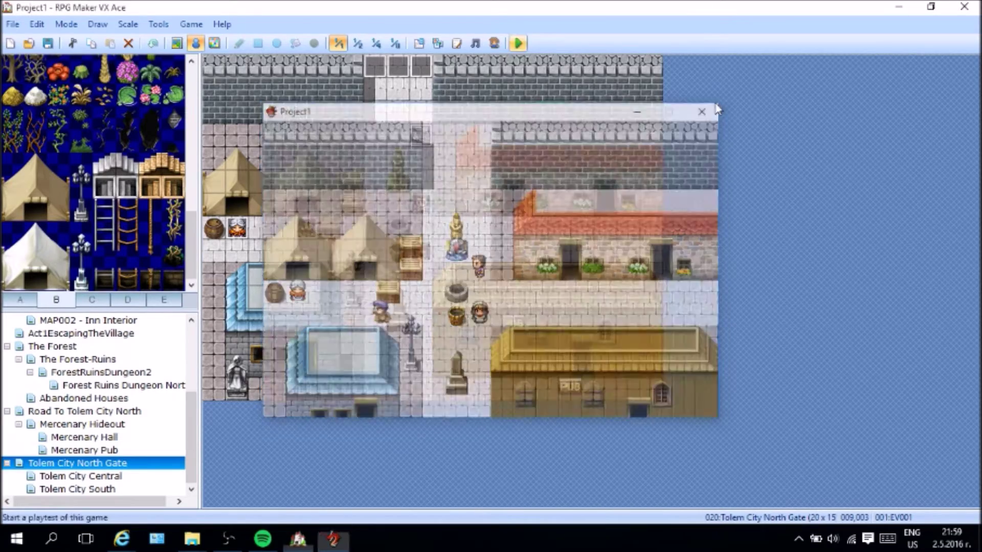
Step: Reopen the guard event EV001, set its first page's trigger to Event Touch and apply the change
{"action": "right_click", "coordinate": [415, 136]}
{"action": "left_click", "coordinate": [436, 140]}
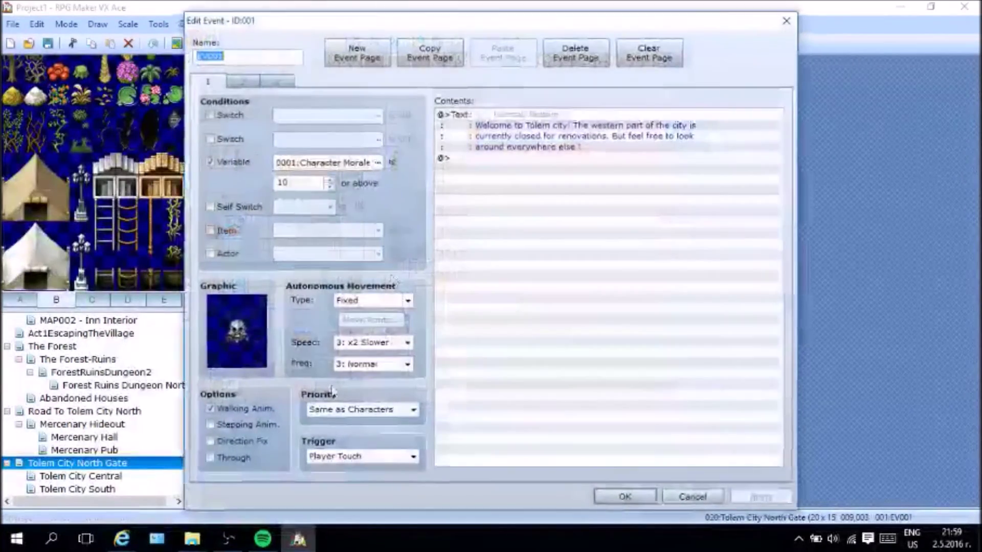
{"action": "left_click", "coordinate": [390, 414]}
{"action": "left_click", "coordinate": [390, 414]}
{"action": "left_click", "coordinate": [390, 456]}
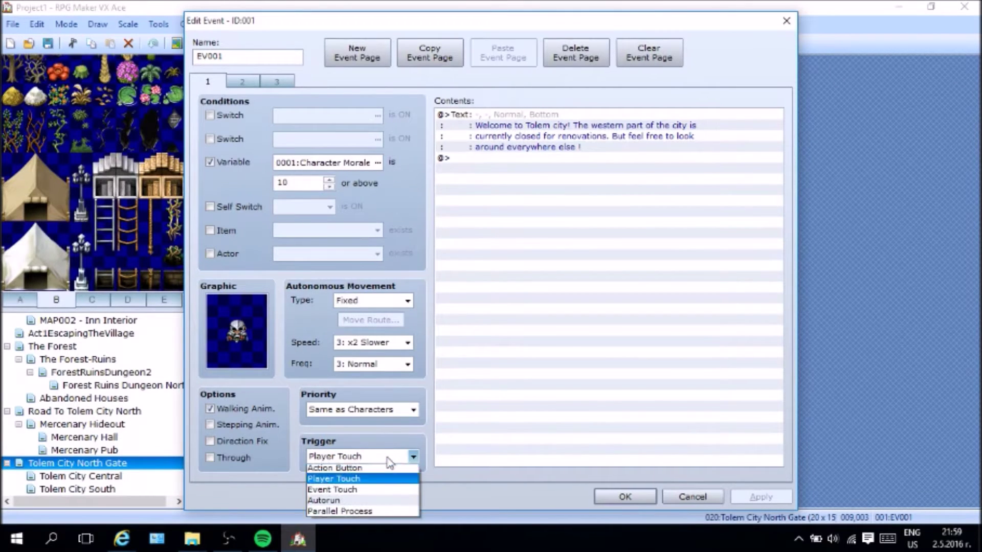
{"action": "left_click", "coordinate": [385, 493]}
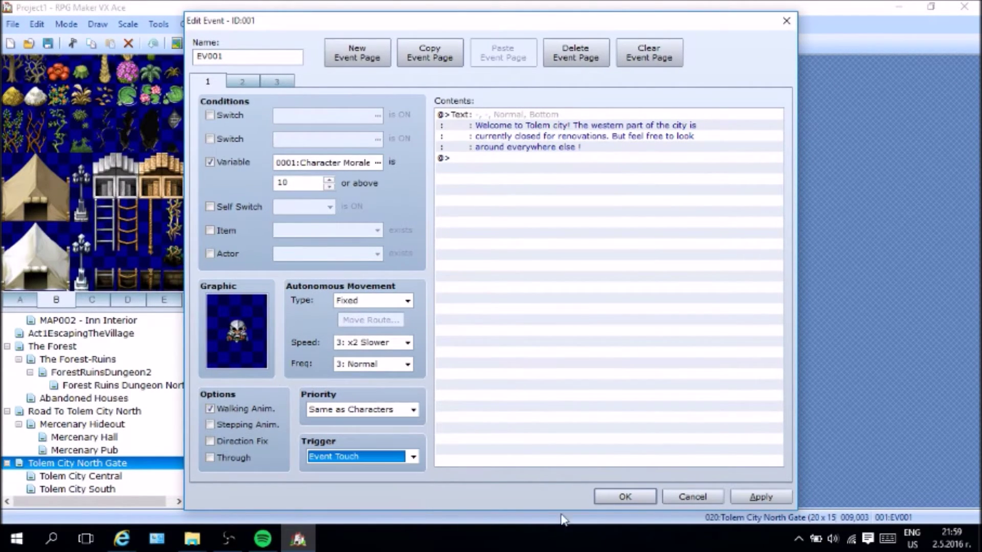
{"action": "left_click", "coordinate": [775, 502]}
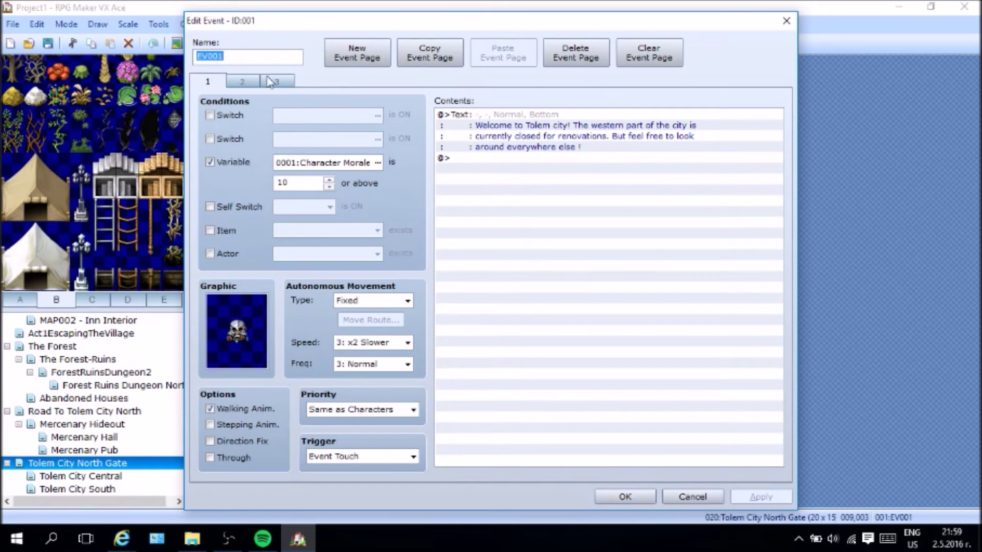
Step: Set the guard event's second page trigger to Event Touch, apply it and close the event
{"action": "left_click", "coordinate": [241, 83]}
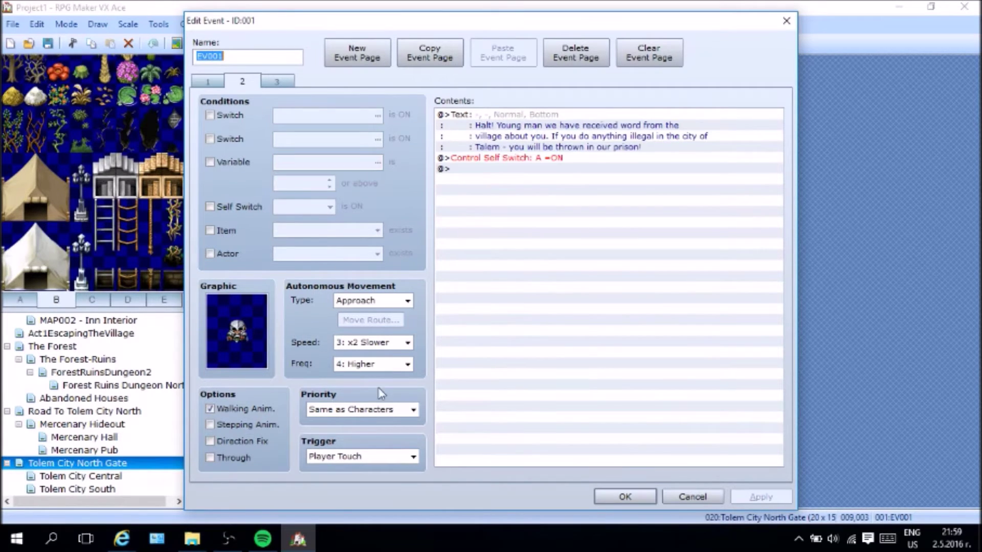
{"action": "left_click", "coordinate": [377, 456]}
{"action": "left_click", "coordinate": [367, 494]}
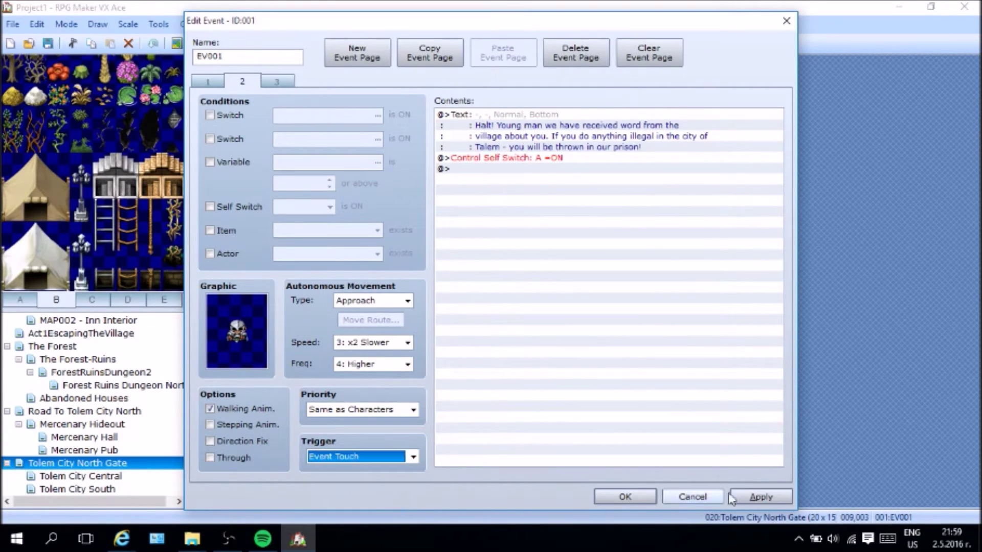
{"action": "left_click", "coordinate": [762, 497]}
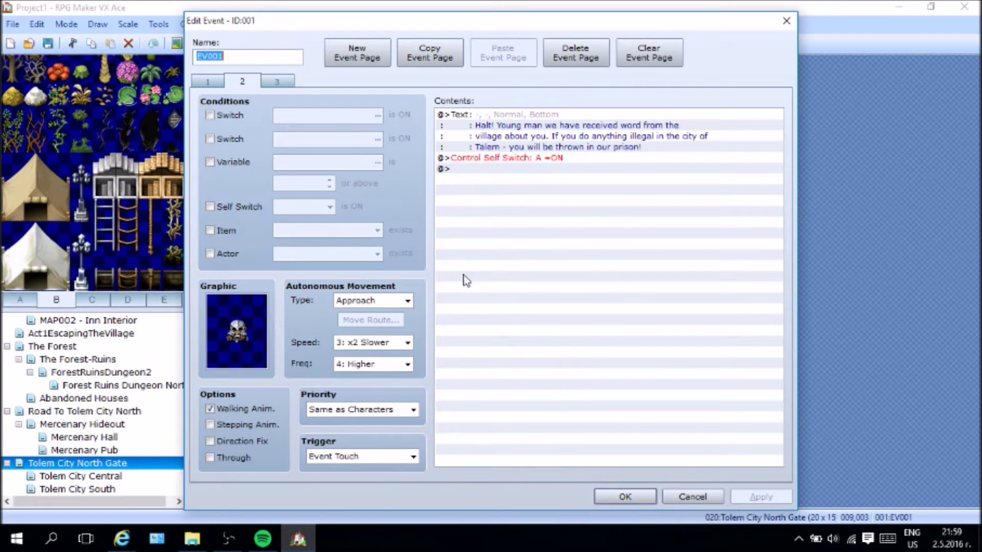
{"action": "left_click", "coordinate": [628, 496]}
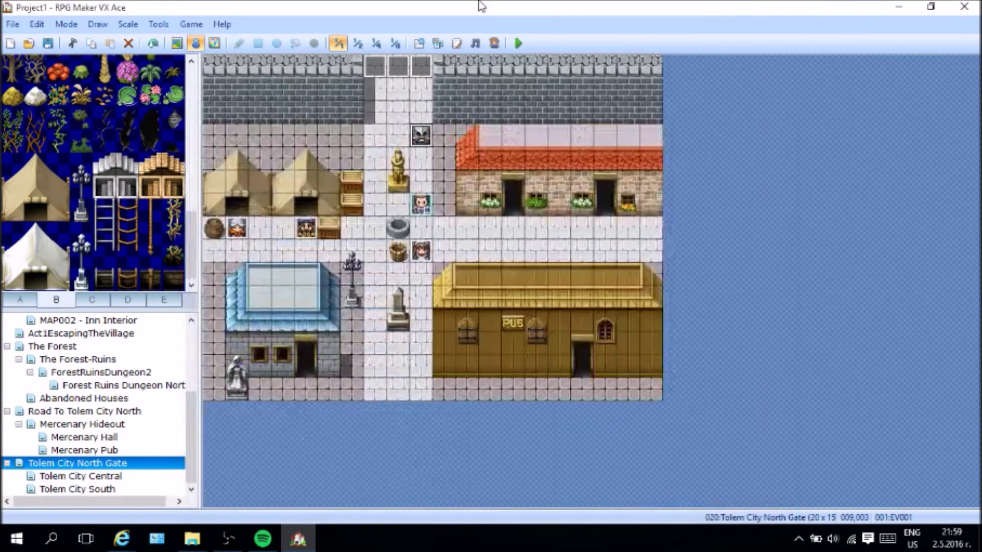
Step: Save and playtest a new game to check the guard's approach, dismiss his warning, and end the playtest
{"action": "left_click", "coordinate": [519, 44]}
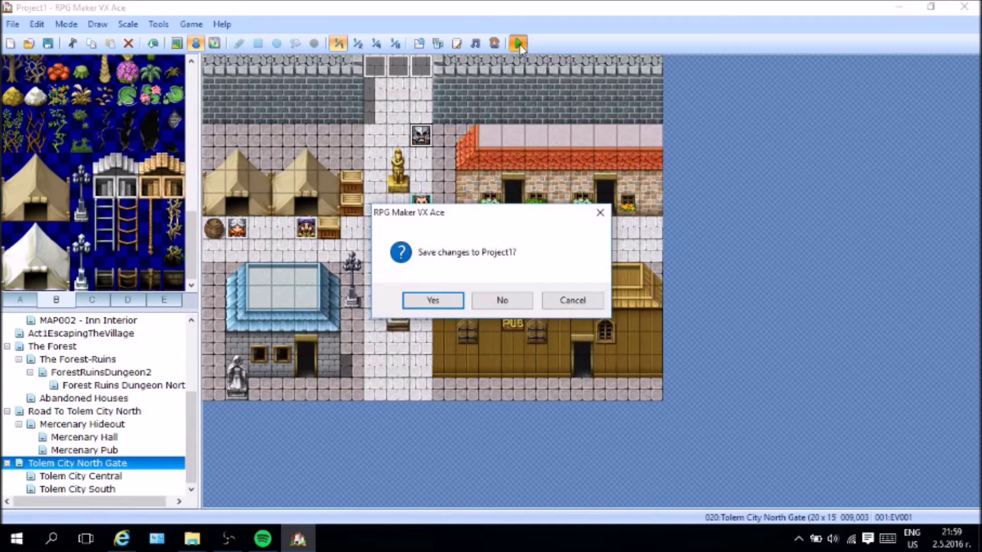
{"action": "key", "text": "Return"}
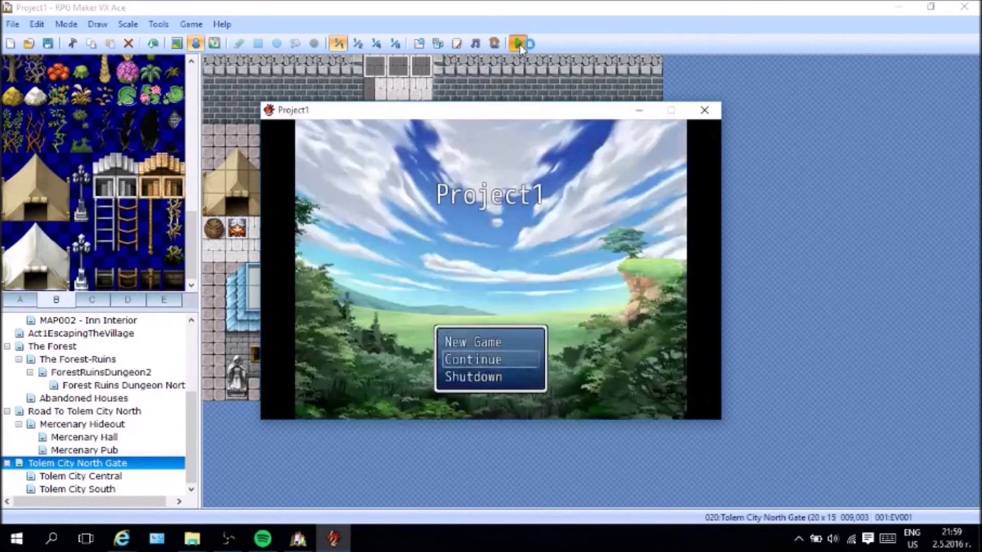
{"action": "key", "text": "Return"}
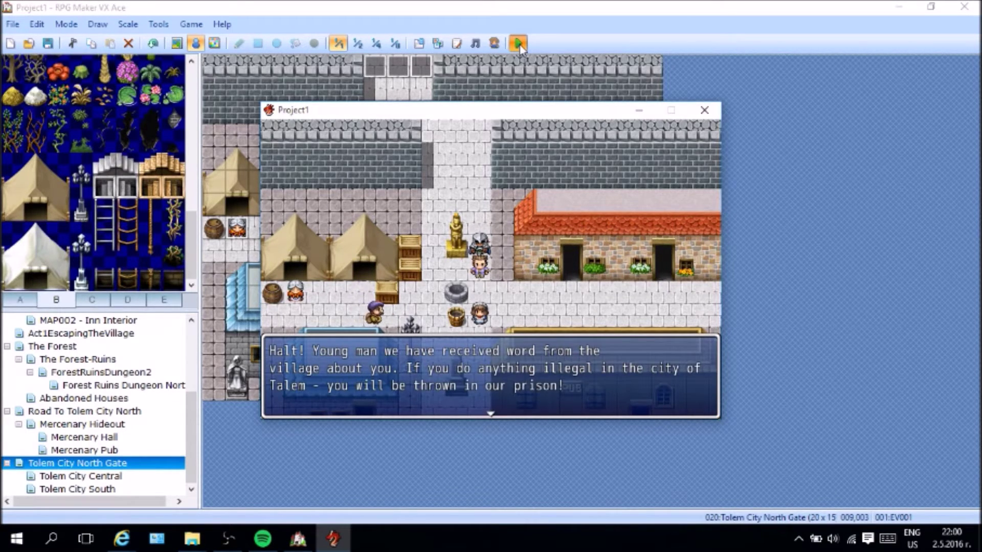
{"action": "key", "text": "Return"}
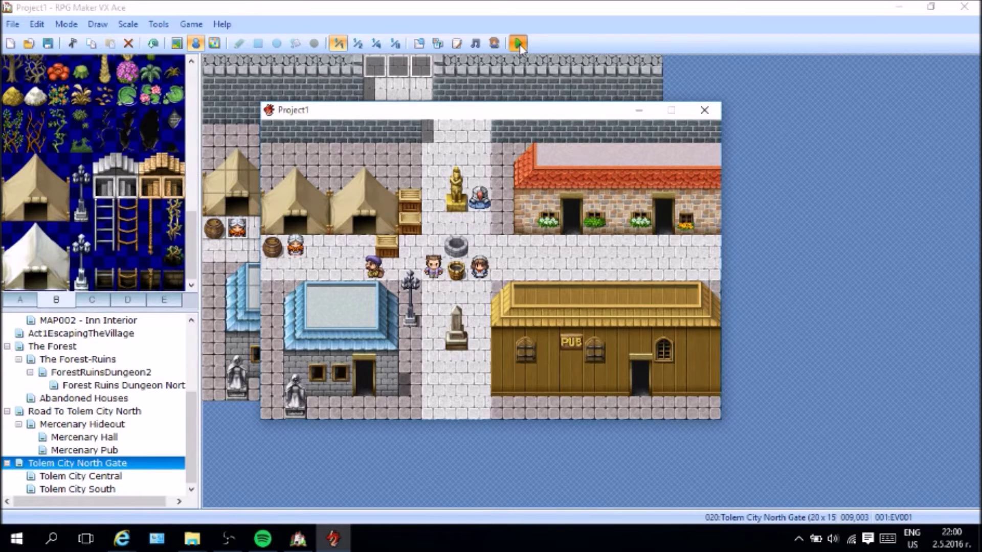
{"action": "left_click", "coordinate": [717, 118]}
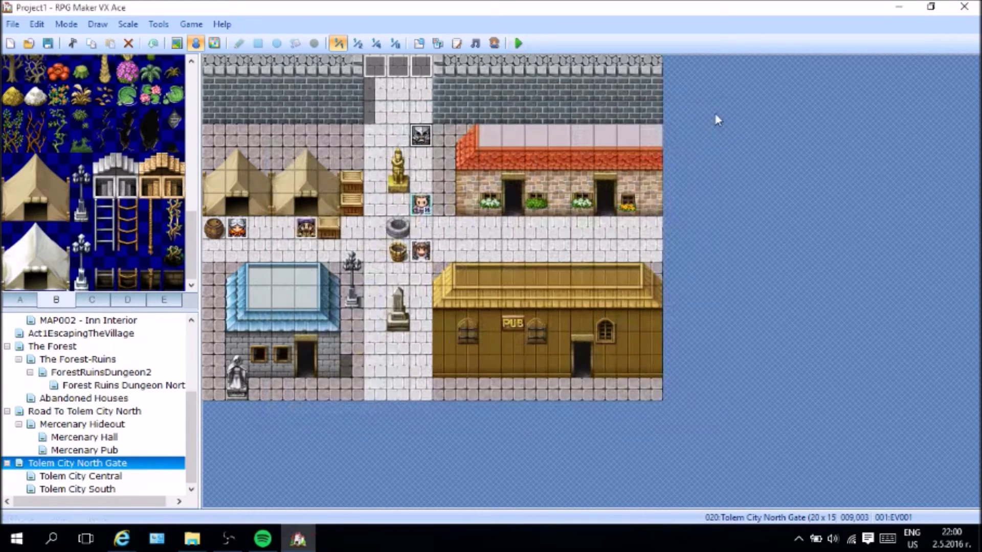
Step: In the database's Exterior tileset, toggle the passage setting of the golden statue's lower tile on sheet E and keep the change
{"action": "left_click", "coordinate": [399, 164]}
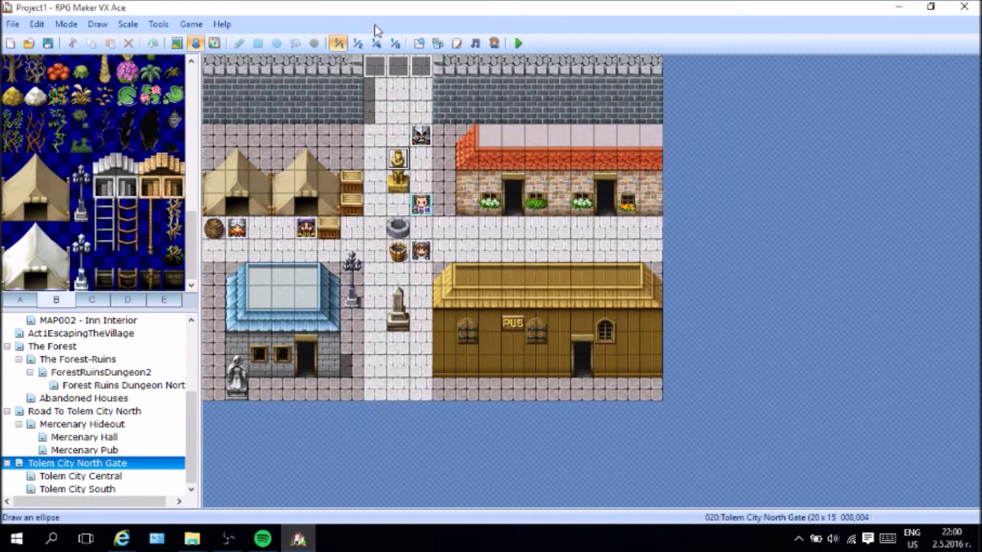
{"action": "left_click", "coordinate": [419, 43]}
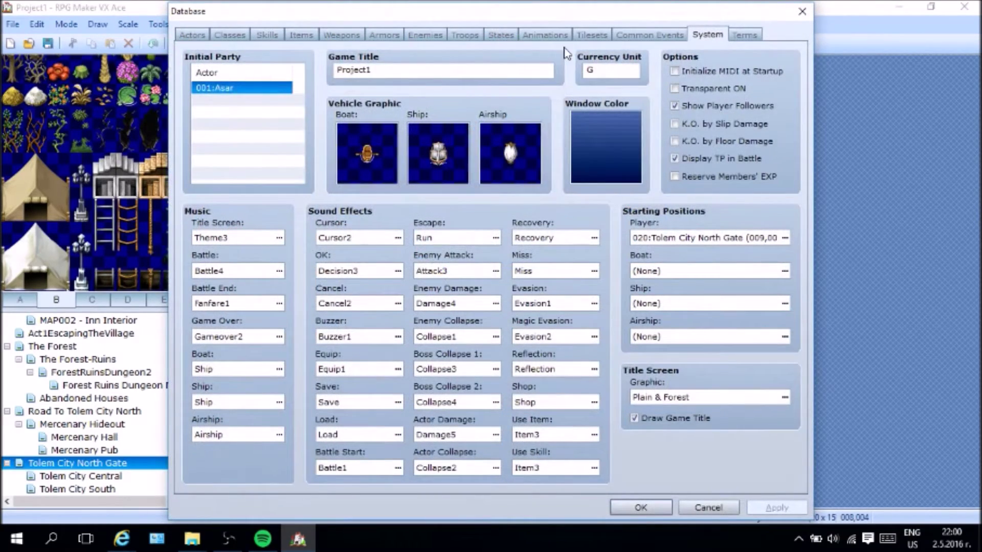
{"action": "left_click", "coordinate": [590, 36]}
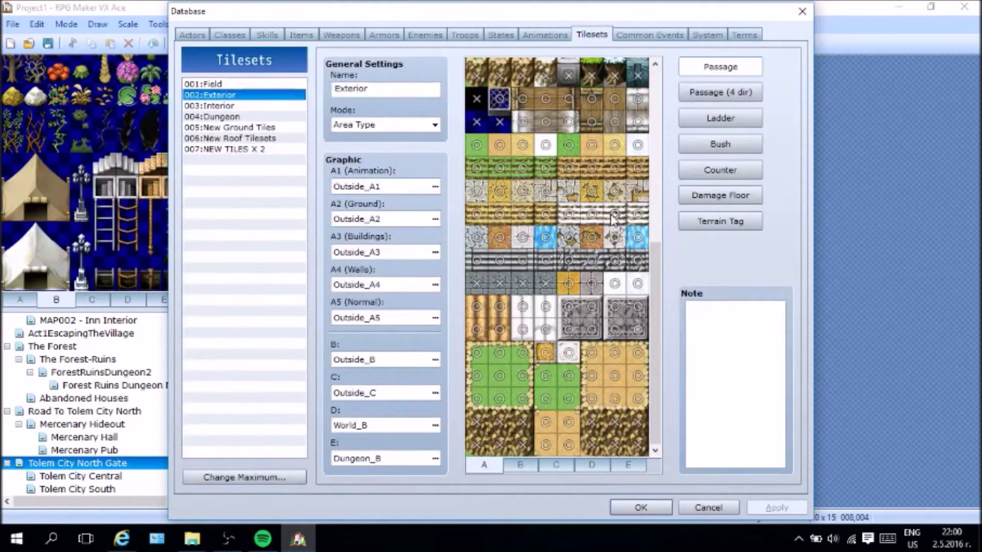
{"action": "left_click", "coordinate": [629, 465]}
{"action": "scroll", "coordinate": [594, 297], "scroll_direction": "down", "scroll_amount": 6}
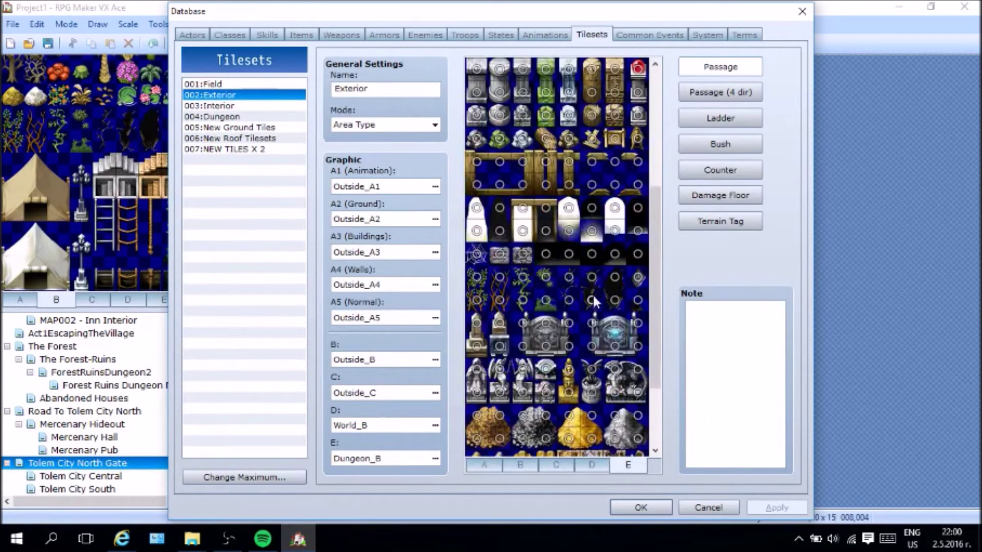
{"action": "left_click", "coordinate": [571, 352]}
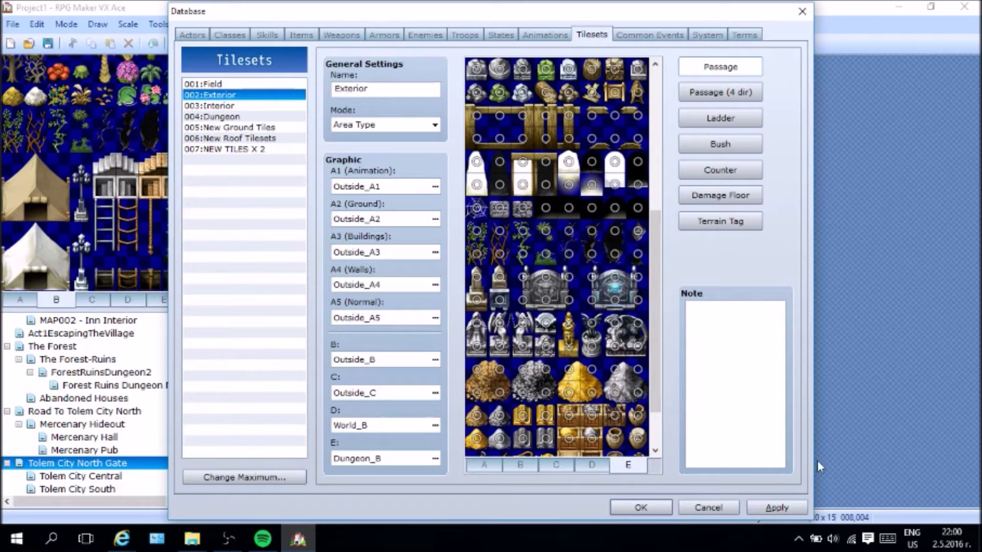
{"action": "left_click", "coordinate": [774, 508]}
{"action": "left_click", "coordinate": [637, 508]}
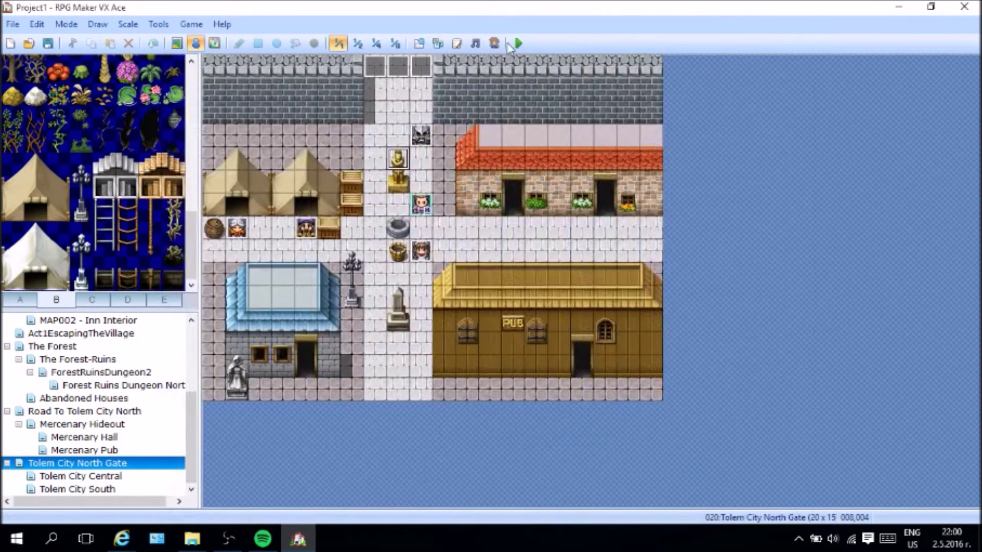
Step: Save the project changes and start a new game in a playtest
{"action": "left_click", "coordinate": [516, 44]}
{"action": "left_click", "coordinate": [432, 300]}
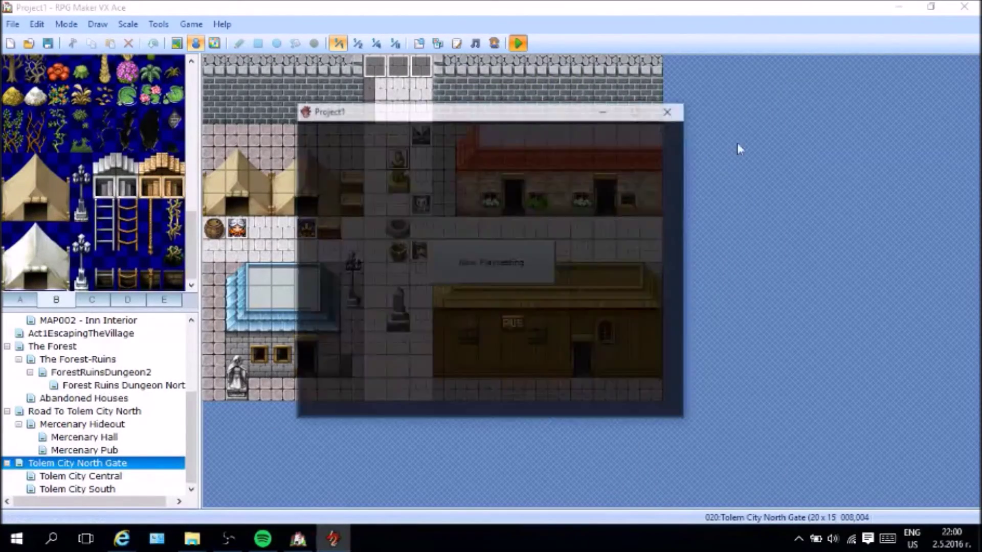
{"action": "key", "text": "Up"}
{"action": "key", "text": "Return"}
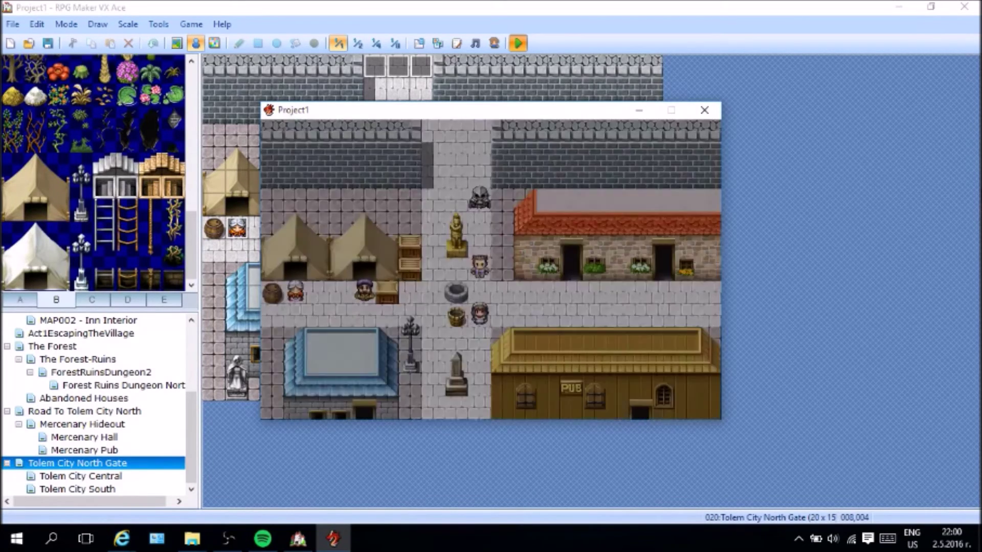
Step: Walk the player around the well and basket and back up towards the golden statue to test the guard's pursuit
{"action": "key", "text": "Down"}
{"action": "key", "text": "Down"}
{"action": "key", "text": "Down"}
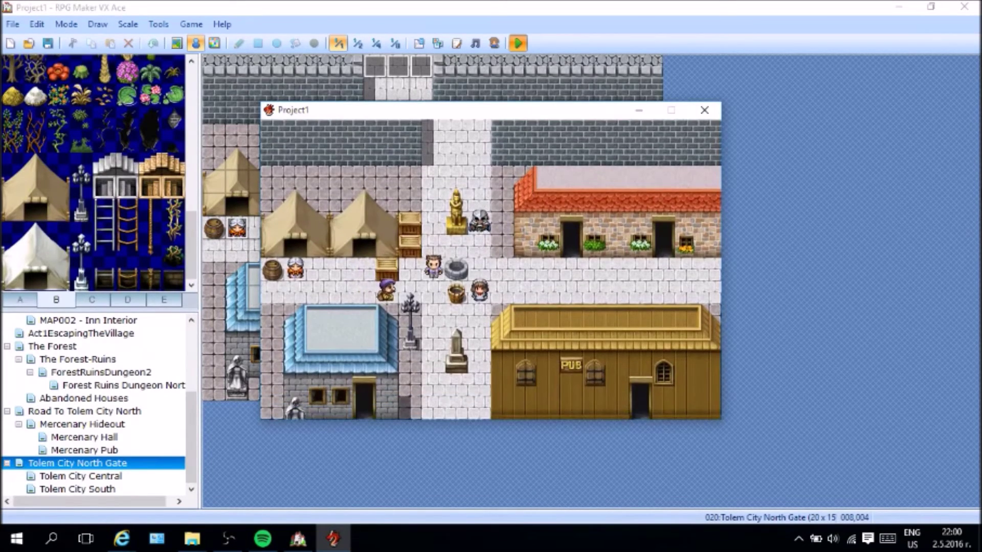
{"action": "key", "text": "Right"}
{"action": "key", "text": "Left"}
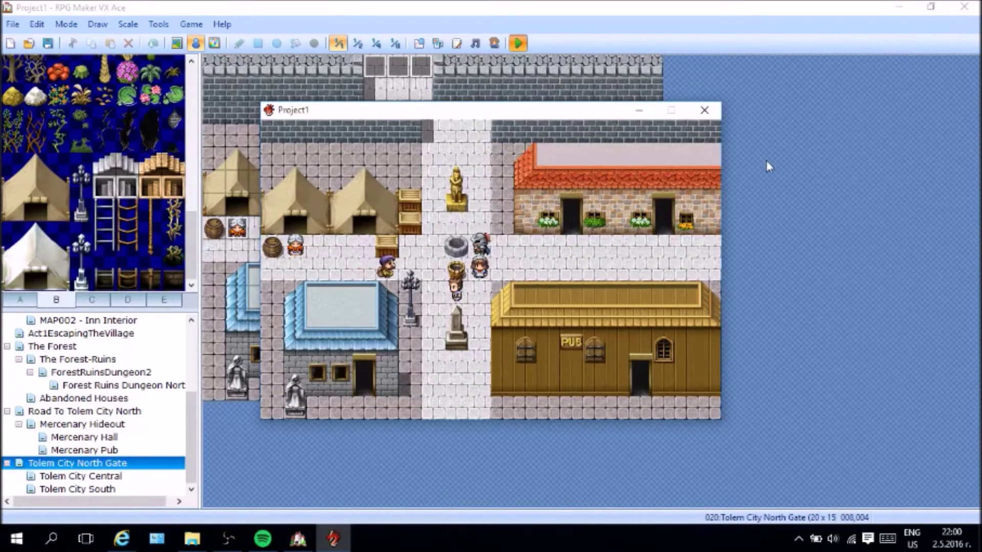
{"action": "key", "text": "Left"}
{"action": "key", "text": "Up"}
{"action": "key", "text": "Up"}
{"action": "key", "text": "Up"}
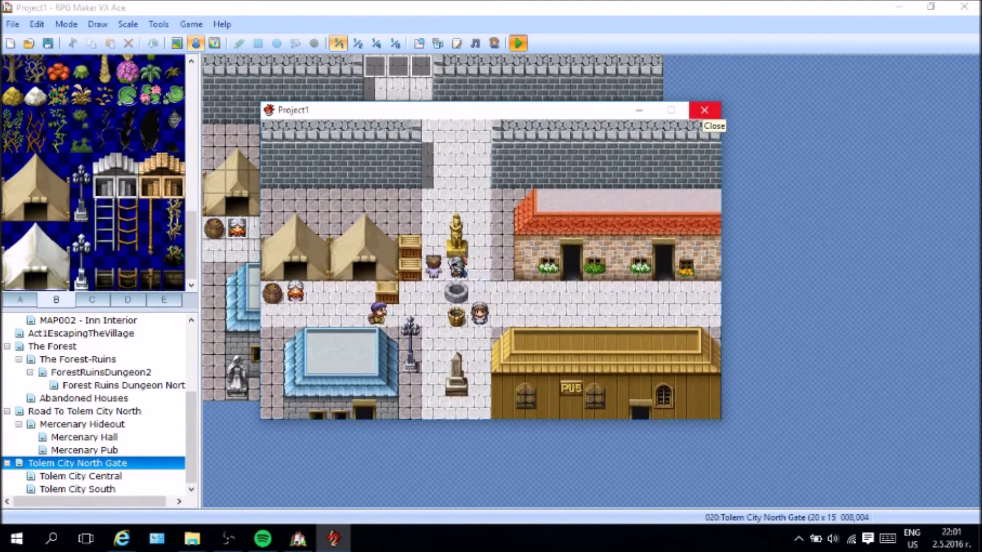
Step: Try to interact with the guard beside the golden statue, walk around the statue towards the red-roofed house, and end the playtest
{"action": "key", "text": "Return"}
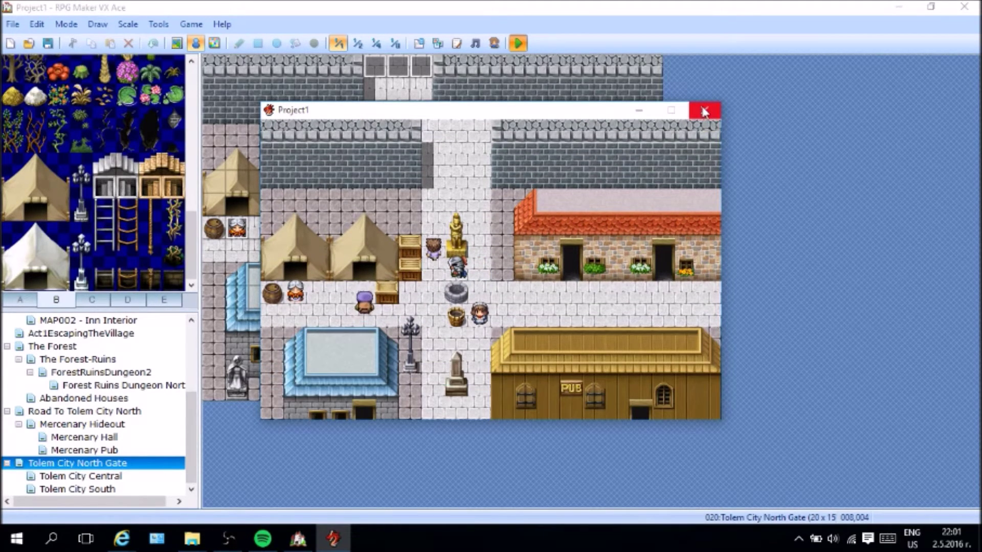
{"action": "key", "text": "Return"}
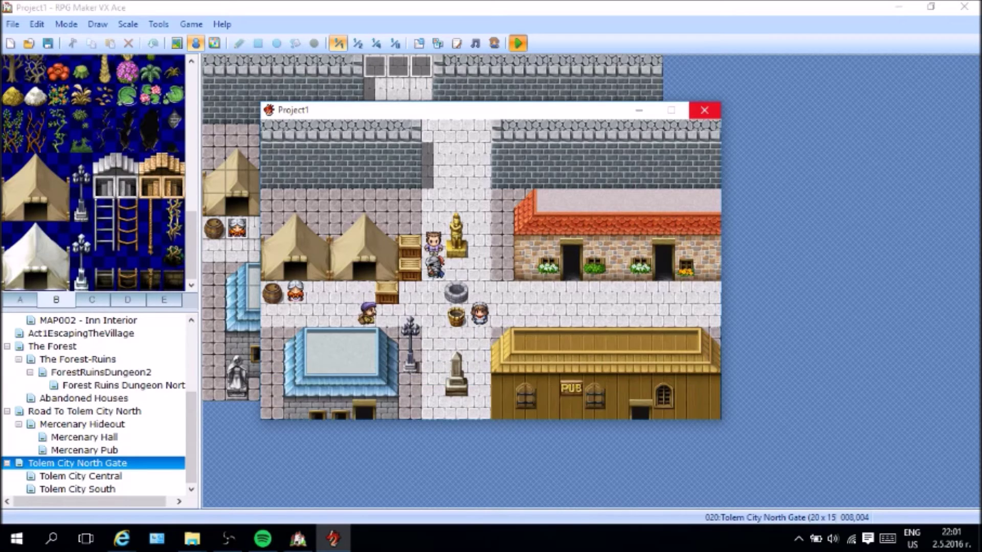
{"action": "key", "text": "Up"}
{"action": "key", "text": "Up"}
{"action": "key", "text": "Right"}
{"action": "key", "text": "Right"}
{"action": "key", "text": "Right"}
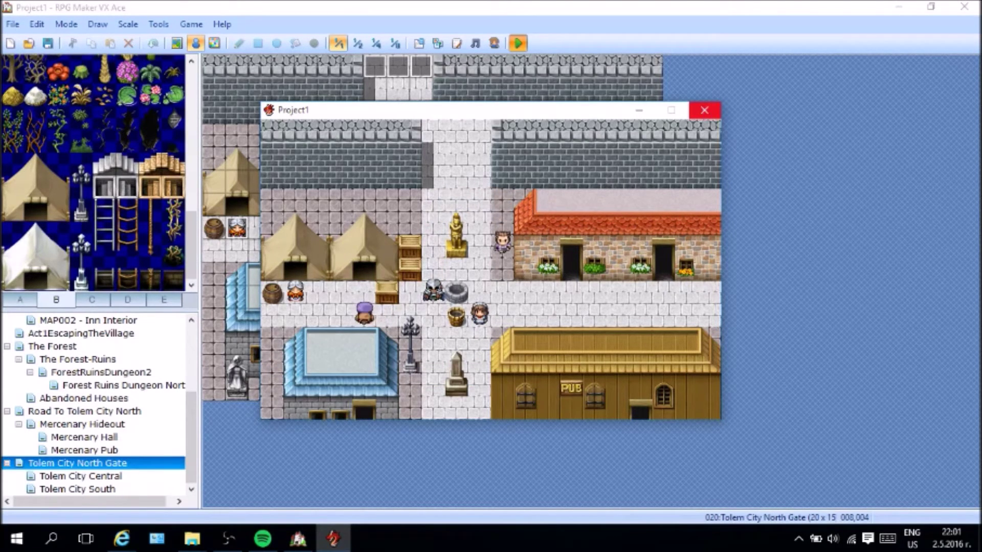
{"action": "left_click", "coordinate": [704, 111]}
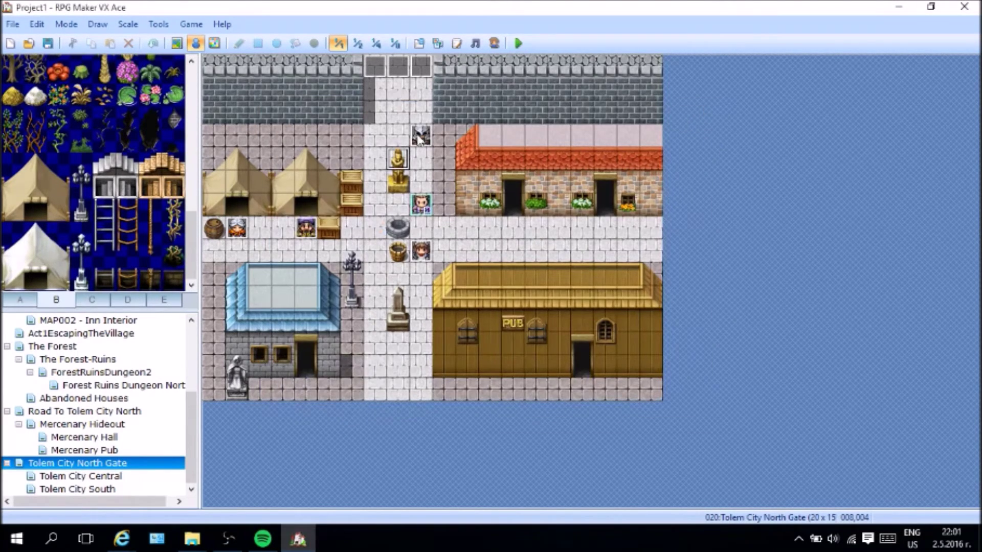
Step: Create a new event on the pavement just above the crates beside the tents, using the helmeted guard graphic from People4
{"action": "right_click", "coordinate": [348, 141]}
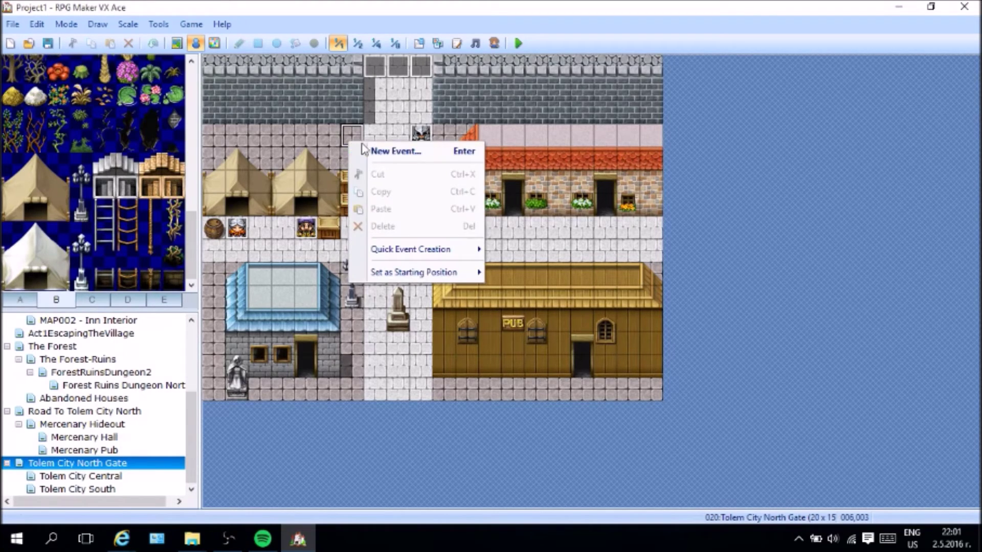
{"action": "left_click", "coordinate": [379, 150]}
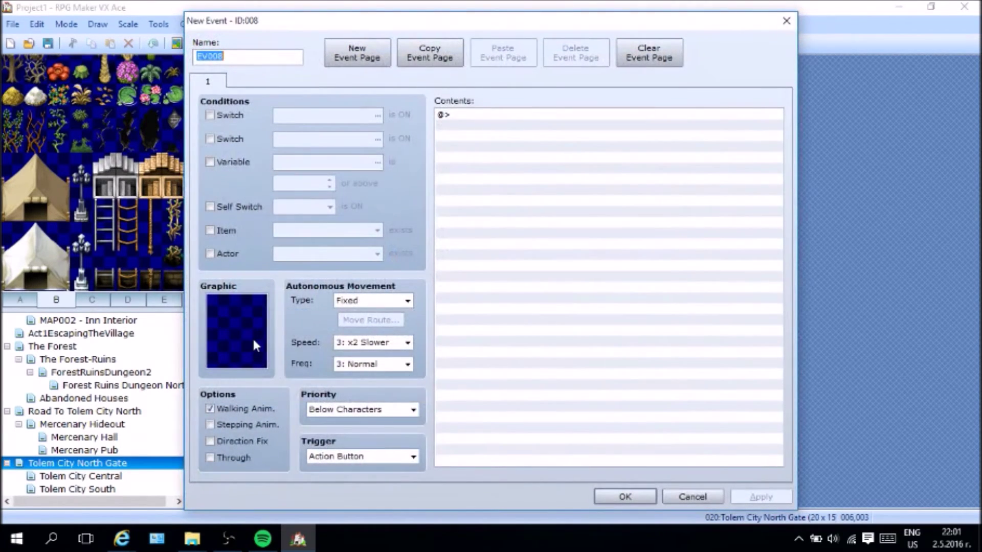
{"action": "double_click", "coordinate": [252, 336]}
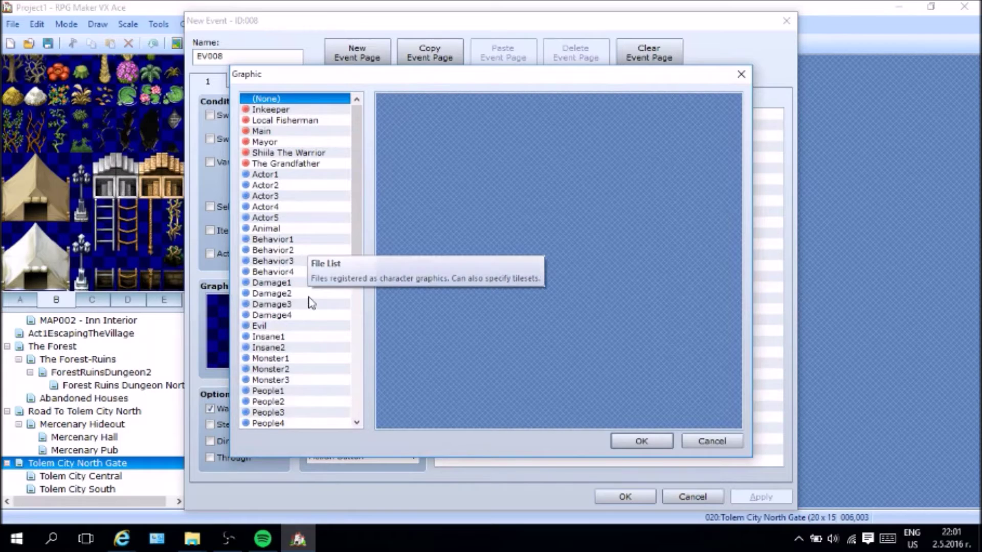
{"action": "scroll", "coordinate": [309, 305], "scroll_direction": "down", "scroll_amount": 1}
{"action": "left_click", "coordinate": [281, 295]}
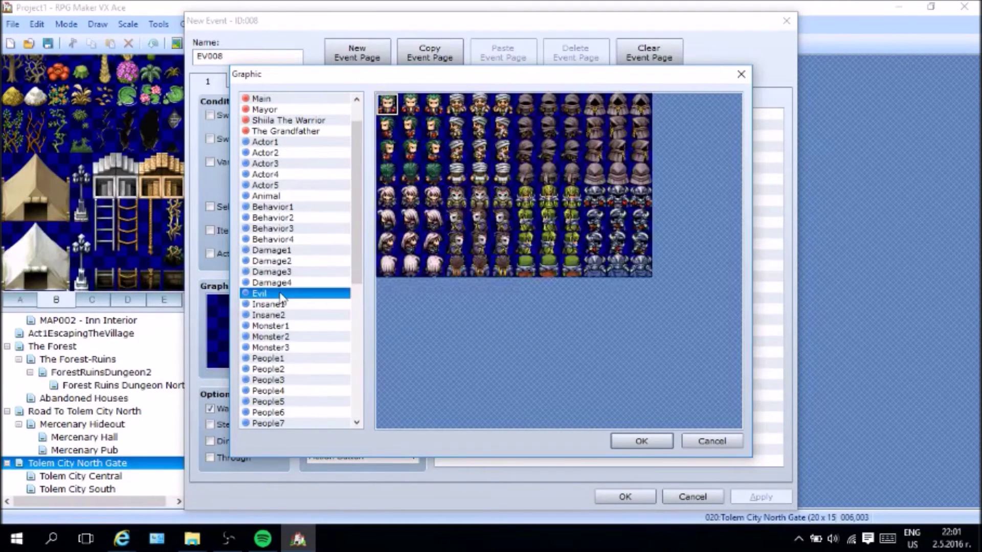
{"action": "left_click", "coordinate": [299, 392]}
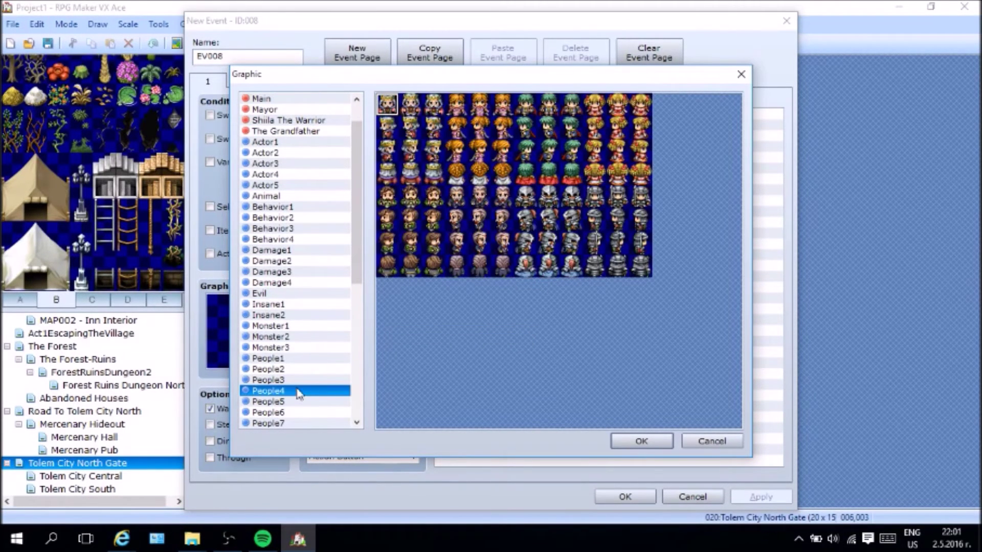
{"action": "left_click", "coordinate": [598, 205]}
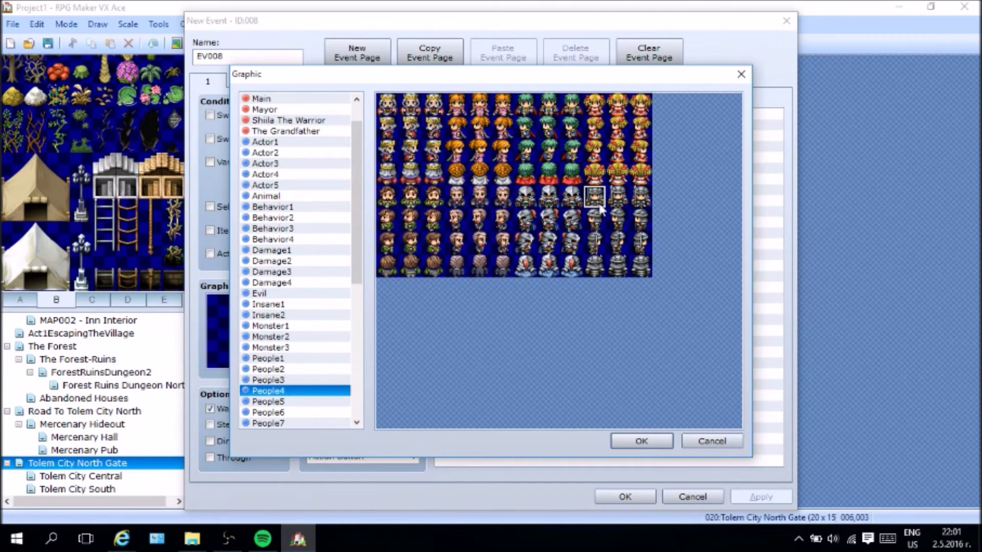
{"action": "double_click", "coordinate": [600, 209]}
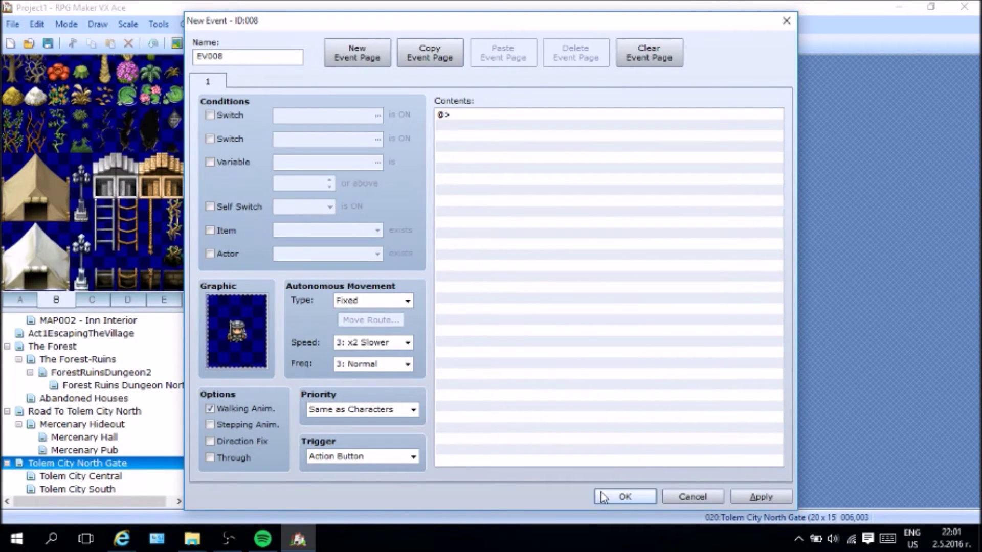
Step: Keep the new guard's priority at Same as Characters and set his trigger to Player Touch
{"action": "left_click", "coordinate": [415, 413]}
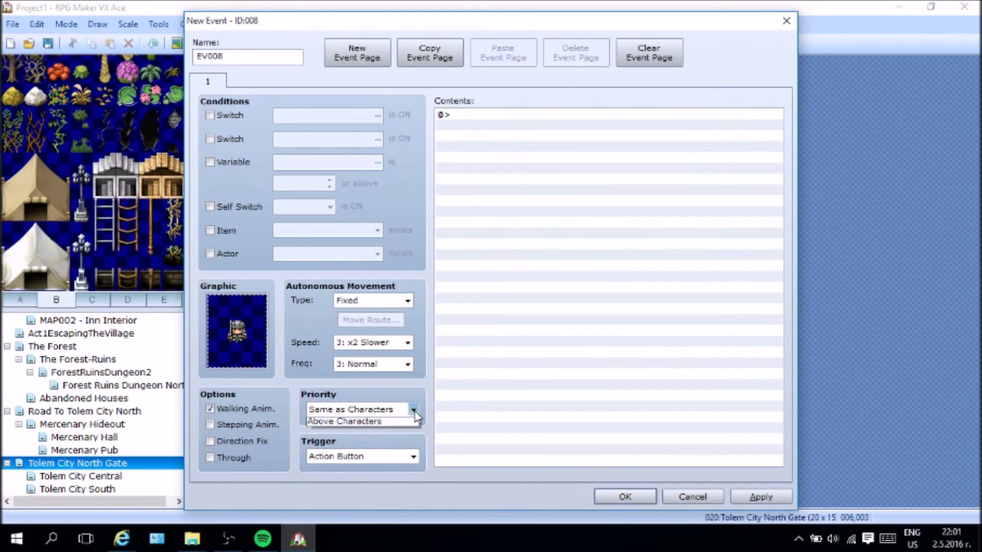
{"action": "left_click", "coordinate": [391, 436]}
{"action": "left_click", "coordinate": [394, 457]}
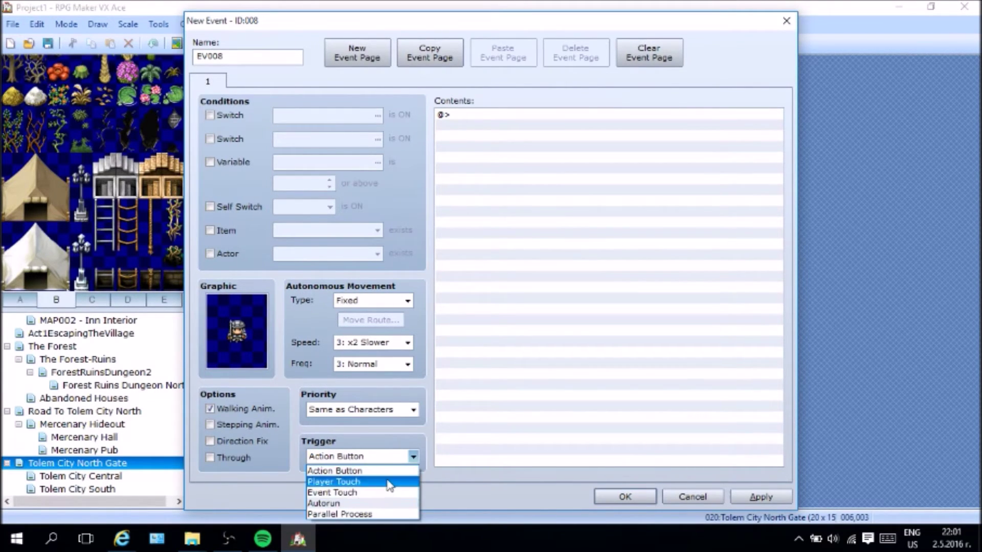
{"action": "left_click", "coordinate": [389, 483]}
Step: Give the guard the message "I'm on duty leave me alone!" and paste a copy of him beside the red-roofed house
{"action": "left_click", "coordinate": [458, 125]}
{"action": "double_click", "coordinate": [458, 125]}
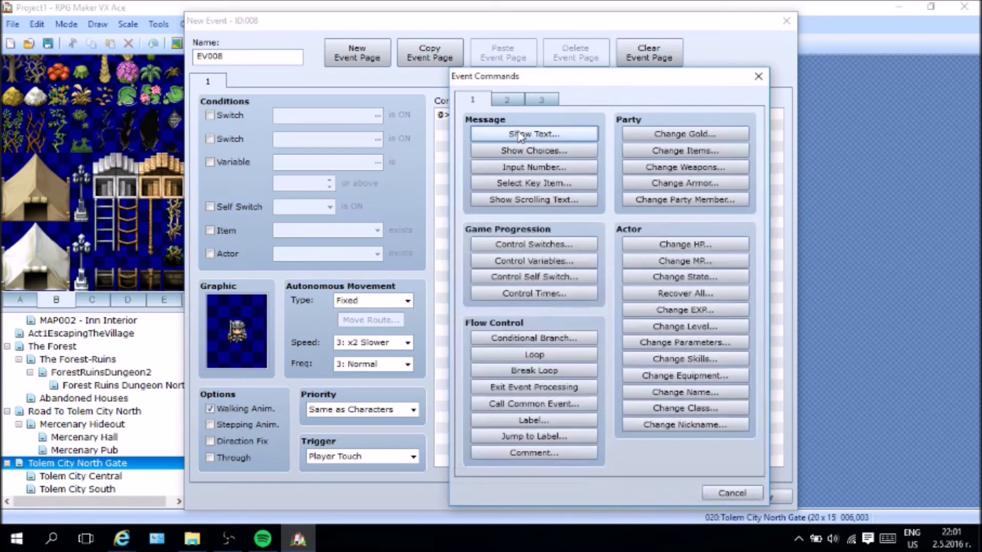
{"action": "left_click", "coordinate": [534, 134]}
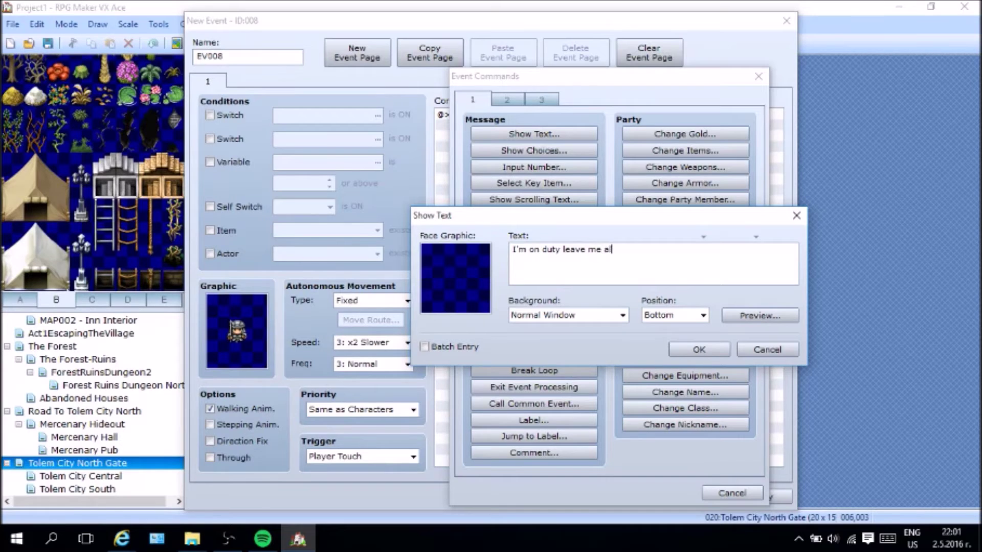
{"action": "left_click", "coordinate": [728, 349]}
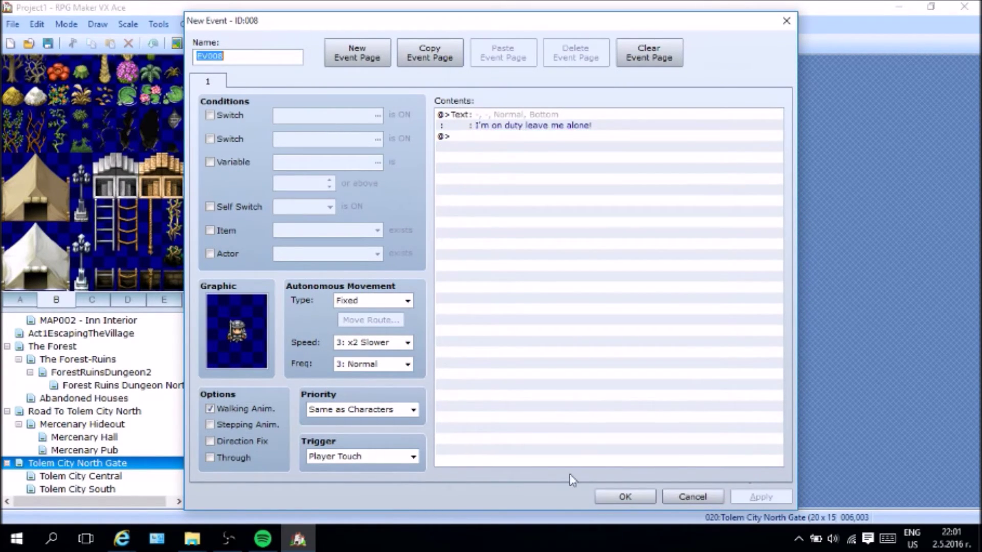
{"action": "left_click", "coordinate": [625, 497]}
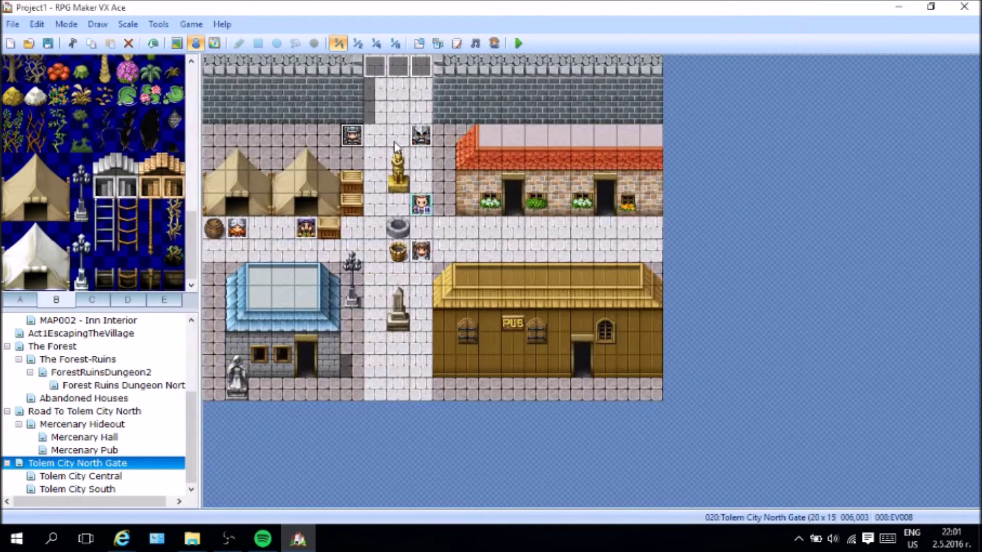
{"action": "left_click", "coordinate": [450, 136]}
{"action": "key", "text": "ctrl+v"}
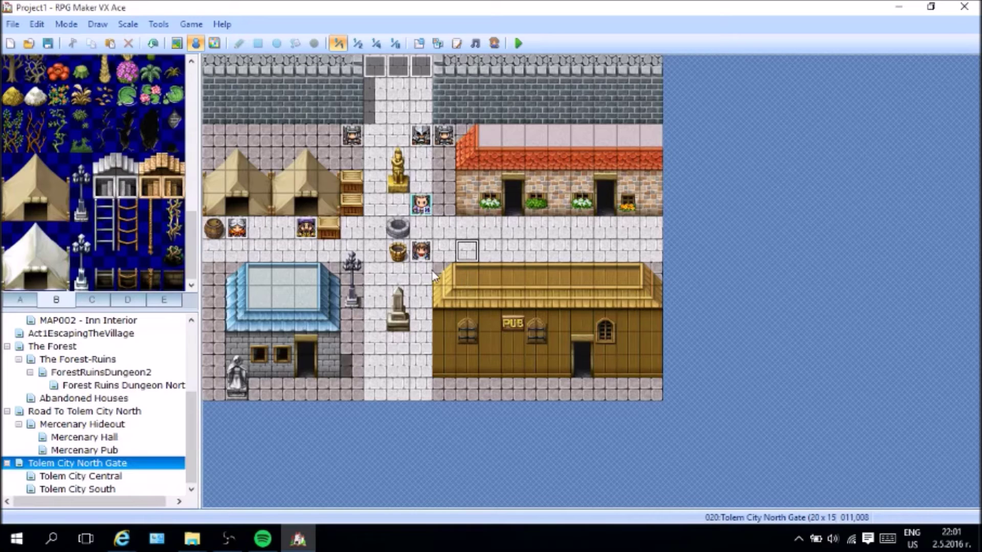
Step: Set the autonomous movement of the character beside the basket to Custom and open its move route with the map still visible
{"action": "right_click", "coordinate": [420, 255]}
{"action": "left_click", "coordinate": [445, 263]}
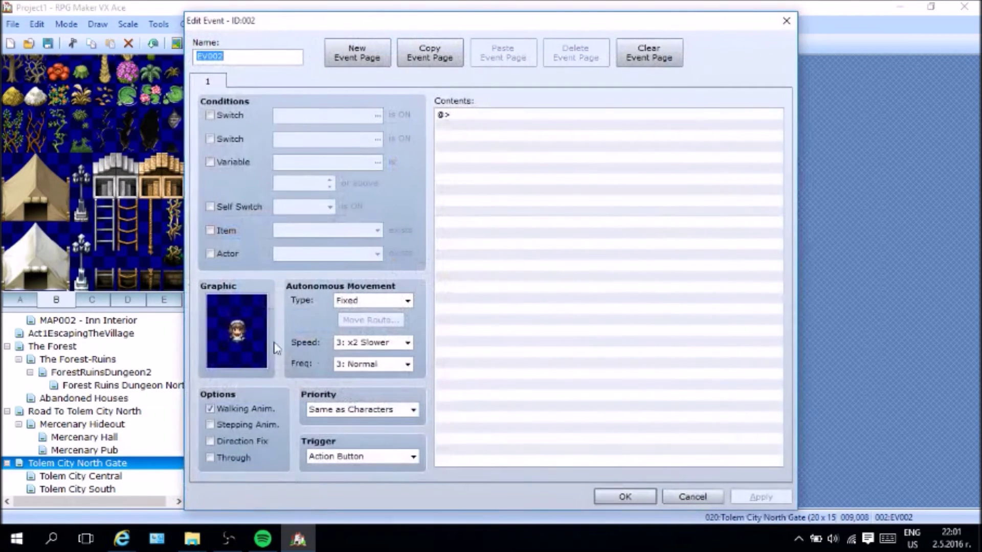
{"action": "left_click", "coordinate": [376, 301]}
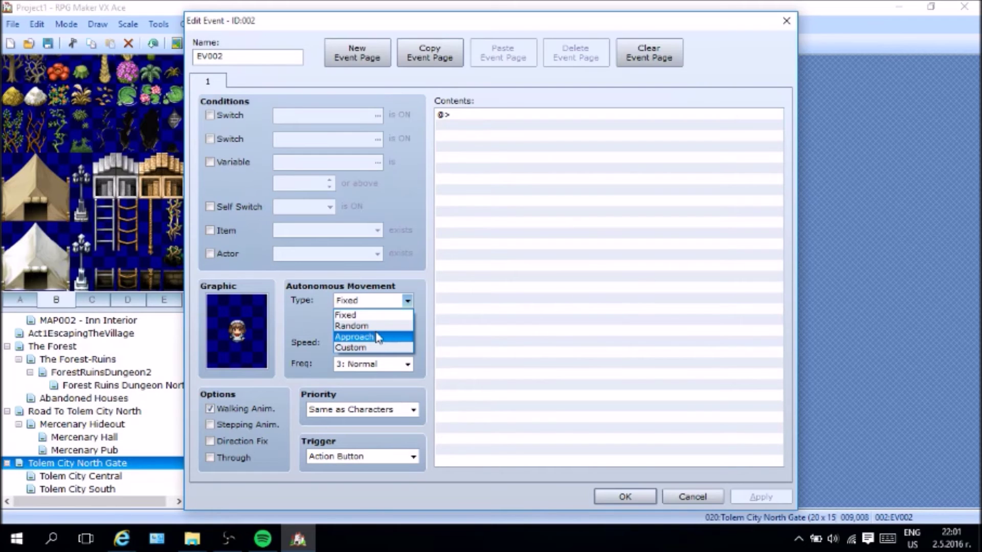
{"action": "left_click", "coordinate": [353, 348]}
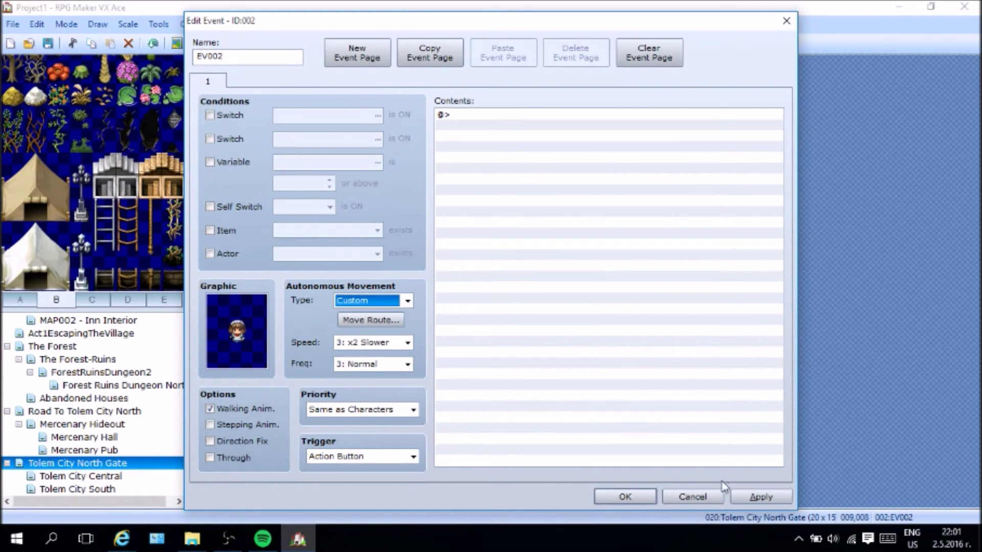
{"action": "left_click", "coordinate": [372, 321]}
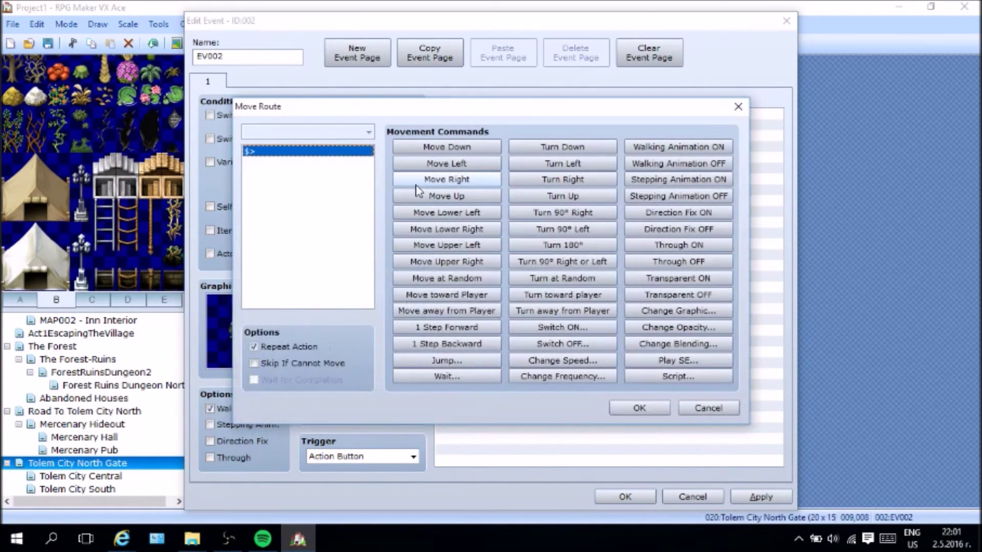
{"action": "left_click", "coordinate": [738, 108]}
{"action": "left_click_drag", "start_coordinate": [328, 21], "coordinate": [768, 33]}
{"action": "left_click", "coordinate": [800, 330]}
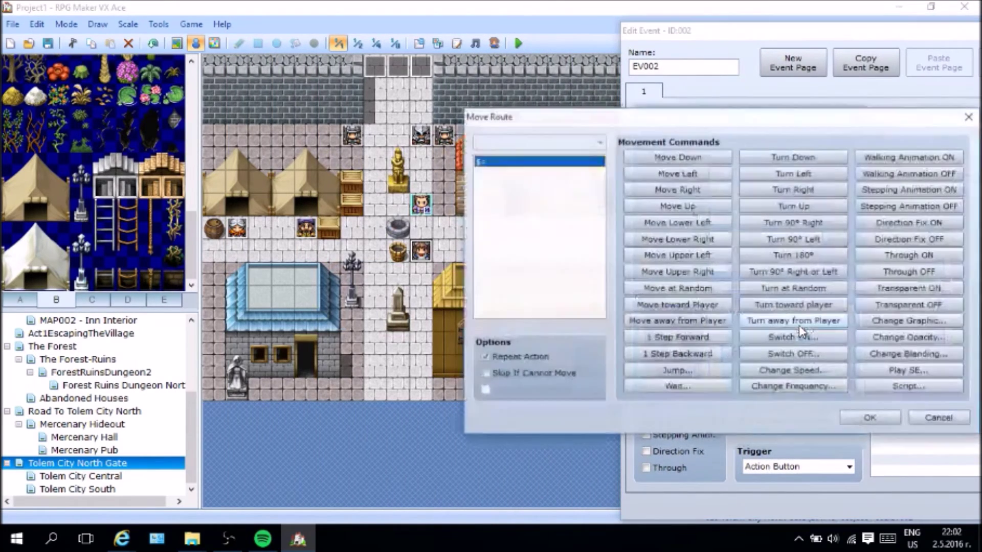
Step: Add six Move Down commands to the character's move route
{"action": "left_click", "coordinate": [697, 158]}
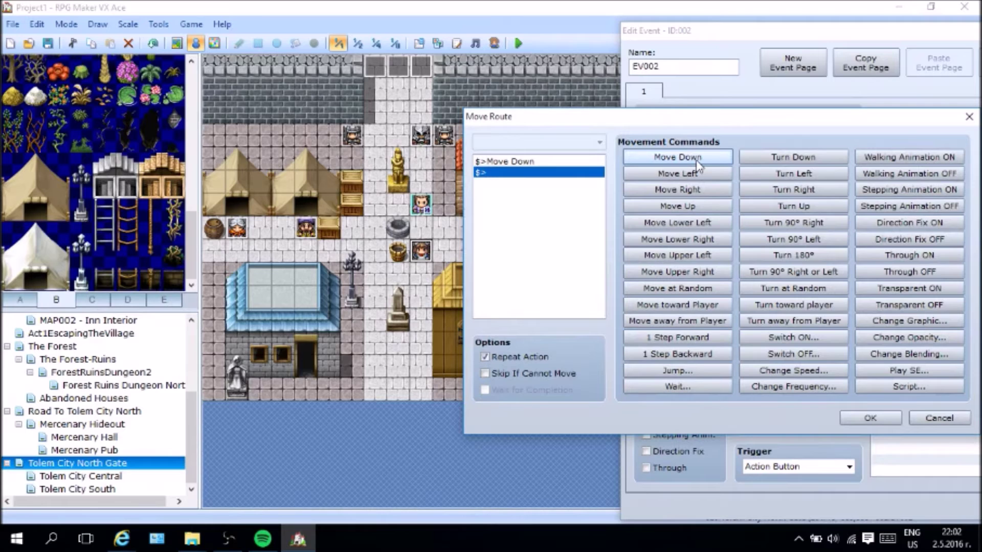
{"action": "left_click", "coordinate": [697, 158]}
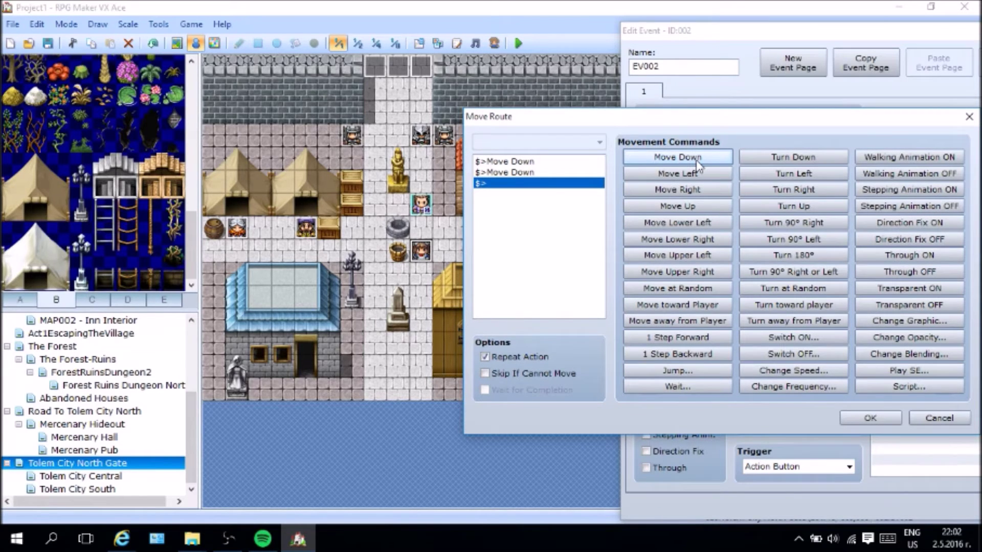
{"action": "left_click", "coordinate": [697, 158]}
{"action": "left_click", "coordinate": [697, 158]}
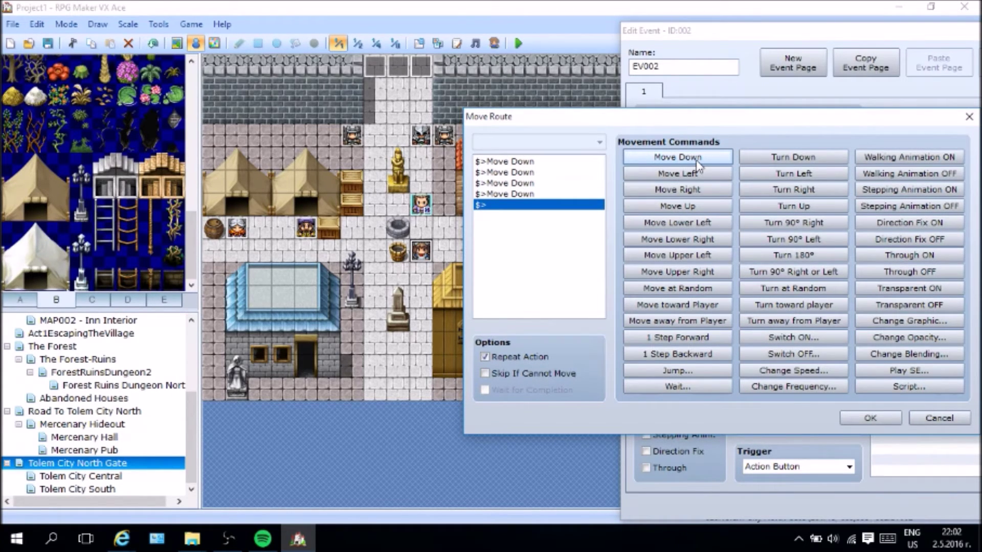
{"action": "left_click", "coordinate": [698, 158]}
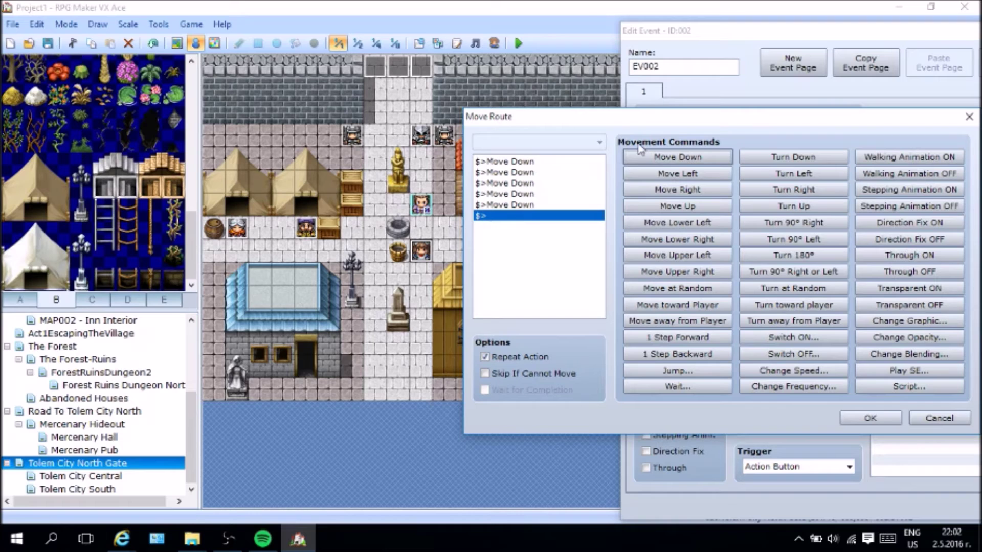
{"action": "left_click", "coordinate": [662, 160]}
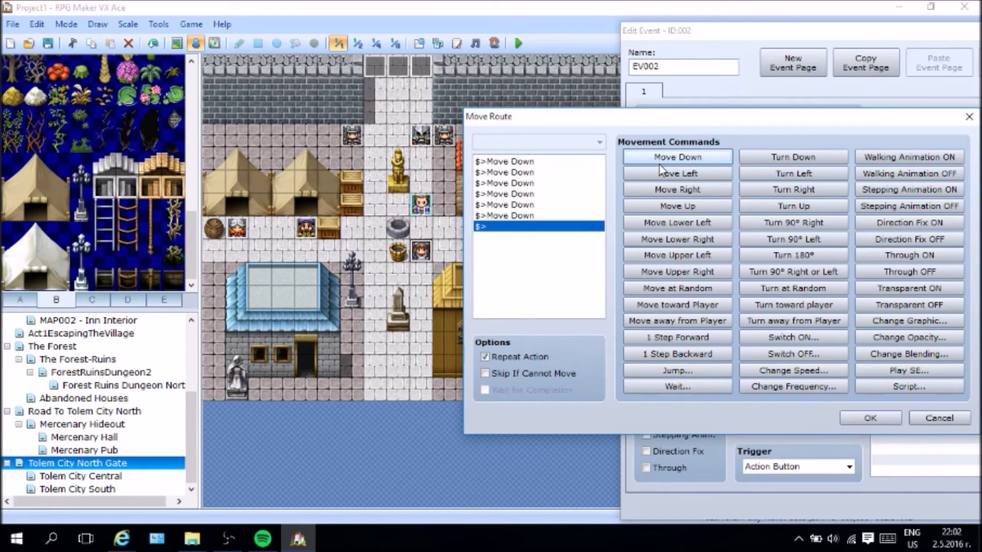
Step: Add four Move Right commands after the downward moves, removing the stray Turn Right command
{"action": "left_click", "coordinate": [680, 190]}
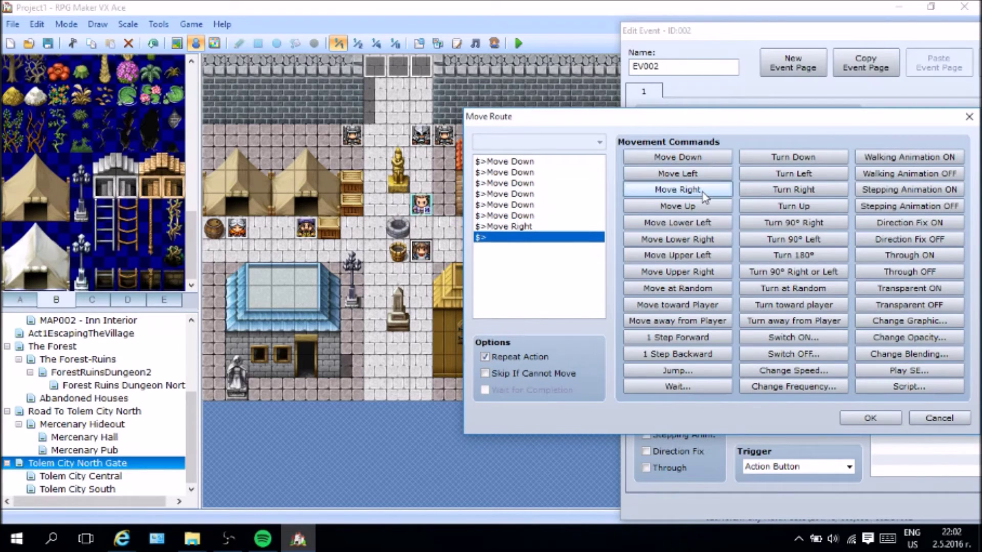
{"action": "left_click", "coordinate": [681, 190]}
{"action": "left_click_drag", "start_coordinate": [650, 126], "coordinate": [736, 115]}
{"action": "left_click", "coordinate": [893, 180]}
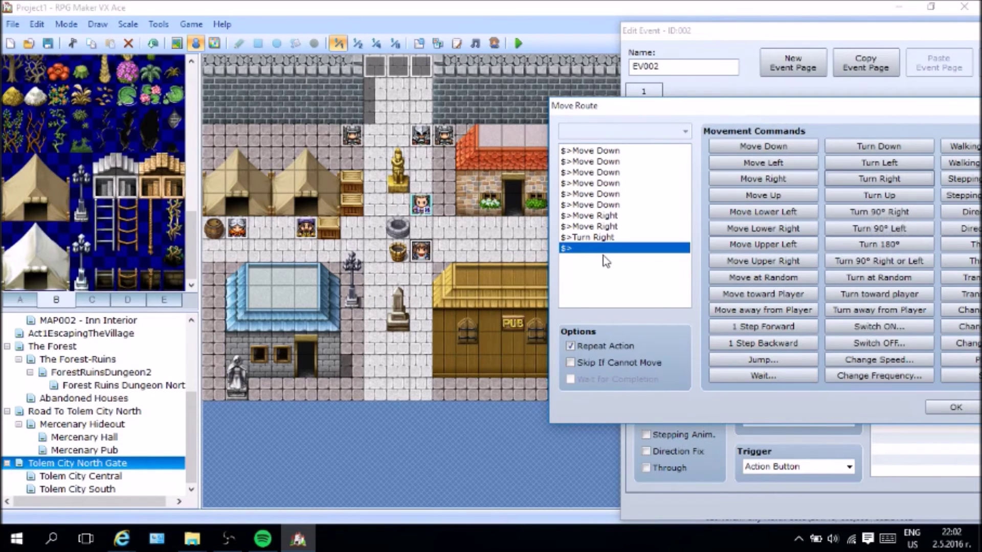
{"action": "left_click", "coordinate": [606, 238]}
{"action": "key", "text": "Delete"}
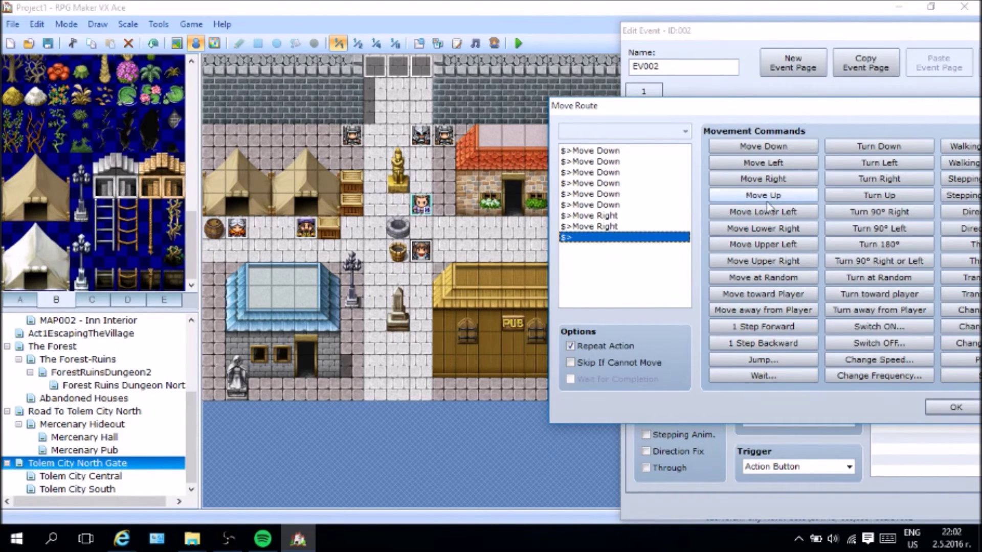
{"action": "left_click", "coordinate": [781, 181]}
{"action": "left_click", "coordinate": [782, 184]}
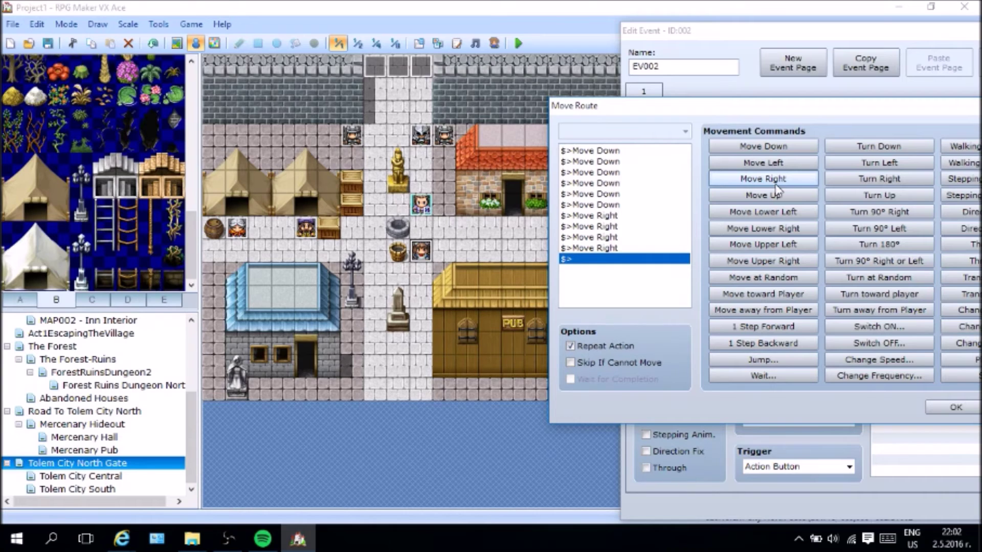
{"action": "left_click", "coordinate": [636, 219]}
{"action": "left_click", "coordinate": [634, 227]}
{"action": "left_click", "coordinate": [635, 238]}
{"action": "left_click", "coordinate": [636, 248]}
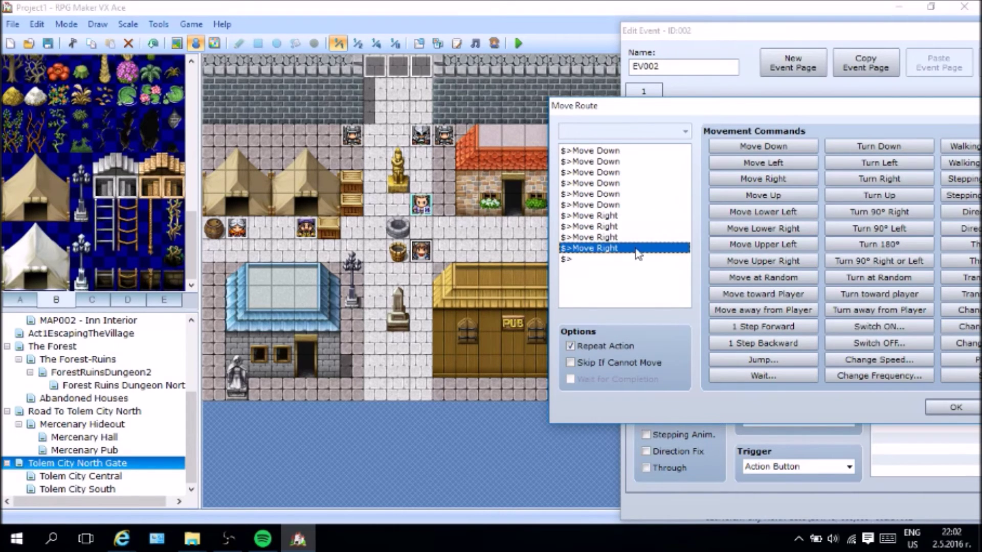
{"action": "left_click", "coordinate": [787, 169]}
{"action": "left_click", "coordinate": [786, 168]}
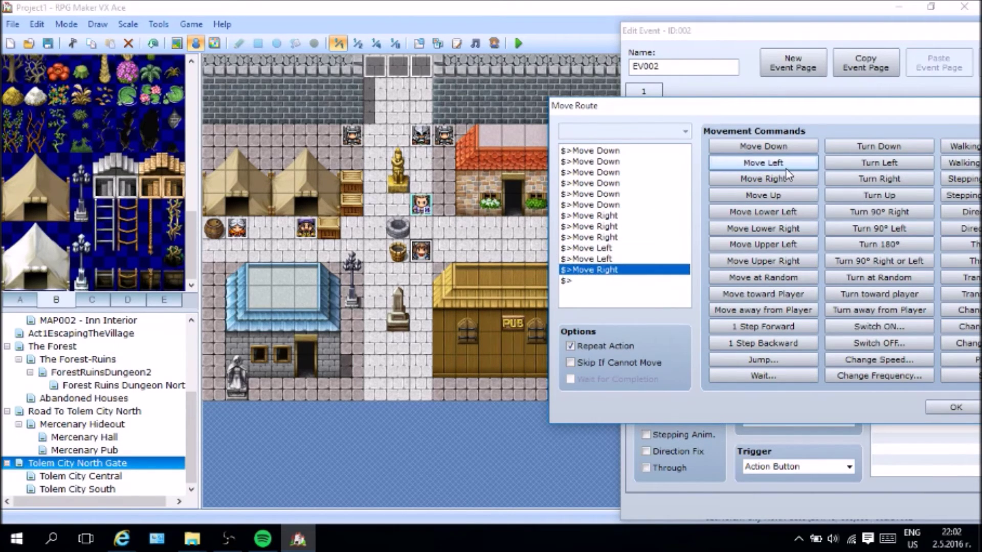
{"action": "left_click", "coordinate": [618, 249]}
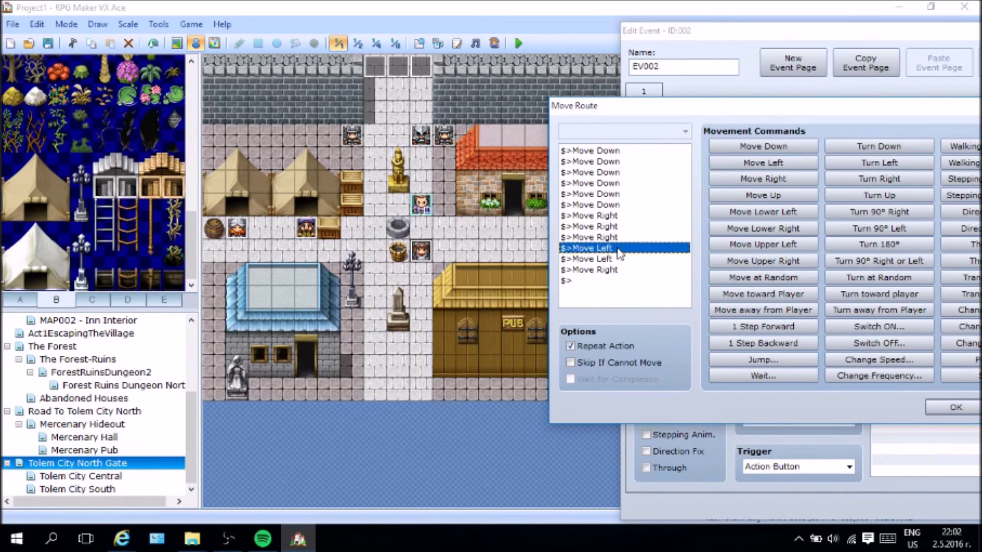
{"action": "key", "text": "Delete"}
{"action": "key", "text": "Delete"}
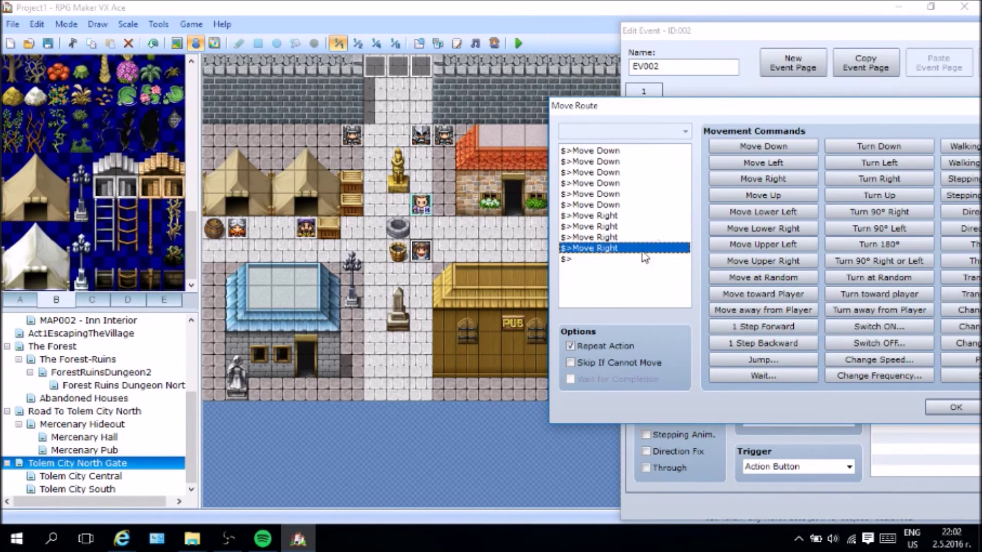
Step: Append four Move Left commands at the end of the move route
{"action": "left_click", "coordinate": [616, 261]}
{"action": "left_click", "coordinate": [742, 165]}
{"action": "left_click", "coordinate": [743, 164]}
{"action": "left_click", "coordinate": [743, 164]}
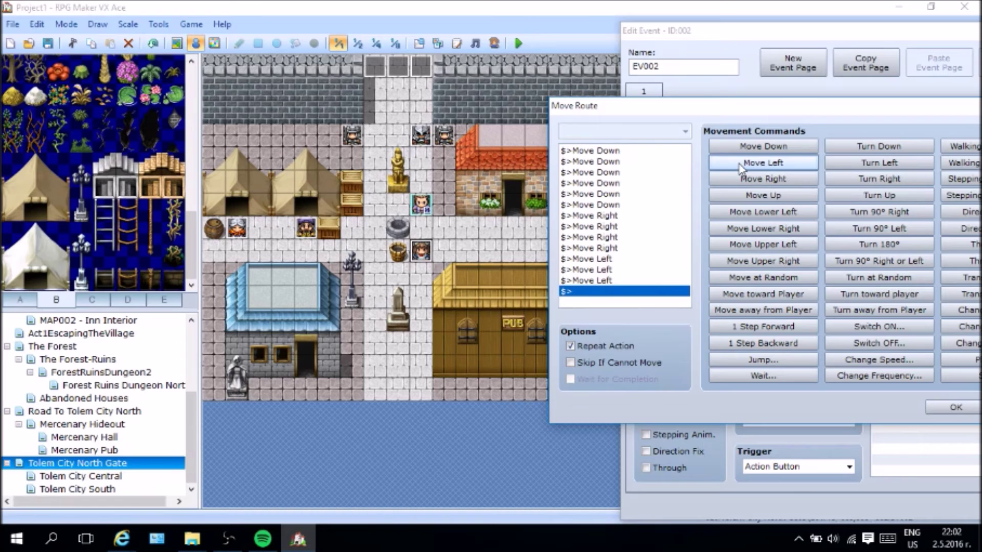
{"action": "left_click", "coordinate": [742, 166]}
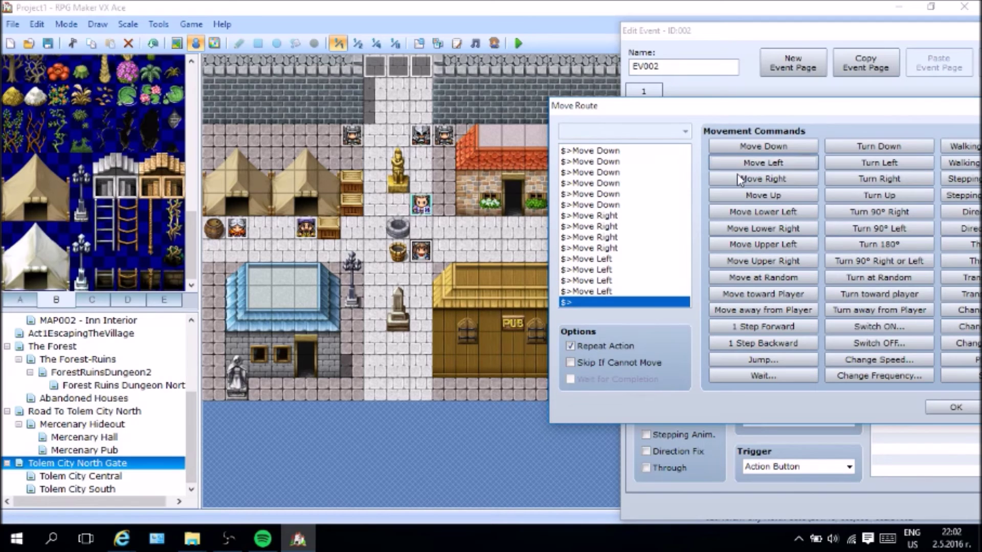
Step: Append six Move Up commands to the end of the character's move route and accept the route
{"action": "left_click", "coordinate": [766, 197]}
{"action": "left_click", "coordinate": [765, 197]}
{"action": "left_click", "coordinate": [766, 197]}
{"action": "left_click", "coordinate": [767, 198]}
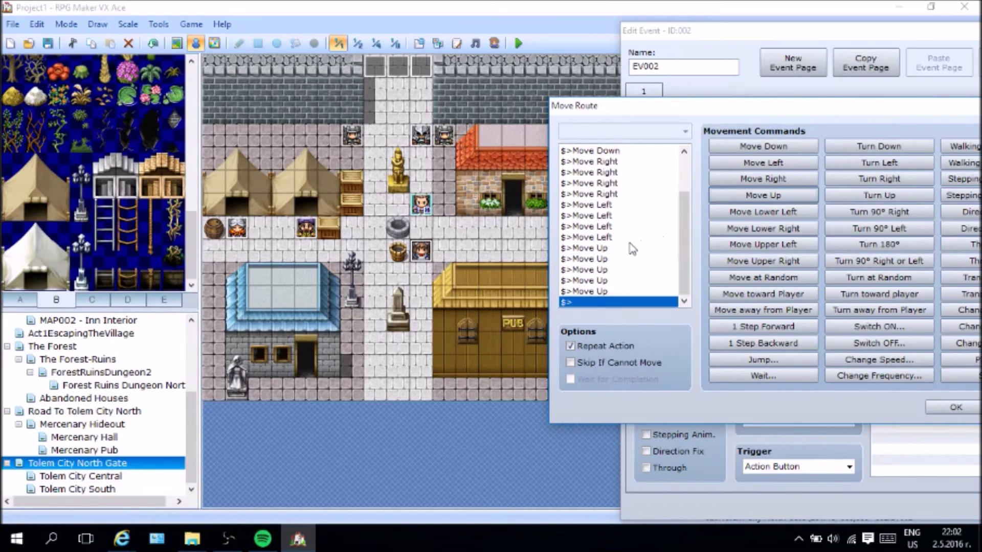
{"action": "left_click", "coordinate": [620, 260]}
{"action": "left_click", "coordinate": [621, 269]}
{"action": "left_click", "coordinate": [620, 281]}
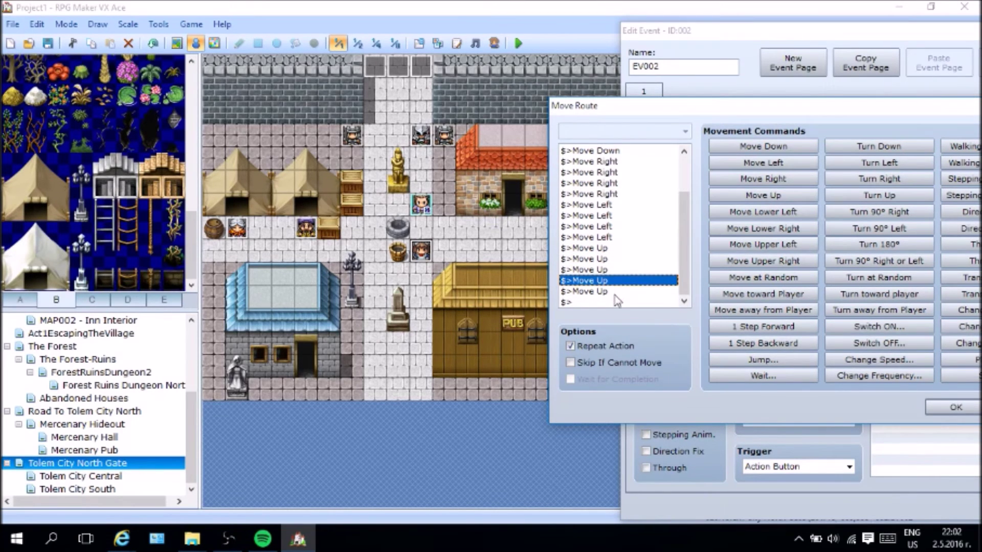
{"action": "left_click", "coordinate": [620, 292]}
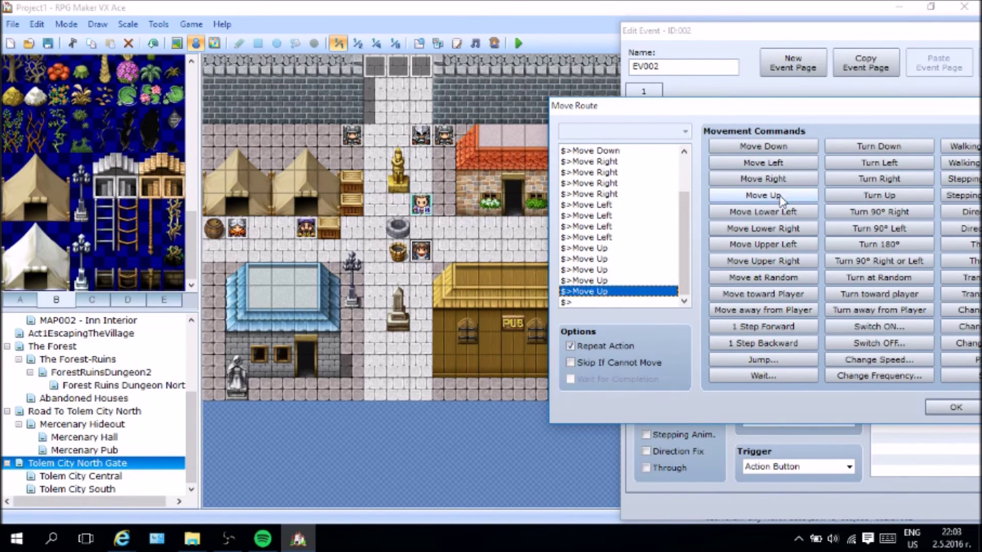
{"action": "left_click", "coordinate": [763, 195]}
{"action": "left_click_drag", "start_coordinate": [871, 108], "coordinate": [637, 89]}
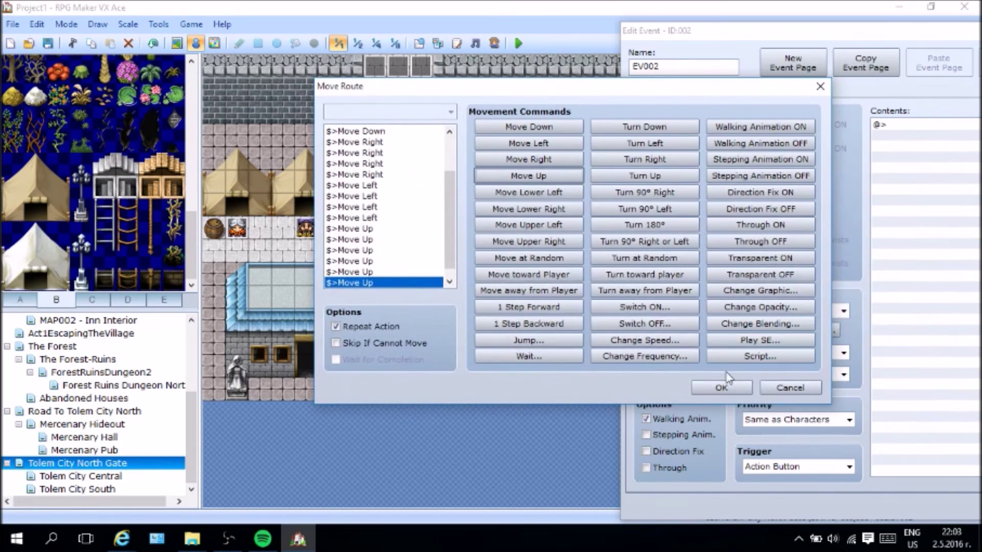
{"action": "left_click", "coordinate": [726, 388]}
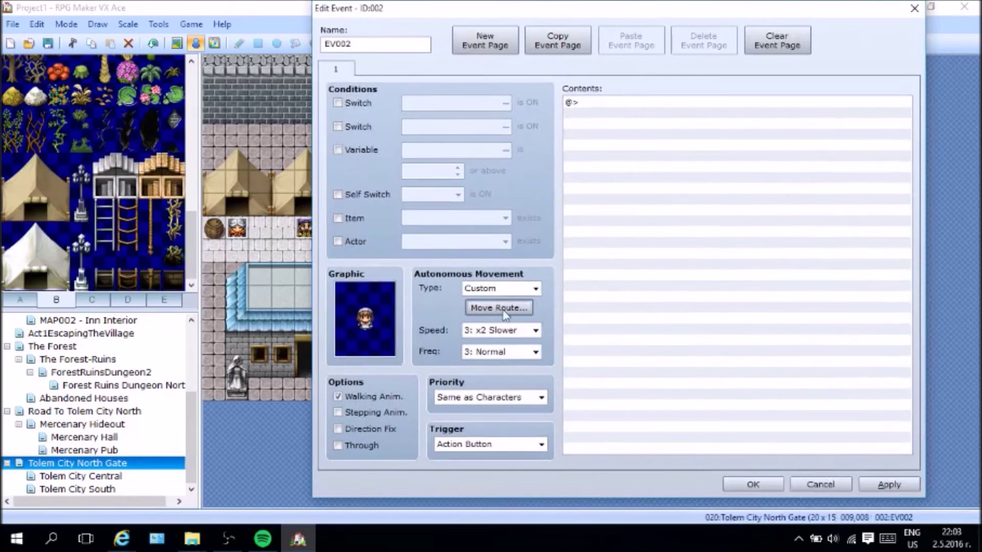
Step: Set the event's trigger to Player Touch, with its priority as Same as Characters
{"action": "left_click", "coordinate": [464, 445]}
{"action": "left_click", "coordinate": [478, 468]}
{"action": "left_click", "coordinate": [496, 398]}
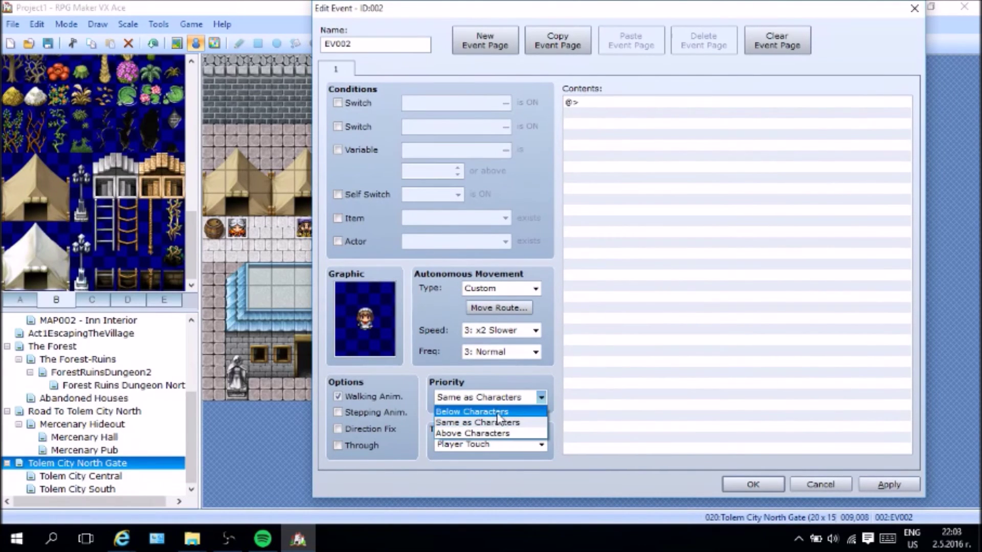
{"action": "left_click", "coordinate": [529, 424]}
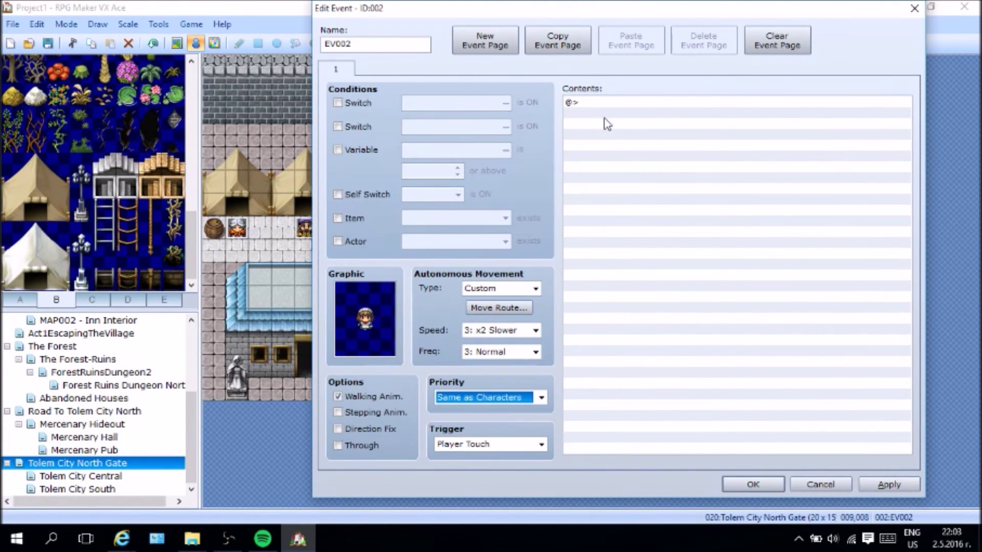
{"action": "left_click", "coordinate": [609, 102]}
{"action": "right_click", "coordinate": [608, 103]}
{"action": "left_click", "coordinate": [647, 107]}
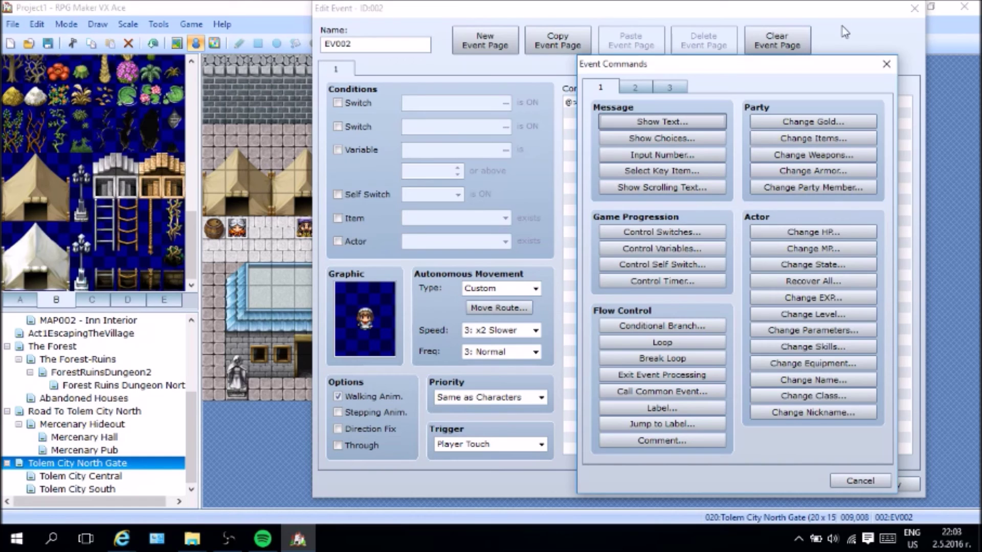
{"action": "left_click", "coordinate": [887, 64]}
{"action": "left_click", "coordinate": [914, 11]}
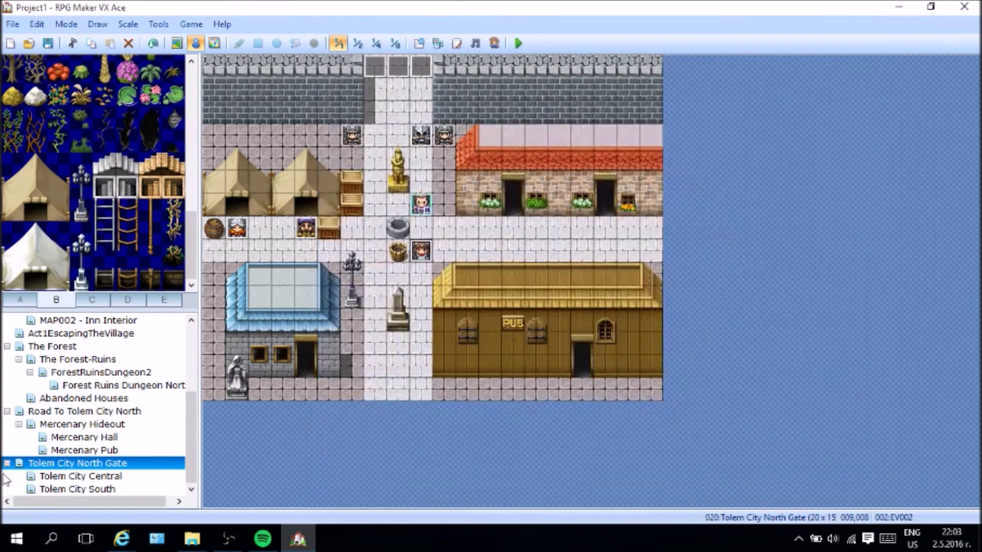
Step: Review the Act 1 maps, including the farm interior, the Witch, Mayor's and Fisherman's houses, the old mine and the inn
{"action": "scroll", "coordinate": [77, 478], "scroll_direction": "up", "scroll_amount": 4}
{"action": "left_click", "coordinate": [91, 346]}
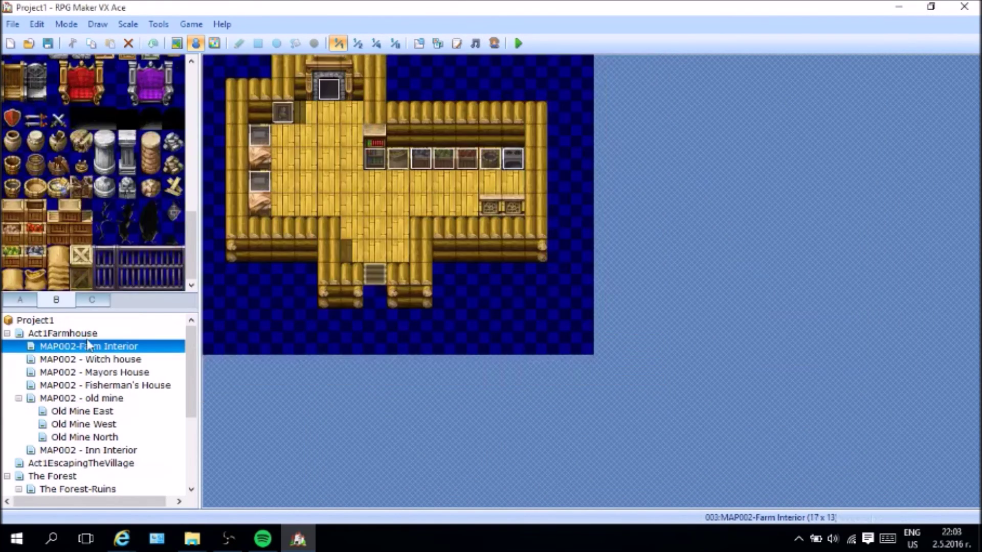
{"action": "left_click", "coordinate": [91, 334]}
{"action": "left_click", "coordinate": [89, 359]}
{"action": "left_click", "coordinate": [77, 372]}
{"action": "left_click", "coordinate": [77, 398]}
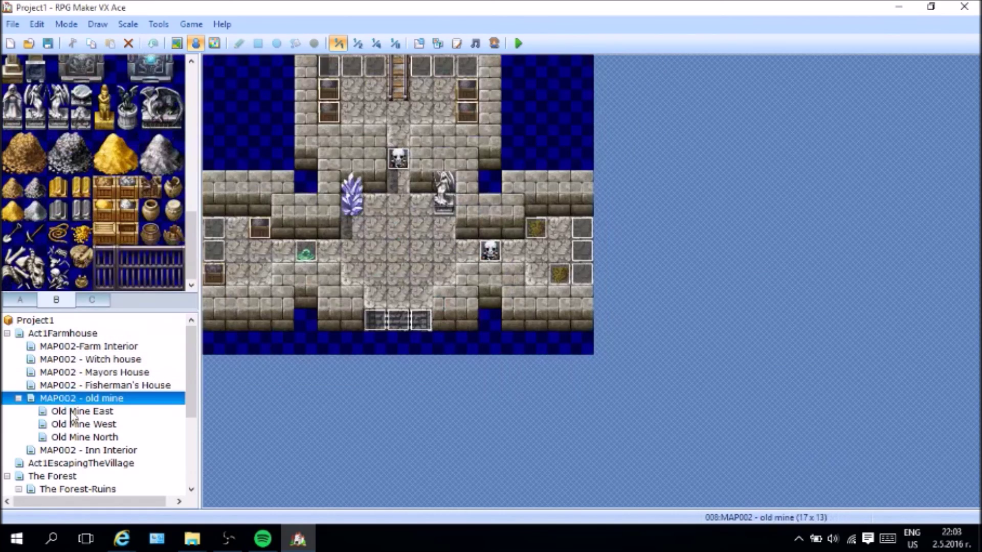
{"action": "left_click", "coordinate": [77, 412]}
{"action": "left_click", "coordinate": [79, 385]}
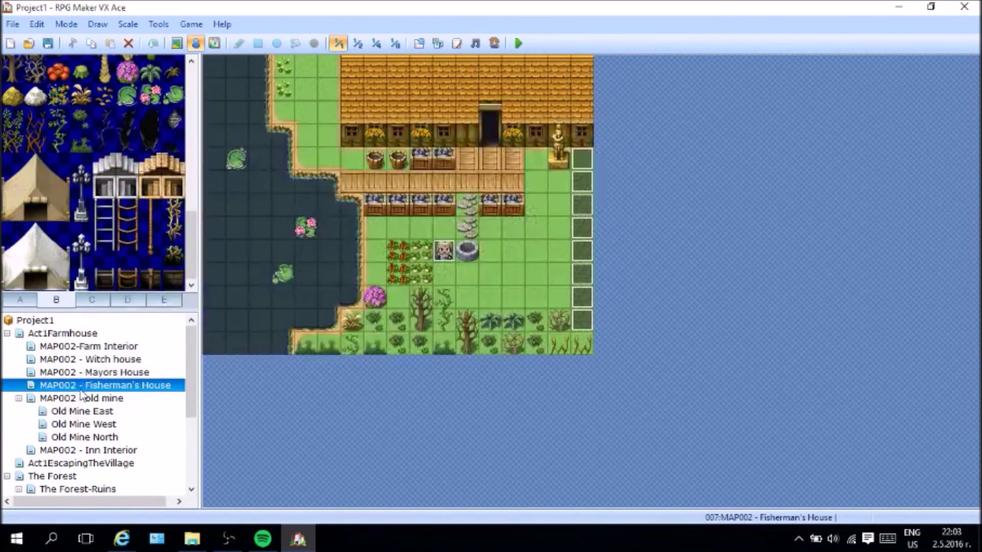
{"action": "left_click", "coordinate": [90, 374]}
{"action": "left_click", "coordinate": [92, 359]}
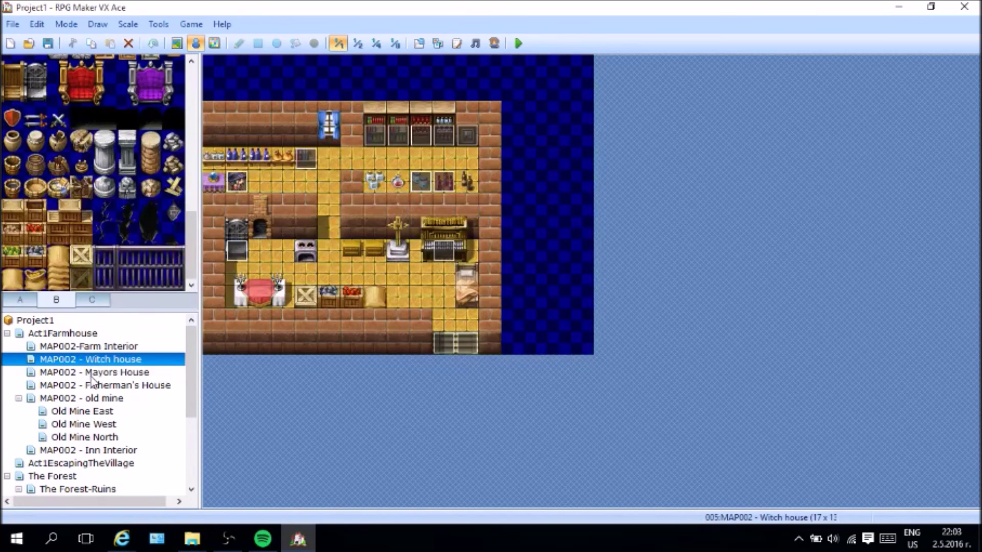
{"action": "left_click", "coordinate": [62, 437]}
{"action": "left_click", "coordinate": [57, 450]}
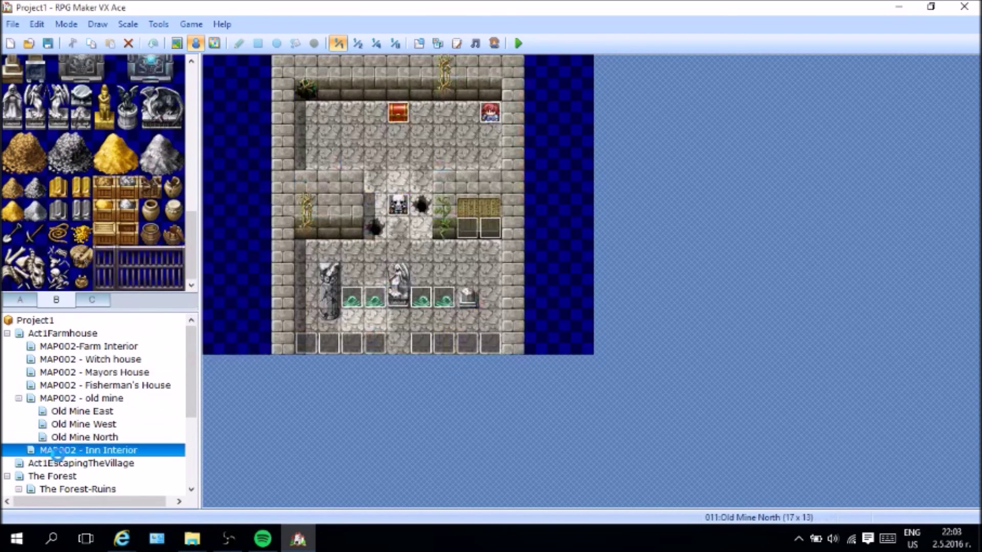
{"action": "left_click", "coordinate": [59, 460]}
Step: Look through The Forest maps, including the Forest-Ruins, its dungeons and the Abandoned Houses
{"action": "scroll", "coordinate": [59, 459], "scroll_direction": "down", "scroll_amount": 1}
{"action": "left_click", "coordinate": [67, 437]}
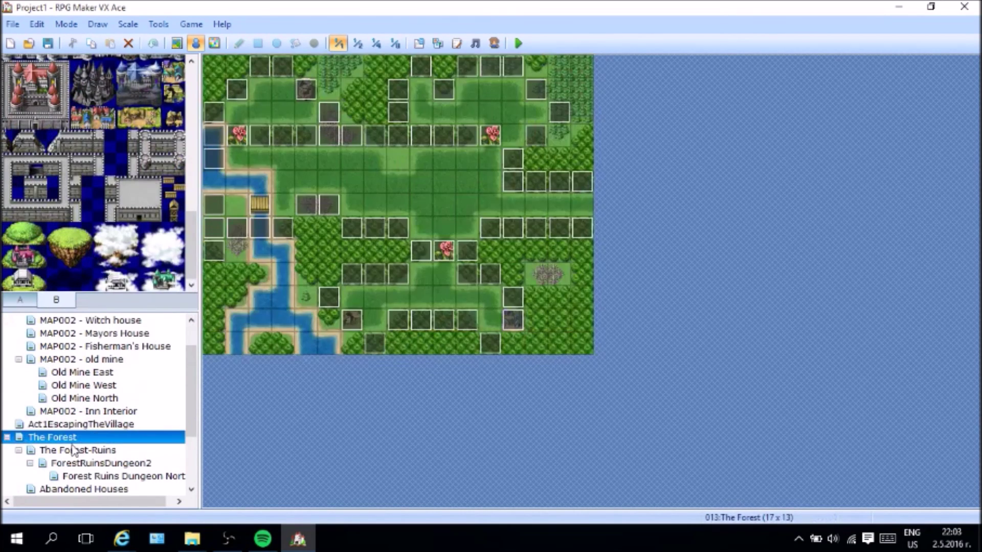
{"action": "left_click", "coordinate": [72, 450]}
{"action": "left_click", "coordinate": [79, 463]}
{"action": "scroll", "coordinate": [85, 464], "scroll_direction": "down", "scroll_amount": 2}
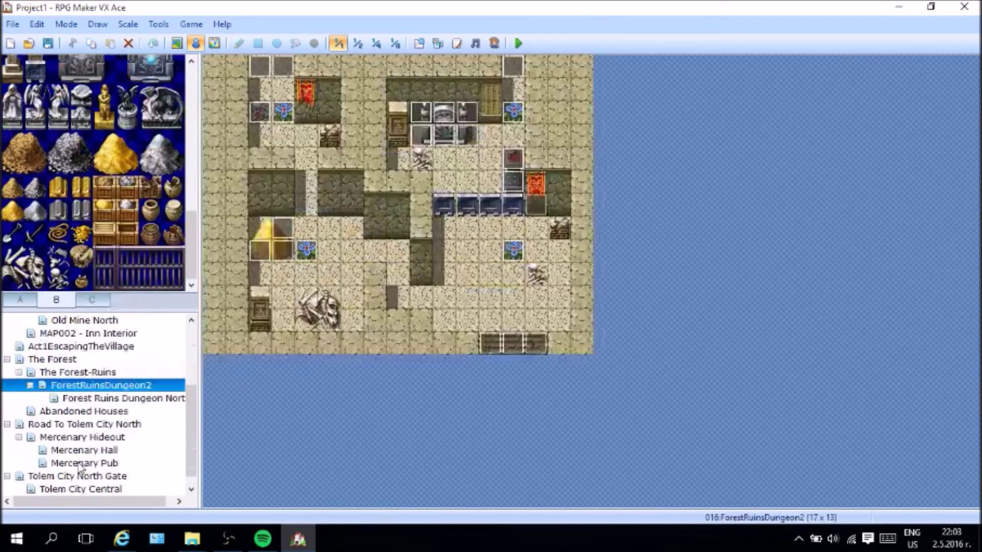
{"action": "left_click", "coordinate": [104, 399]}
{"action": "left_click", "coordinate": [107, 411]}
Step: Review the Road To Tolem City North, the Mercenary Hideout, Hall and Pub, and the Tolem City maps, ending on Tolem City South
{"action": "left_click", "coordinate": [108, 424]}
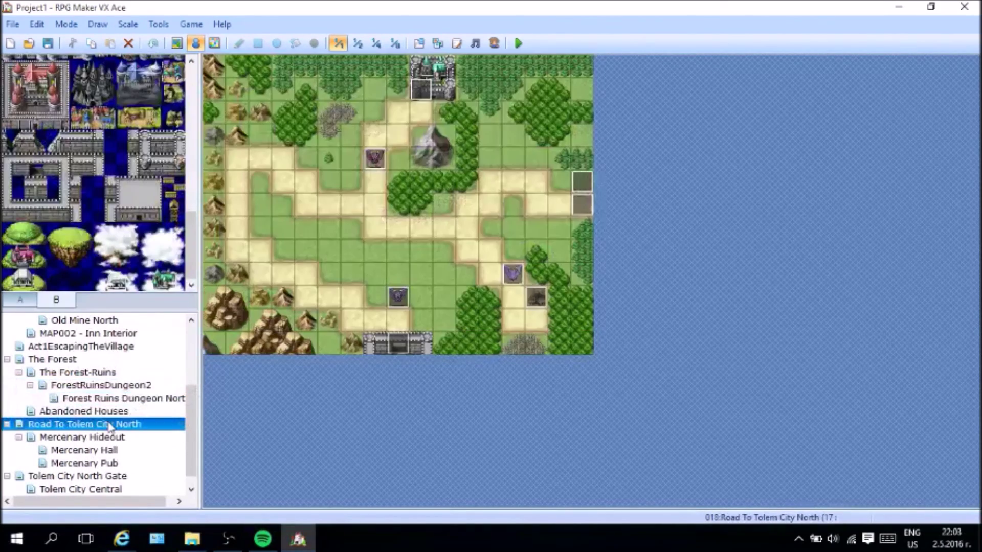
{"action": "left_click", "coordinate": [113, 409]}
{"action": "left_click", "coordinate": [120, 426]}
{"action": "left_click", "coordinate": [119, 439]}
{"action": "left_click", "coordinate": [119, 450]}
{"action": "left_click", "coordinate": [123, 463]}
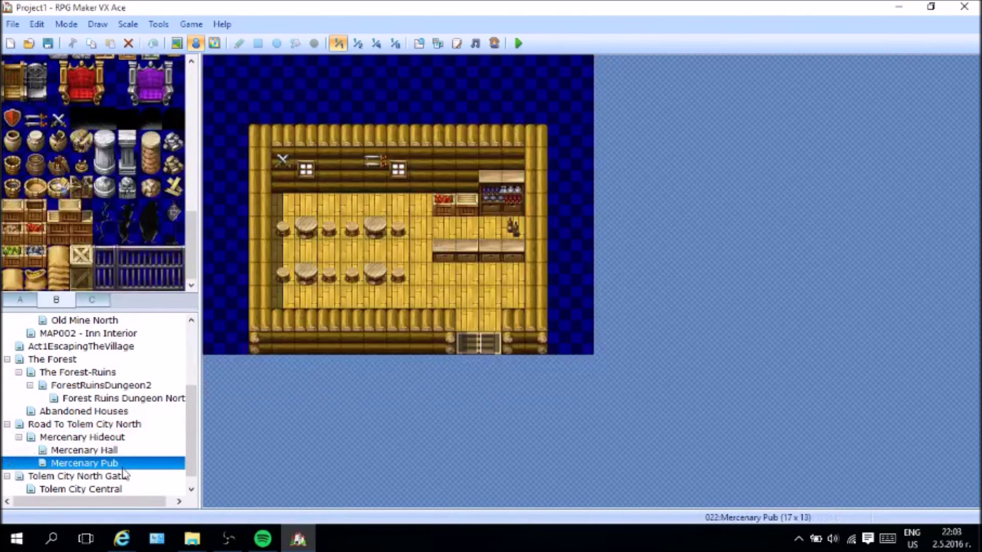
{"action": "scroll", "coordinate": [124, 476], "scroll_direction": "down", "scroll_amount": 1}
{"action": "left_click", "coordinate": [123, 463]}
{"action": "left_click", "coordinate": [123, 476]}
{"action": "left_click", "coordinate": [120, 489]}
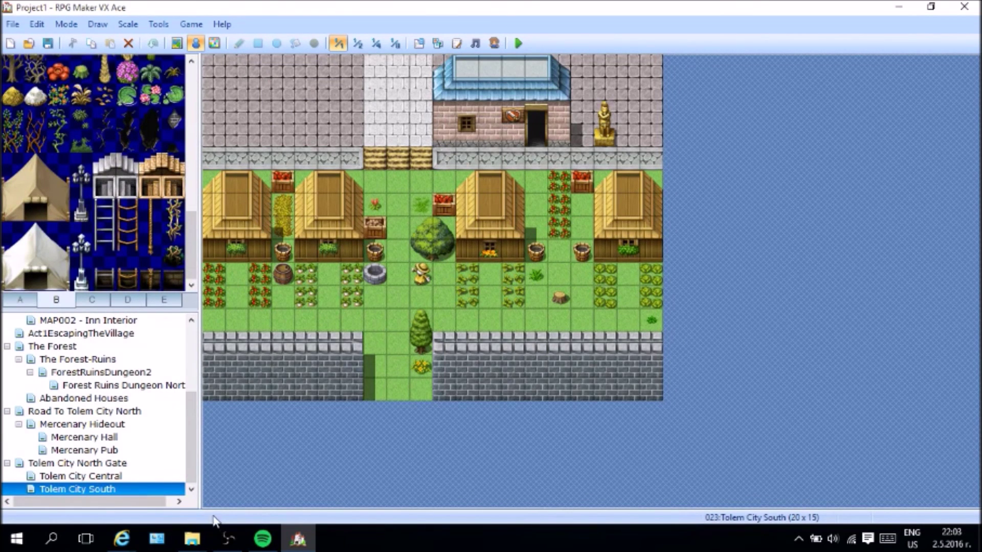
{"action": "left_click", "coordinate": [227, 547]}
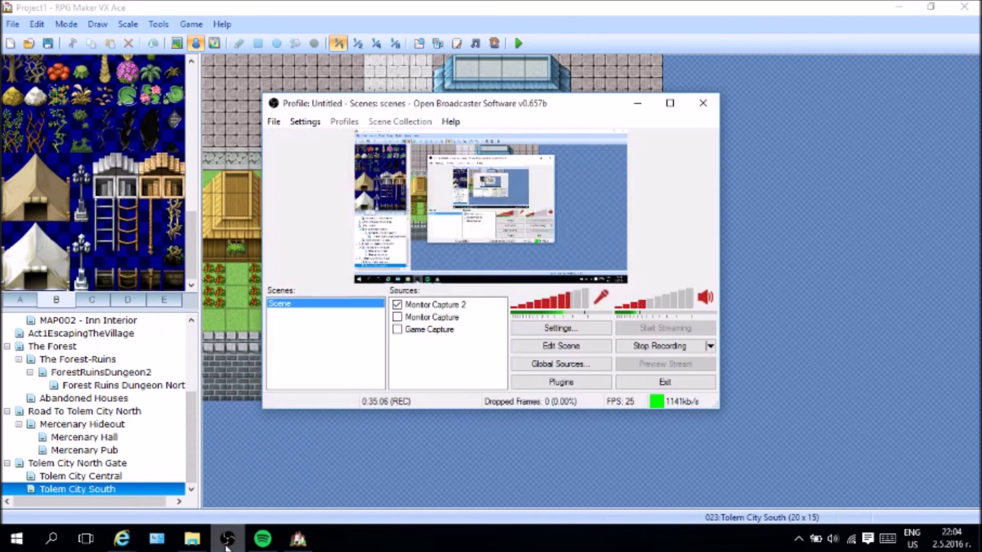
{"action": "left_click", "coordinate": [227, 546]}
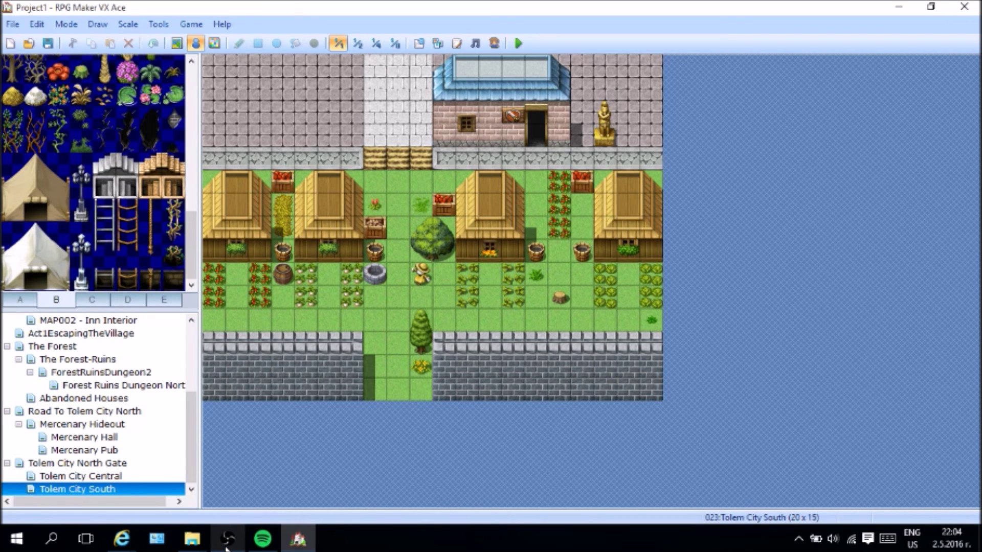
{"action": "left_click", "coordinate": [228, 541]}
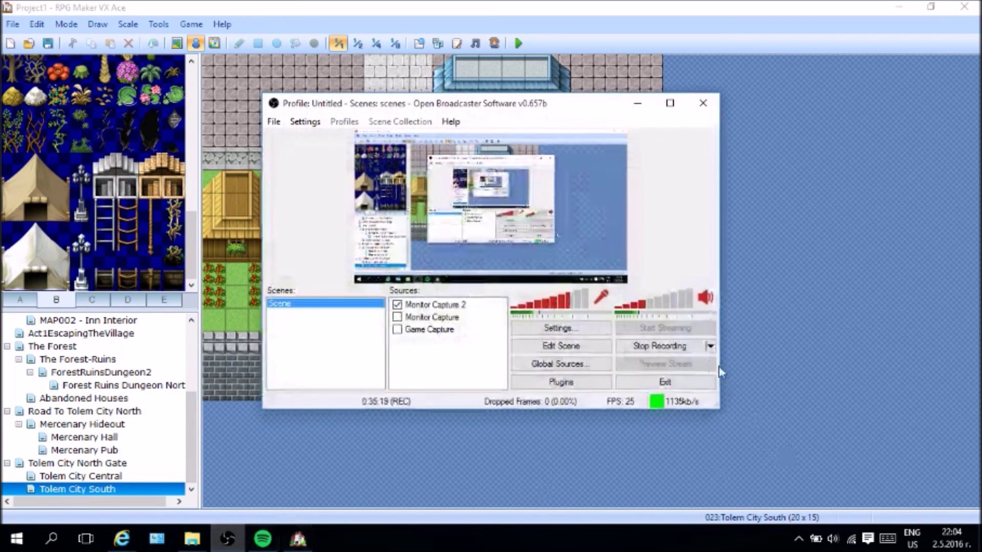